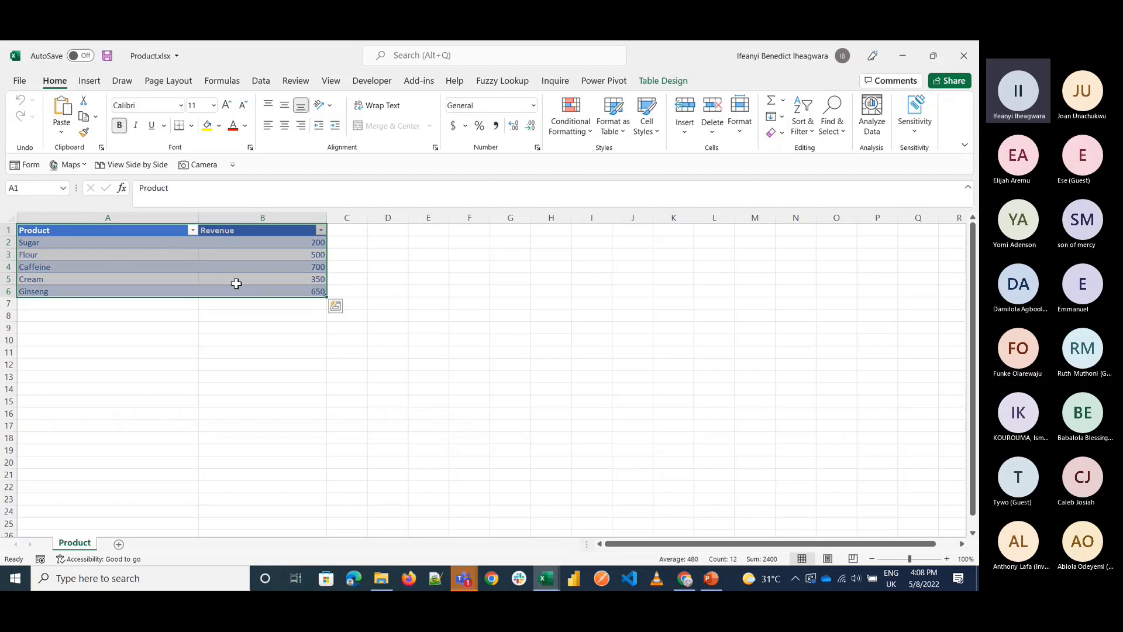
Step: Switch to the Orders workbook and widen the Customer ID and Order ID columns on Sheet2
{"action": "left_click", "coordinate": [543, 579]}
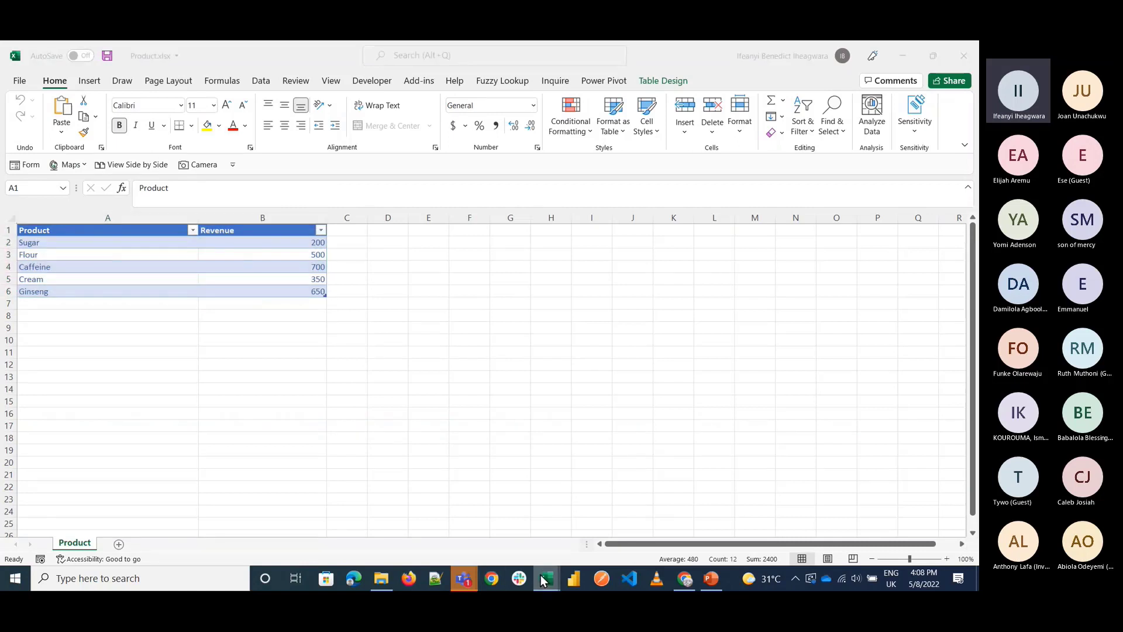
{"action": "left_click", "coordinate": [549, 517]}
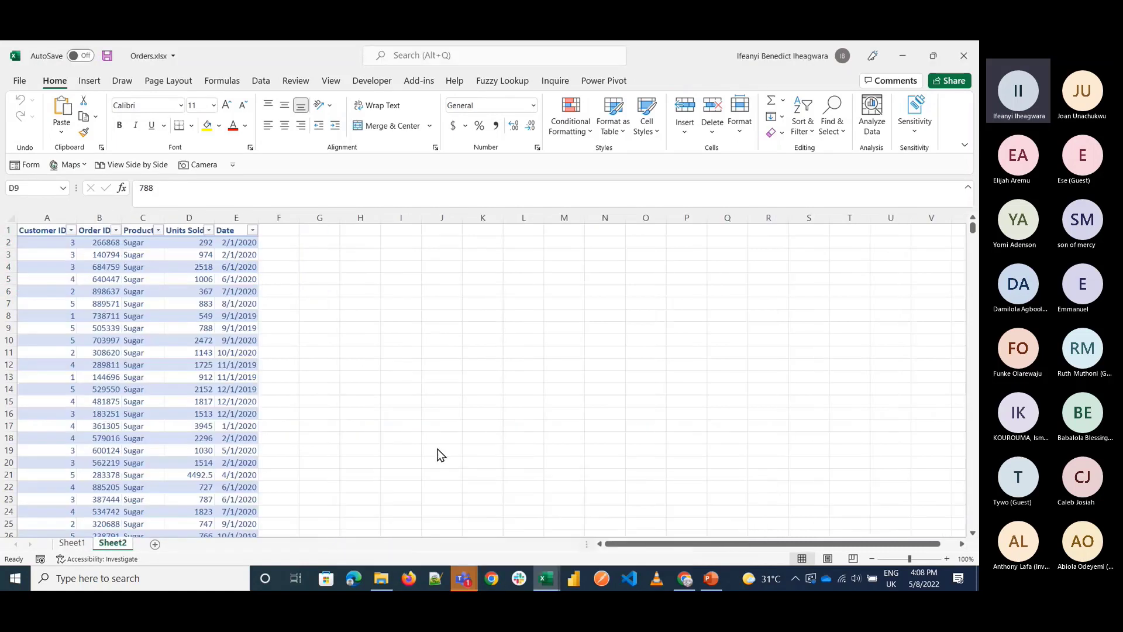
{"action": "left_click", "coordinate": [48, 230]}
{"action": "left_click_drag", "start_coordinate": [77, 218], "coordinate": [94, 218]}
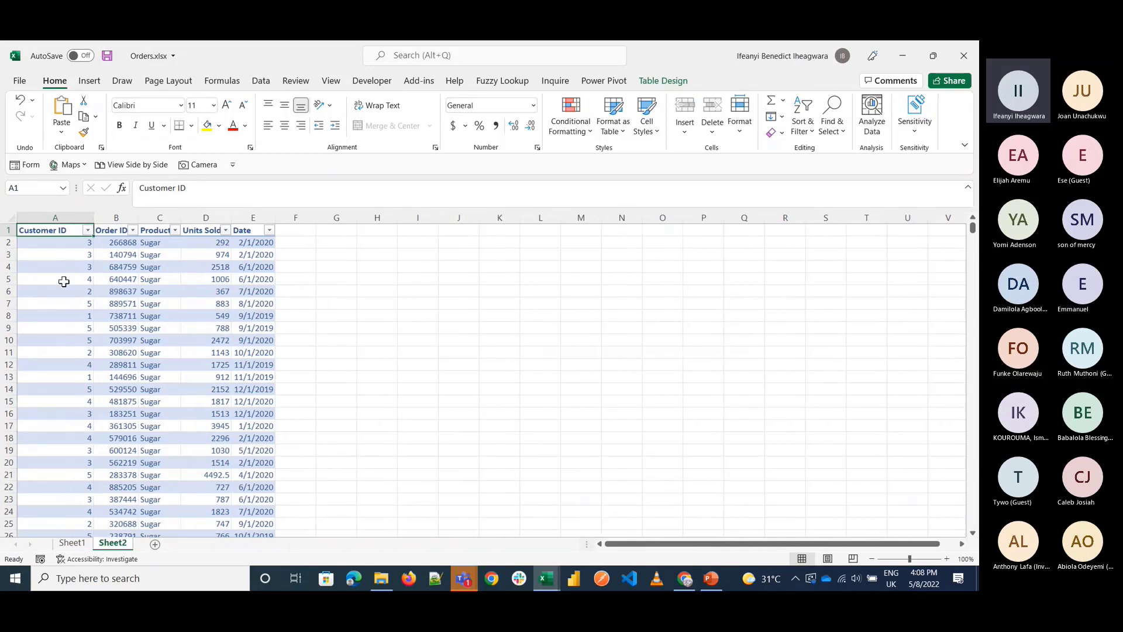
{"action": "left_click", "coordinate": [116, 231]}
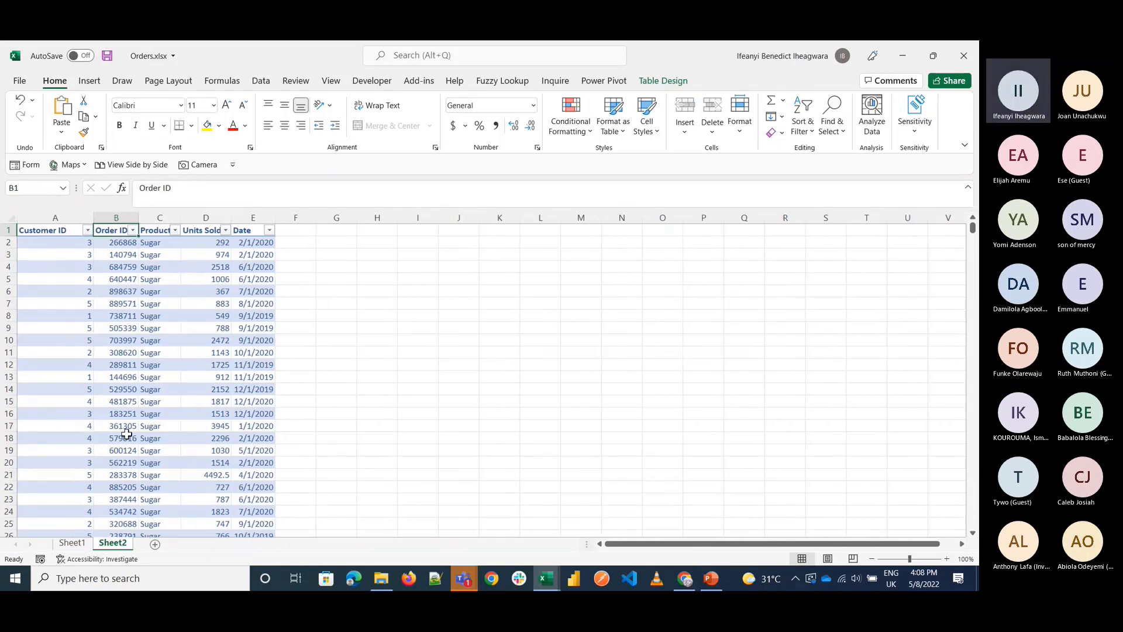
{"action": "left_click_drag", "start_coordinate": [139, 218], "coordinate": [152, 220]}
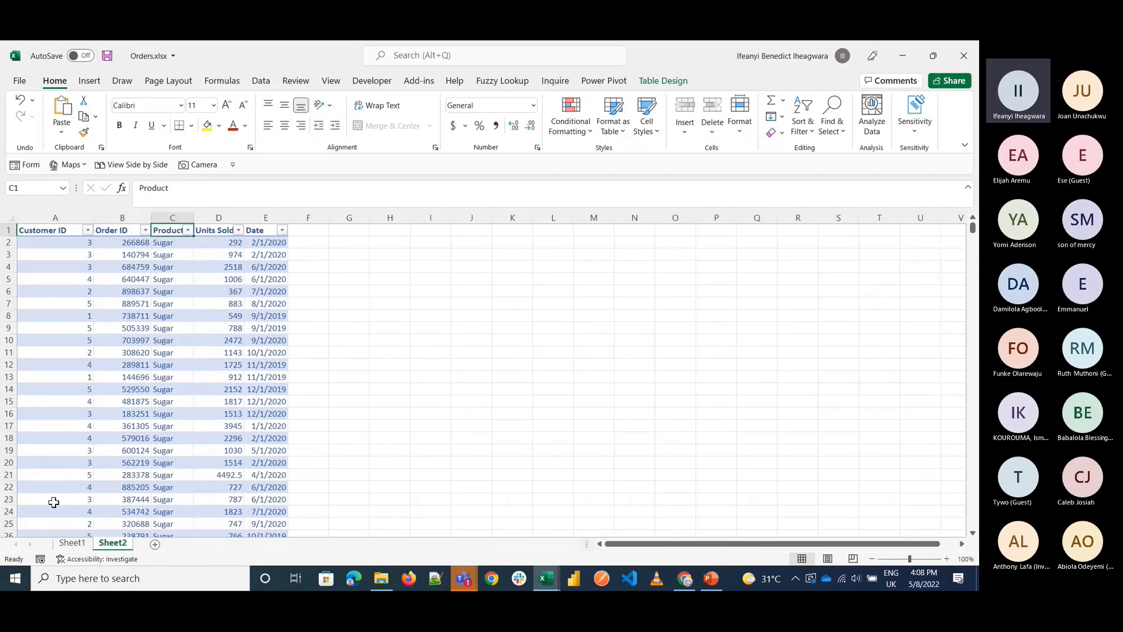
Step: Compare the order data on Sheet1 with the formatted table on Sheet2
{"action": "left_click", "coordinate": [70, 543]}
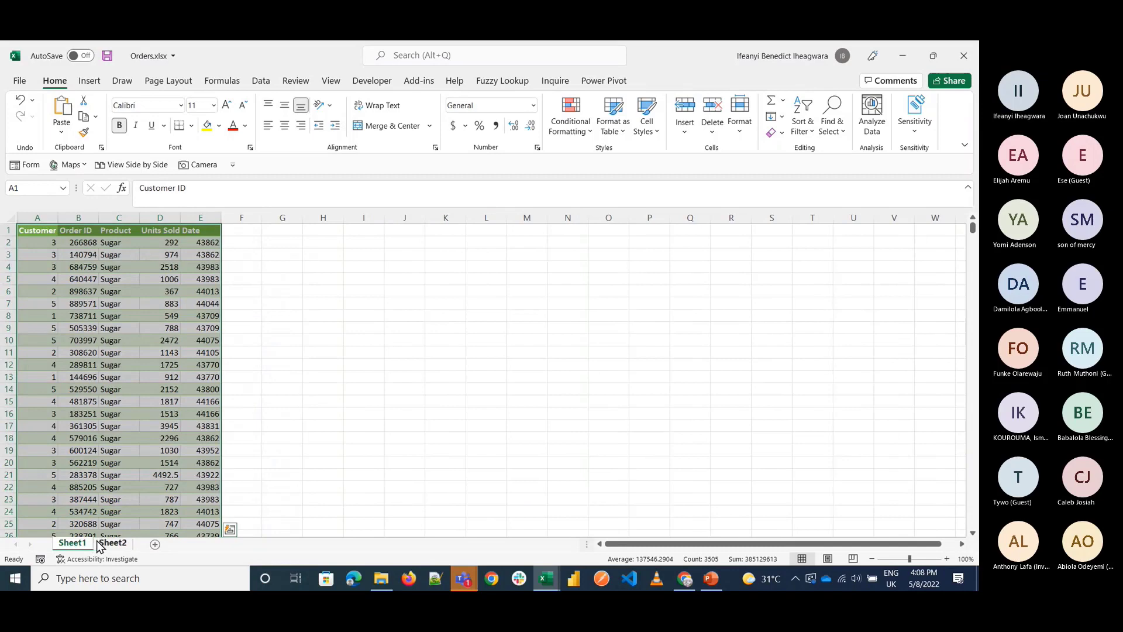
{"action": "left_click", "coordinate": [108, 543]}
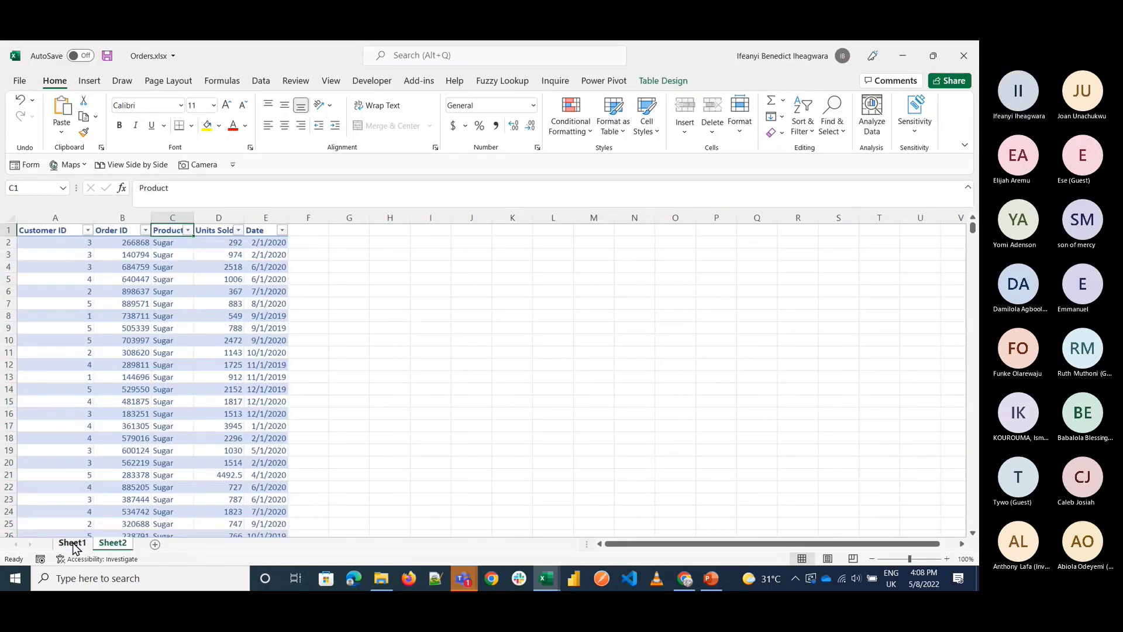
{"action": "right_click", "coordinate": [73, 544]}
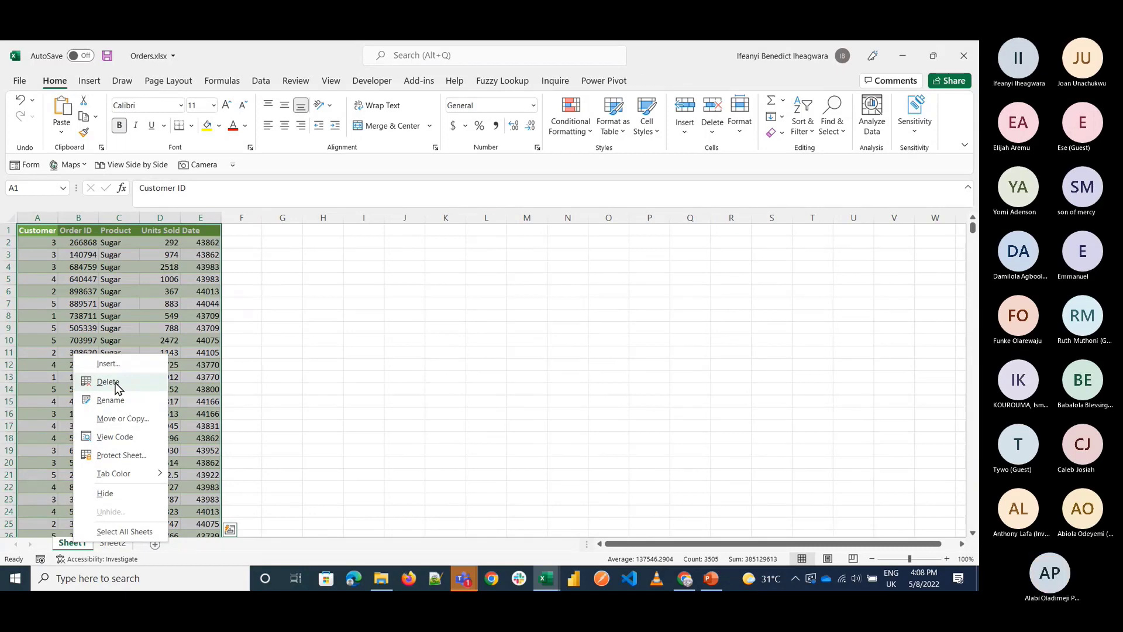
{"action": "left_click", "coordinate": [217, 390]}
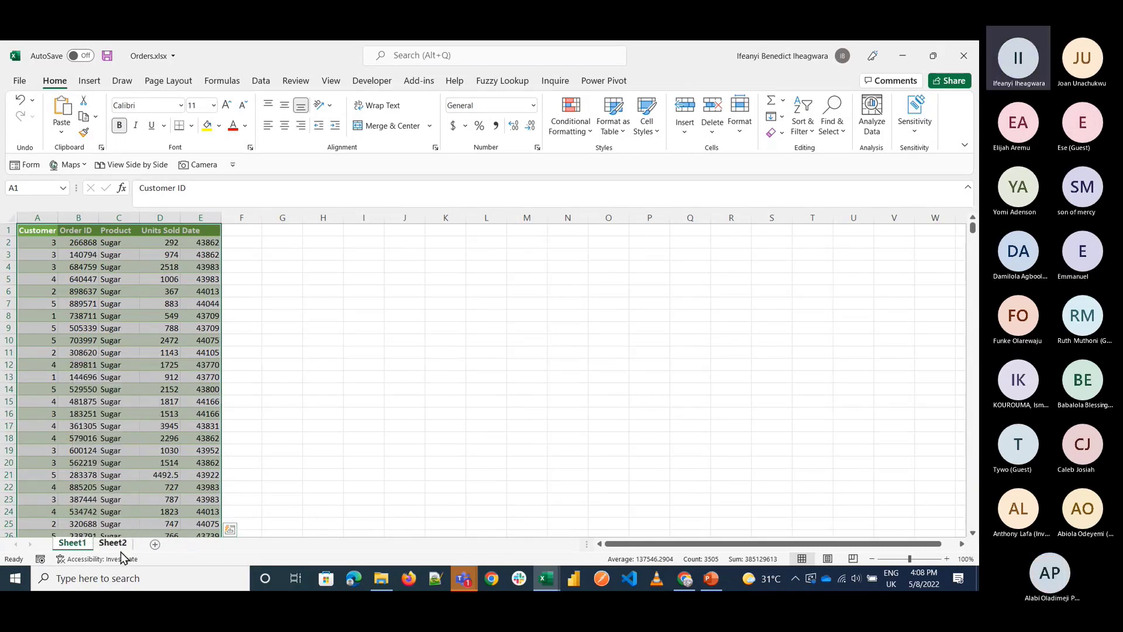
{"action": "left_click", "coordinate": [120, 550]}
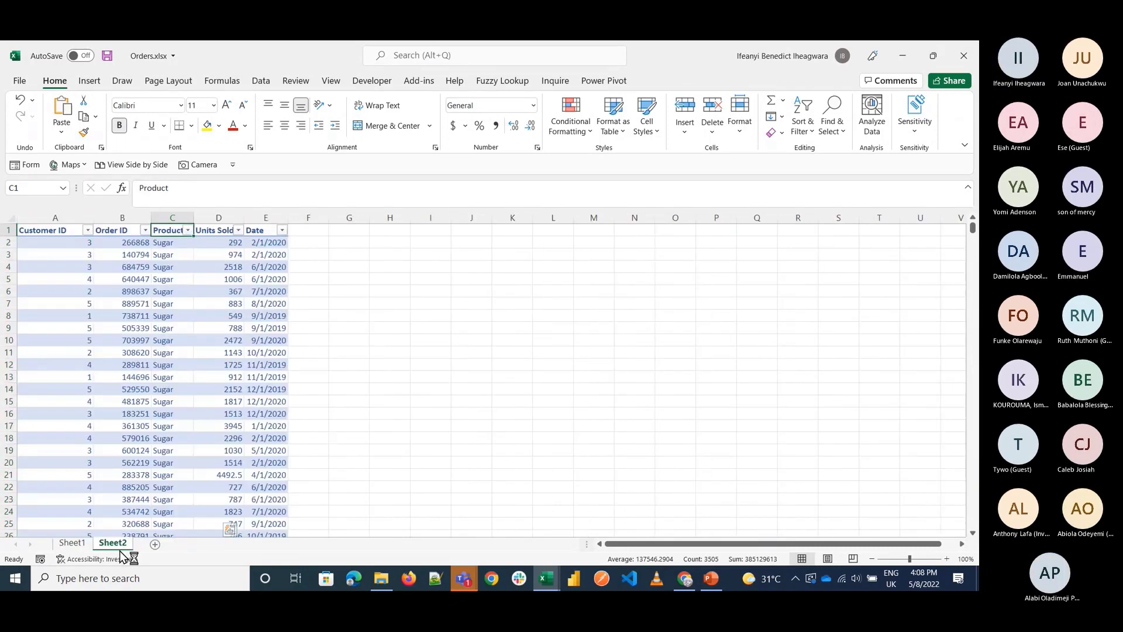
{"action": "left_click", "coordinate": [80, 550]}
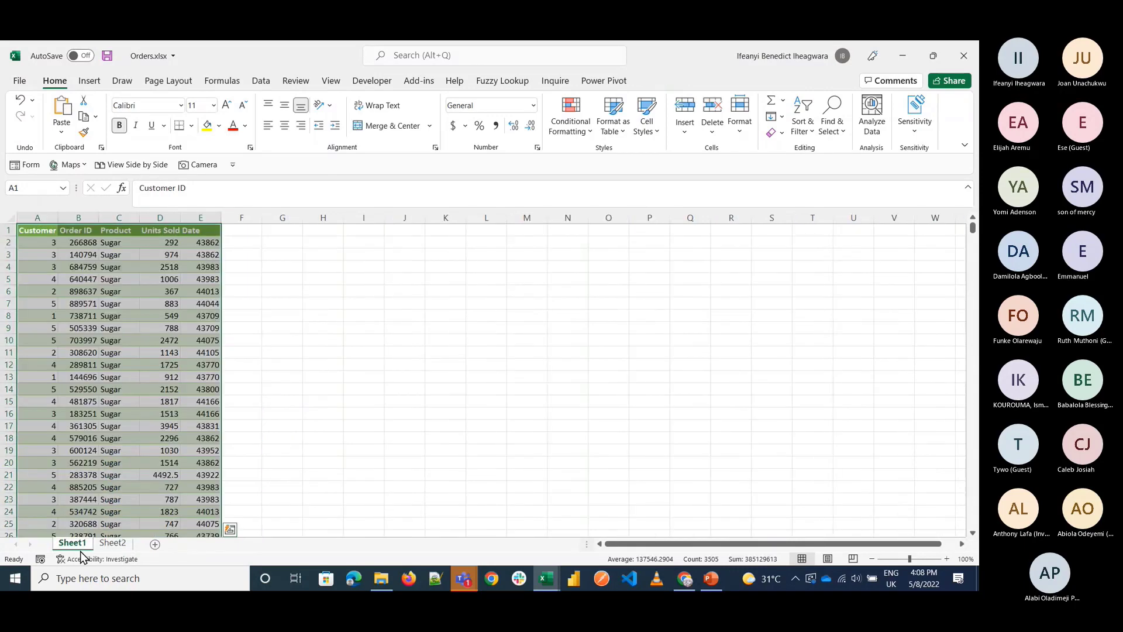
{"action": "left_click", "coordinate": [113, 543]}
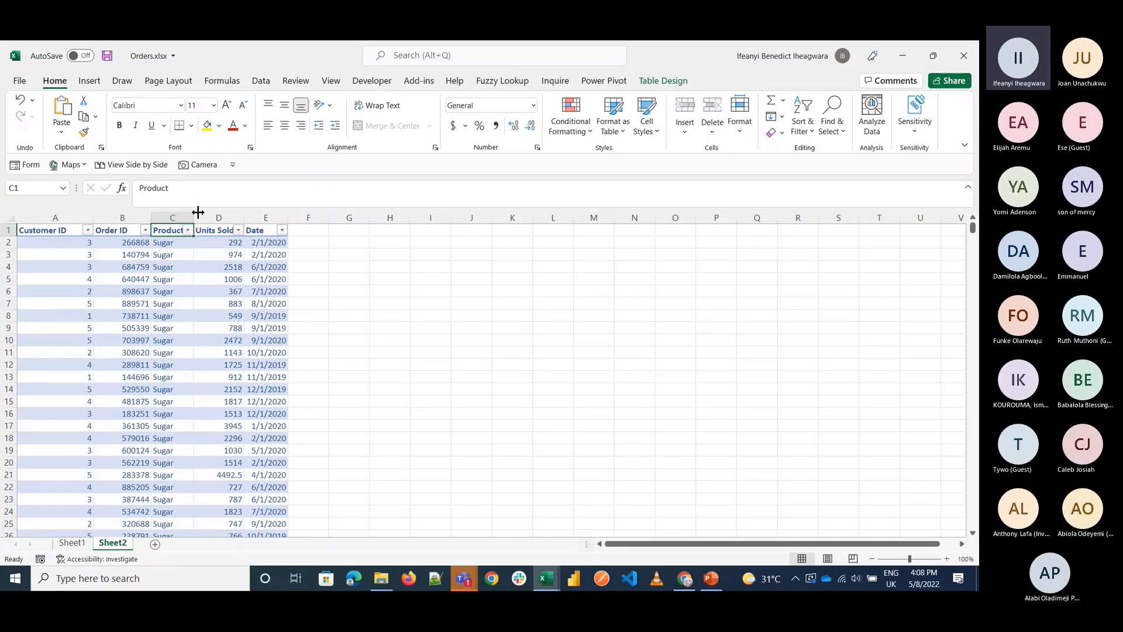
Step: Widen the Product and Units Sold columns on Sheet2 so their headers are fully readable
{"action": "left_click_drag", "start_coordinate": [198, 212], "coordinate": [276, 216]}
{"action": "left_click", "coordinate": [234, 230]}
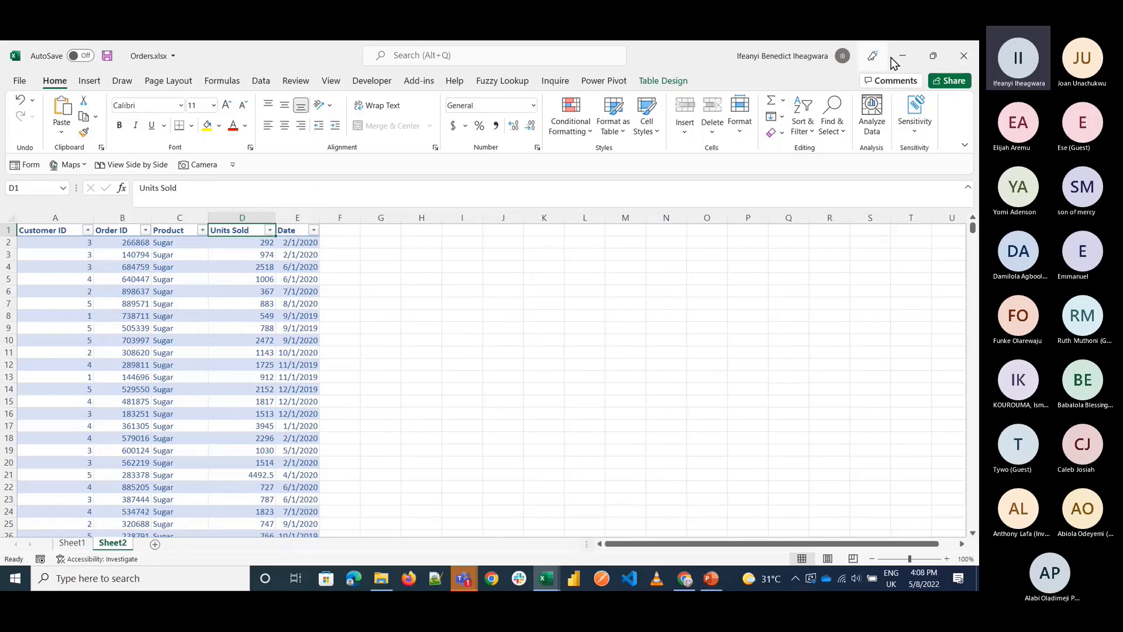
Step: Switch to the Distributor workbook and select all distributor records from Distributor ID through Country
{"action": "mouse_move", "coordinate": [546, 576]}
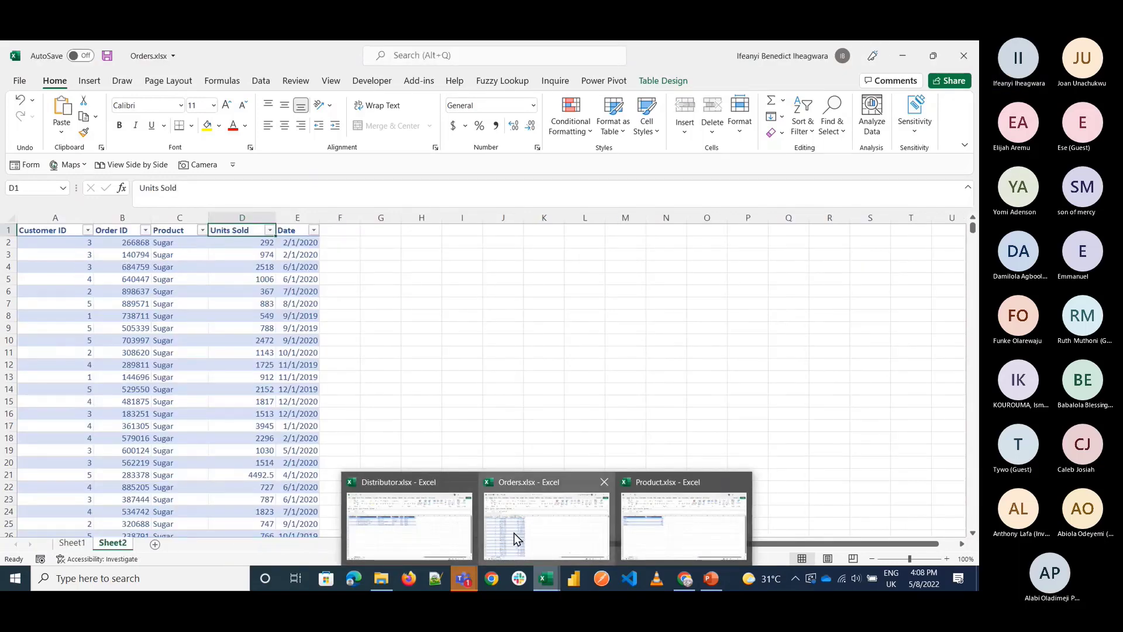
{"action": "left_click", "coordinate": [398, 527]}
{"action": "left_click", "coordinate": [68, 242]}
{"action": "left_click_drag", "start_coordinate": [68, 243], "coordinate": [495, 292]}
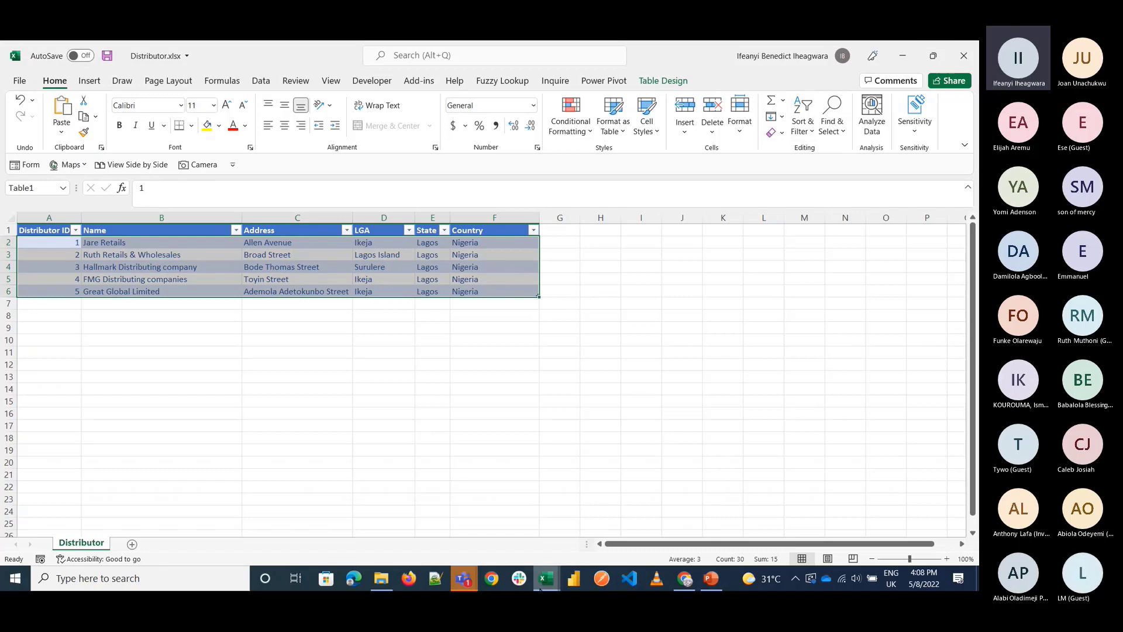
Step: Copy Sheet2 of the Orders workbook into a new workbook
{"action": "mouse_move", "coordinate": [542, 582]}
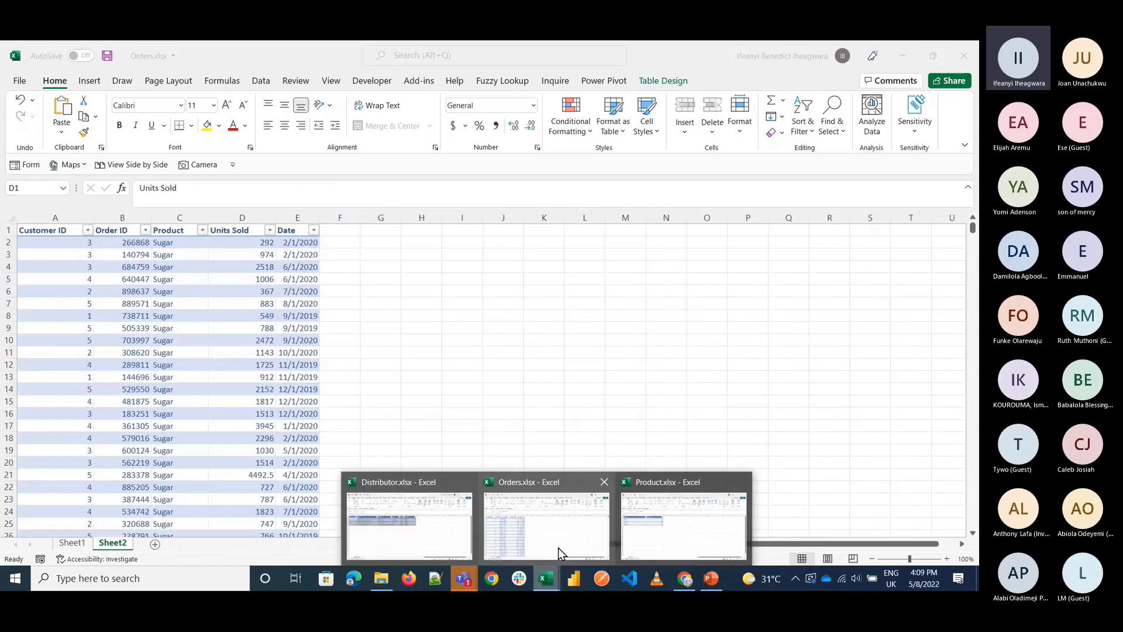
{"action": "left_click", "coordinate": [557, 532]}
{"action": "right_click", "coordinate": [113, 543]}
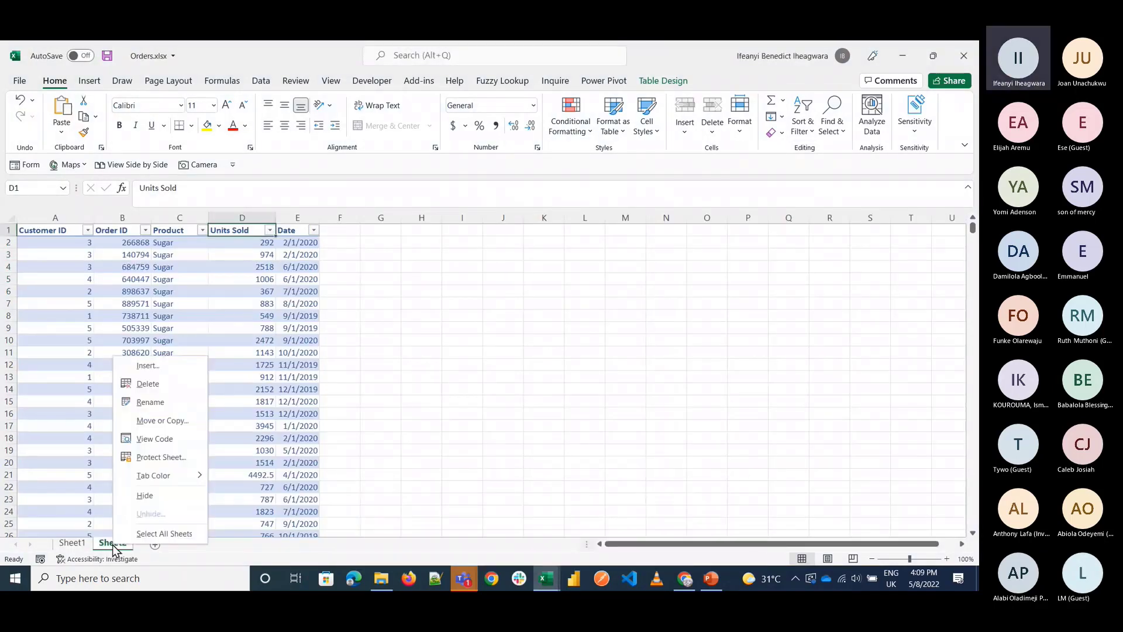
{"action": "left_click", "coordinate": [178, 421]}
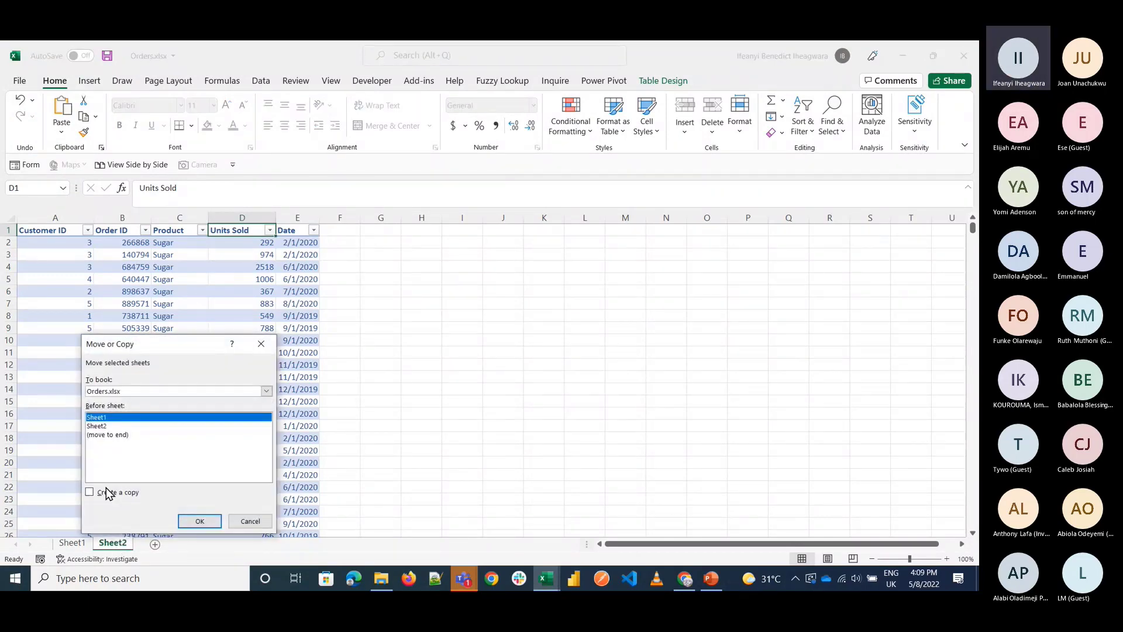
{"action": "left_click", "coordinate": [107, 490]}
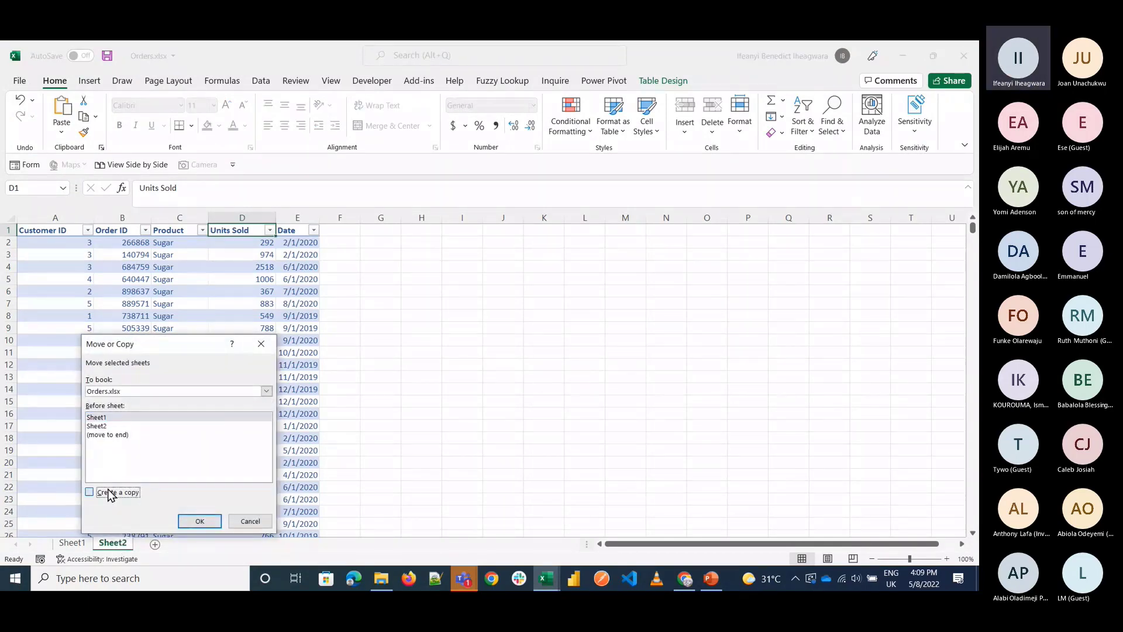
{"action": "left_click", "coordinate": [266, 391]}
{"action": "left_click", "coordinate": [110, 410]}
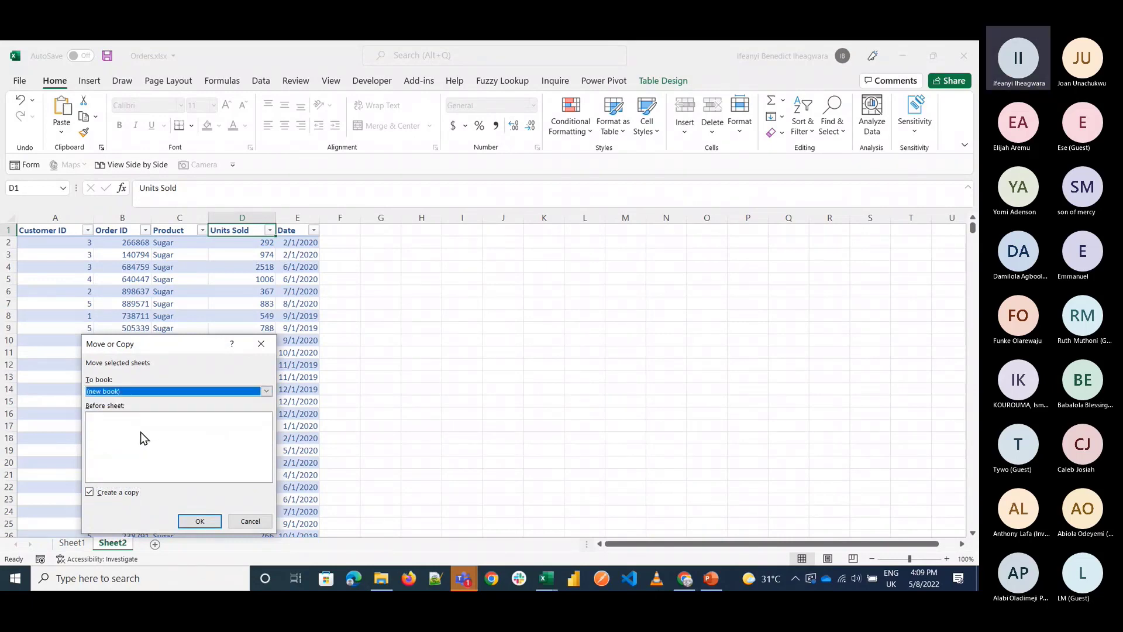
{"action": "left_click", "coordinate": [199, 520]}
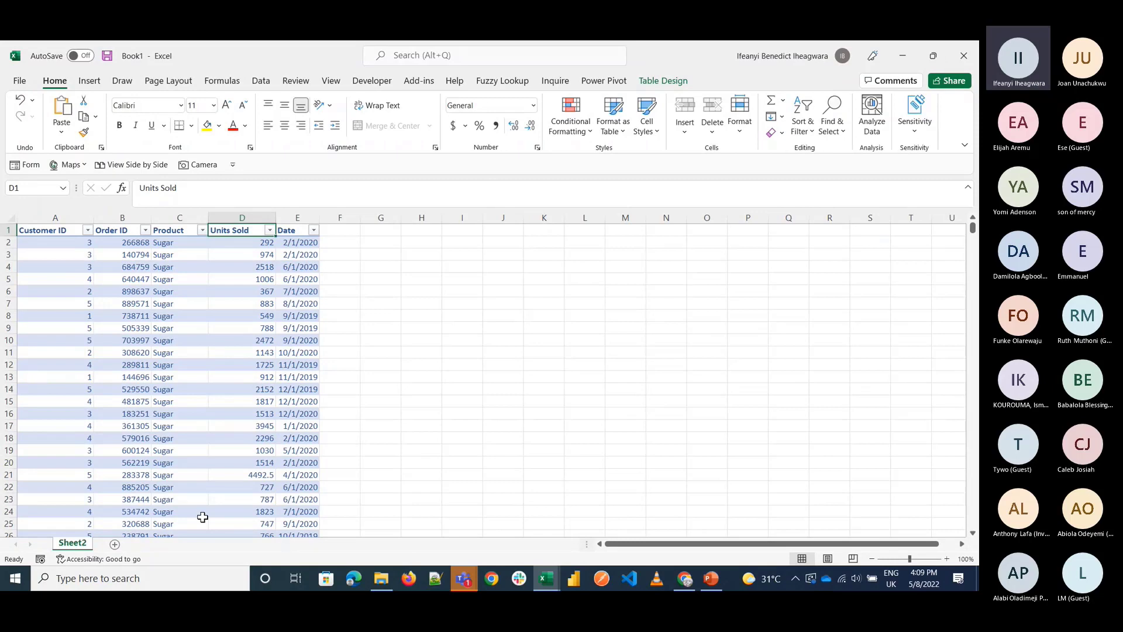
Step: Create a PivotTable from the orders table on a new worksheet, with Customer ID as rows and the count of Product as values
{"action": "mouse_move", "coordinate": [541, 571]}
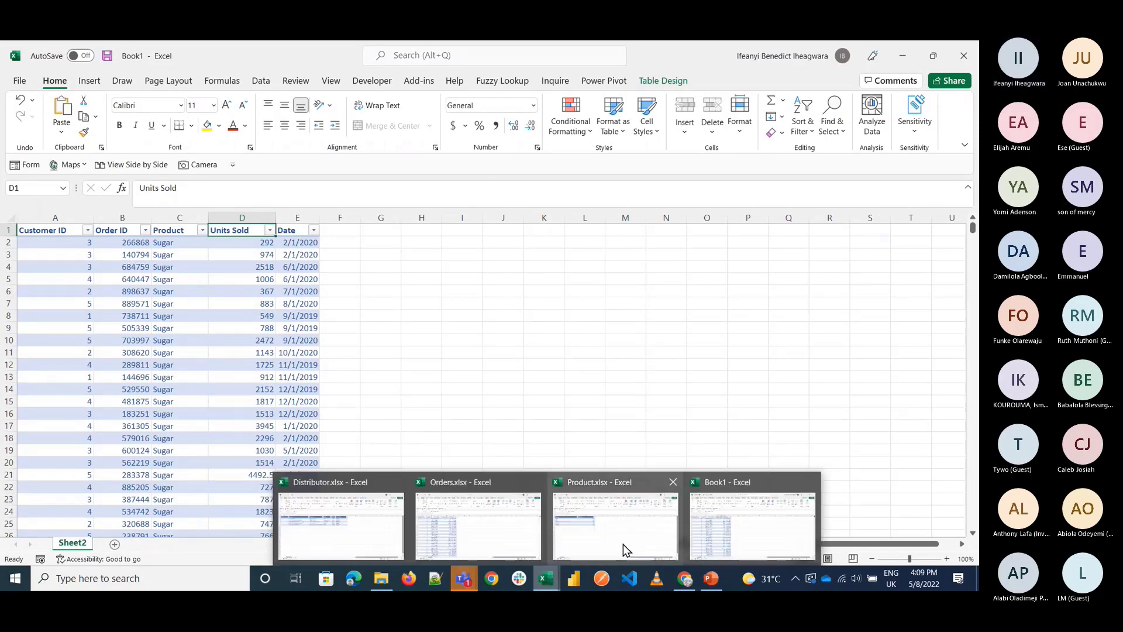
{"action": "left_click", "coordinate": [462, 340]}
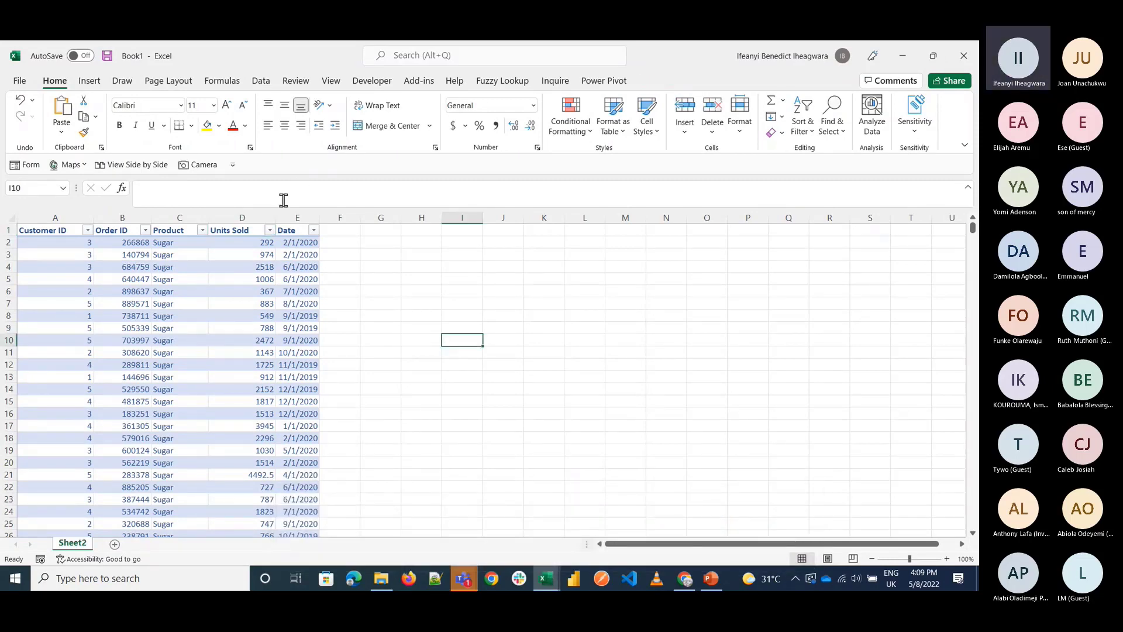
{"action": "left_click", "coordinate": [161, 427]}
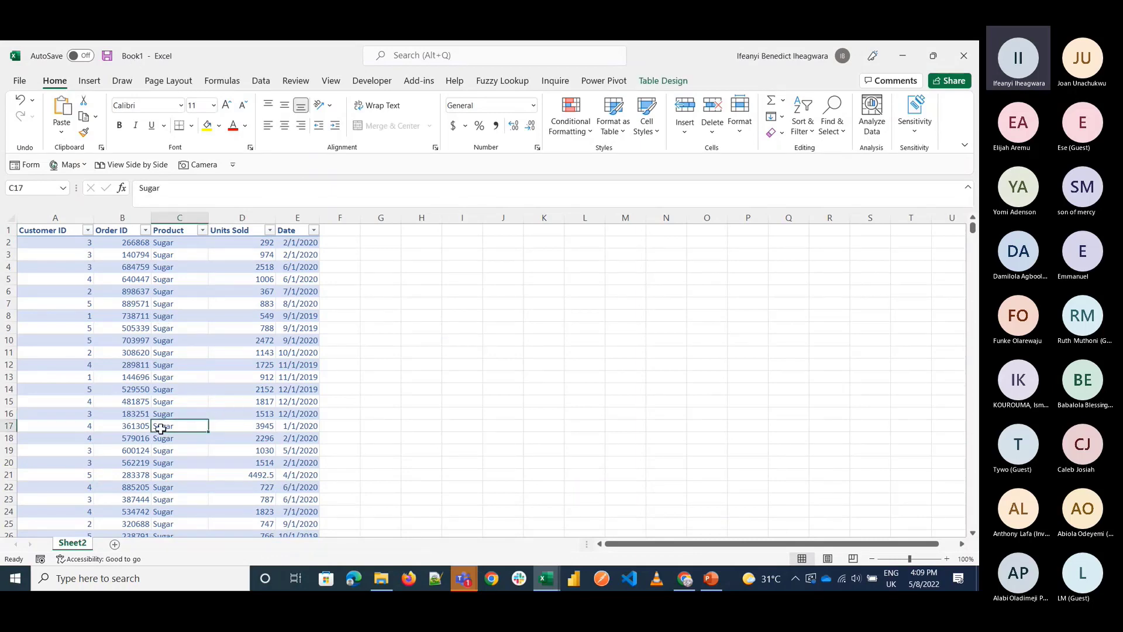
{"action": "key", "text": "ctrl+a"}
{"action": "left_click", "coordinate": [90, 81]}
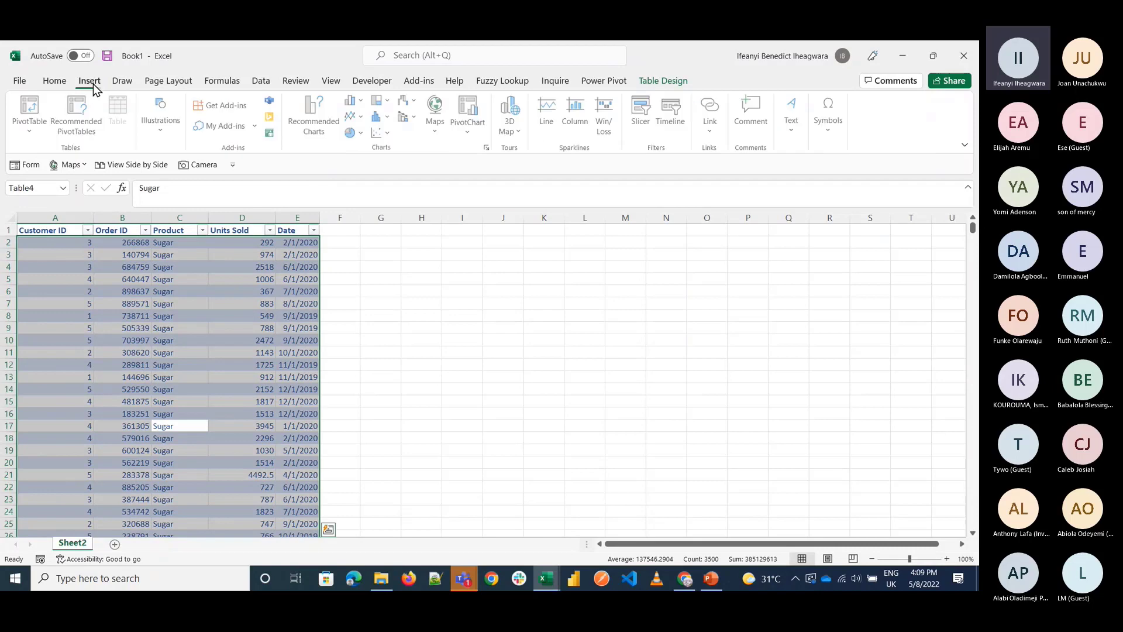
{"action": "left_click", "coordinate": [124, 389]}
{"action": "left_click", "coordinate": [32, 107]}
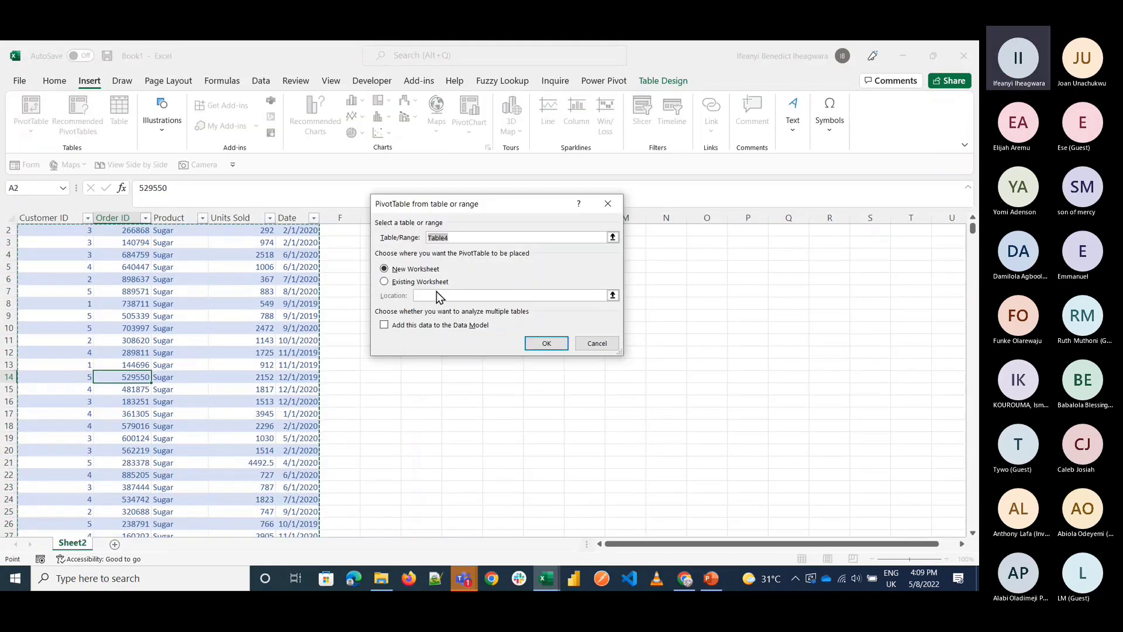
{"action": "key", "text": "Return"}
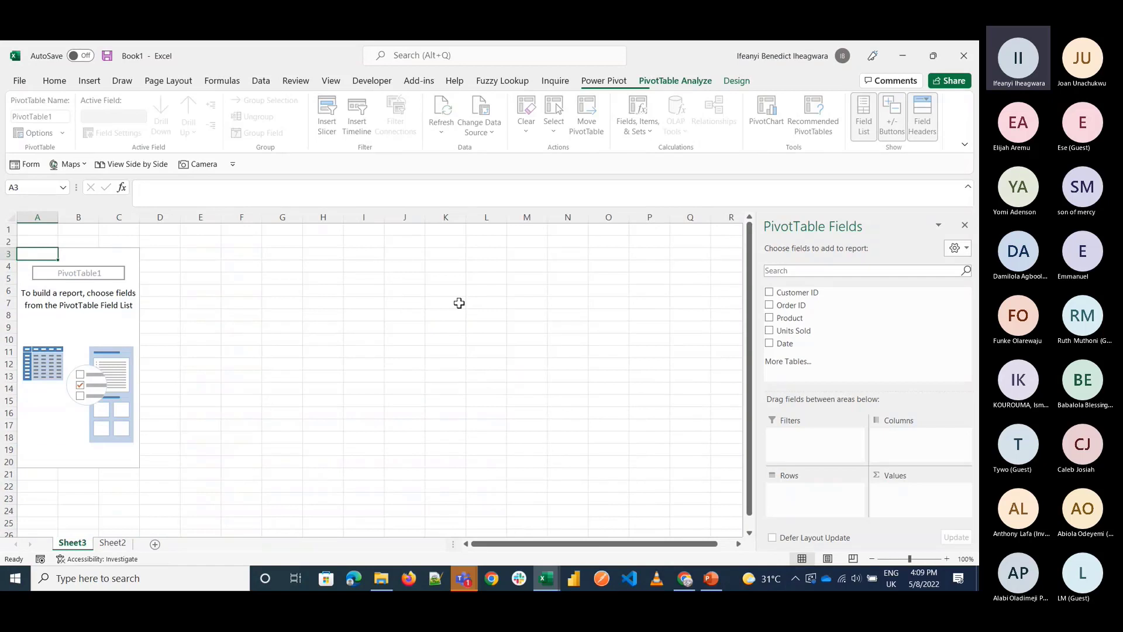
{"action": "left_click", "coordinate": [798, 294]}
{"action": "left_click_drag", "start_coordinate": [794, 323], "coordinate": [898, 494]}
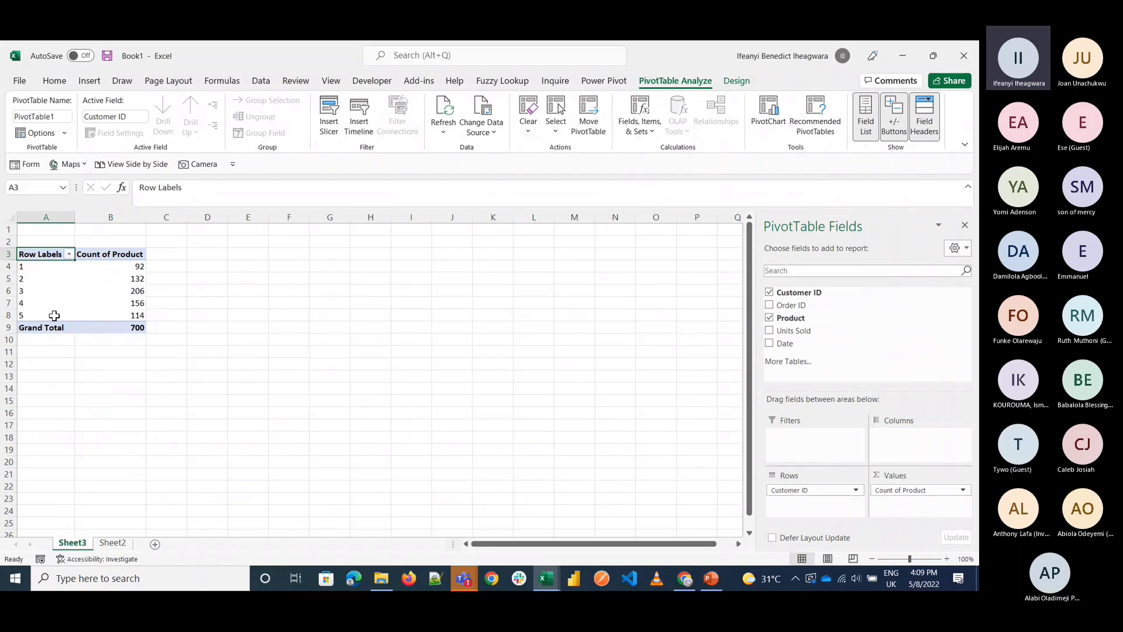
Step: Compare the Customer ID values on Sheet2 with the Distributor ID column in the Distributor workbook
{"action": "left_click", "coordinate": [111, 543]}
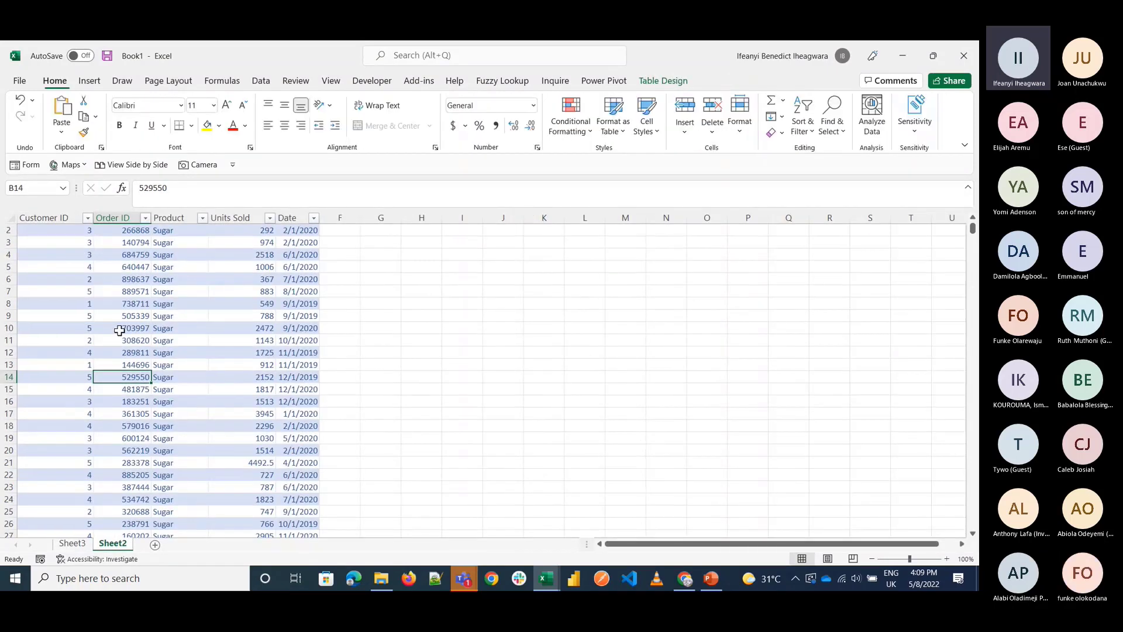
{"action": "left_click_drag", "start_coordinate": [64, 231], "coordinate": [70, 463]}
{"action": "mouse_move", "coordinate": [546, 581]}
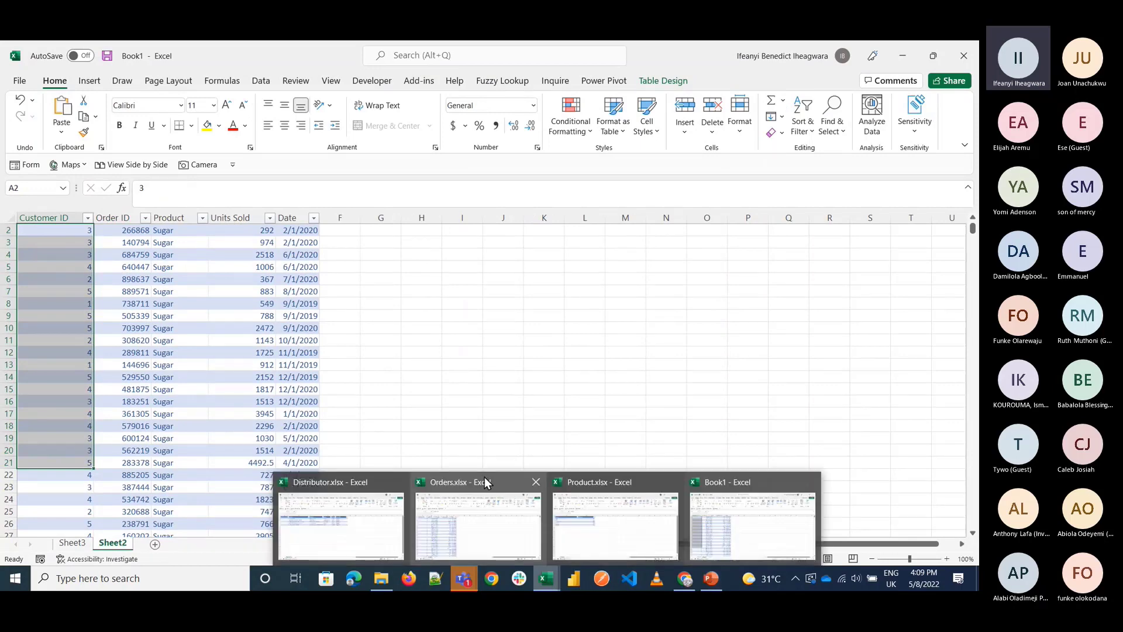
{"action": "mouse_move", "coordinate": [619, 524]}
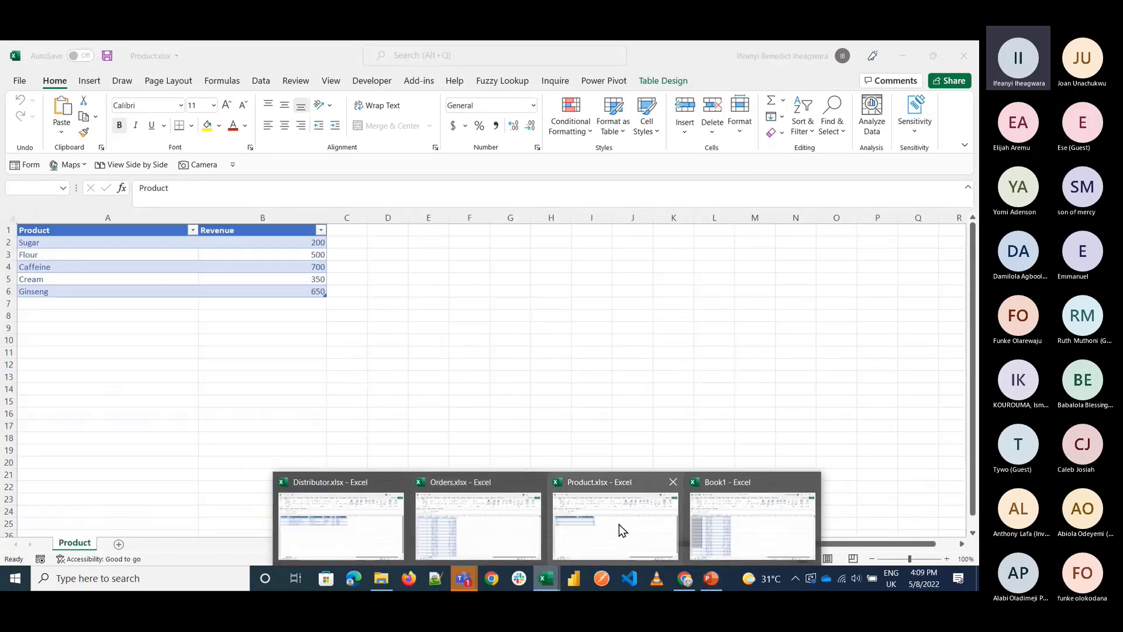
{"action": "left_click", "coordinate": [288, 502]}
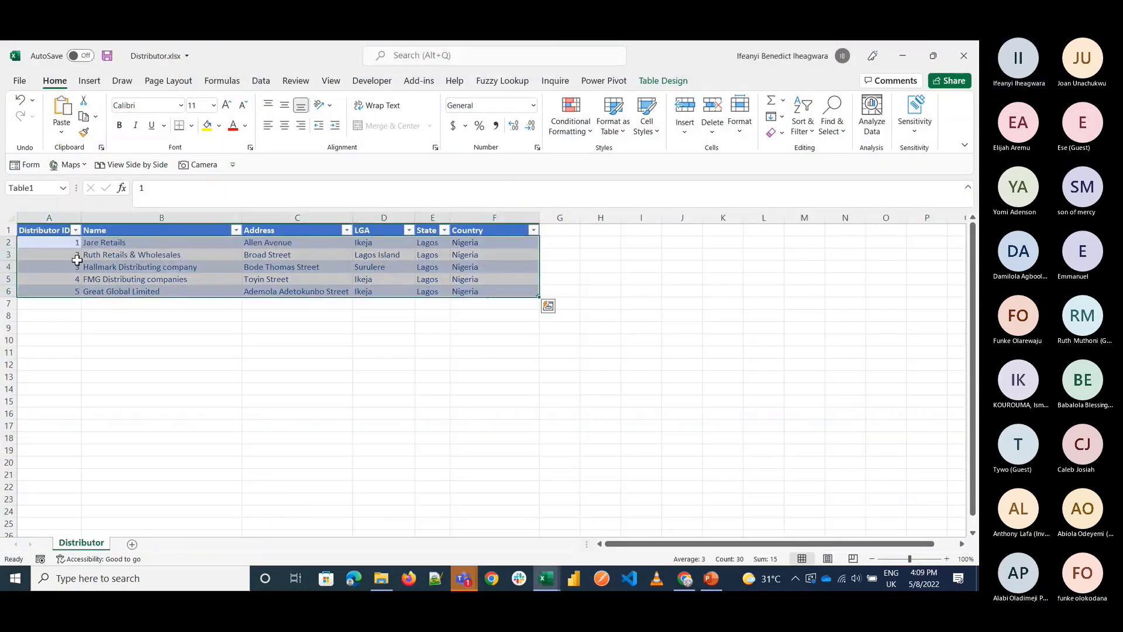
{"action": "left_click_drag", "start_coordinate": [65, 243], "coordinate": [63, 302]}
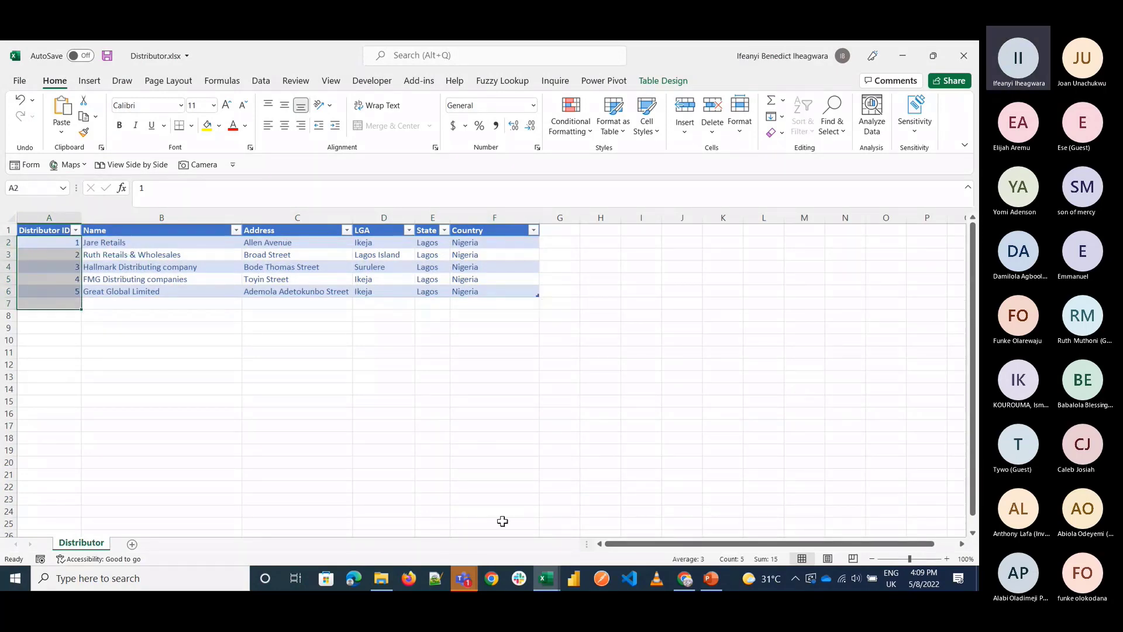
Step: Arrange the Book1 and Distributor workbook windows side by side, with Book1 showing its orders table
{"action": "mouse_move", "coordinate": [545, 578]}
{"action": "mouse_move", "coordinate": [658, 516]}
{"action": "left_click_drag", "start_coordinate": [301, 45], "coordinate": [610, 115]}
{"action": "left_click_drag", "start_coordinate": [213, 55], "coordinate": [213, 92]}
{"action": "left_click_drag", "start_coordinate": [566, 122], "coordinate": [658, 95]}
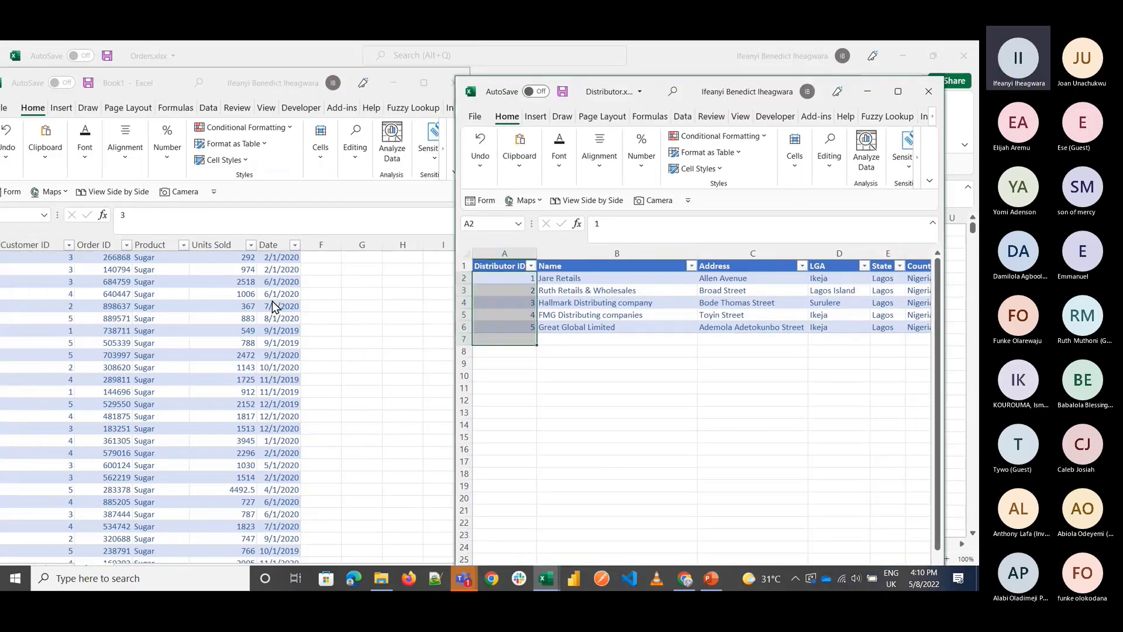
{"action": "left_click", "coordinate": [544, 585]}
{"action": "left_click", "coordinate": [225, 294]}
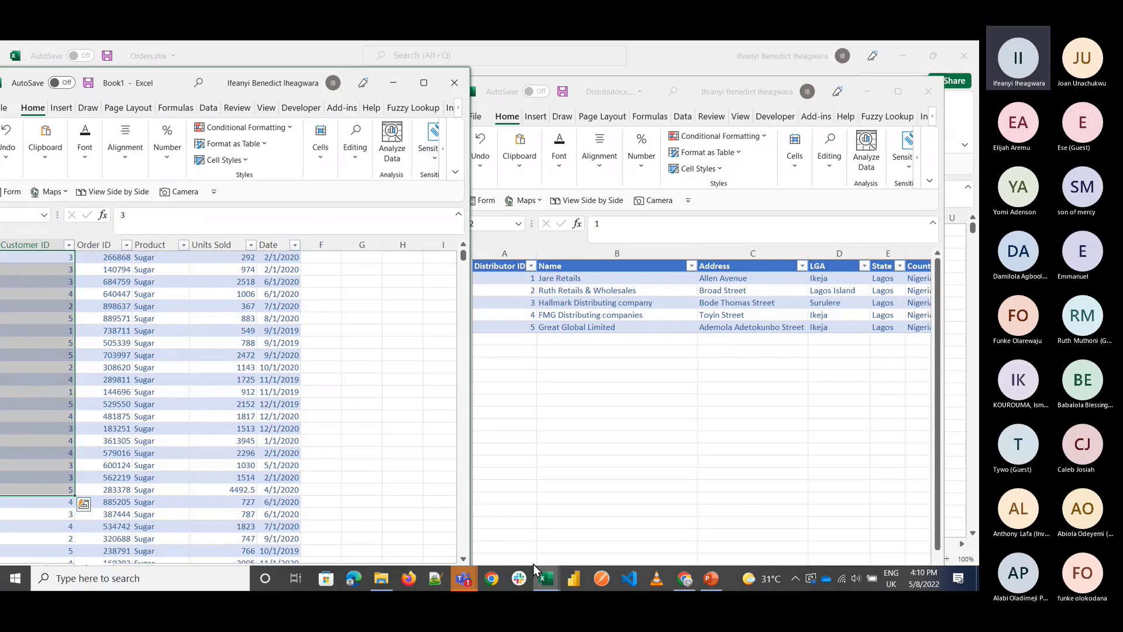
Step: Bring up the Product workbook in a smaller window and arrange it between the Book1 and Distributor windows
{"action": "mouse_move", "coordinate": [533, 565]}
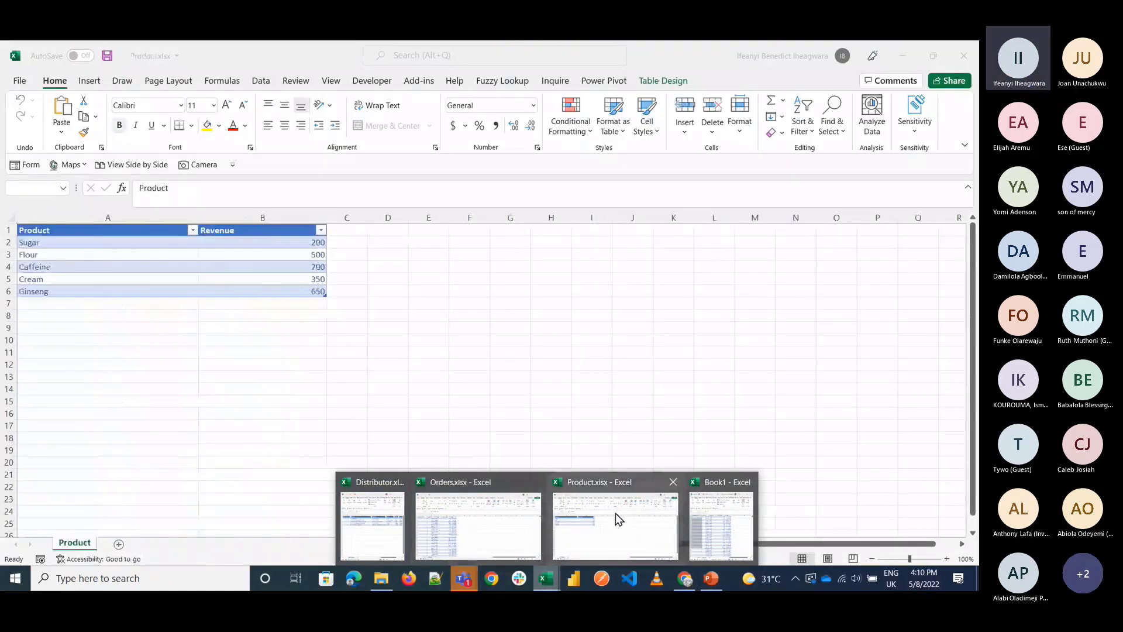
{"action": "left_click", "coordinate": [615, 514]}
{"action": "left_click_drag", "start_coordinate": [305, 63], "coordinate": [411, 163]}
{"action": "left_click", "coordinate": [620, 91]}
{"action": "left_click_drag", "start_coordinate": [620, 92], "coordinate": [704, 90]}
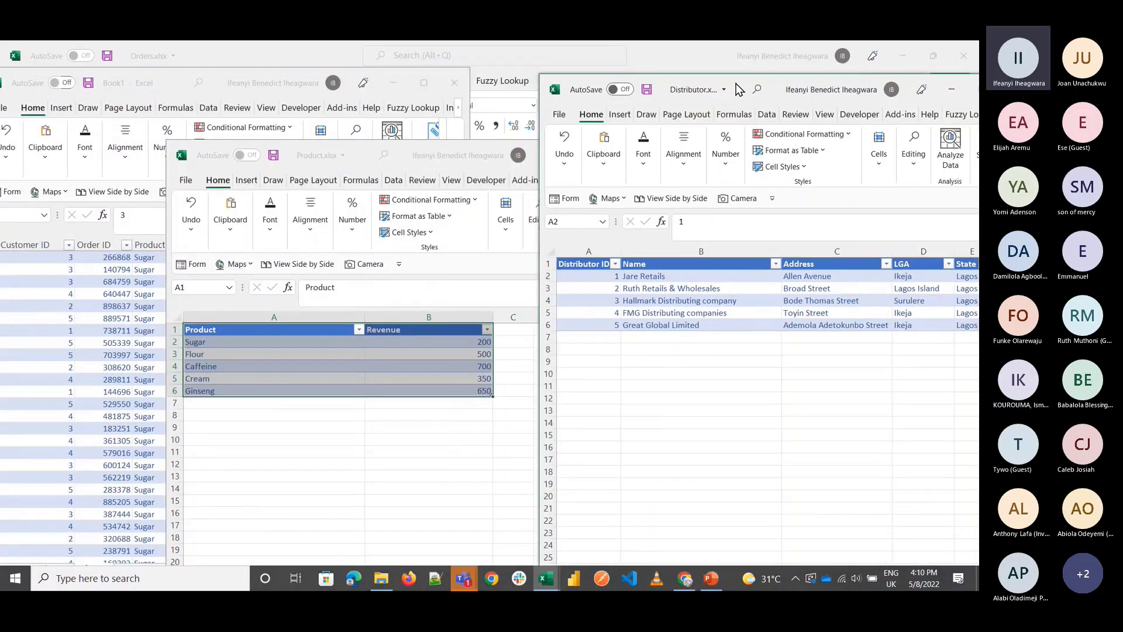
{"action": "left_click_drag", "start_coordinate": [588, 276], "coordinate": [589, 337]}
{"action": "left_click_drag", "start_coordinate": [369, 157], "coordinate": [433, 137]}
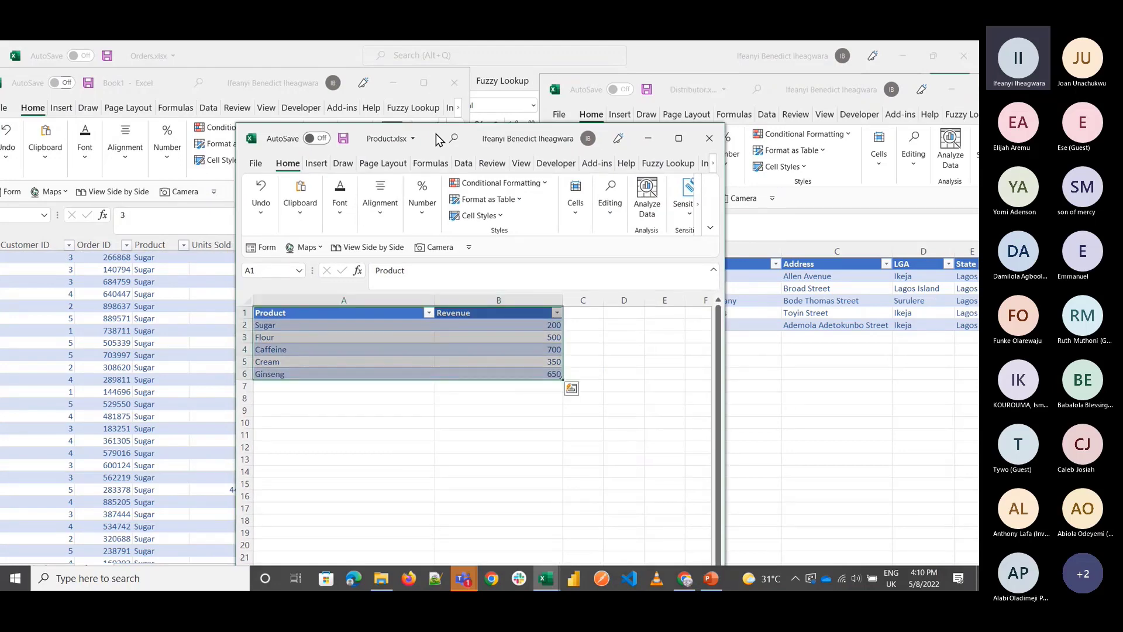
Step: Compare the orders table in Book1 with the product table in the Product workbook
{"action": "left_click", "coordinate": [228, 298]}
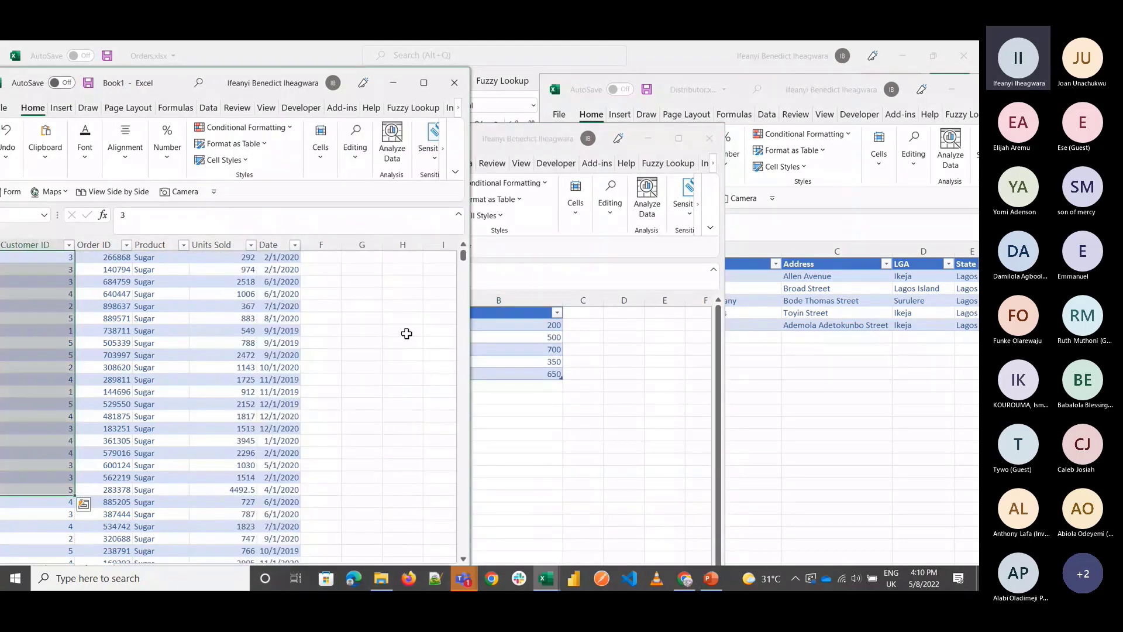
{"action": "left_click", "coordinate": [577, 422]}
{"action": "left_click", "coordinate": [235, 379]}
{"action": "left_click_drag", "start_coordinate": [234, 68], "coordinate": [233, 131]}
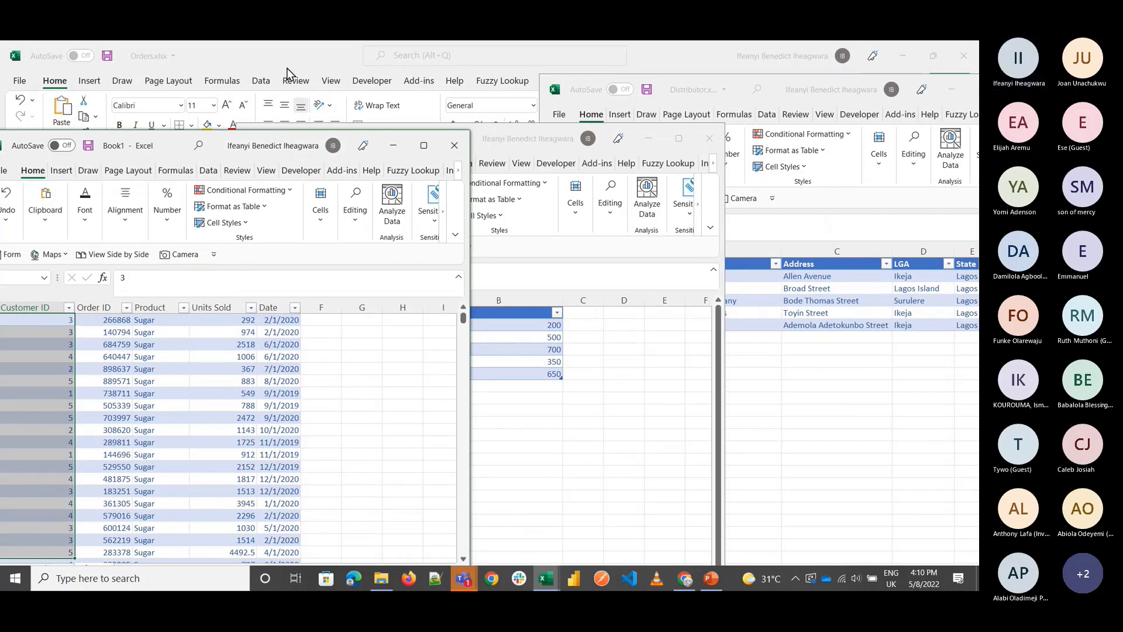
Step: Maximize Book1, review its PivotTable on Sheet3 and the orders table on Sheet2, and show the Power Pivot commands
{"action": "left_click", "coordinate": [424, 145]}
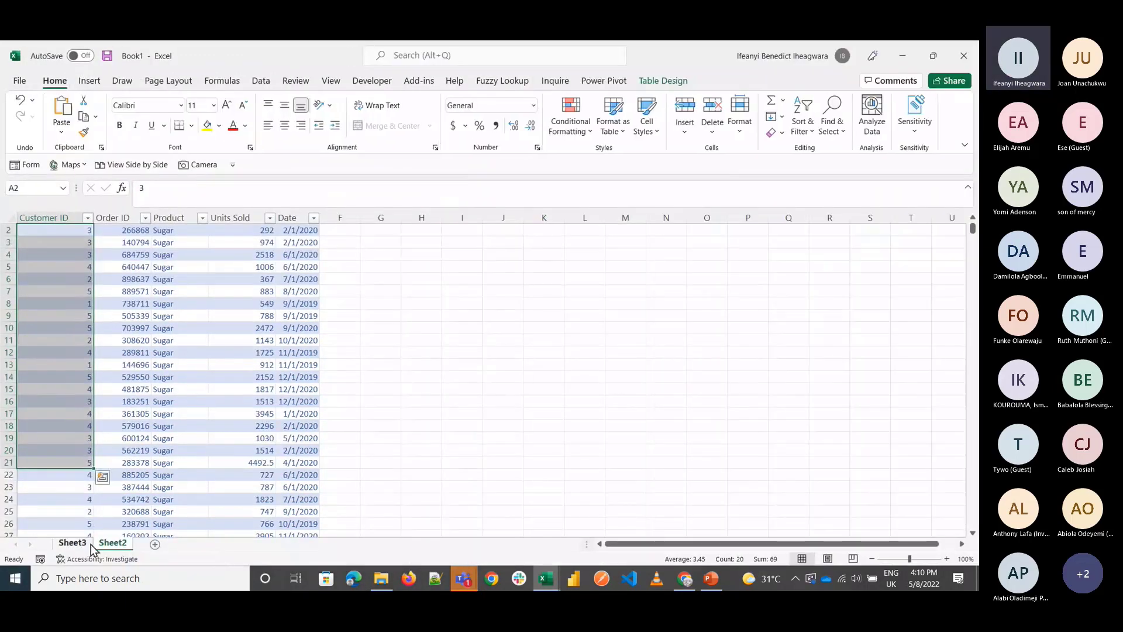
{"action": "left_click", "coordinate": [89, 544]}
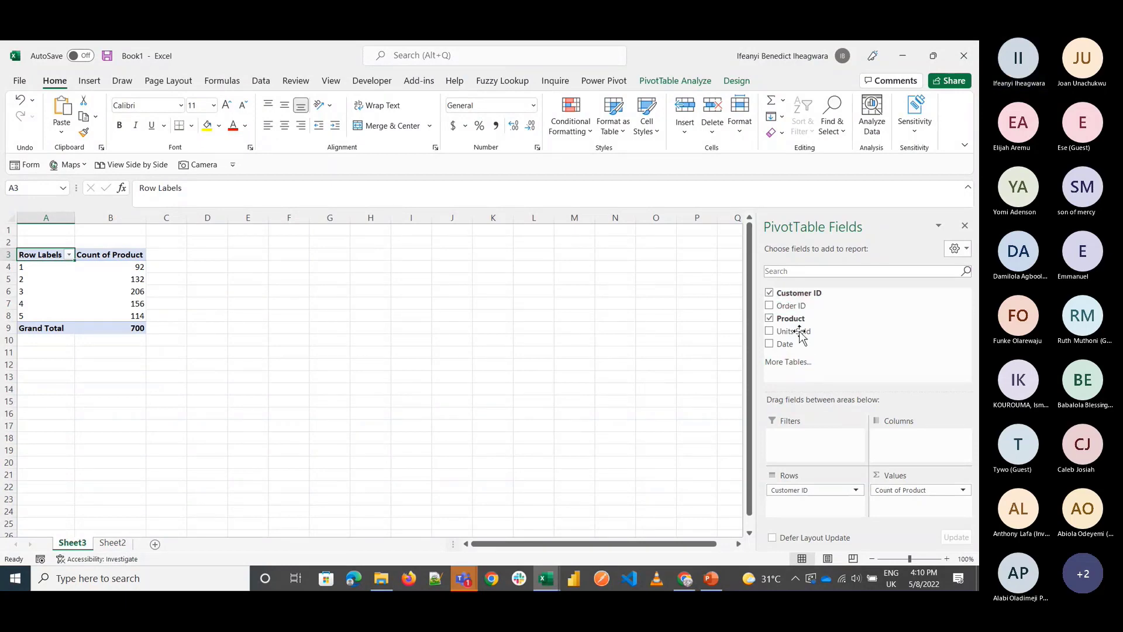
{"action": "left_click", "coordinate": [113, 543]}
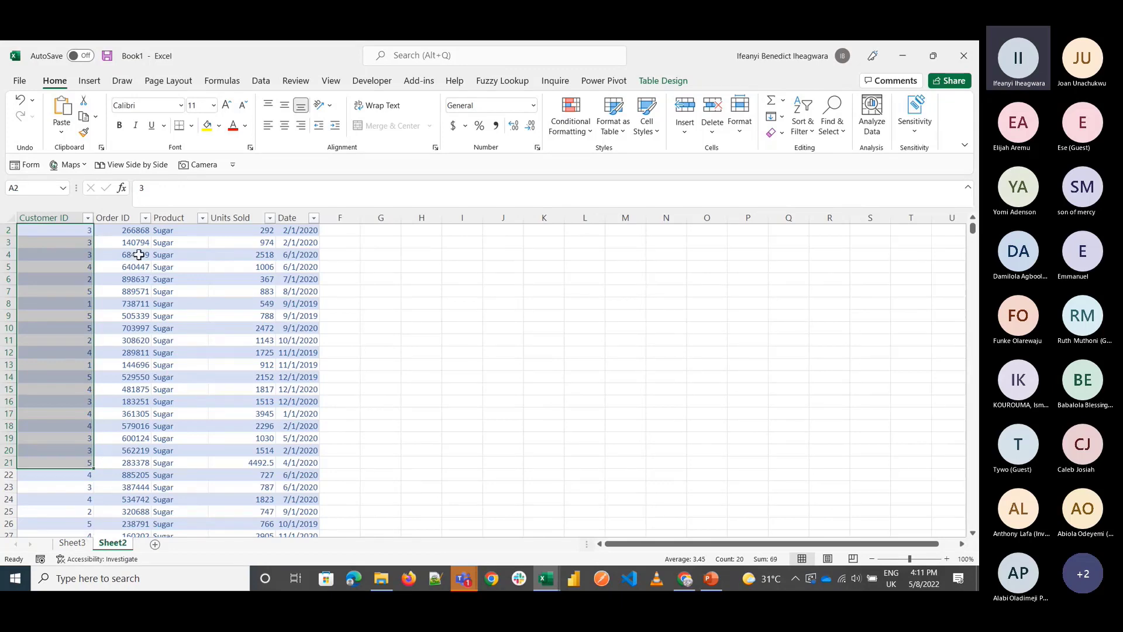
{"action": "scroll", "coordinate": [415, 294], "scroll_direction": "up", "scroll_amount": 1}
{"action": "left_click", "coordinate": [344, 233]}
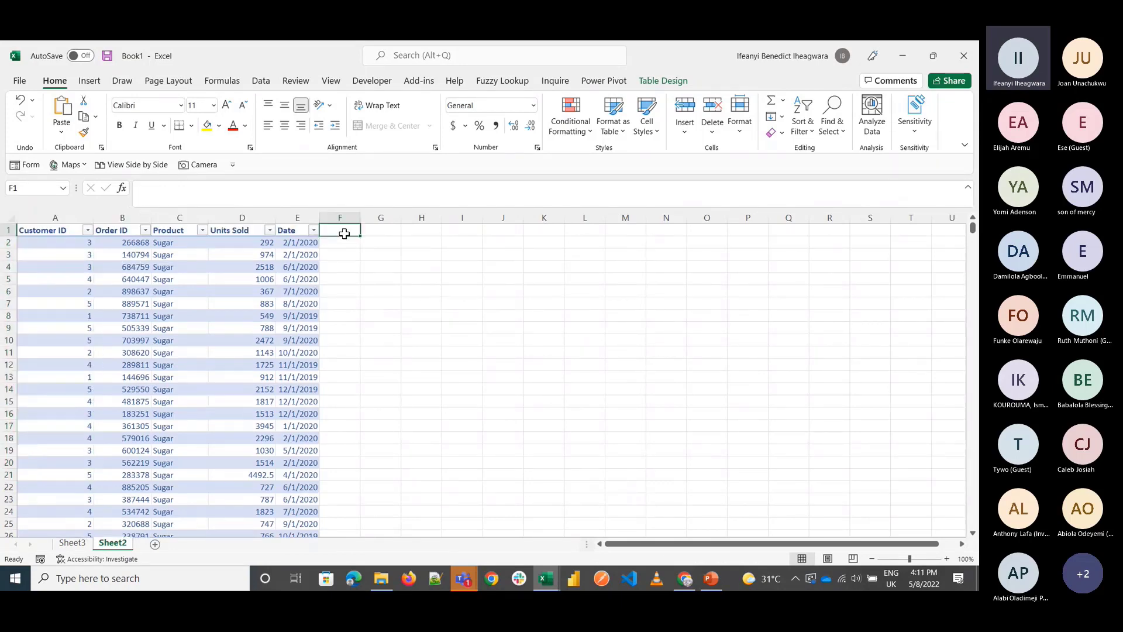
{"action": "key", "text": "Return"}
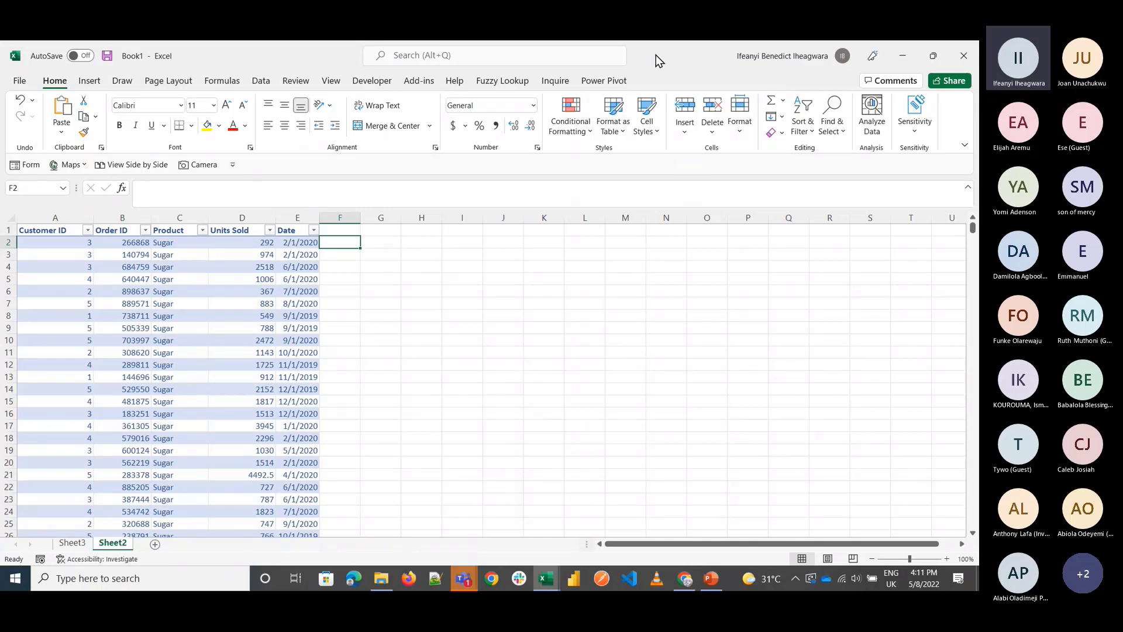
{"action": "left_click", "coordinate": [603, 82]}
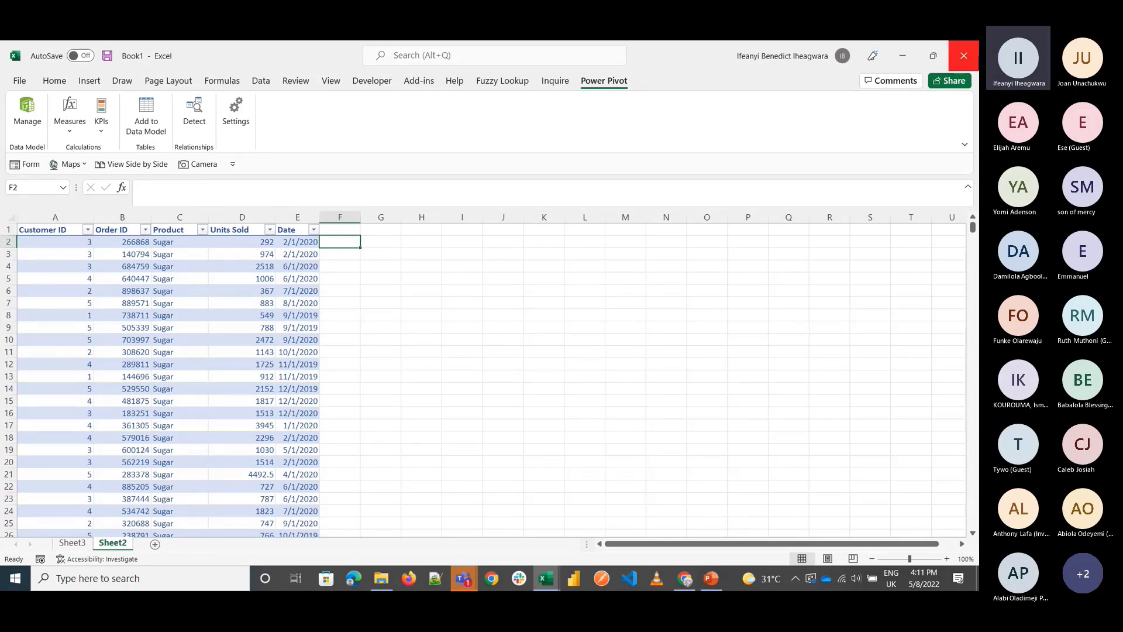
Step: Close Book1 without saving its changes and open a new blank workbook in a maximized window
{"action": "left_click", "coordinate": [964, 55]}
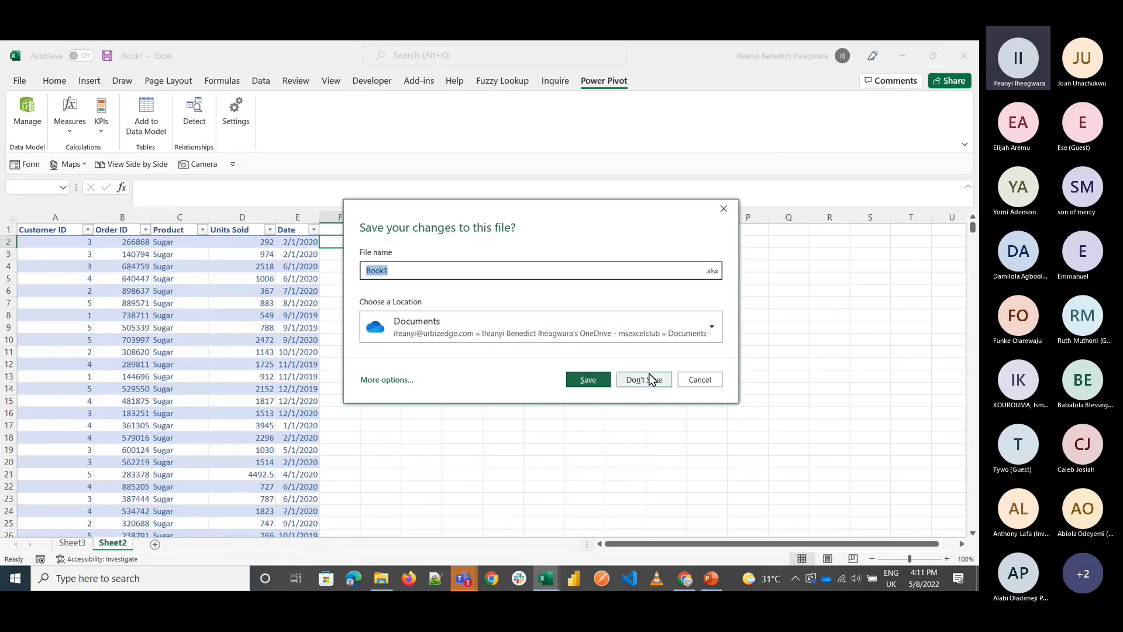
{"action": "left_click", "coordinate": [644, 380]}
{"action": "right_click", "coordinate": [545, 578]}
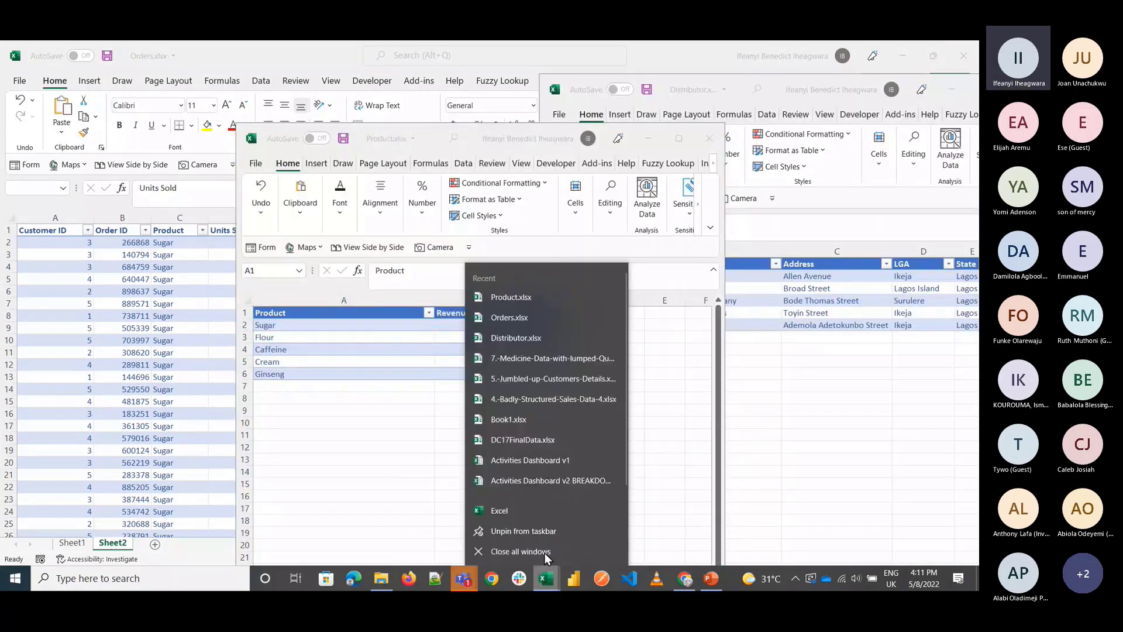
{"action": "left_click", "coordinate": [517, 511]}
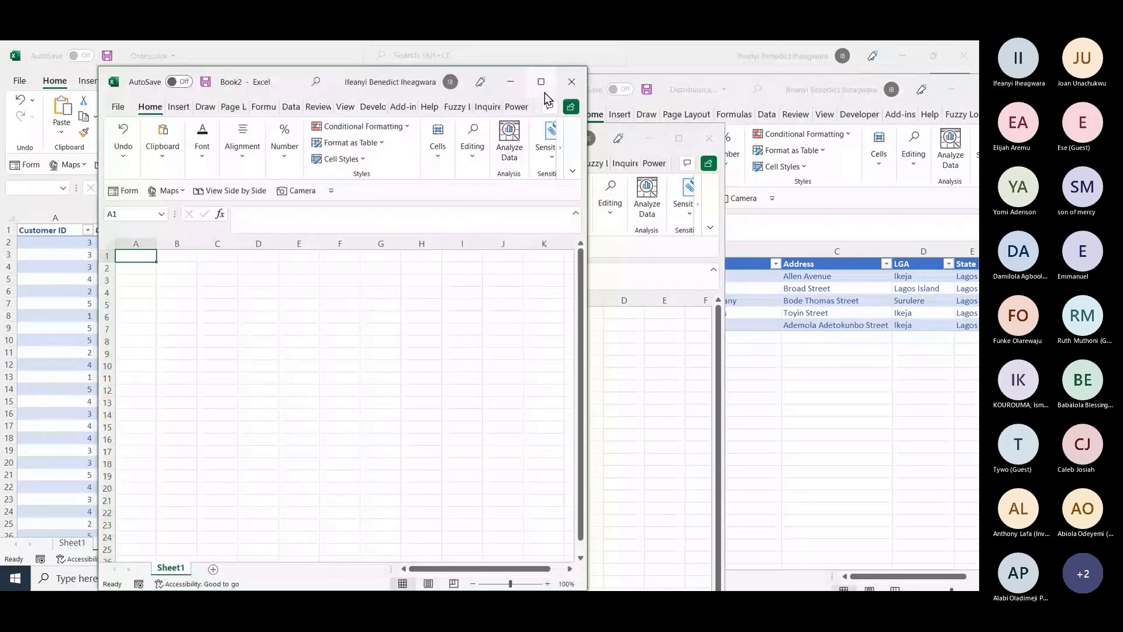
{"action": "left_click", "coordinate": [544, 89]}
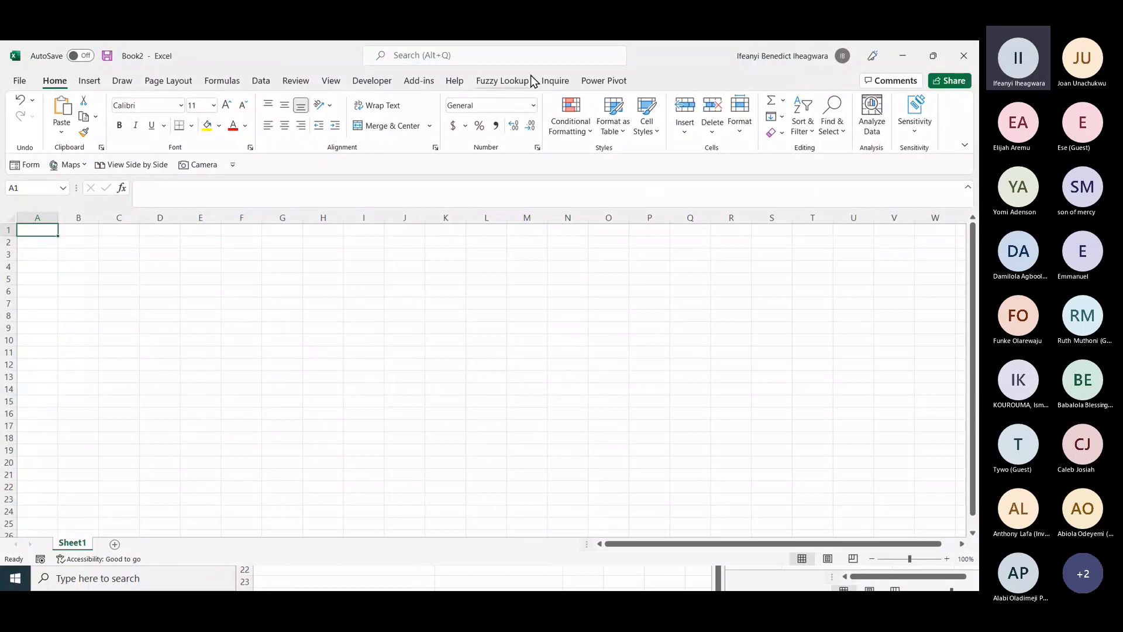
Step: Show the Power Pivot commands available in the new blank workbook
{"action": "left_click", "coordinate": [606, 82]}
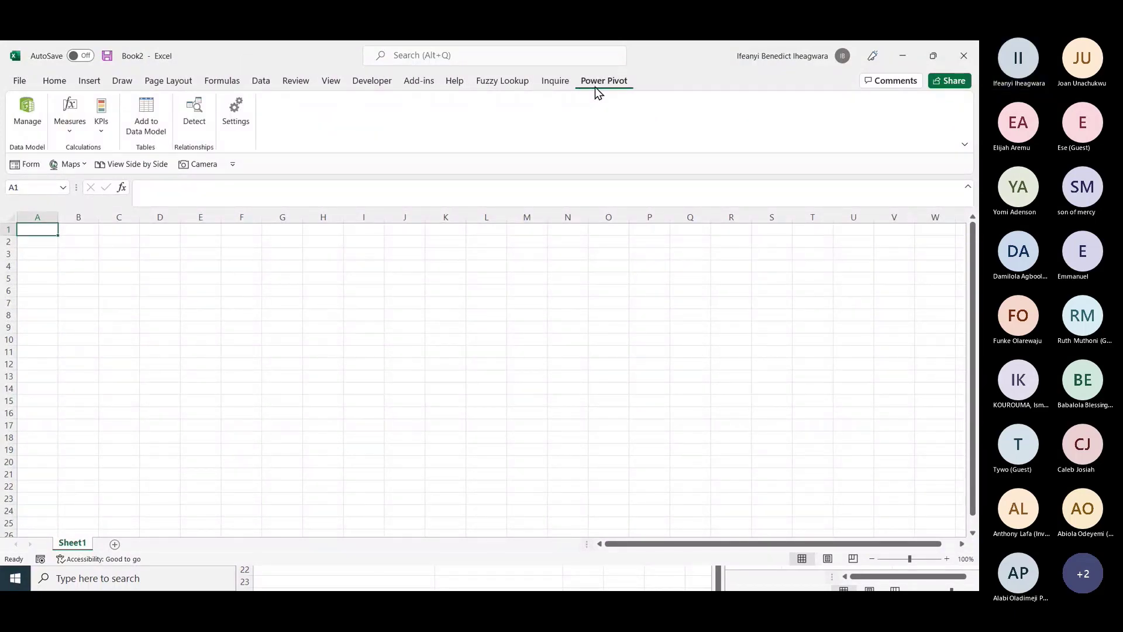
{"action": "left_click", "coordinate": [387, 302]}
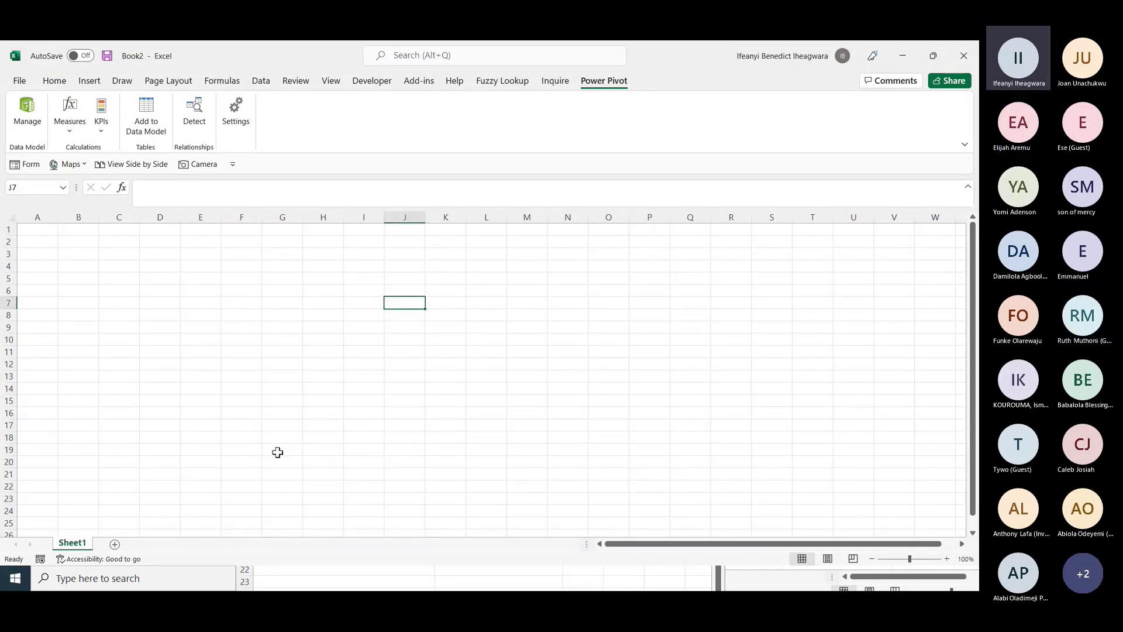
{"action": "left_click", "coordinate": [386, 411]}
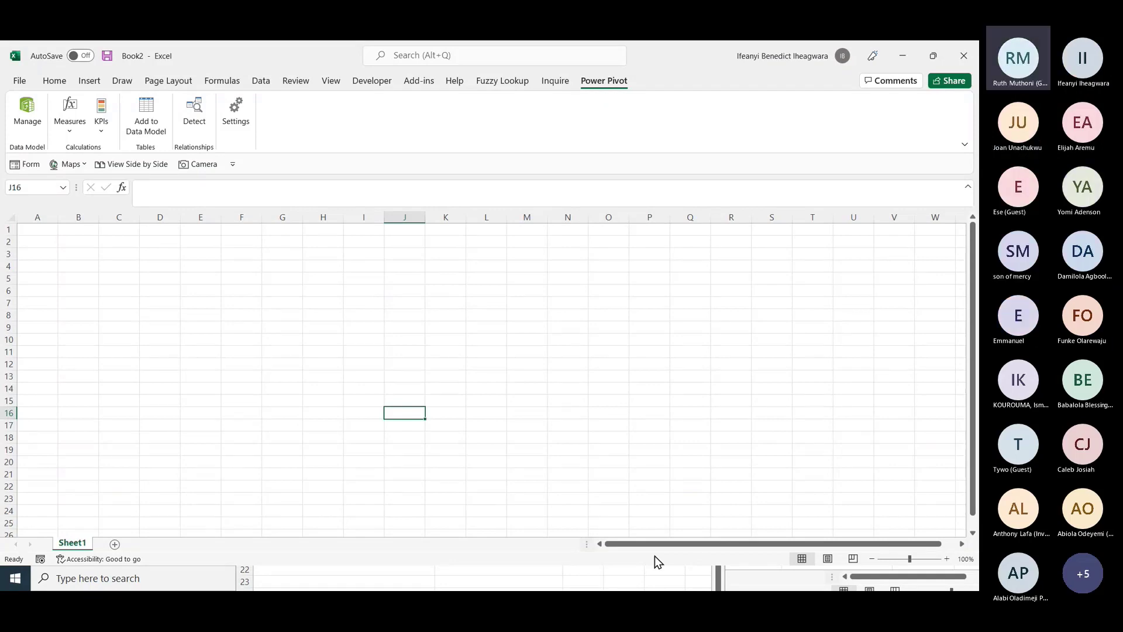
Step: Switch to Microsoft Teams, read the meeting chat question about installing Power Pivot on Mac, and minimize the chat
{"action": "key", "text": "super"}
{"action": "mouse_move", "coordinate": [464, 578]}
{"action": "left_click", "coordinate": [427, 521]}
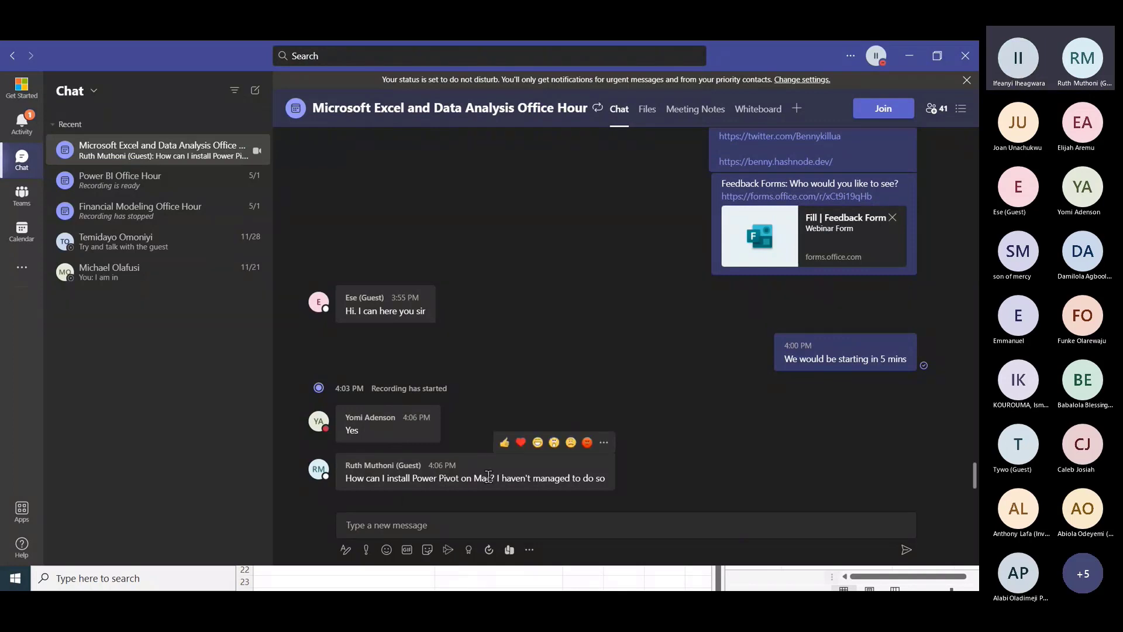
{"action": "left_click", "coordinate": [446, 479]}
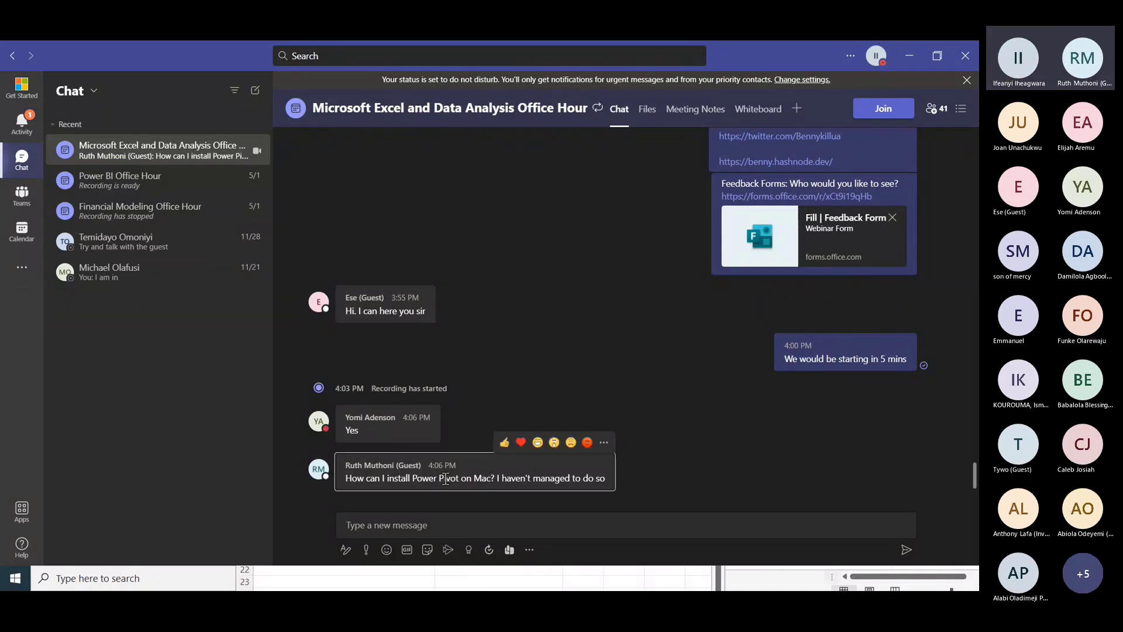
{"action": "left_click", "coordinate": [909, 56]}
Step: Open the Excel Options and examine the list of active and inactive application add-ins
{"action": "left_click", "coordinate": [266, 303]}
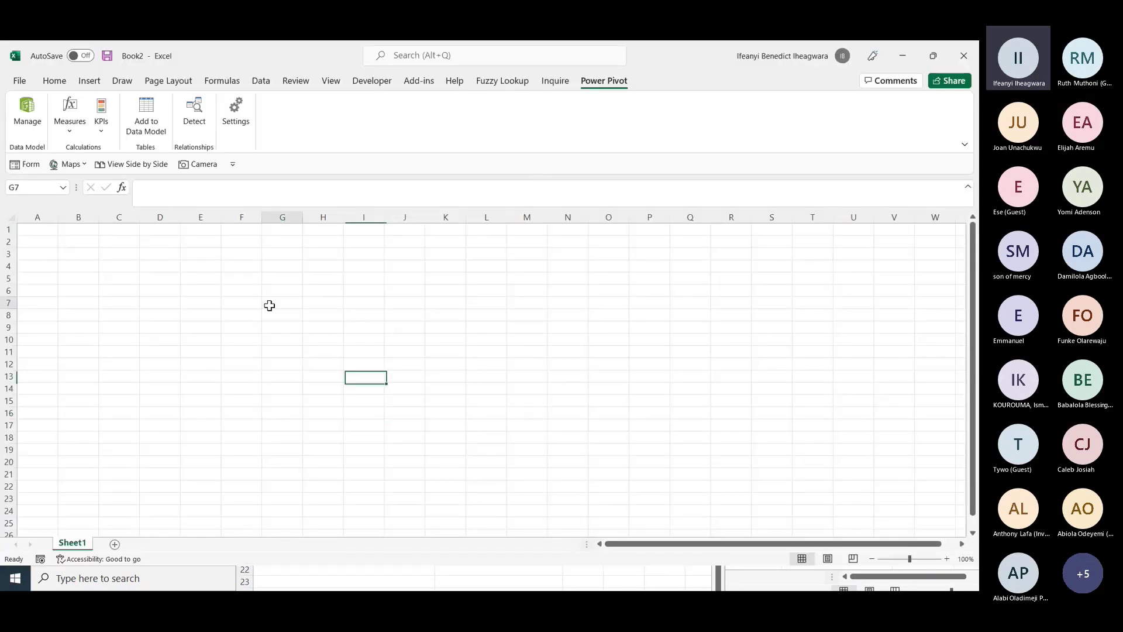
{"action": "left_click", "coordinate": [61, 83]}
{"action": "left_click", "coordinate": [253, 406]}
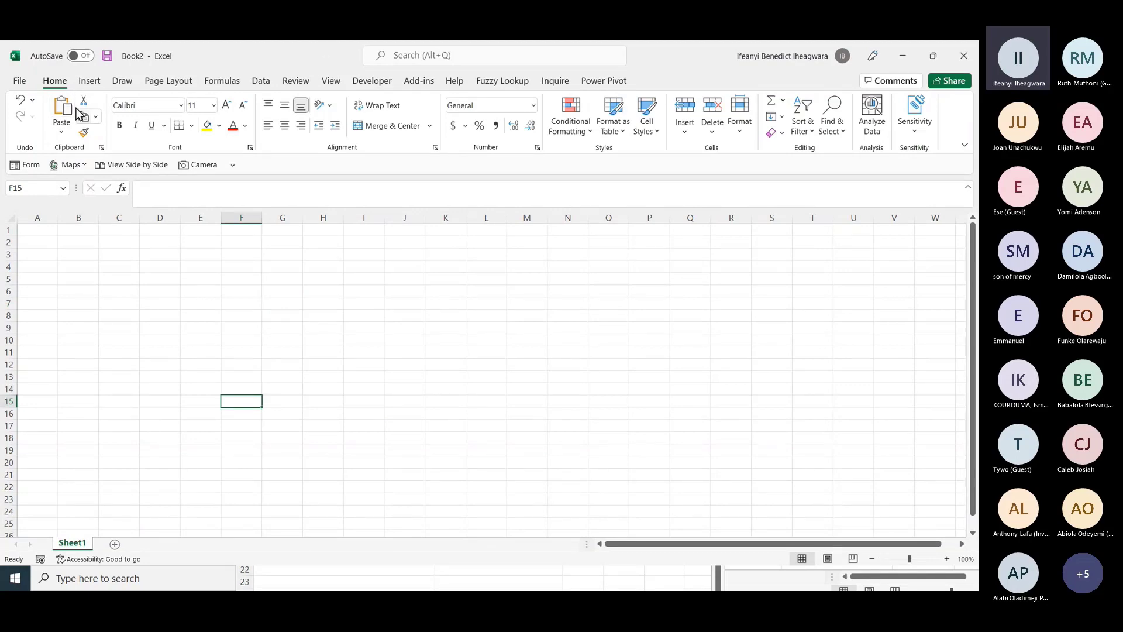
{"action": "left_click", "coordinate": [24, 82]}
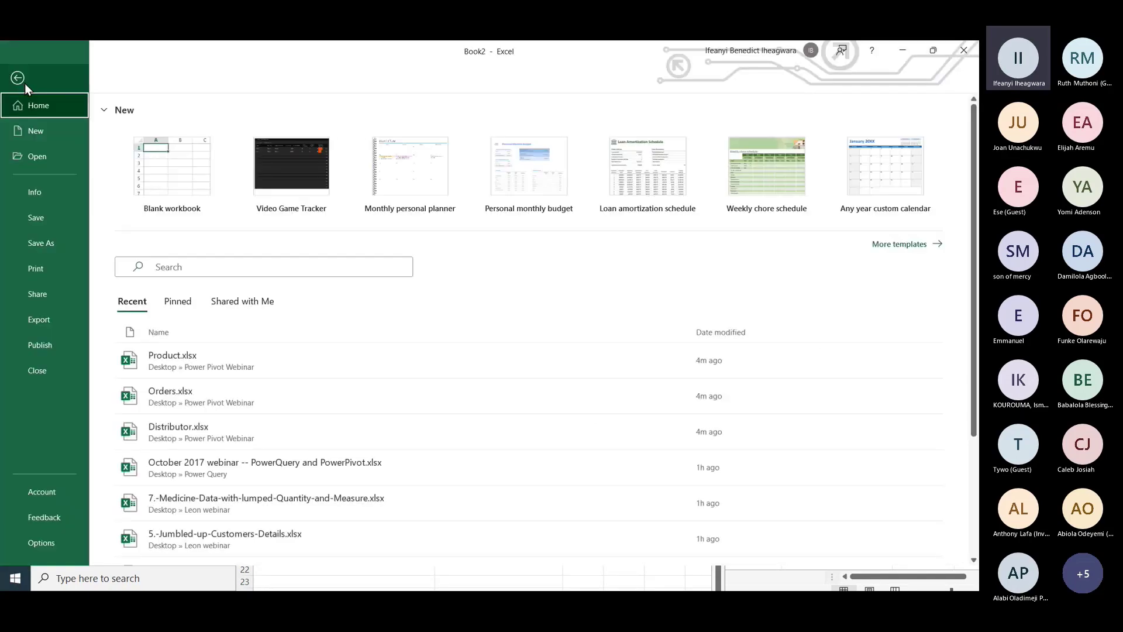
{"action": "left_click", "coordinate": [51, 546]}
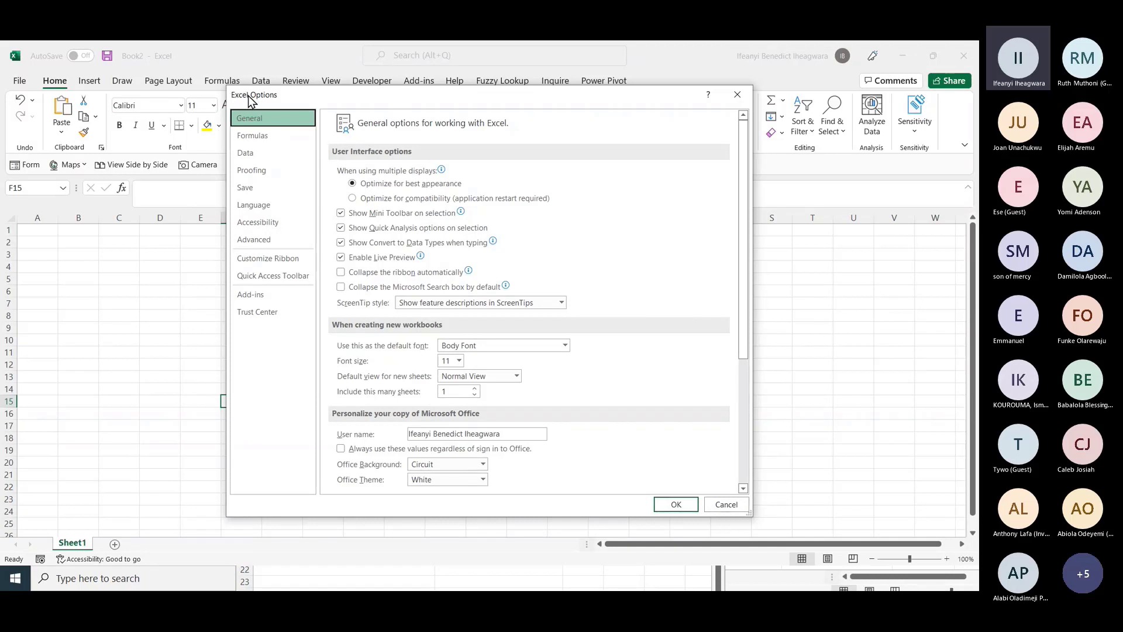
{"action": "left_click_drag", "start_coordinate": [251, 101], "coordinate": [202, 98]}
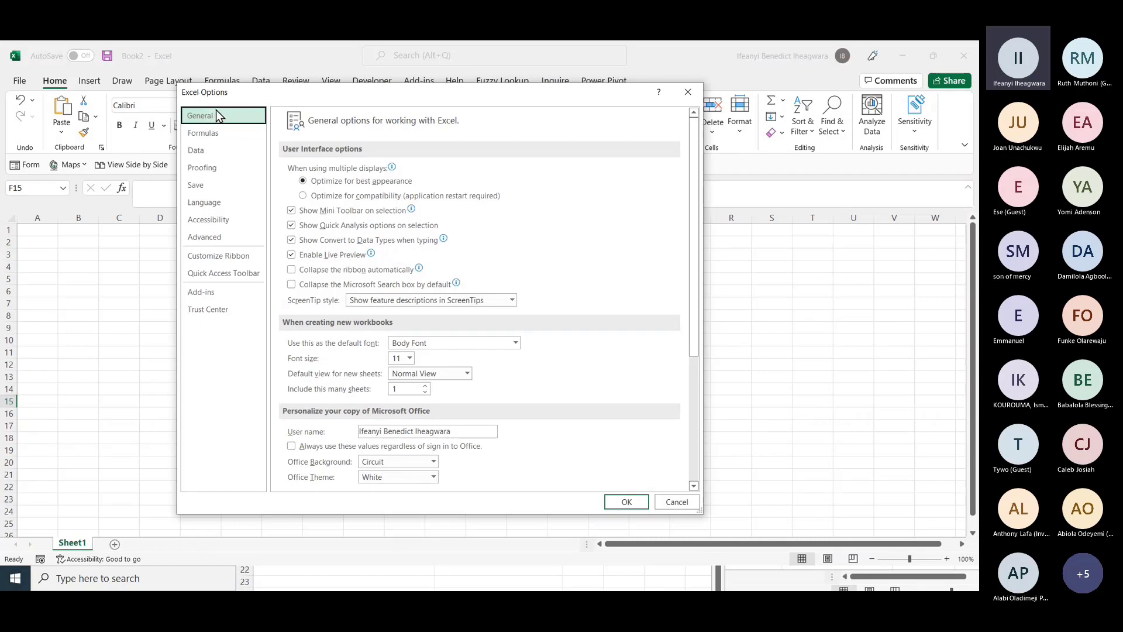
{"action": "left_click", "coordinate": [204, 292]}
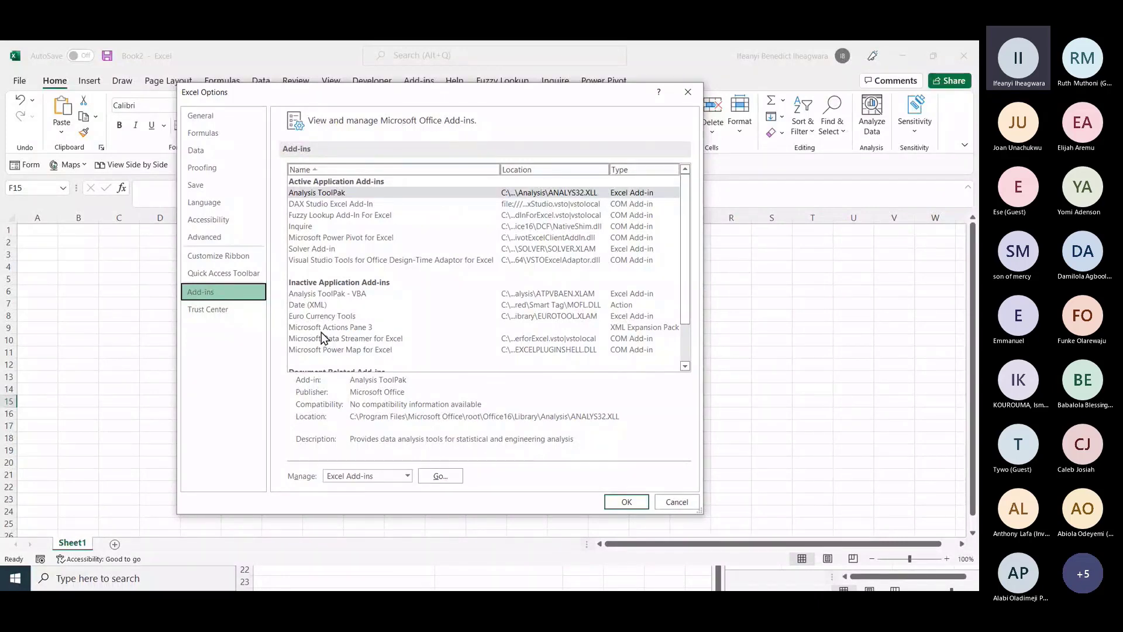
{"action": "scroll", "coordinate": [418, 344], "scroll_direction": "down", "scroll_amount": 1}
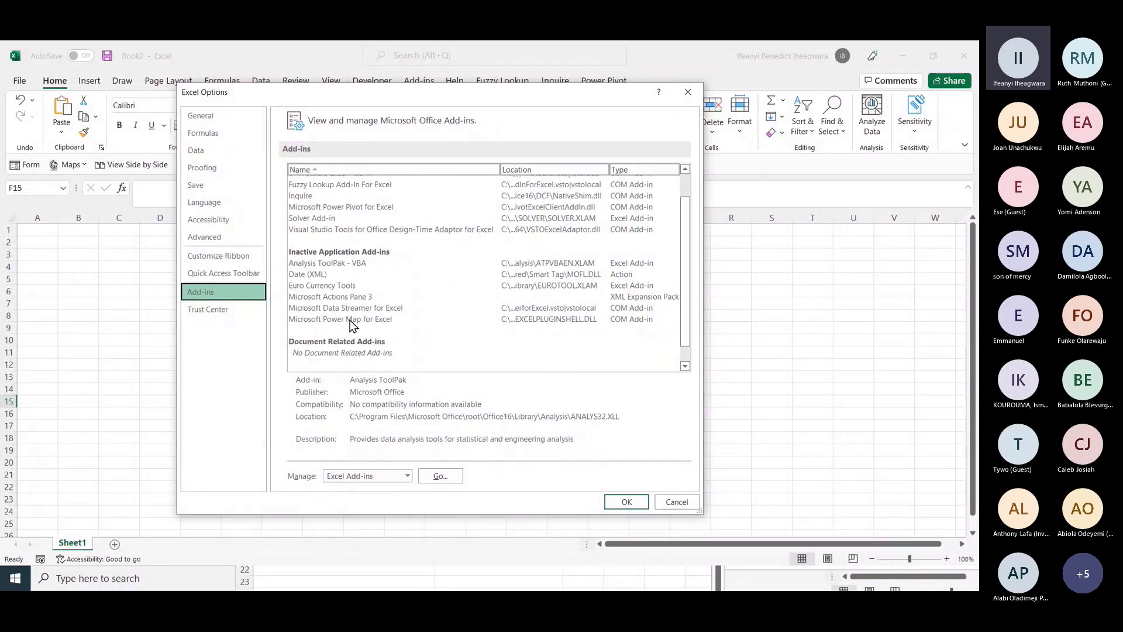
{"action": "scroll", "coordinate": [363, 325], "scroll_direction": "up", "scroll_amount": 1}
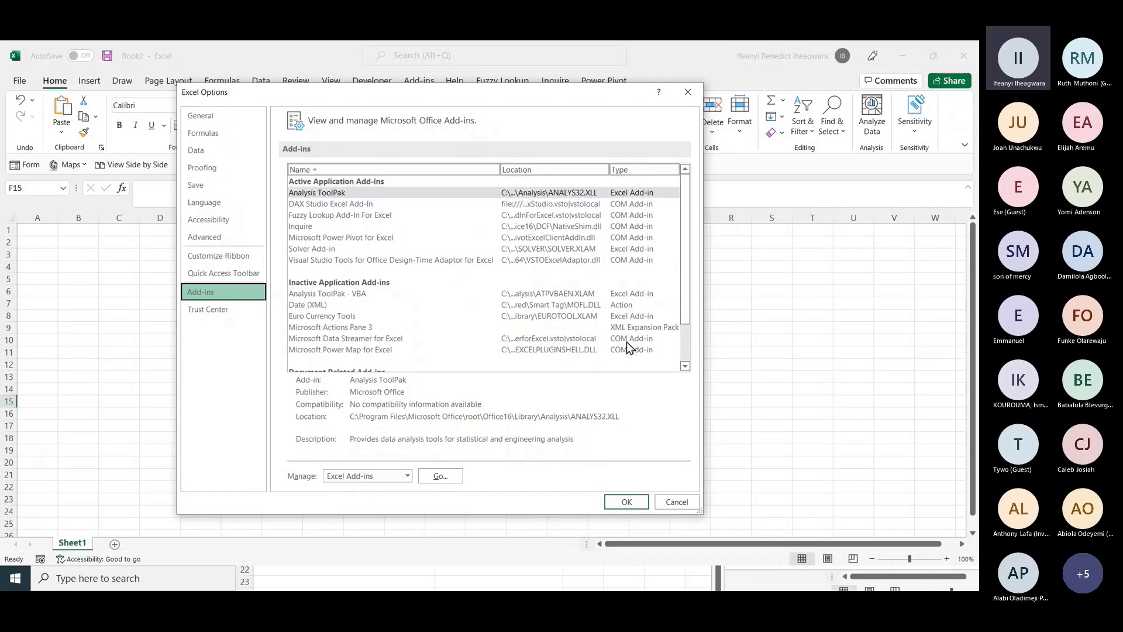
Step: Open the COM Add-ins manager, check the entry for Microsoft Power Pivot for Excel, and close the dialog
{"action": "left_click", "coordinate": [404, 477]}
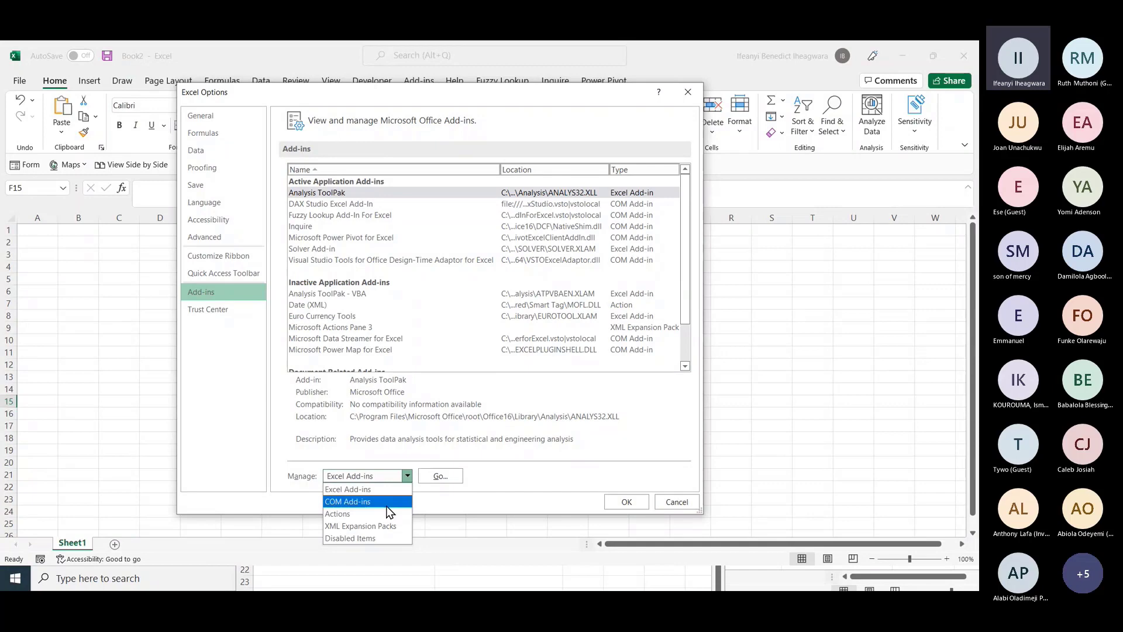
{"action": "left_click", "coordinate": [383, 503]}
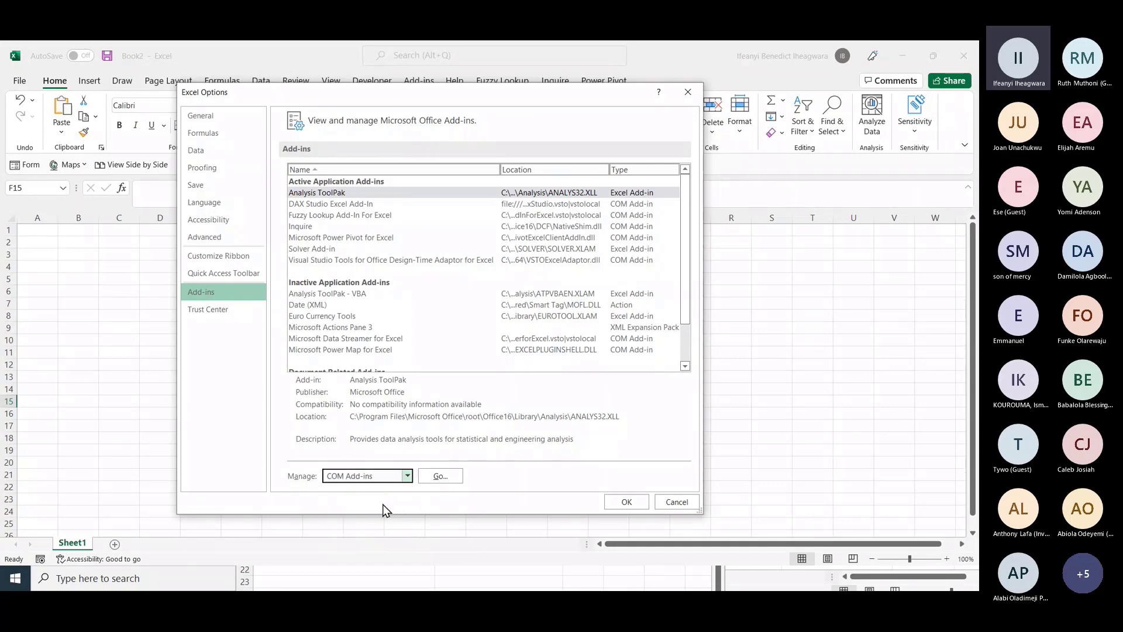
{"action": "left_click", "coordinate": [444, 482]}
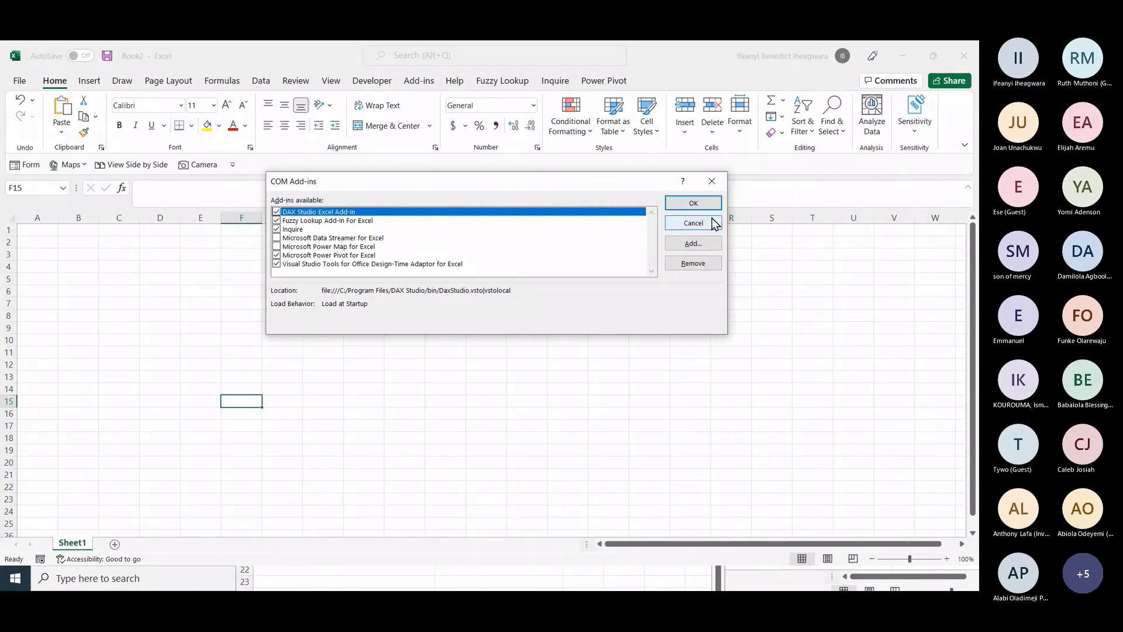
{"action": "left_click", "coordinate": [714, 185]}
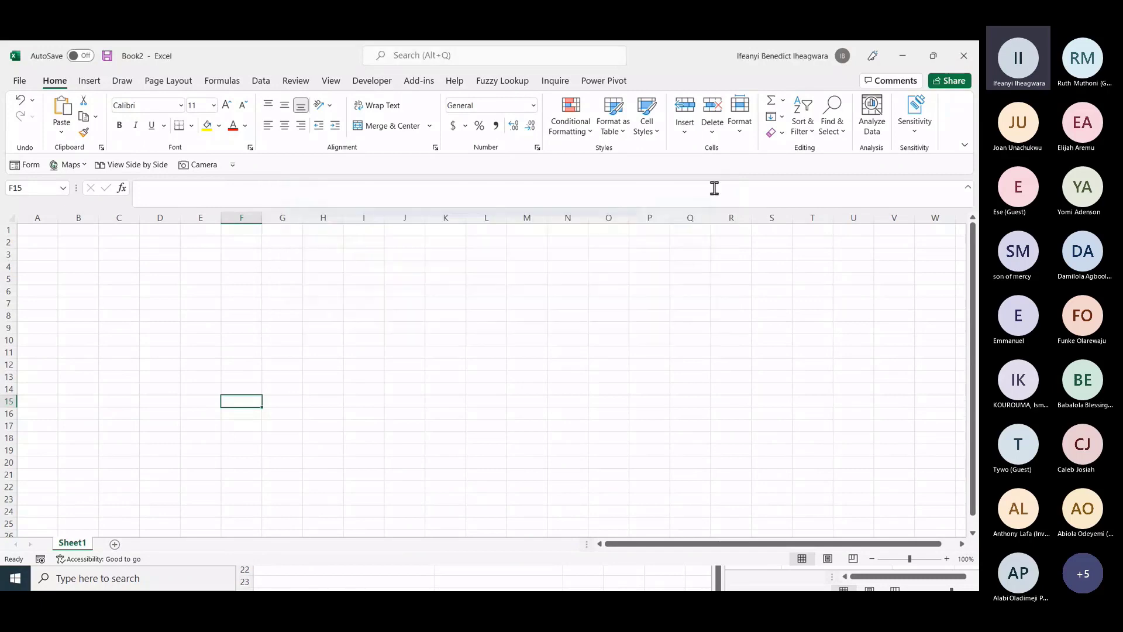
Step: Review the Power Pivot commands and locate the data tool that goes to the Power Pivot window
{"action": "left_click", "coordinate": [398, 352]}
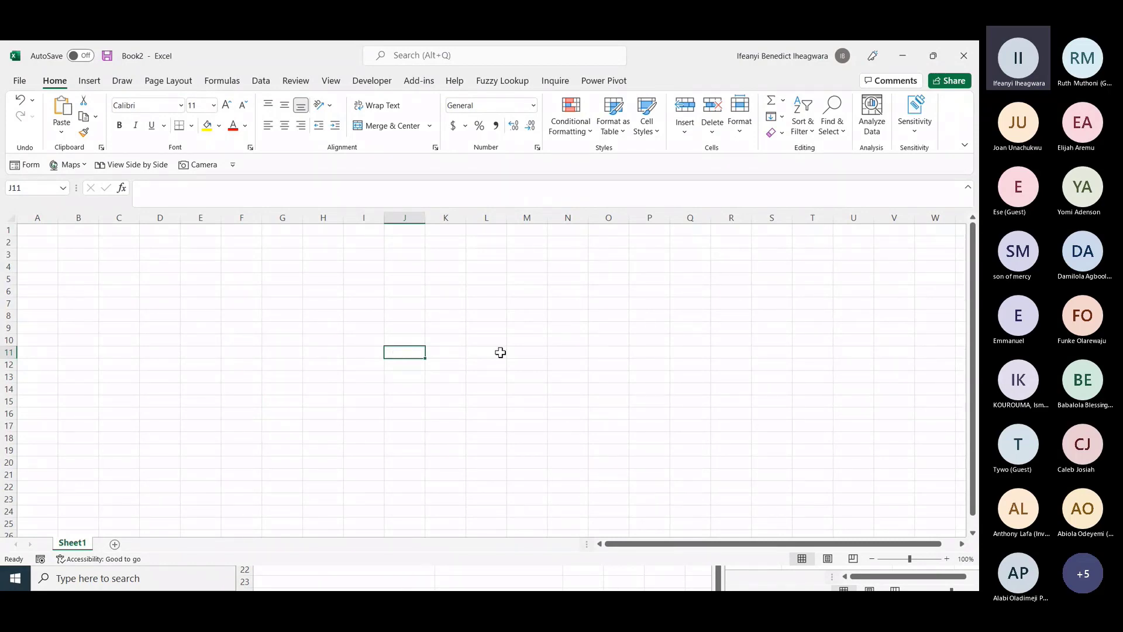
{"action": "left_click", "coordinate": [591, 83]}
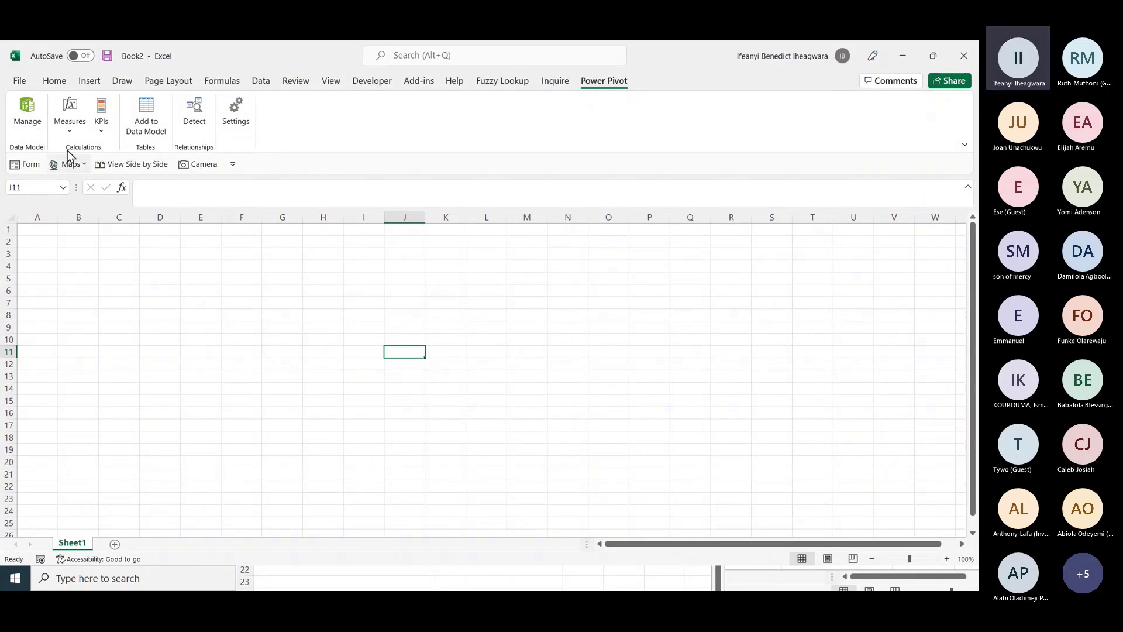
{"action": "left_click", "coordinate": [254, 86]}
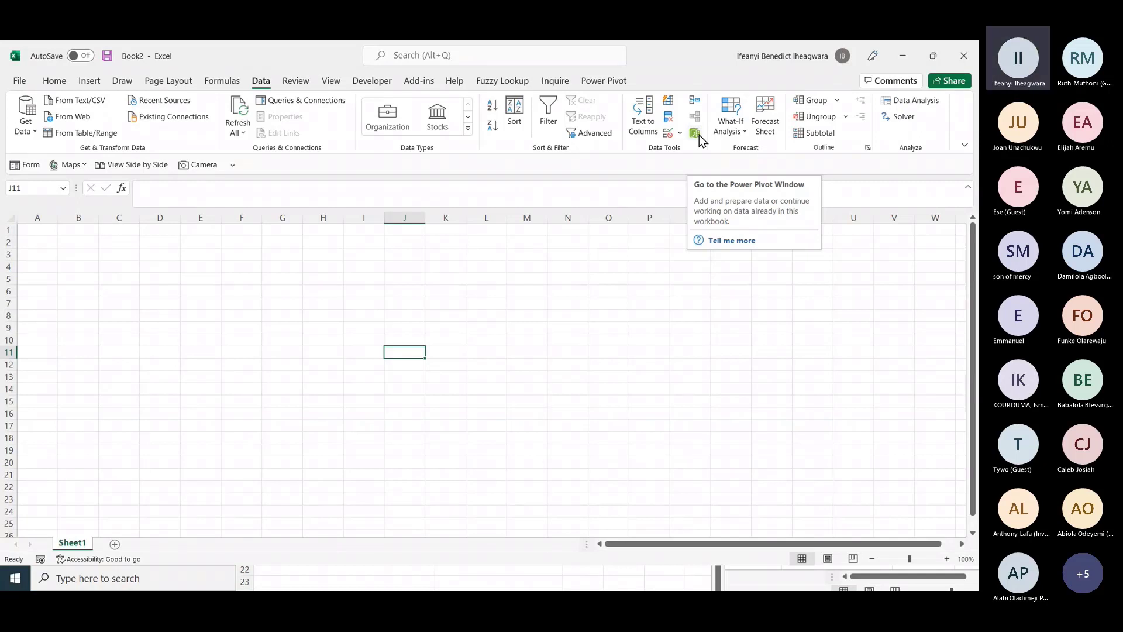
Step: Open the Power Pivot window for the workbook's data model, look it over, and close it
{"action": "left_click", "coordinate": [604, 80]}
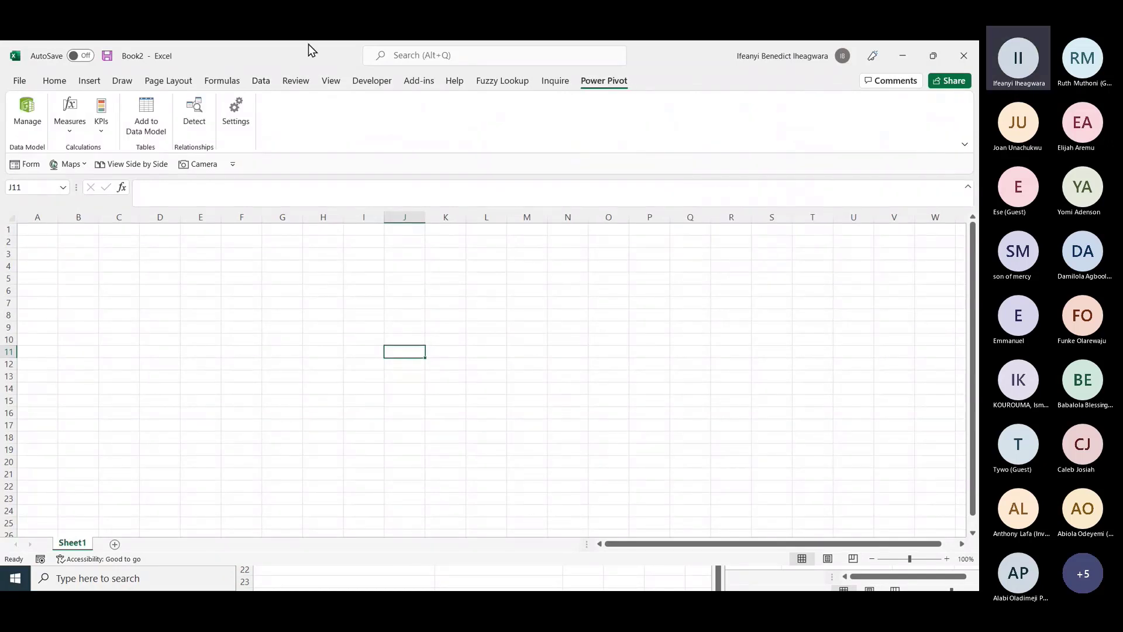
{"action": "left_click", "coordinate": [29, 111]}
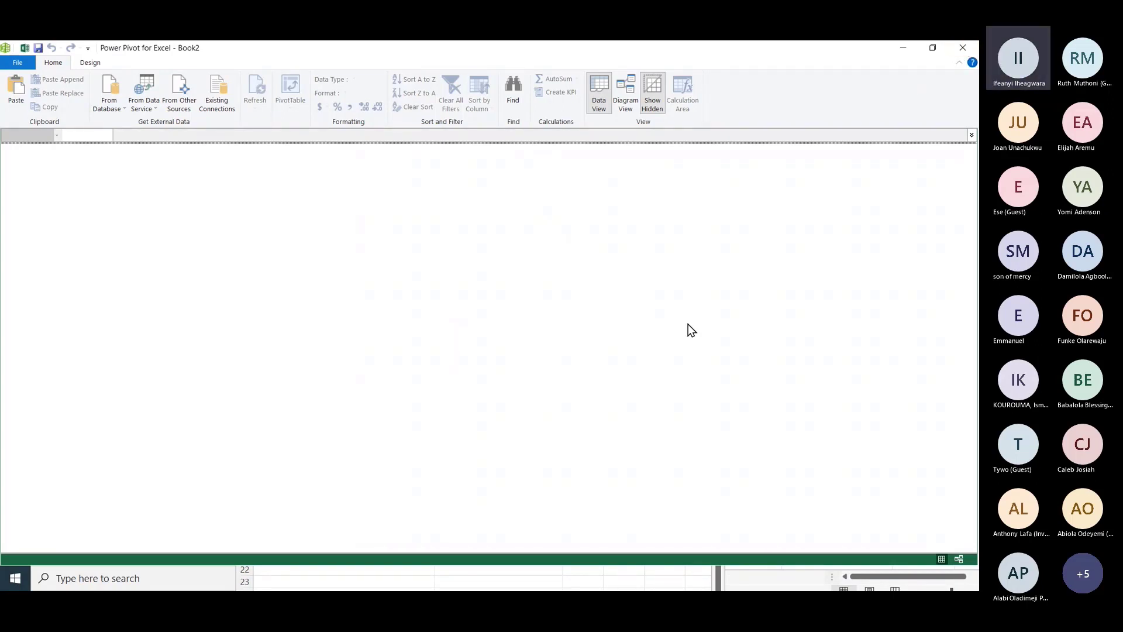
{"action": "left_click", "coordinate": [968, 47]}
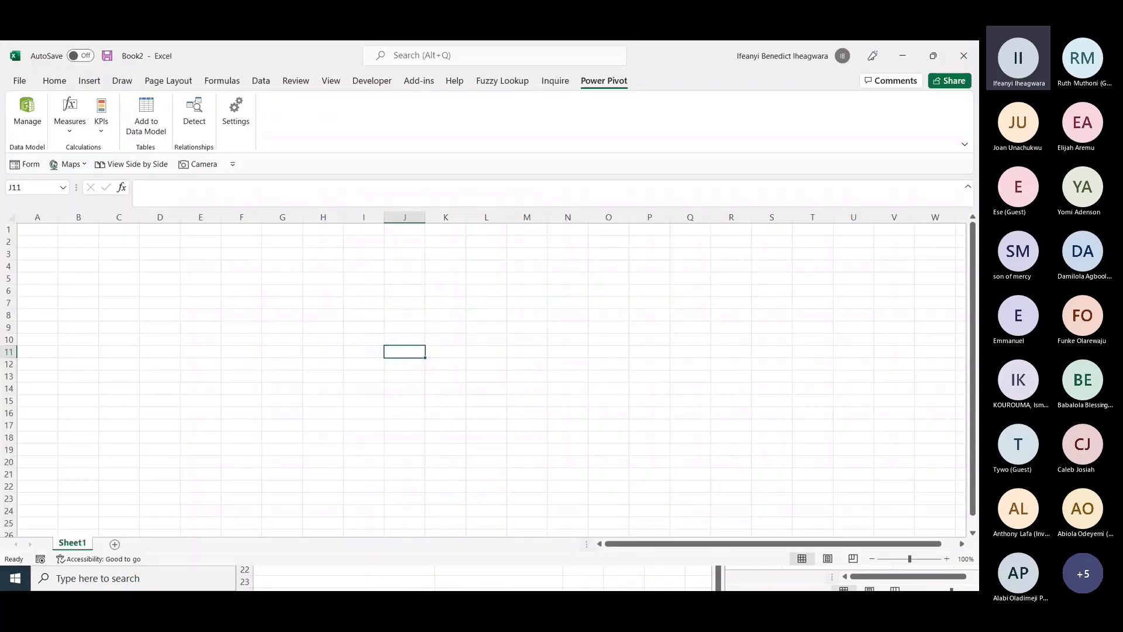
Step: Switch to File Explorer, check the source workbooks in the Power Pivot Webinar folder, and minimize it
{"action": "key", "text": "super"}
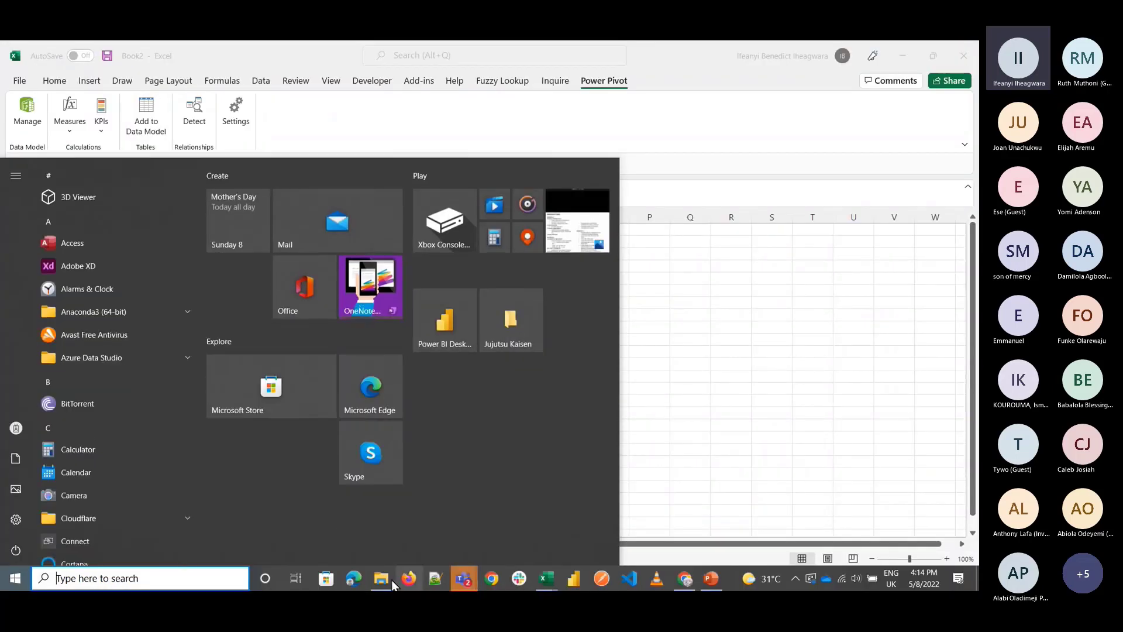
{"action": "left_click", "coordinate": [381, 578]}
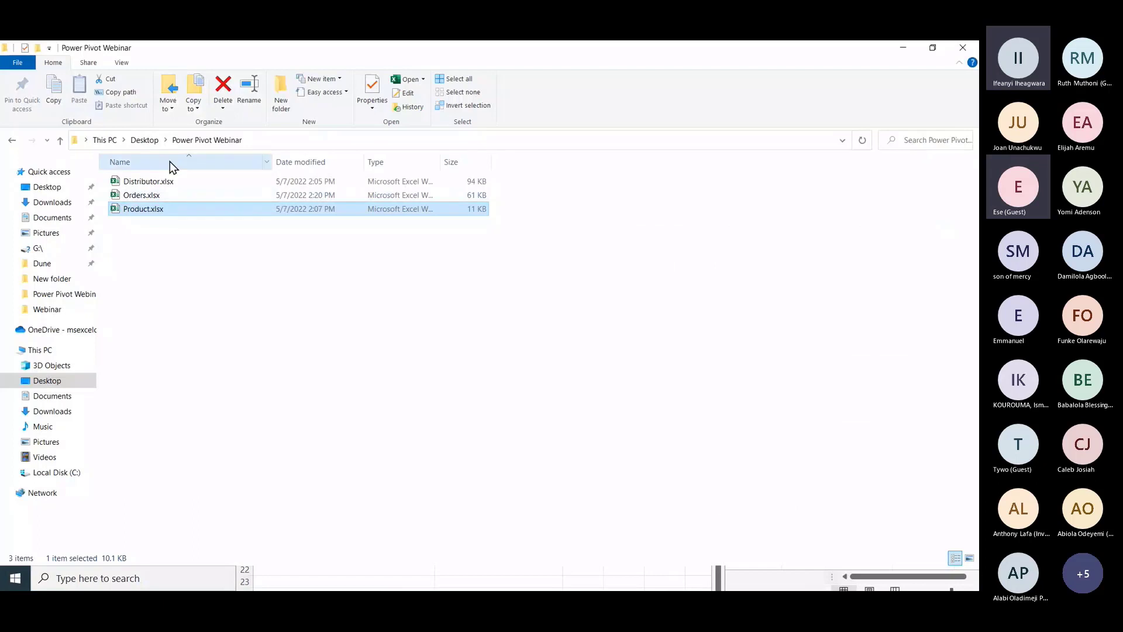
{"action": "left_click", "coordinate": [911, 54]}
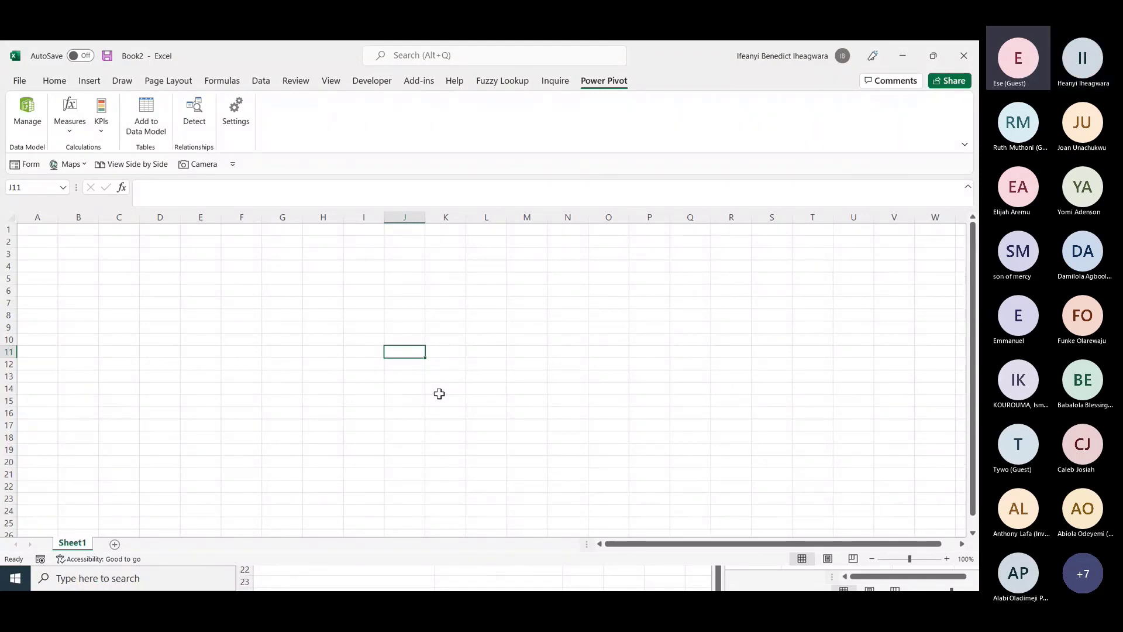
Step: Preview the Microsoft Teams meeting window to check on participants, and return to cell E7 of the blank Excel workbook
{"action": "key", "text": "super"}
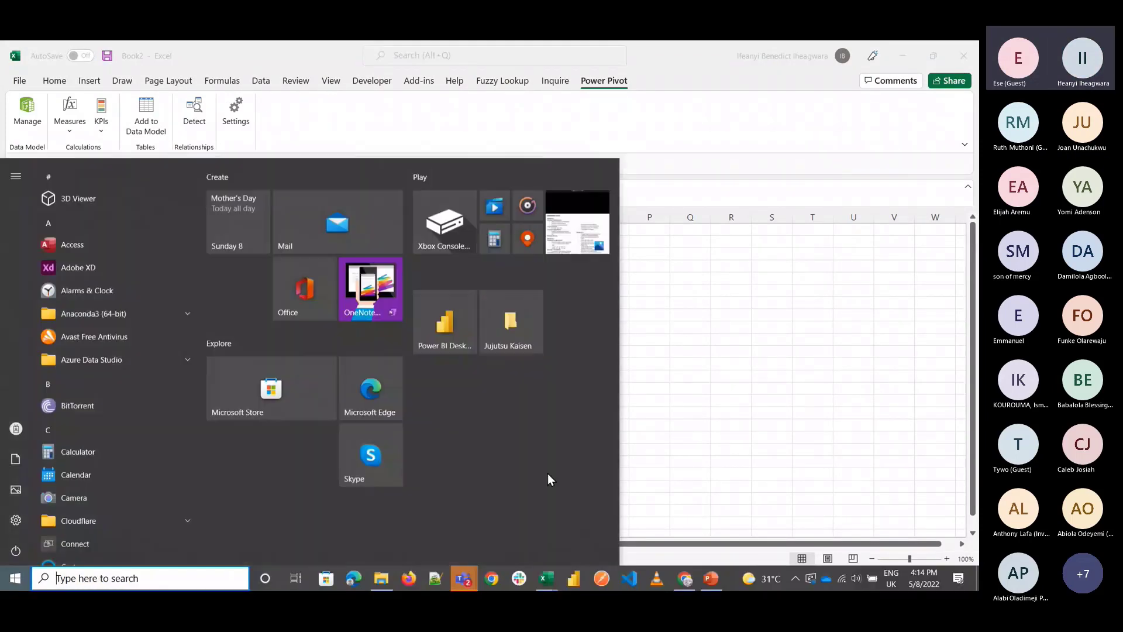
{"action": "mouse_move", "coordinate": [468, 577]}
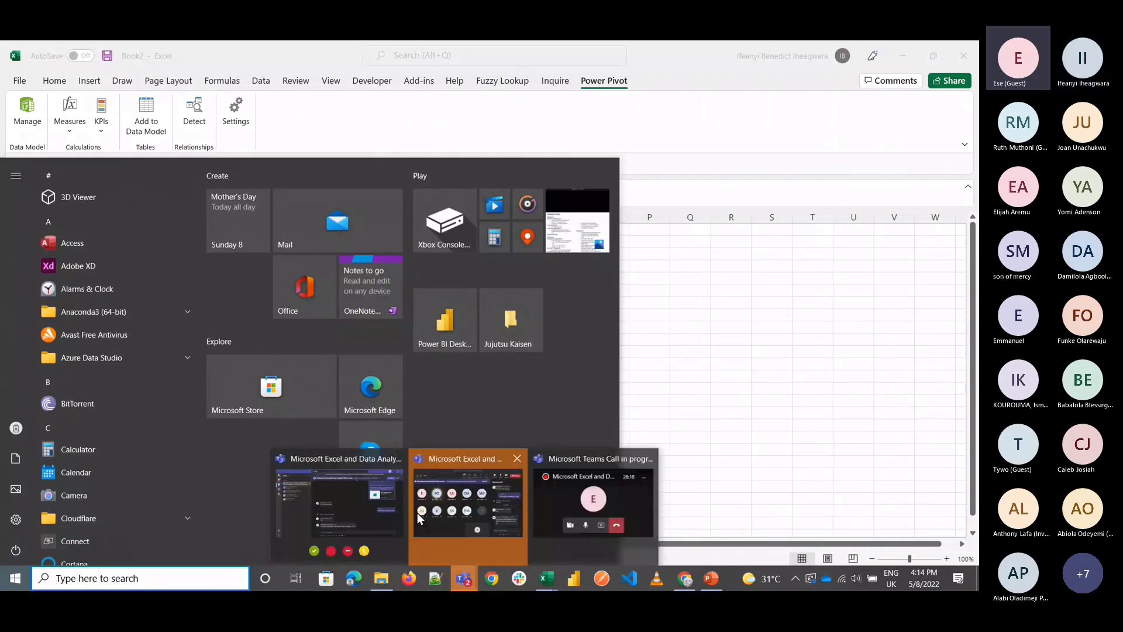
{"action": "mouse_move", "coordinate": [417, 512]}
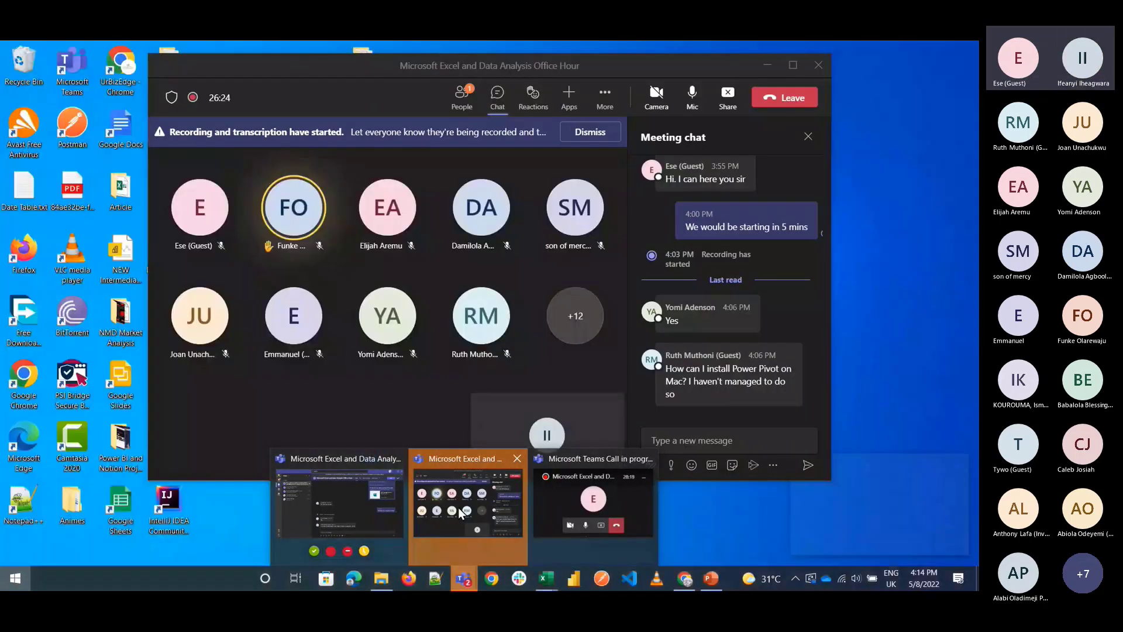
{"action": "left_click", "coordinate": [458, 508]}
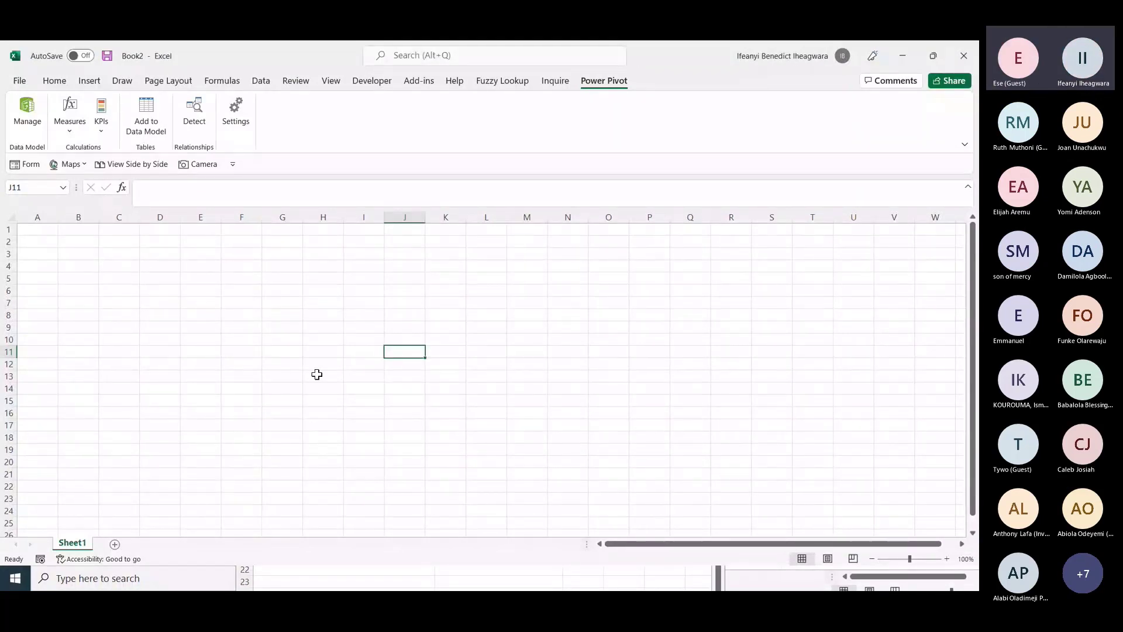
{"action": "left_click", "coordinate": [208, 302]}
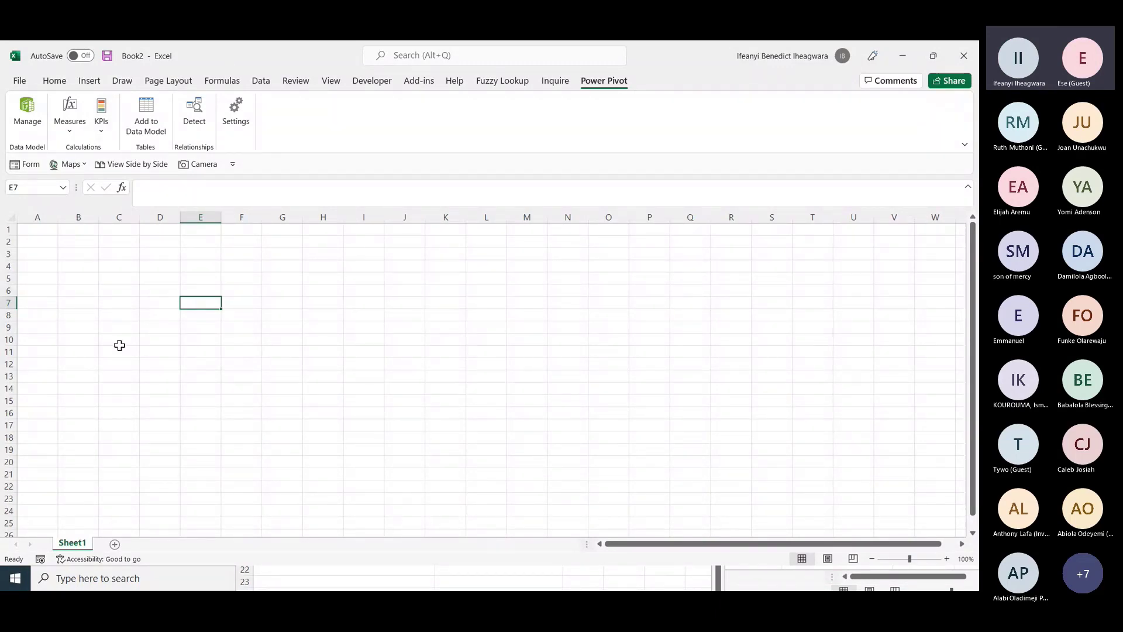
Step: Switch to PowerPoint, highlight the bullet "Large data from various sources" on the Power Pivot slide, and minimize the presentation
{"action": "key", "text": "super"}
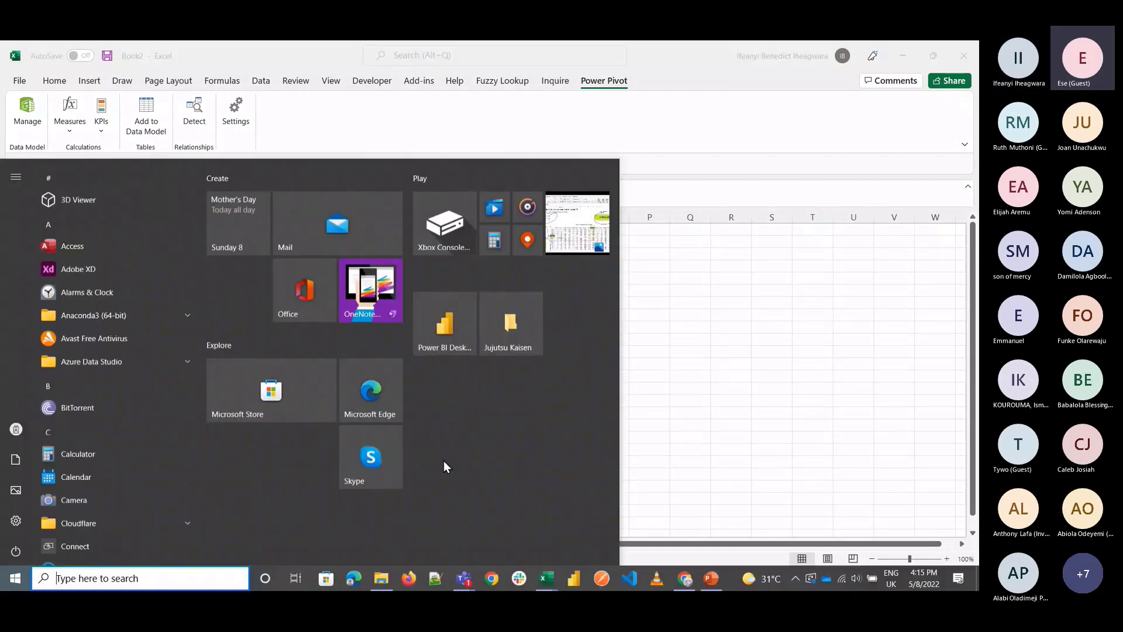
{"action": "left_click", "coordinate": [717, 579]}
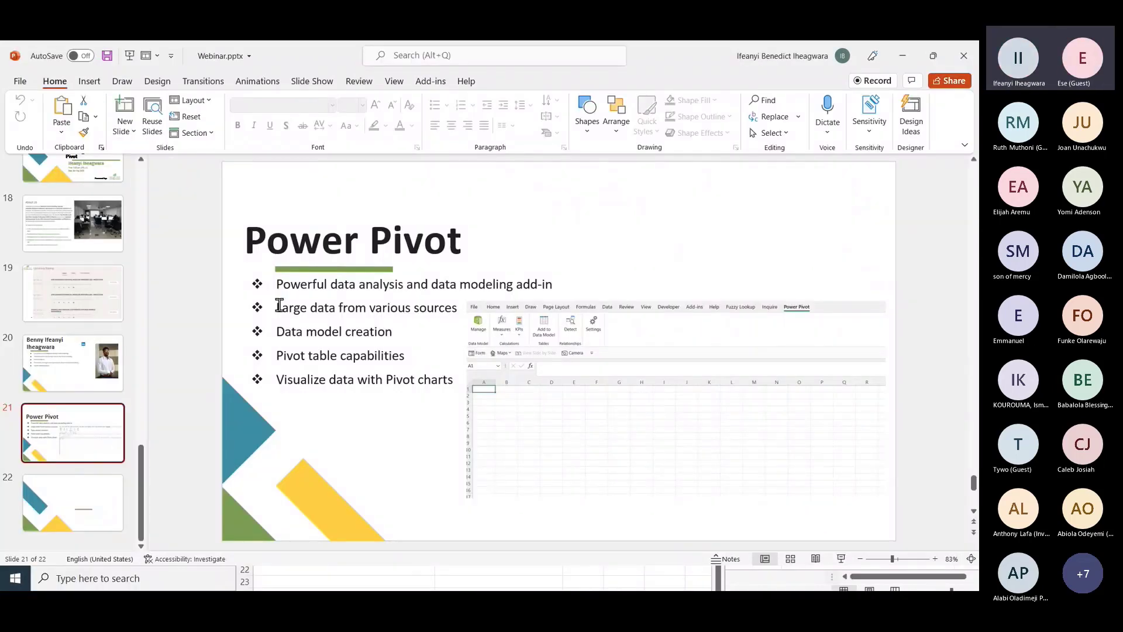
{"action": "left_click_drag", "start_coordinate": [279, 306], "coordinate": [461, 310]}
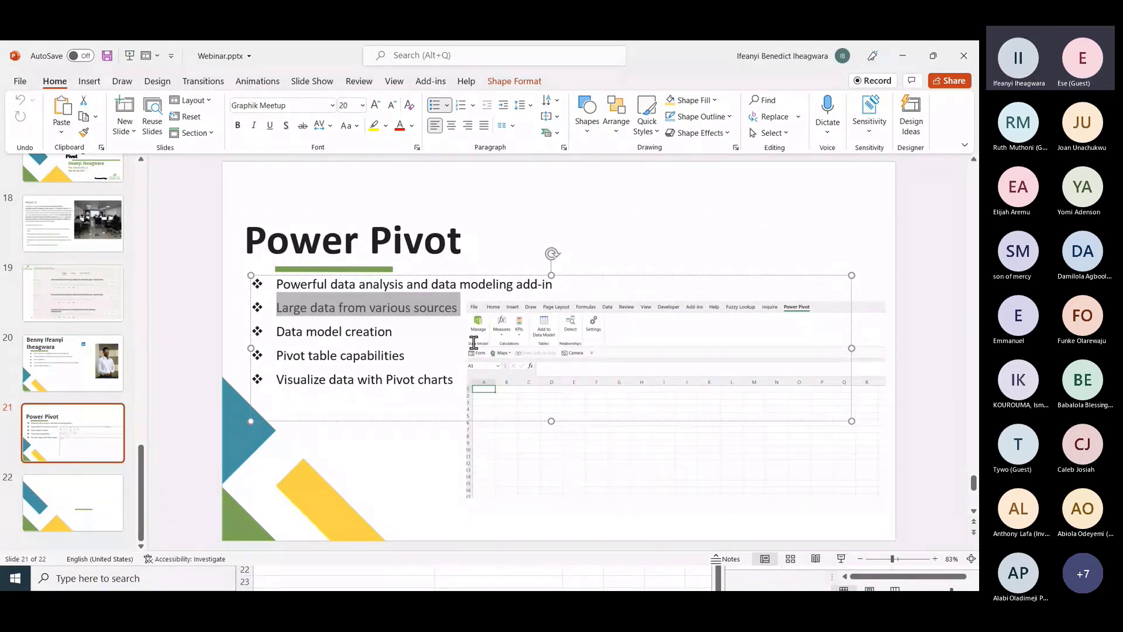
{"action": "left_click", "coordinate": [908, 53]}
Step: Jump to the last row of the blank worksheet to show its row limit, and return to cell A1
{"action": "key", "text": "ctrl+Down"}
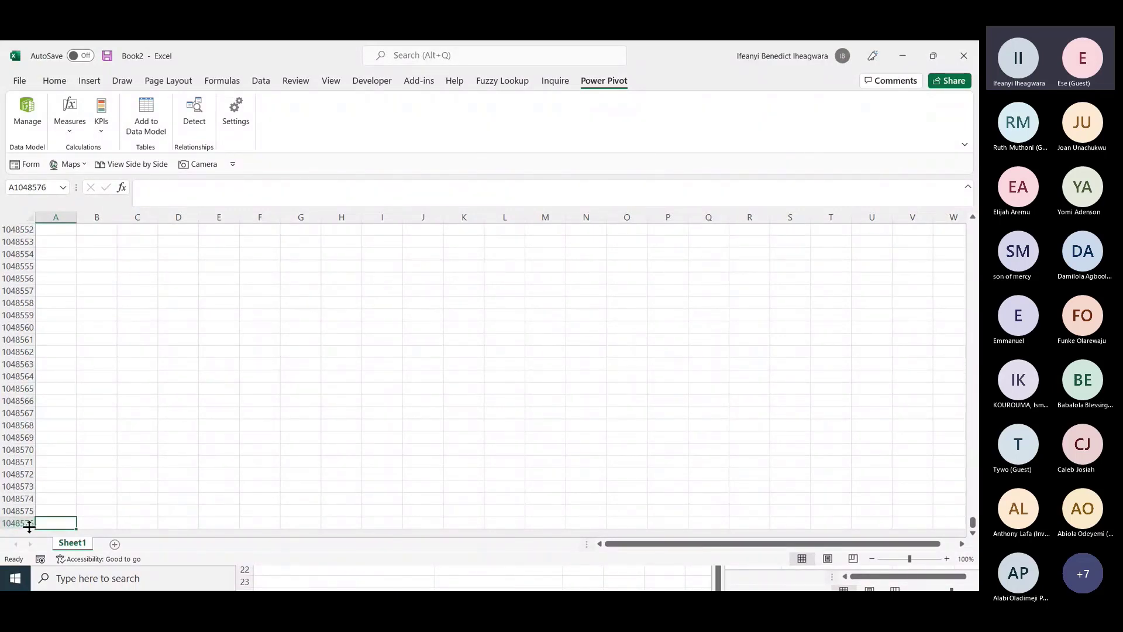
{"action": "left_click", "coordinate": [84, 401]}
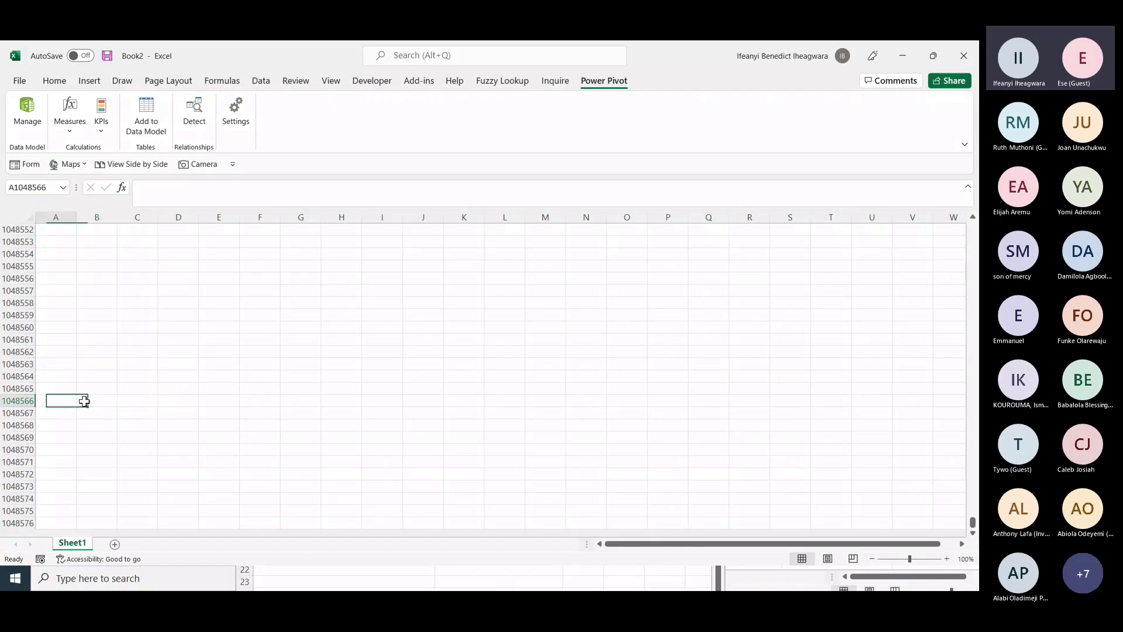
{"action": "key", "text": "ctrl+Left"}
{"action": "key", "text": "ctrl+Up"}
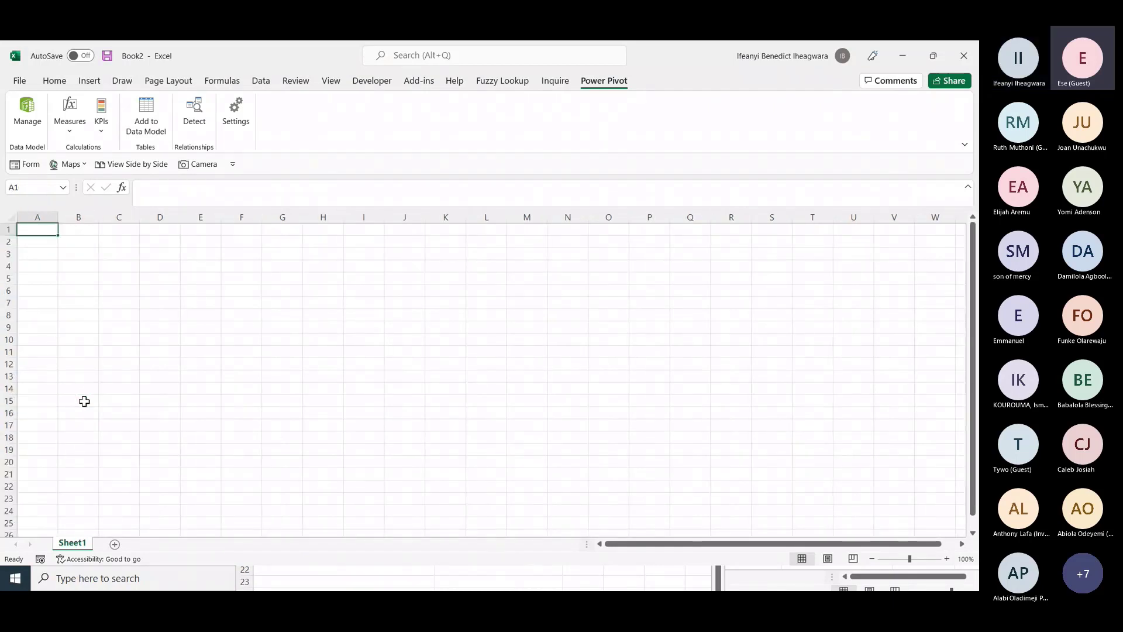
Step: Open the Power Pivot window and review the database and data service import options
{"action": "left_click", "coordinate": [34, 123]}
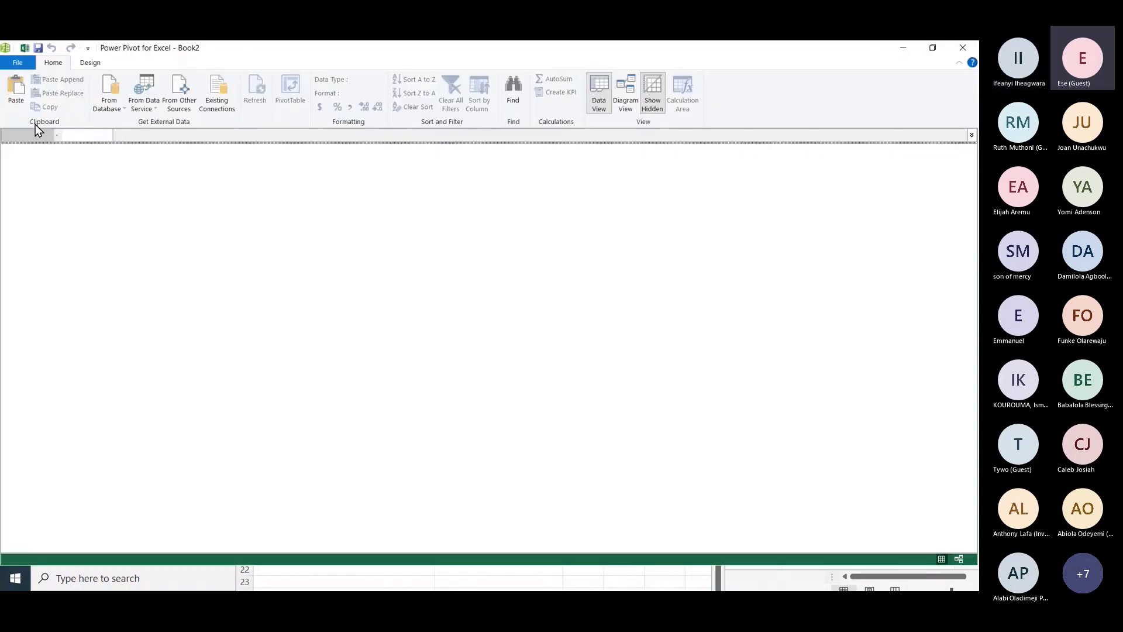
{"action": "left_click", "coordinate": [109, 111]}
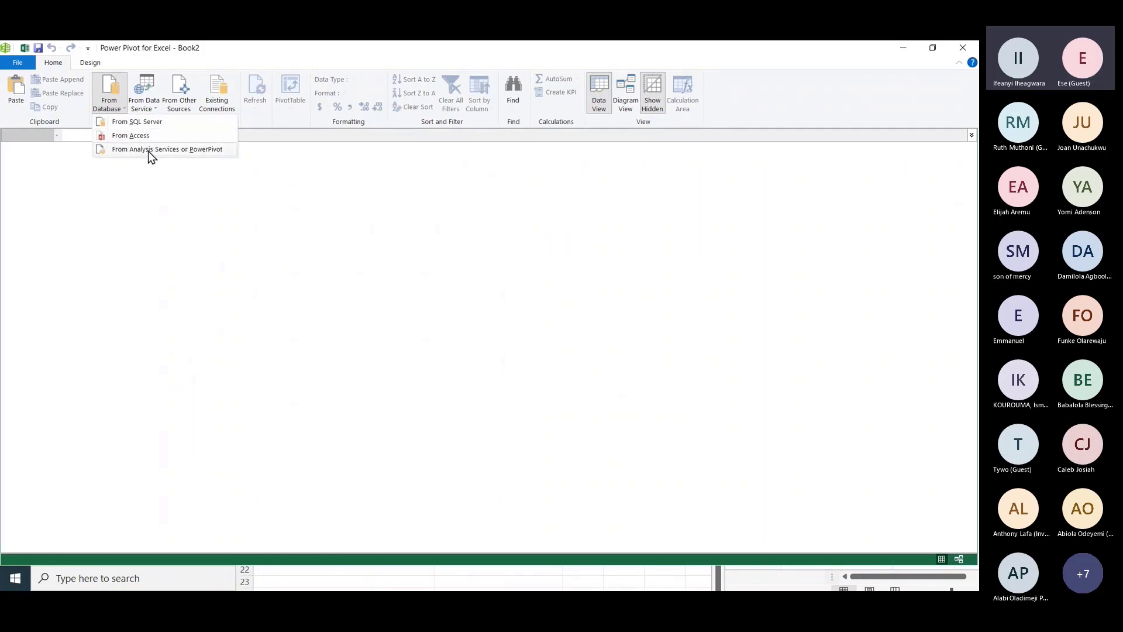
{"action": "left_click", "coordinate": [153, 104]}
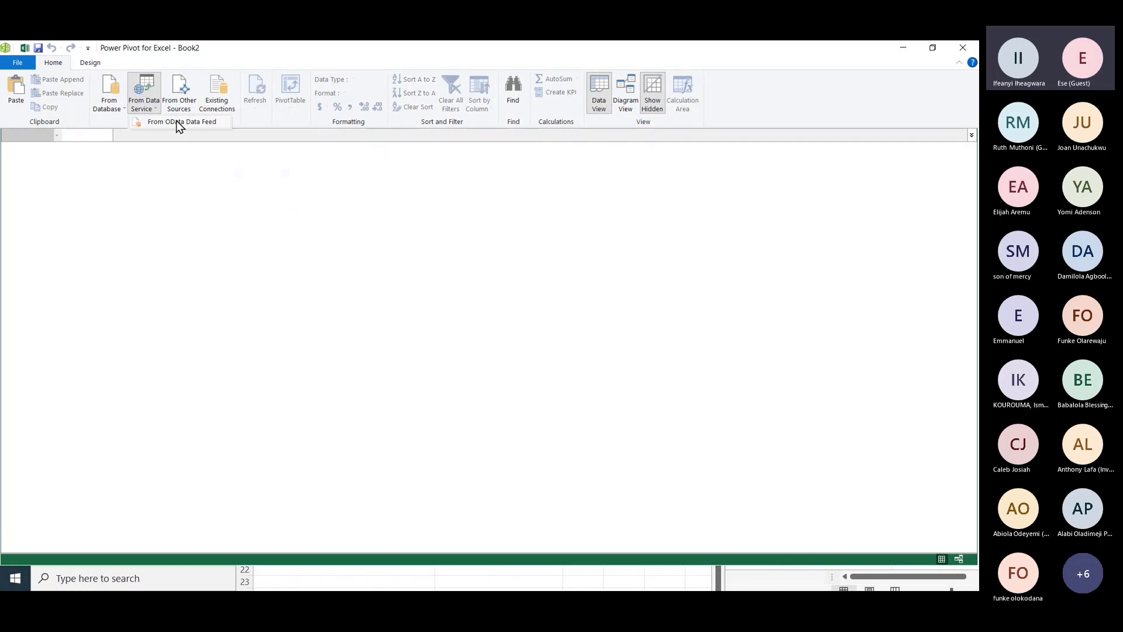
Step: Start the Table Import Wizard for other sources, review the available source types, and select Excel File
{"action": "left_click", "coordinate": [176, 106]}
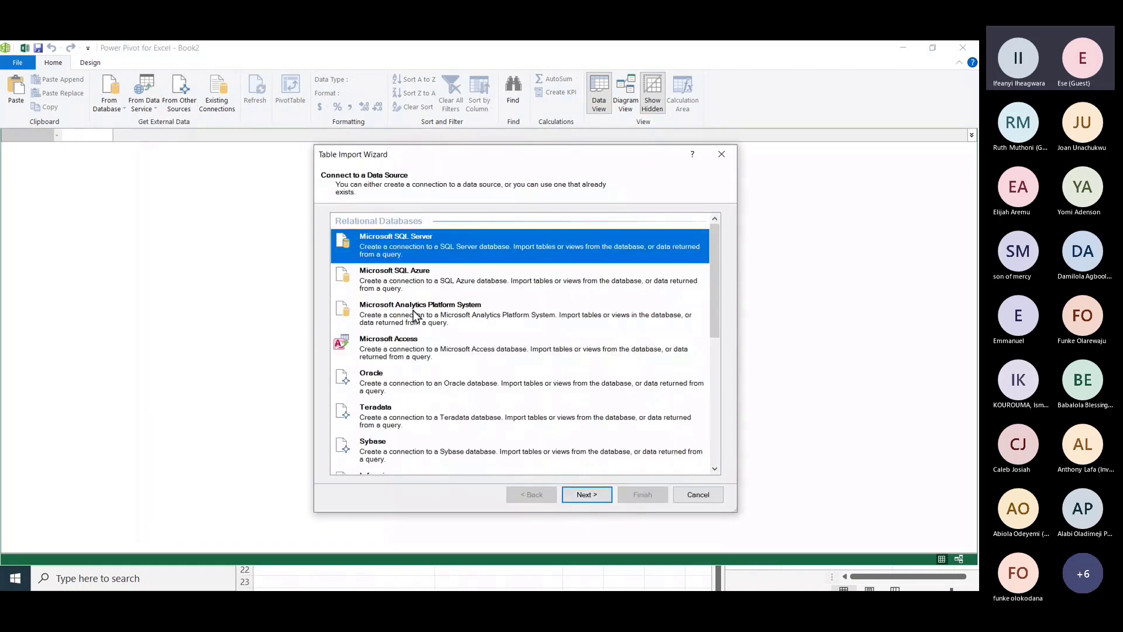
{"action": "scroll", "coordinate": [413, 310], "scroll_direction": "down", "scroll_amount": 9}
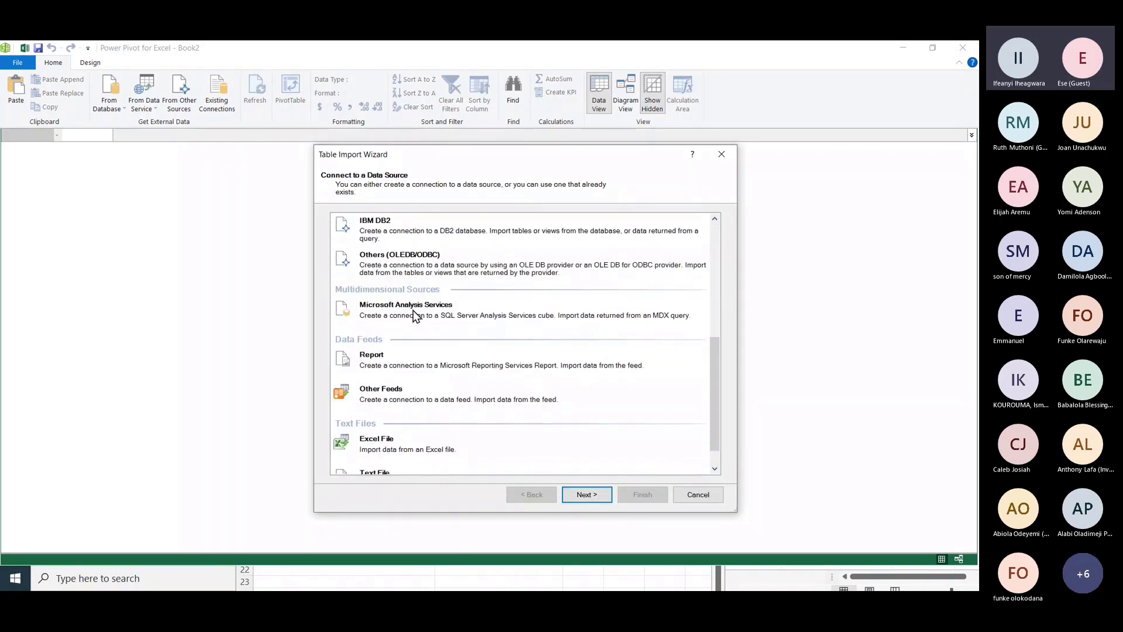
{"action": "scroll", "coordinate": [413, 310], "scroll_direction": "down", "scroll_amount": 2}
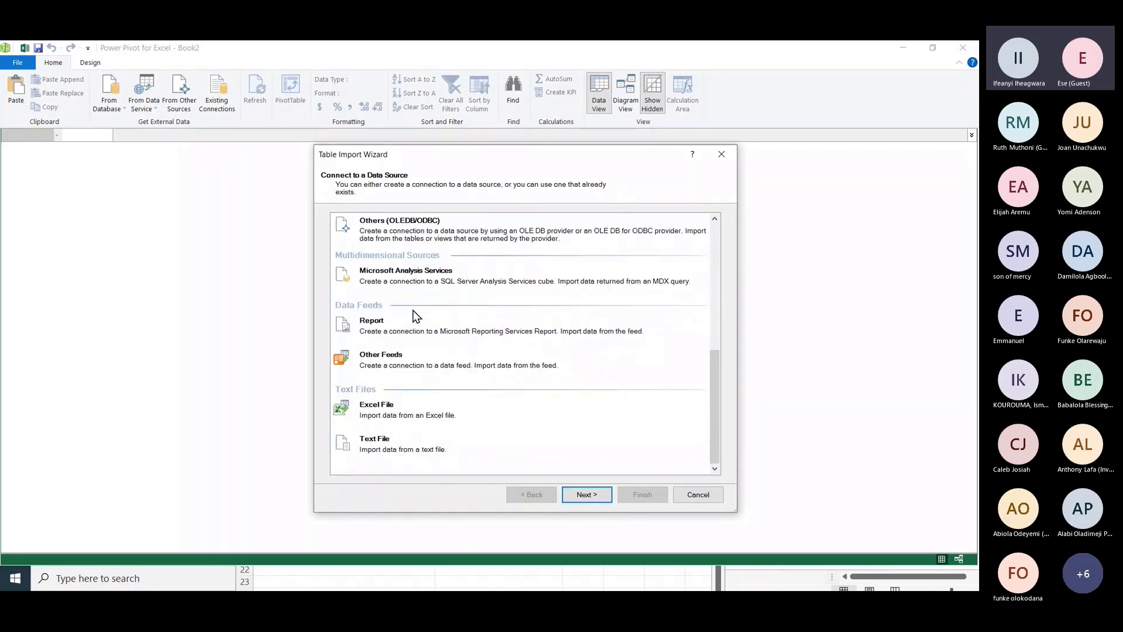
{"action": "left_click", "coordinate": [388, 414]}
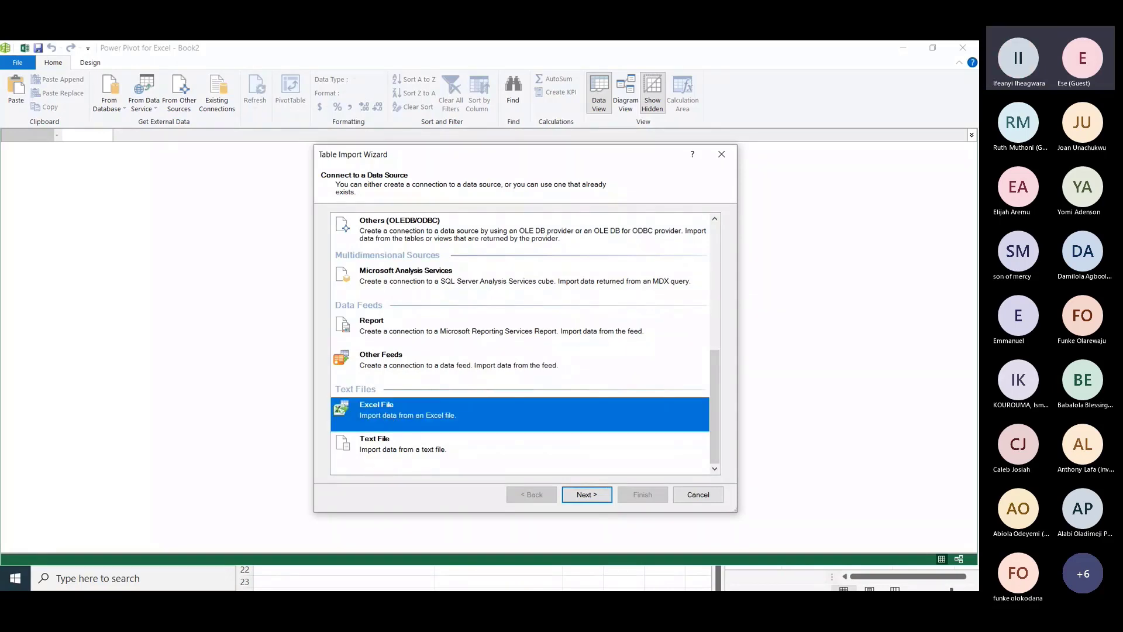
Step: Check the file types in the Power Pivot Webinar folder in File Explorer, and return to the Table Import Wizard
{"action": "key", "text": "super"}
{"action": "left_click", "coordinate": [395, 575]}
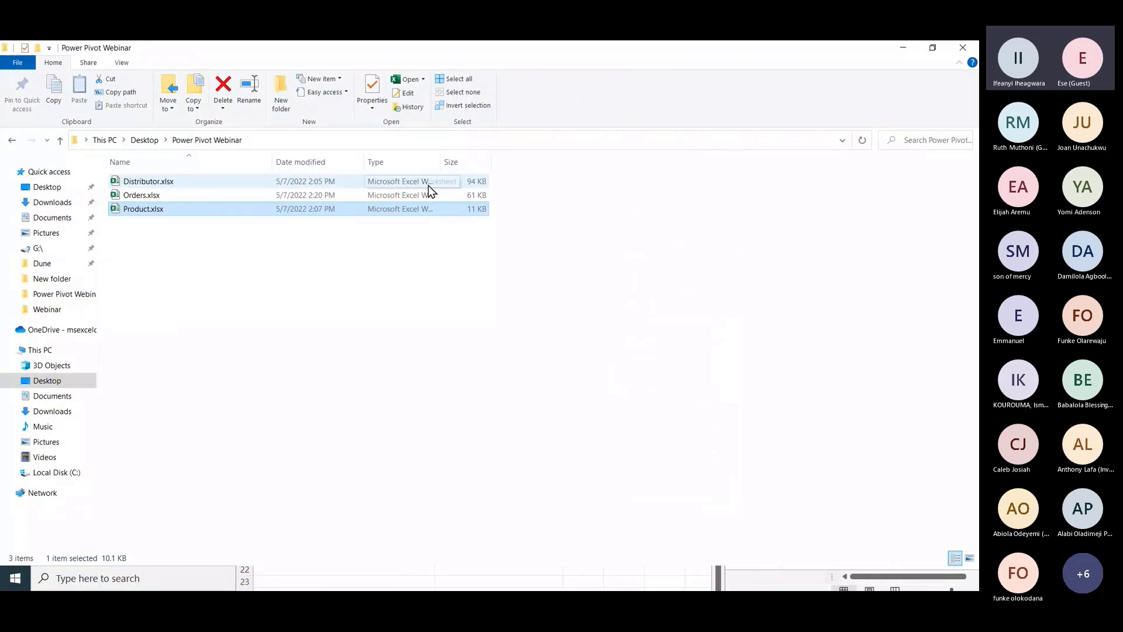
{"action": "left_click", "coordinate": [905, 49]}
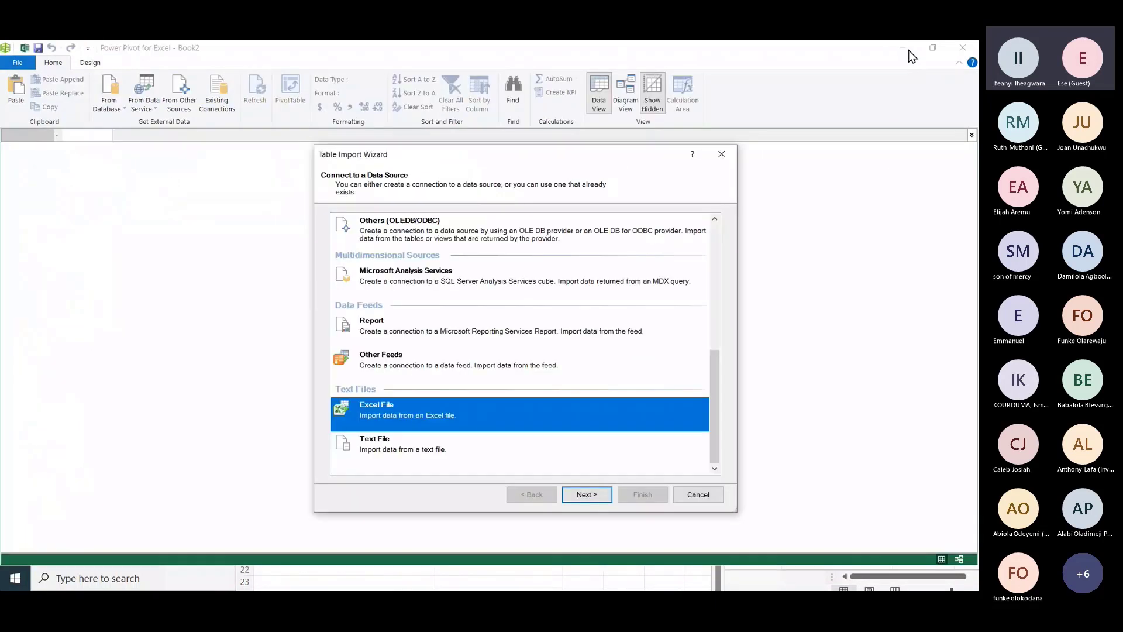
Step: Point out the Text File source, choose Excel File instead, and continue to the Excel connection settings
{"action": "left_click", "coordinate": [431, 450]}
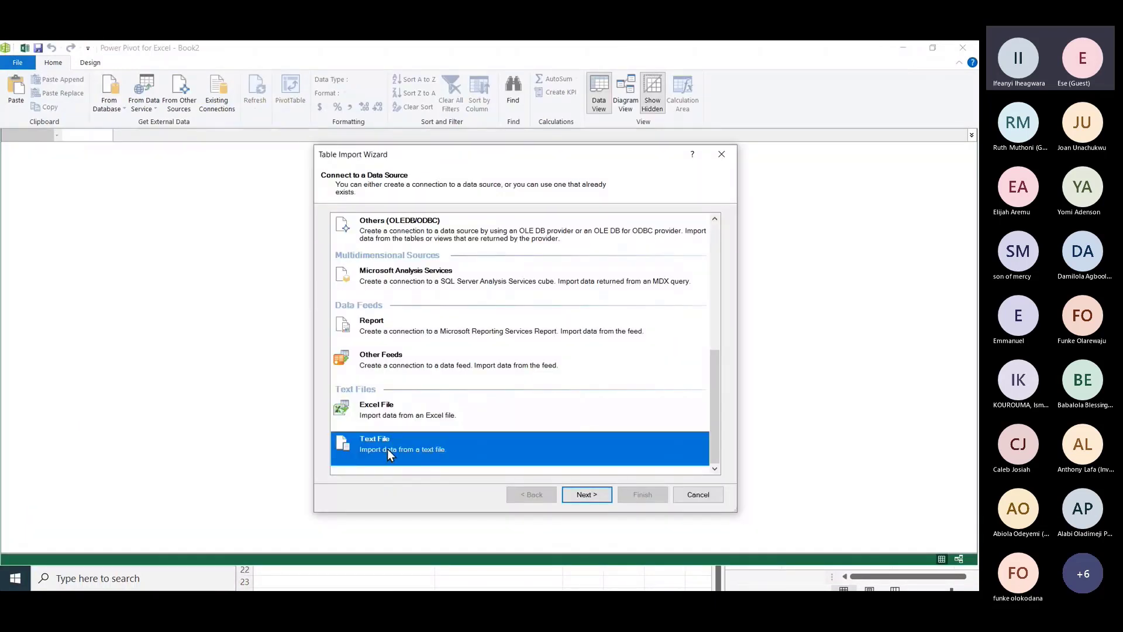
{"action": "left_click", "coordinate": [437, 419]}
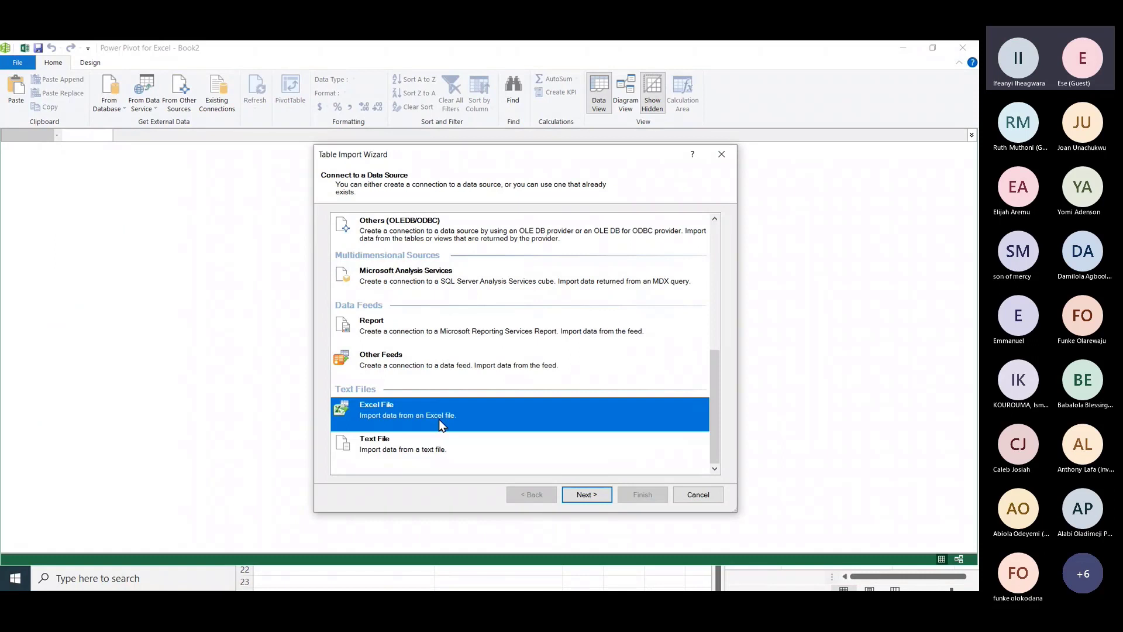
{"action": "left_click", "coordinate": [604, 496]}
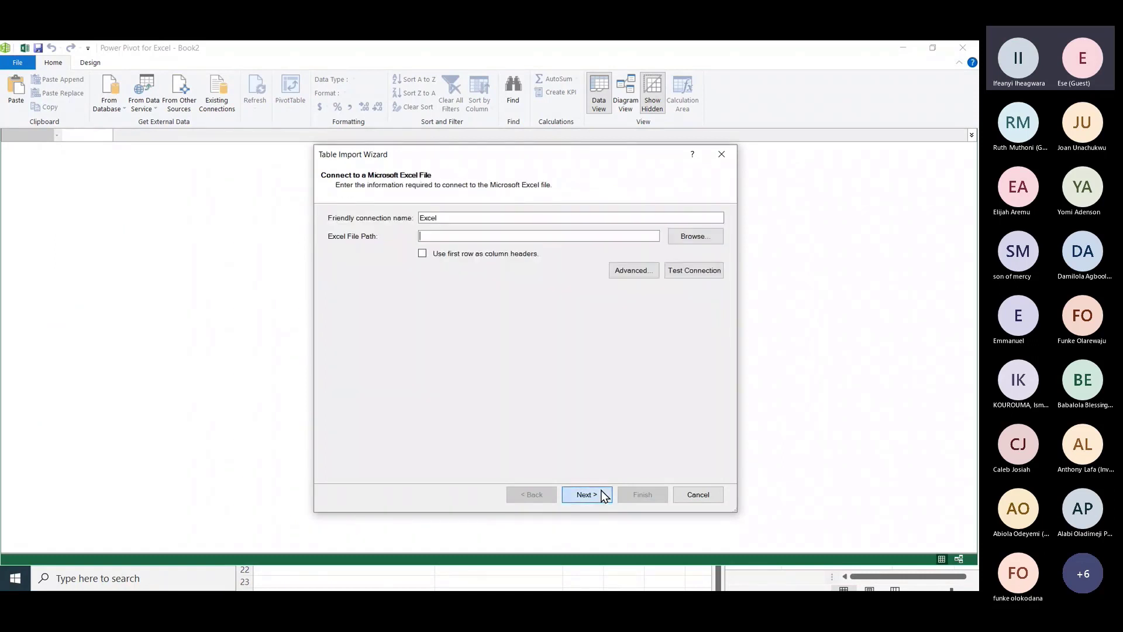
Step: Set Distributor.xlsx as the Excel file to import, use its first row as column headers, and try to continue
{"action": "left_click", "coordinate": [694, 237]}
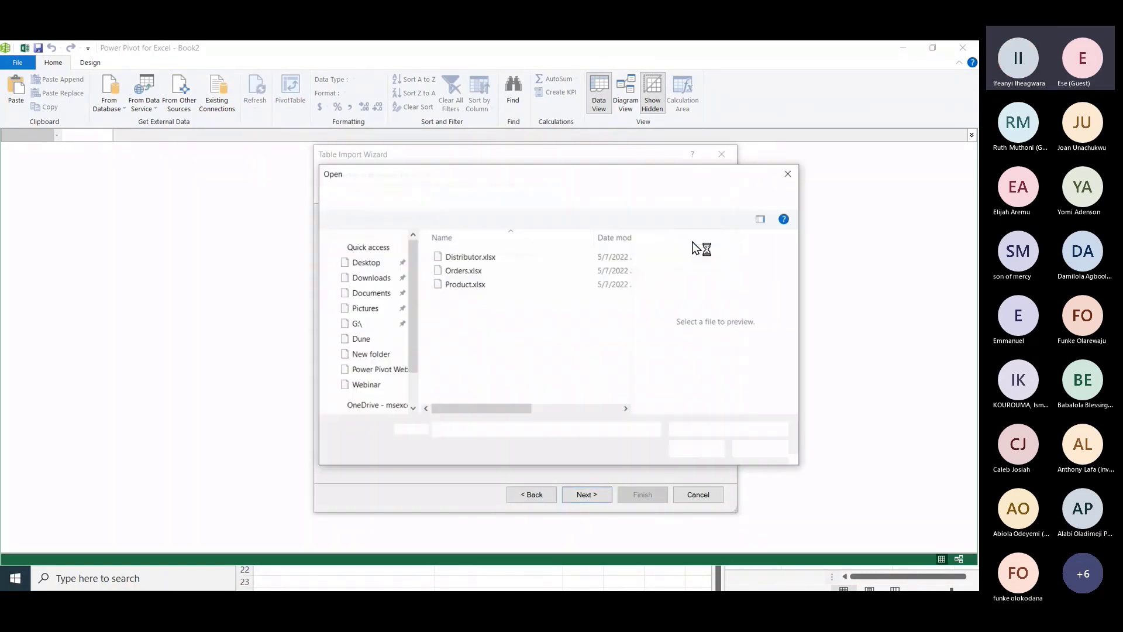
{"action": "left_click", "coordinate": [464, 259]}
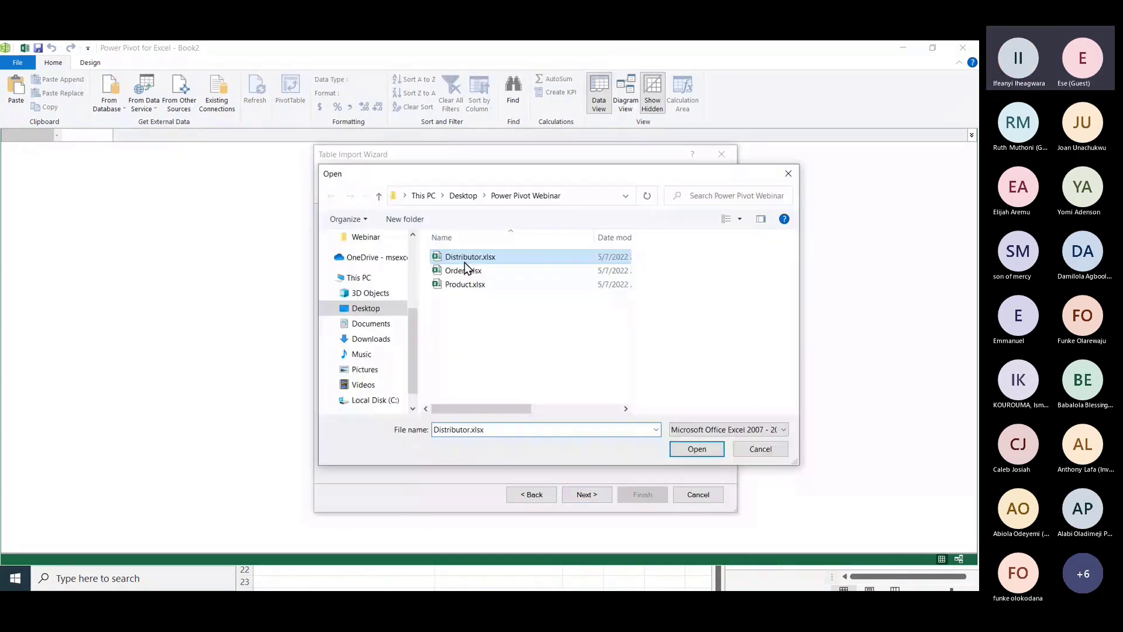
{"action": "left_click", "coordinate": [697, 449]}
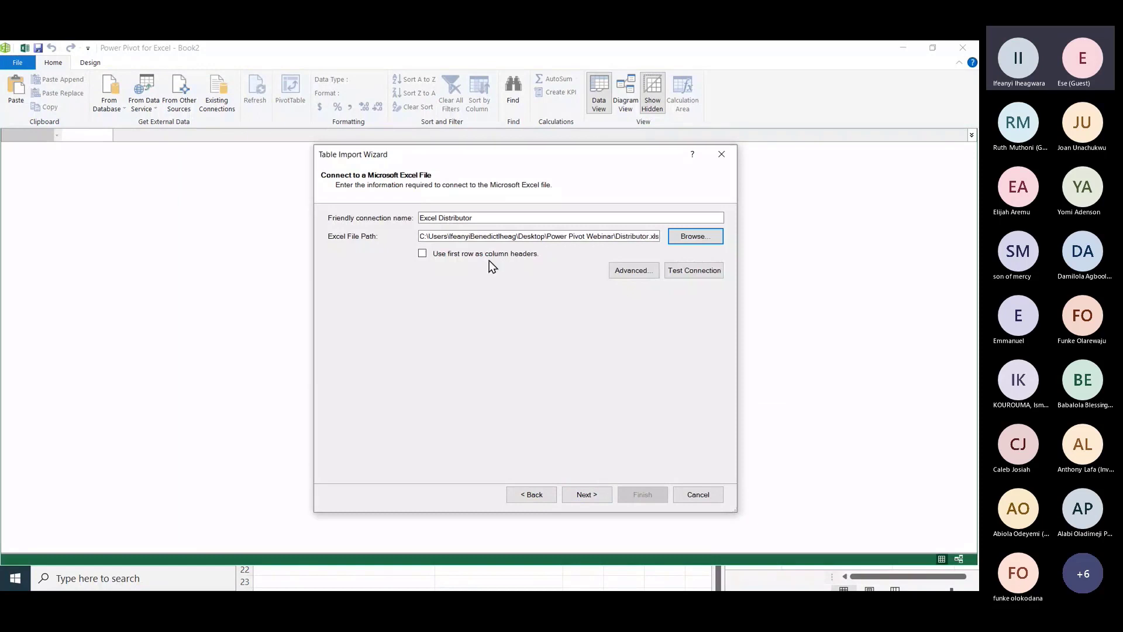
{"action": "left_click", "coordinate": [425, 253]}
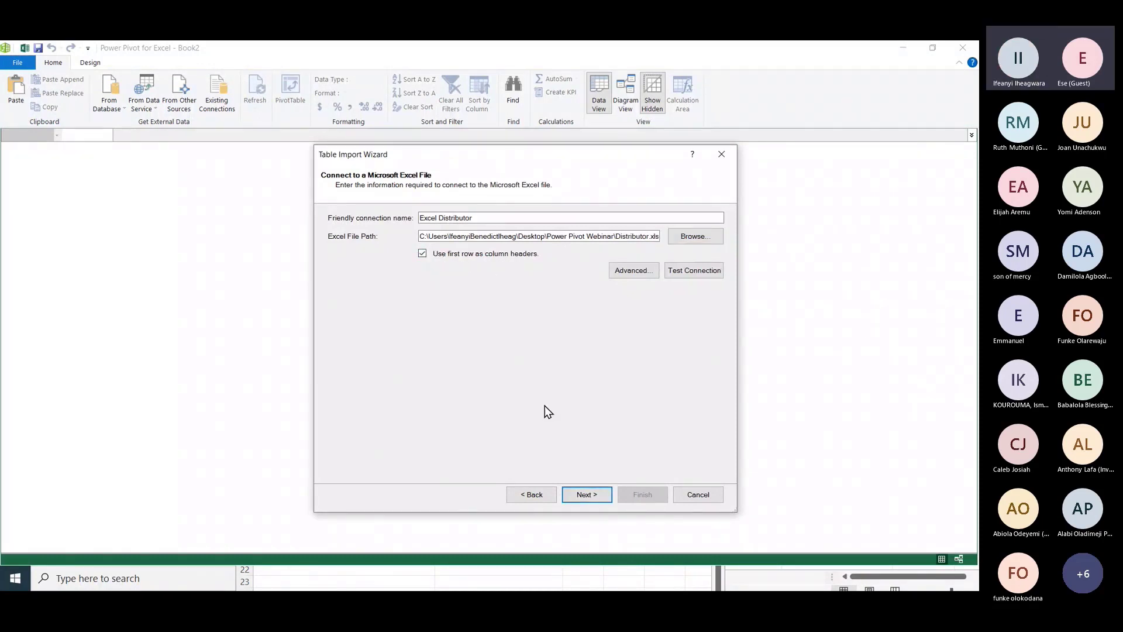
{"action": "left_click", "coordinate": [592, 496]}
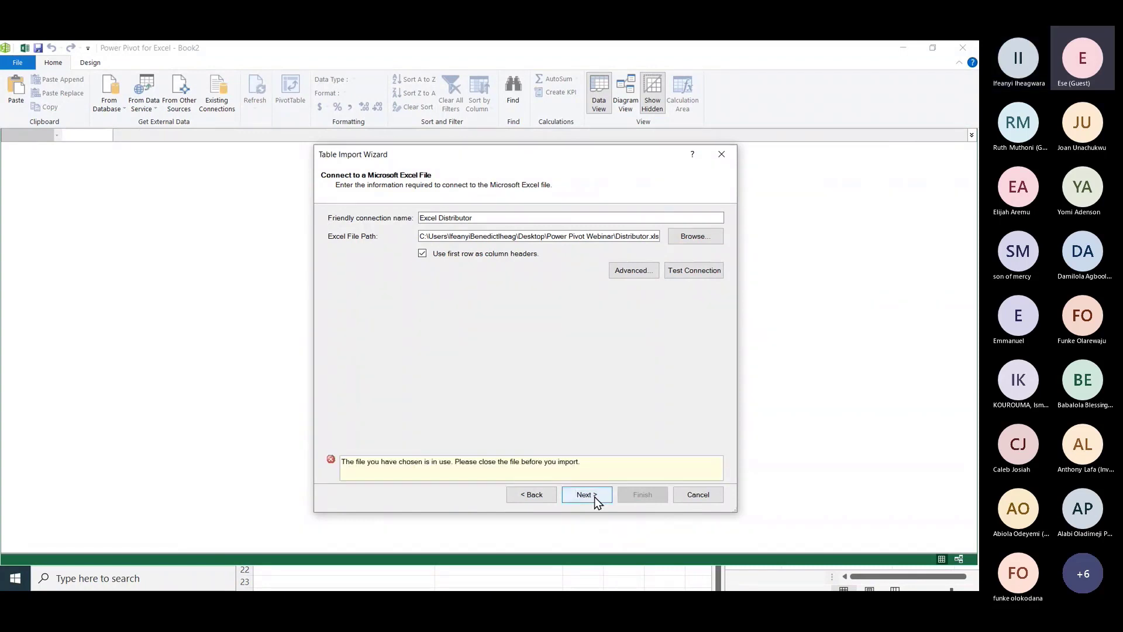
Step: Switch to the open Distributor.xlsx workbook and close it so that it can be imported
{"action": "key", "text": "super"}
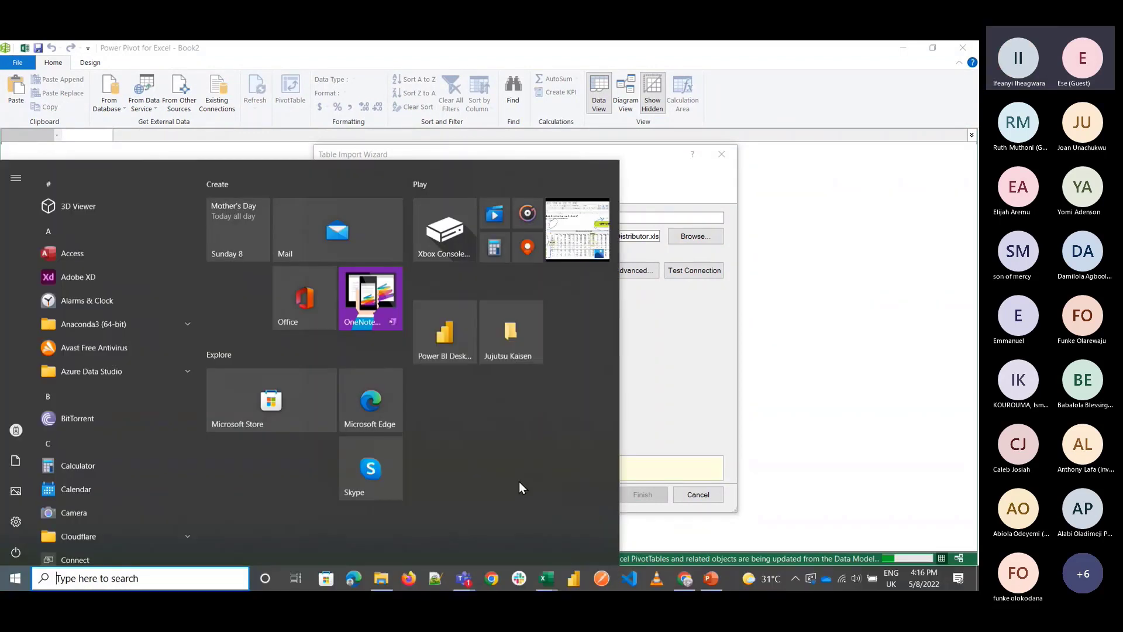
{"action": "mouse_move", "coordinate": [549, 580]}
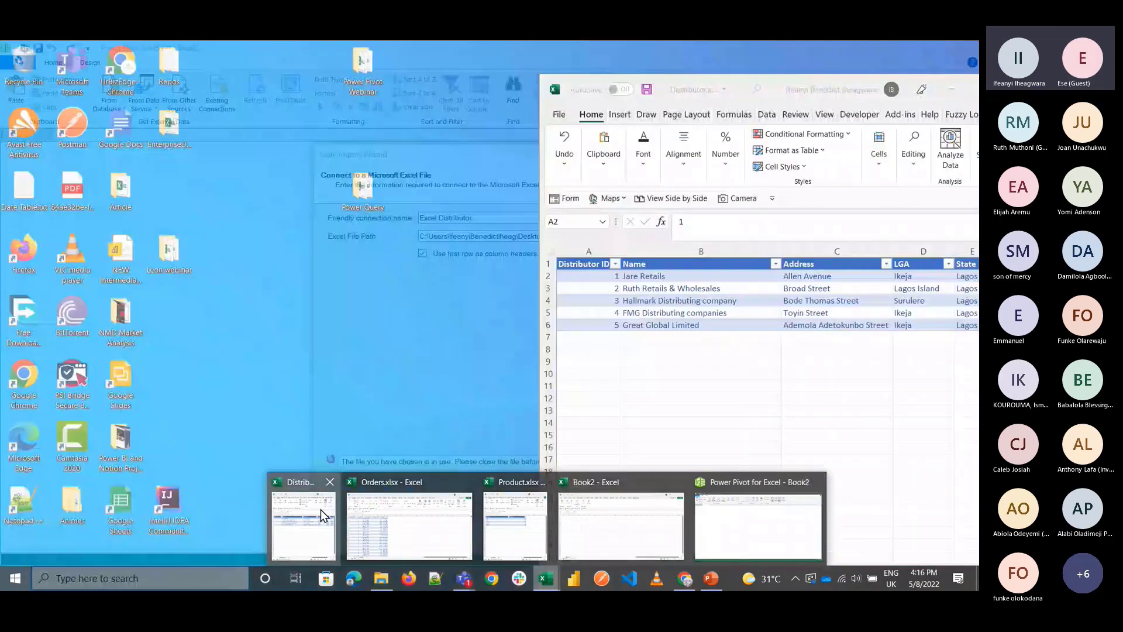
{"action": "left_click", "coordinate": [320, 510]}
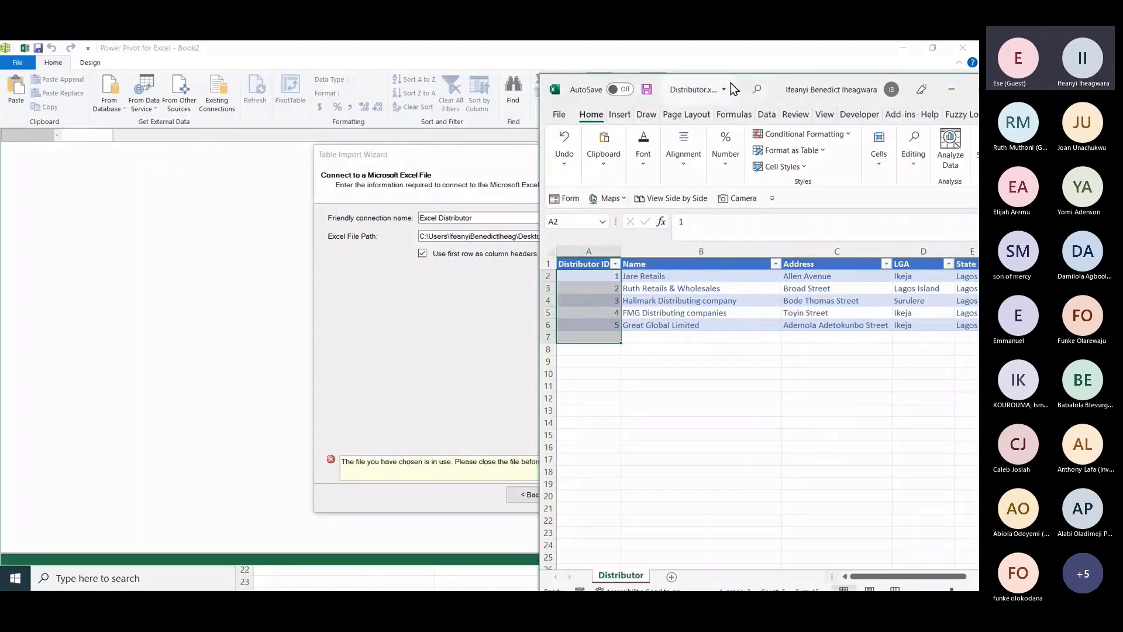
{"action": "left_click_drag", "start_coordinate": [731, 83], "coordinate": [459, 75]}
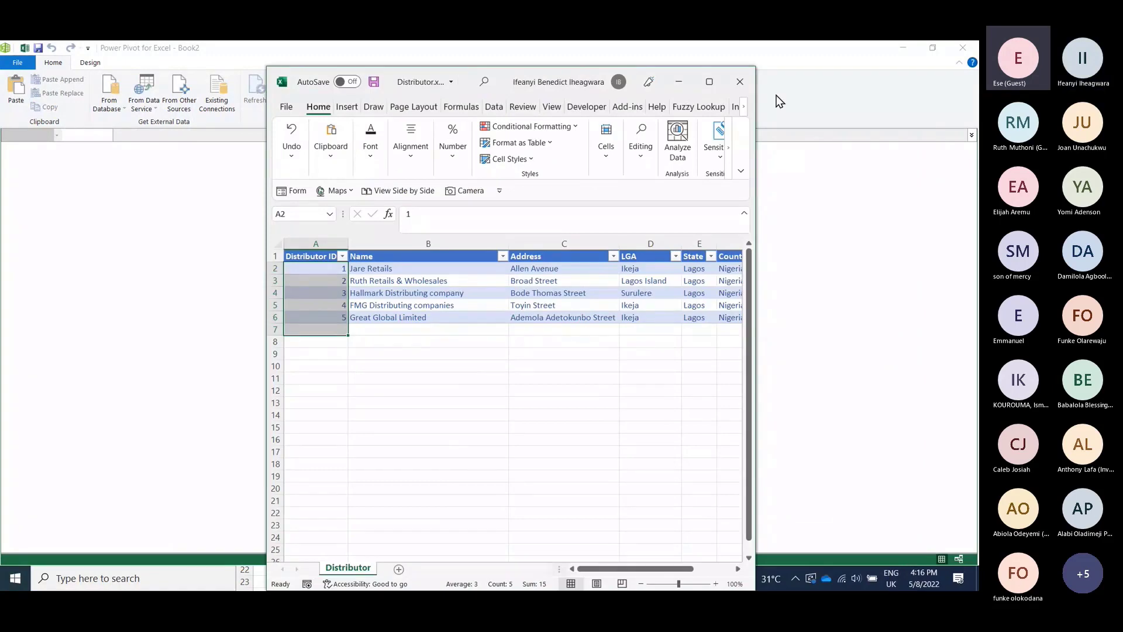
{"action": "left_click", "coordinate": [739, 82]}
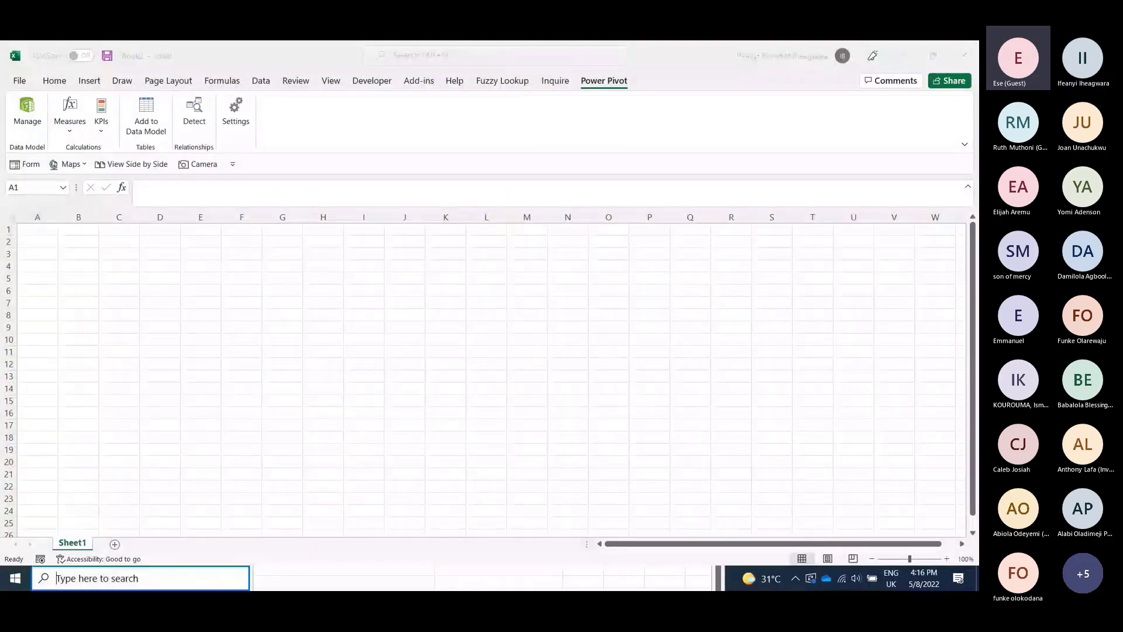
Step: Close the open Orders.xlsx and Product.xlsx workbooks as well
{"action": "key", "text": "super"}
{"action": "mouse_move", "coordinate": [557, 581]}
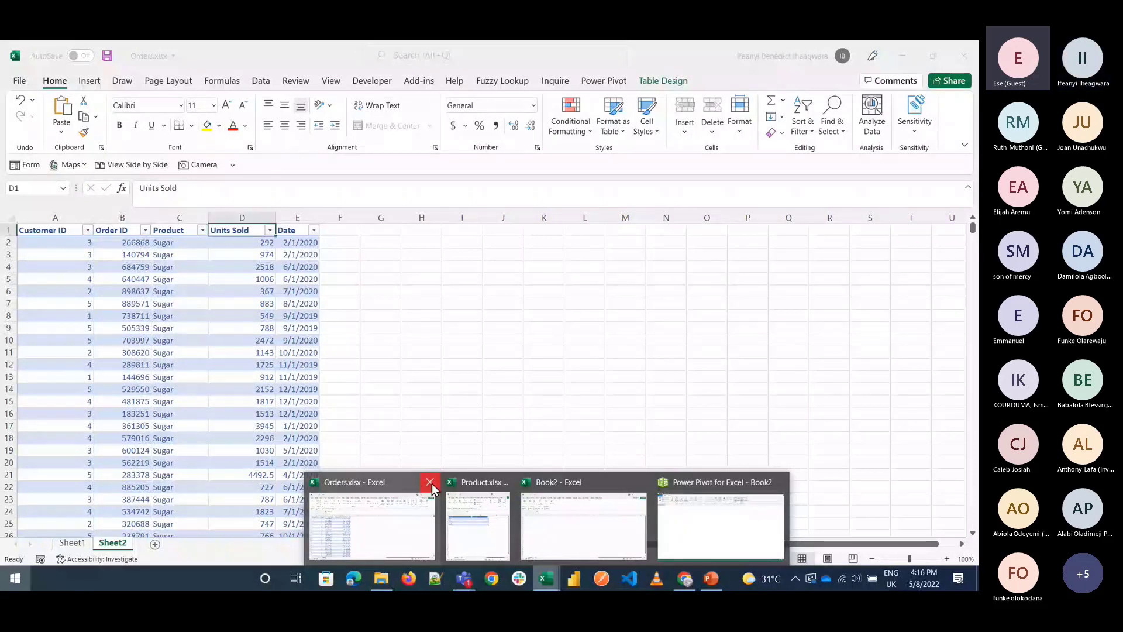
{"action": "left_click", "coordinate": [430, 483]}
{"action": "key", "text": "super"}
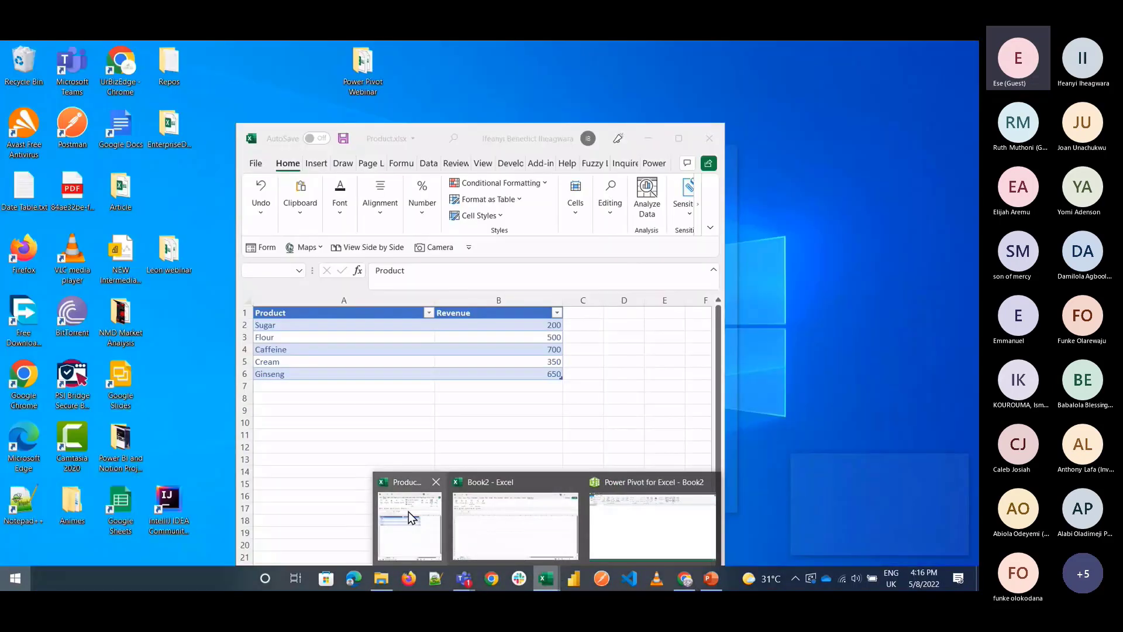
{"action": "left_click", "coordinate": [408, 514]}
{"action": "key", "text": "ctrl+w"}
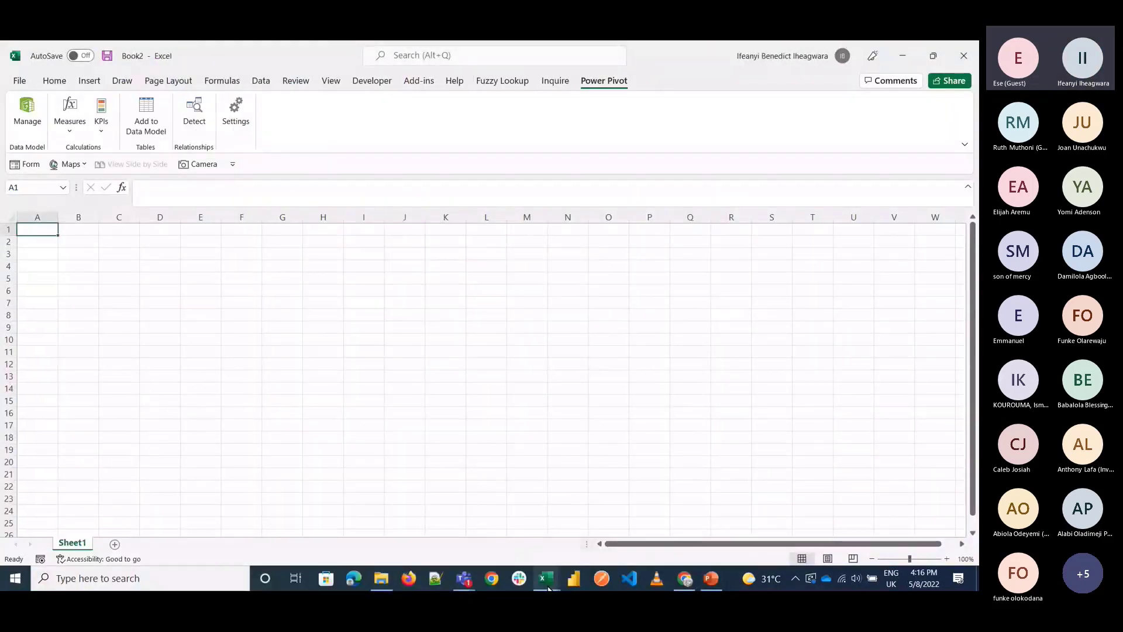
Step: Return to the Table Import Wizard and retry the Distributor.xlsx connection to reach the table selection
{"action": "mouse_move", "coordinate": [548, 582]}
{"action": "left_click", "coordinate": [614, 540]}
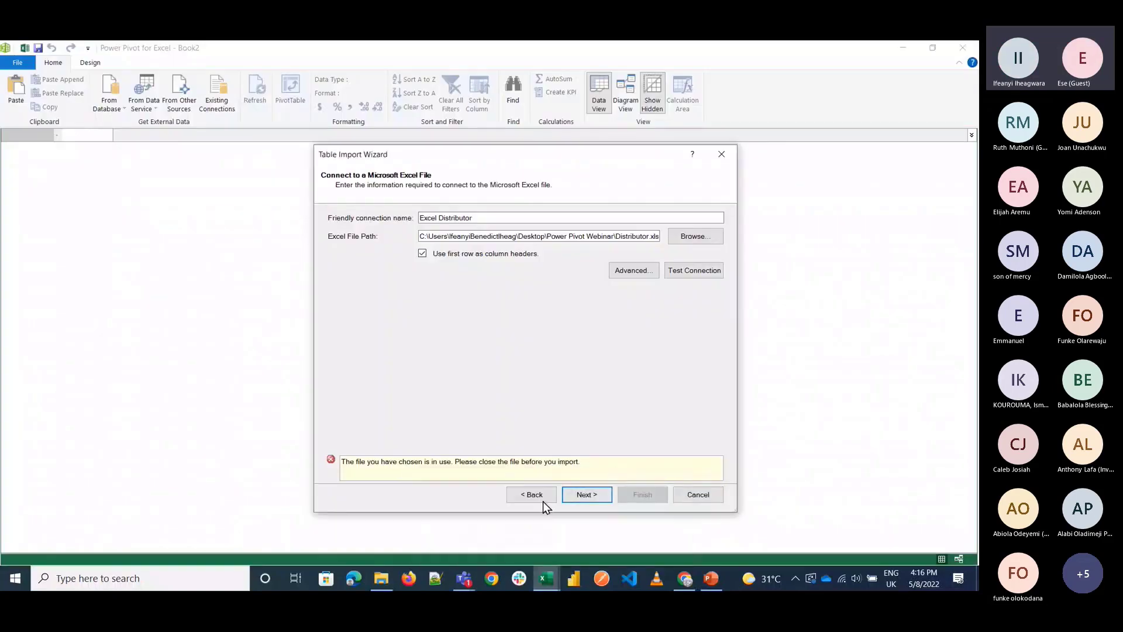
{"action": "left_click", "coordinate": [532, 495]}
{"action": "left_click", "coordinate": [585, 494]}
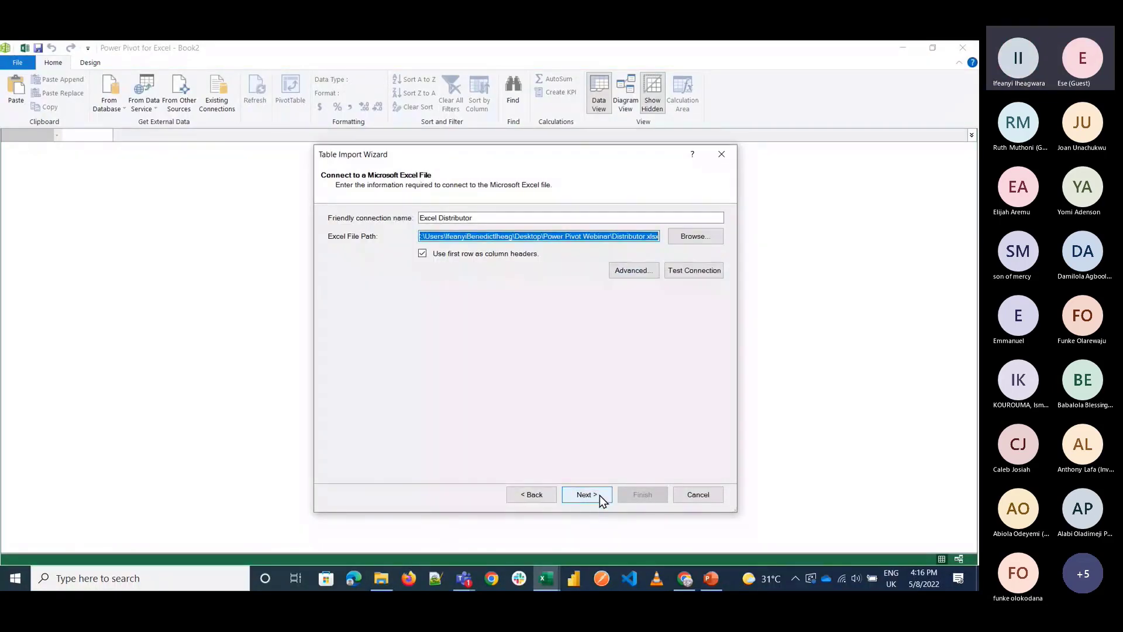
{"action": "left_click", "coordinate": [599, 495]}
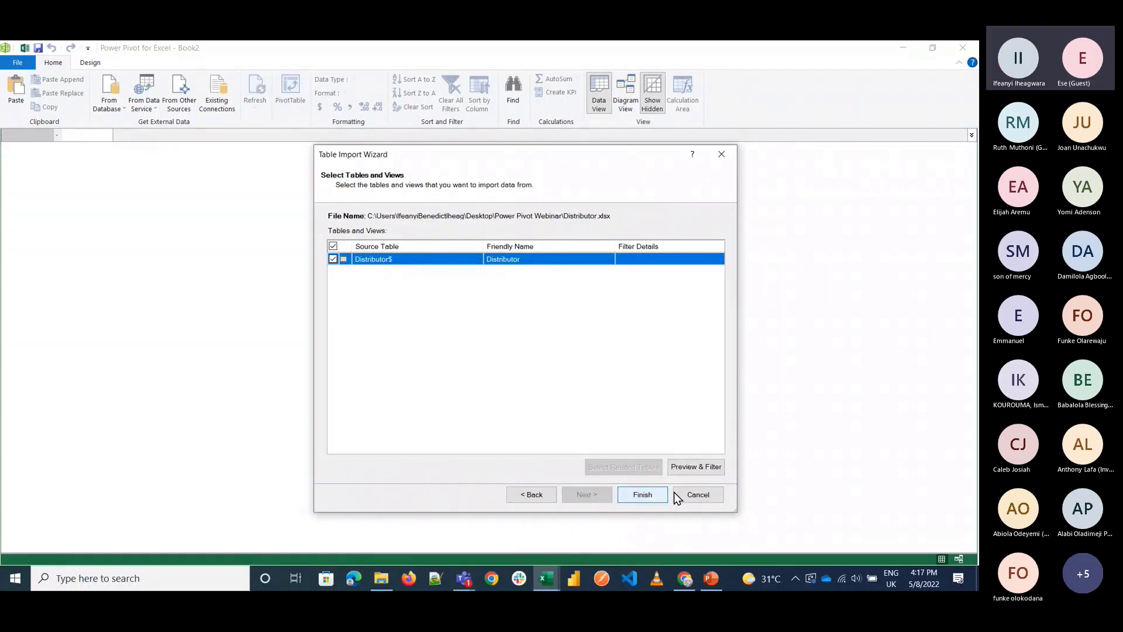
Step: Preview the Distributor$ source table, import it into the data model, and close the wizard
{"action": "left_click", "coordinate": [694, 468]}
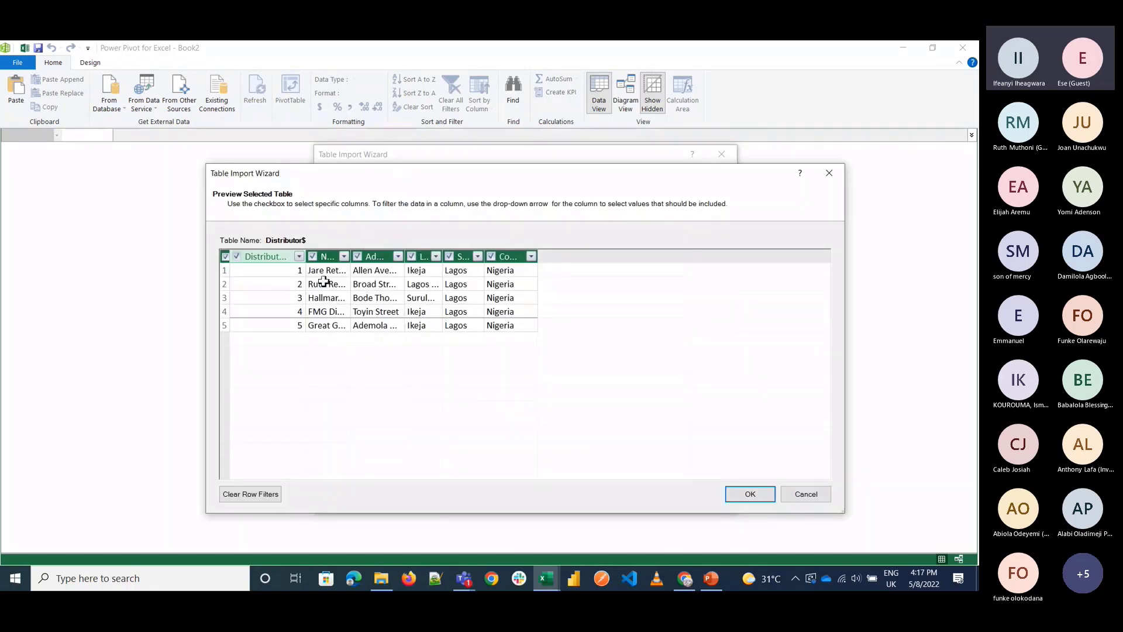
{"action": "left_click", "coordinate": [750, 494]}
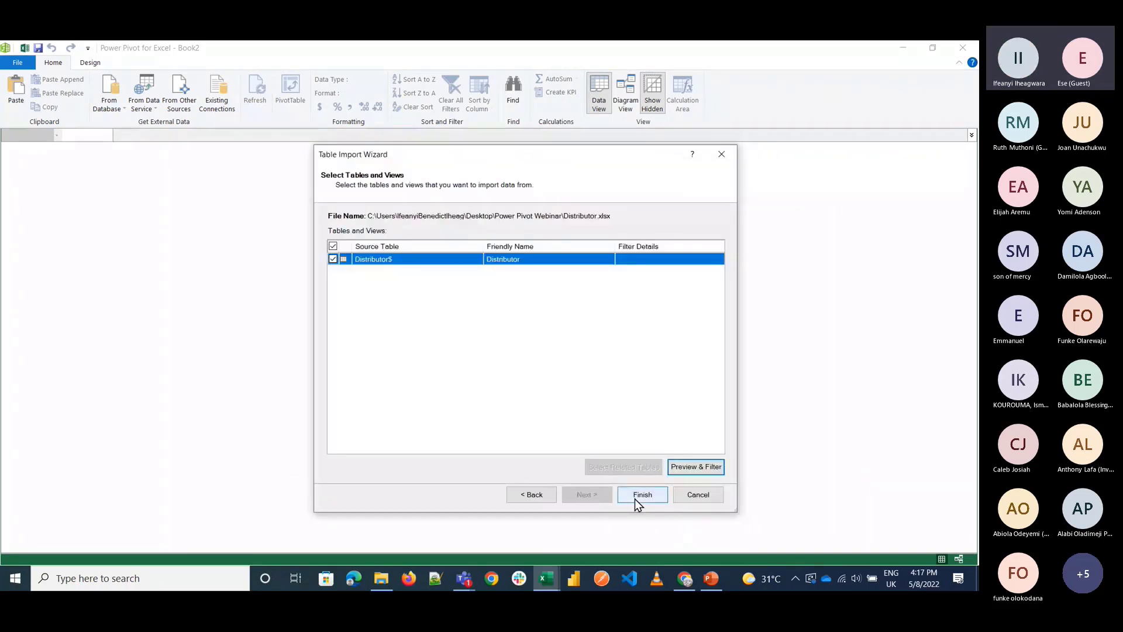
{"action": "left_click", "coordinate": [635, 498]}
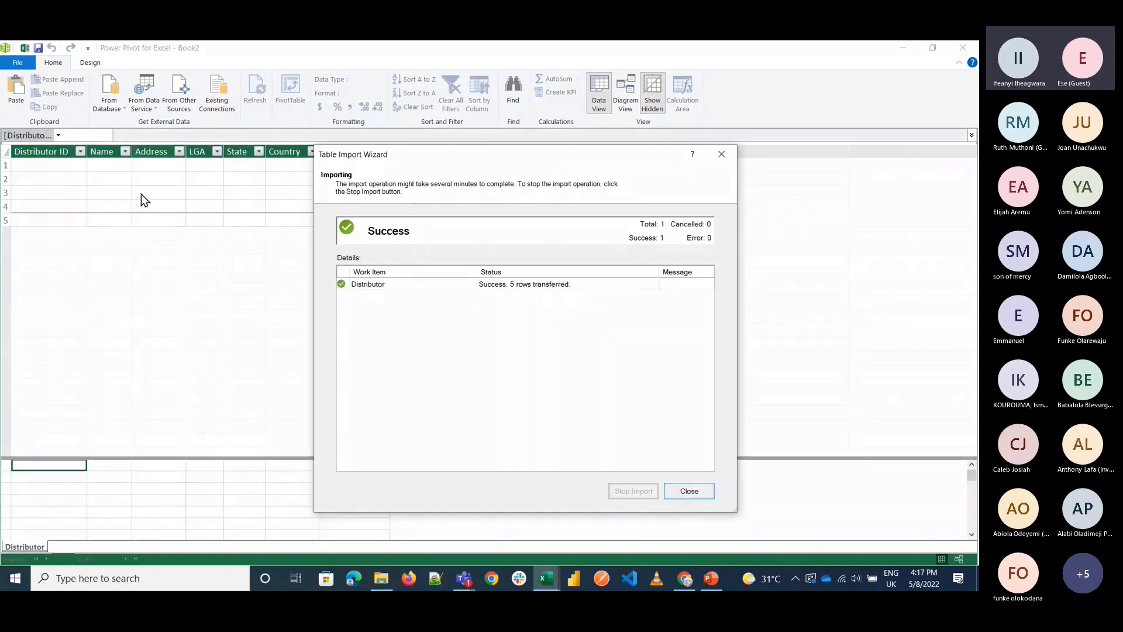
{"action": "key", "text": "Return"}
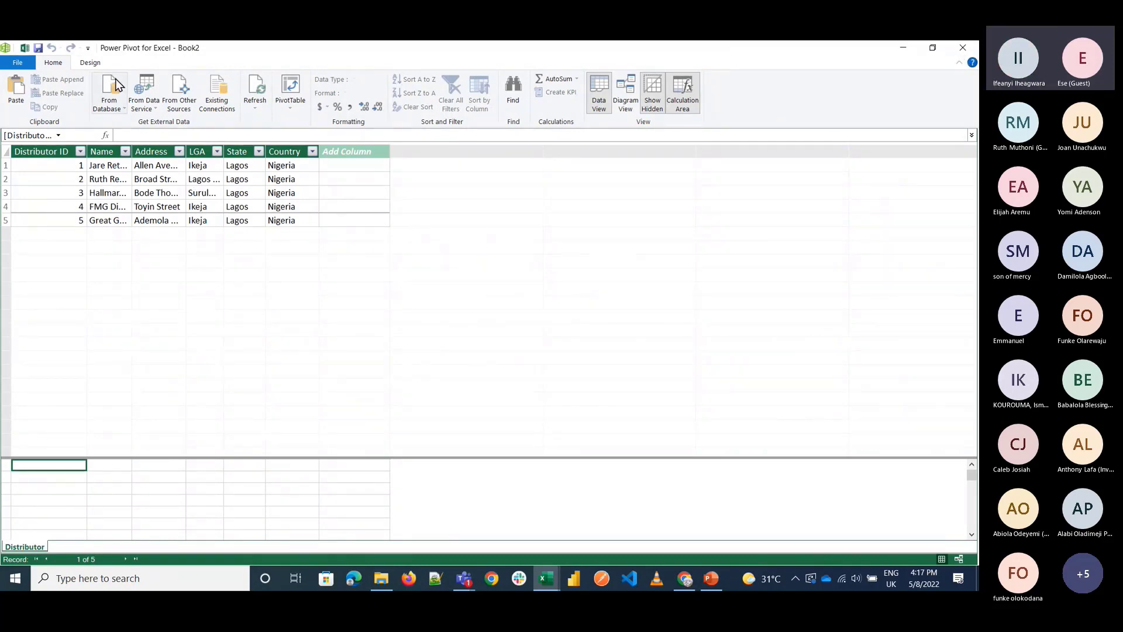
Step: Look through the other data sources in the Table Import Wizard, cancel it, and return from Power Pivot to the workbook
{"action": "left_click", "coordinate": [176, 107]}
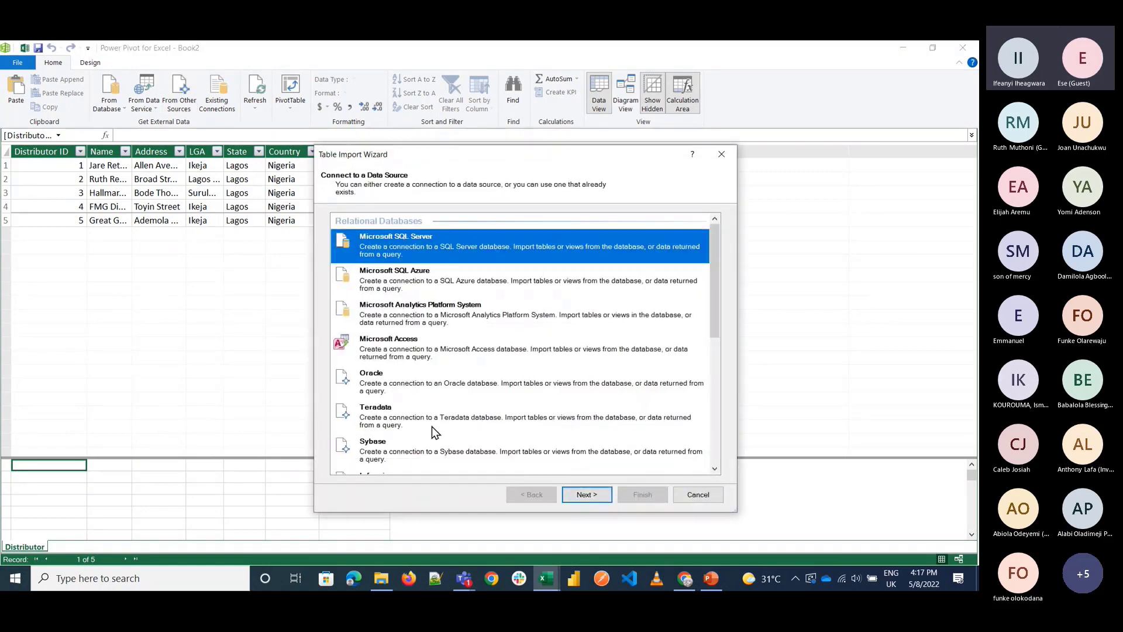
{"action": "scroll", "coordinate": [434, 432], "scroll_direction": "down", "scroll_amount": 10}
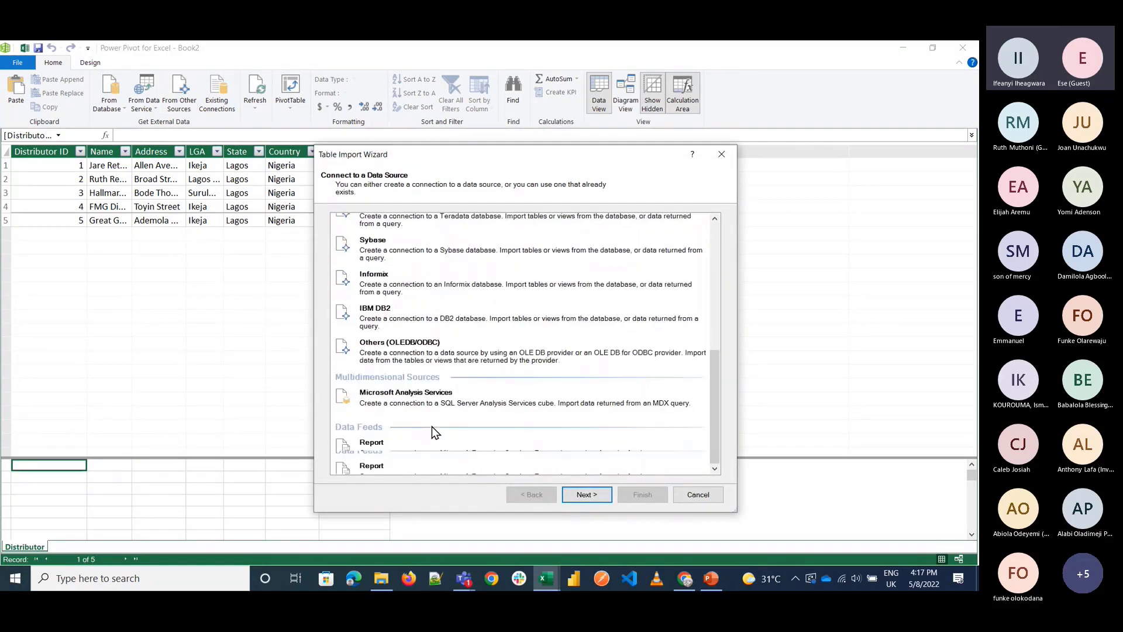
{"action": "left_click", "coordinate": [699, 500]}
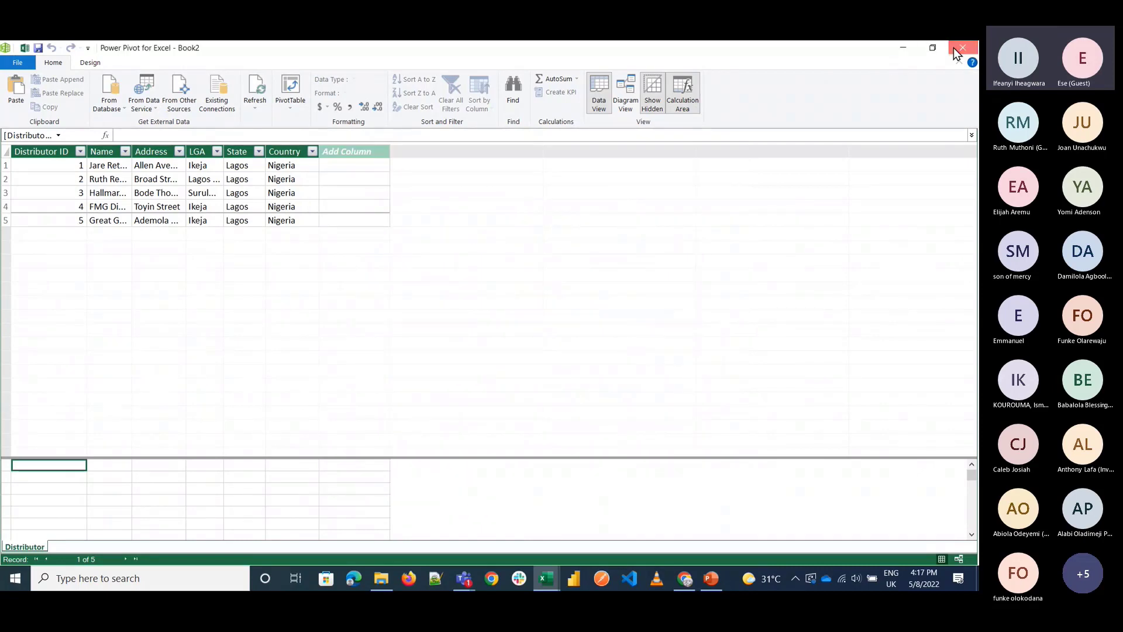
{"action": "left_click", "coordinate": [955, 48]}
Step: Write Power Query in cell H9 with column H widened to fit, and clear the cell
{"action": "type", "text": "Po"}
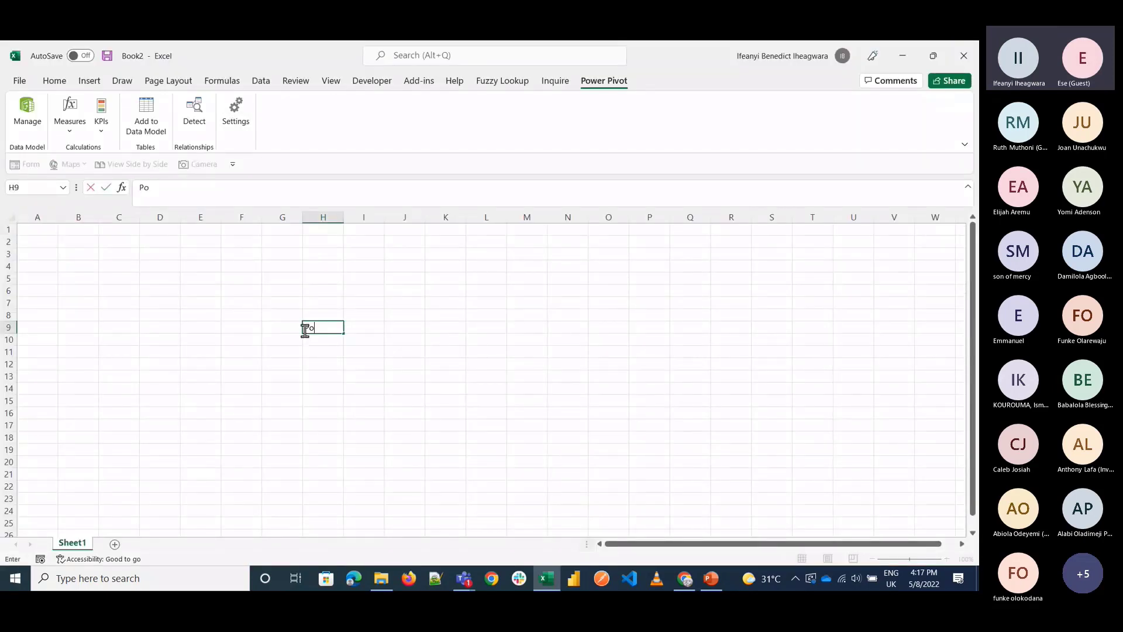
{"action": "type", "text": "wer Query"}
{"action": "key", "text": "Return"}
{"action": "left_click", "coordinate": [306, 331]}
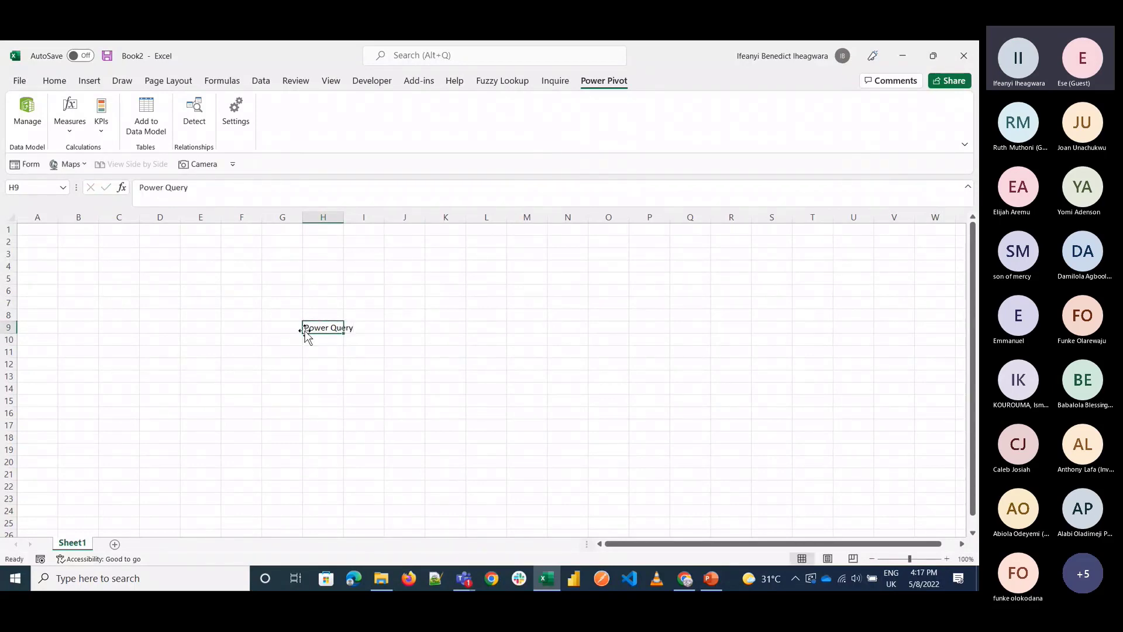
{"action": "left_click_drag", "start_coordinate": [342, 221], "coordinate": [359, 220]}
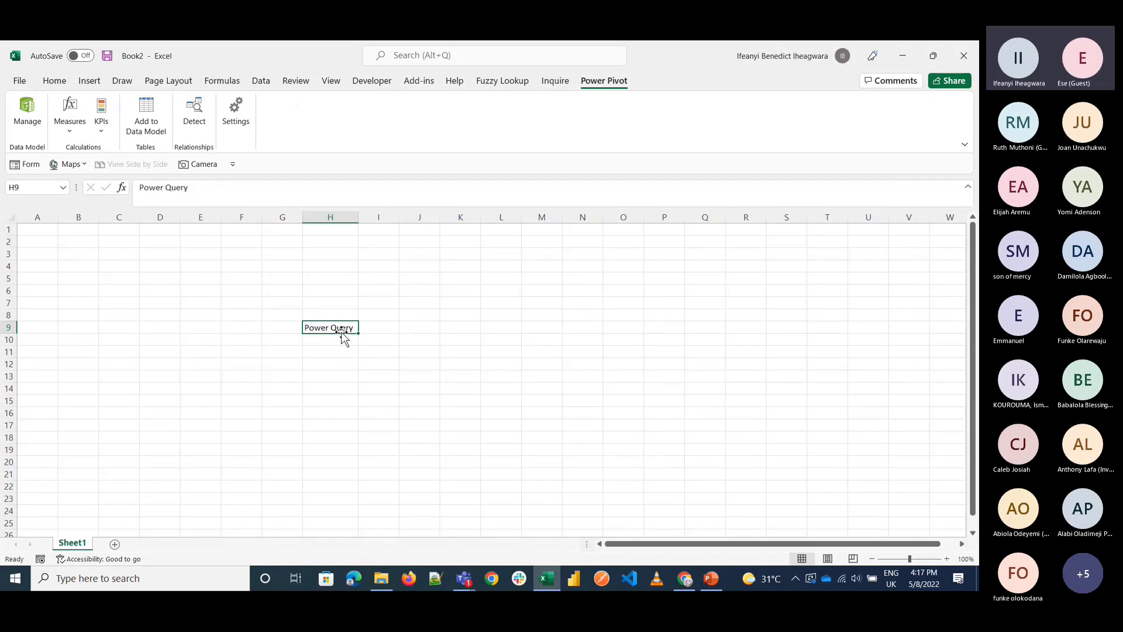
{"action": "key", "text": "Delete"}
{"action": "left_click", "coordinate": [379, 375]}
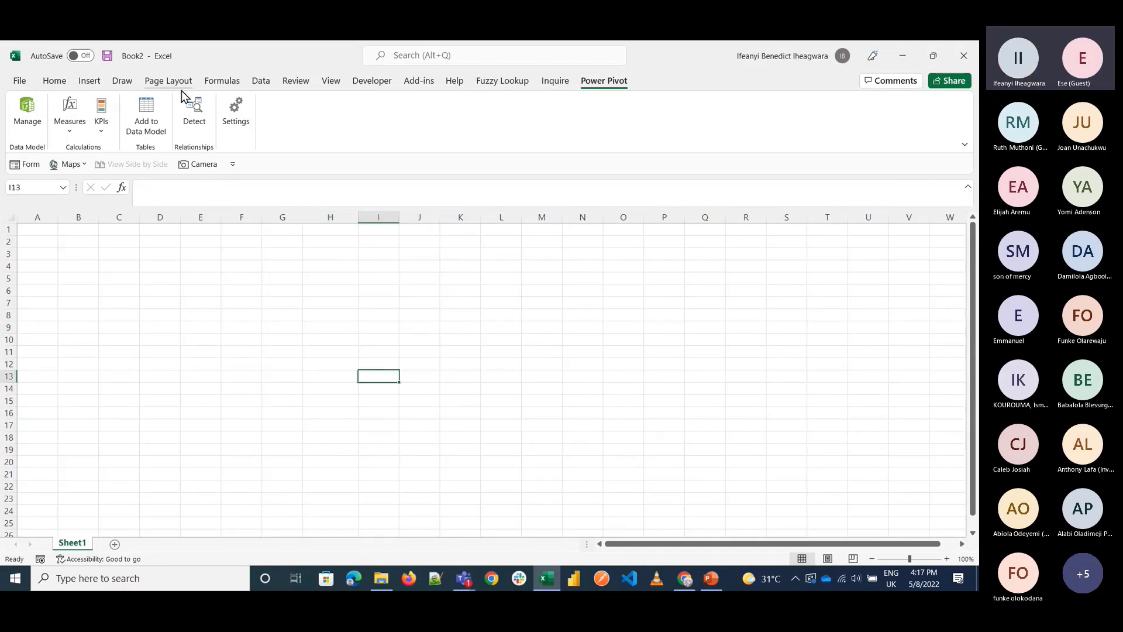
Step: Launch the Power Query Editor from the workbook and look over its Transform, Add Column and View commands
{"action": "left_click", "coordinate": [258, 81]}
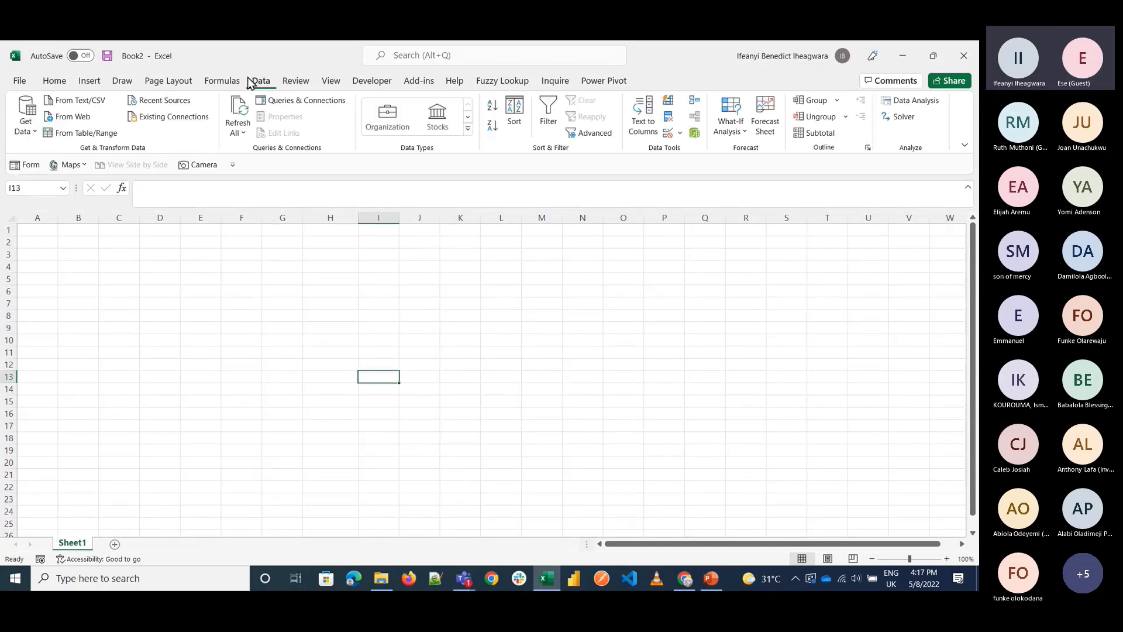
{"action": "left_click", "coordinate": [26, 124]}
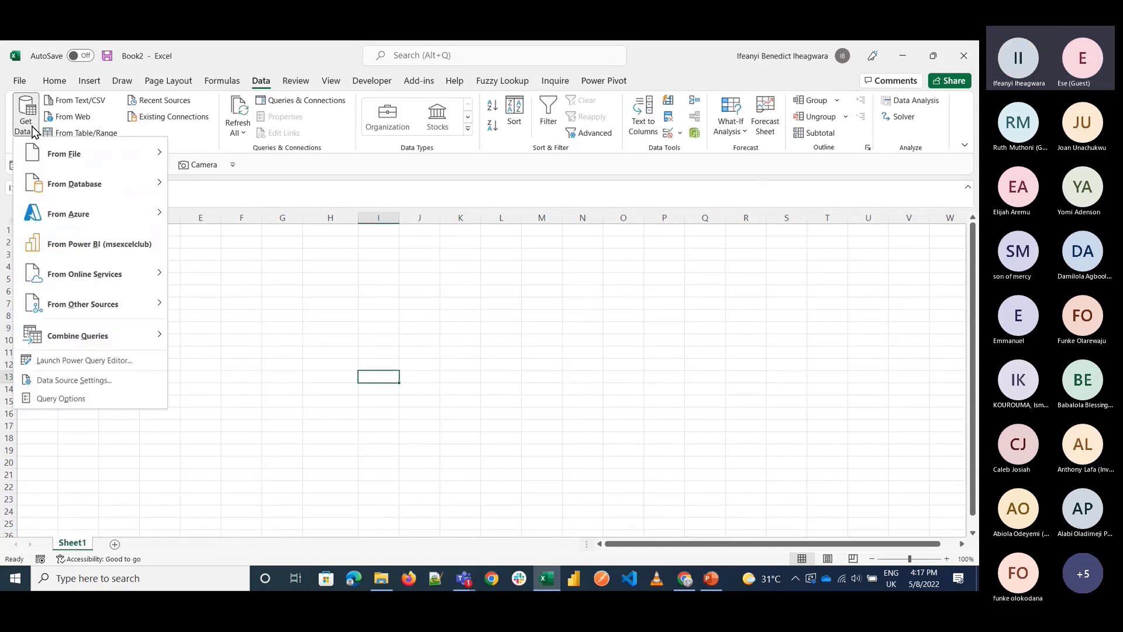
{"action": "left_click", "coordinate": [69, 361]}
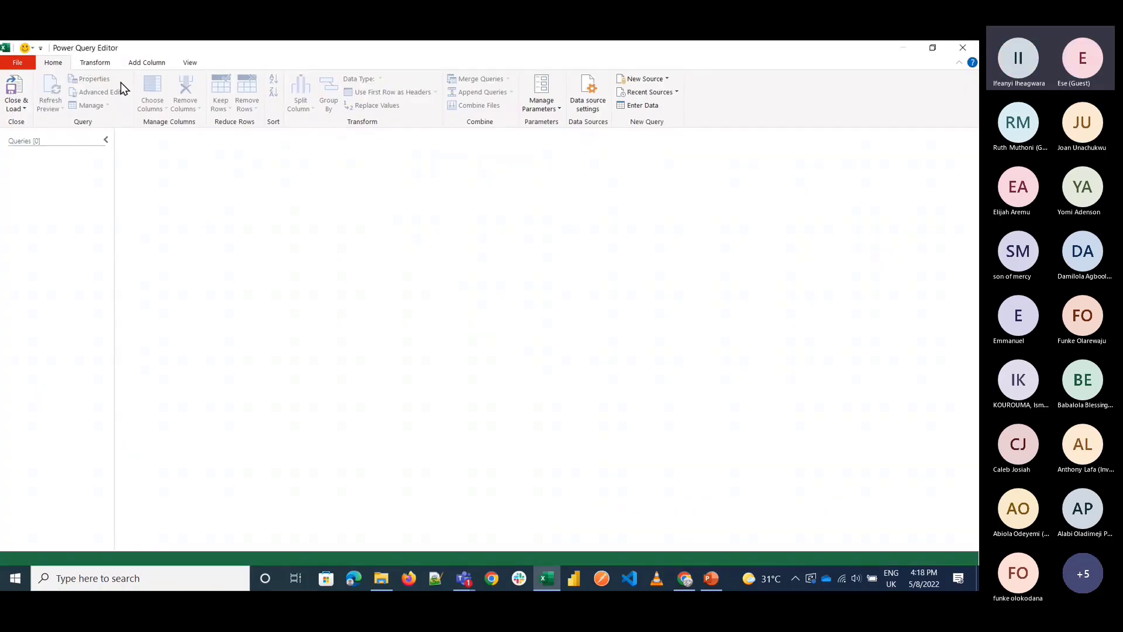
{"action": "left_click", "coordinate": [96, 64]}
{"action": "left_click", "coordinate": [68, 66]}
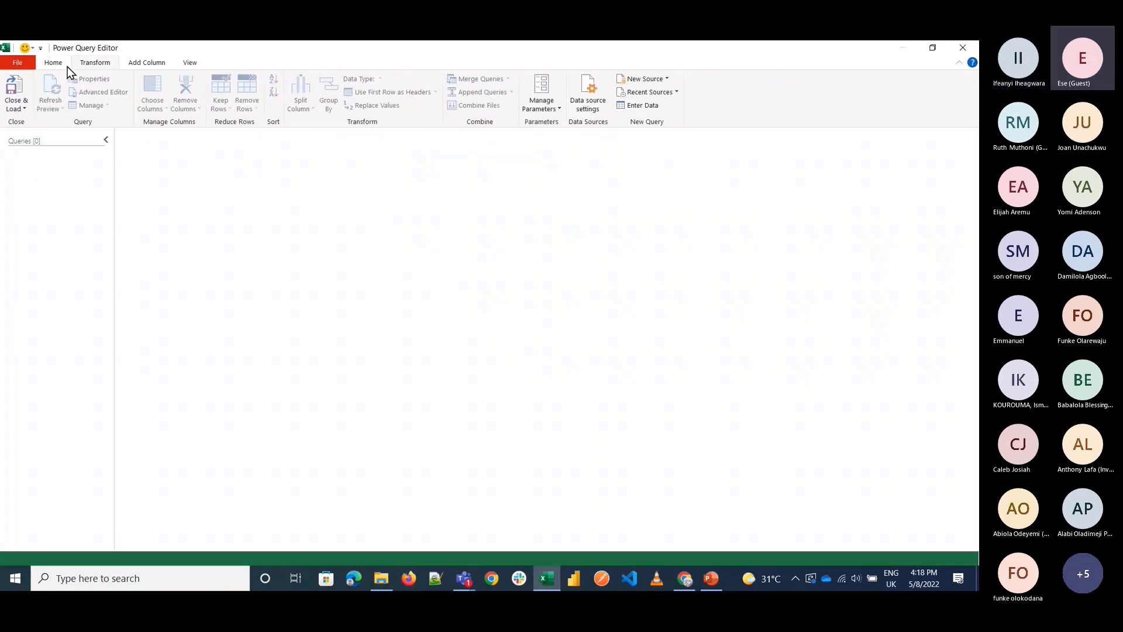
{"action": "left_click", "coordinate": [96, 63]}
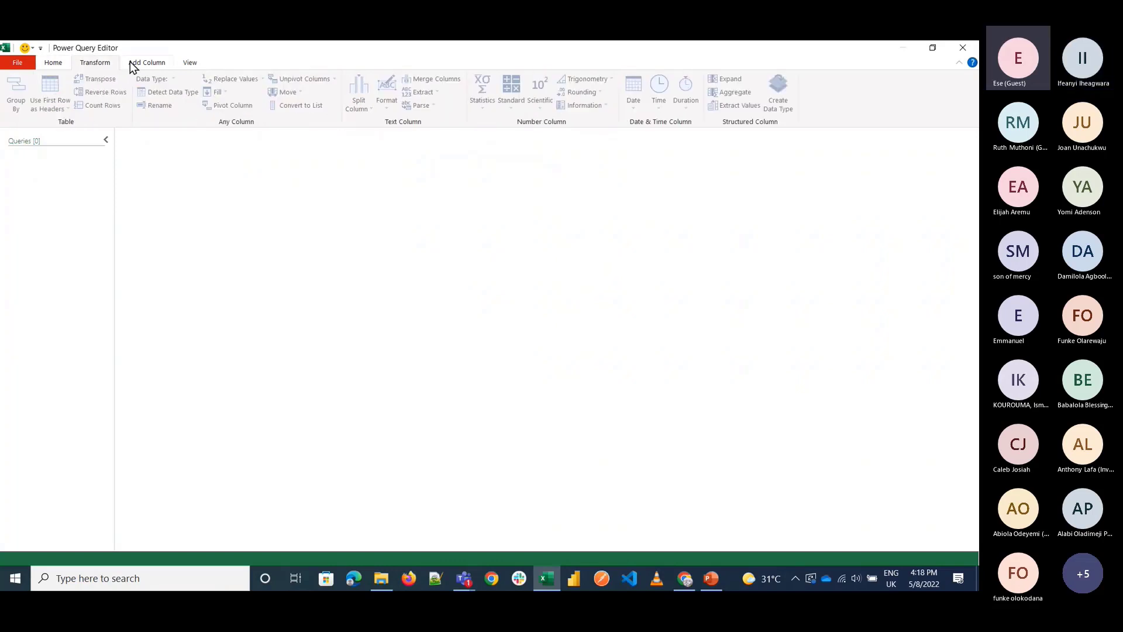
{"action": "left_click", "coordinate": [143, 64]}
{"action": "left_click", "coordinate": [186, 64]}
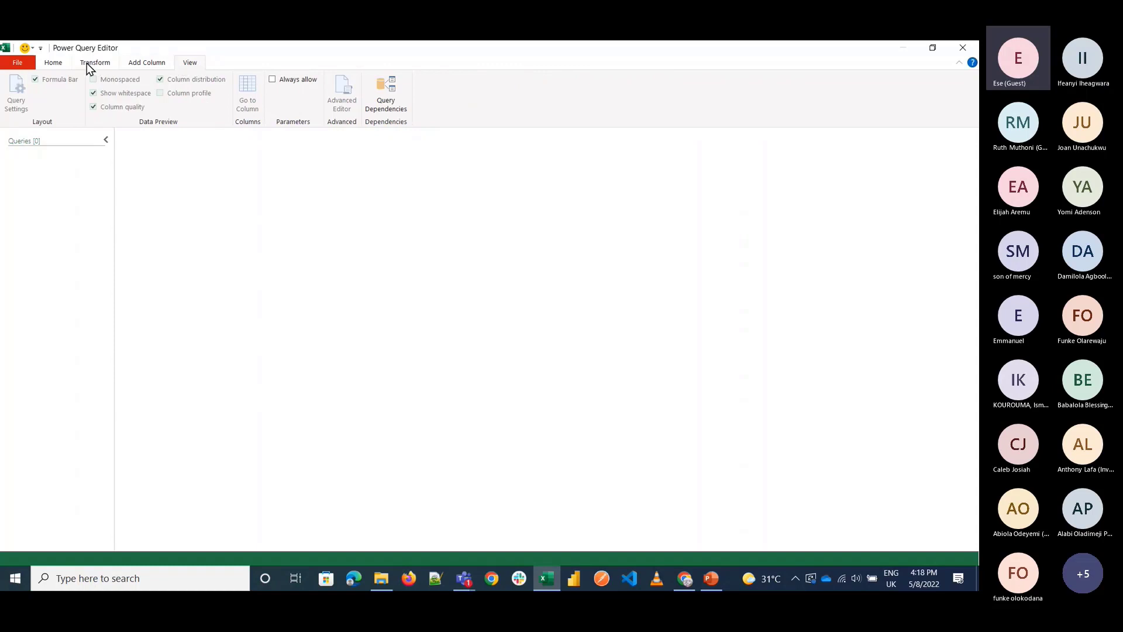
{"action": "left_click", "coordinate": [67, 65]}
Step: Add Orders.xlsx from the Power Pivot Webinar folder on the Desktop as a new Excel Workbook source in Power Query
{"action": "left_click", "coordinate": [647, 80]}
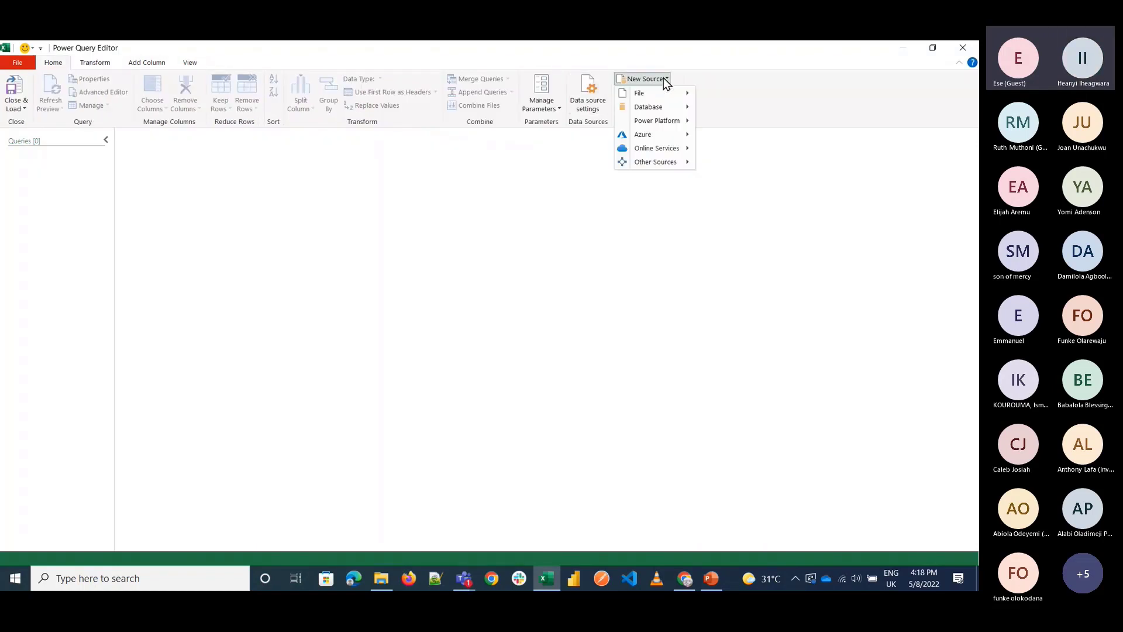
{"action": "mouse_move", "coordinate": [662, 94]}
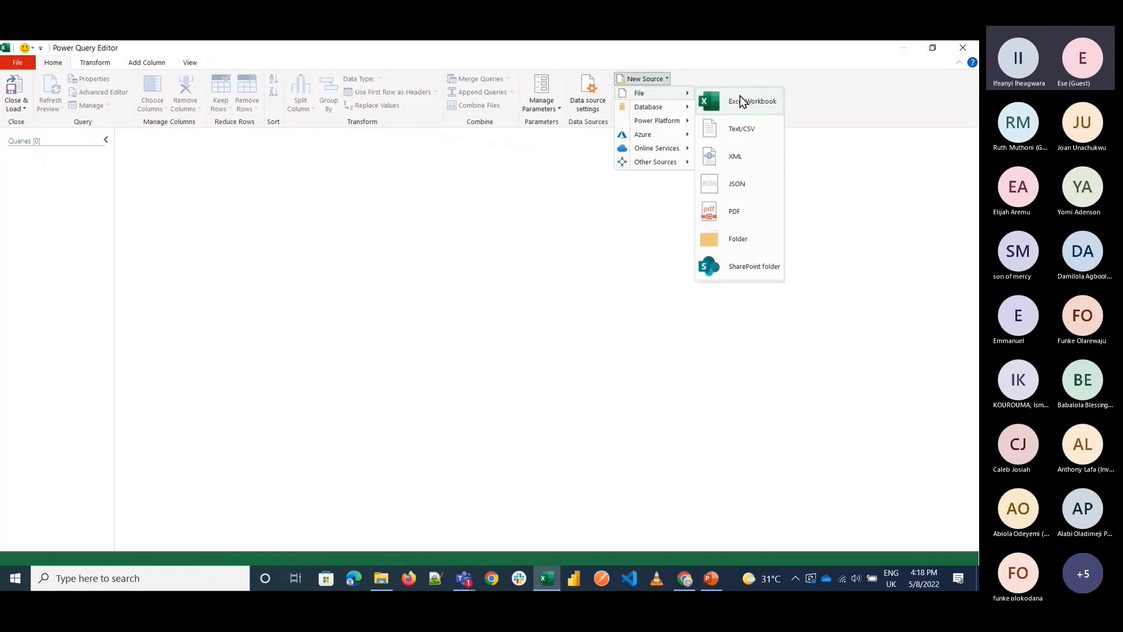
{"action": "left_click", "coordinate": [742, 101]}
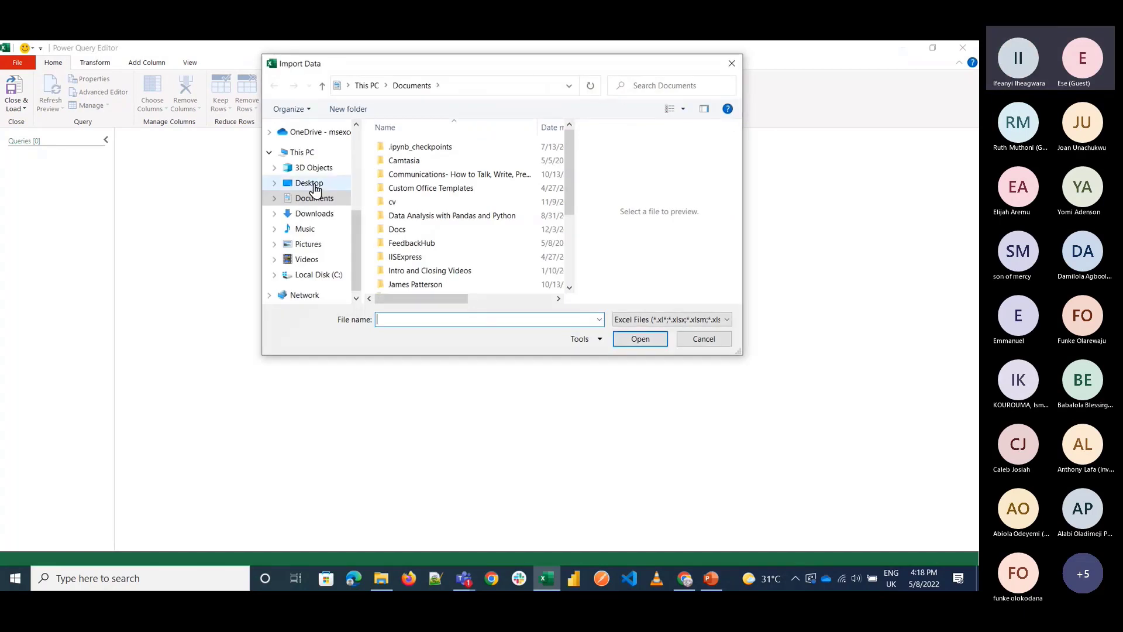
{"action": "left_click", "coordinate": [310, 184]}
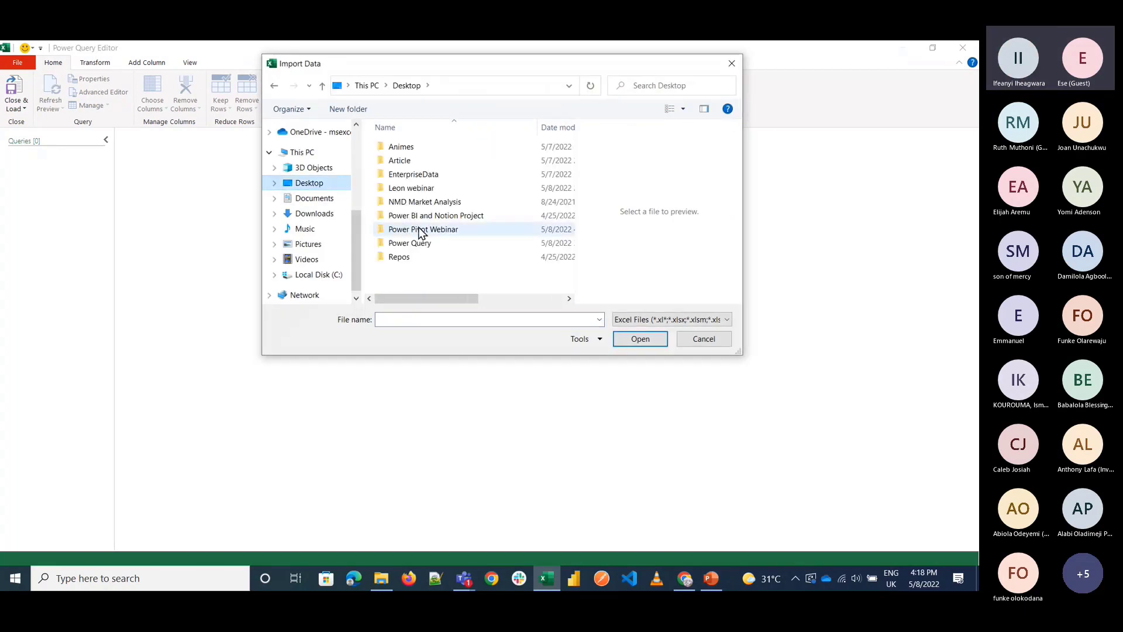
{"action": "double_click", "coordinate": [421, 230]}
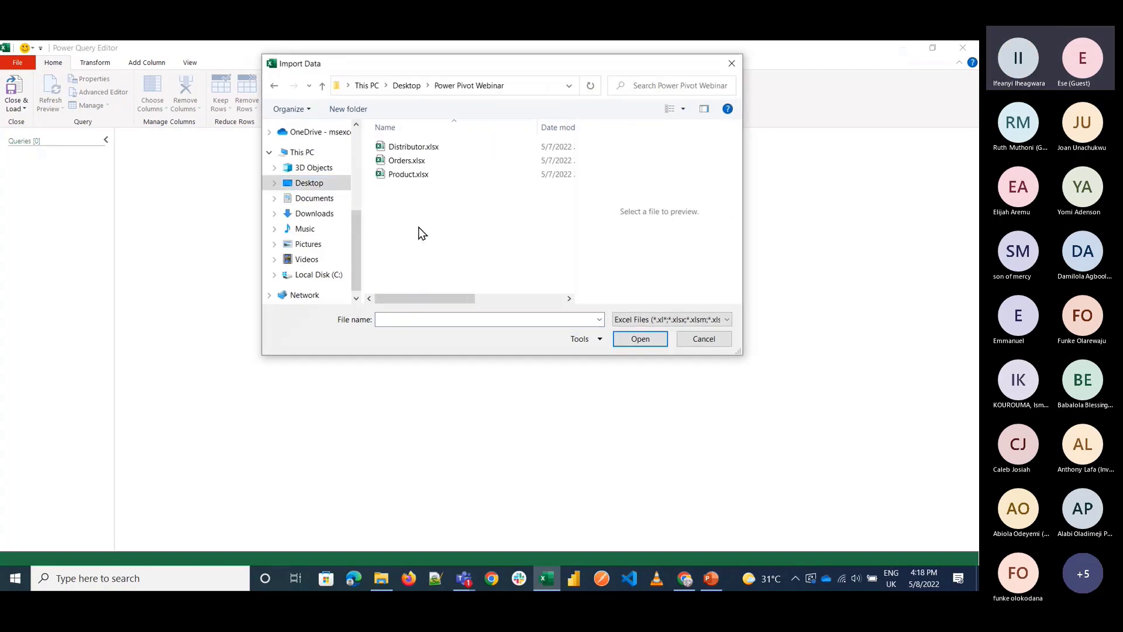
{"action": "left_click", "coordinate": [404, 164]}
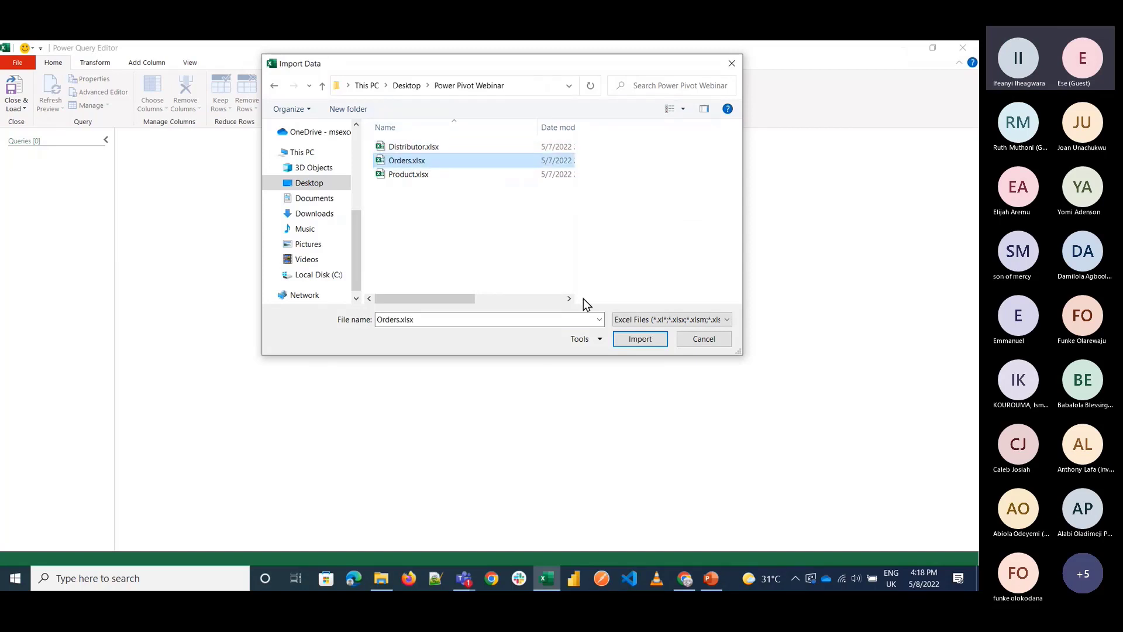
{"action": "left_click", "coordinate": [629, 341]}
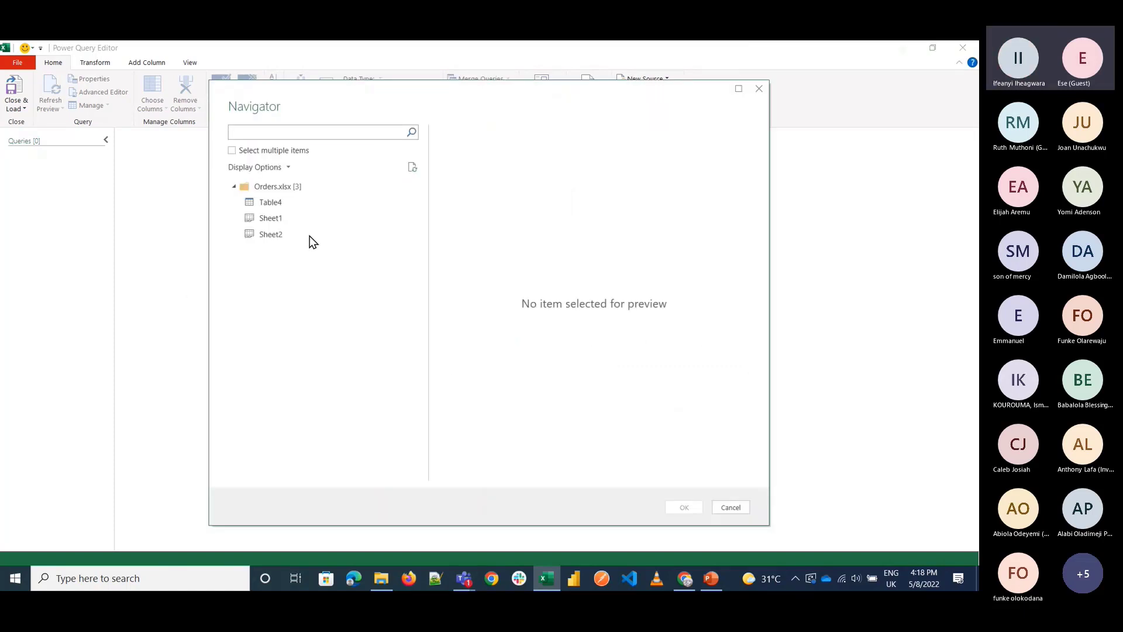
Step: Bring Sheet1 of Orders.xlsx into the Power Query Editor and use its first row as column headers
{"action": "left_click", "coordinate": [271, 218]}
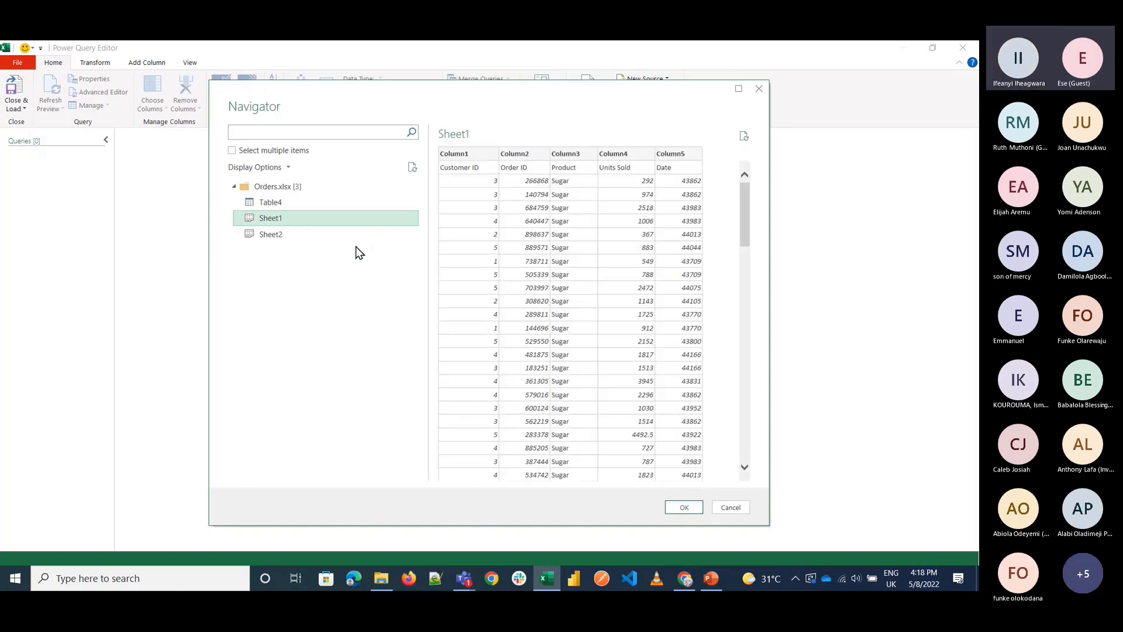
{"action": "left_click", "coordinate": [679, 508]}
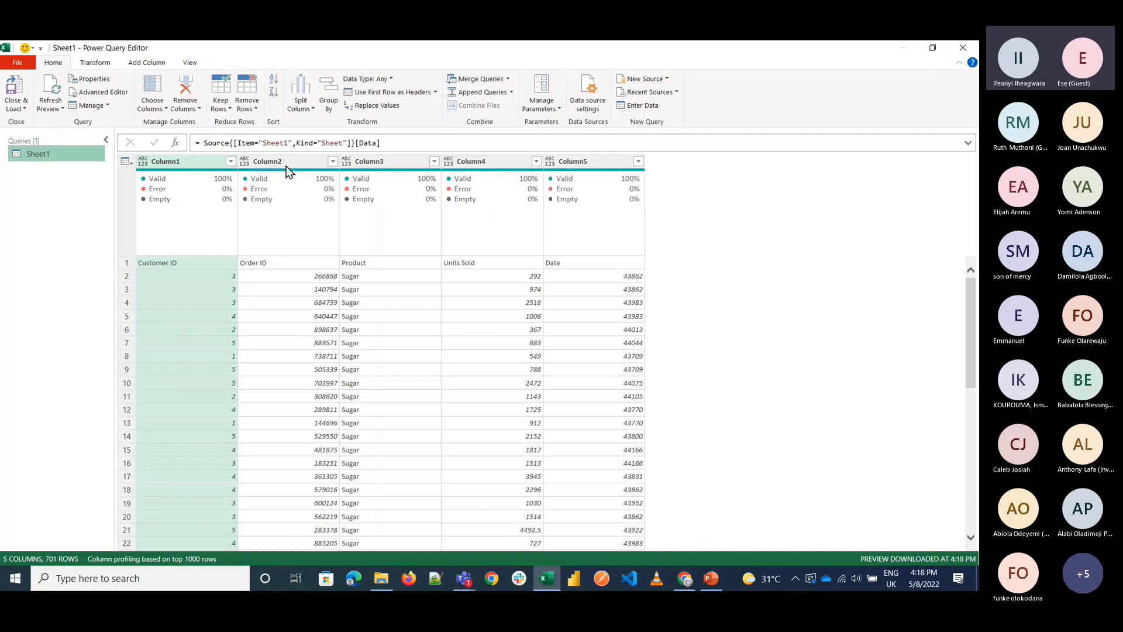
{"action": "left_click", "coordinate": [379, 92]}
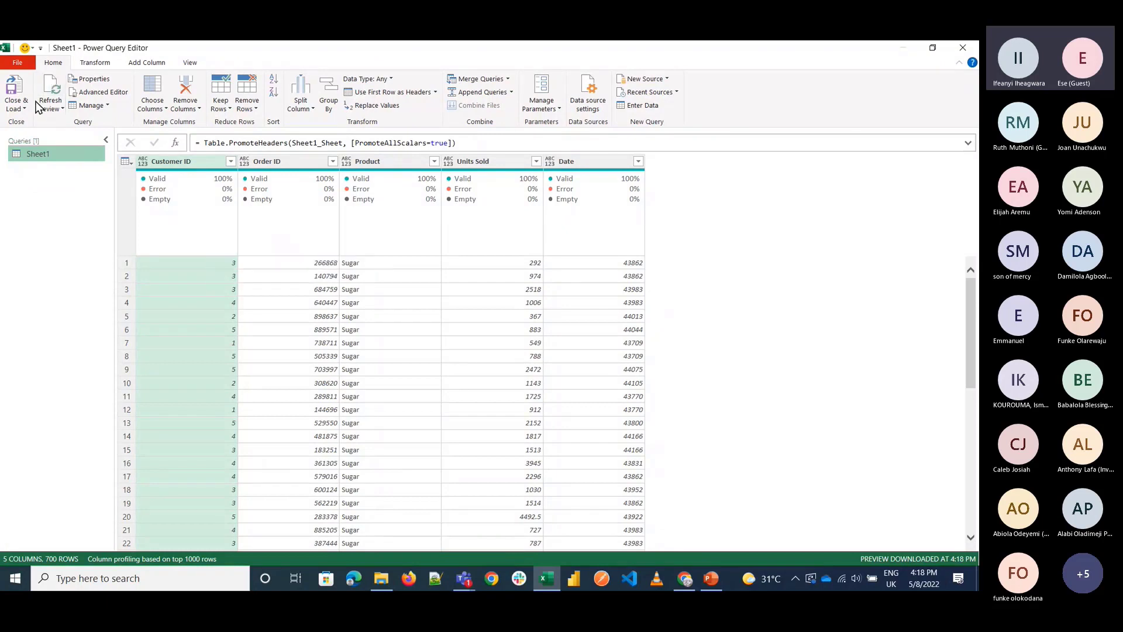
Step: Close the editor and load the query as Only Create Connection, adding its data to the Data Model
{"action": "left_click", "coordinate": [22, 109]}
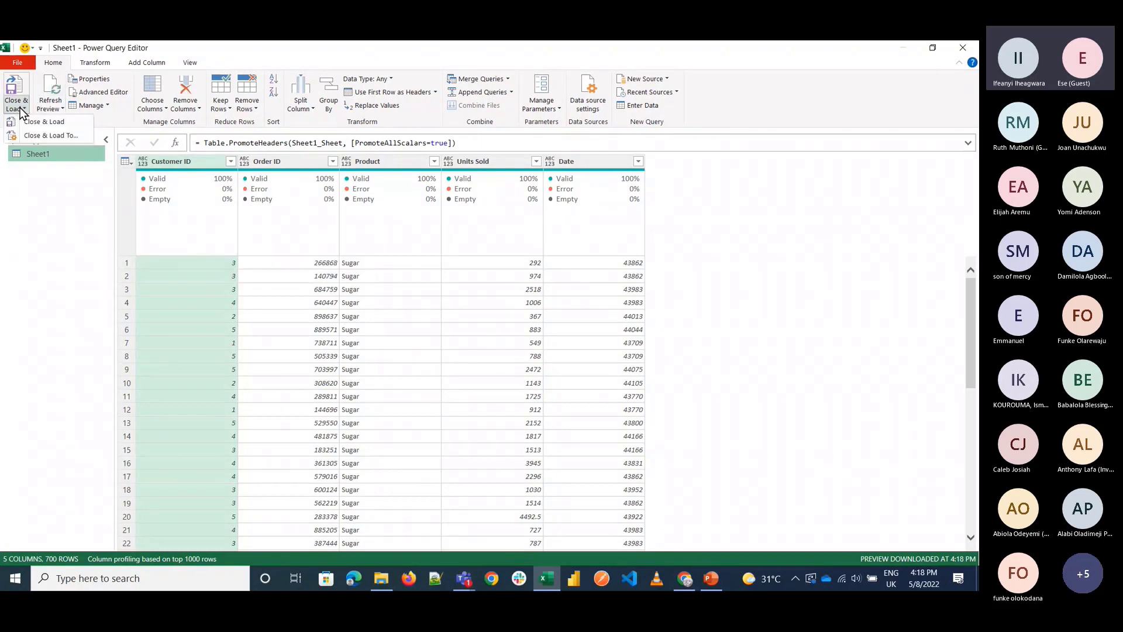
{"action": "left_click", "coordinate": [41, 136]}
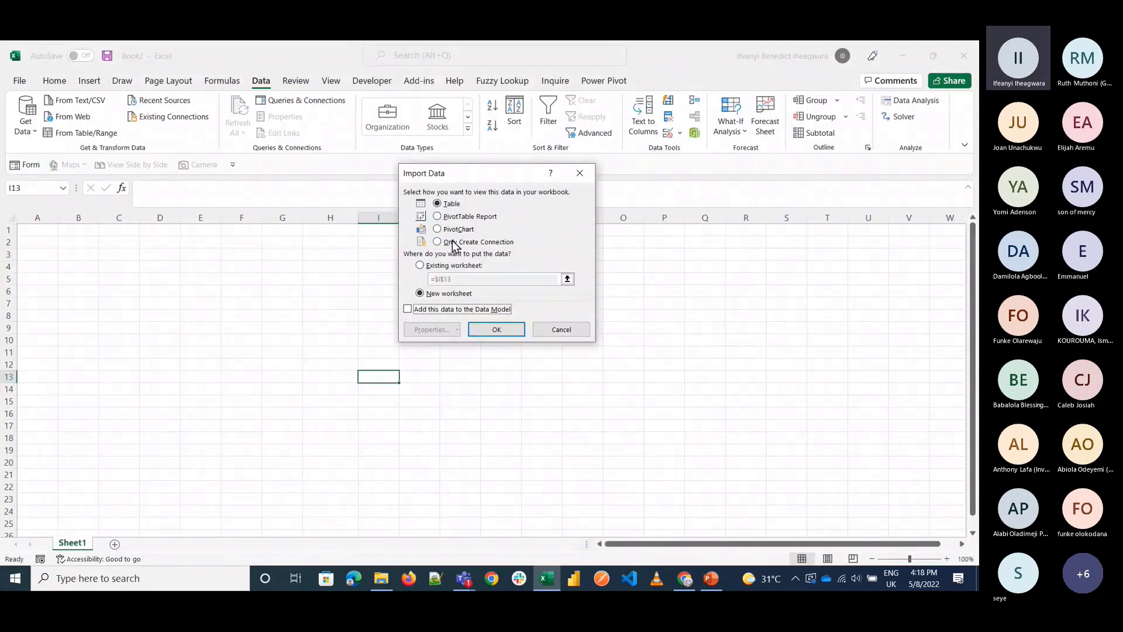
{"action": "left_click", "coordinate": [408, 310]}
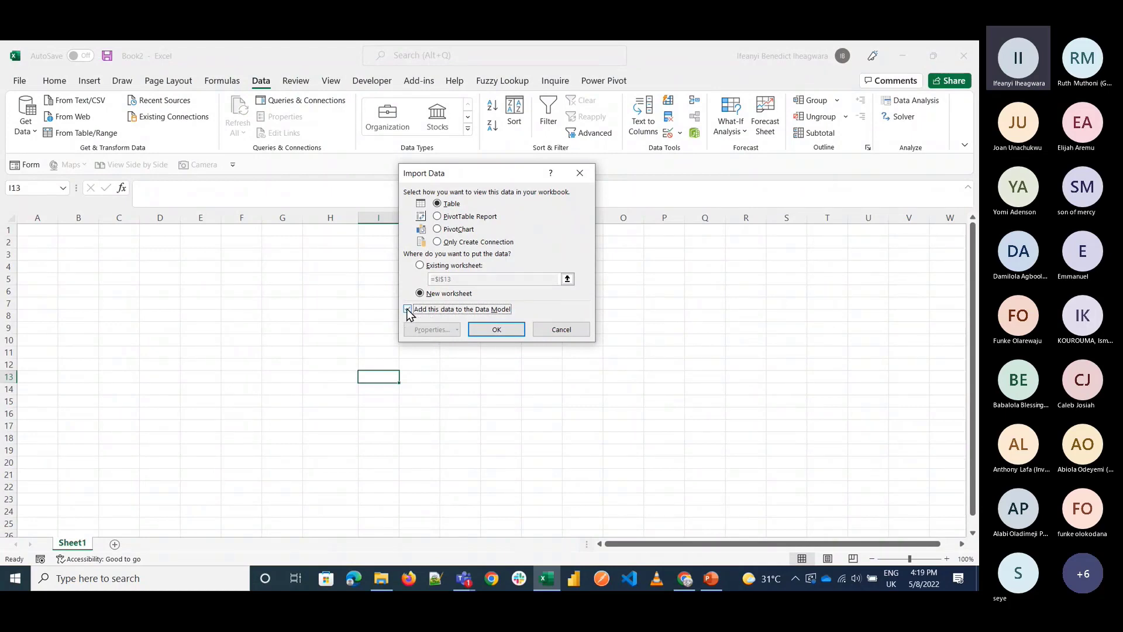
{"action": "left_click", "coordinate": [443, 242]}
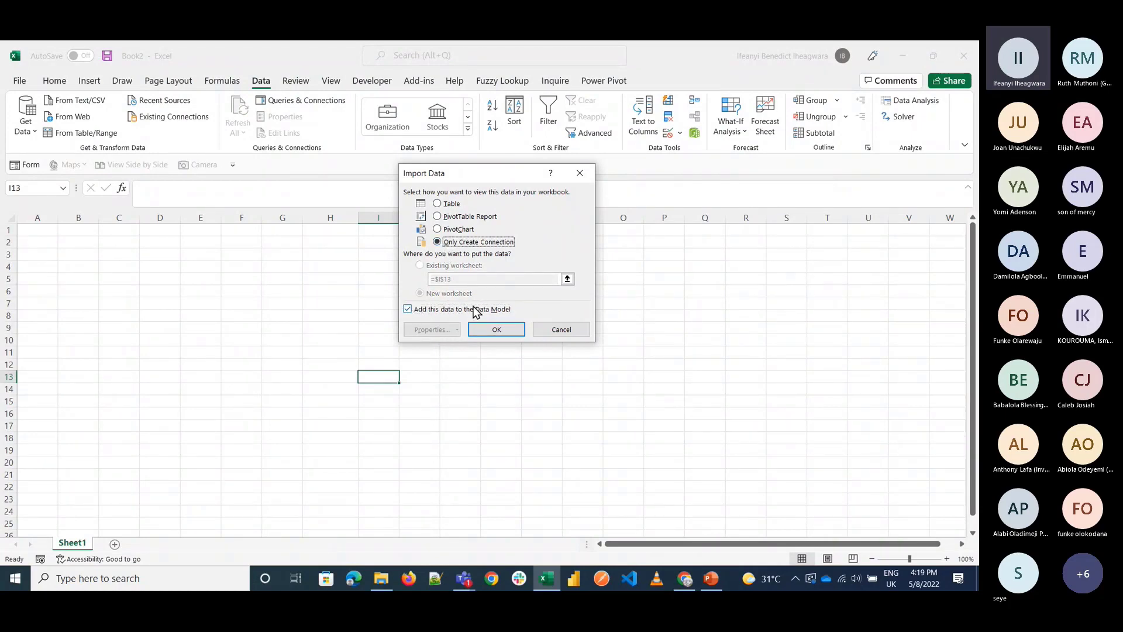
{"action": "left_click", "coordinate": [497, 330]}
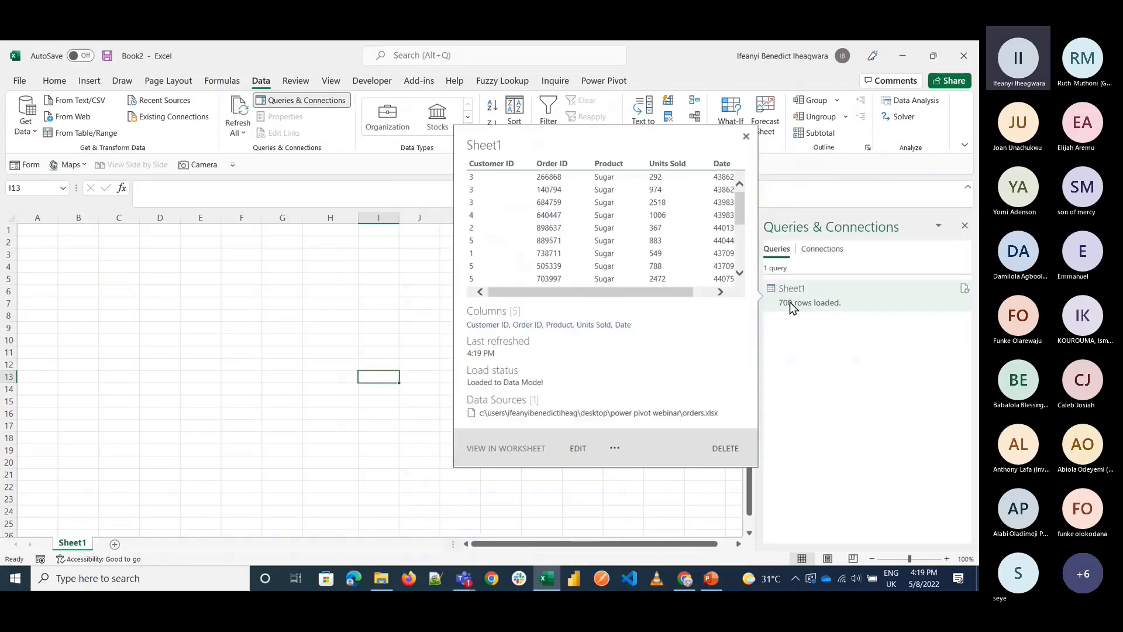
Step: Open the Power Pivot data model from the workbook and view the Sheet1 table
{"action": "left_click", "coordinate": [620, 86]}
{"action": "left_click", "coordinate": [23, 111]}
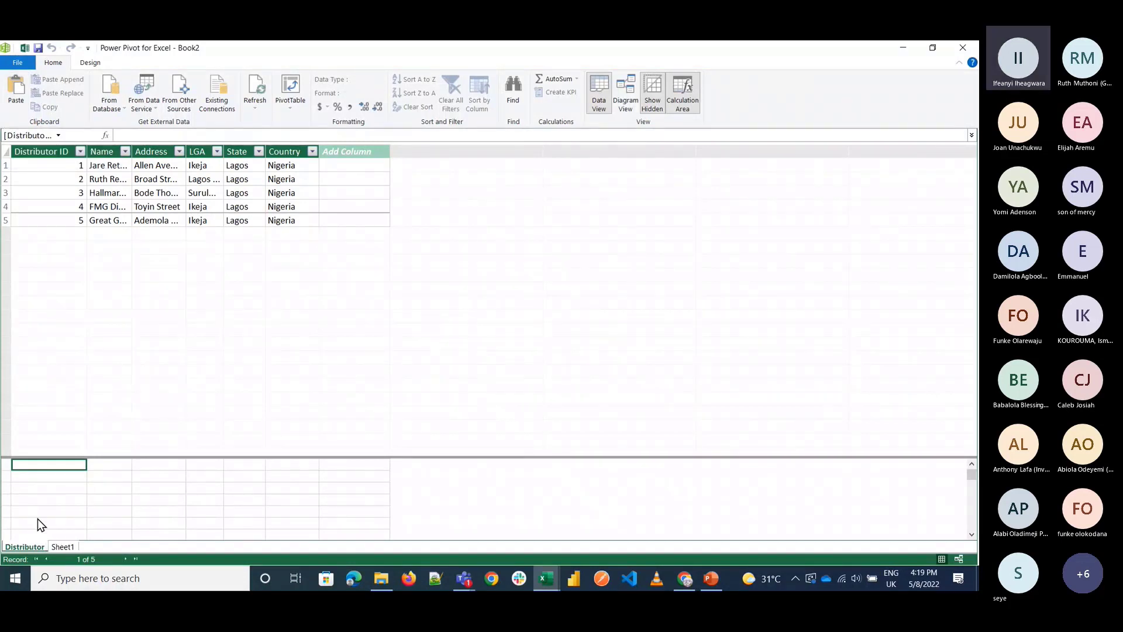
{"action": "left_click", "coordinate": [64, 548]}
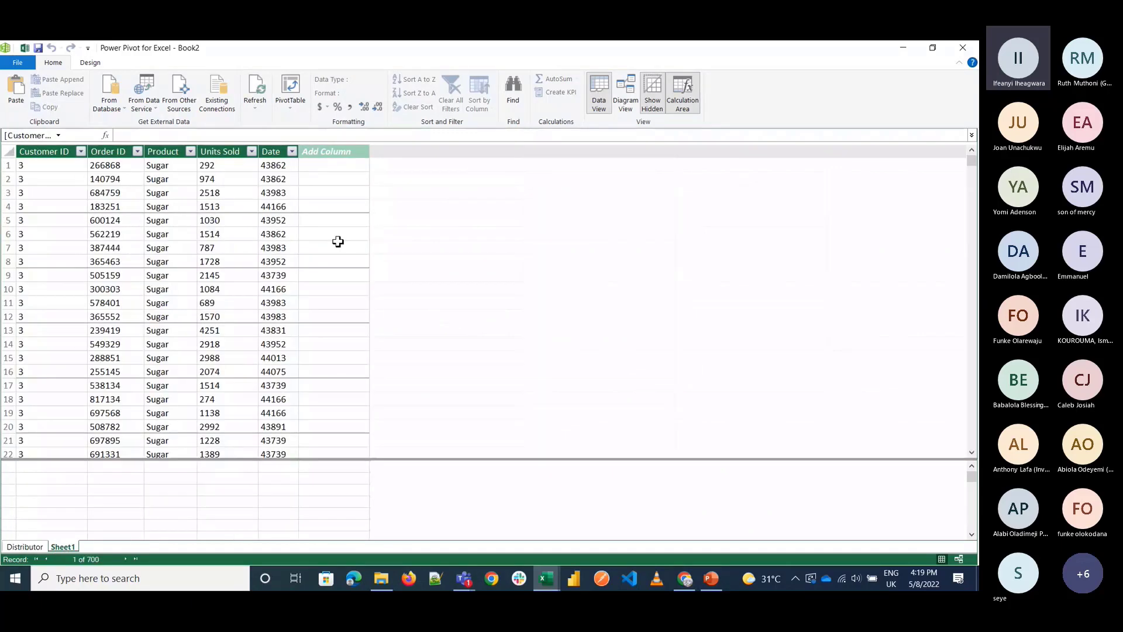
Step: Try to rename the Sheet1 table as Orders directly in the data model, and return to the workbook
{"action": "double_click", "coordinate": [64, 549]}
{"action": "type", "text": "Orders"}
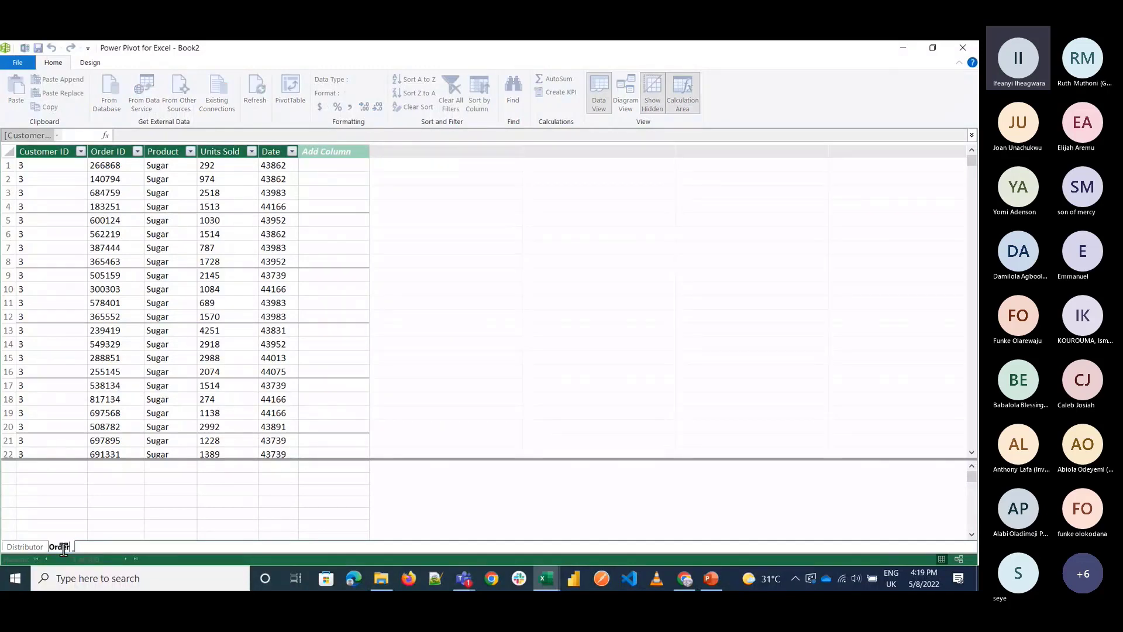
{"action": "key", "text": "Return"}
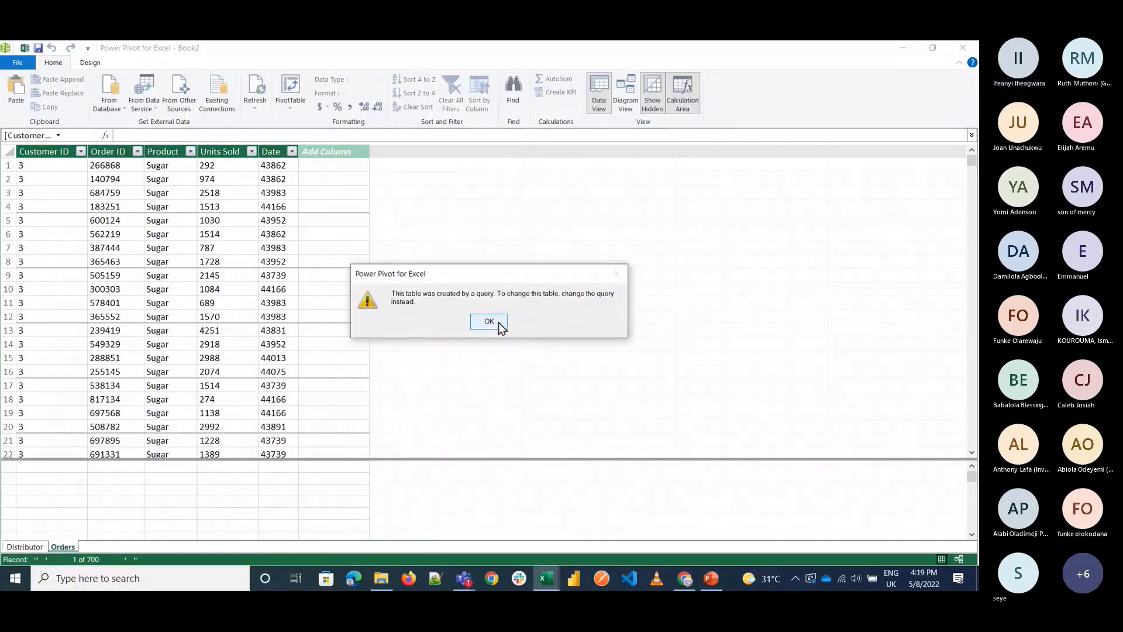
{"action": "left_click", "coordinate": [489, 322]}
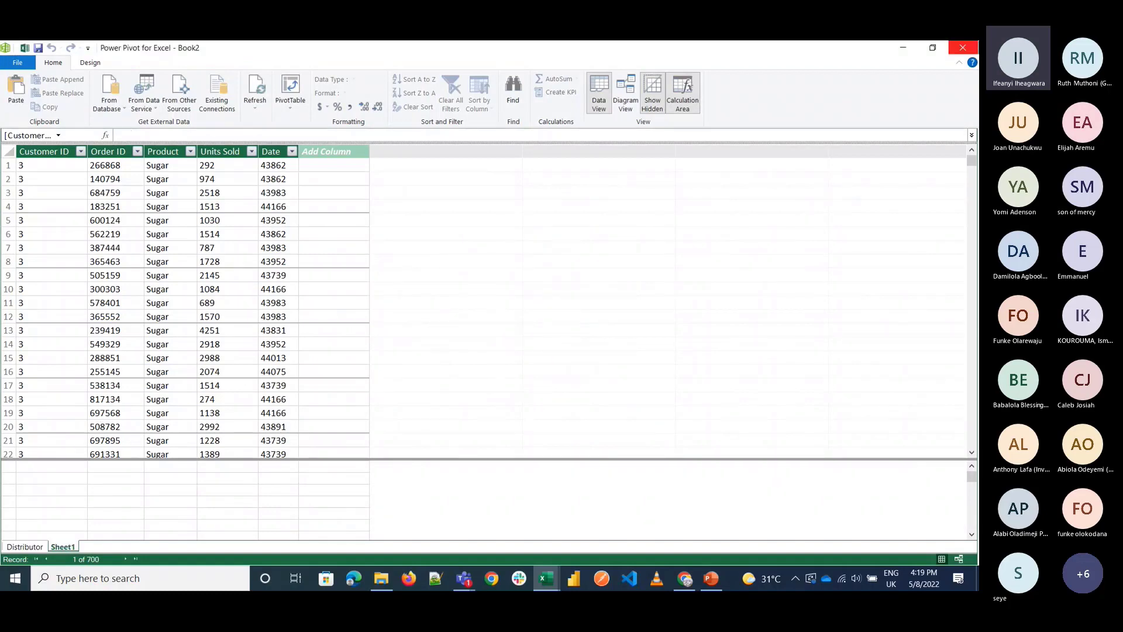
{"action": "left_click", "coordinate": [963, 47]}
Step: Open the Sheet1 query for editing and rename it as Orders, accepting that its Data Model table is recreated
{"action": "right_click", "coordinate": [833, 297]}
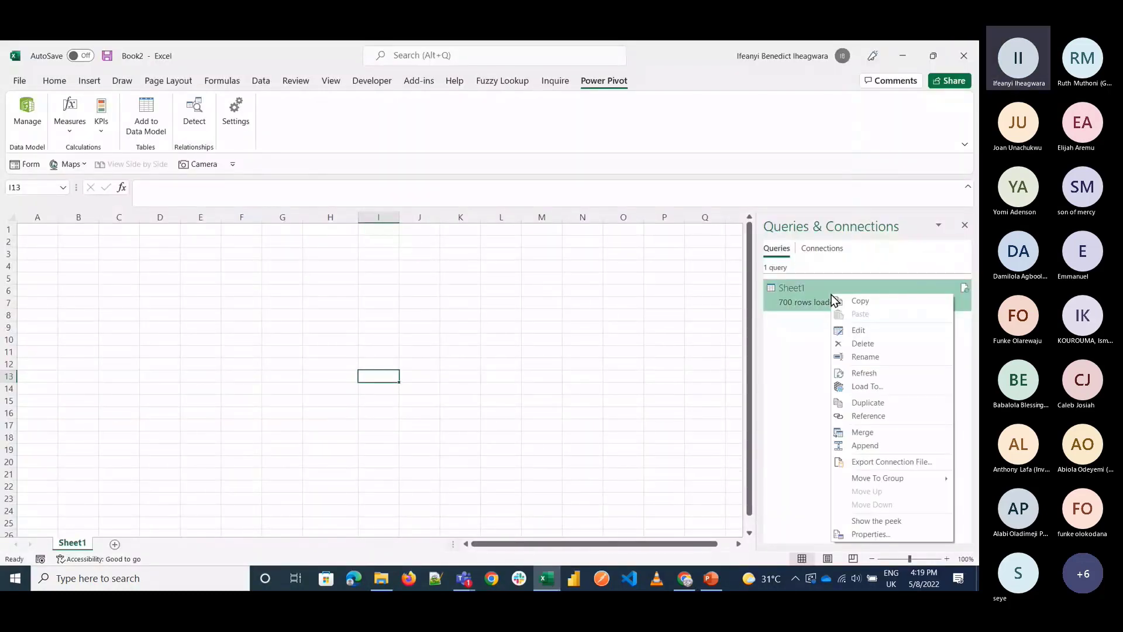
{"action": "left_click", "coordinate": [865, 332]}
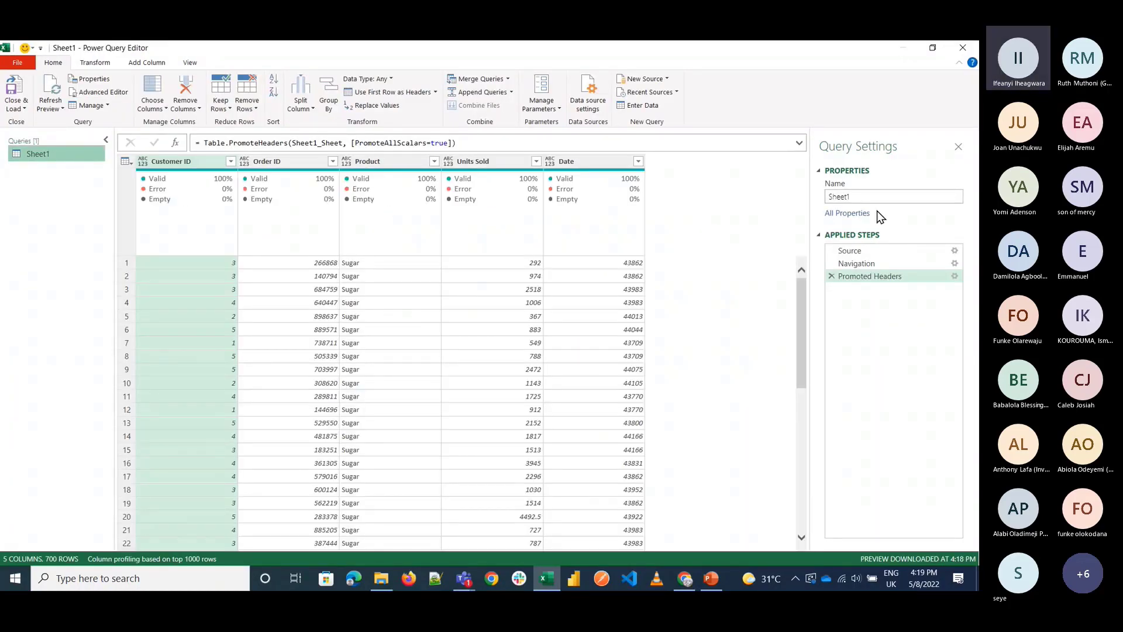
{"action": "left_click", "coordinate": [868, 197]}
{"action": "key", "text": "BackSpace"}
{"action": "key", "text": "BackSpace"}
{"action": "key", "text": "BackSpace"}
{"action": "key", "text": "BackSpace"}
{"action": "key", "text": "BackSpace"}
{"action": "key", "text": "BackSpace"}
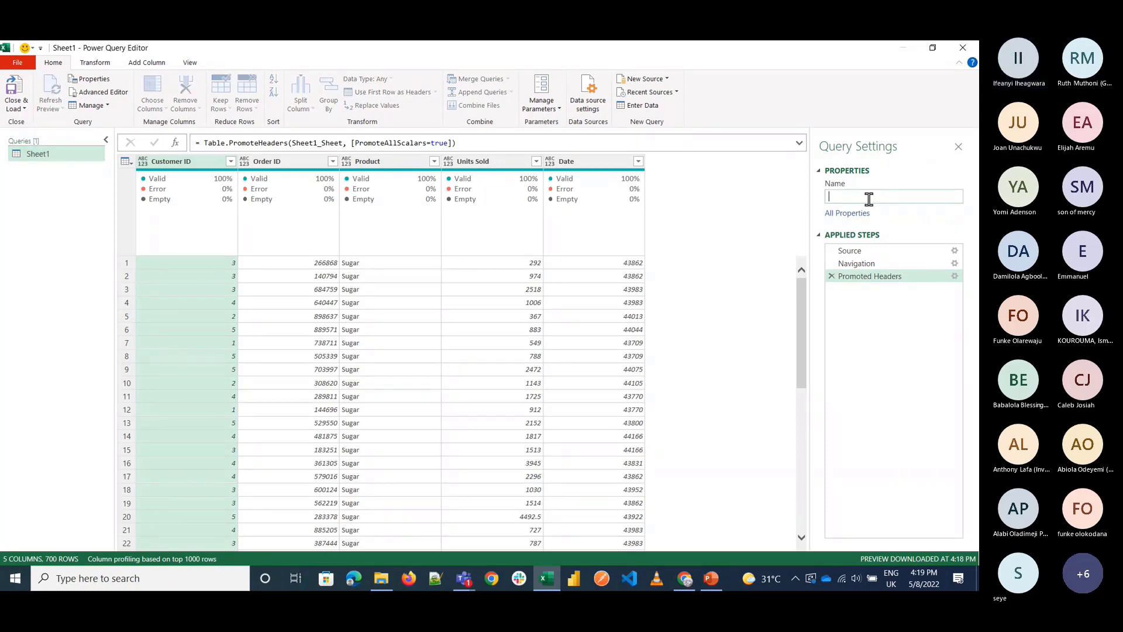
{"action": "type", "text": "Orders"}
{"action": "key", "text": "Return"}
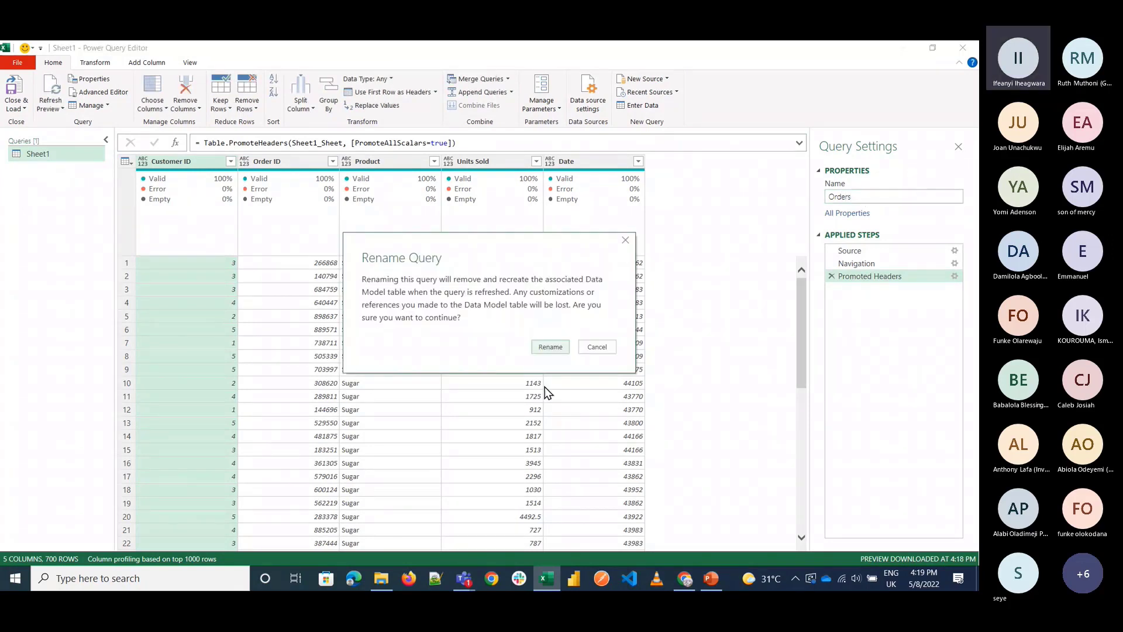
{"action": "left_click", "coordinate": [550, 347]}
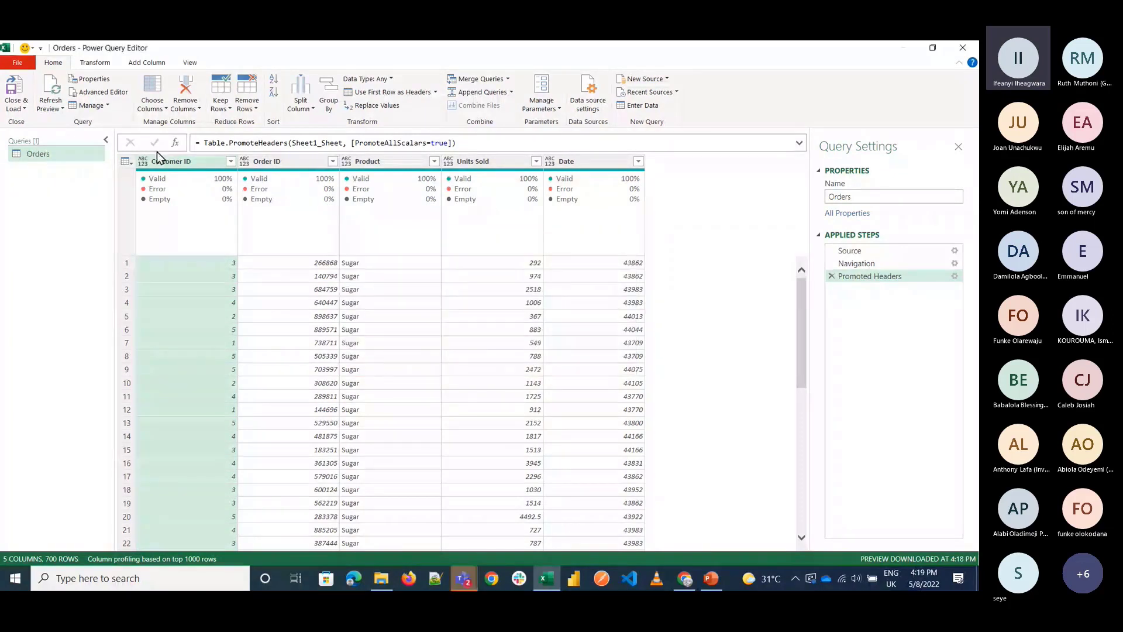
Step: Close the Power Query Editor and keep the changes made to the Orders query
{"action": "left_click", "coordinate": [17, 108]}
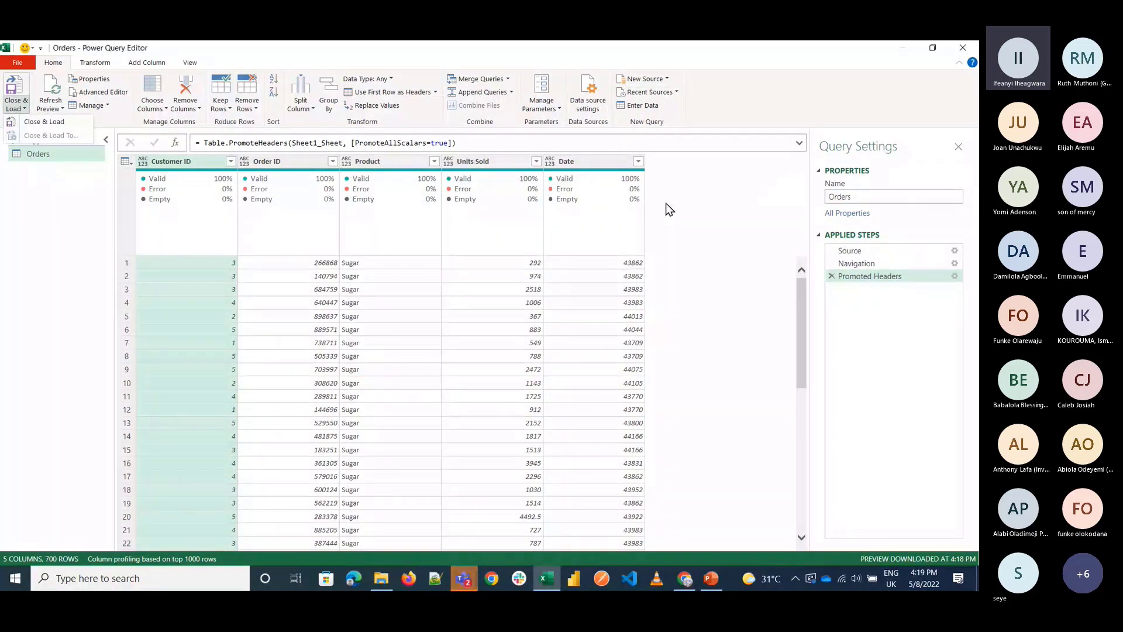
{"action": "left_click", "coordinate": [963, 48]}
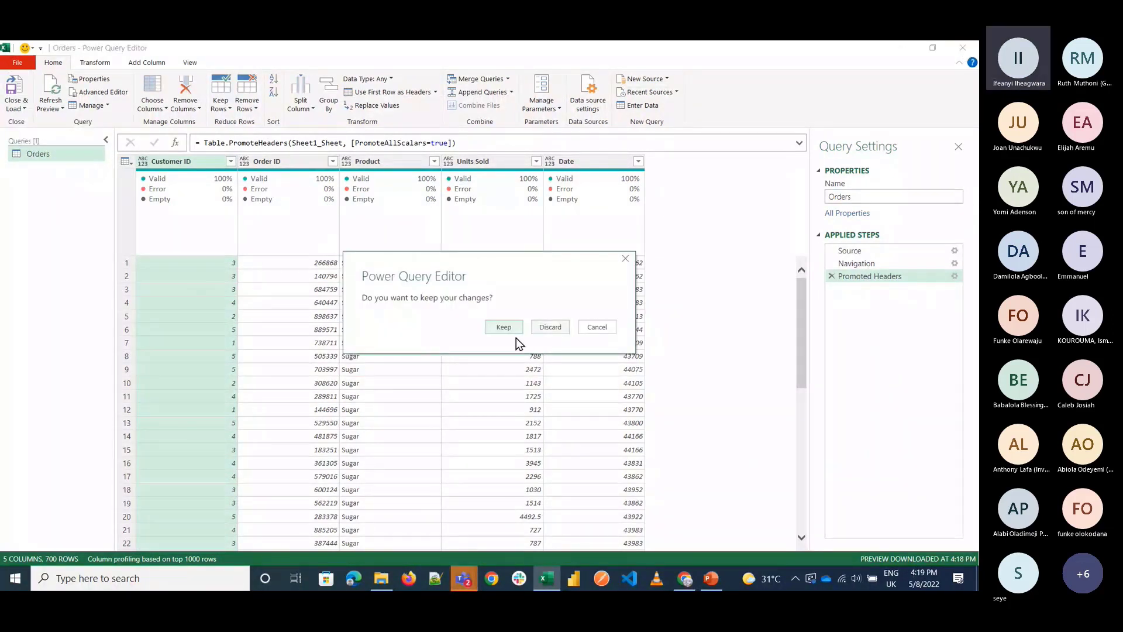
{"action": "left_click", "coordinate": [504, 327]}
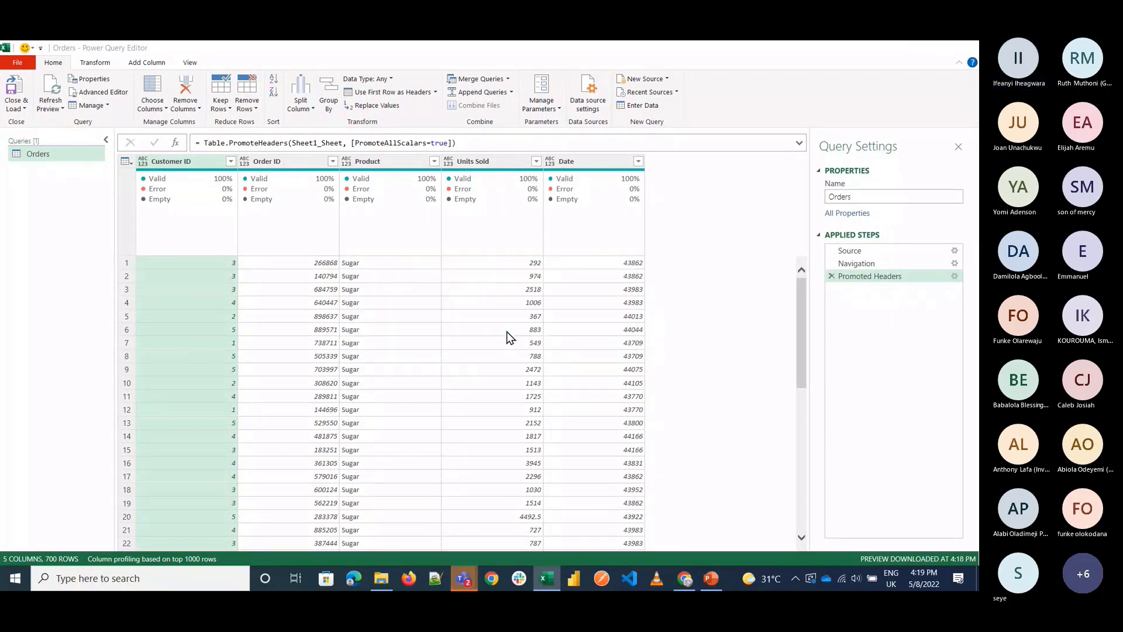
Step: Reopen the data model and choose Product.xlsx from the Power Pivot Webinar folder as an Excel file source in the Table Import Wizard
{"action": "left_click", "coordinate": [28, 120]}
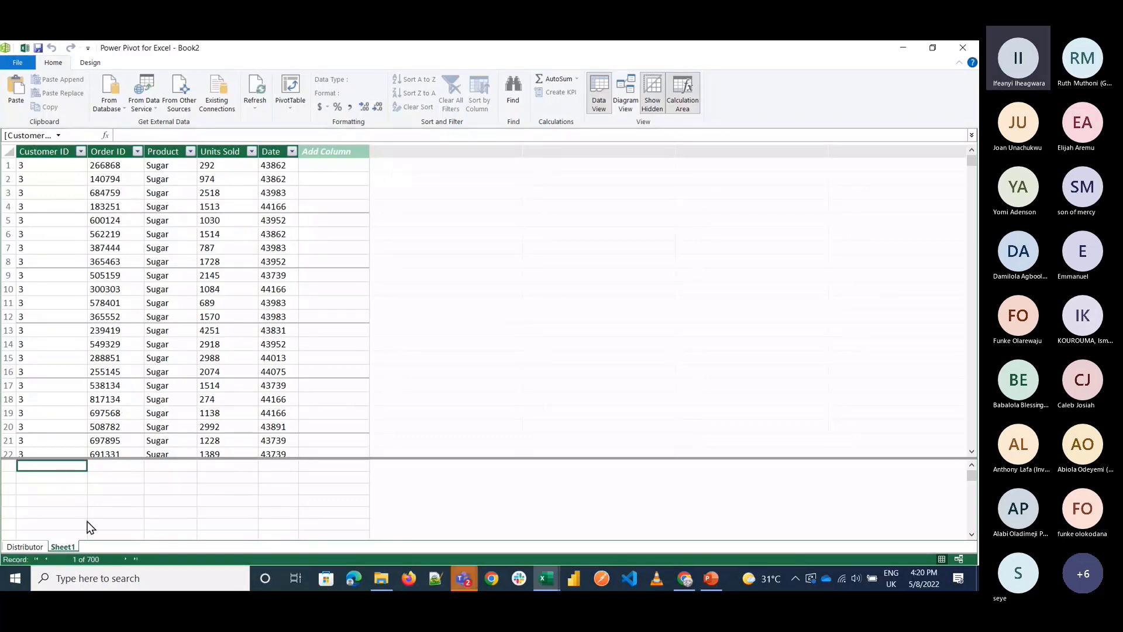
{"action": "left_click", "coordinate": [91, 514]}
{"action": "left_click", "coordinate": [180, 105]}
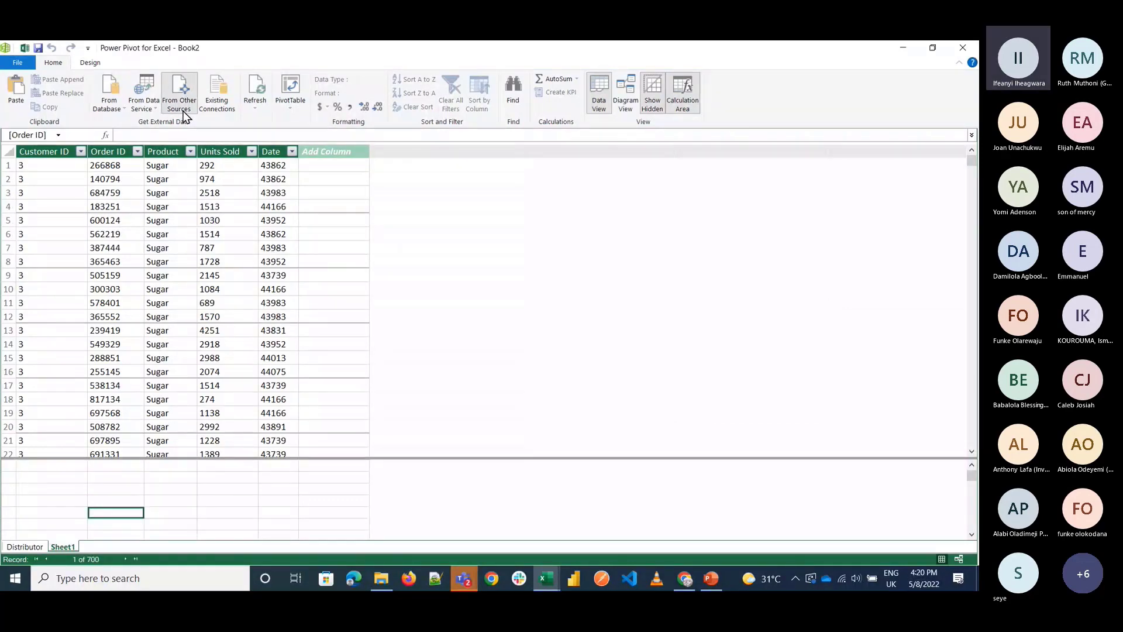
{"action": "scroll", "coordinate": [386, 410], "scroll_direction": "down", "scroll_amount": 10}
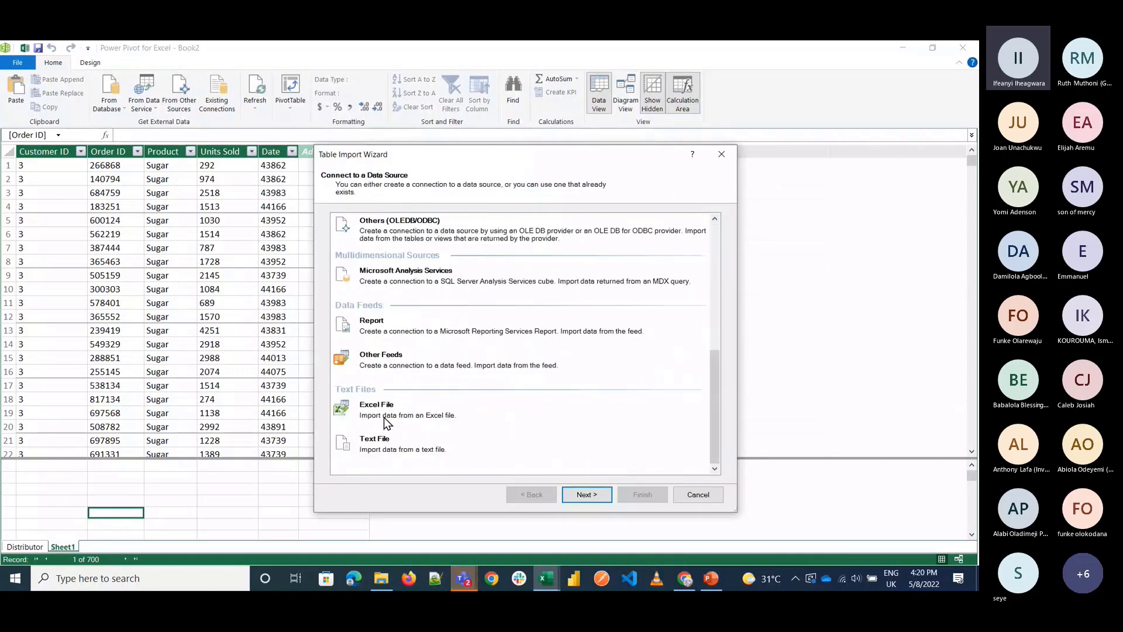
{"action": "left_click", "coordinate": [380, 410]}
{"action": "left_click", "coordinate": [609, 493]}
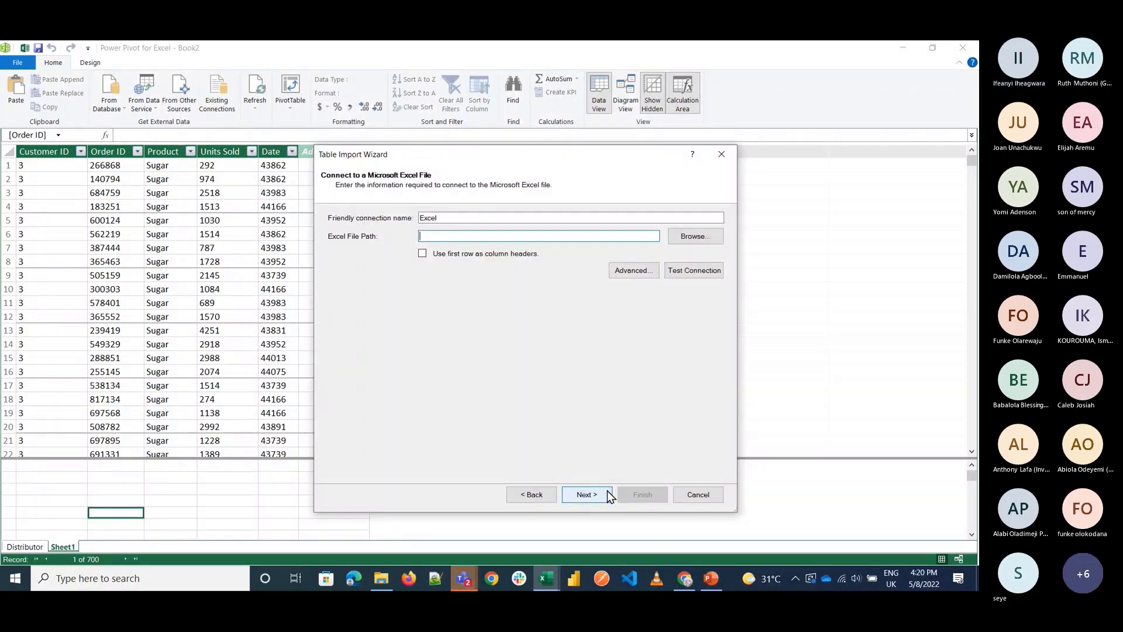
{"action": "left_click", "coordinate": [691, 241]}
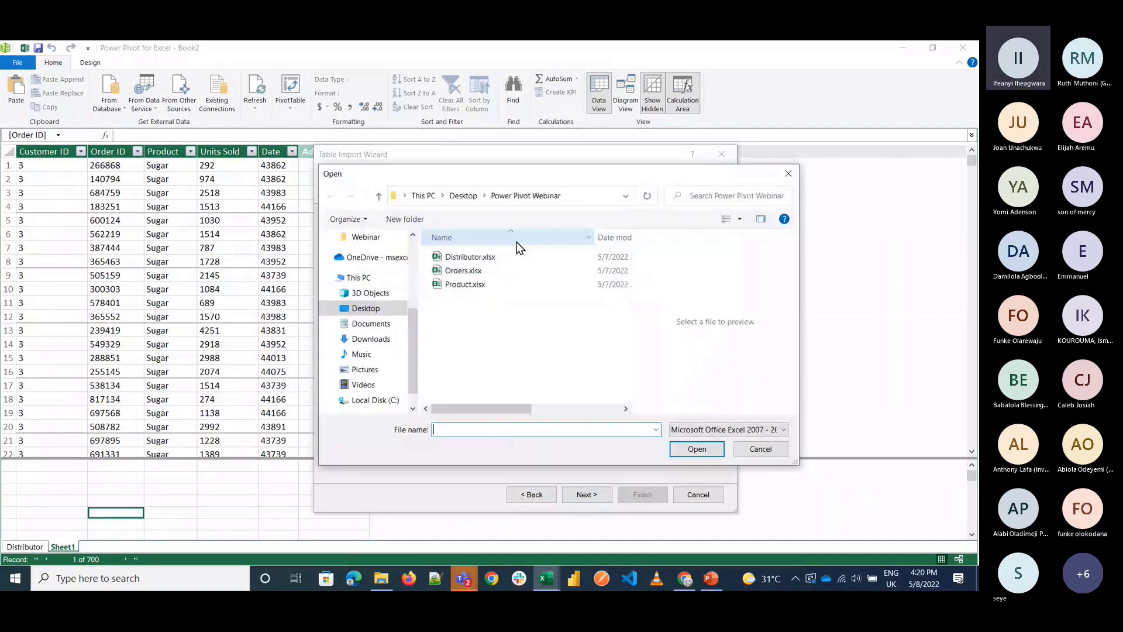
{"action": "left_click", "coordinate": [479, 284]}
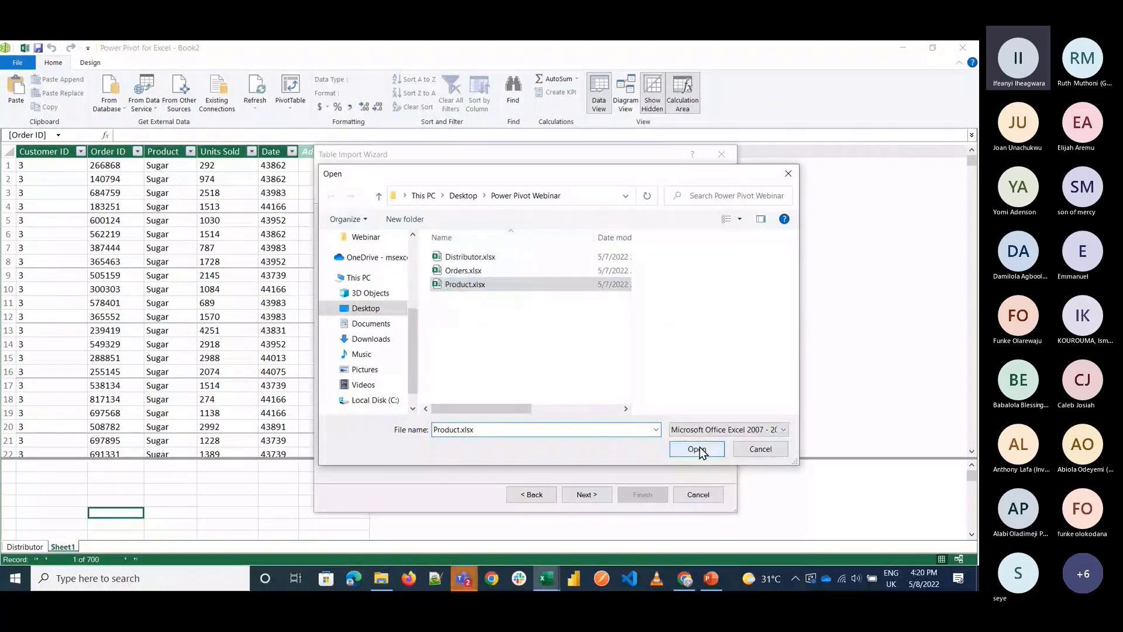
{"action": "left_click", "coordinate": [697, 449]}
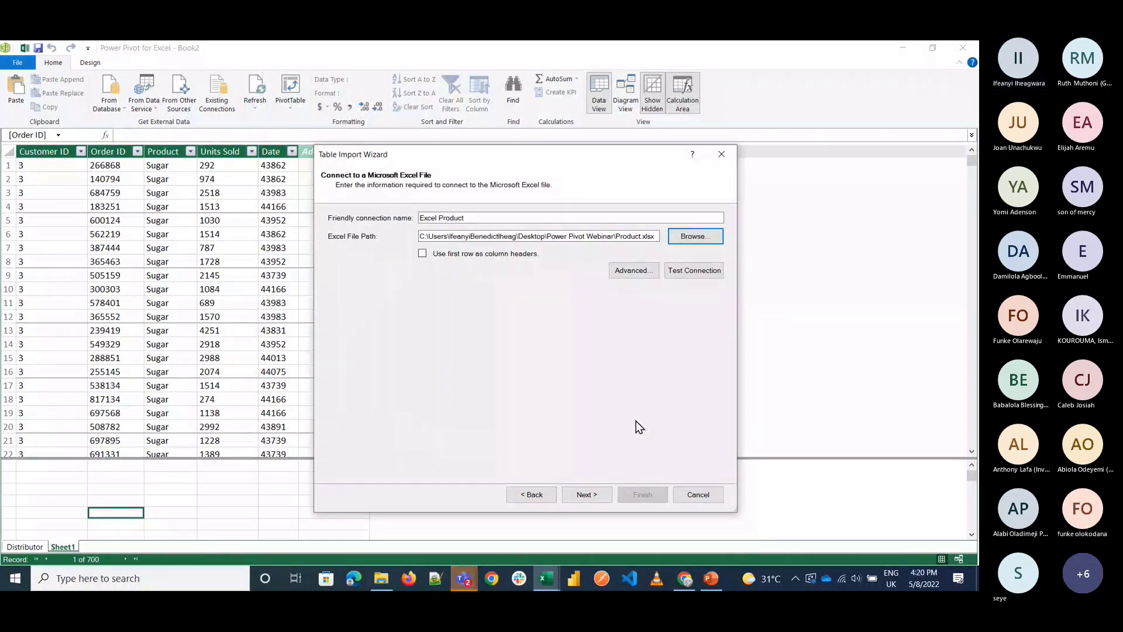
Step: Use the first row as column headers, preview the Product$ table, and import it into the data model
{"action": "left_click", "coordinate": [422, 254]}
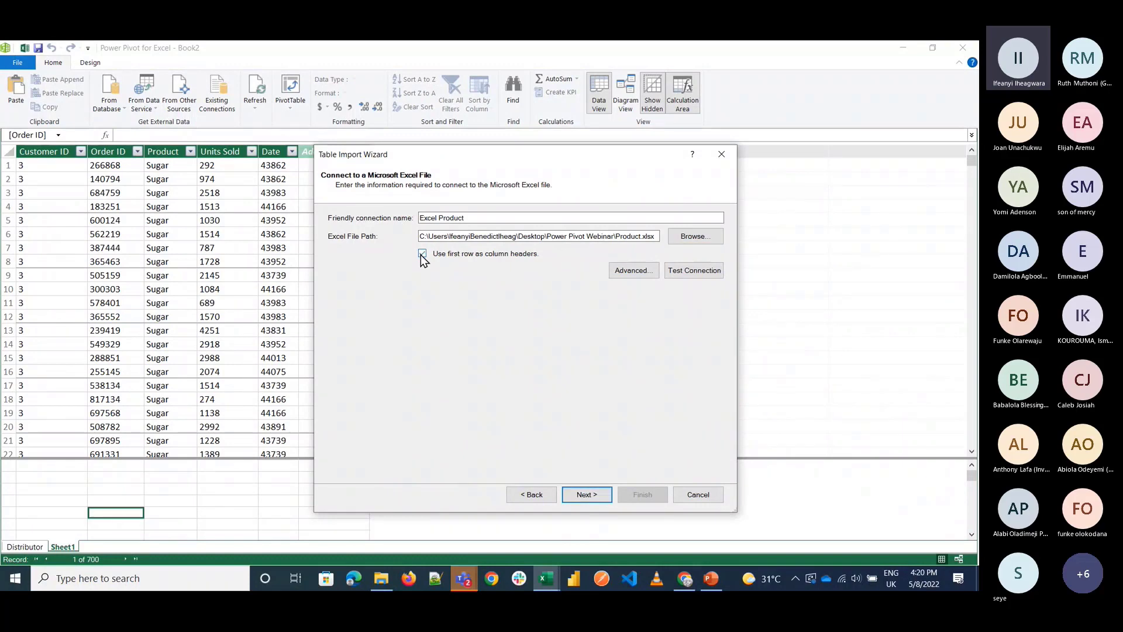
{"action": "left_click", "coordinate": [608, 497]}
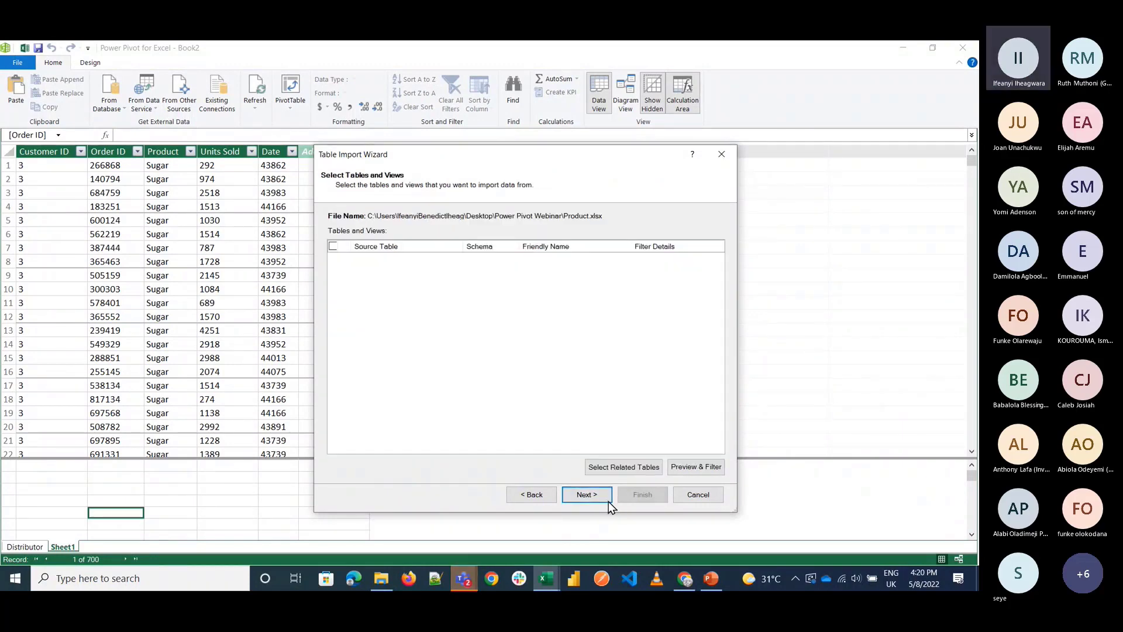
{"action": "left_click", "coordinate": [704, 465]}
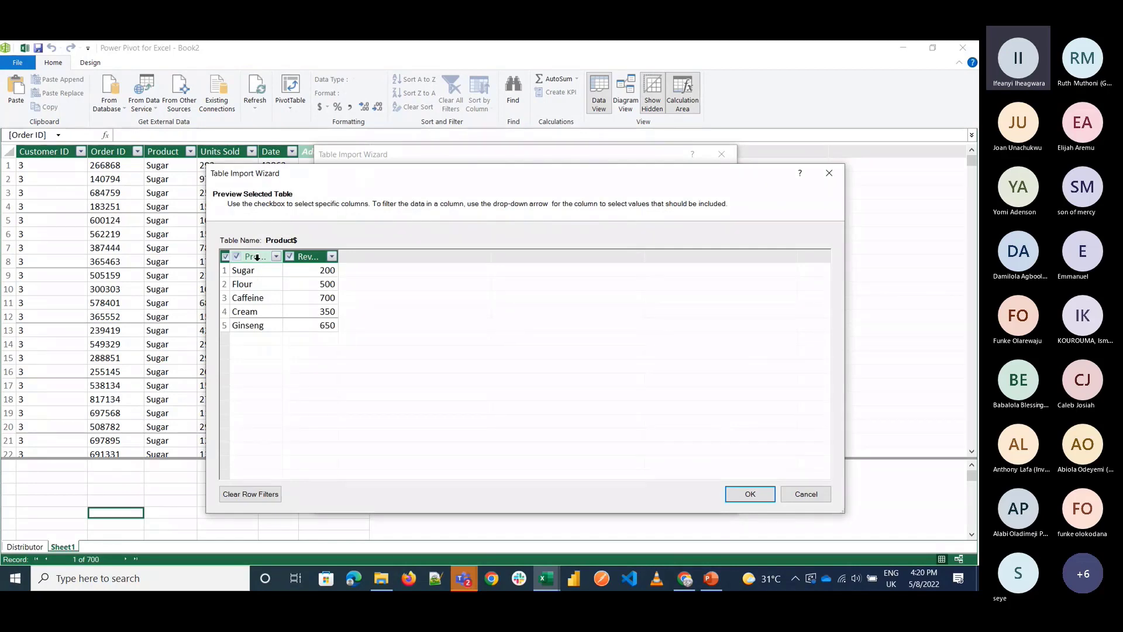
{"action": "left_click", "coordinate": [751, 494]}
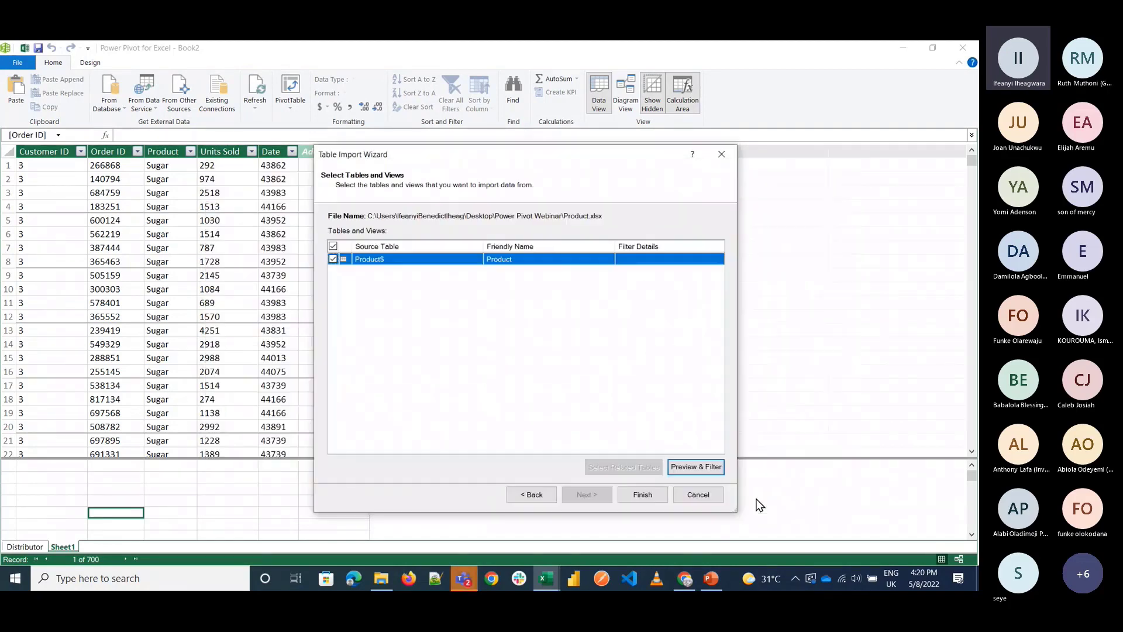
{"action": "left_click", "coordinate": [636, 496]}
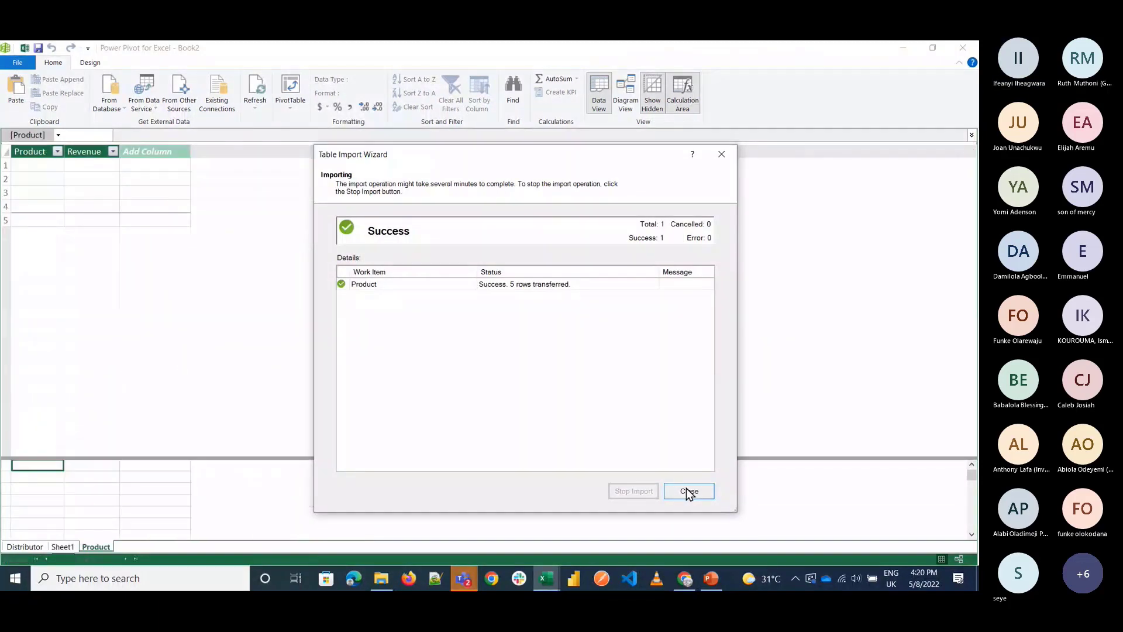
{"action": "left_click", "coordinate": [687, 490]}
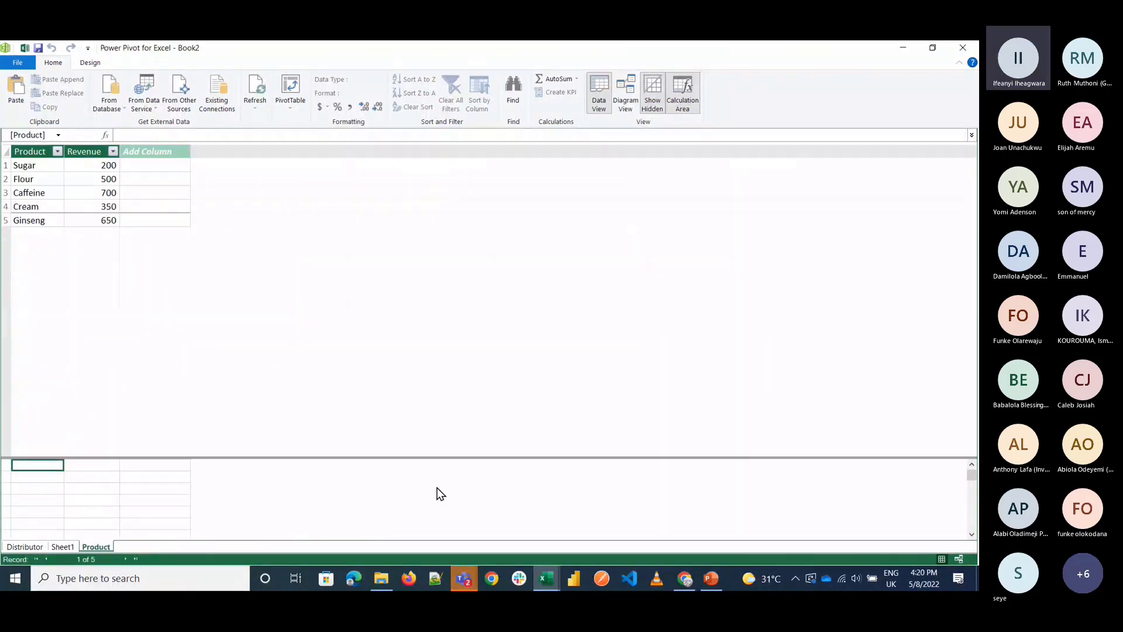
Step: Look through the Distributor, Sheet1 and Product tables in the data model
{"action": "left_click", "coordinate": [36, 550]}
{"action": "left_click", "coordinate": [68, 549]}
{"action": "left_click", "coordinate": [86, 548]}
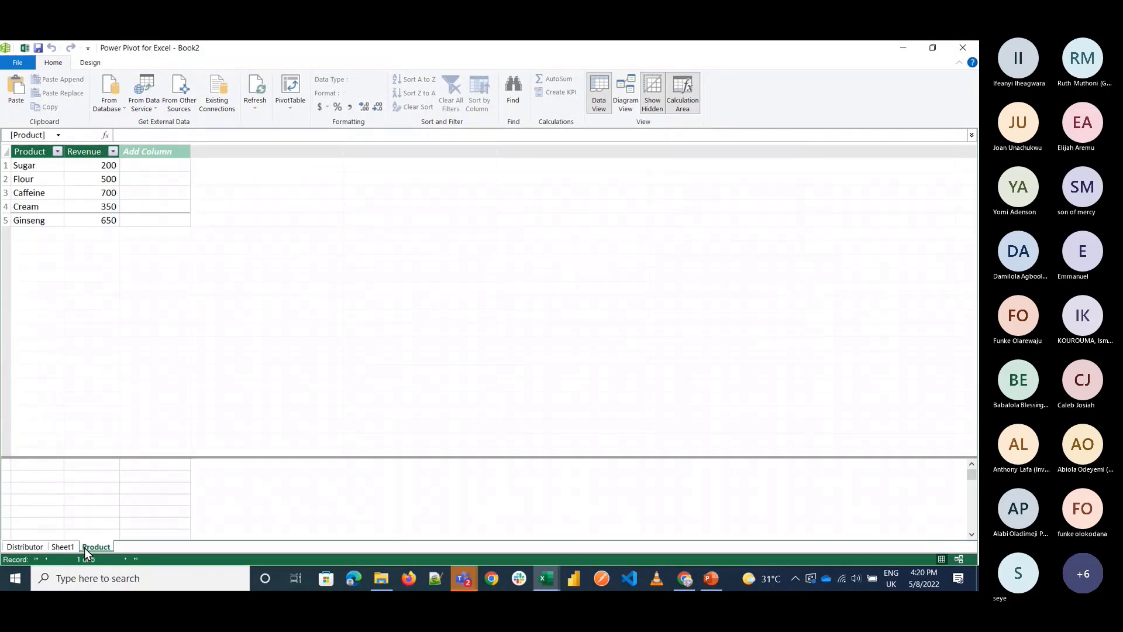
Step: Review the Distributor table and the Sheet1 orders table in the data model
{"action": "left_click", "coordinate": [21, 544]}
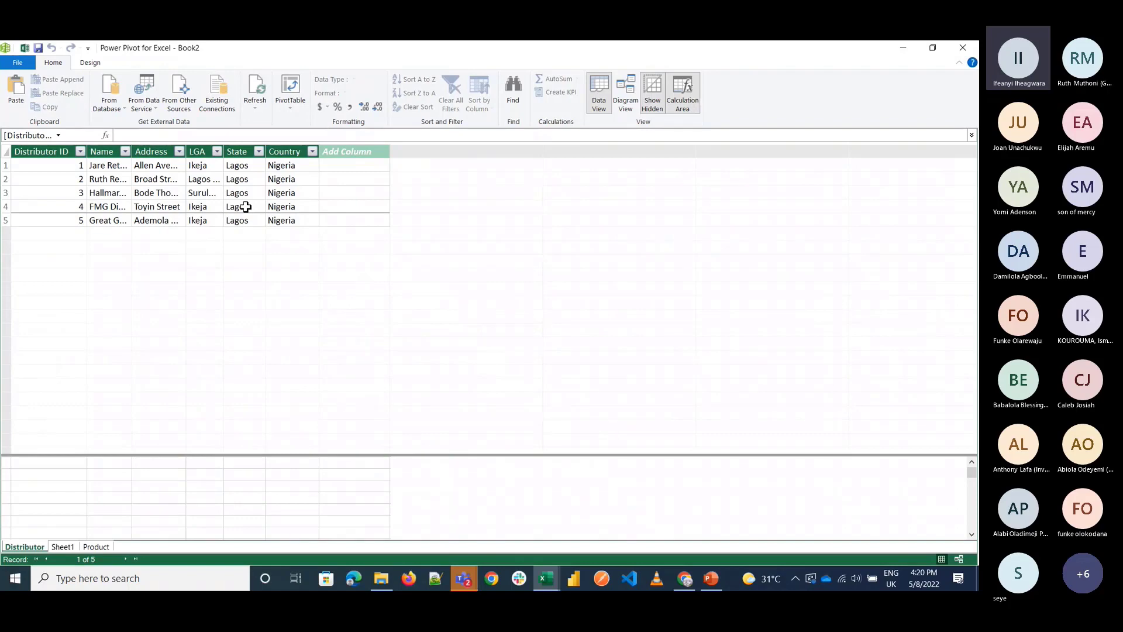
{"action": "left_click", "coordinate": [72, 547]}
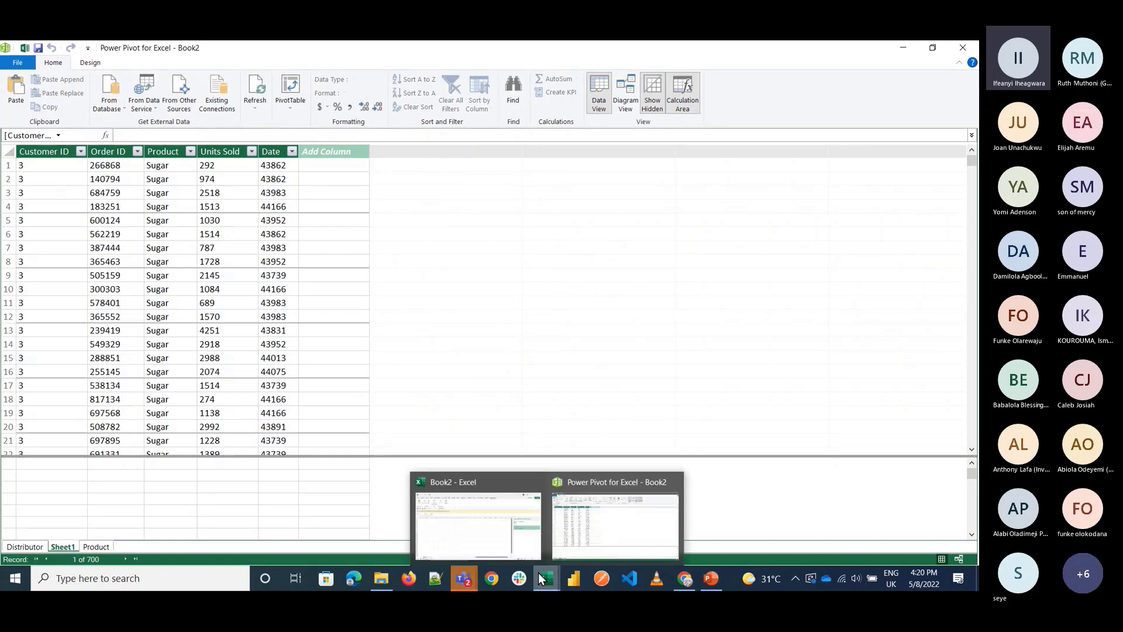
Step: Switch to the Teams meeting and read back through the earlier messages in the meeting chat
{"action": "left_click", "coordinate": [517, 496]}
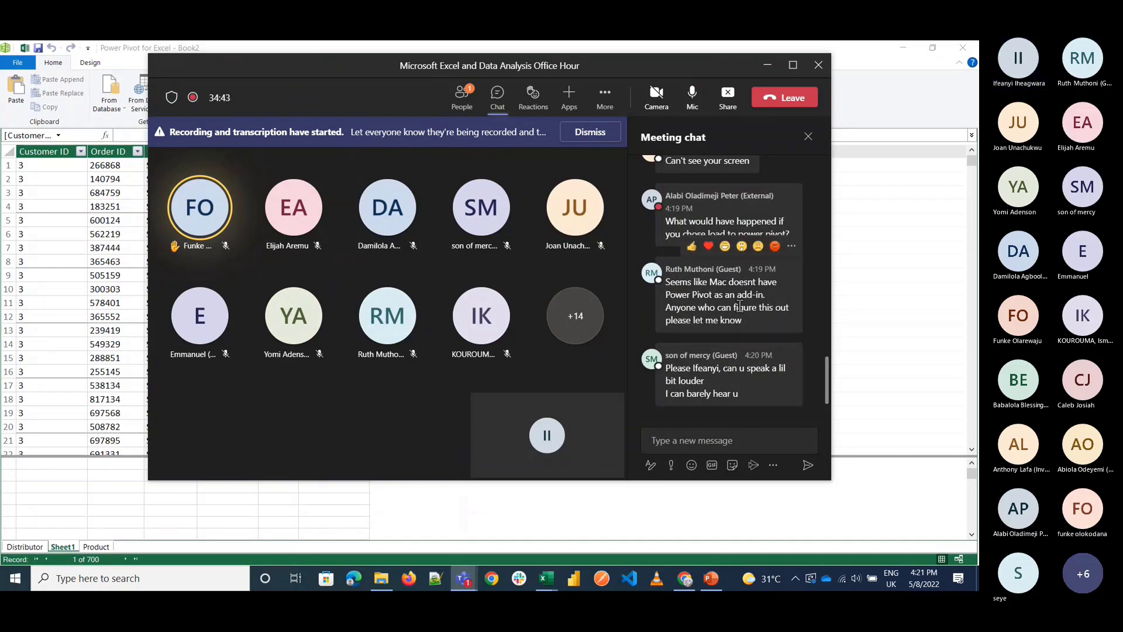
{"action": "scroll", "coordinate": [721, 221], "scroll_direction": "up", "scroll_amount": 1}
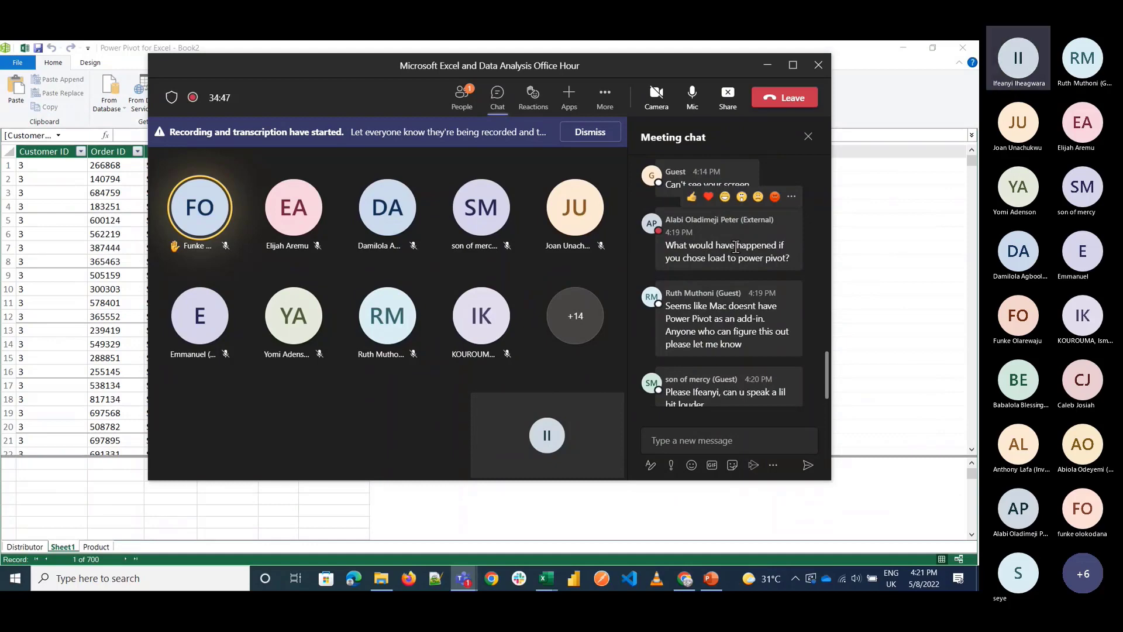
{"action": "scroll", "coordinate": [736, 247], "scroll_direction": "up", "scroll_amount": 3}
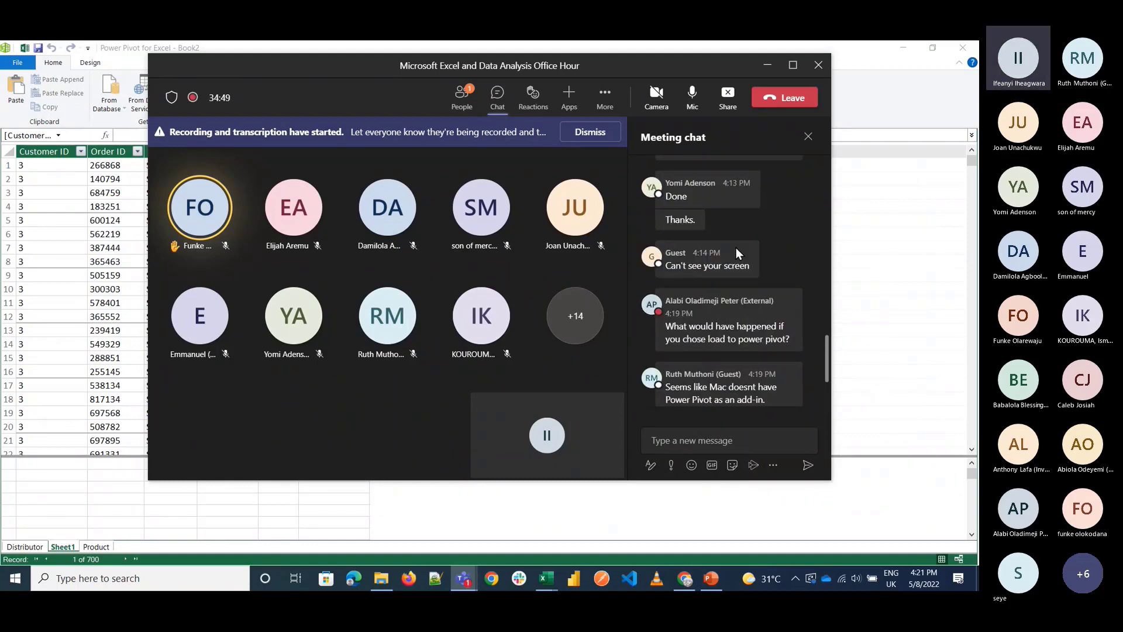
{"action": "scroll", "coordinate": [736, 248], "scroll_direction": "up", "scroll_amount": 2}
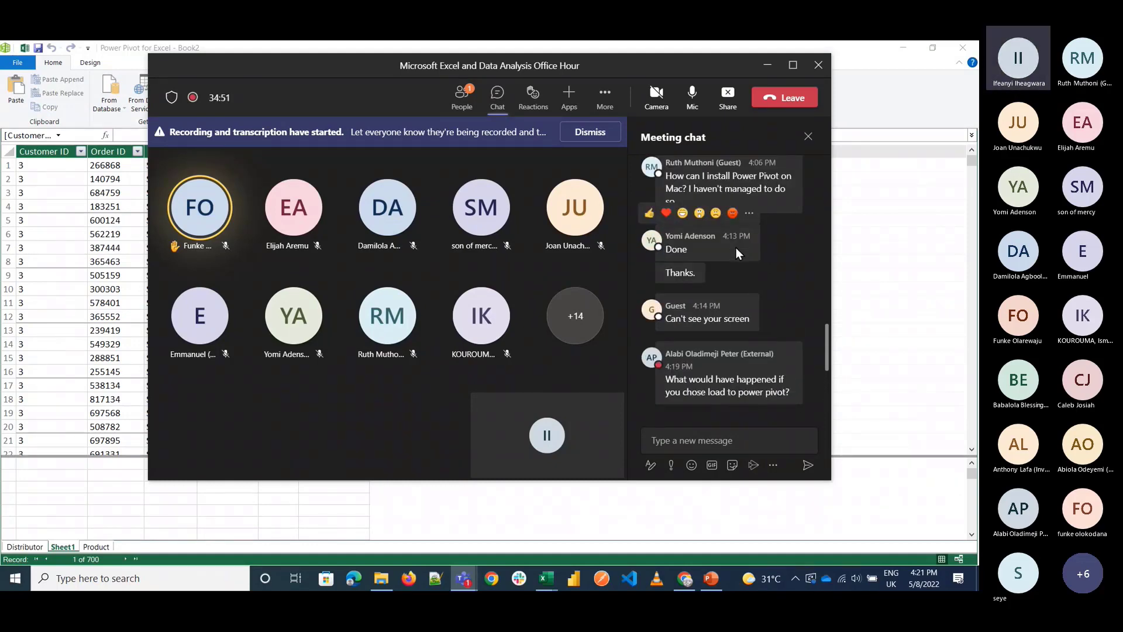
Step: Lower the raised hand of the first guest in the Teams participant list
{"action": "left_click", "coordinate": [462, 101]}
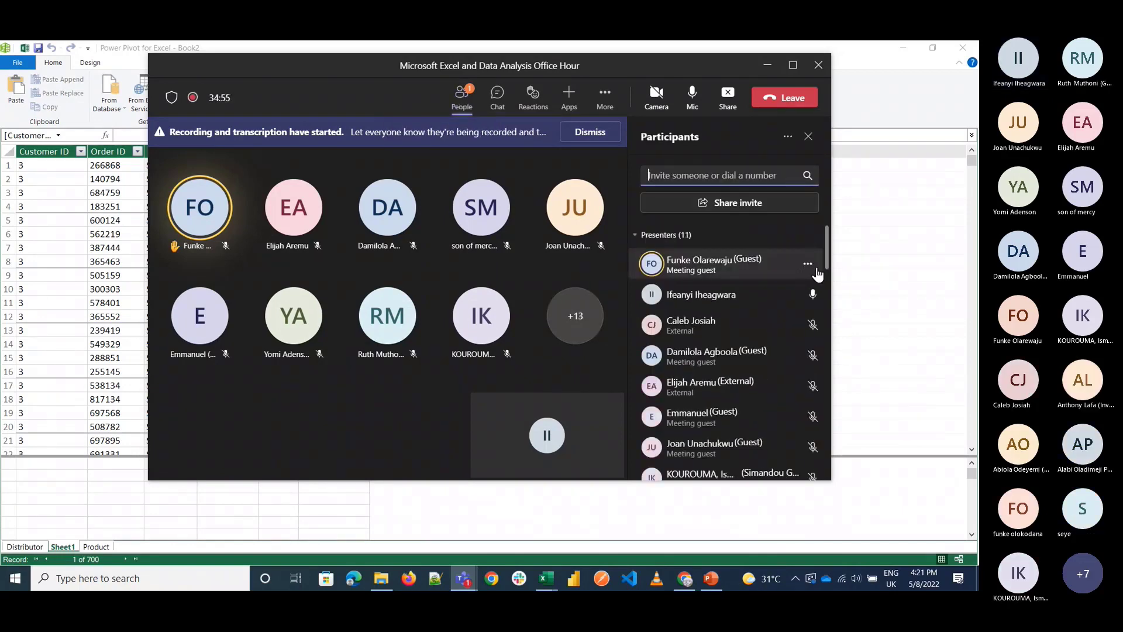
{"action": "left_click", "coordinate": [808, 264]}
{"action": "left_click", "coordinate": [777, 372]}
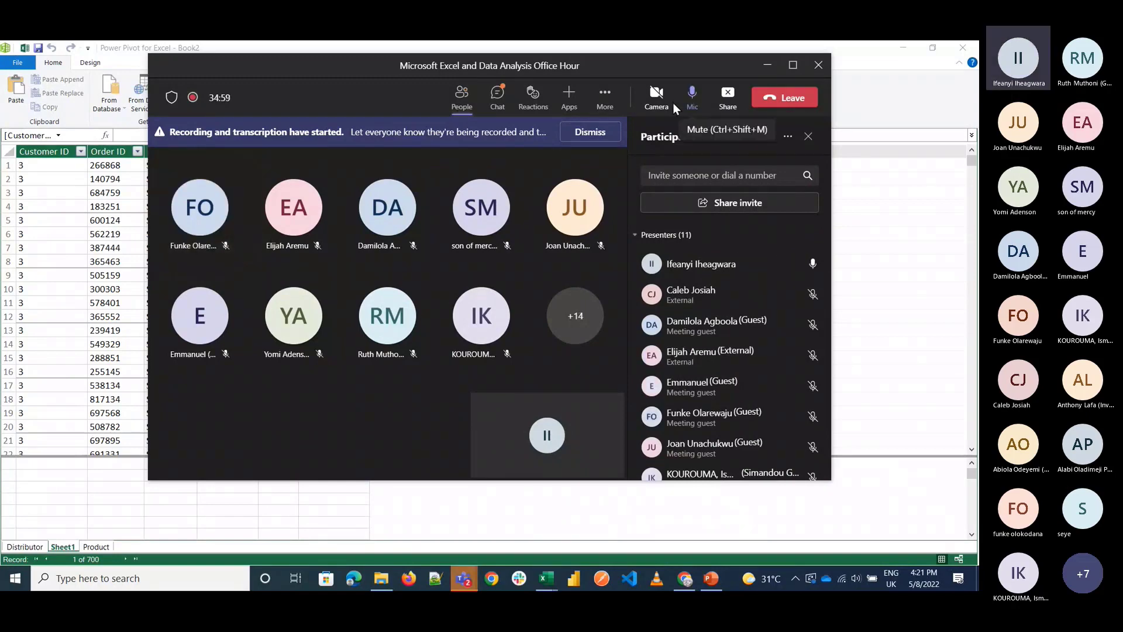
Step: Read the newest message in the meeting chat and minimise the Teams meeting window
{"action": "left_click", "coordinate": [498, 95]}
{"action": "mouse_move", "coordinate": [739, 389]}
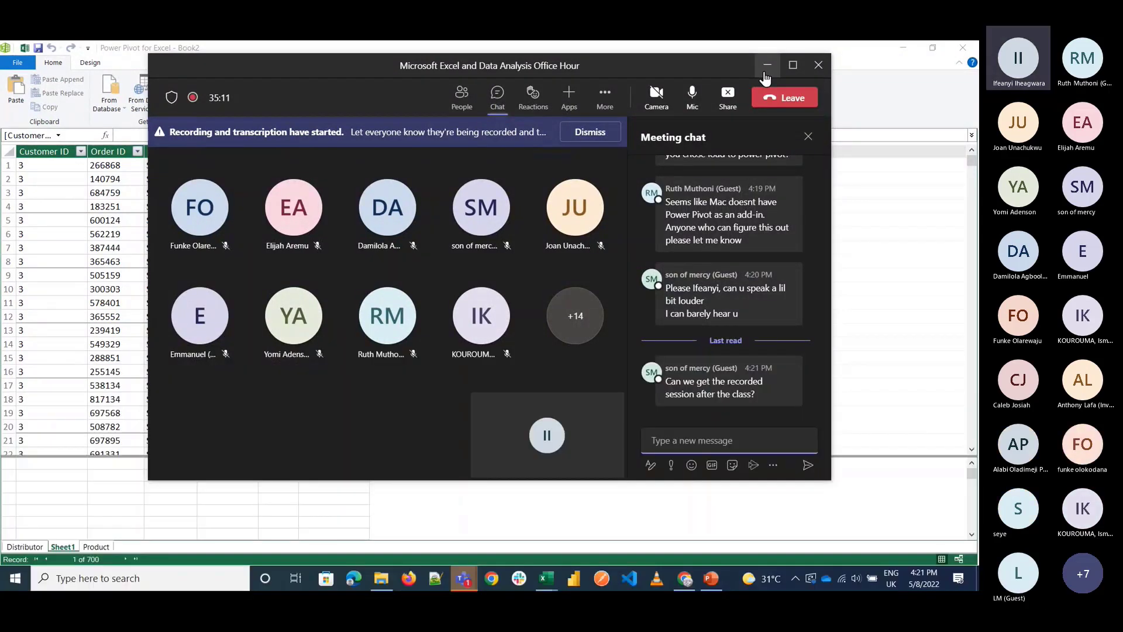
{"action": "left_click", "coordinate": [766, 66]}
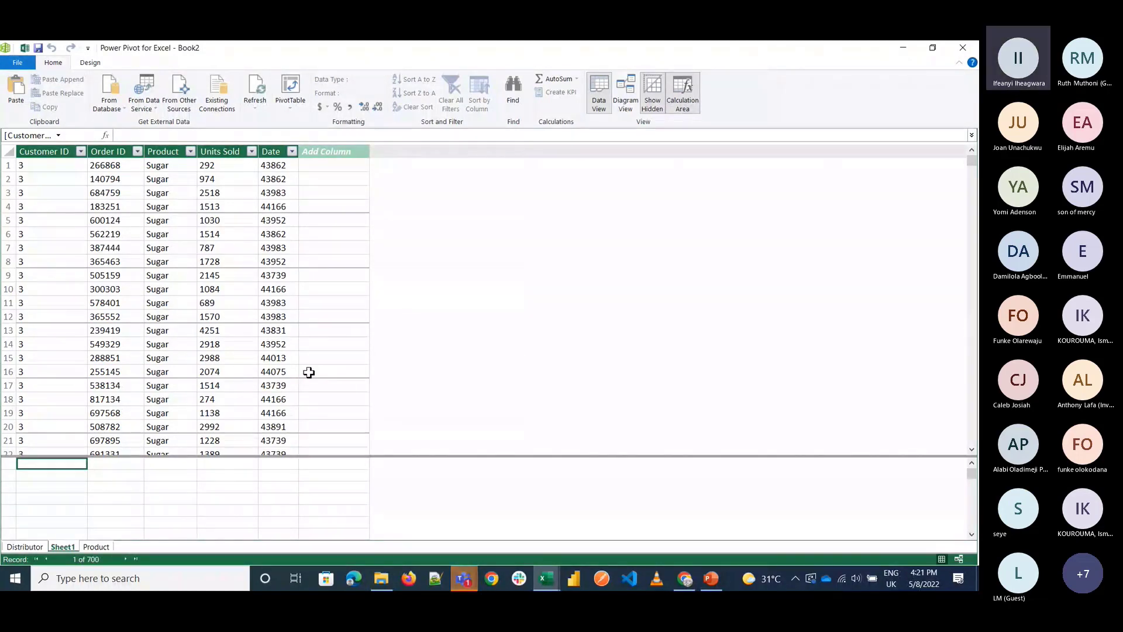
Step: Compare the columns of Sheet1 with those of the Distributor table
{"action": "left_click", "coordinate": [325, 167]}
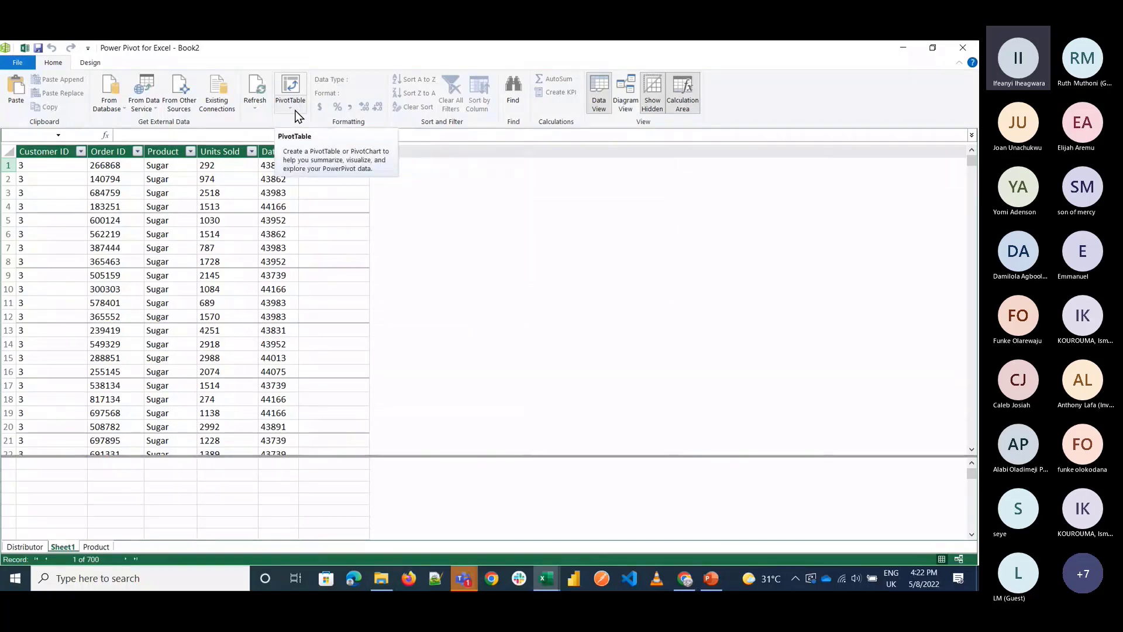
{"action": "left_click", "coordinate": [37, 548]}
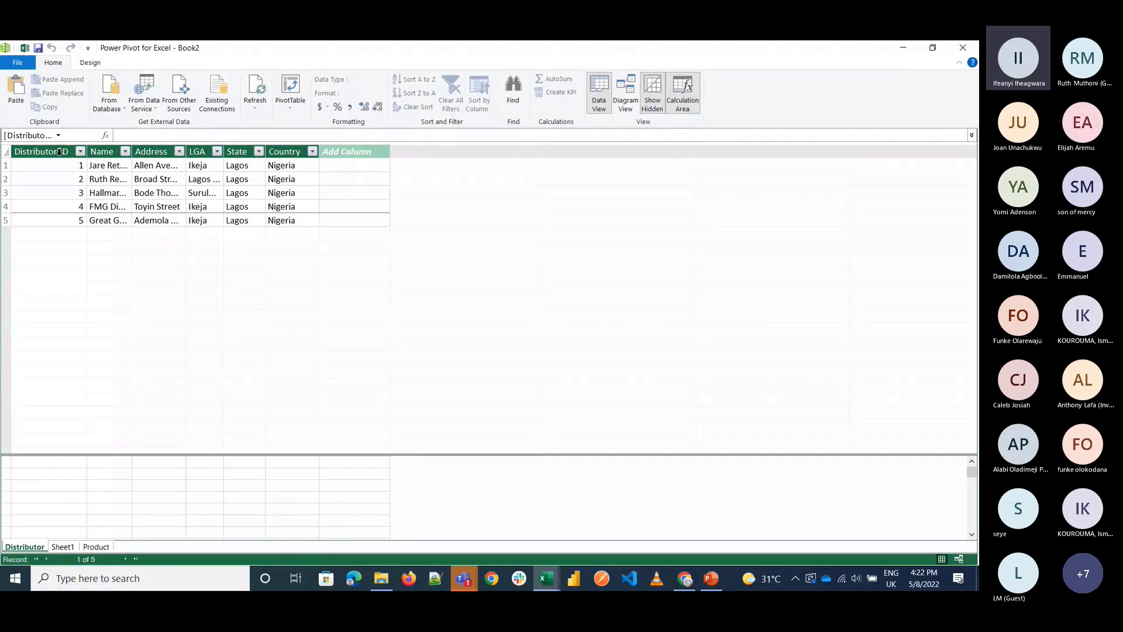
{"action": "left_click", "coordinate": [63, 547]}
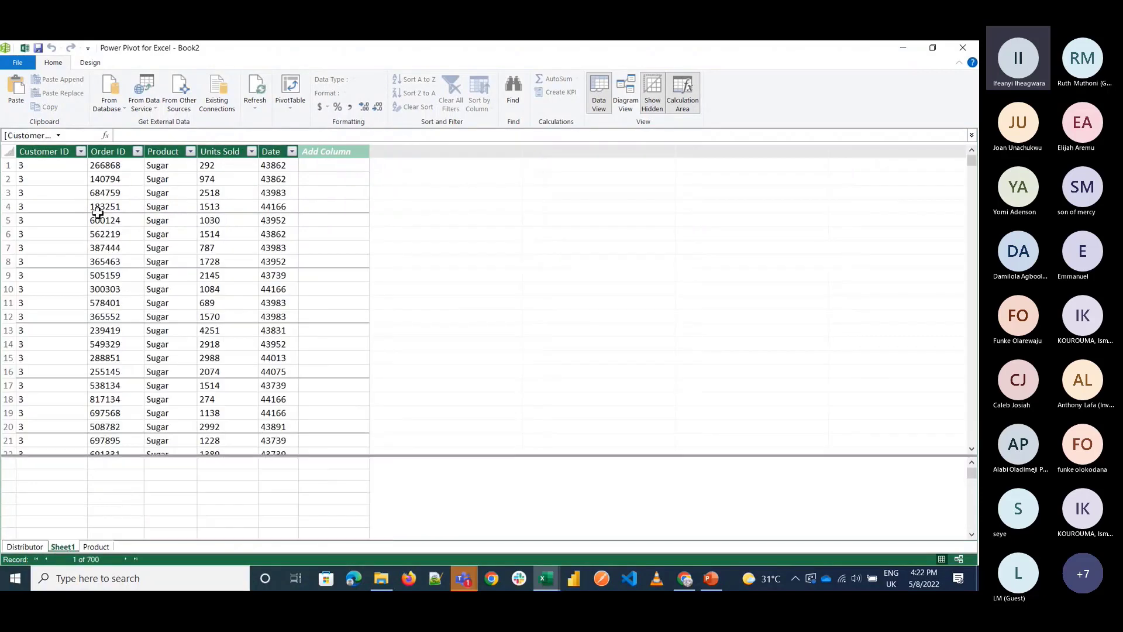
Step: Try to change the data type of Sheet1's Date column to Date directly in the data model
{"action": "left_click", "coordinate": [219, 146]}
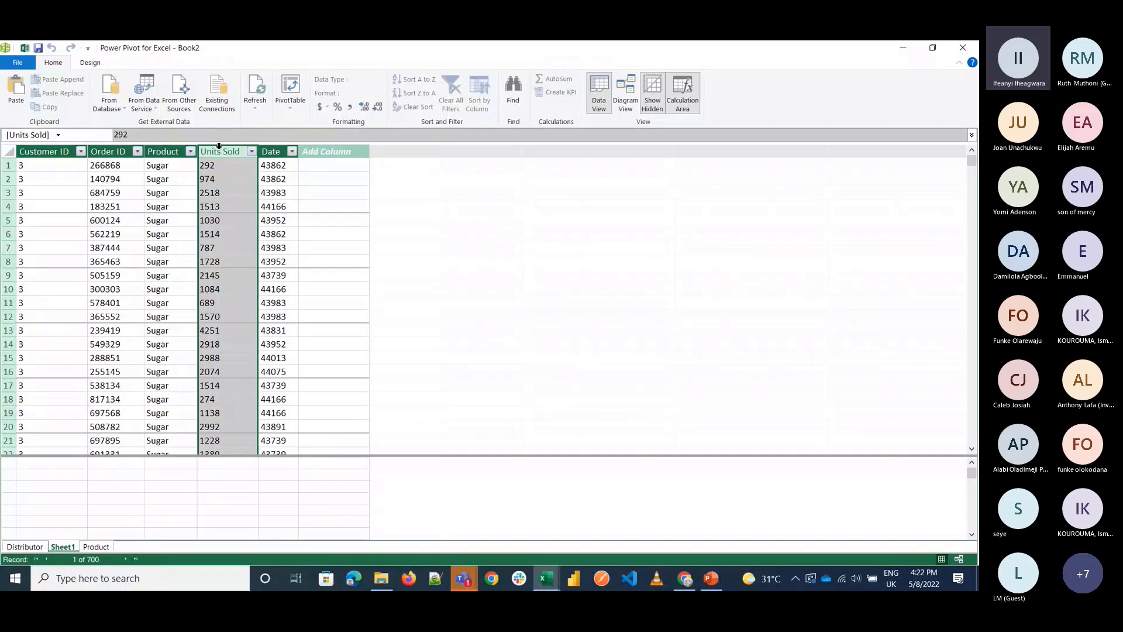
{"action": "left_click", "coordinate": [321, 151]}
{"action": "left_click", "coordinate": [270, 151]}
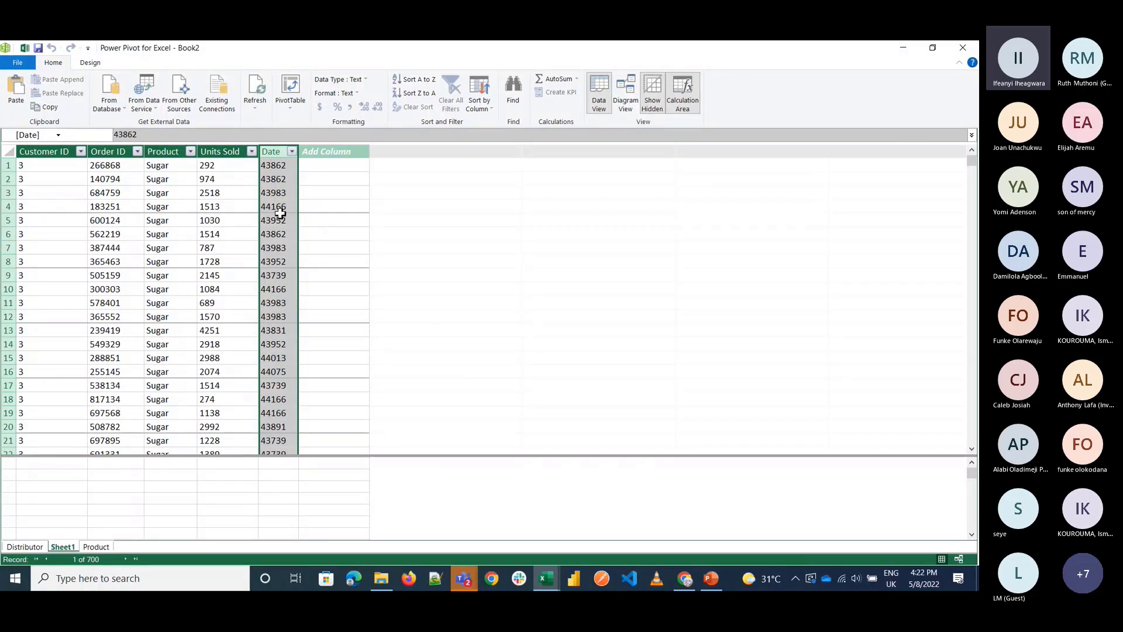
{"action": "left_click", "coordinate": [363, 79]}
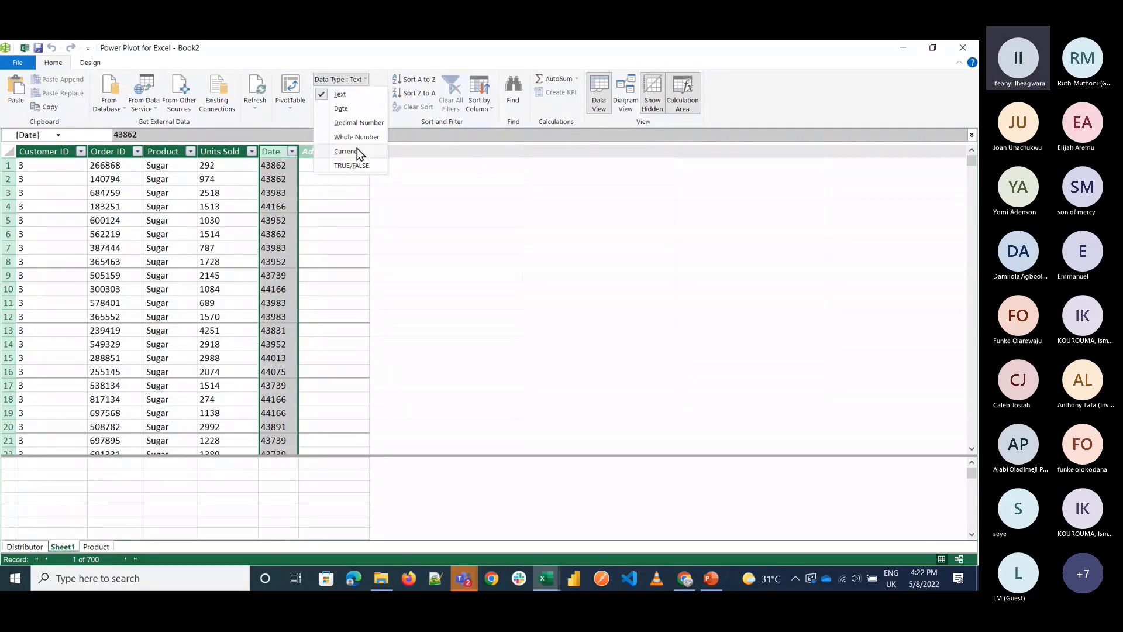
{"action": "left_click", "coordinate": [346, 110]}
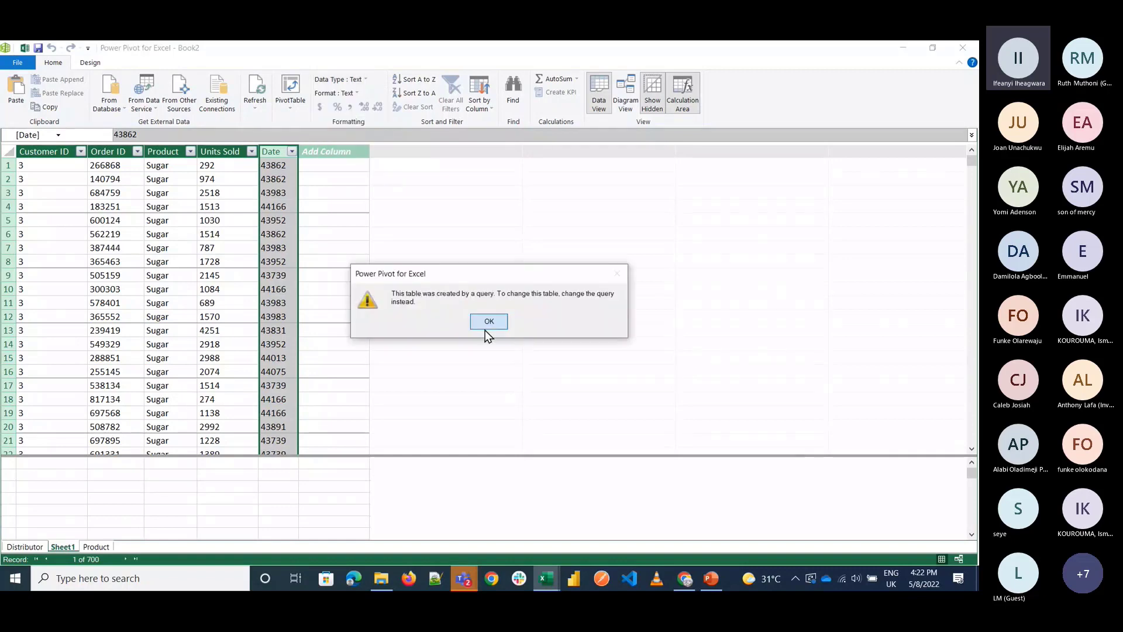
{"action": "left_click", "coordinate": [487, 326]}
Step: Edit the Orders query in Power Query, set the Date column's type to Date, and close and load the query
{"action": "left_click", "coordinate": [963, 47]}
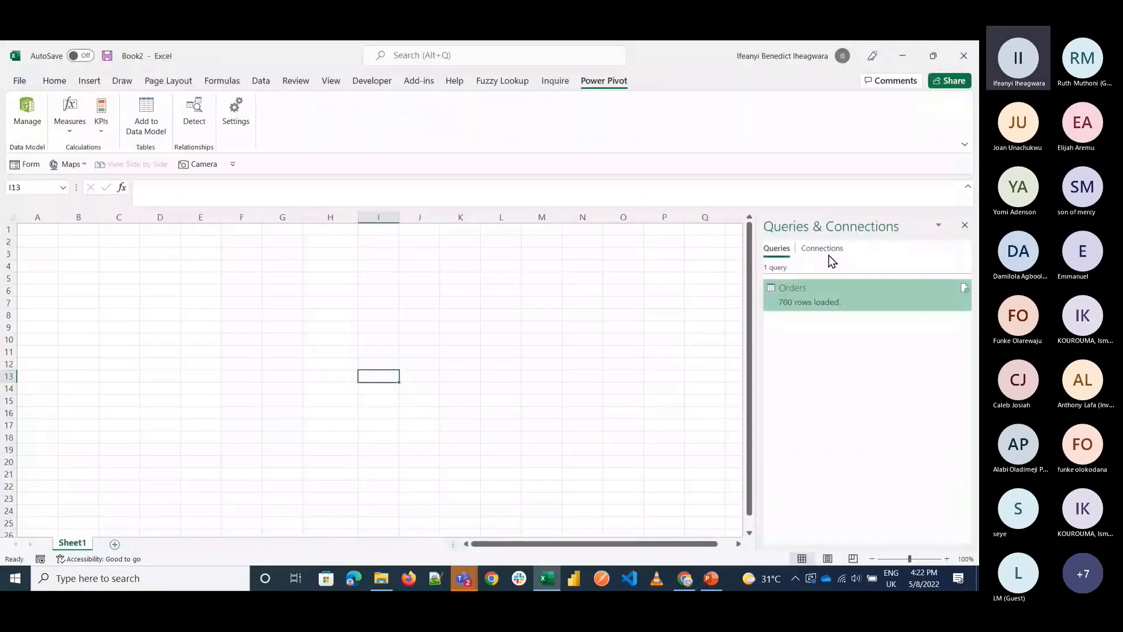
{"action": "right_click", "coordinate": [851, 306]}
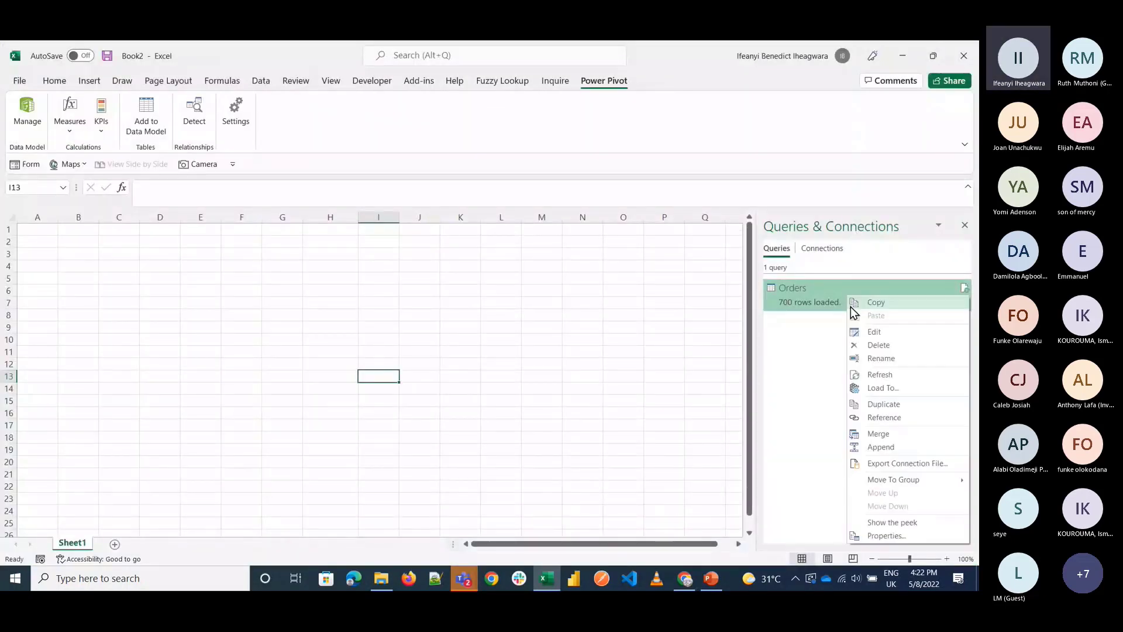
{"action": "left_click", "coordinate": [865, 336]}
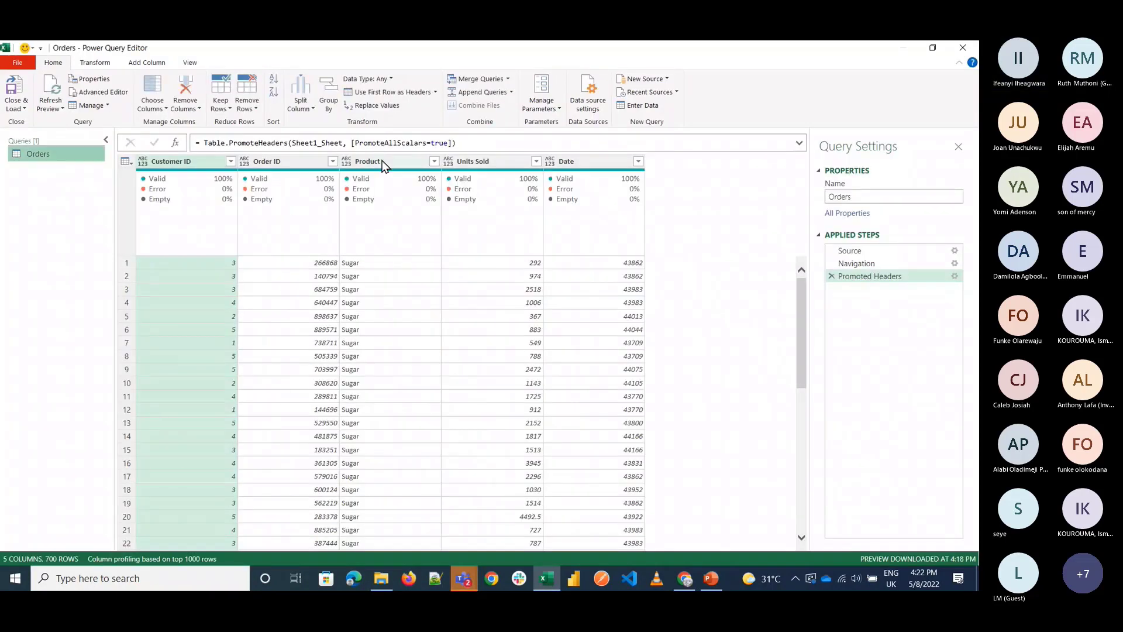
{"action": "left_click", "coordinate": [553, 171]}
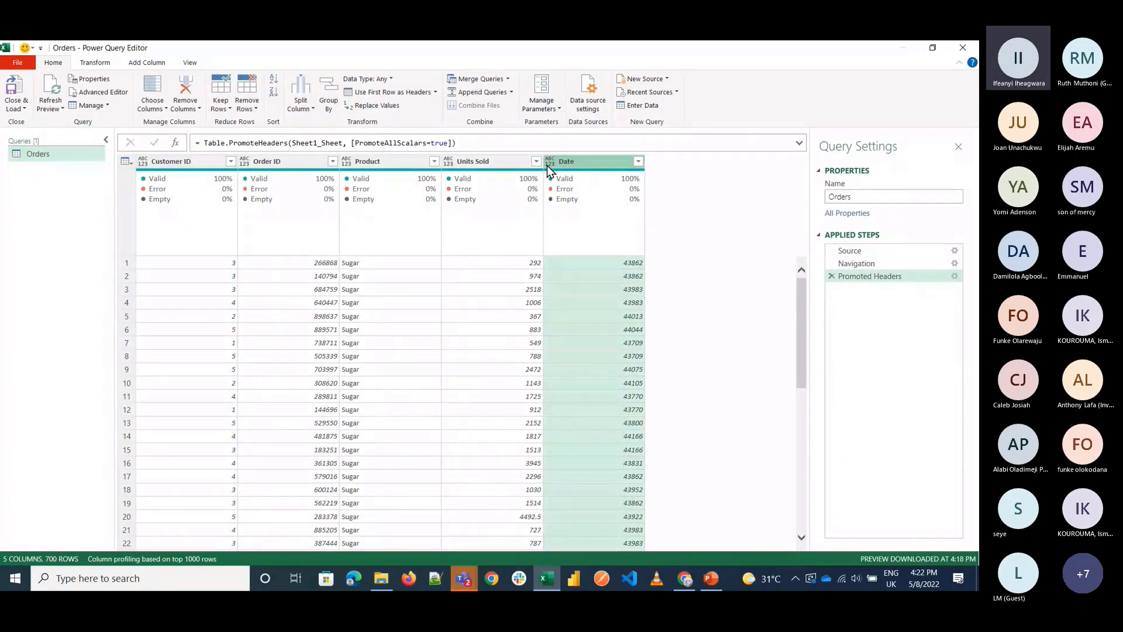
{"action": "left_click", "coordinate": [551, 164]}
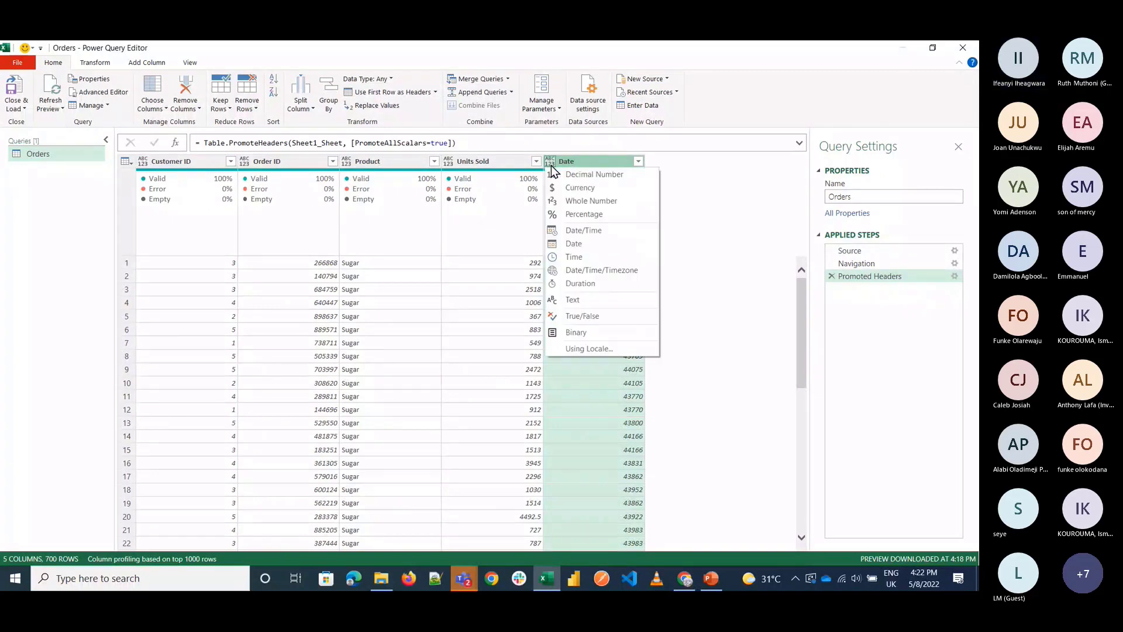
{"action": "left_click", "coordinate": [577, 243]}
{"action": "left_click", "coordinate": [22, 108]}
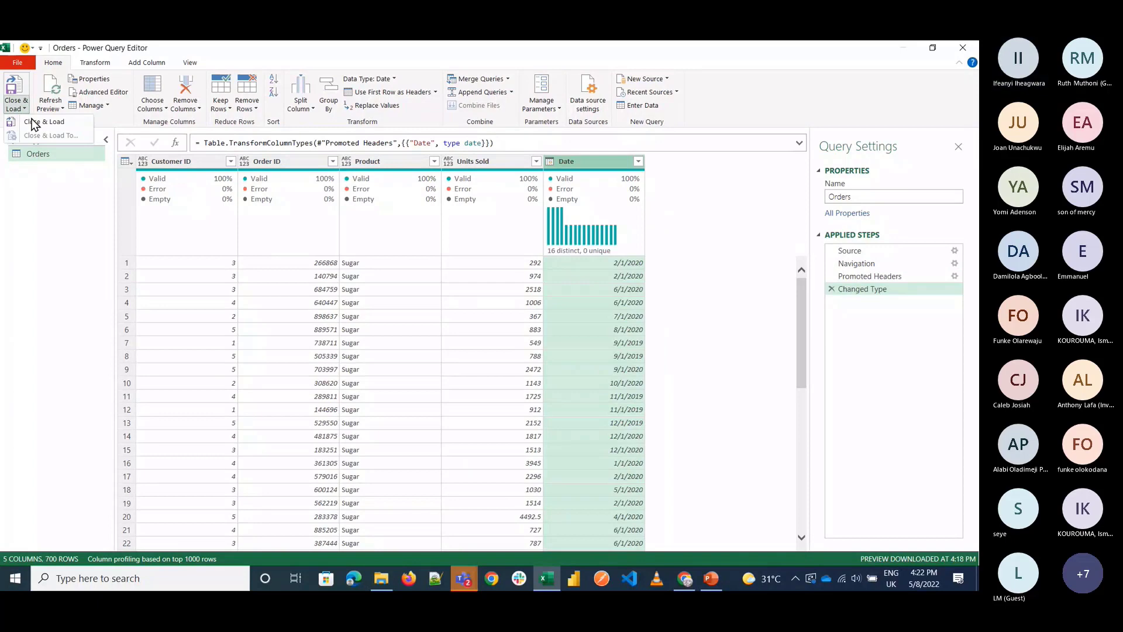
{"action": "left_click", "coordinate": [34, 122]}
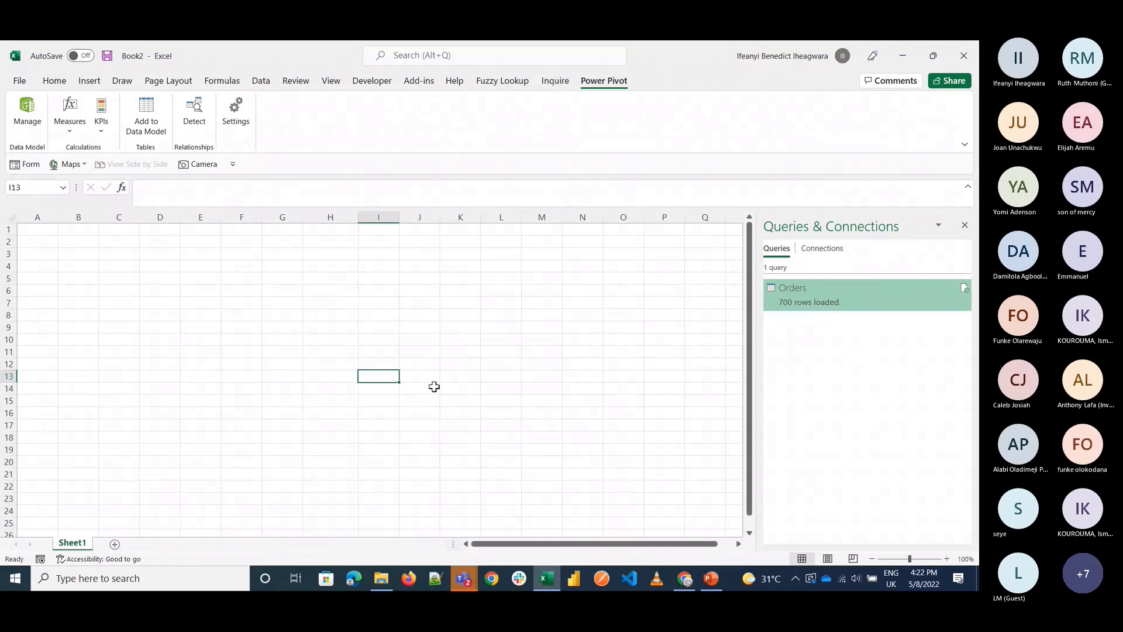
Step: In the data model's Orders table, widen the Date column and apply the March 14, 2001 date format
{"action": "left_click", "coordinate": [26, 108]}
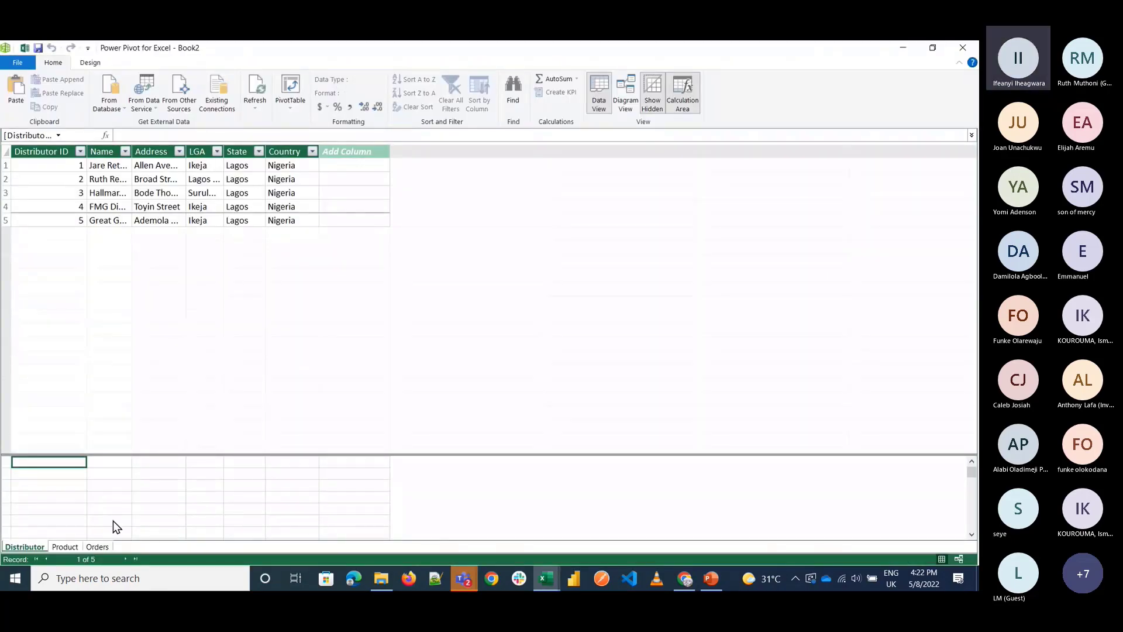
{"action": "left_click", "coordinate": [90, 549]}
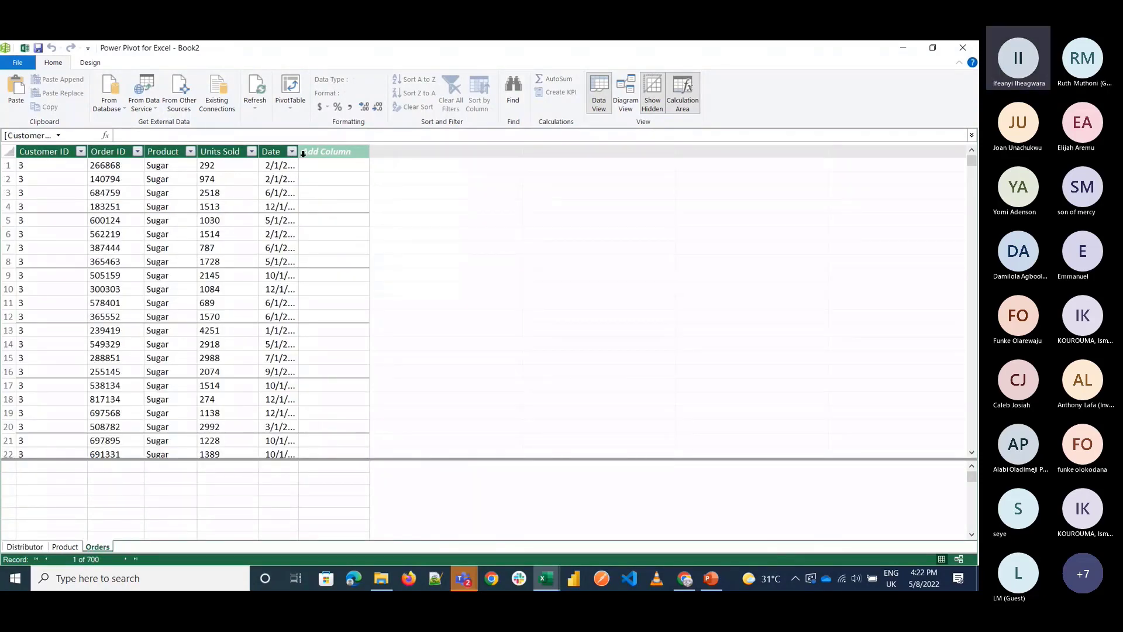
{"action": "left_click_drag", "start_coordinate": [303, 153], "coordinate": [365, 158]}
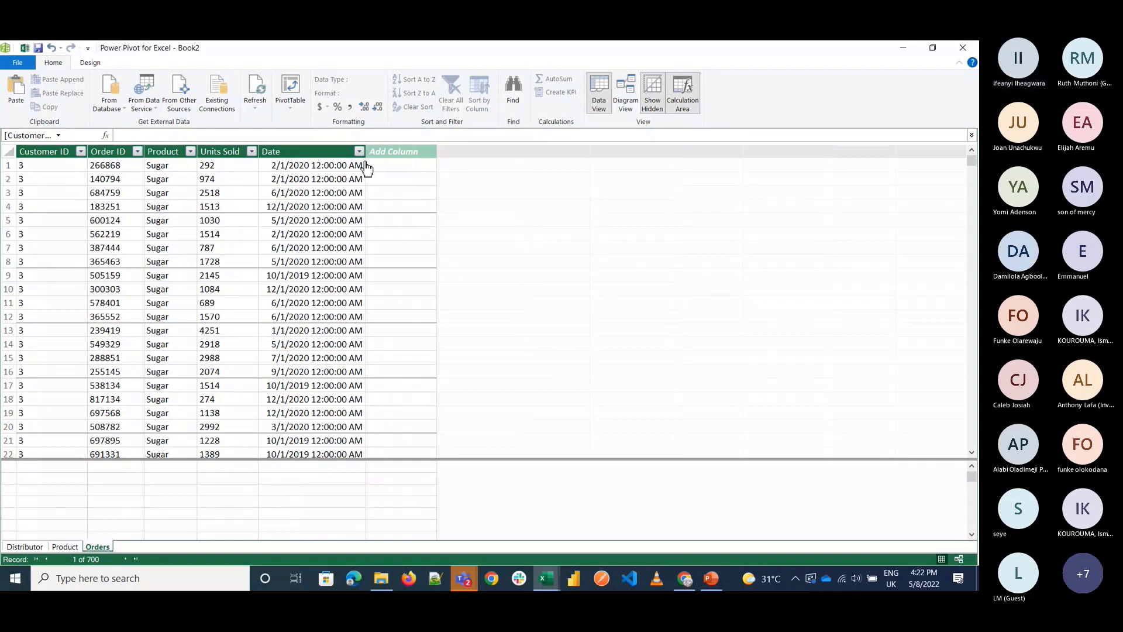
{"action": "left_click", "coordinate": [290, 156]}
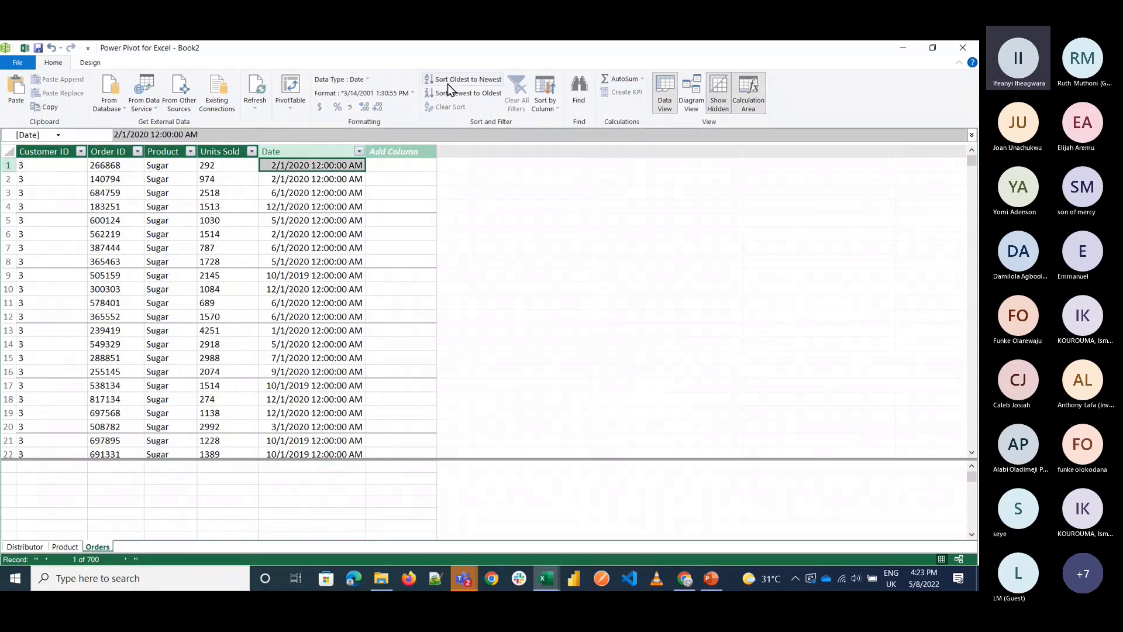
{"action": "left_click", "coordinate": [374, 93]}
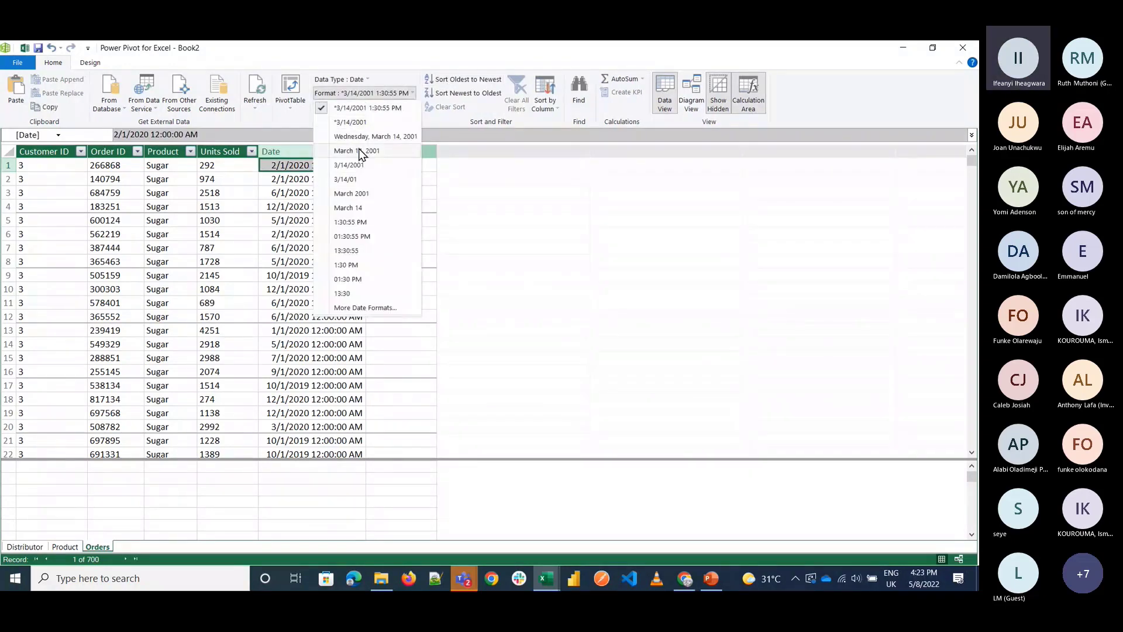
{"action": "left_click", "coordinate": [359, 150]}
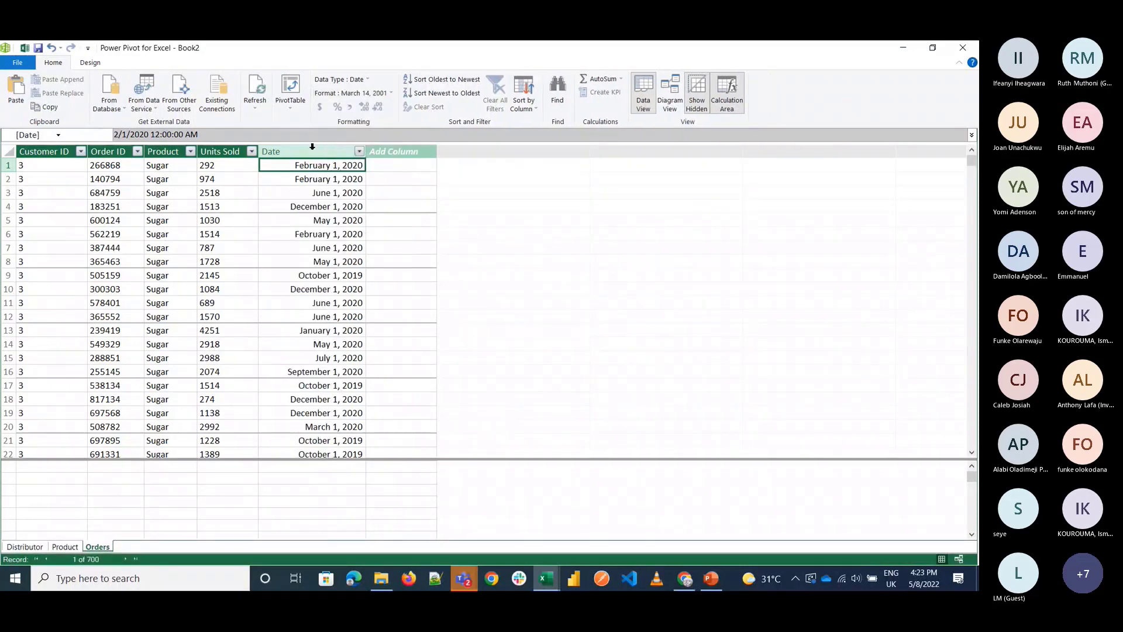
Step: Add a new column named Sales after the Date column of the Orders table
{"action": "left_click", "coordinate": [396, 151]}
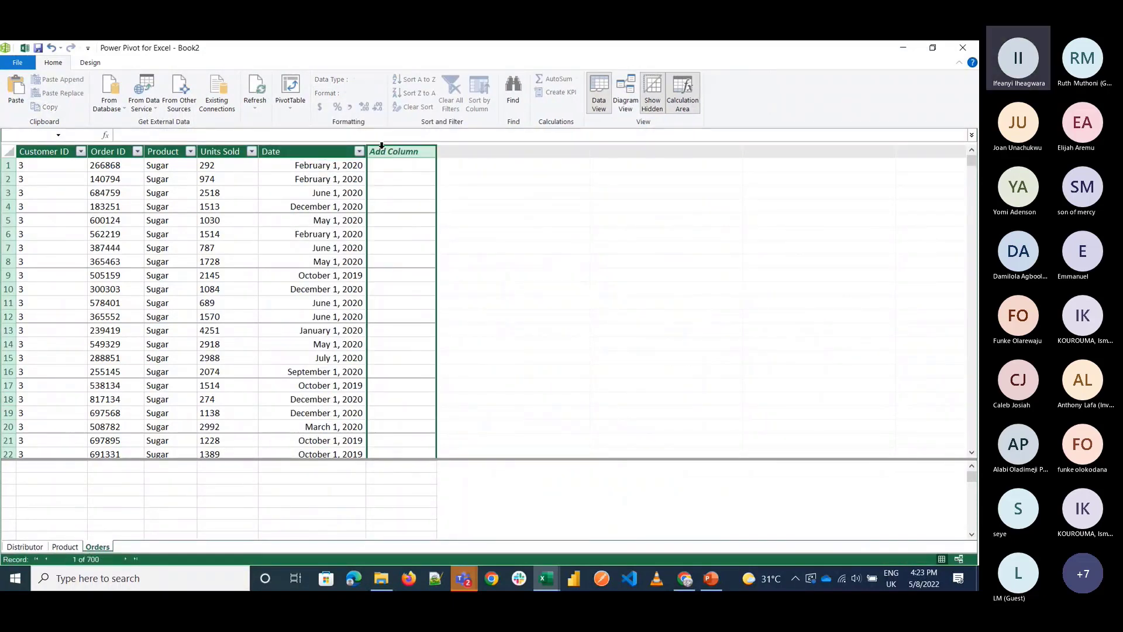
{"action": "double_click", "coordinate": [411, 152]}
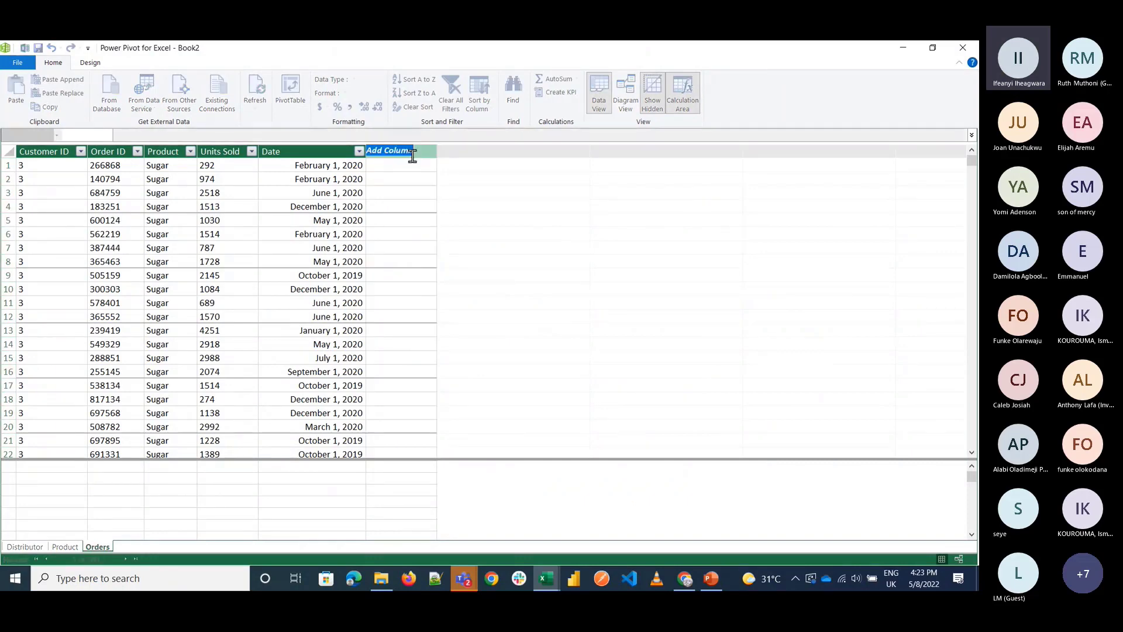
{"action": "type", "text": "Sales"}
{"action": "key", "text": "Return"}
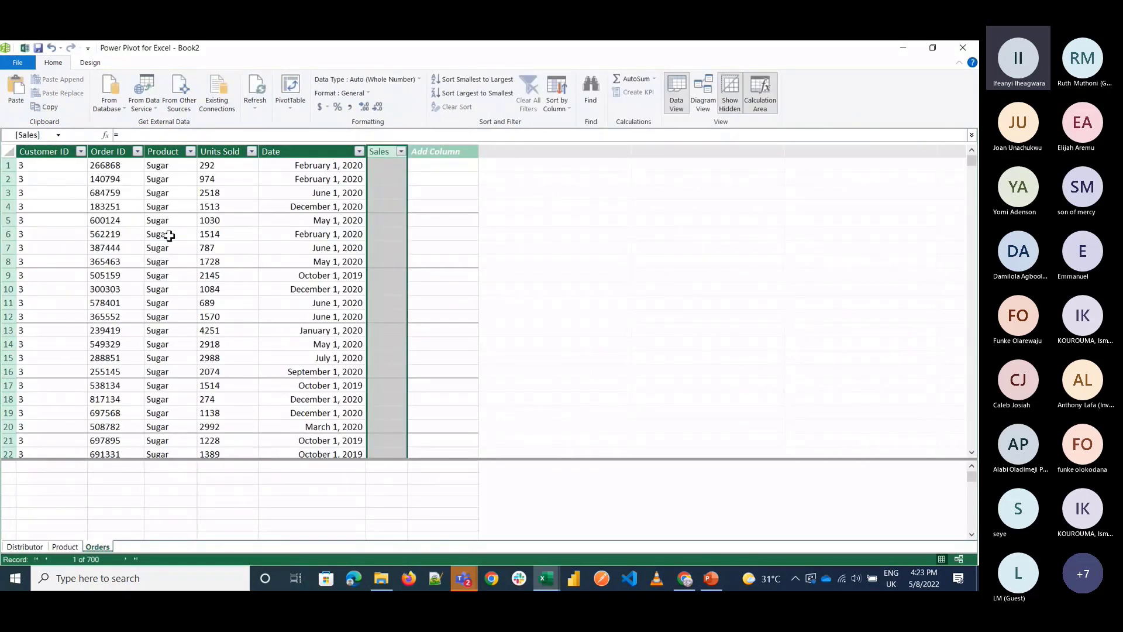
Step: Check the Product table's product and revenue columns and return to the Orders table
{"action": "key", "text": "ctrl+Page_Up"}
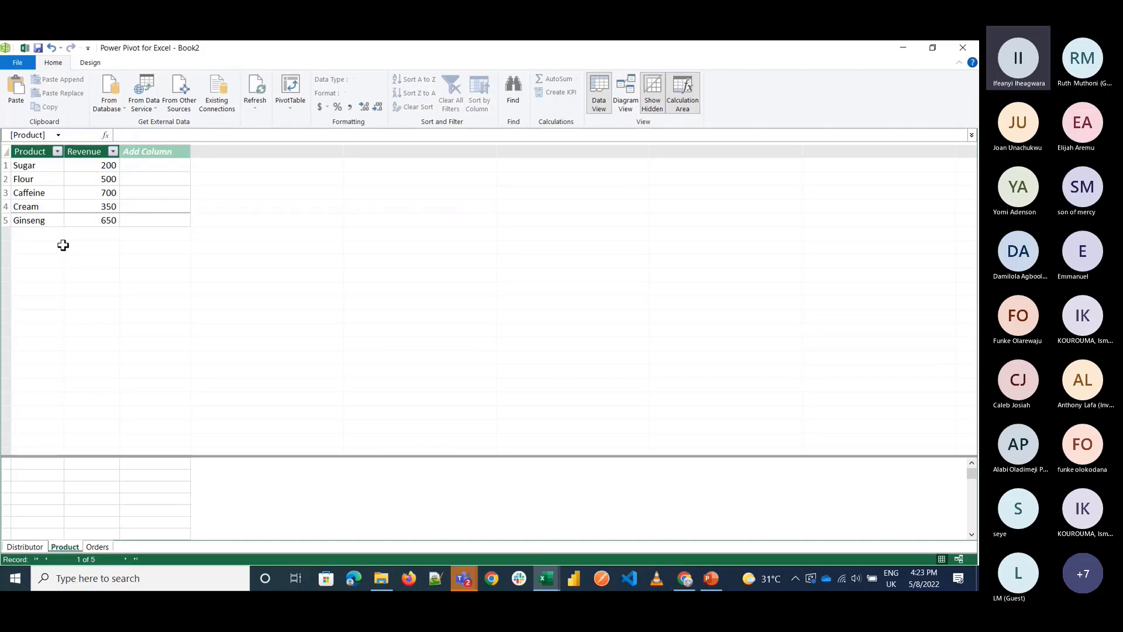
{"action": "left_click", "coordinate": [96, 547]}
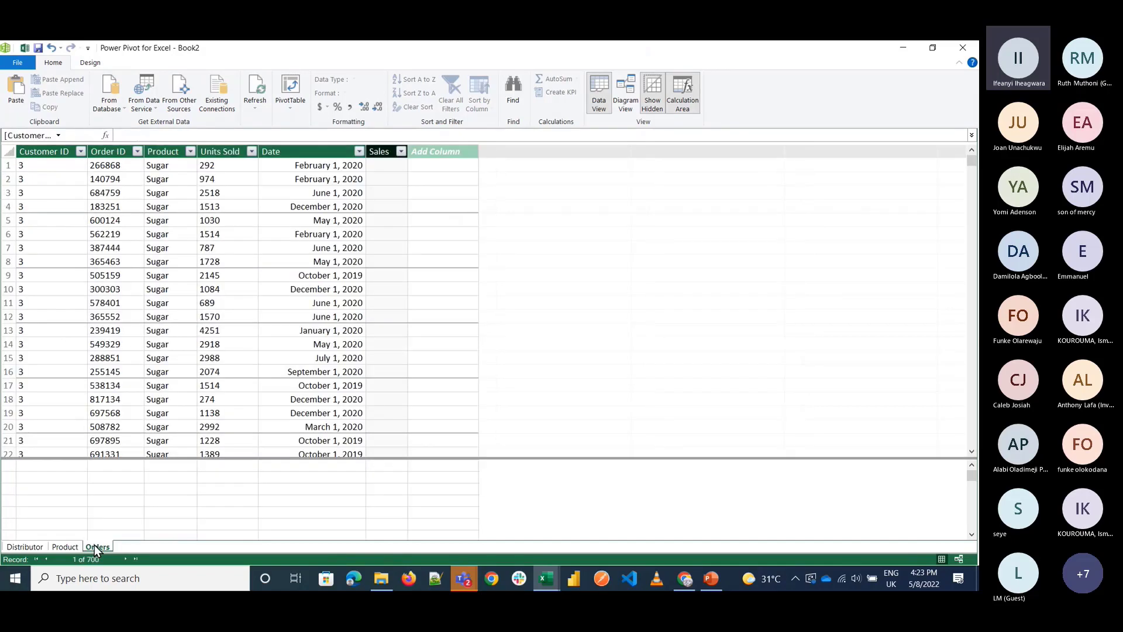
Step: Enter DAX in cell I13 and Power BI in cell H13 of Sheet1, then return to the data model
{"action": "left_click", "coordinate": [390, 166]}
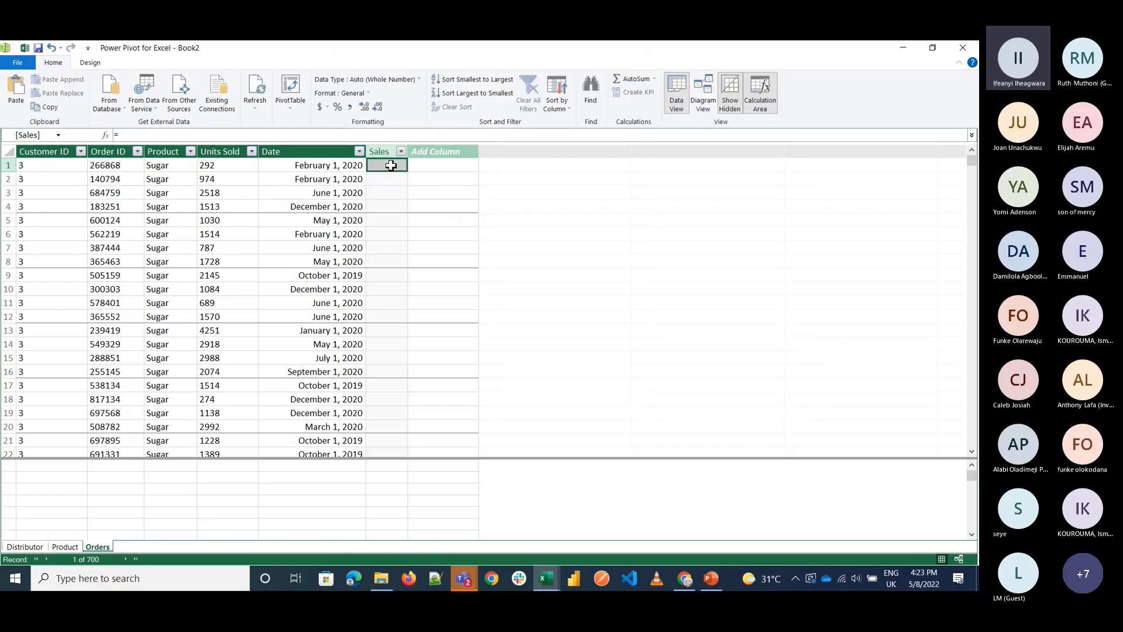
{"action": "left_click", "coordinate": [903, 47]}
{"action": "type", "text": "DAX"}
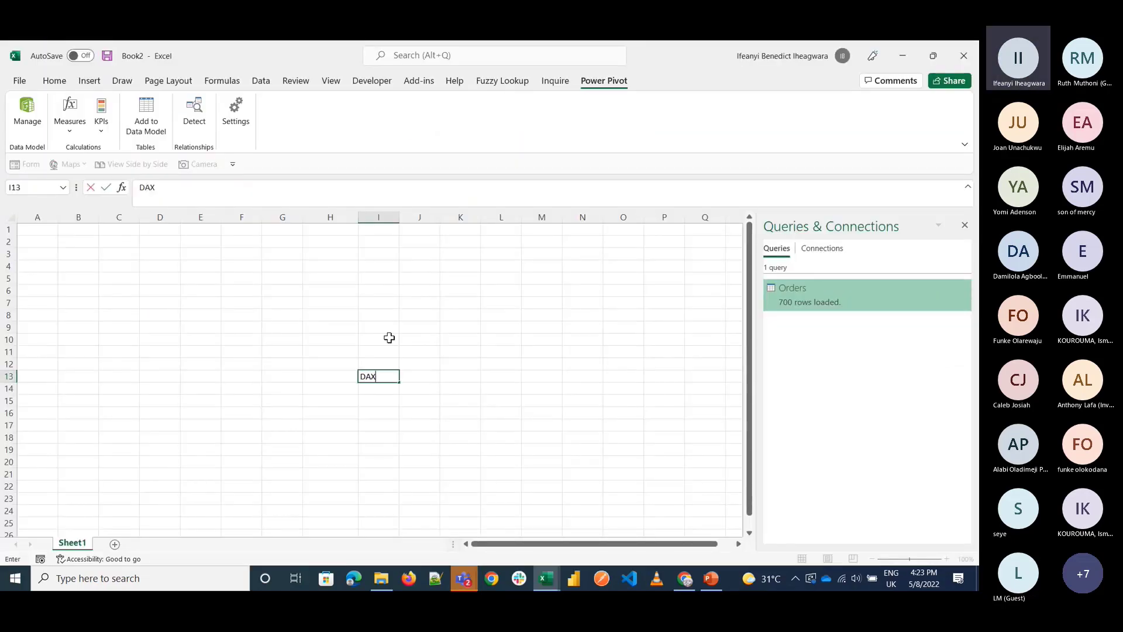
{"action": "key", "text": "ctrl+Return"}
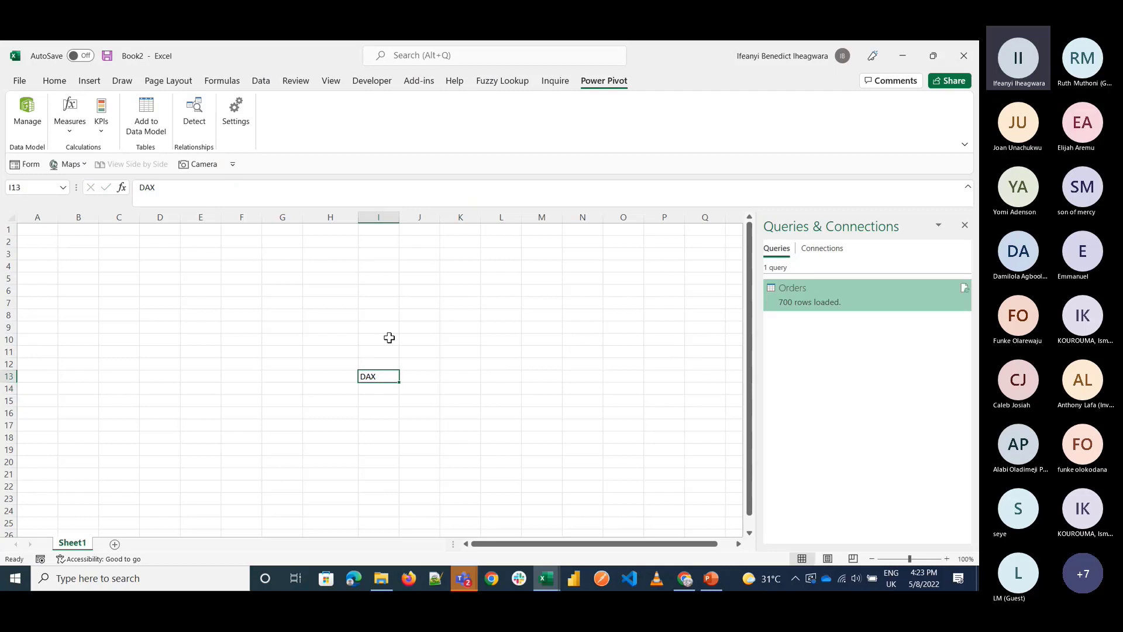
{"action": "key", "text": "Left"}
{"action": "key", "text": "Left"}
{"action": "key", "text": "Right"}
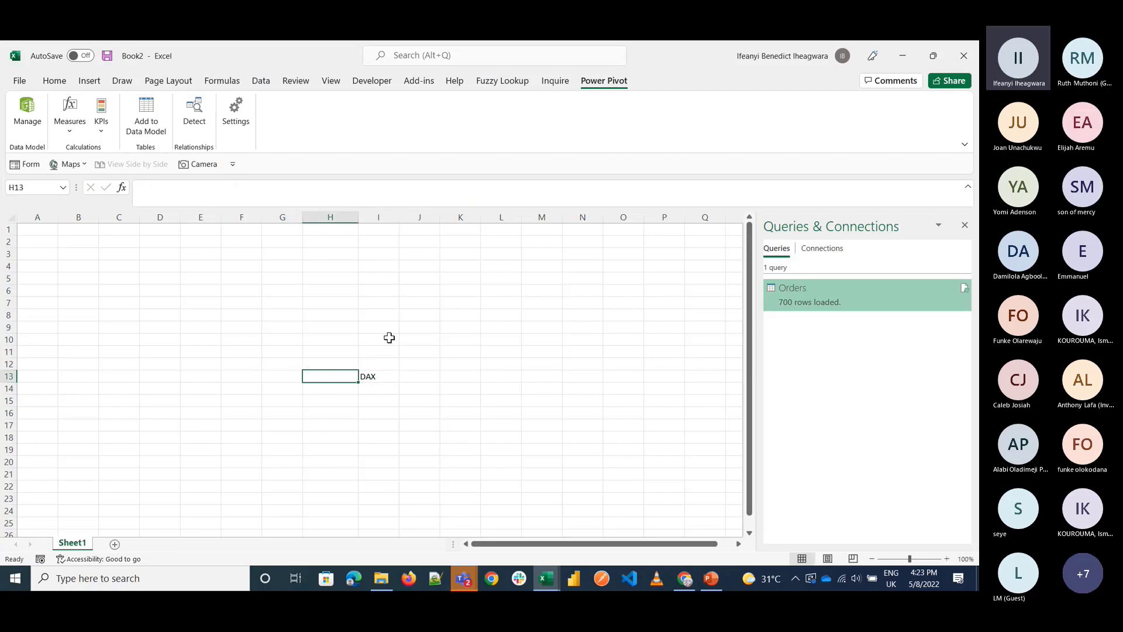
{"action": "type", "text": "Power "}
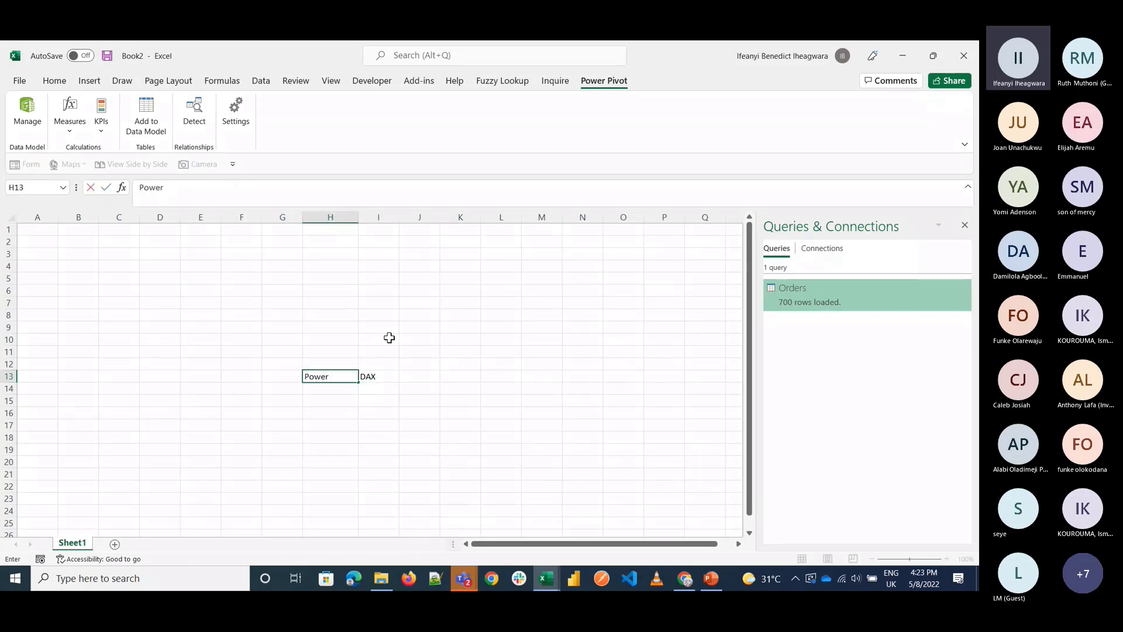
{"action": "type", "text": "BI"}
{"action": "key", "text": "Return"}
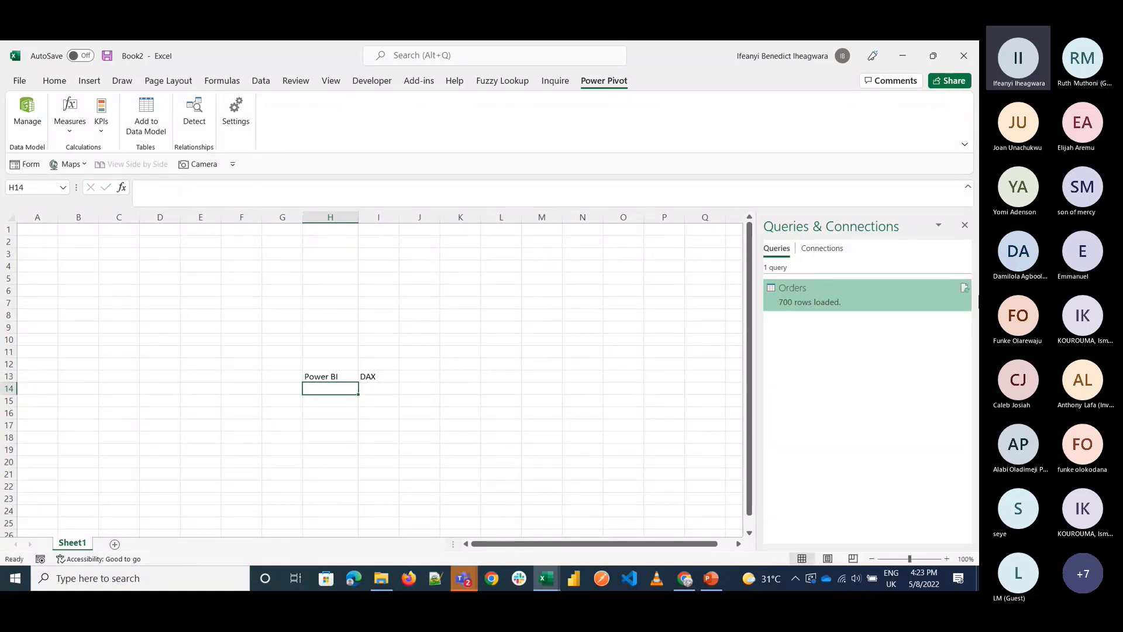
{"action": "left_click", "coordinate": [38, 111]}
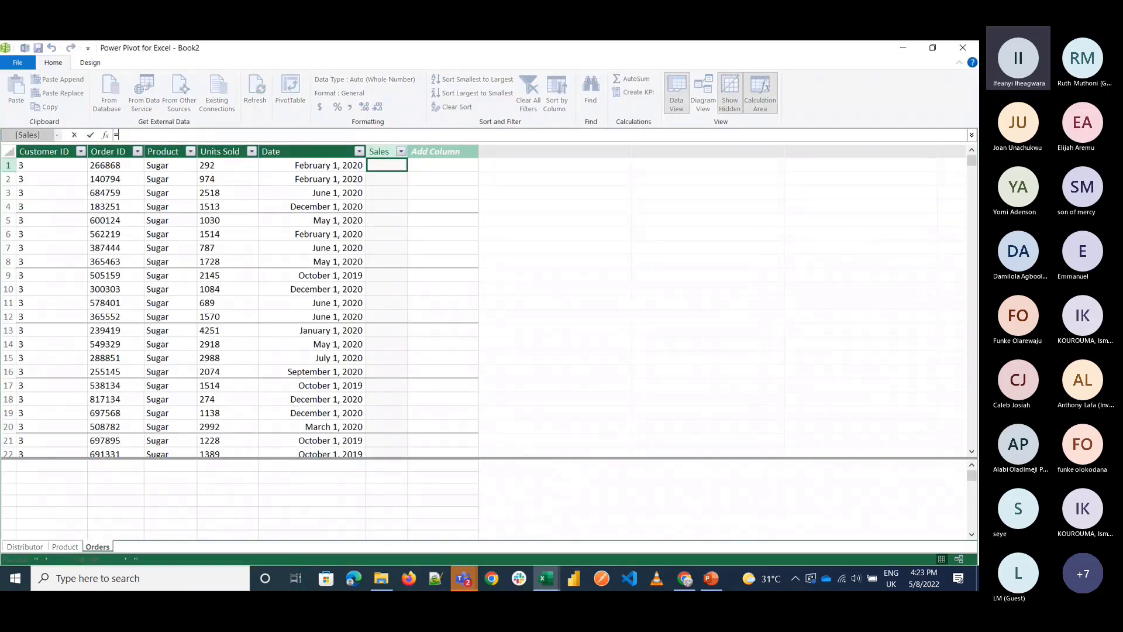
{"action": "type", "text": "re"}
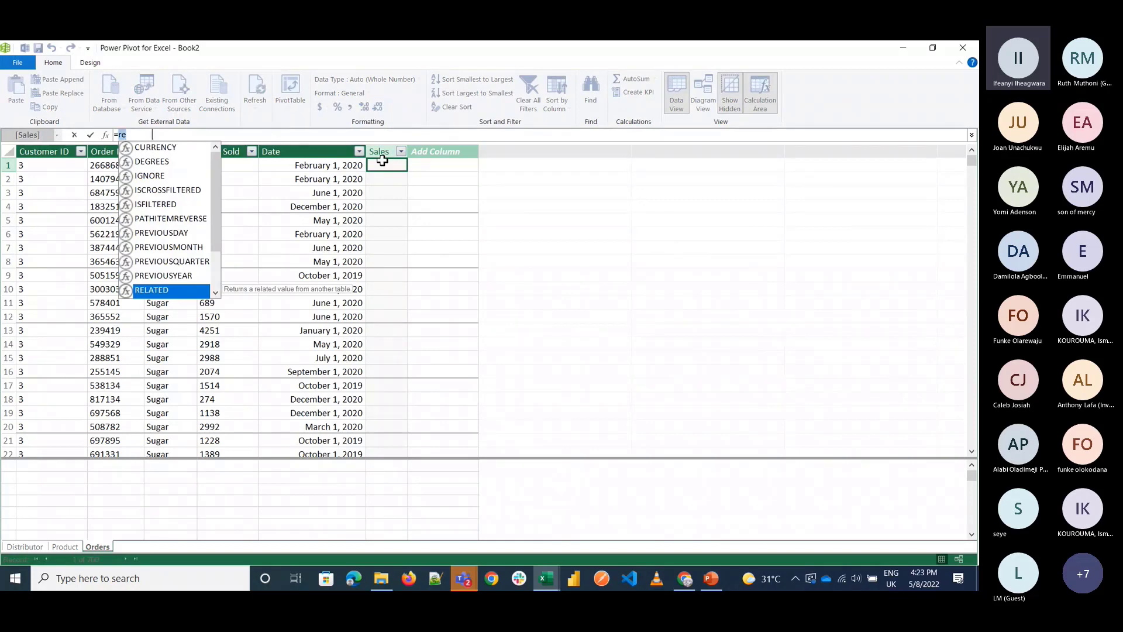
{"action": "key", "text": "Tab"}
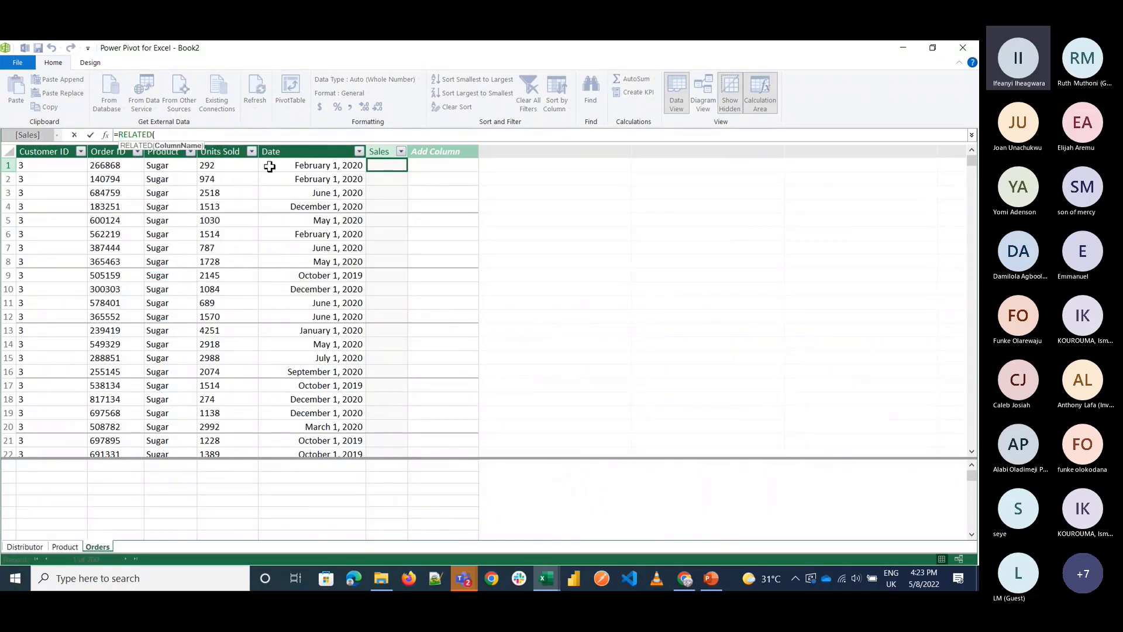
{"action": "type", "text": "produ"}
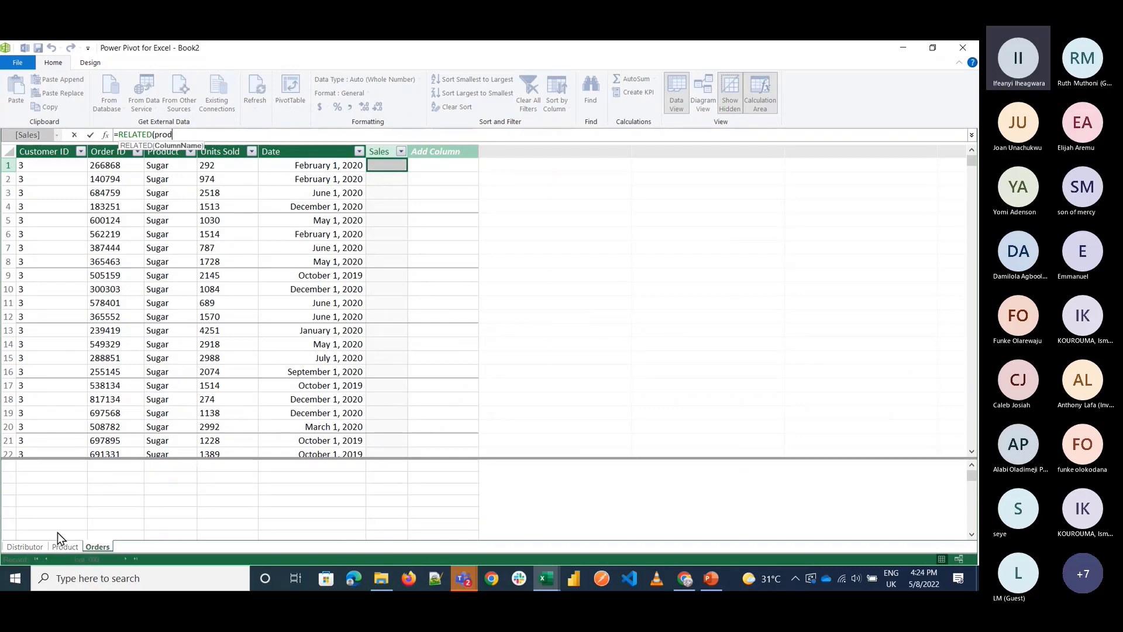
{"action": "key", "text": "BackSpace"}
{"action": "key", "text": "BackSpace"}
{"action": "key", "text": "BackSpace"}
{"action": "key", "text": "BackSpace"}
{"action": "key", "text": "BackSpace"}
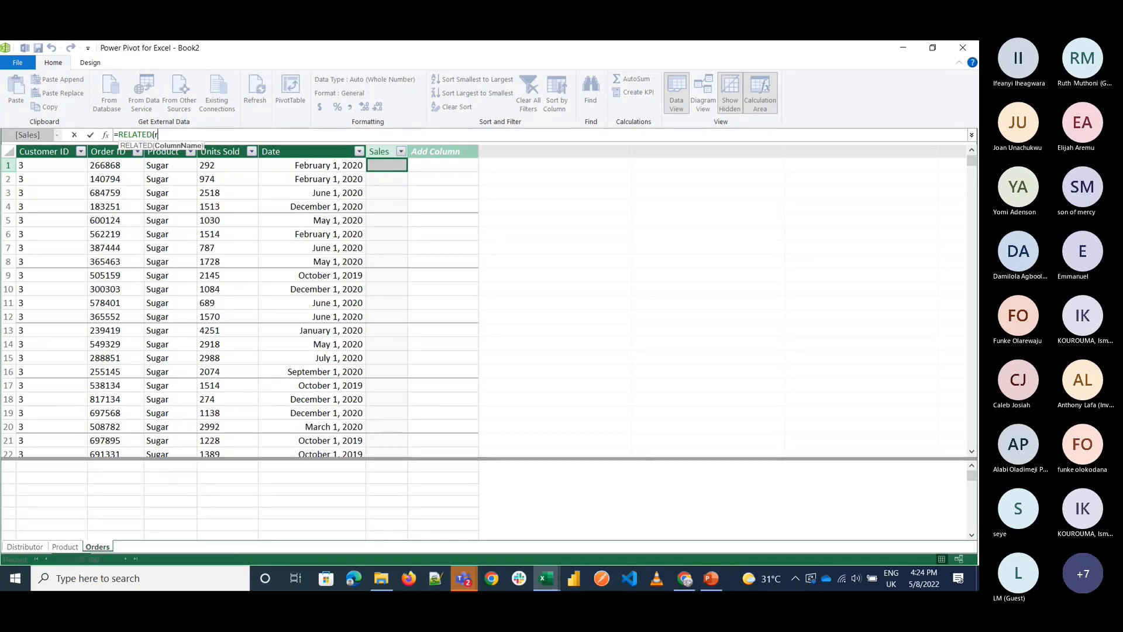
{"action": "type", "text": "rp"}
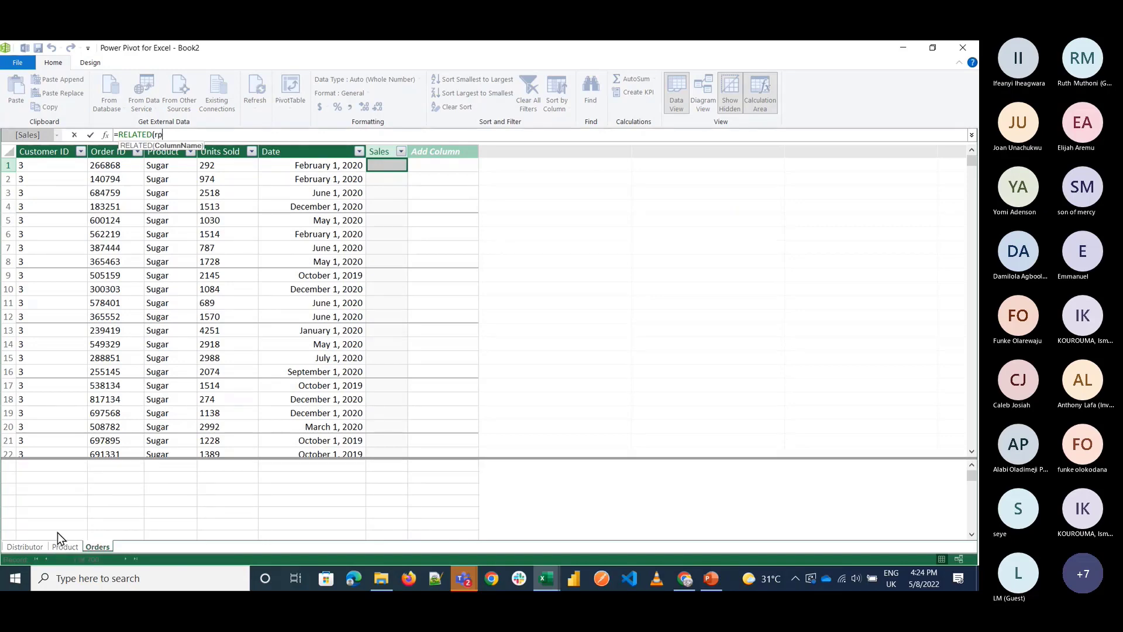
{"action": "key", "text": "BackSpace"}
{"action": "key", "text": "BackSpace"}
{"action": "key", "text": "BackSpace"}
{"action": "key", "text": "Escape"}
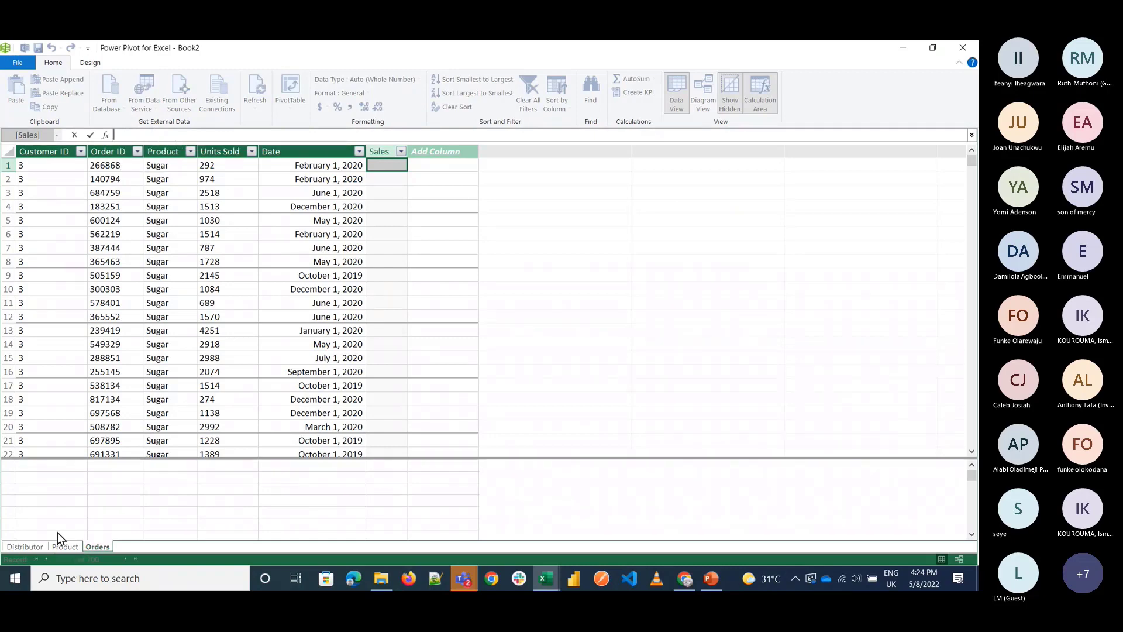
Step: Try to calculate the Orders table's Sales column with the formula =RELATEDTABLE('Product'[Revenue]) * [Units Sold]
{"action": "type", "text": "=re"}
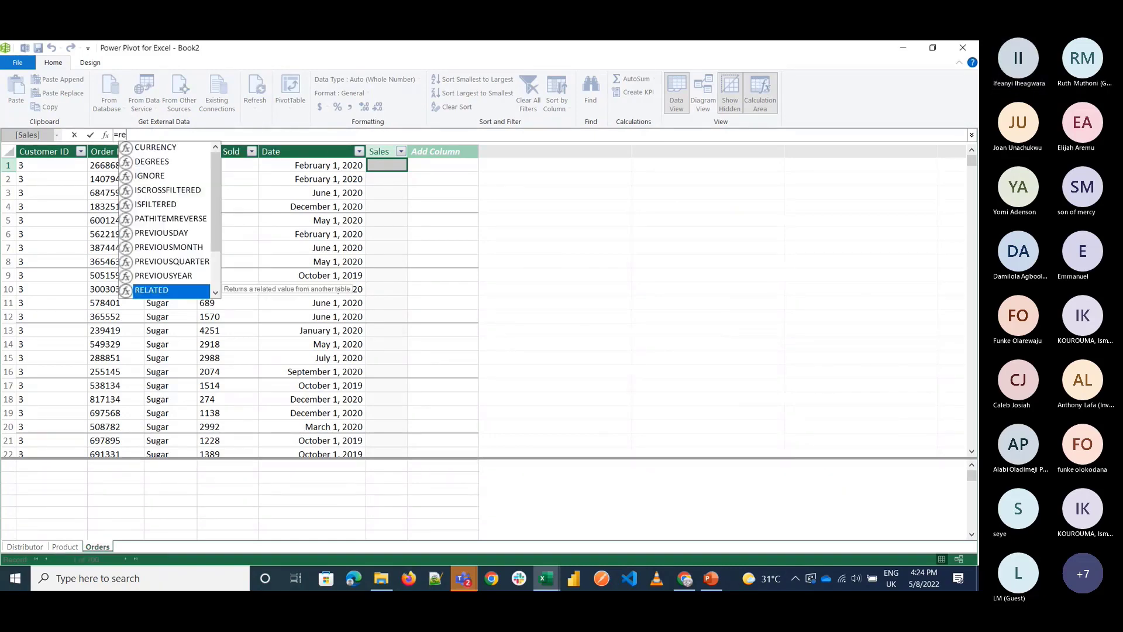
{"action": "type", "text": "la"}
{"action": "key", "text": "Down"}
{"action": "key", "text": "Tab"}
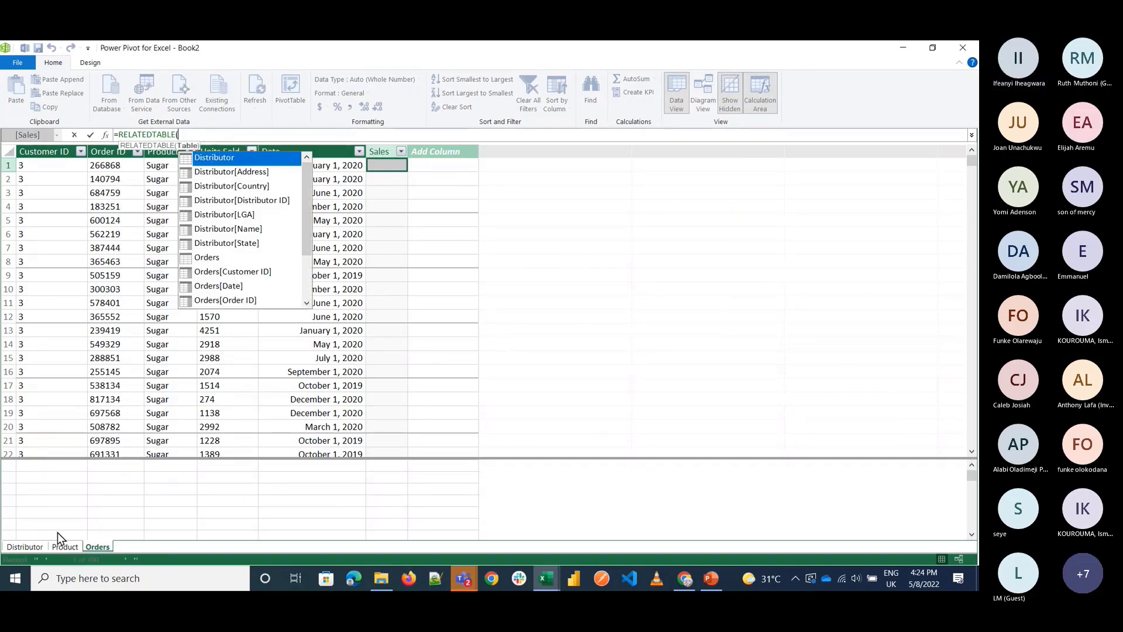
{"action": "key", "text": "Down"}
{"action": "key", "text": "Down"}
{"action": "key", "text": "Down"}
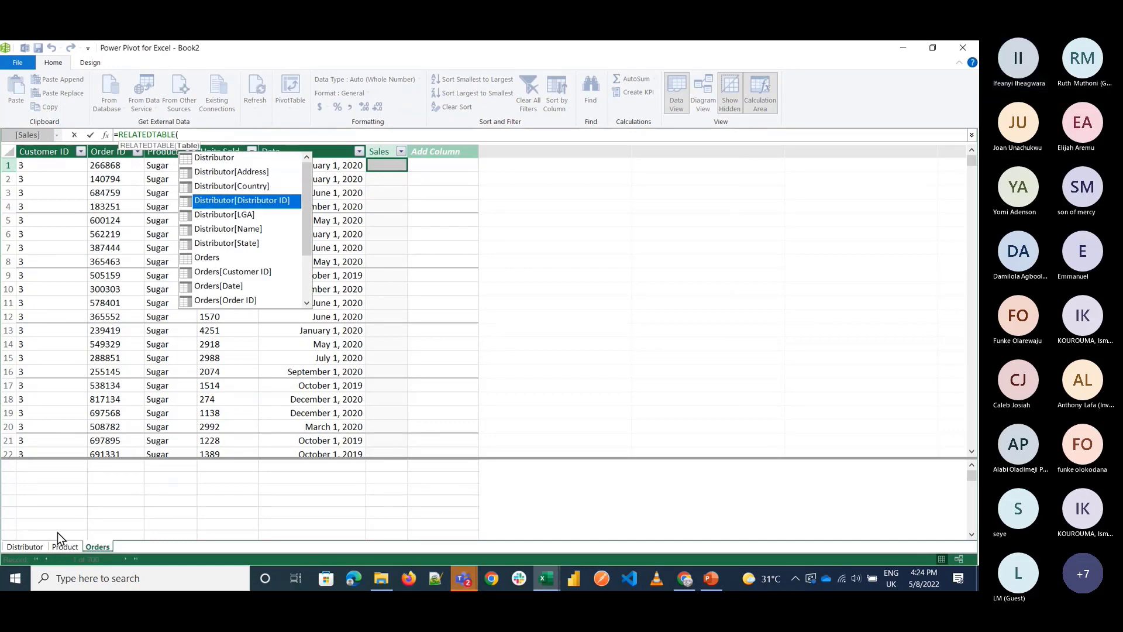
{"action": "key", "text": "Down"}
{"action": "key", "text": "Down"}
{"action": "key", "text": "Down"}
{"action": "key", "text": "Down"}
{"action": "key", "text": "Down"}
{"action": "key", "text": "Down"}
{"action": "key", "text": "Down"}
{"action": "key", "text": "Down"}
{"action": "key", "text": "Down"}
{"action": "key", "text": "Down"}
{"action": "key", "text": "Down"}
{"action": "key", "text": "Down"}
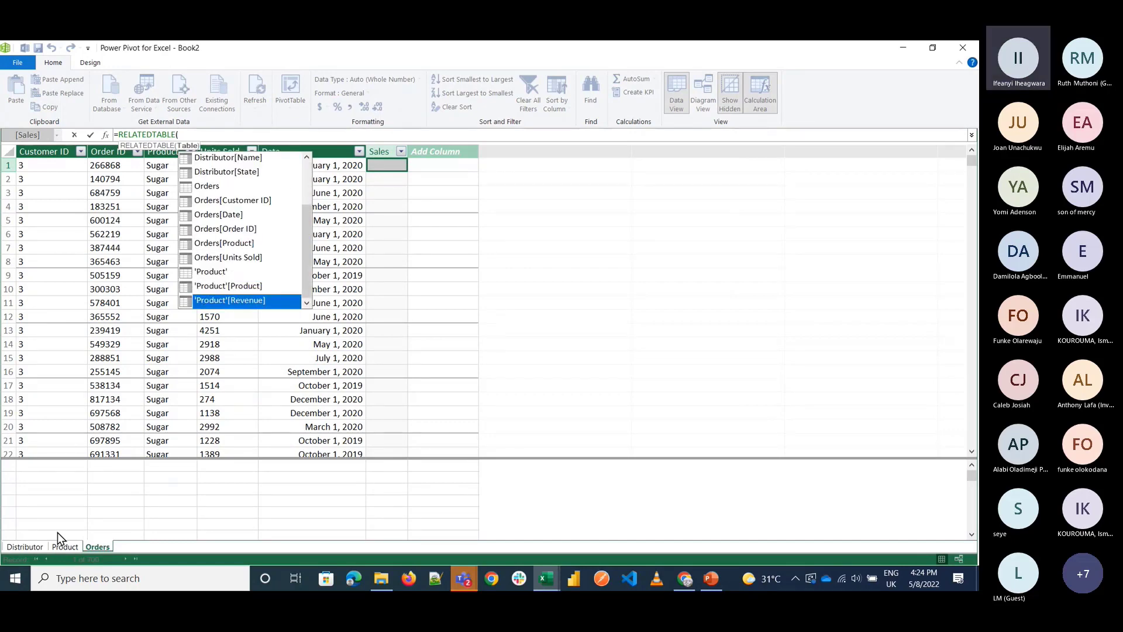
{"action": "key", "text": "Tab"}
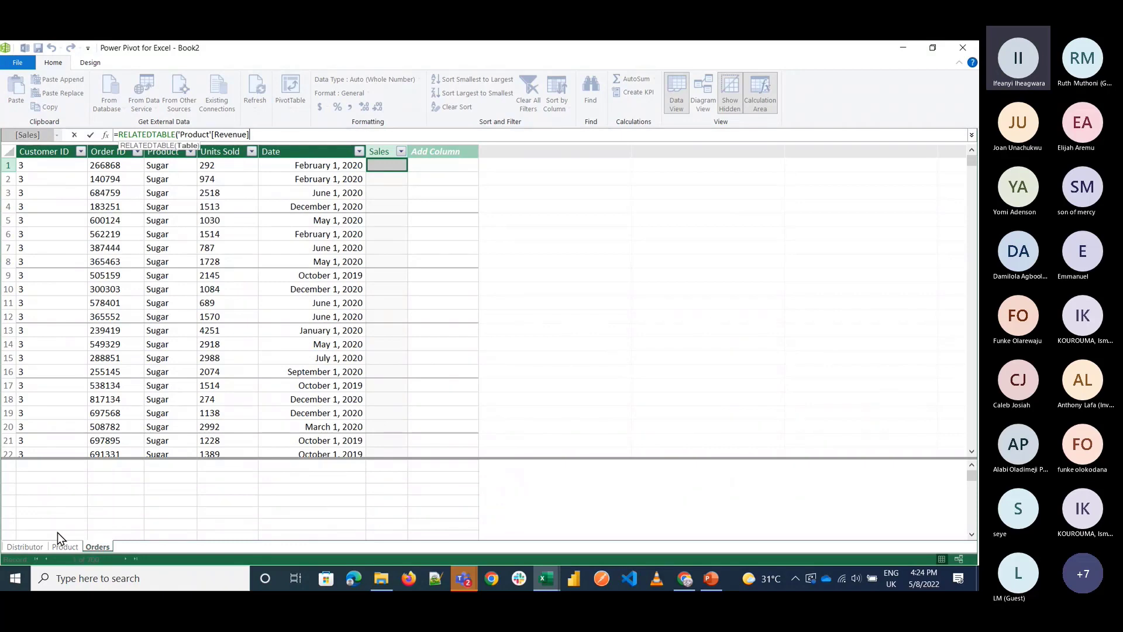
{"action": "type", "text": ") * "}
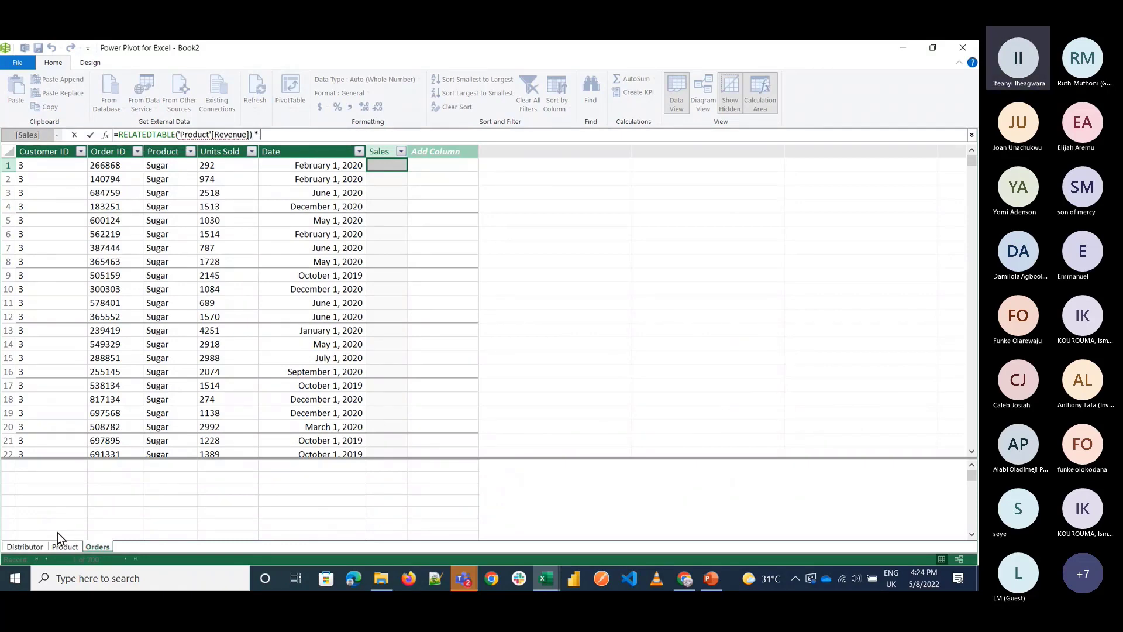
{"action": "type", "text": "unit"}
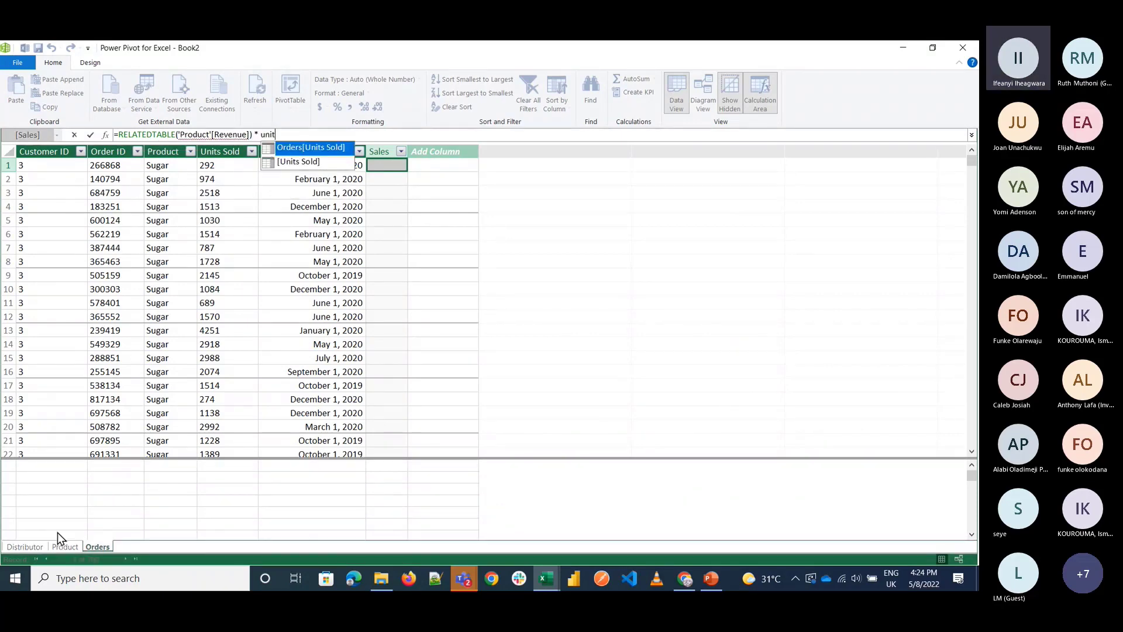
{"action": "key", "text": "Down"}
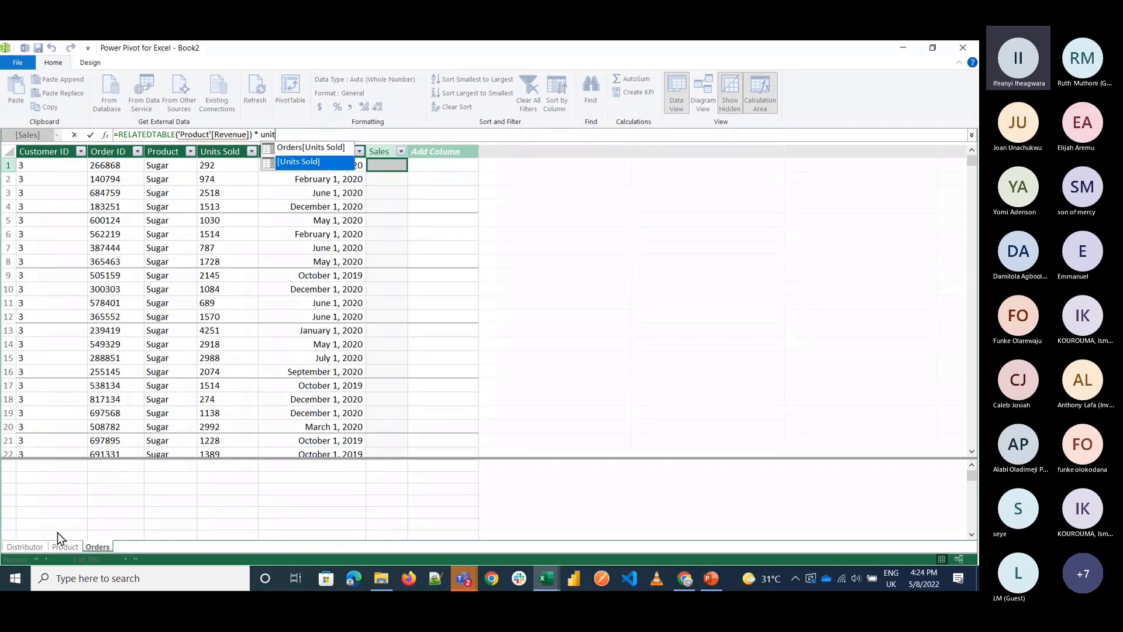
{"action": "key", "text": "Tab"}
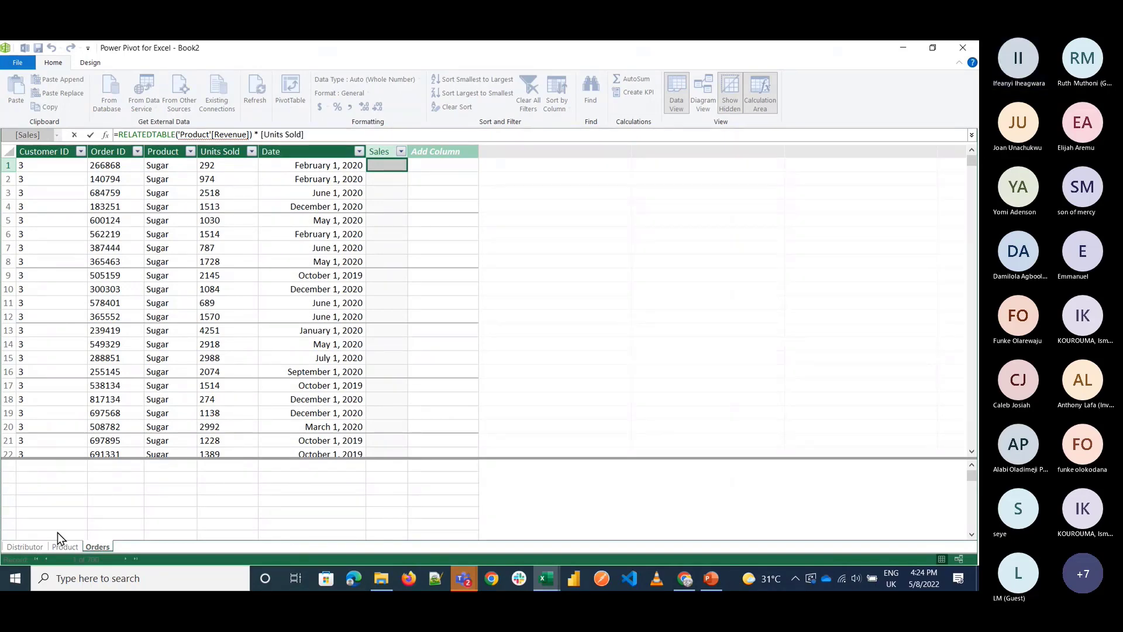
{"action": "key", "text": "Return"}
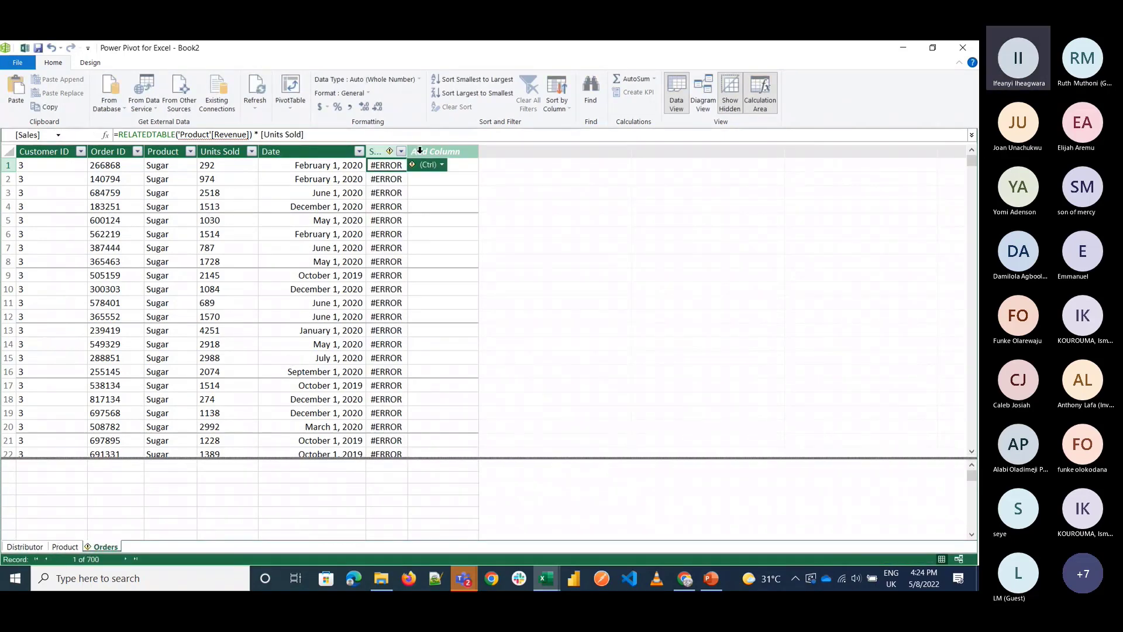
Step: Display the data model as a diagram, lengthen the three table boxes to show all fields, and move Product lower between Distributor and Orders
{"action": "left_click", "coordinate": [75, 546]}
{"action": "left_click", "coordinate": [39, 546]}
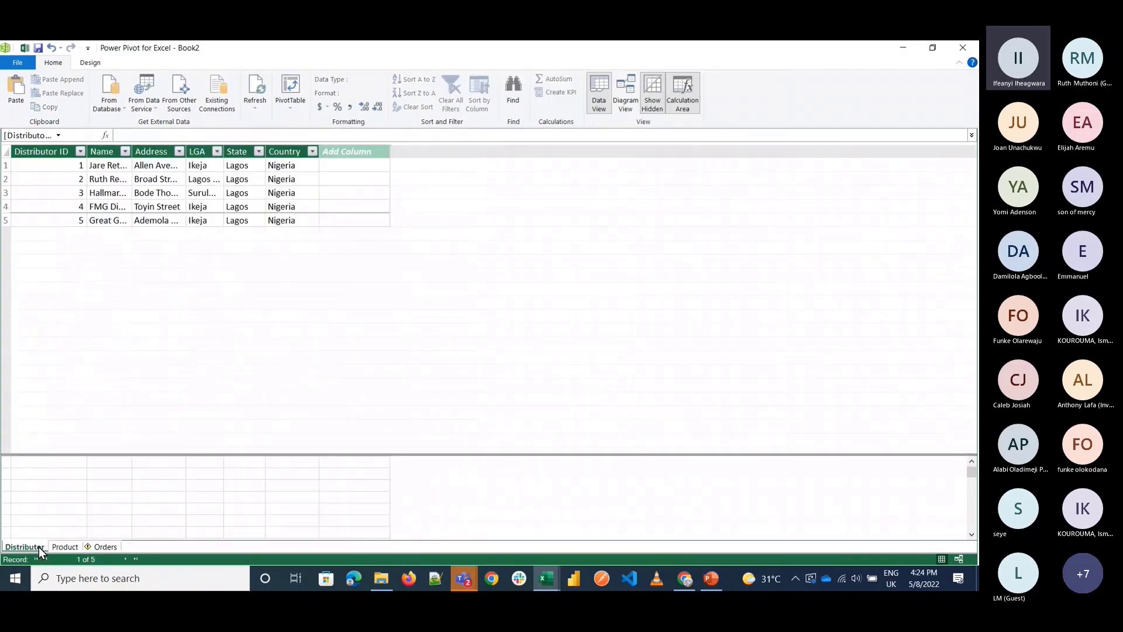
{"action": "left_click", "coordinate": [92, 546]}
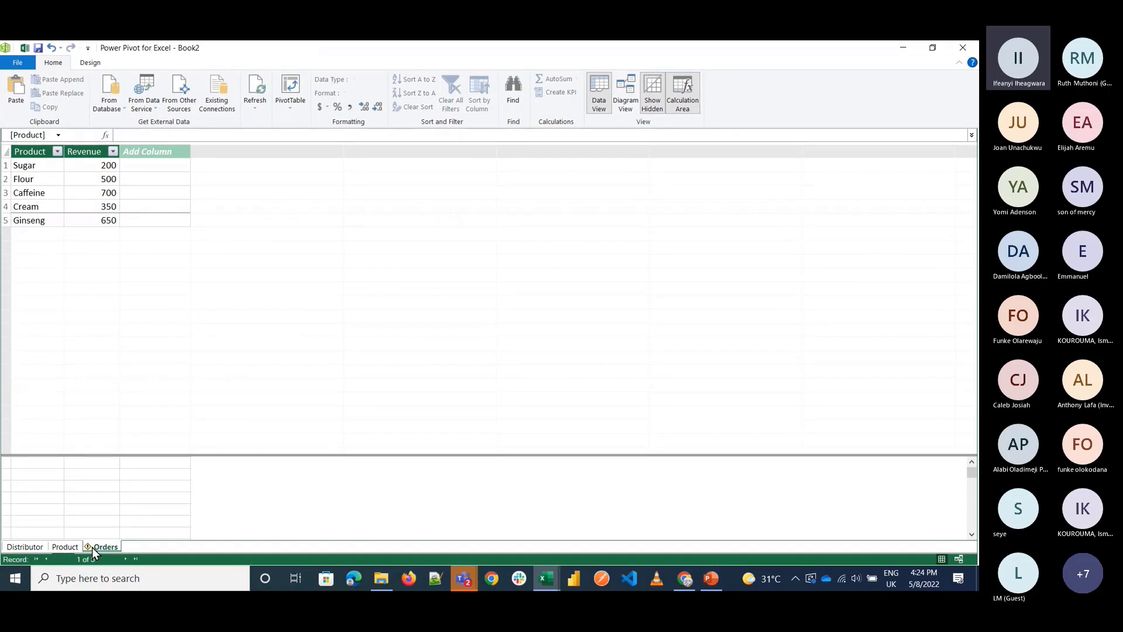
{"action": "left_click", "coordinate": [626, 104]}
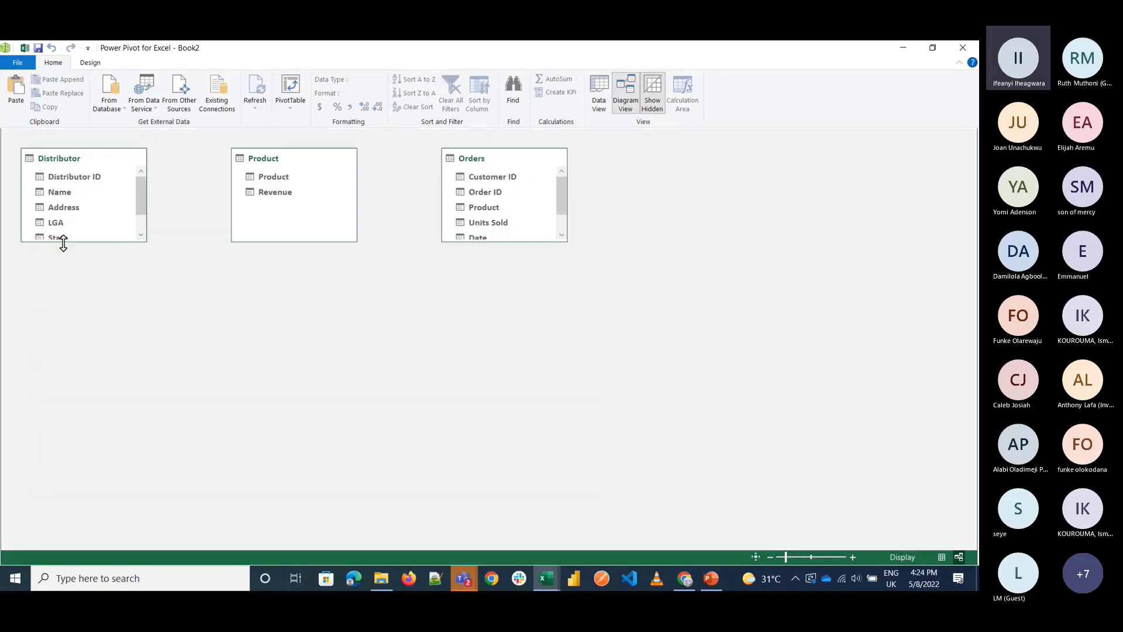
{"action": "left_click_drag", "start_coordinate": [62, 242], "coordinate": [63, 347]}
{"action": "left_click_drag", "start_coordinate": [277, 242], "coordinate": [278, 369]}
{"action": "left_click_drag", "start_coordinate": [503, 242], "coordinate": [509, 354]}
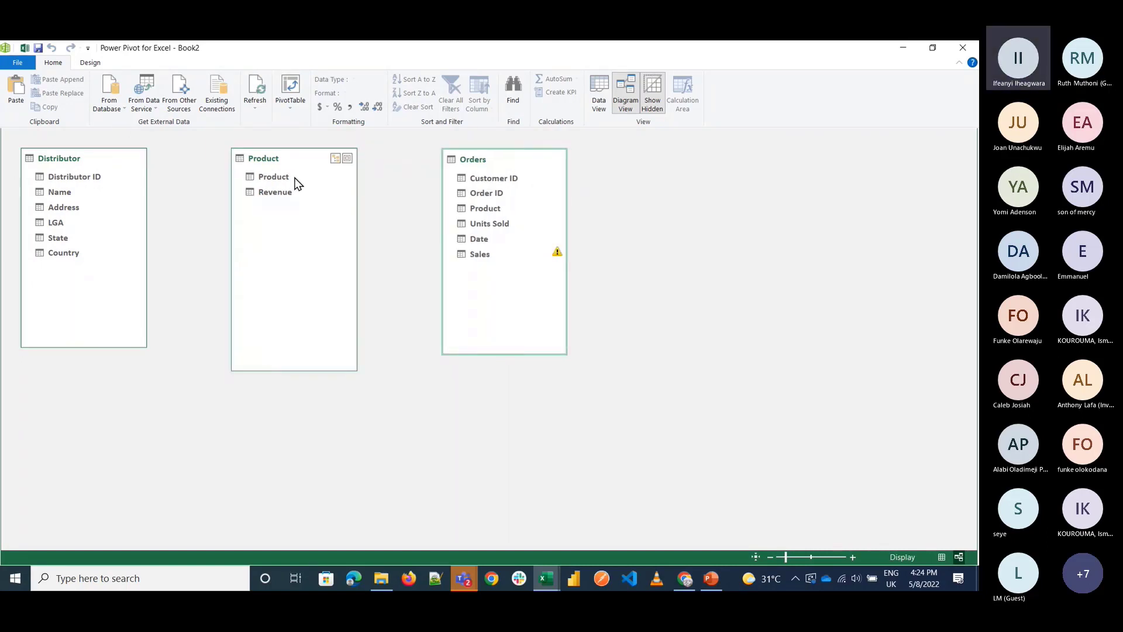
{"action": "left_click_drag", "start_coordinate": [272, 162], "coordinate": [296, 262]}
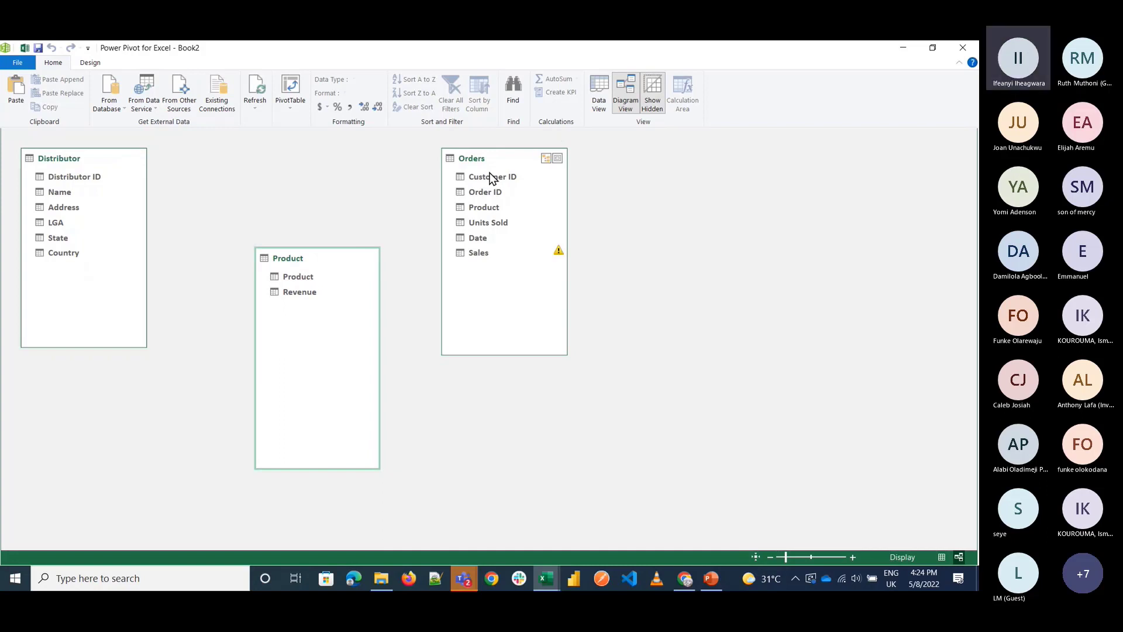
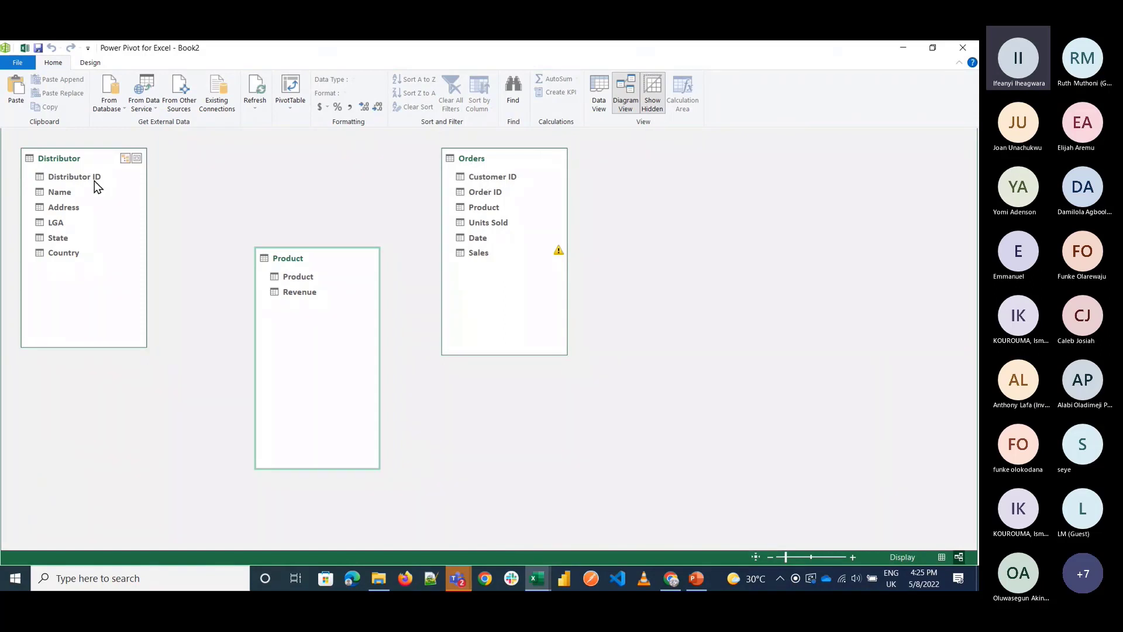
Step: Relate Distributor ID in Distributor to Customer ID in Orders, and Product in Orders to Product in the Product table, rearranging the boxes
{"action": "left_click_drag", "start_coordinate": [93, 181], "coordinate": [499, 181]}
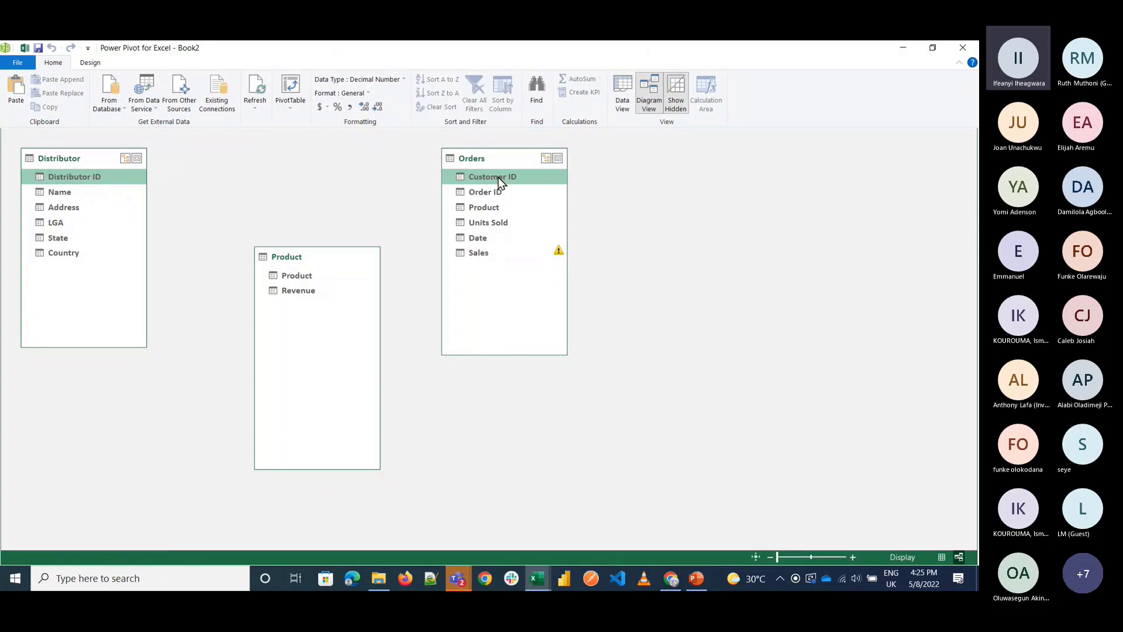
{"action": "left_click_drag", "start_coordinate": [333, 261], "coordinate": [672, 228]}
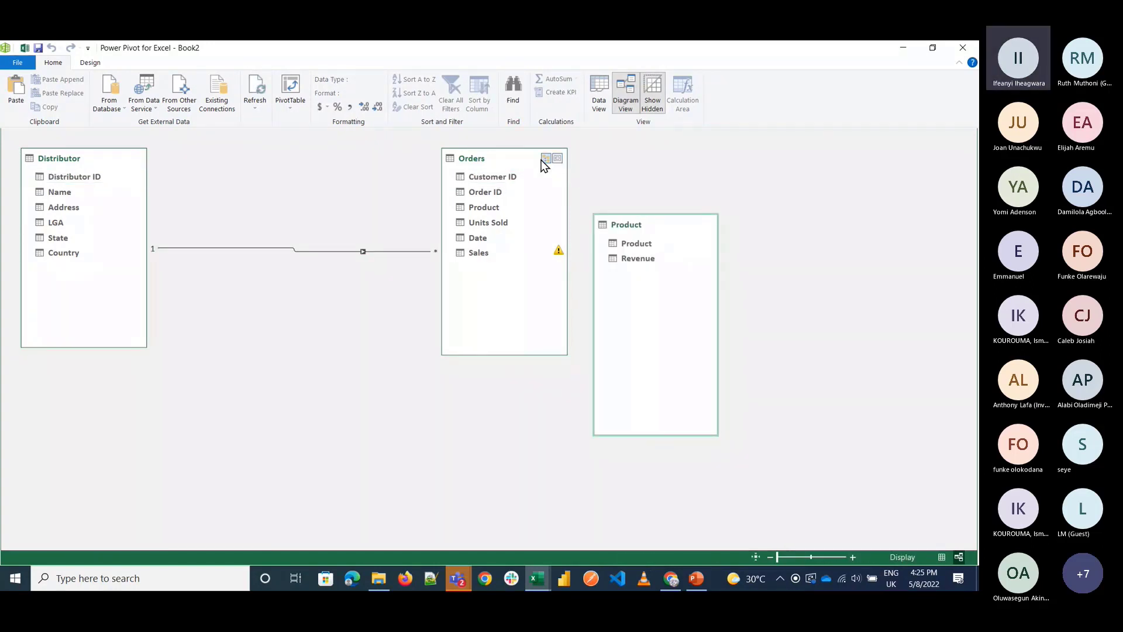
{"action": "left_click_drag", "start_coordinate": [511, 153], "coordinate": [278, 288]}
{"action": "left_click_drag", "start_coordinate": [672, 236], "coordinate": [405, 178]}
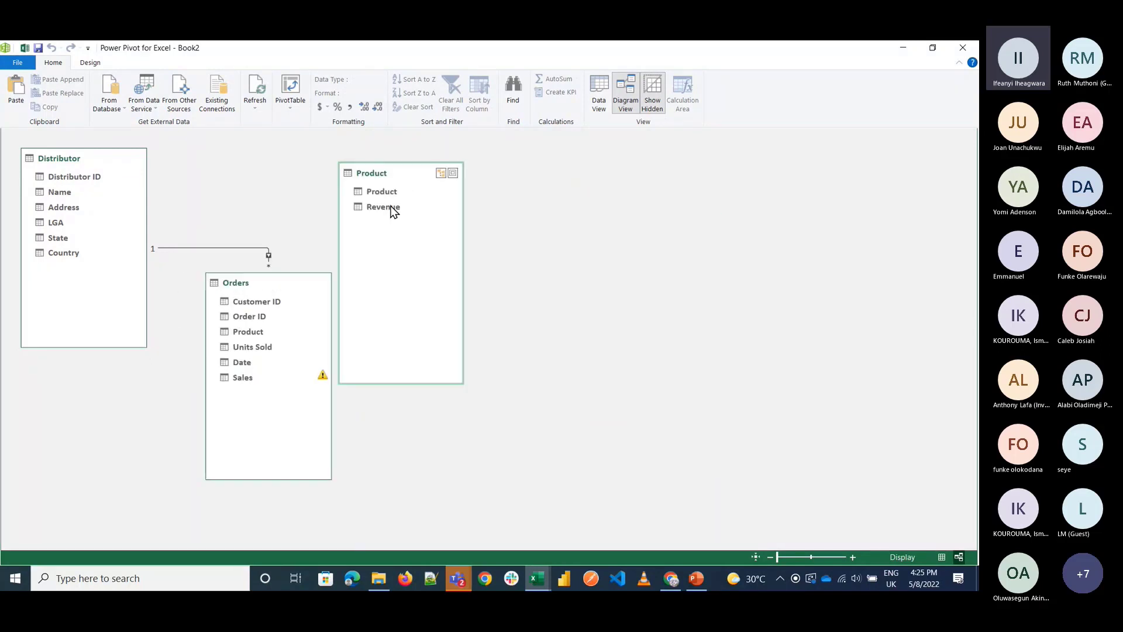
{"action": "mouse_move", "coordinate": [257, 332]}
{"action": "left_mouse_down"}
{"action": "mouse_move", "coordinate": [368, 205]}
{"action": "mouse_move", "coordinate": [356, 193]}
{"action": "left_mouse_up"}
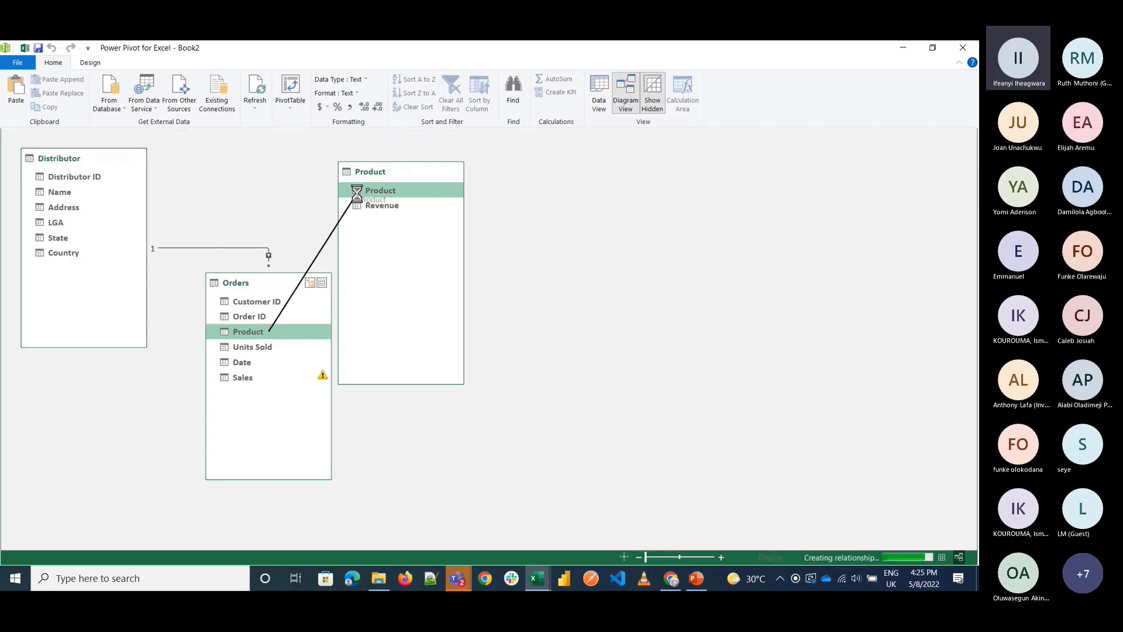
Step: Return to the data grid and replace the Orders table's Sales formula with =RELATED('Product'[Revenue]) * Orders[Units Sold]
{"action": "left_click", "coordinate": [607, 98]}
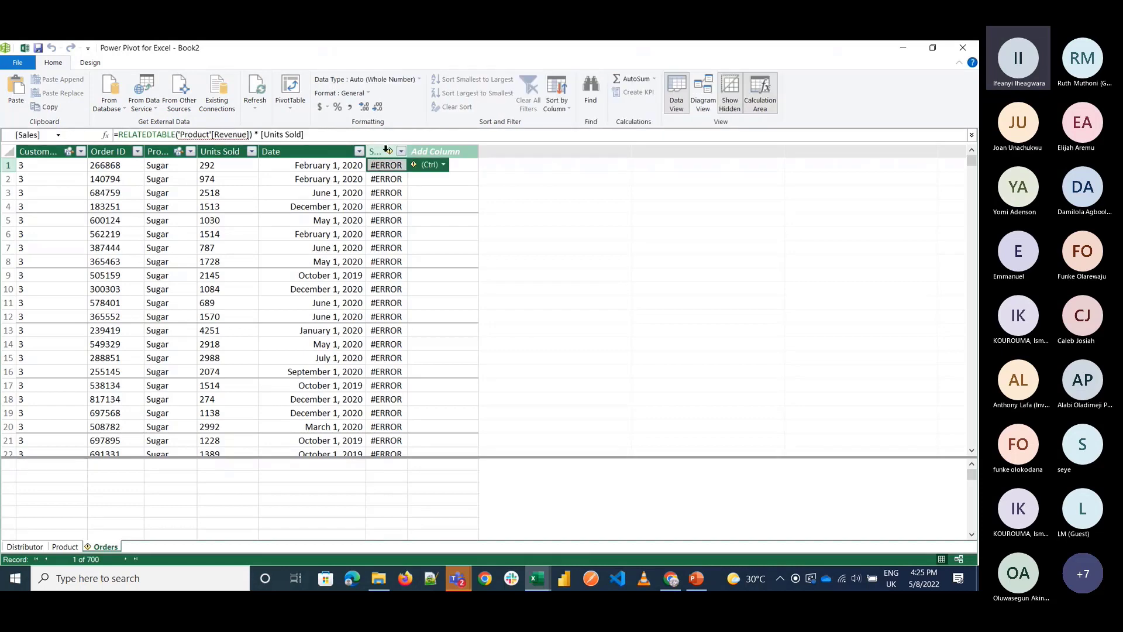
{"action": "left_click", "coordinate": [339, 139]}
{"action": "key", "text": "BackSpace"}
{"action": "key", "text": "BackSpace"}
{"action": "key", "text": "BackSpace"}
{"action": "key", "text": "BackSpace"}
{"action": "key", "text": "BackSpace"}
{"action": "key", "text": "BackSpace"}
{"action": "key", "text": "BackSpace"}
{"action": "key", "text": "BackSpace"}
{"action": "key", "text": "BackSpace"}
{"action": "key", "text": "BackSpace"}
{"action": "key", "text": "BackSpace"}
{"action": "key", "text": "BackSpace"}
{"action": "key", "text": "BackSpace"}
{"action": "key", "text": "BackSpace"}
{"action": "key", "text": "BackSpace"}
{"action": "key", "text": "BackSpace"}
{"action": "key", "text": "BackSpace"}
{"action": "key", "text": "BackSpace"}
{"action": "key", "text": "BackSpace"}
{"action": "key", "text": "BackSpace"}
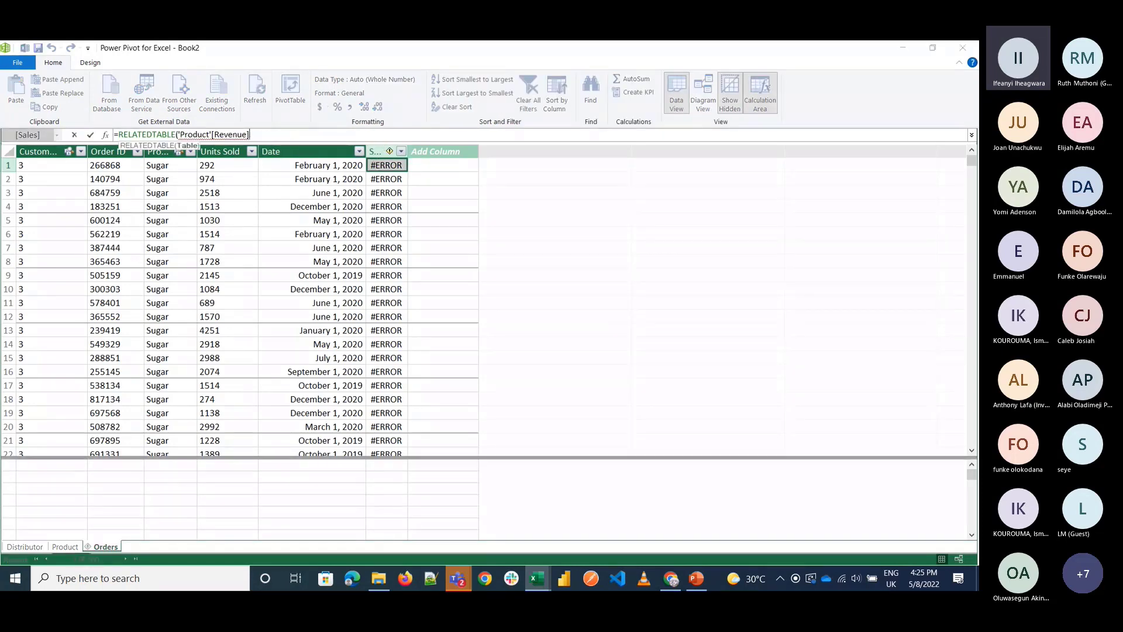
{"action": "key", "text": "BackSpace"}
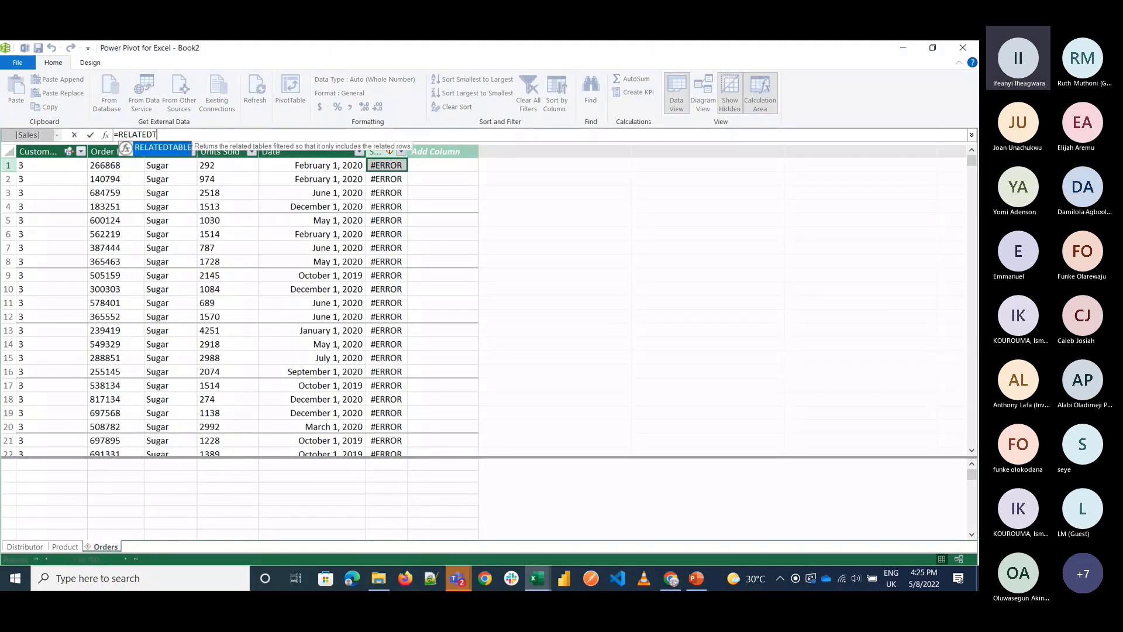
{"action": "key", "text": "BackSpace"}
{"action": "type", "text": "("}
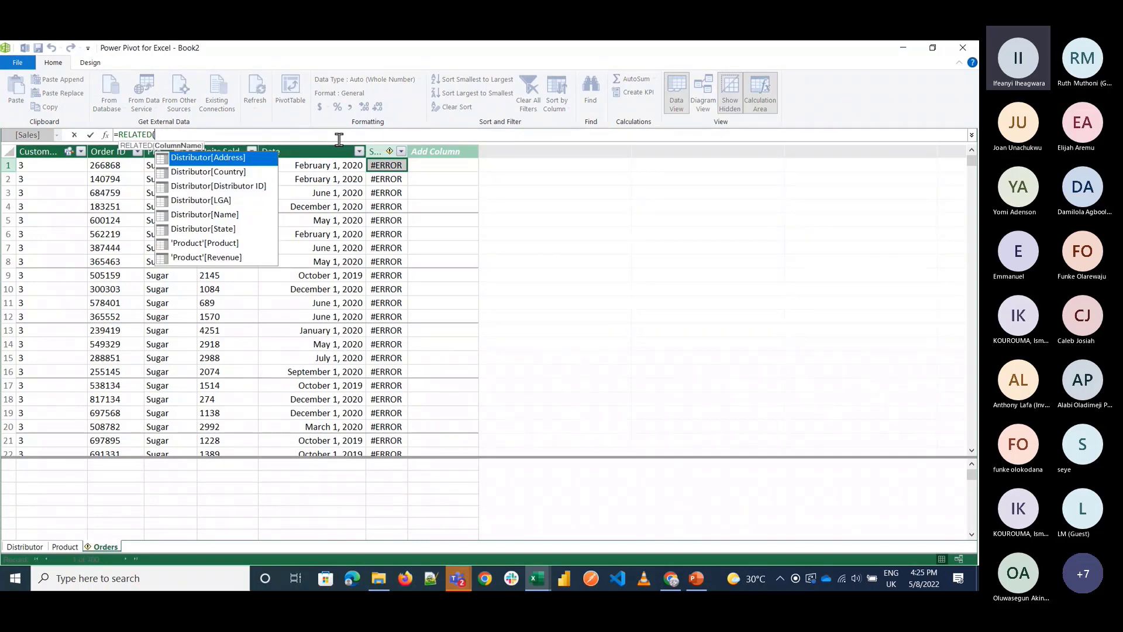
{"action": "key", "text": "Down"}
{"action": "key", "text": "Down"}
{"action": "key", "text": "Down"}
{"action": "key", "text": "Down"}
{"action": "key", "text": "Down"}
{"action": "key", "text": "Down"}
{"action": "key", "text": "Down"}
{"action": "key", "text": "Up"}
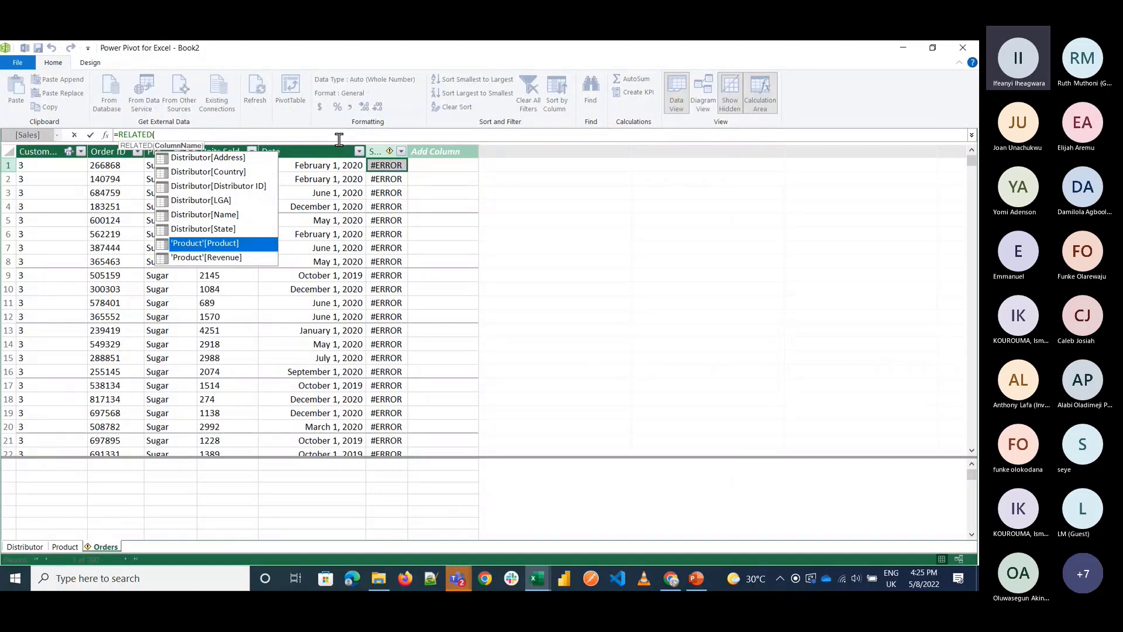
{"action": "key", "text": "Down"}
{"action": "key", "text": "Tab"}
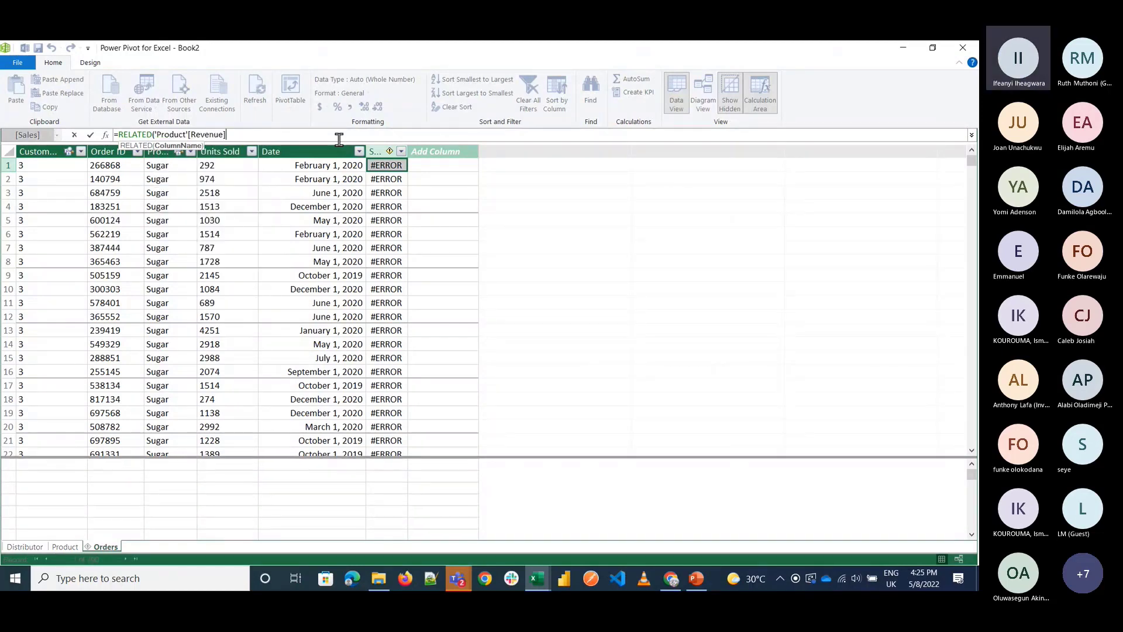
{"action": "type", "text": ") "}
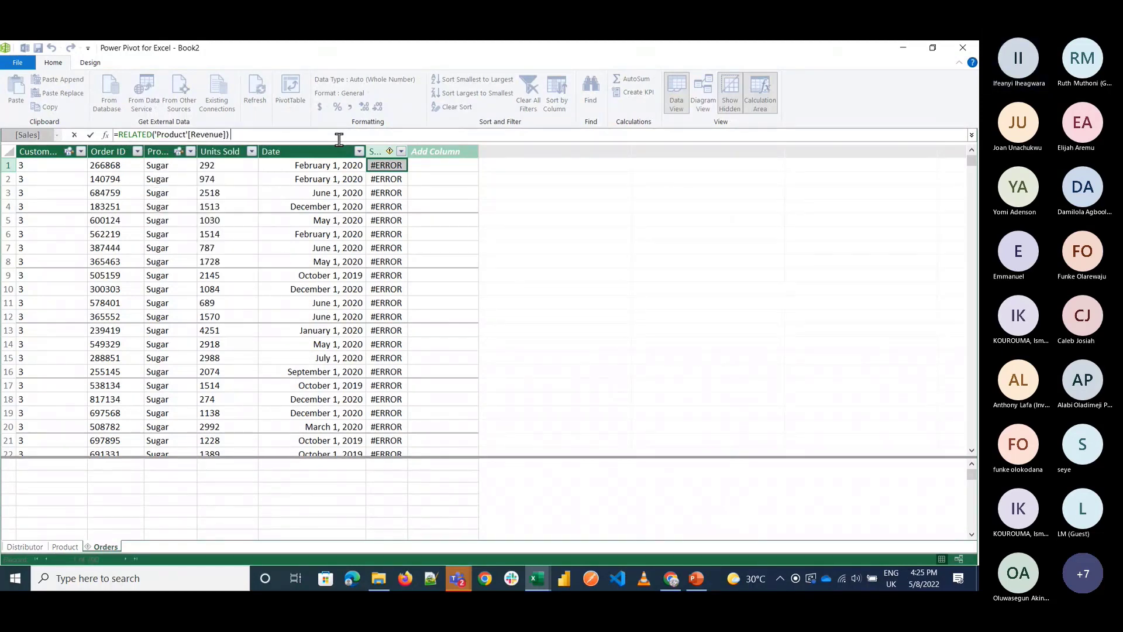
{"action": "type", "text": "*"}
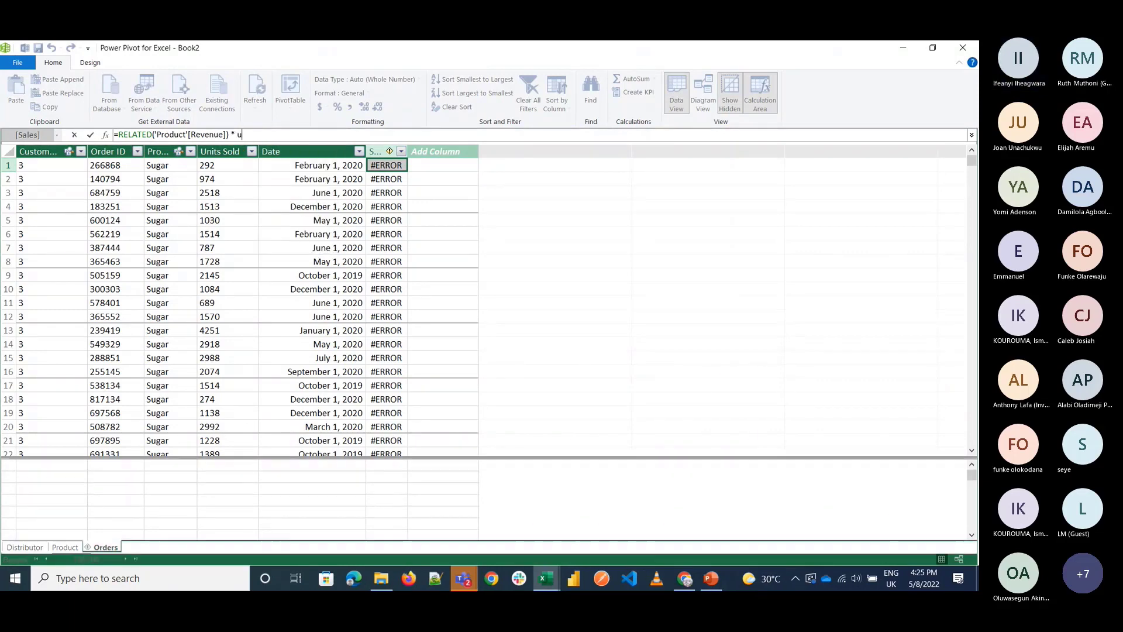
{"action": "type", "text": " un"}
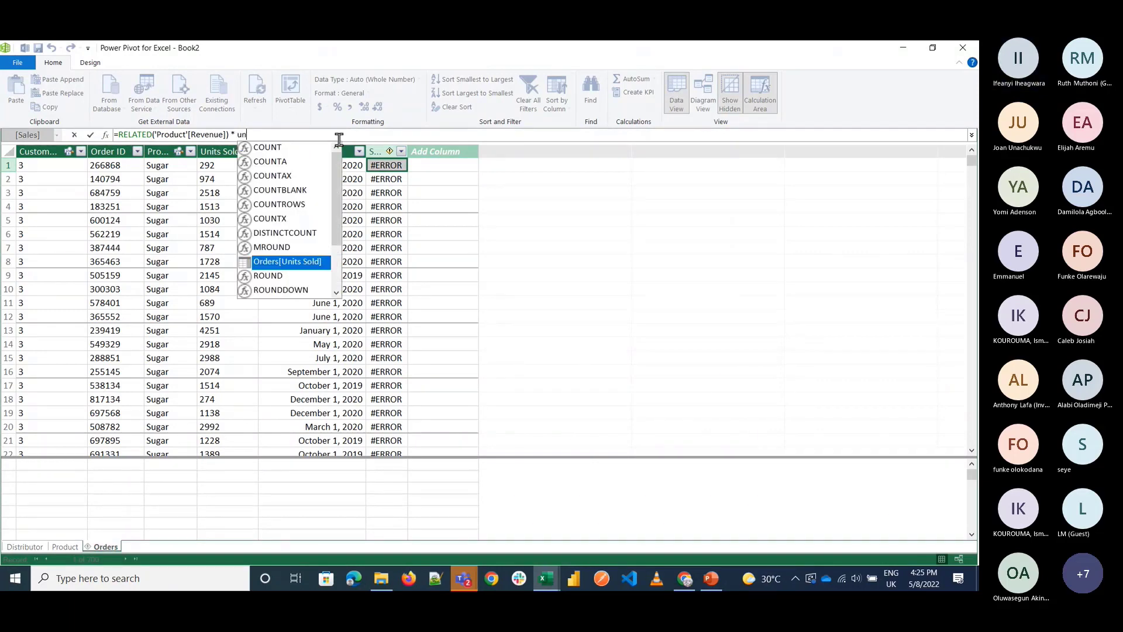
{"action": "key", "text": "Tab"}
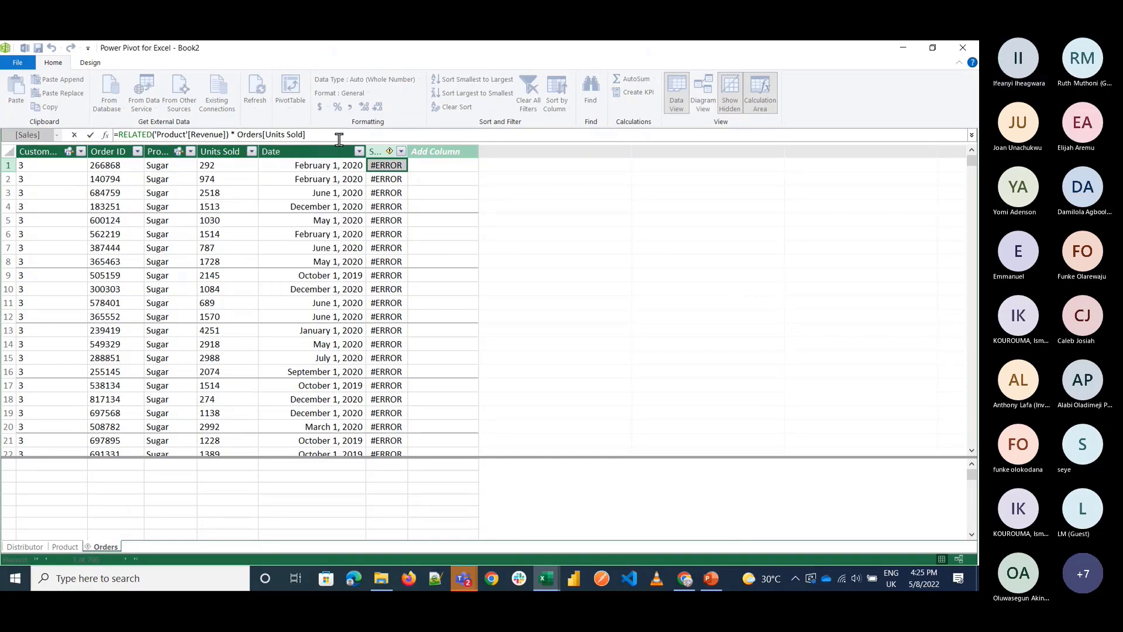
{"action": "key", "text": "Return"}
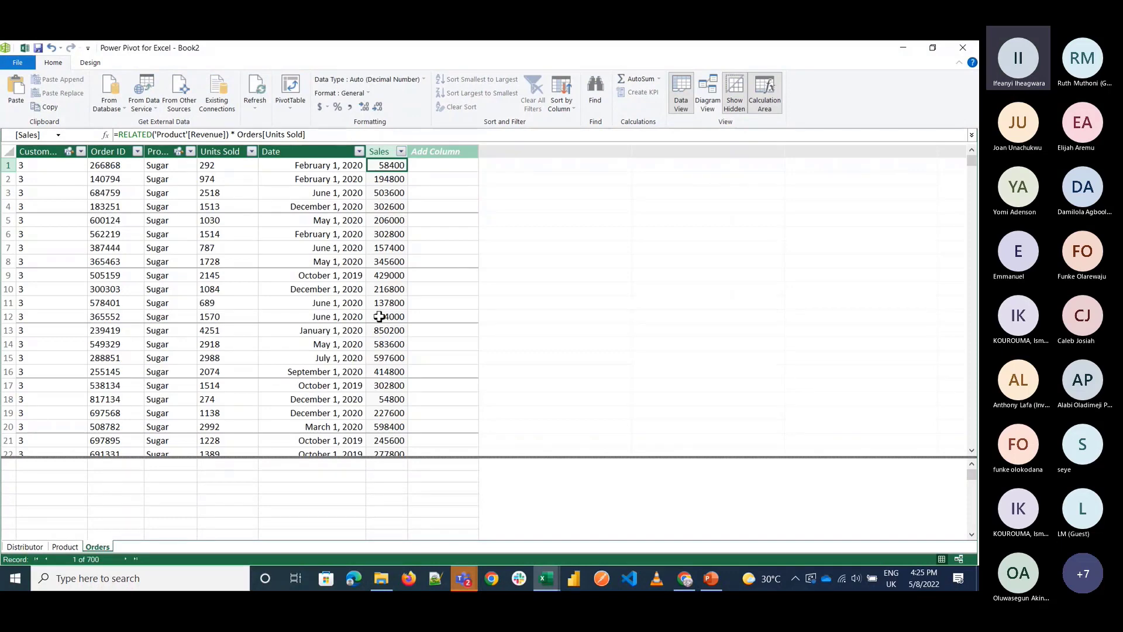
Step: Move the Date column of the Orders table so that it follows the Sales column
{"action": "left_click", "coordinate": [377, 151]}
{"action": "left_click", "coordinate": [295, 152]}
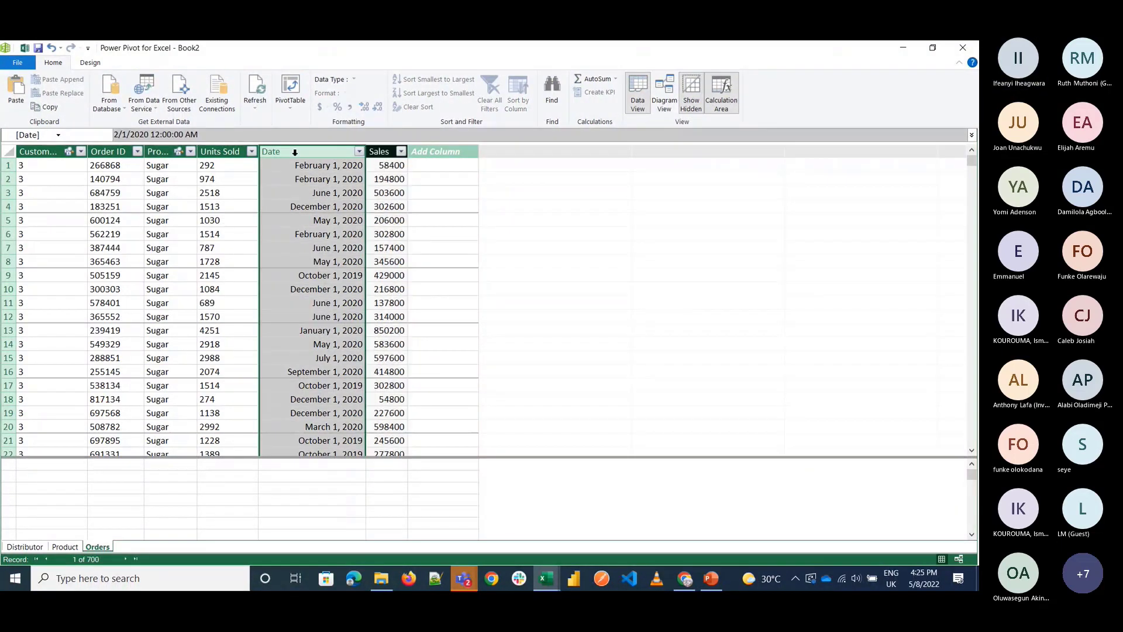
{"action": "left_click_drag", "start_coordinate": [295, 152], "coordinate": [424, 150]}
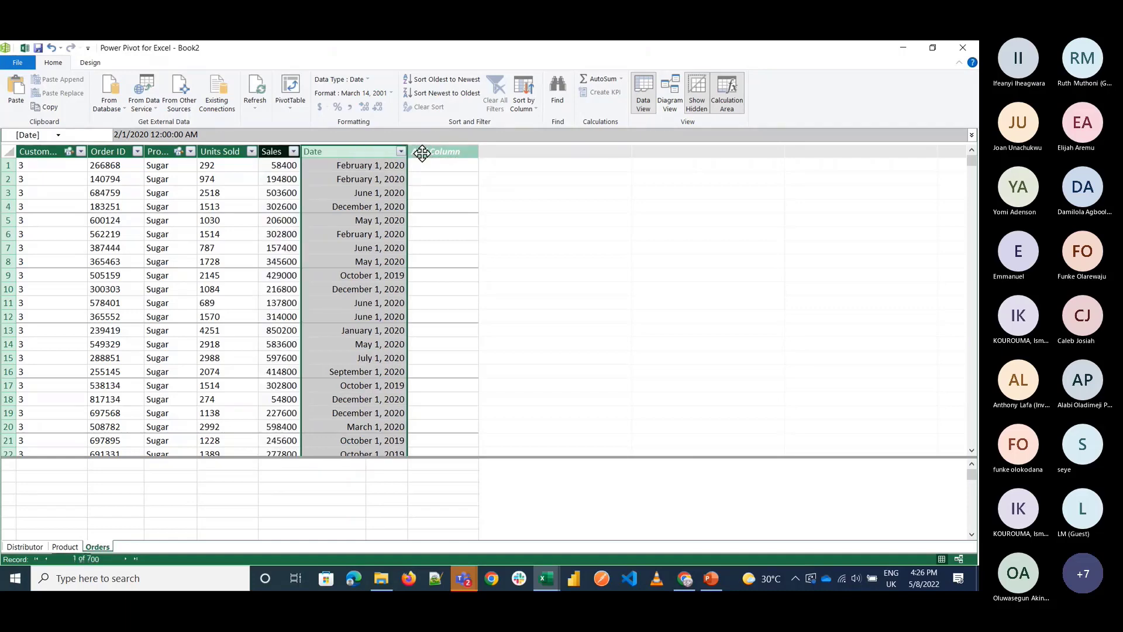
{"action": "left_click", "coordinate": [434, 207]}
{"action": "left_click", "coordinate": [273, 151]}
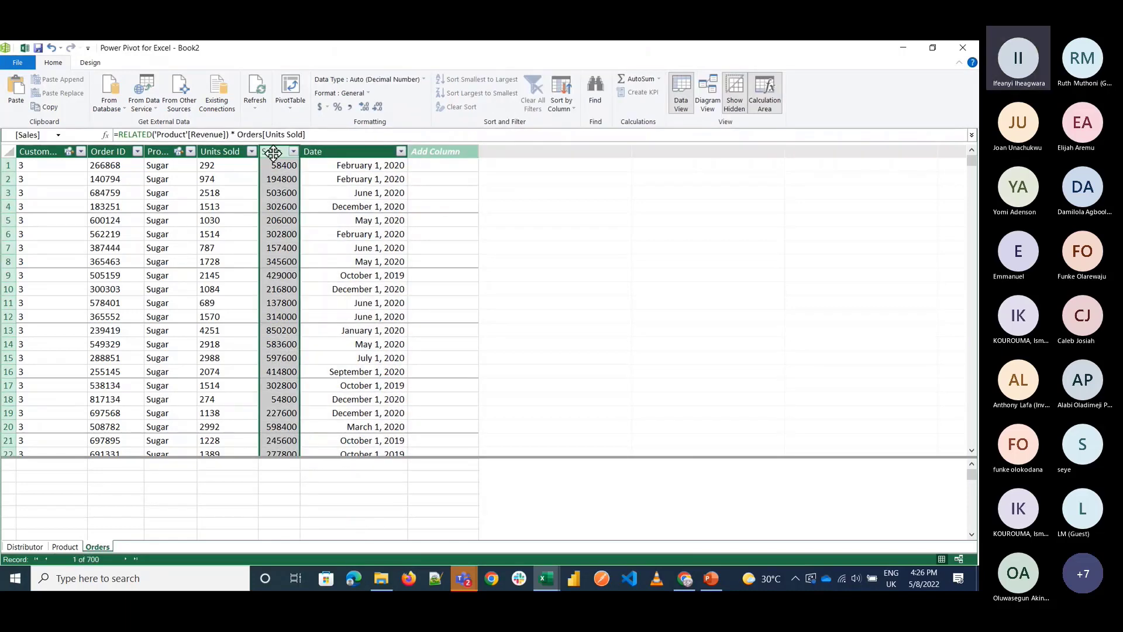
{"action": "left_click", "coordinate": [353, 263]}
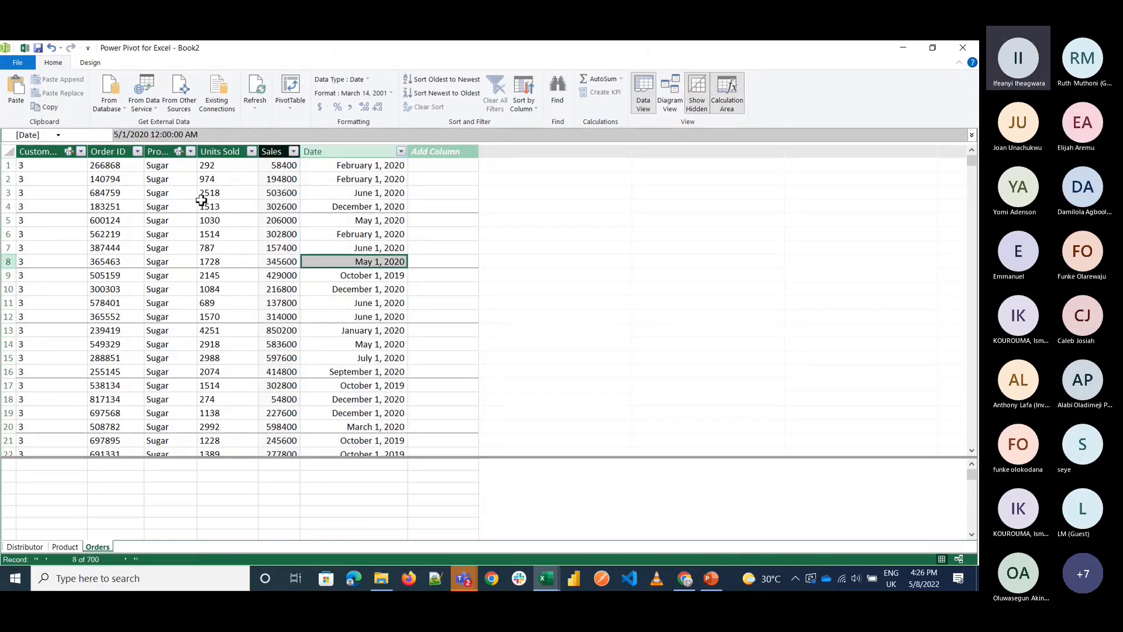
Step: Format the Sales column as currency with the ₦ Edo (Nigeria) symbol and two decimal places, and widen the column
{"action": "left_click", "coordinate": [338, 143]}
{"action": "left_click", "coordinate": [282, 146]}
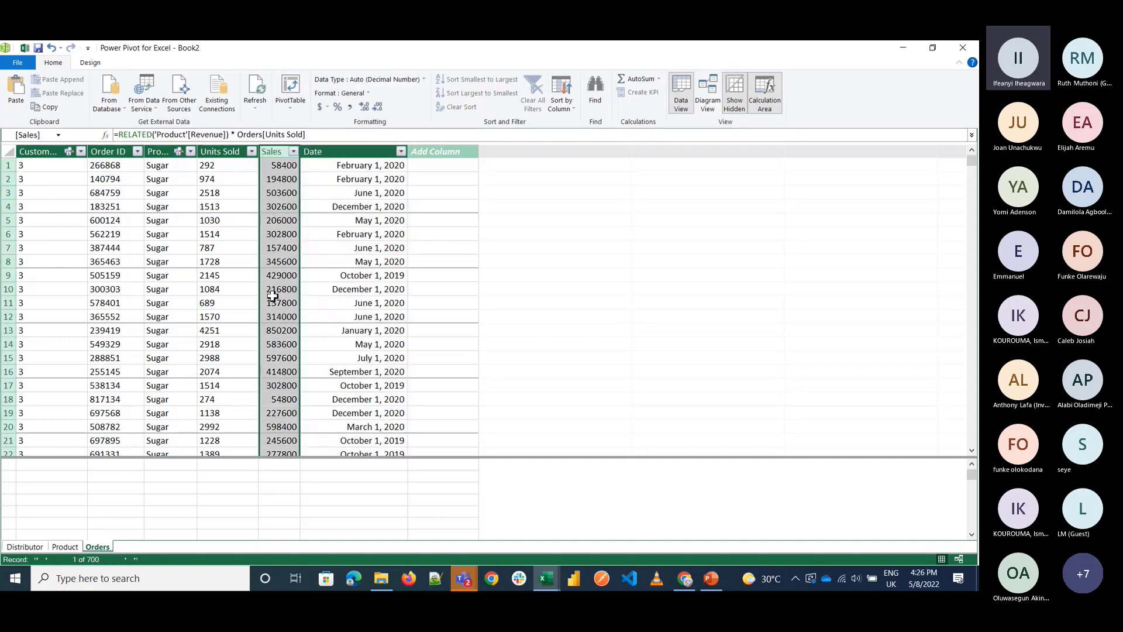
{"action": "left_click", "coordinate": [328, 109]}
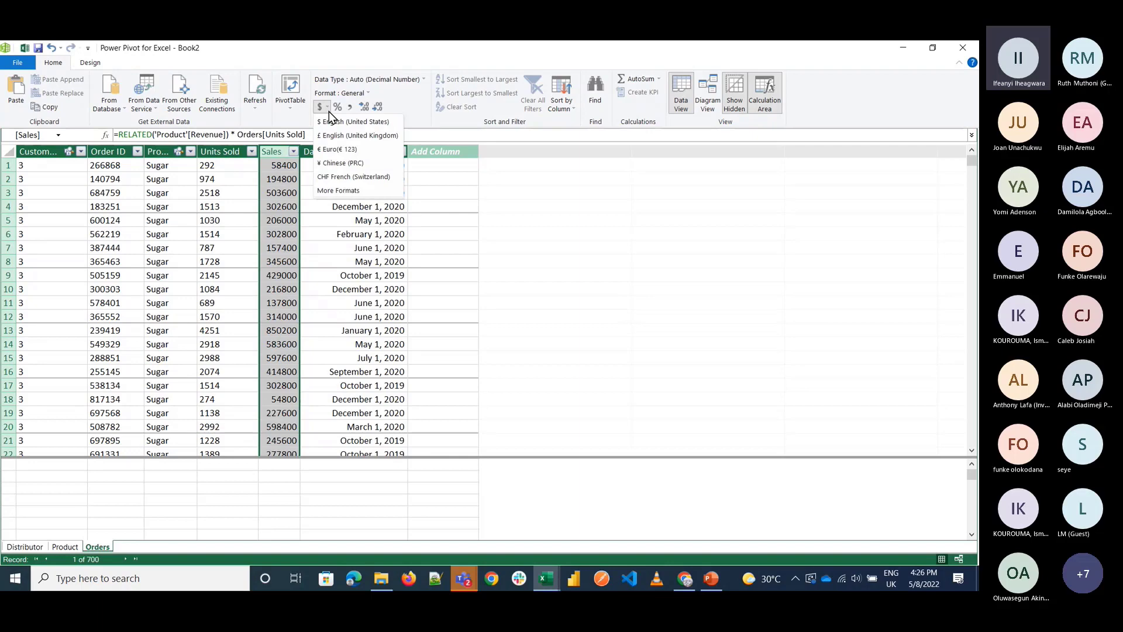
{"action": "left_click", "coordinate": [340, 191]}
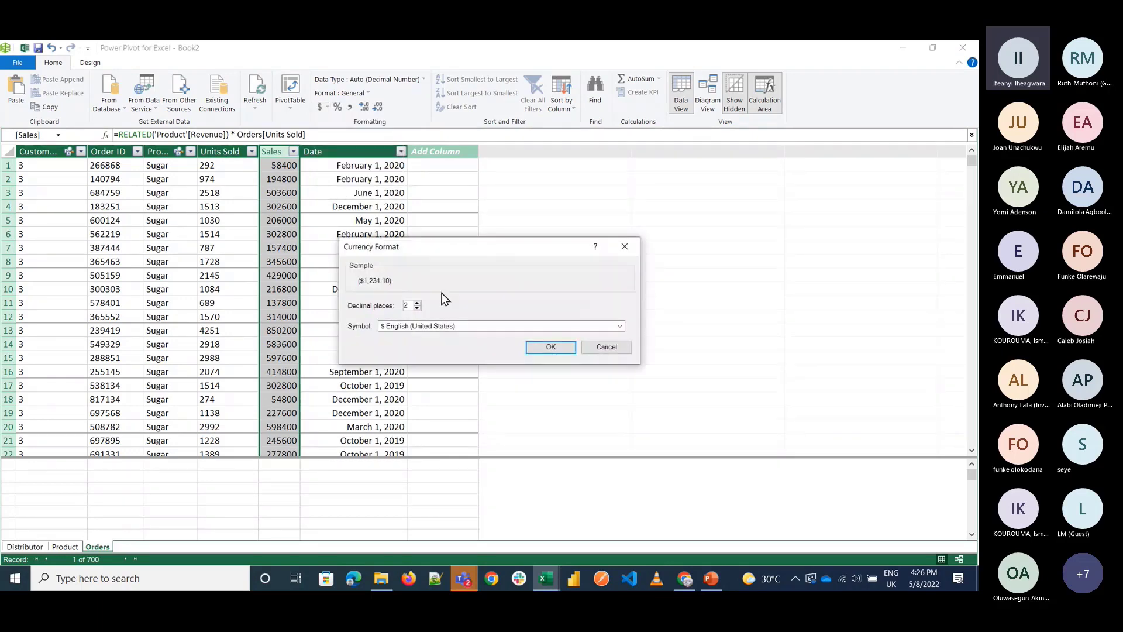
{"action": "left_click", "coordinate": [462, 326]}
{"action": "scroll", "coordinate": [464, 360], "scroll_direction": "down", "scroll_amount": 10}
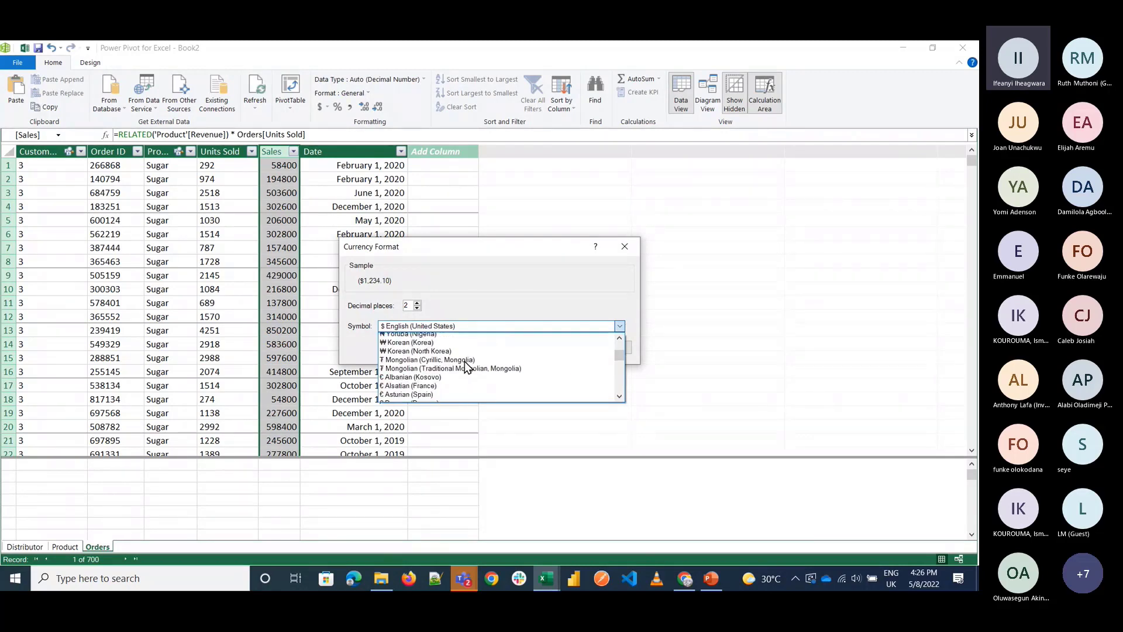
{"action": "scroll", "coordinate": [465, 360], "scroll_direction": "up", "scroll_amount": 2}
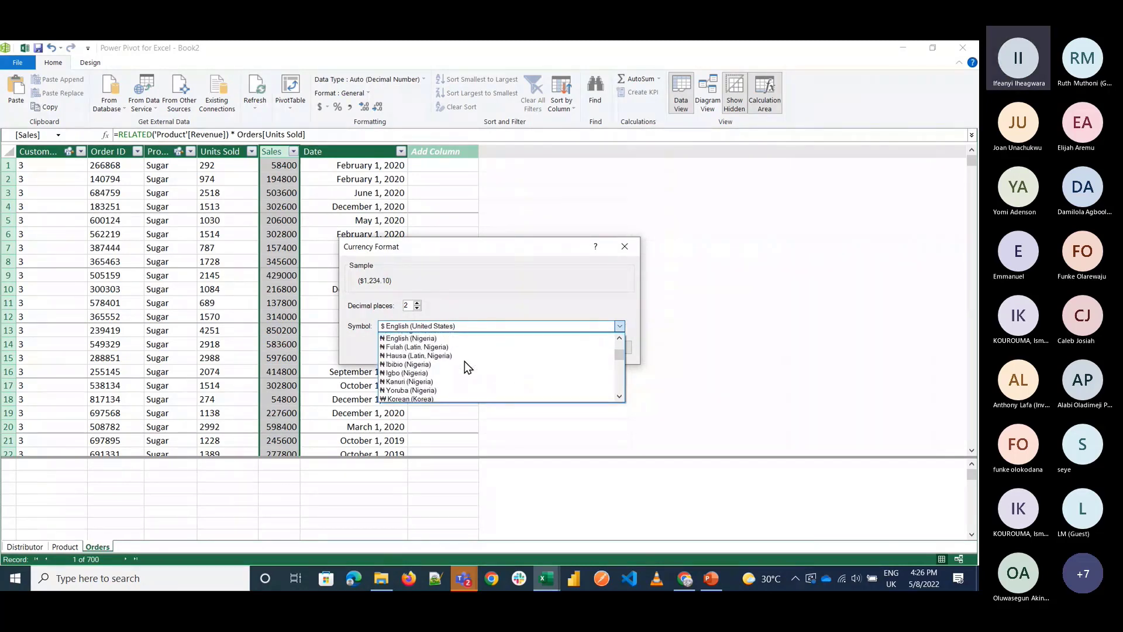
{"action": "scroll", "coordinate": [465, 361], "scroll_direction": "up", "scroll_amount": 1}
{"action": "left_click", "coordinate": [462, 345]}
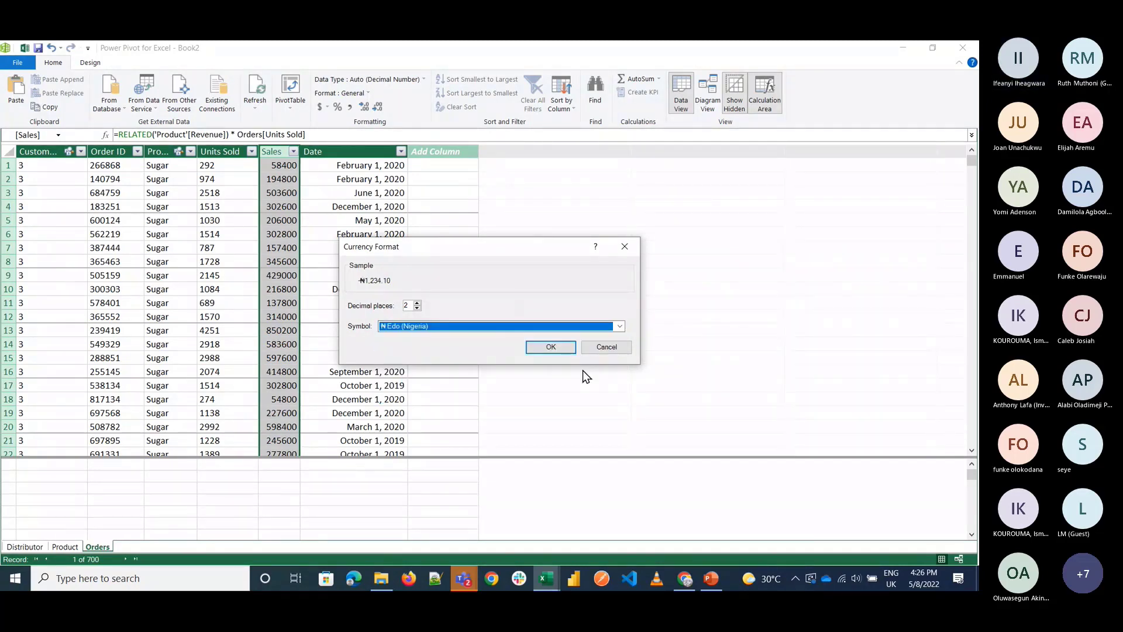
{"action": "left_click", "coordinate": [551, 347]}
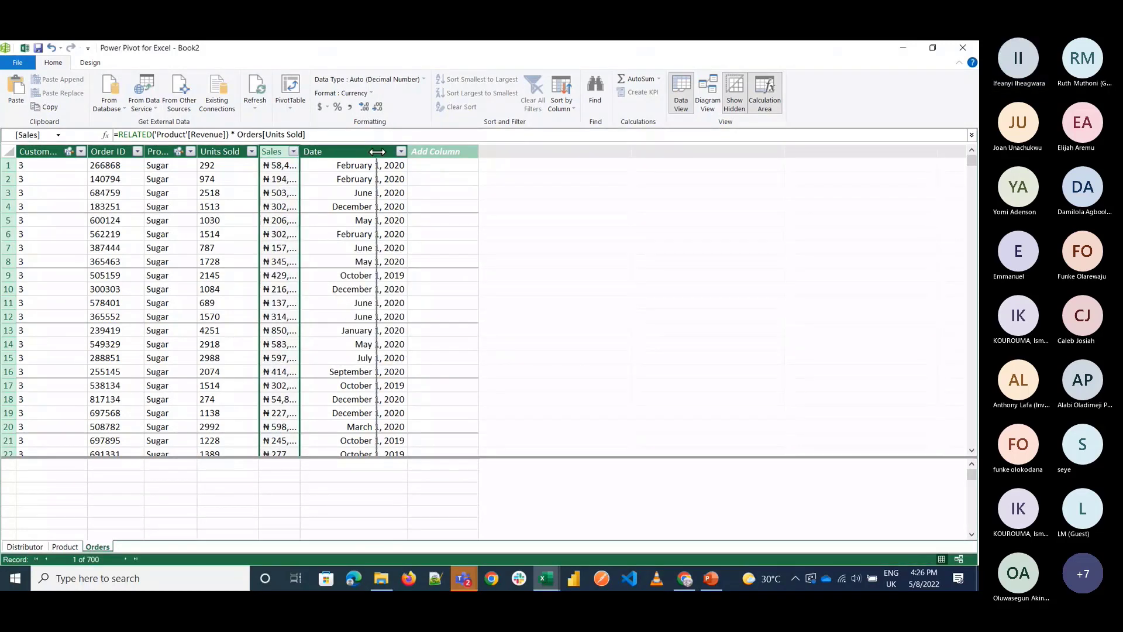
{"action": "left_click_drag", "start_coordinate": [344, 151], "coordinate": [377, 151]}
Step: Open the currency format options for the Product table's Revenue column and try the ₭ Lao (Lao P.D.R.) symbol
{"action": "left_click", "coordinate": [62, 546]}
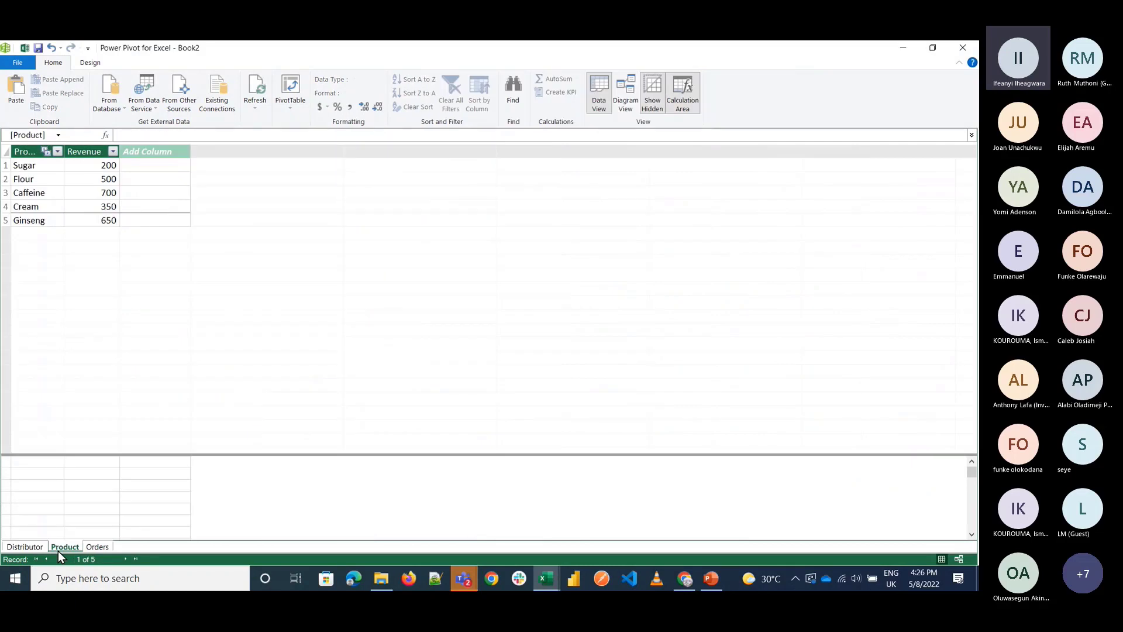
{"action": "left_click", "coordinate": [32, 547]}
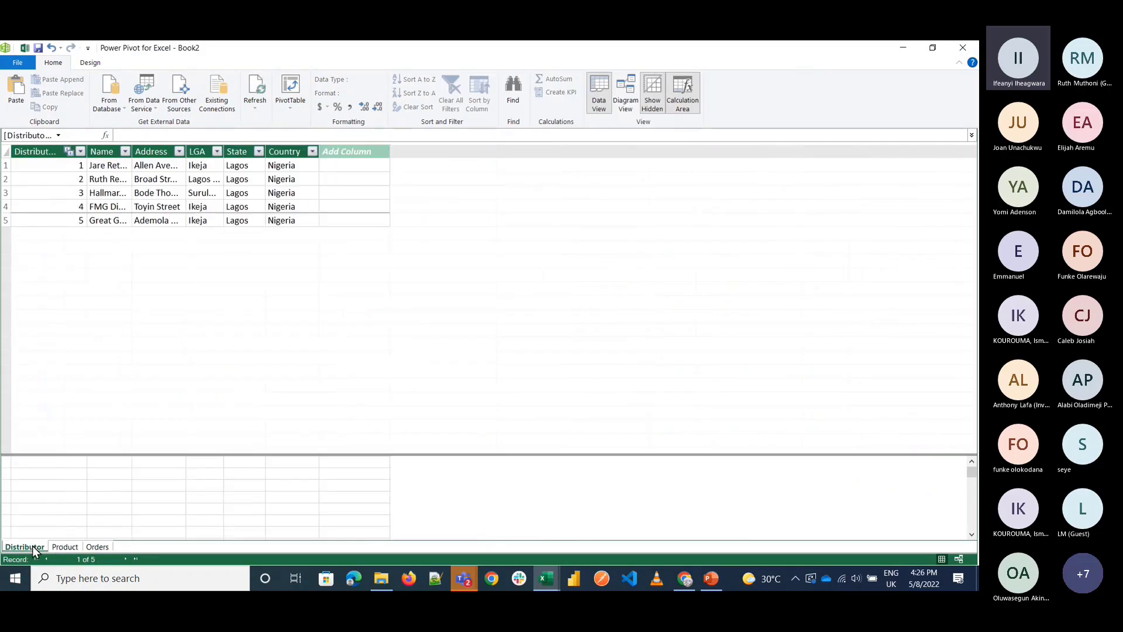
{"action": "left_click", "coordinate": [62, 546]}
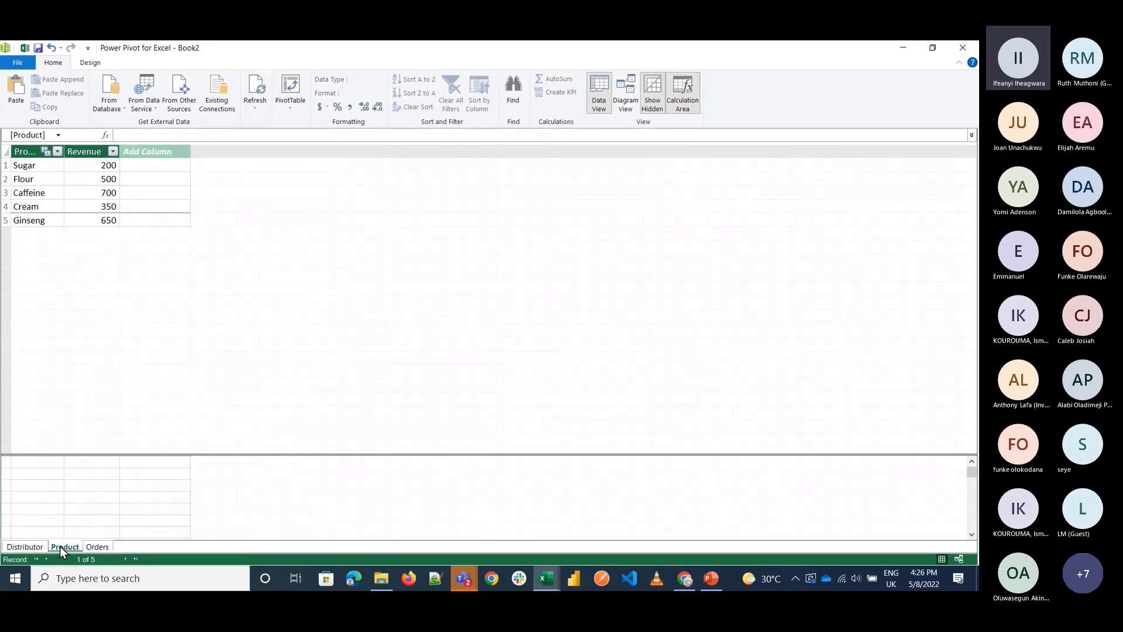
{"action": "left_click", "coordinate": [85, 151]}
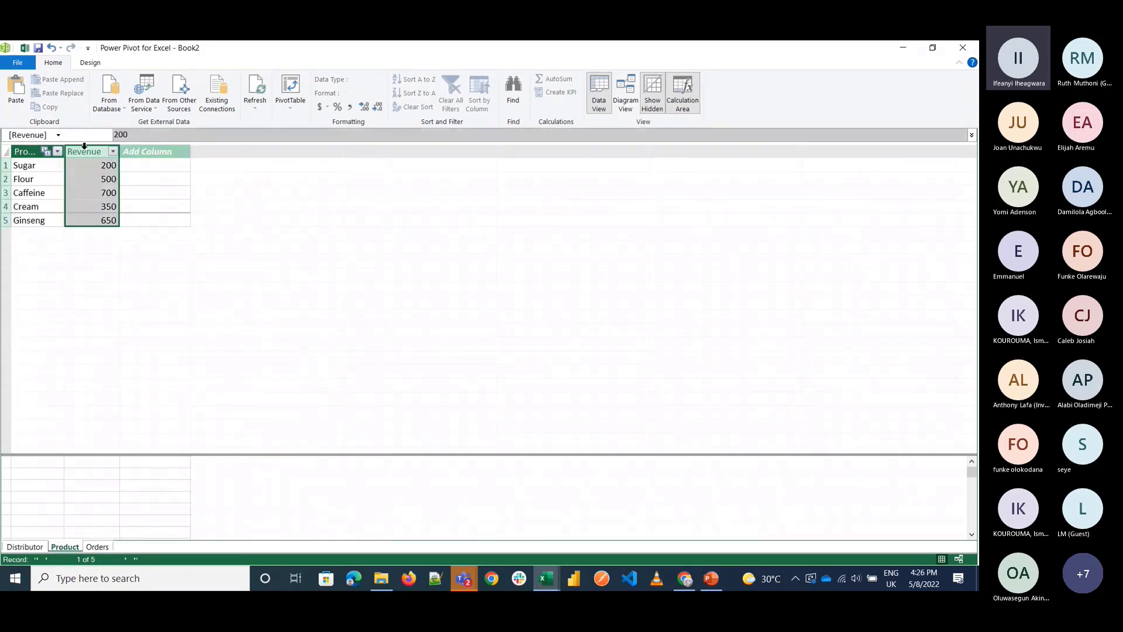
{"action": "left_click", "coordinate": [327, 108]}
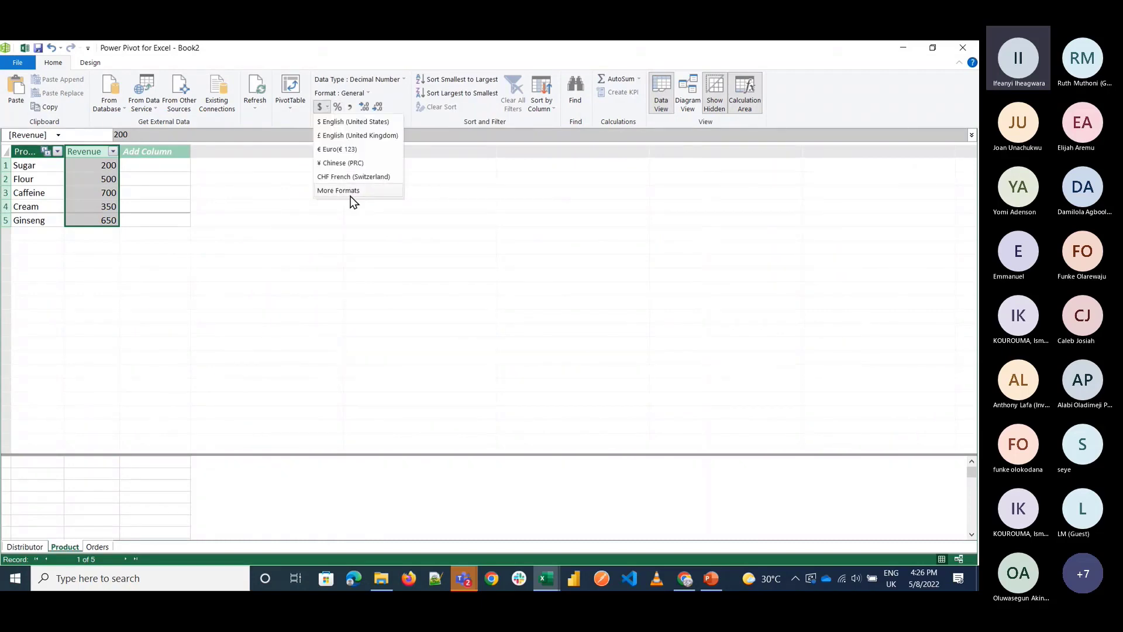
{"action": "left_click", "coordinate": [351, 195]}
{"action": "left_click", "coordinate": [455, 328]}
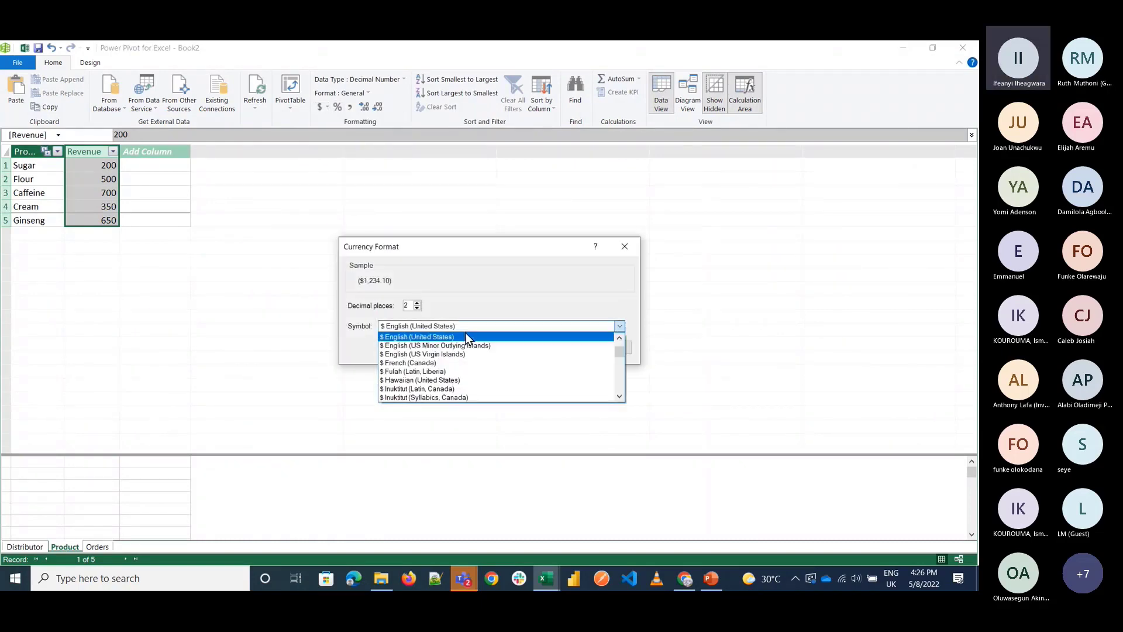
{"action": "scroll", "coordinate": [460, 368], "scroll_direction": "down", "scroll_amount": 7}
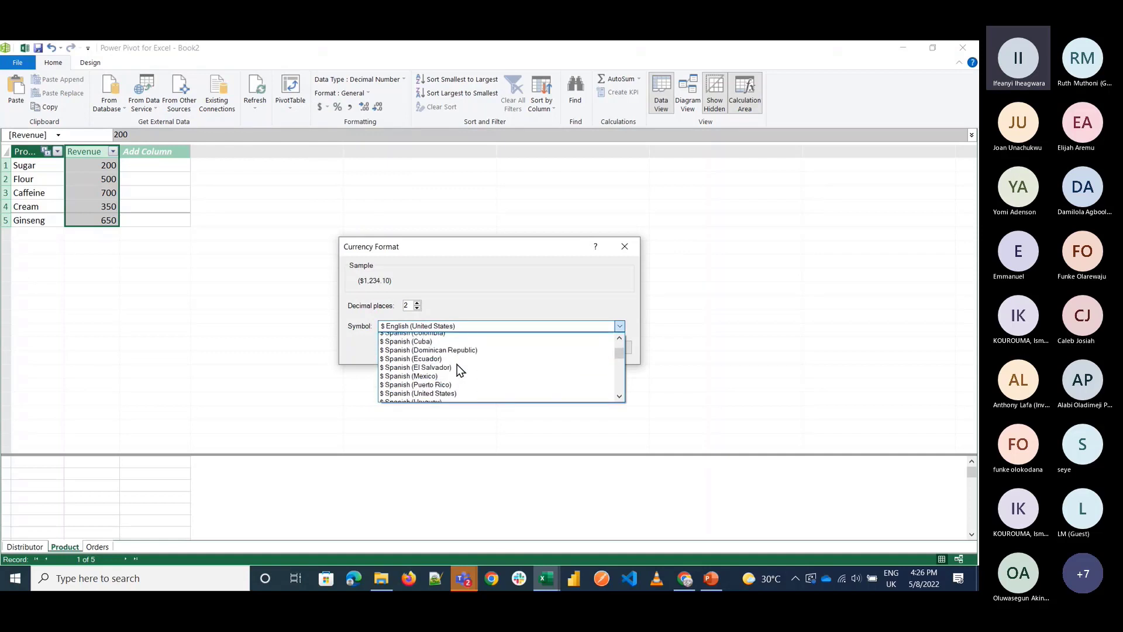
{"action": "scroll", "coordinate": [460, 370], "scroll_direction": "down", "scroll_amount": 10}
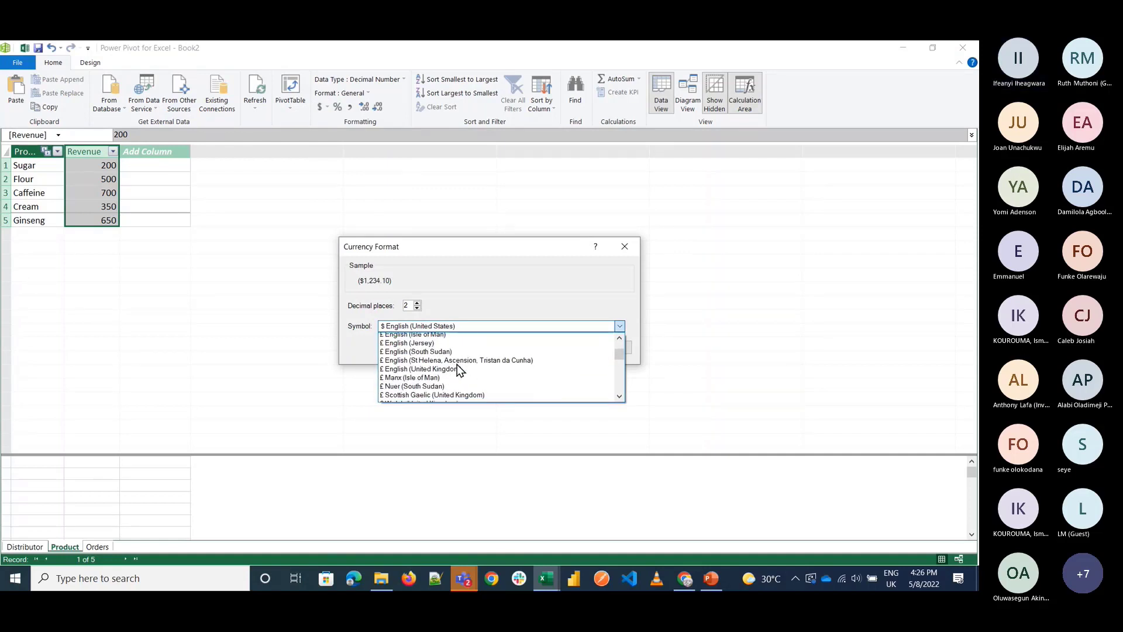
{"action": "scroll", "coordinate": [459, 370], "scroll_direction": "down", "scroll_amount": 2}
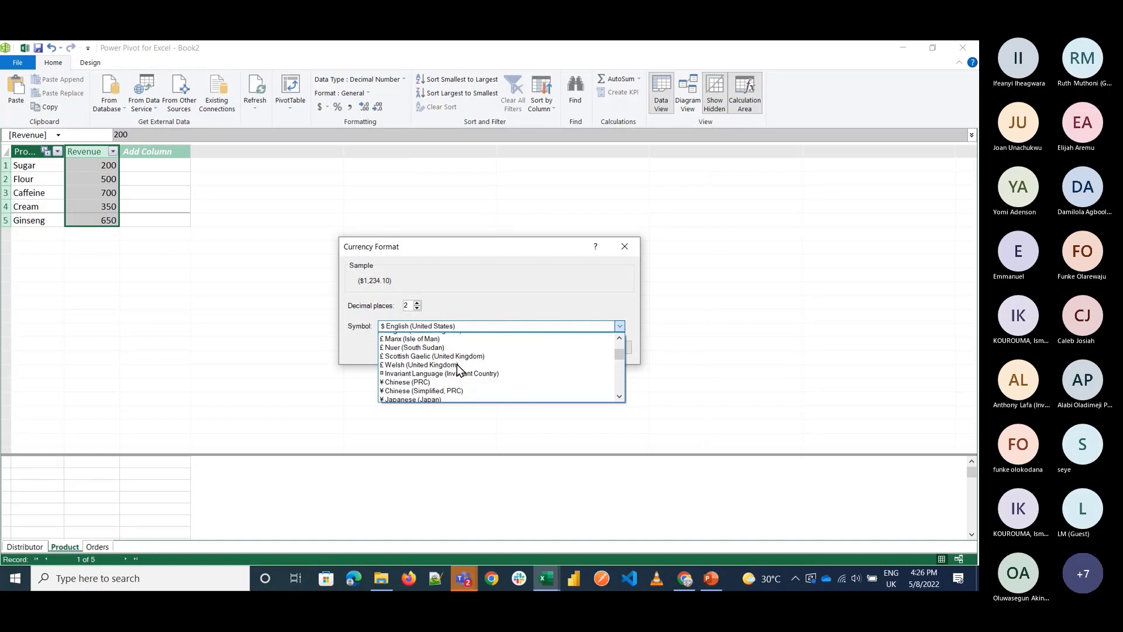
{"action": "scroll", "coordinate": [458, 368], "scroll_direction": "down", "scroll_amount": 5}
{"action": "left_click", "coordinate": [392, 345]}
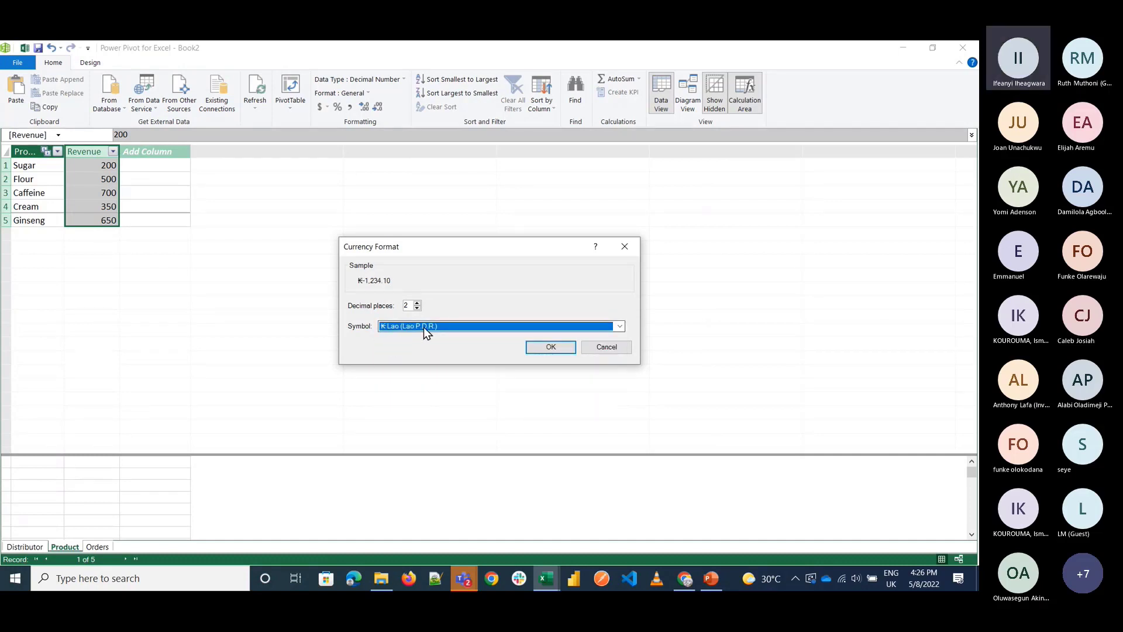
{"action": "left_click", "coordinate": [427, 332]}
{"action": "left_click", "coordinate": [400, 352]}
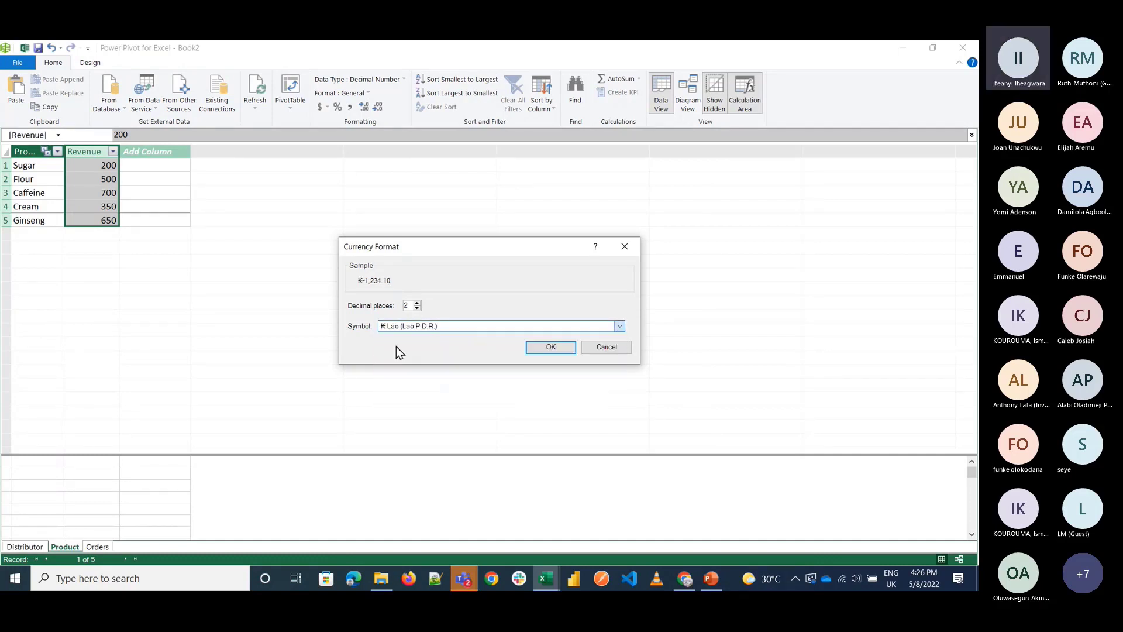
Step: Apply the ₦ currency format with two decimal places to the Revenue column and review the Orders and Product tables
{"action": "left_click", "coordinate": [551, 349]}
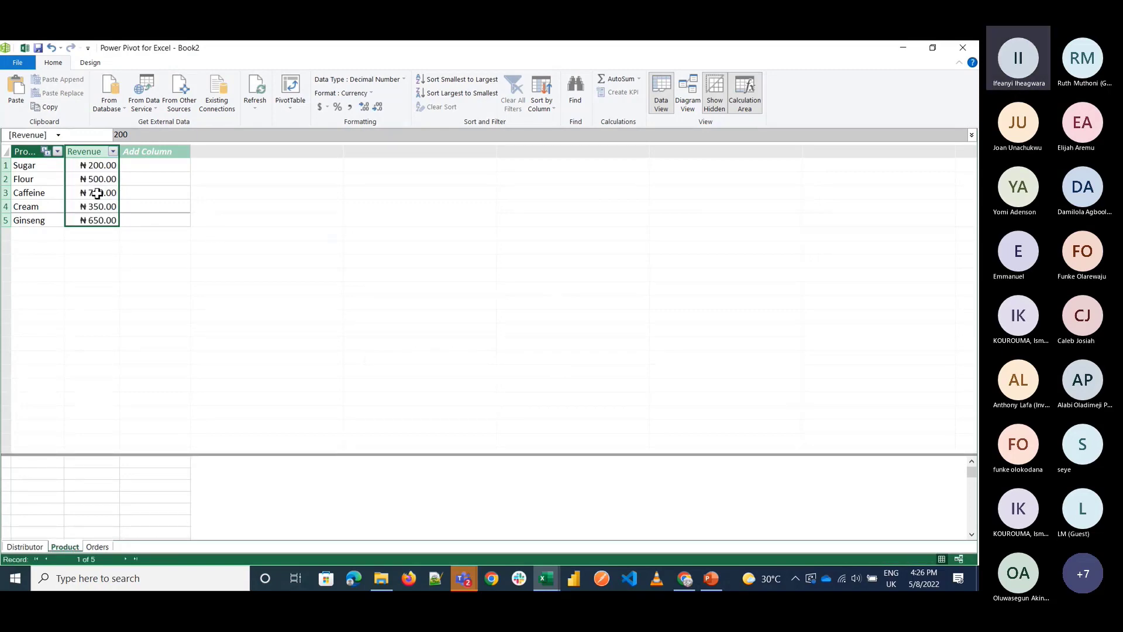
{"action": "left_click", "coordinate": [97, 547]}
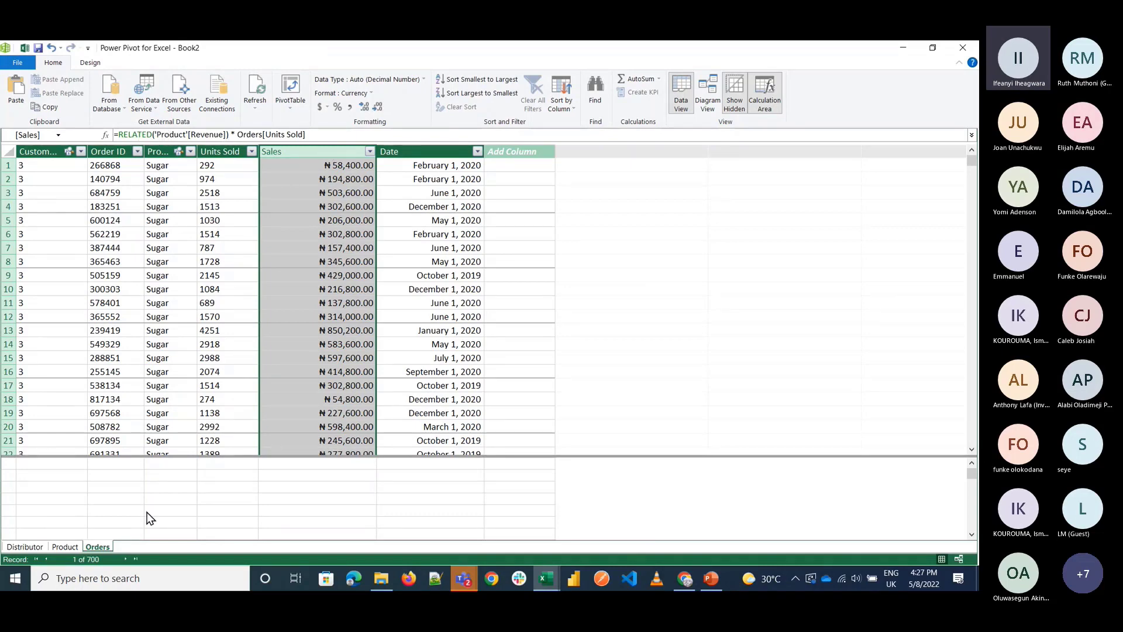
{"action": "left_click", "coordinate": [65, 547]}
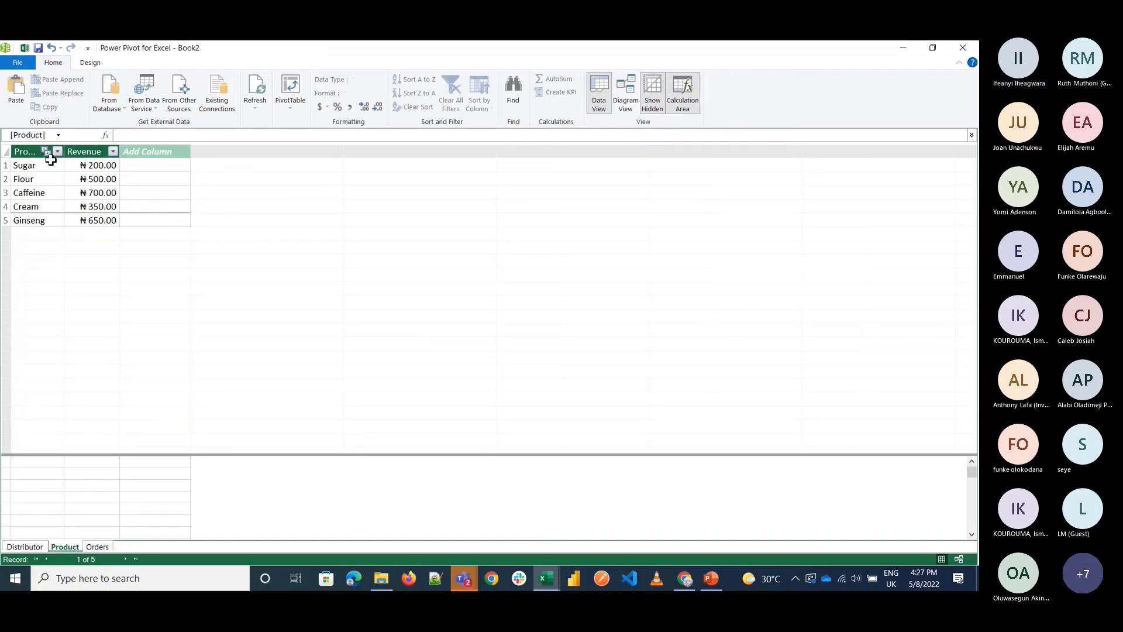
{"action": "left_click", "coordinate": [93, 534]}
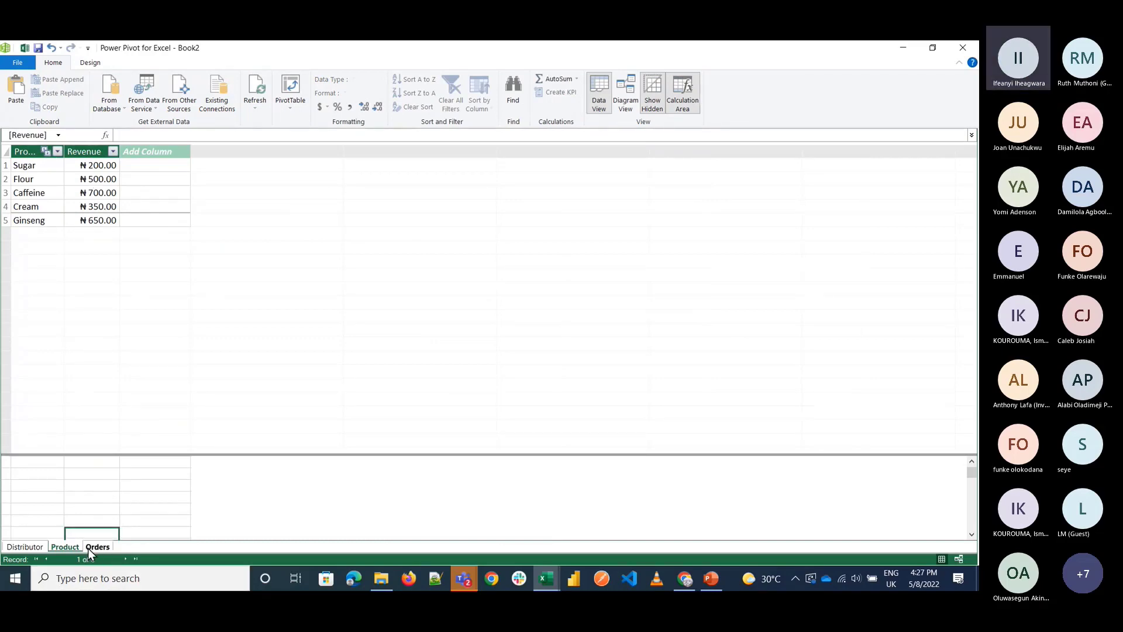
{"action": "left_click", "coordinate": [91, 546]}
Step: Close the Power Pivot window and enlarge Sheet1 to 140% zoom
{"action": "left_click", "coordinate": [963, 47]}
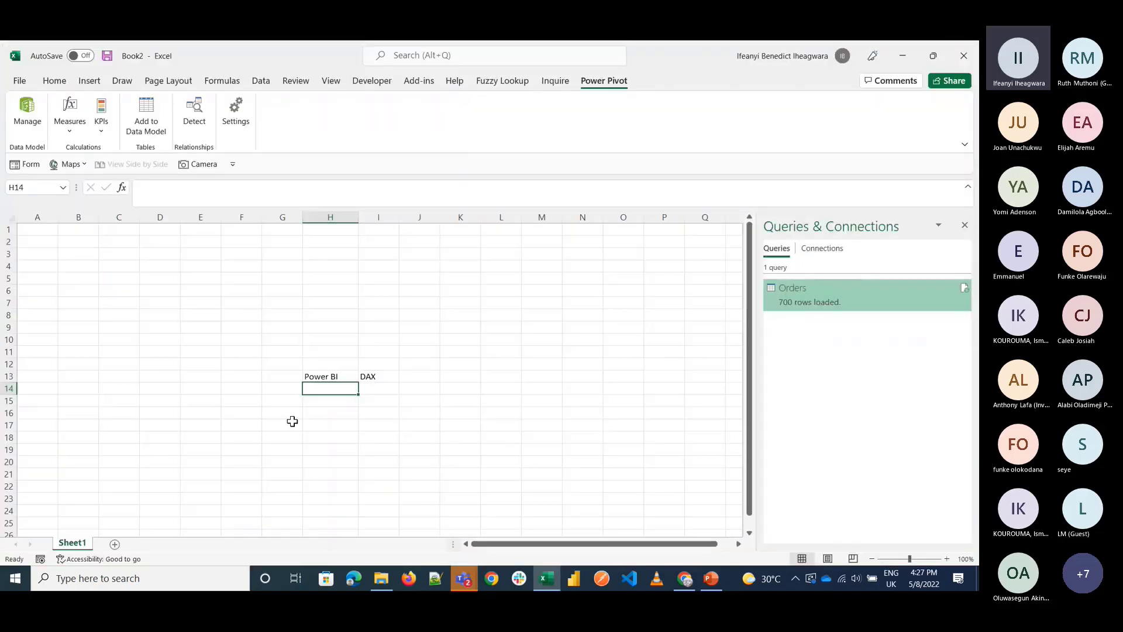
{"action": "left_click", "coordinate": [500, 326]}
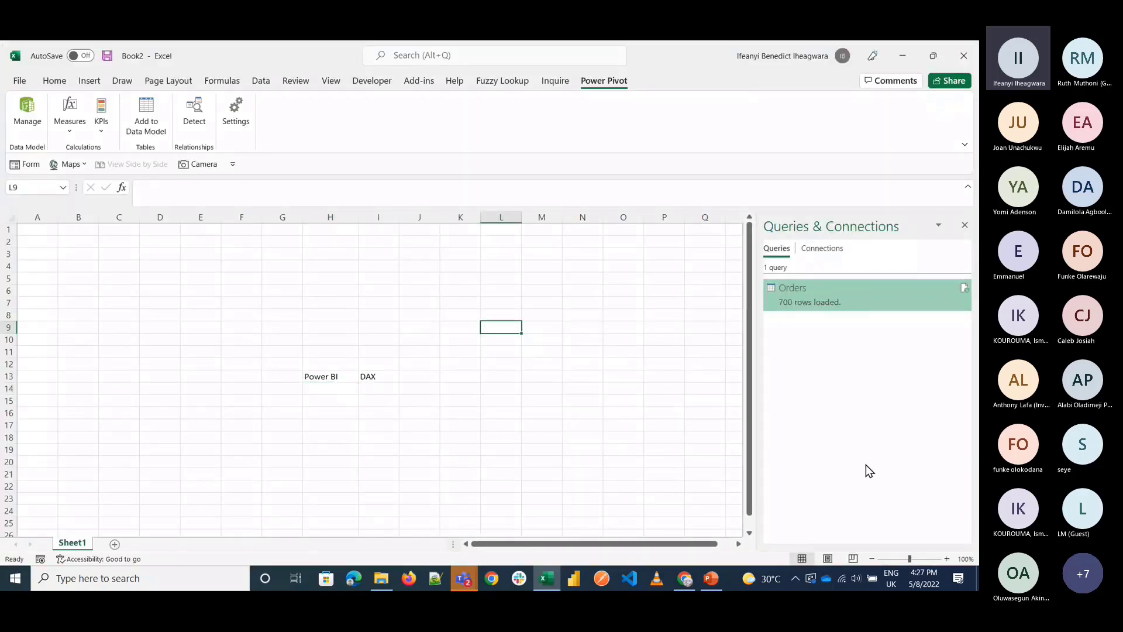
{"action": "left_click", "coordinate": [950, 559]}
{"action": "left_click", "coordinate": [950, 559]}
{"action": "left_click", "coordinate": [950, 559]}
{"action": "left_click", "coordinate": [950, 559]}
{"action": "left_click", "coordinate": [289, 361]}
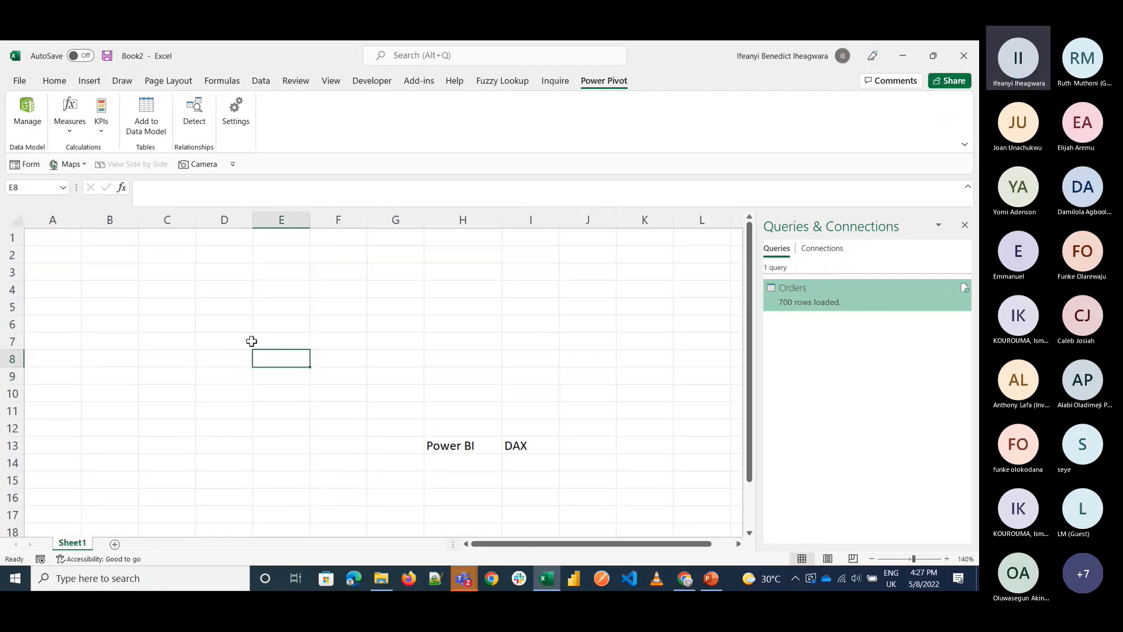
Step: Enter the label Measure in cell C5
{"action": "left_click", "coordinate": [188, 303]}
{"action": "type", "text": "New"}
{"action": "key", "text": "BackSpace"}
{"action": "key", "text": "BackSpace"}
{"action": "key", "text": "BackSpace"}
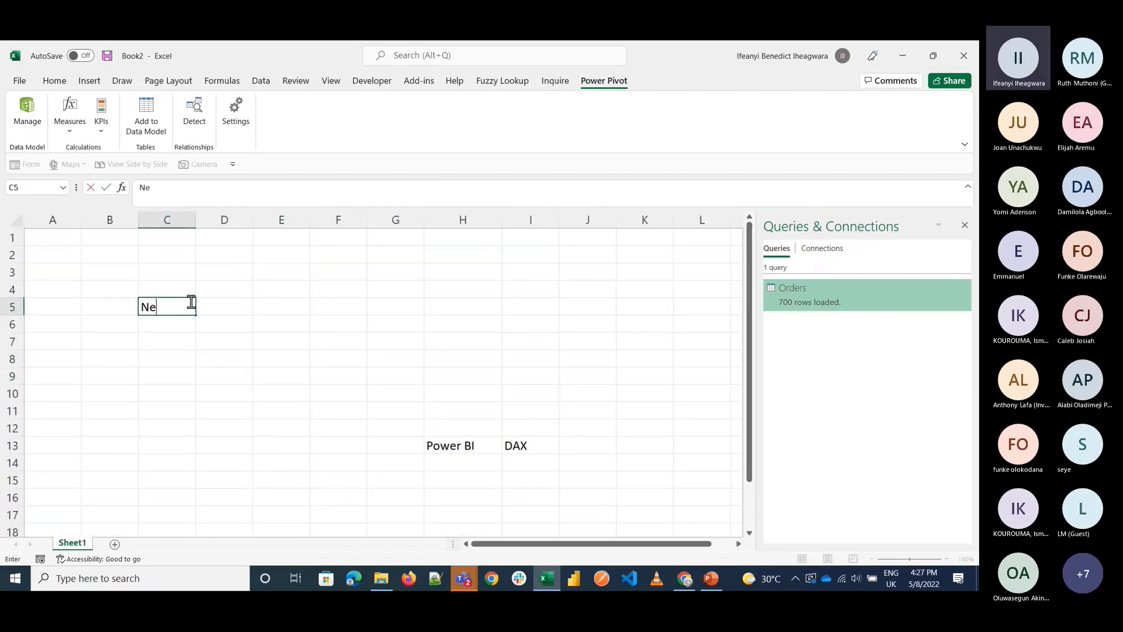
{"action": "type", "text": "Measure"}
{"action": "key", "text": "Return"}
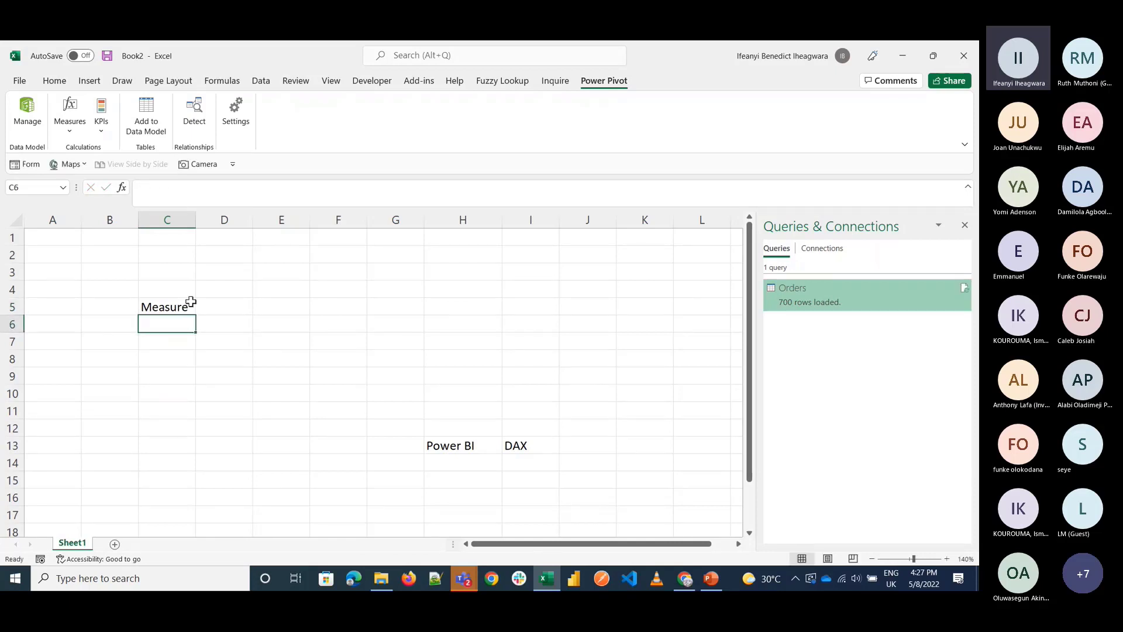
Step: Fill cell C7 below the Measure label with yellow
{"action": "key", "text": "Return"}
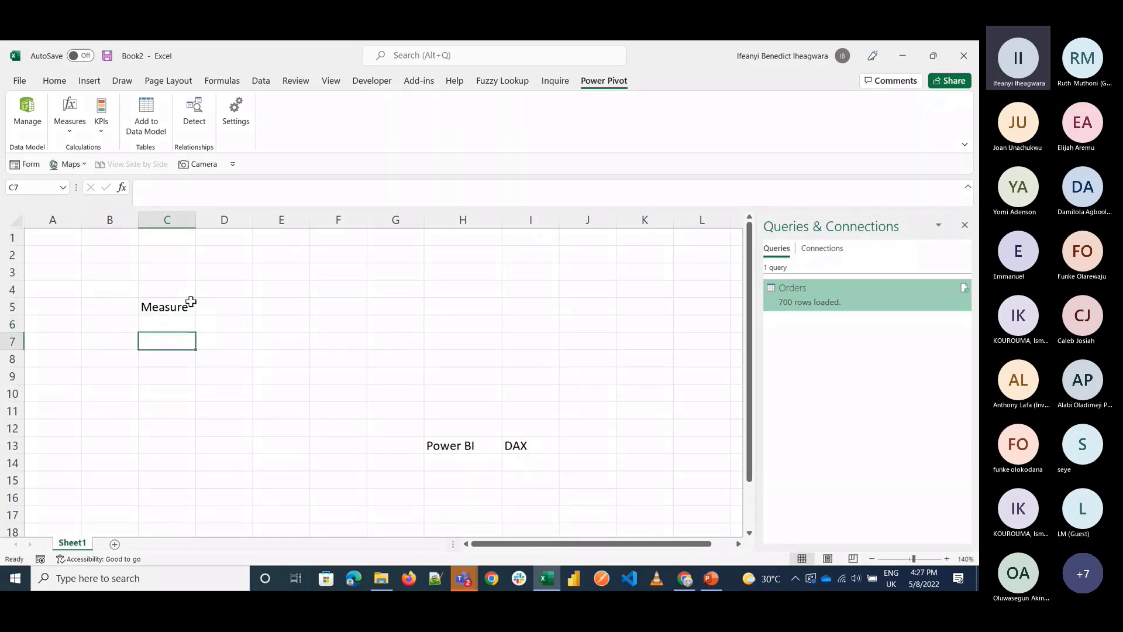
{"action": "left_click", "coordinate": [64, 84]}
{"action": "left_click", "coordinate": [210, 127]}
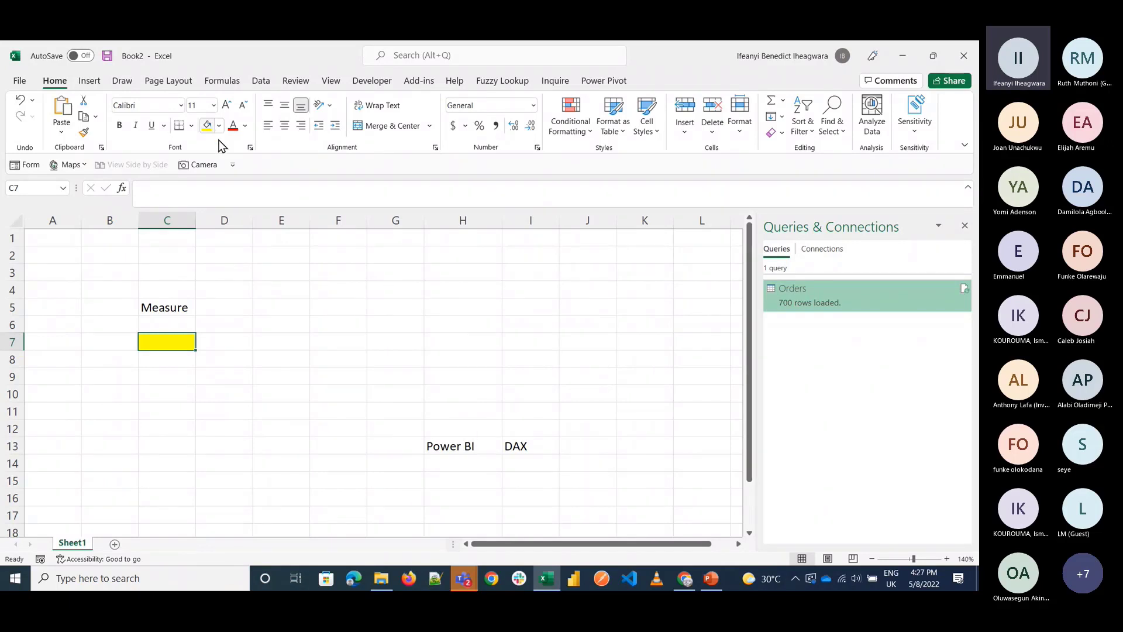
Step: Start a sample table with the headers product, unit and qty in E3:G3 and the item fanta in E4
{"action": "left_click", "coordinate": [284, 287]}
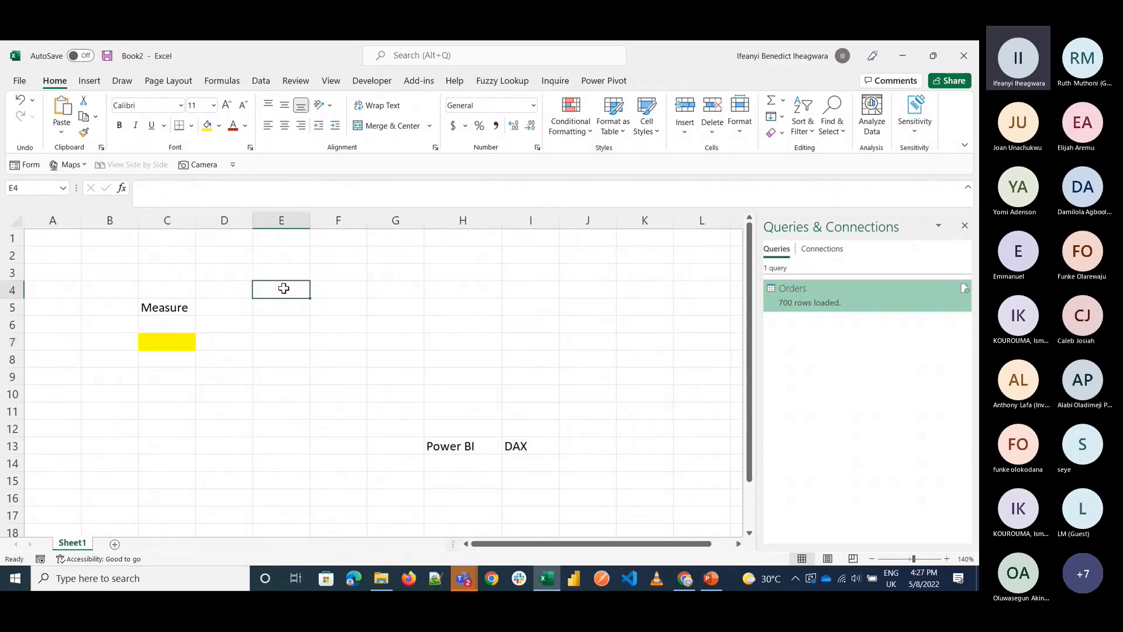
{"action": "type", "text": "fan"}
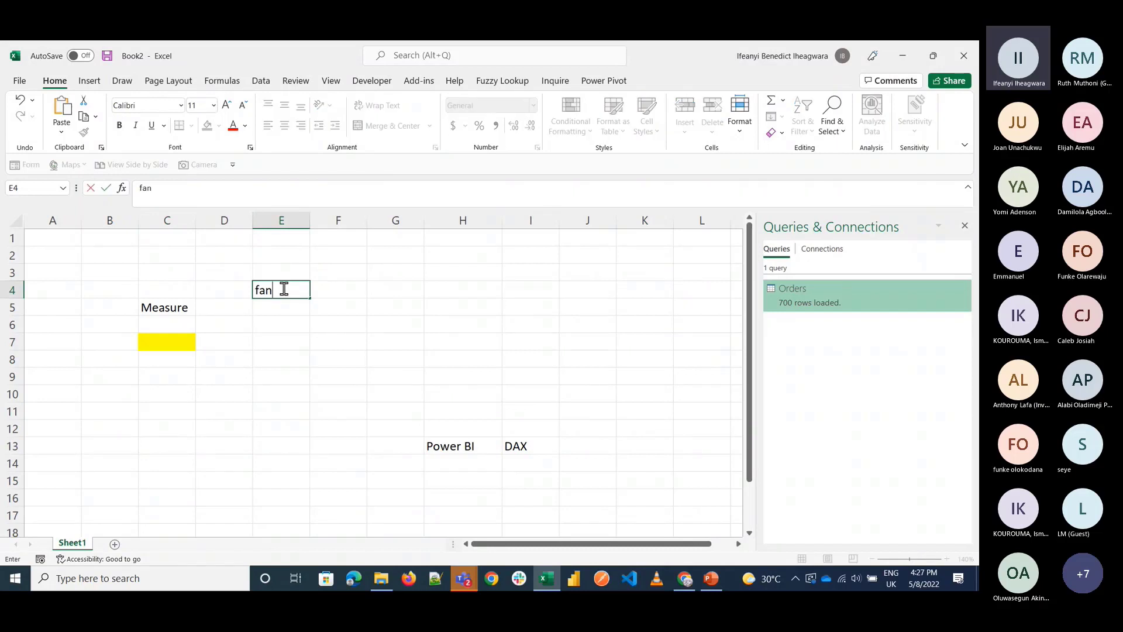
{"action": "type", "text": "ta"}
{"action": "key", "text": "Up"}
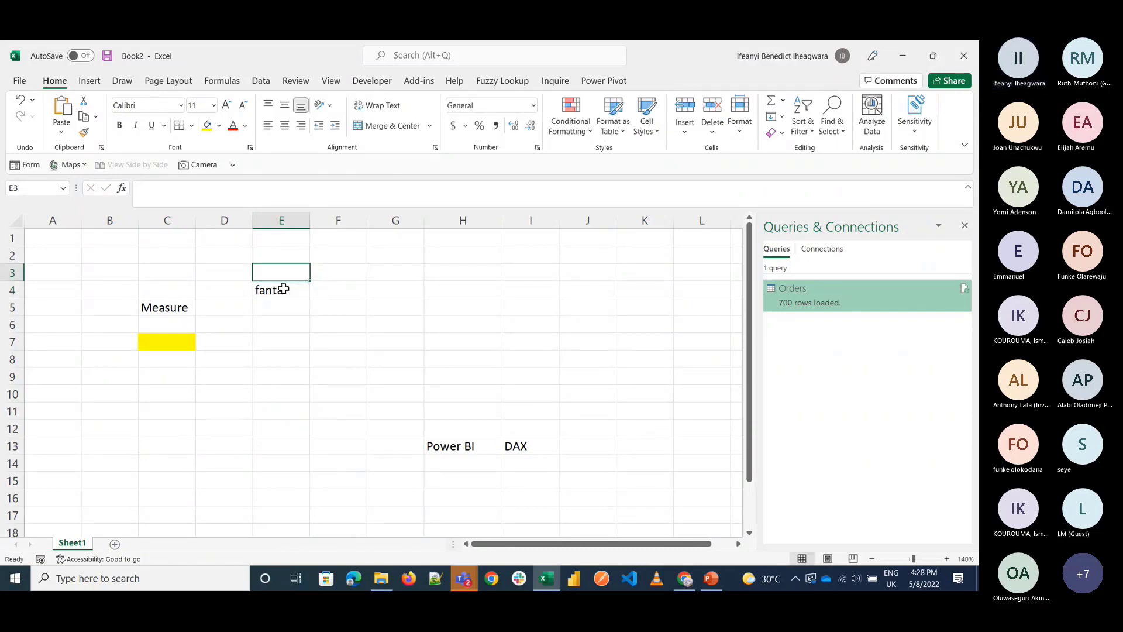
{"action": "type", "text": "product"}
{"action": "key", "text": "Tab"}
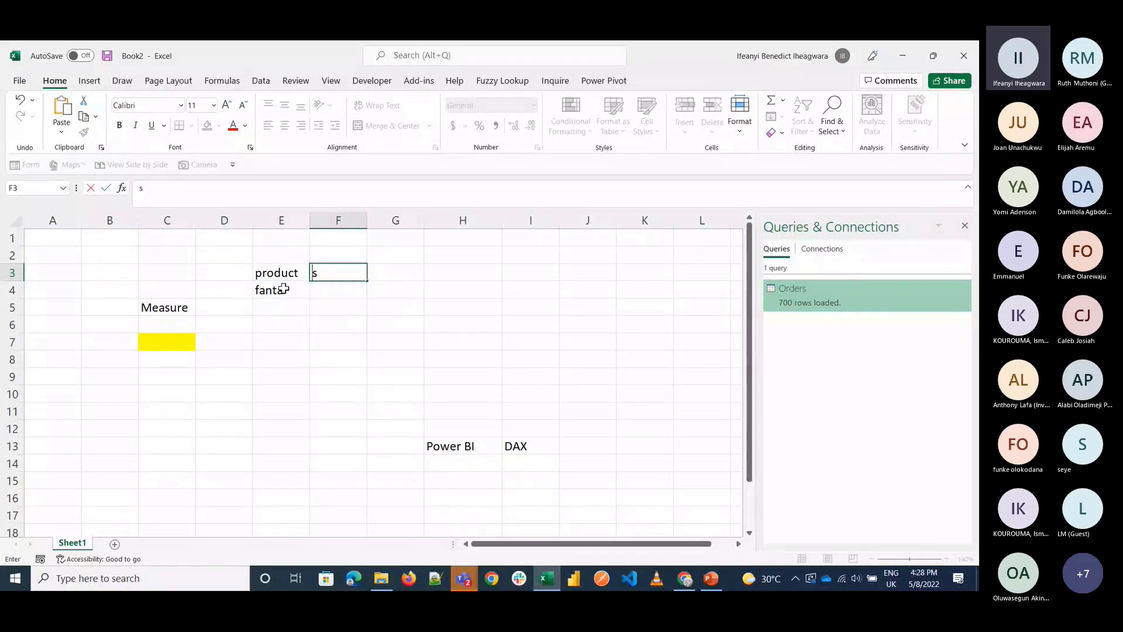
{"action": "type", "text": "unit"}
{"action": "key", "text": "ctrl+Return"}
{"action": "key", "text": "Tab"}
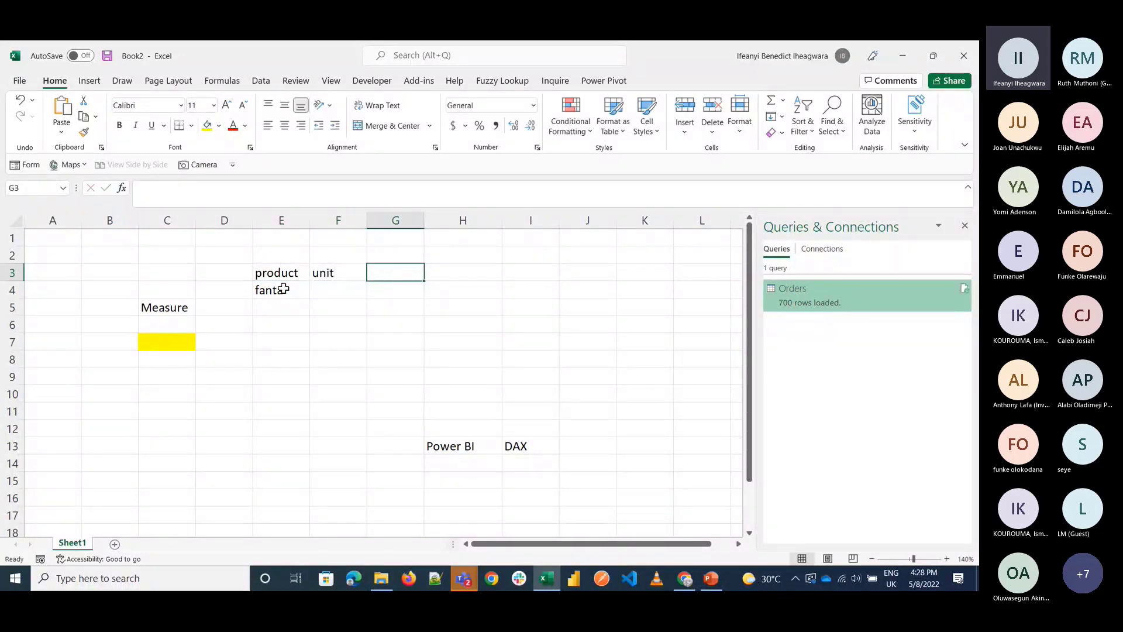
{"action": "type", "text": "qty"}
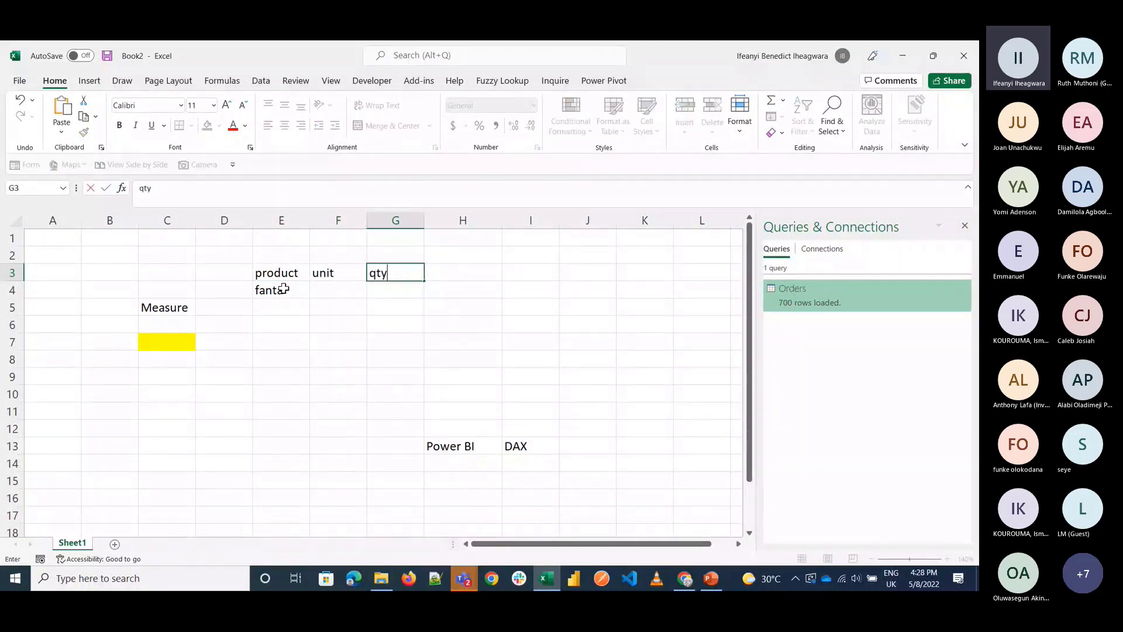
{"action": "key", "text": "Down"}
{"action": "key", "text": "Return"}
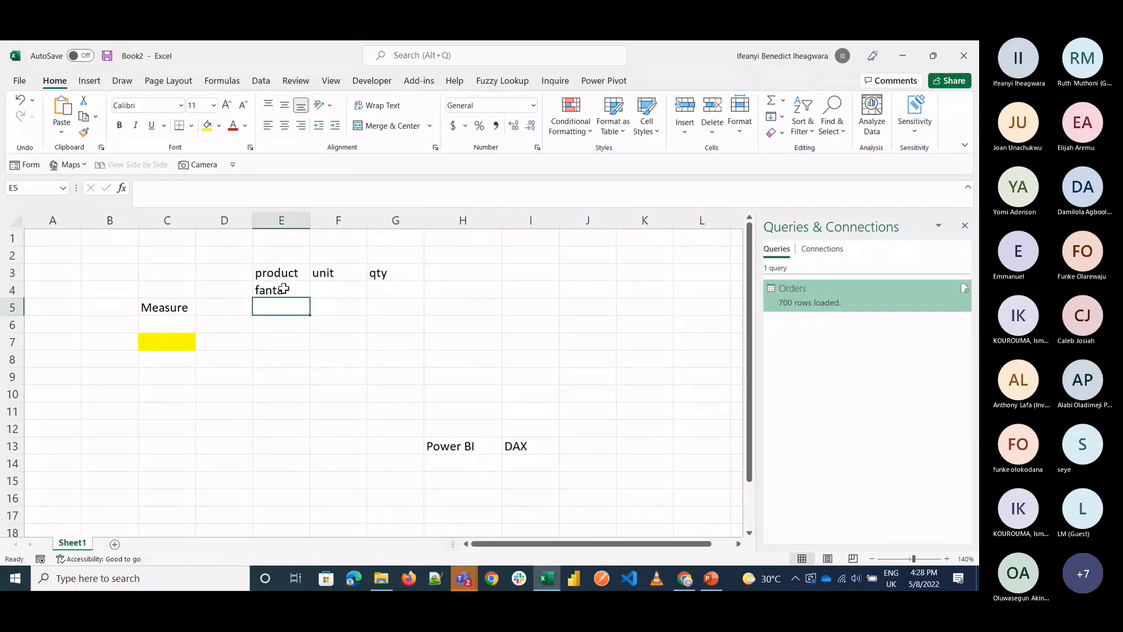
Step: Add coke in E5 and enter the unit values 100 and 120 in F4:F5
{"action": "type", "text": "coke"}
{"action": "key", "text": "Tab"}
{"action": "key", "text": "Up"}
{"action": "type", "text": "100"}
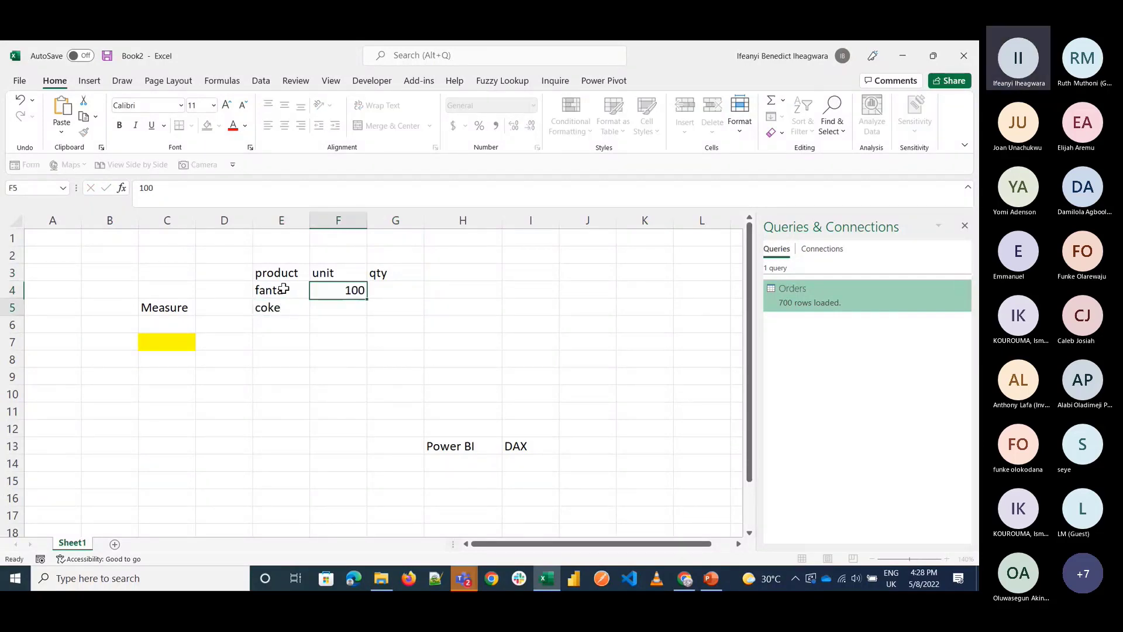
{"action": "type", "text": "120"}
{"action": "key", "text": "Up"}
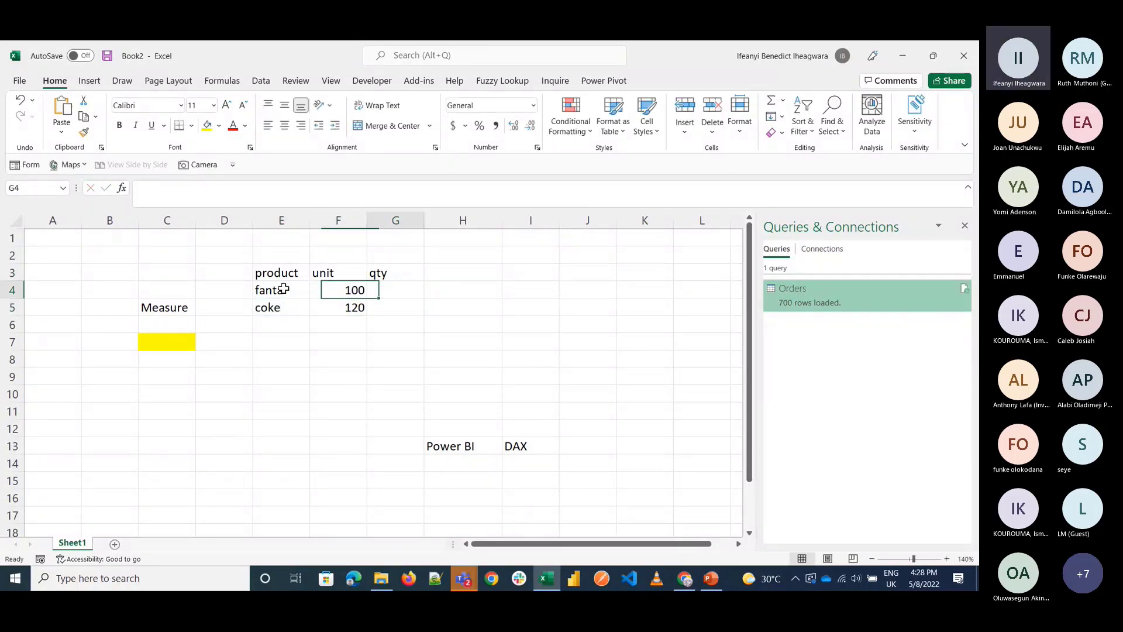
Step: Enter the quantities 2 for fanta and 5 for coke in G4:G5
{"action": "key", "text": "Right"}
{"action": "type", "text": "2"}
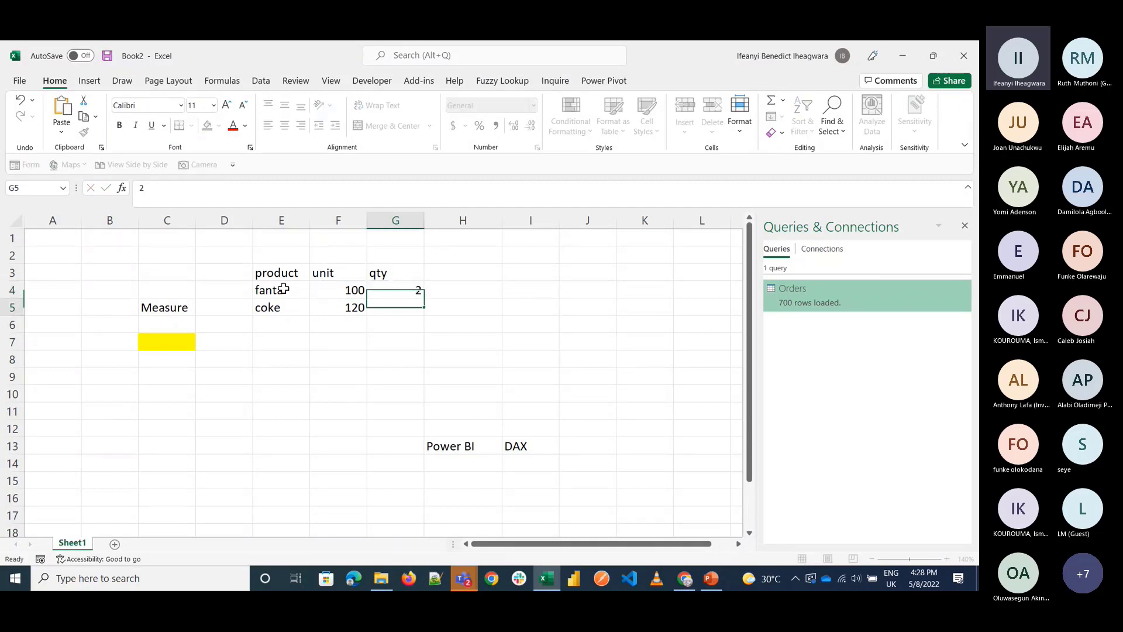
{"action": "key", "text": "Return"}
{"action": "type", "text": "5"}
{"action": "key", "text": "Tab"}
{"action": "left_click", "coordinate": [376, 361]}
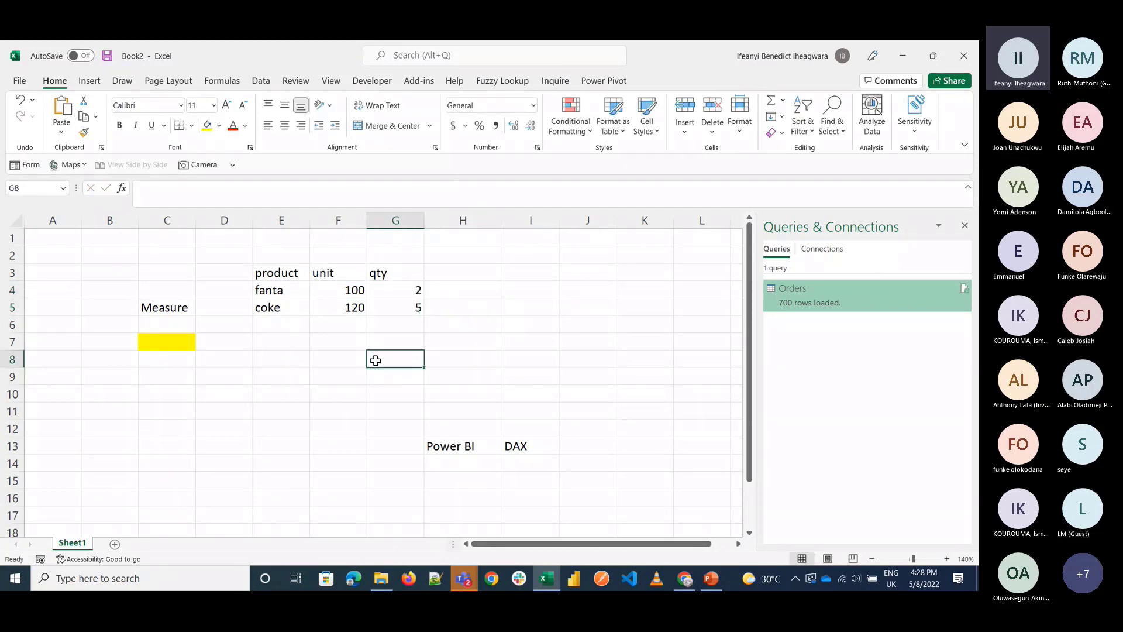
{"action": "type", "text": "="}
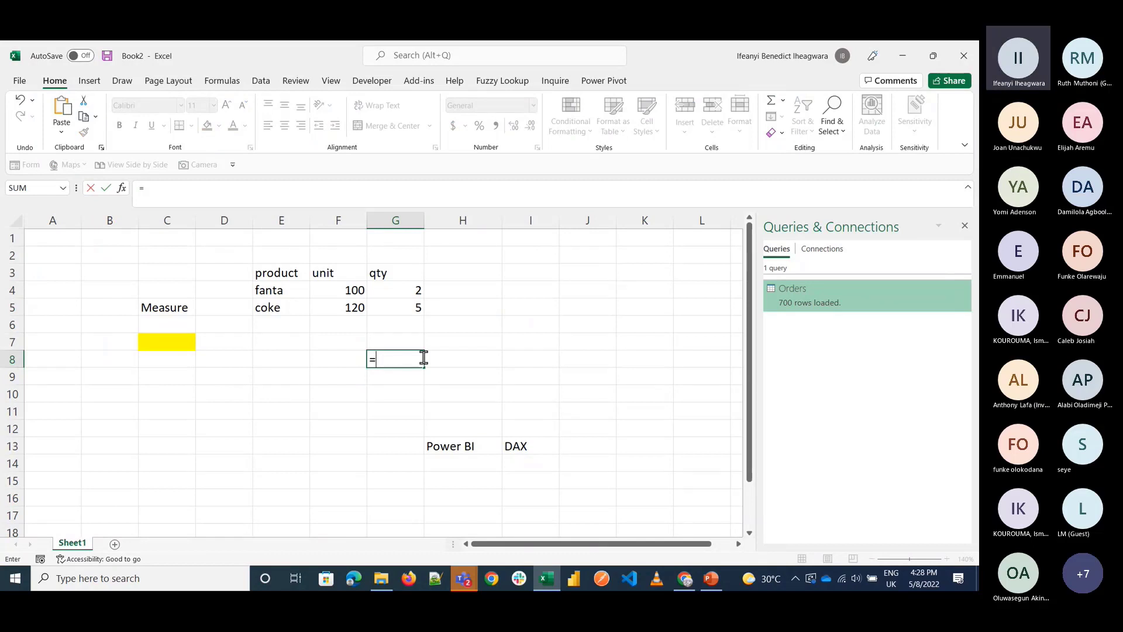
{"action": "type", "text": "su"}
{"action": "key", "text": "BackSpace"}
{"action": "key", "text": "BackSpace"}
{"action": "key", "text": "BackSpace"}
Step: Add a sales column in H3, calculate fanta's sales in H4 with =F4*G4 and fill the formula down to H5
{"action": "left_click", "coordinate": [466, 276]}
{"action": "type", "text": "sales"}
{"action": "key", "text": "Return"}
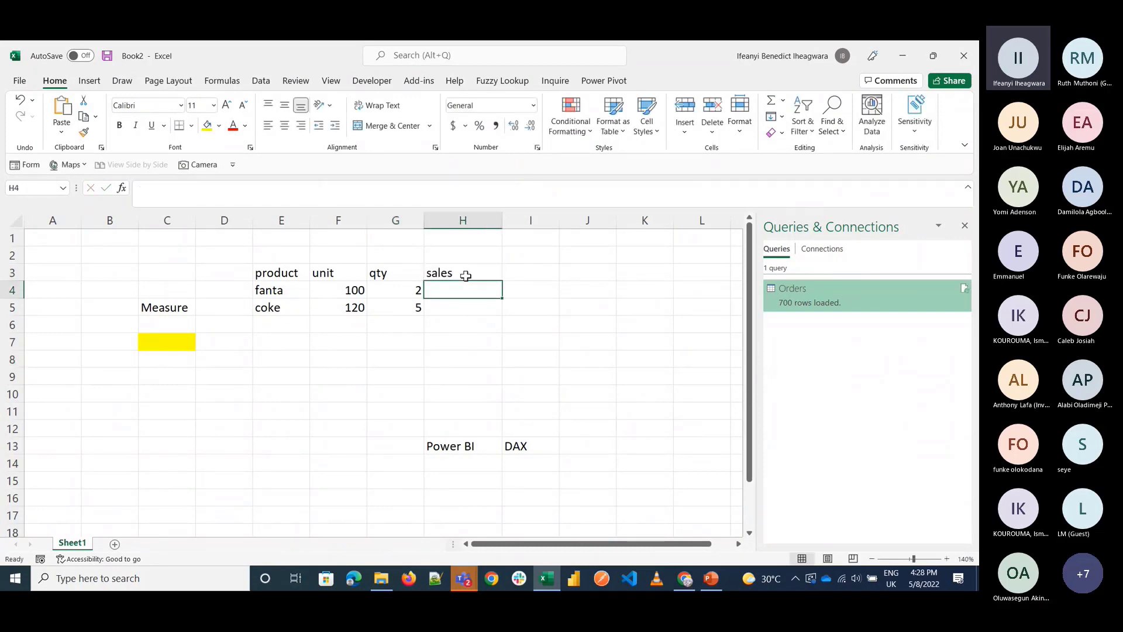
{"action": "type", "text": "="}
{"action": "left_click", "coordinate": [358, 293]}
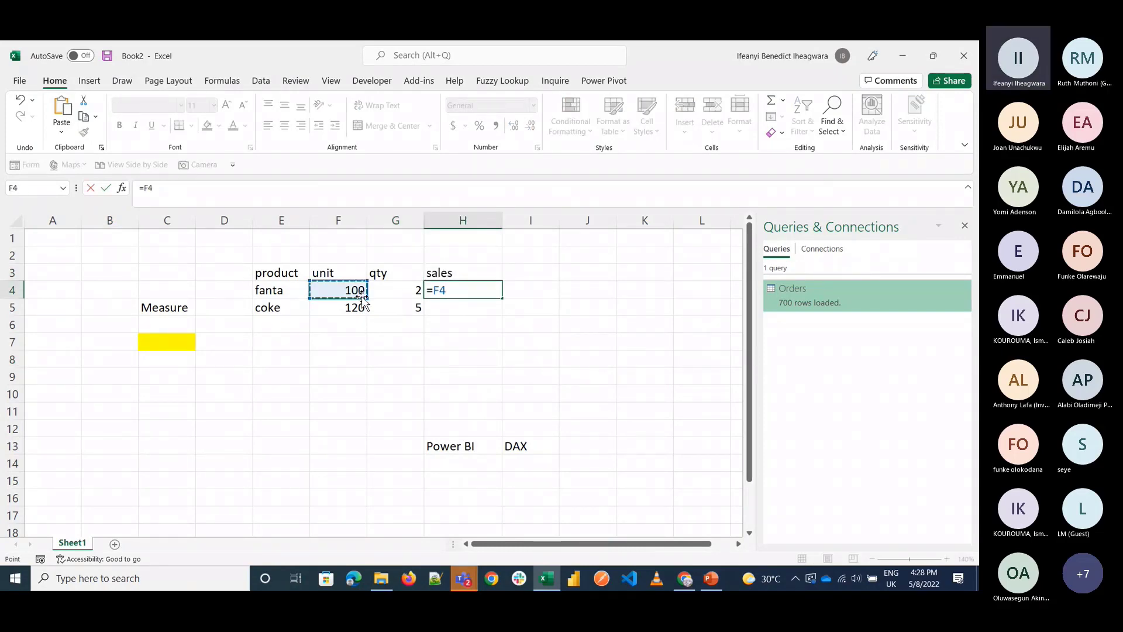
{"action": "type", "text": "*"}
{"action": "left_click", "coordinate": [387, 294]}
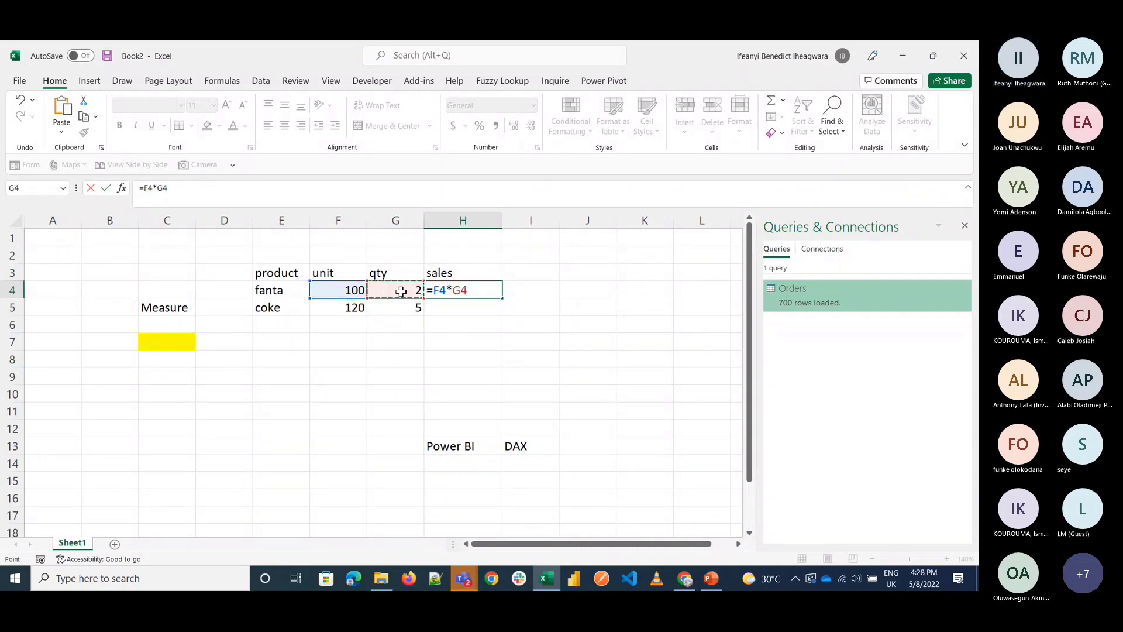
{"action": "key", "text": "ctrl+Return"}
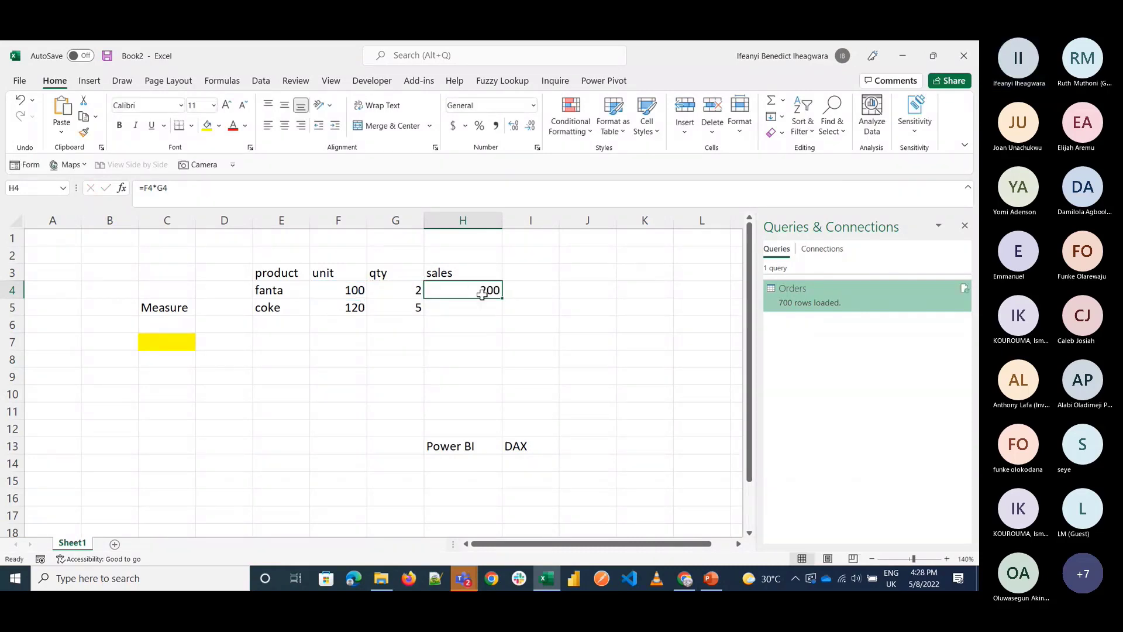
{"action": "left_click_drag", "start_coordinate": [501, 298], "coordinate": [503, 312]}
Step: Total the sales column in cell F9 with =SUM(H4:H5) and select the cell to show its formula
{"action": "left_click", "coordinate": [333, 394]}
{"action": "left_click", "coordinate": [337, 375]}
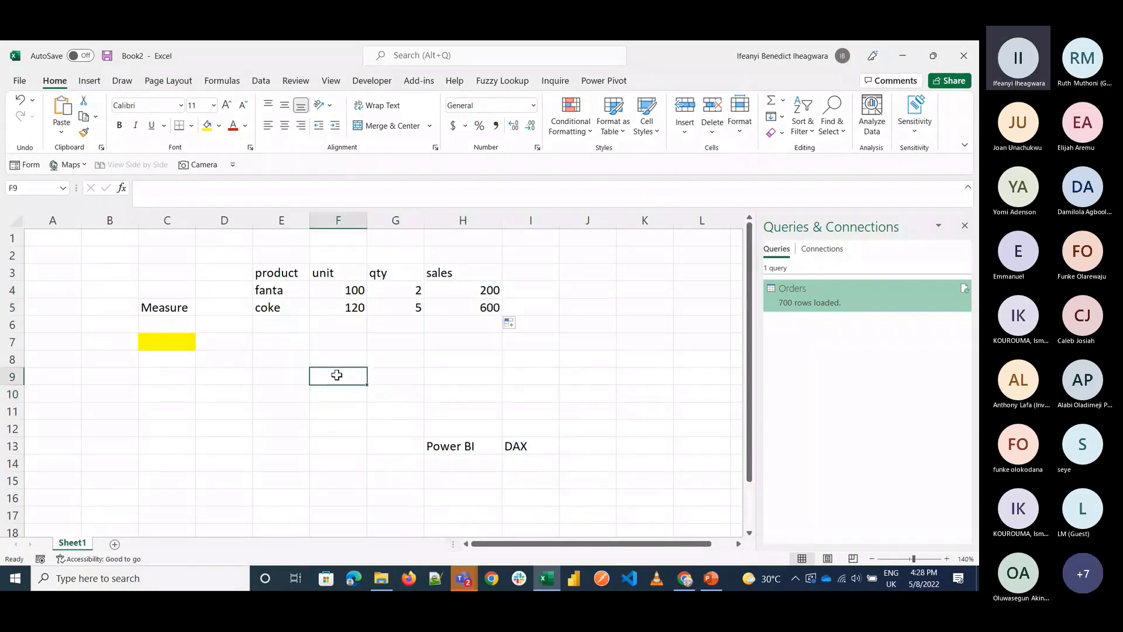
{"action": "type", "text": "=sum"}
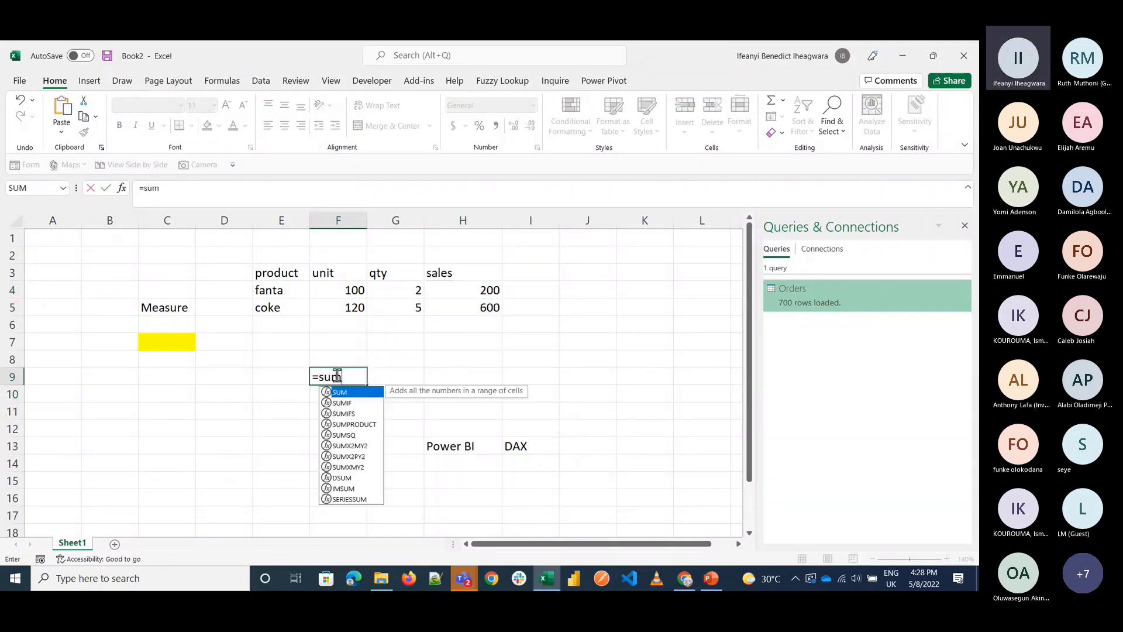
{"action": "key", "text": "Tab"}
{"action": "left_click", "coordinate": [456, 297]}
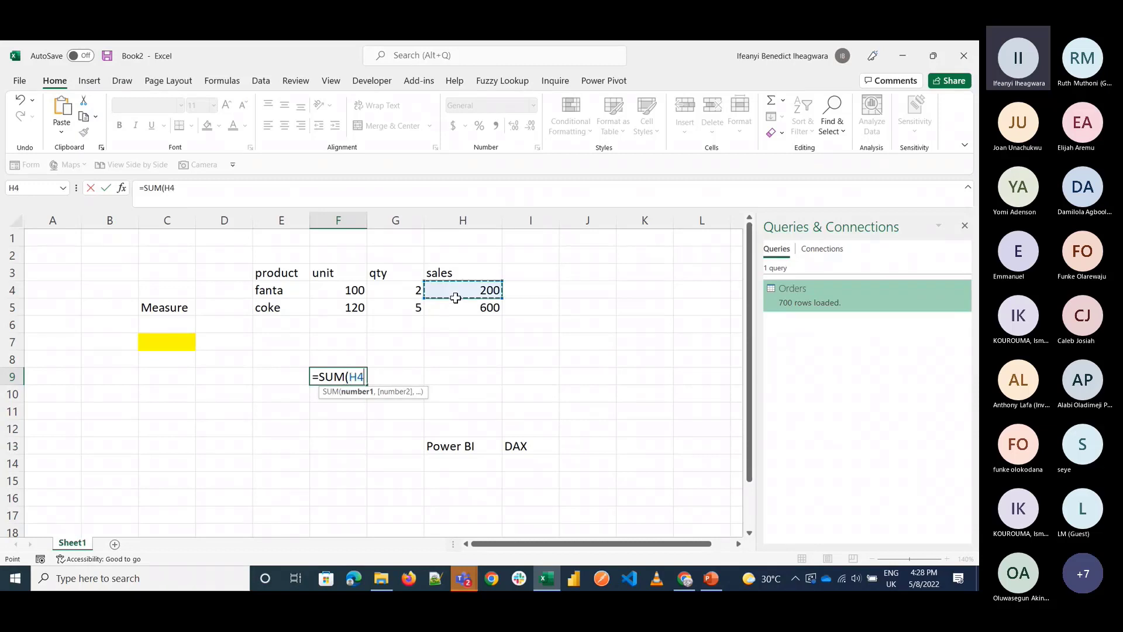
{"action": "left_click_drag", "start_coordinate": [455, 298], "coordinate": [456, 301]}
{"action": "key", "text": "Return"}
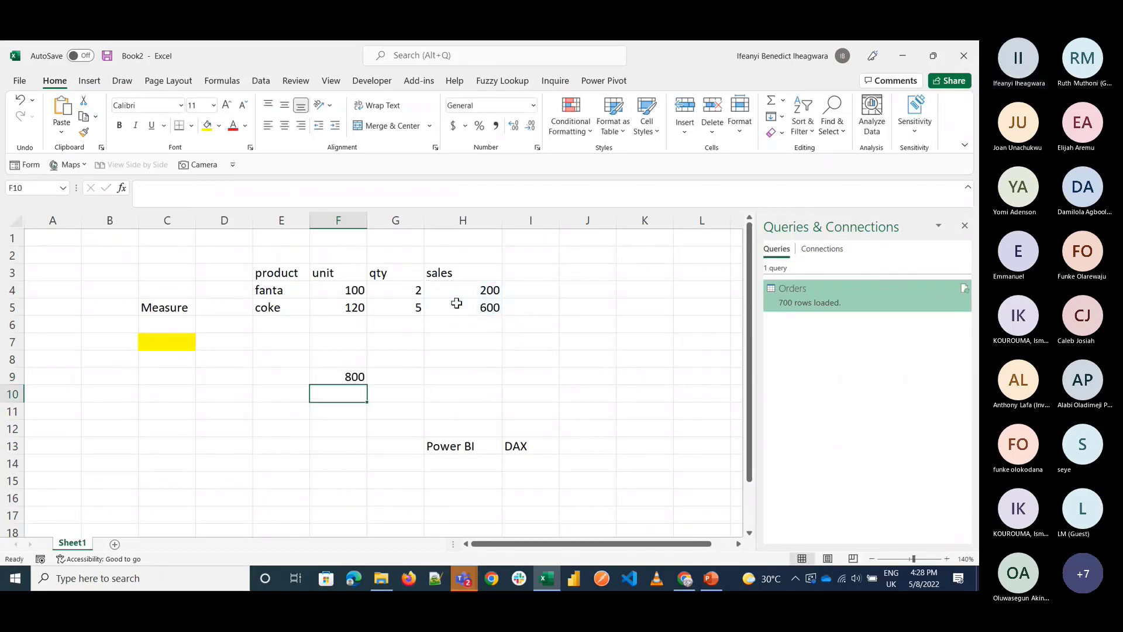
{"action": "left_click", "coordinate": [344, 382]}
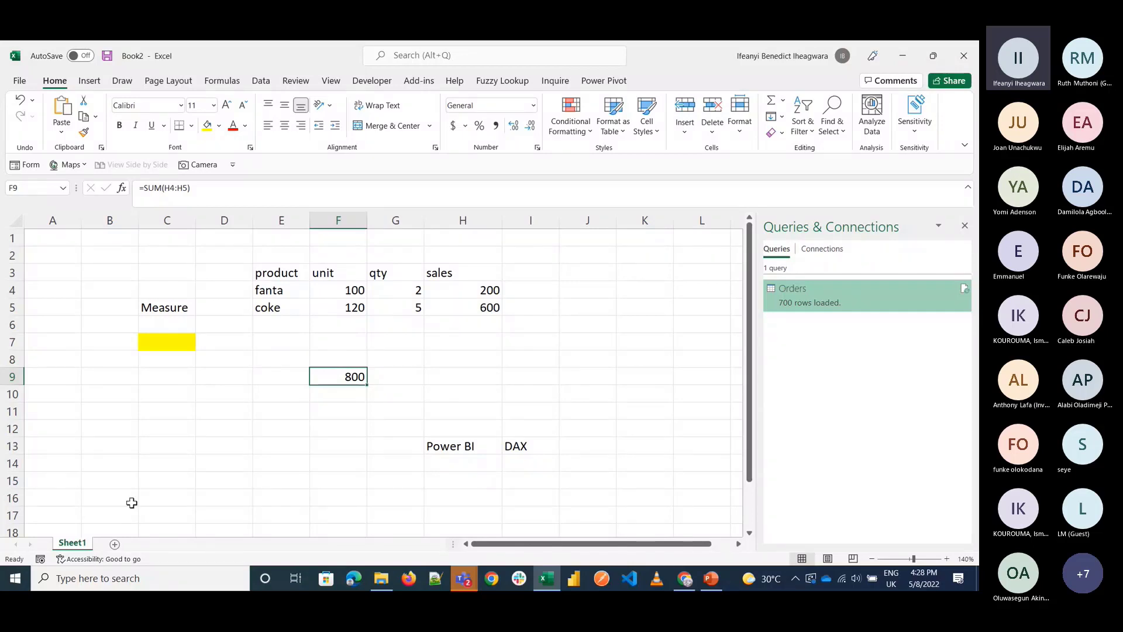
Step: Add a new worksheet, place it before Sheet1 and name it Measure
{"action": "left_click", "coordinate": [114, 544]}
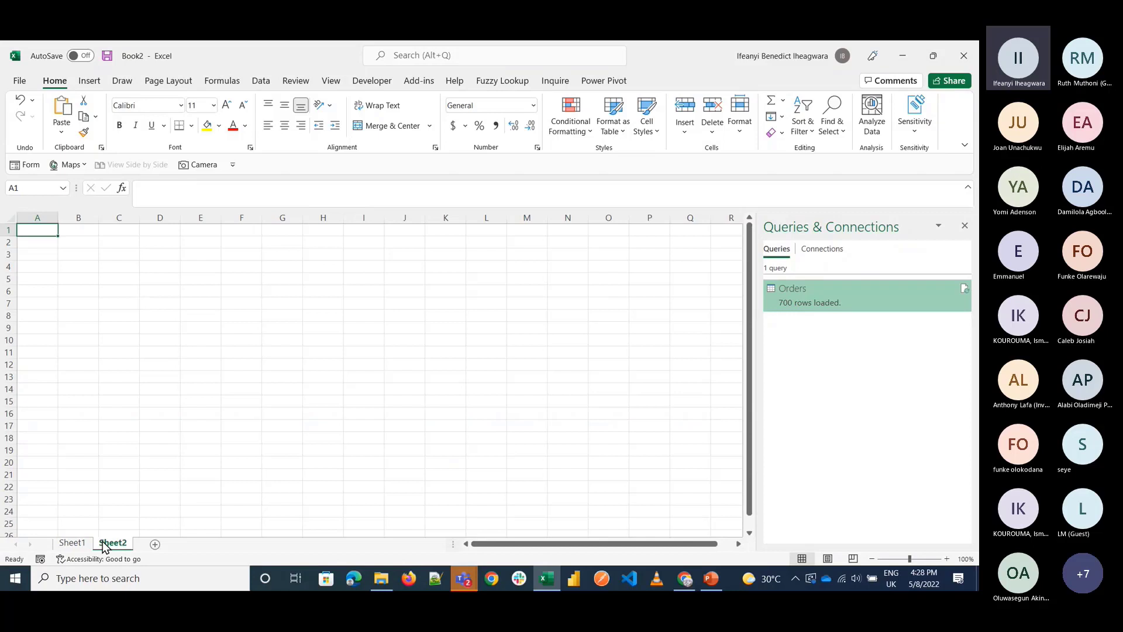
{"action": "left_click_drag", "start_coordinate": [103, 544], "coordinate": [34, 544]}
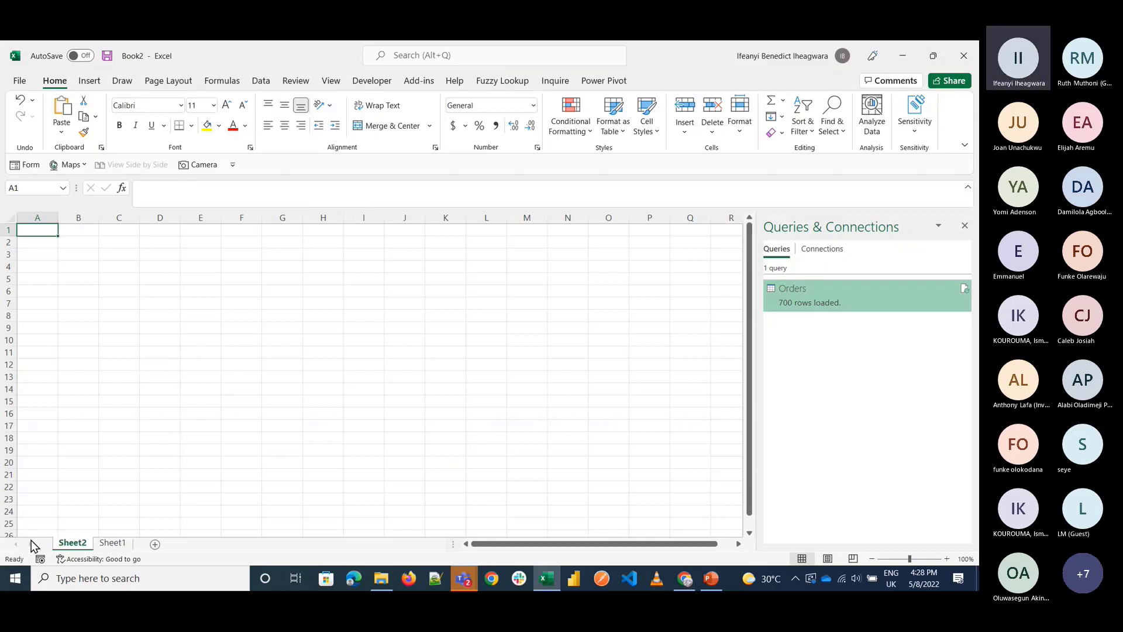
{"action": "double_click", "coordinate": [73, 544]}
{"action": "type", "text": "Measure"}
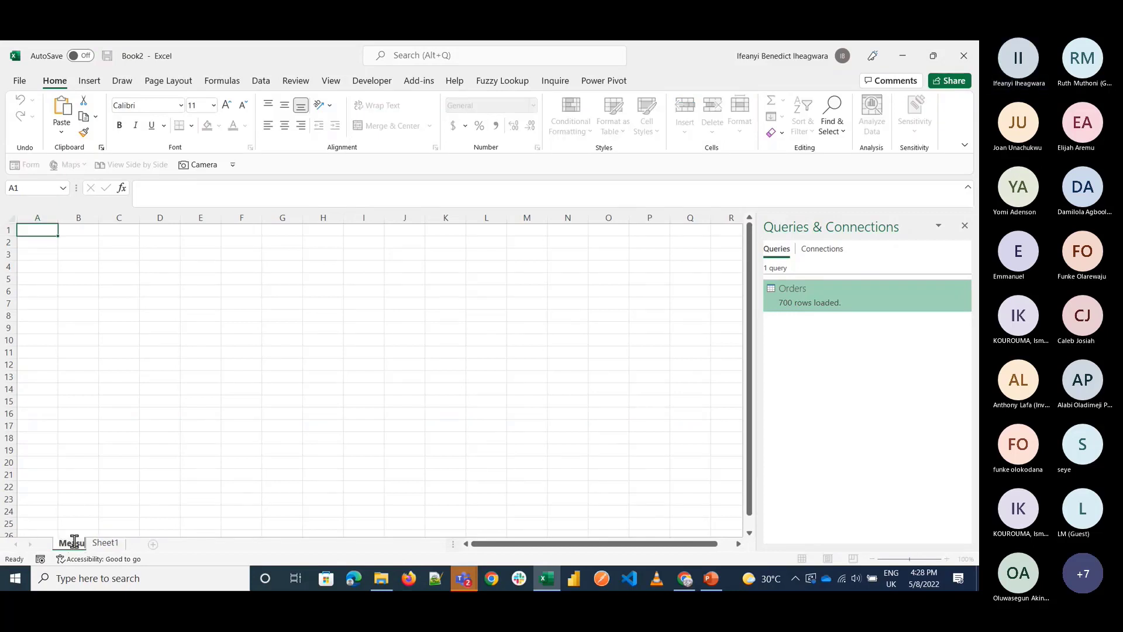
{"action": "key", "text": "Return"}
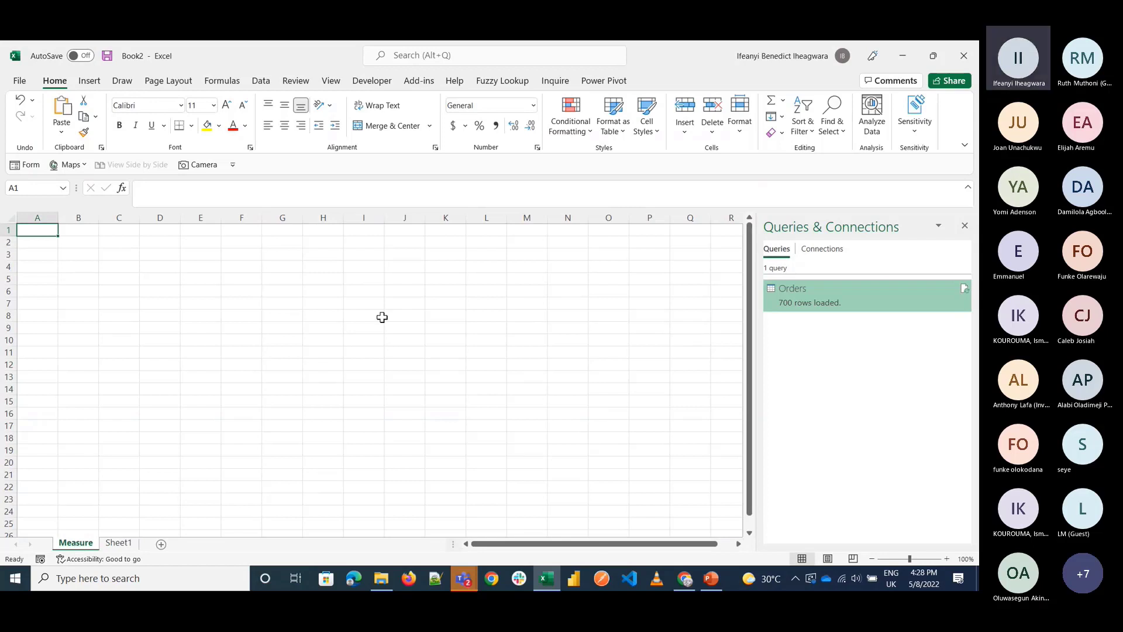
Step: Start a new Power Pivot measure in the Distributor table and name it Num of distributors
{"action": "left_click", "coordinate": [597, 81]}
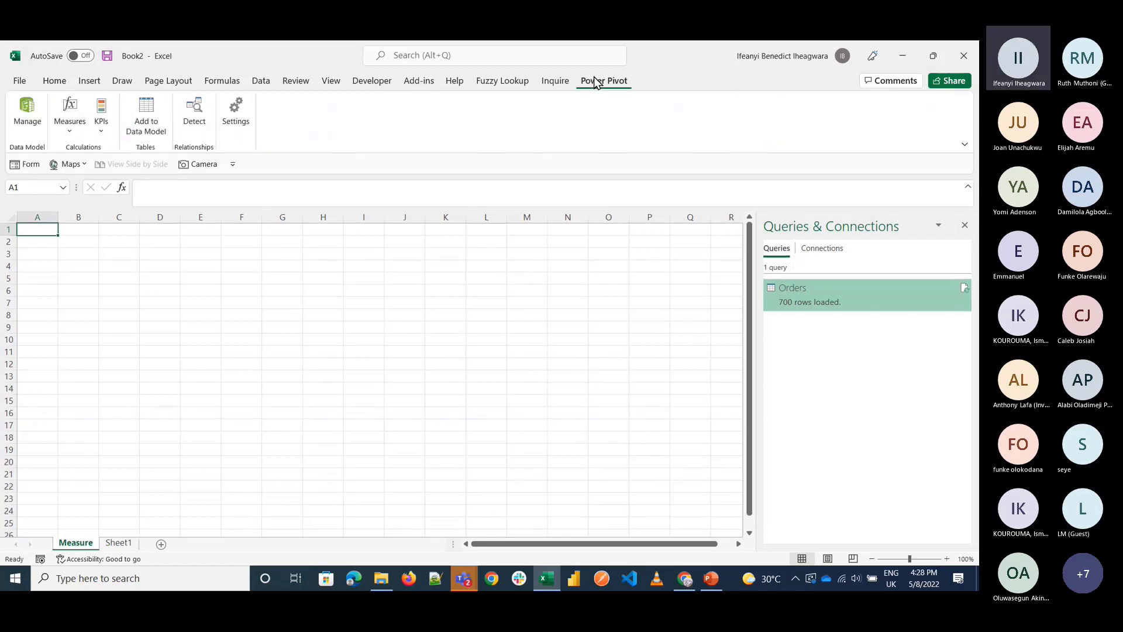
{"action": "left_click", "coordinate": [69, 126]}
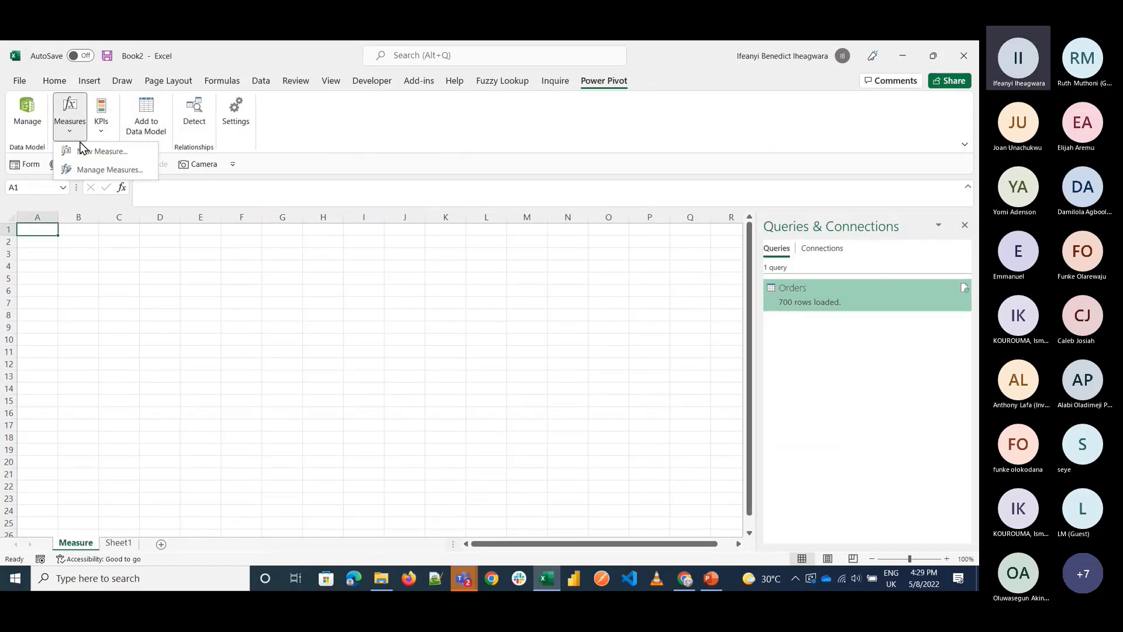
{"action": "left_click", "coordinate": [85, 152]}
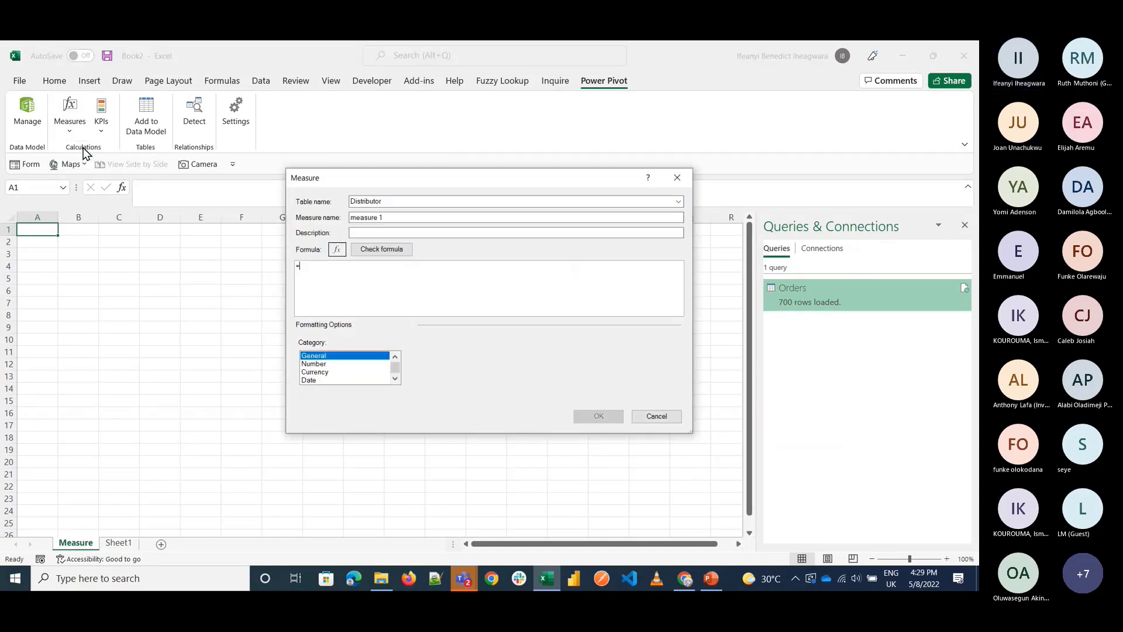
{"action": "left_click", "coordinate": [383, 201]}
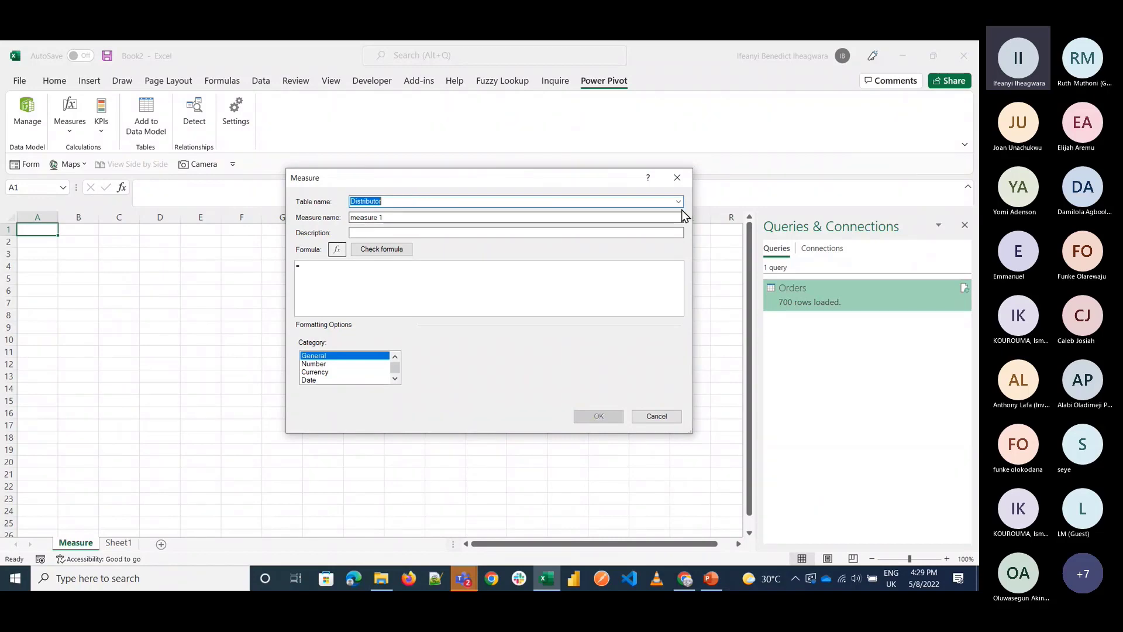
{"action": "left_click", "coordinate": [335, 269]}
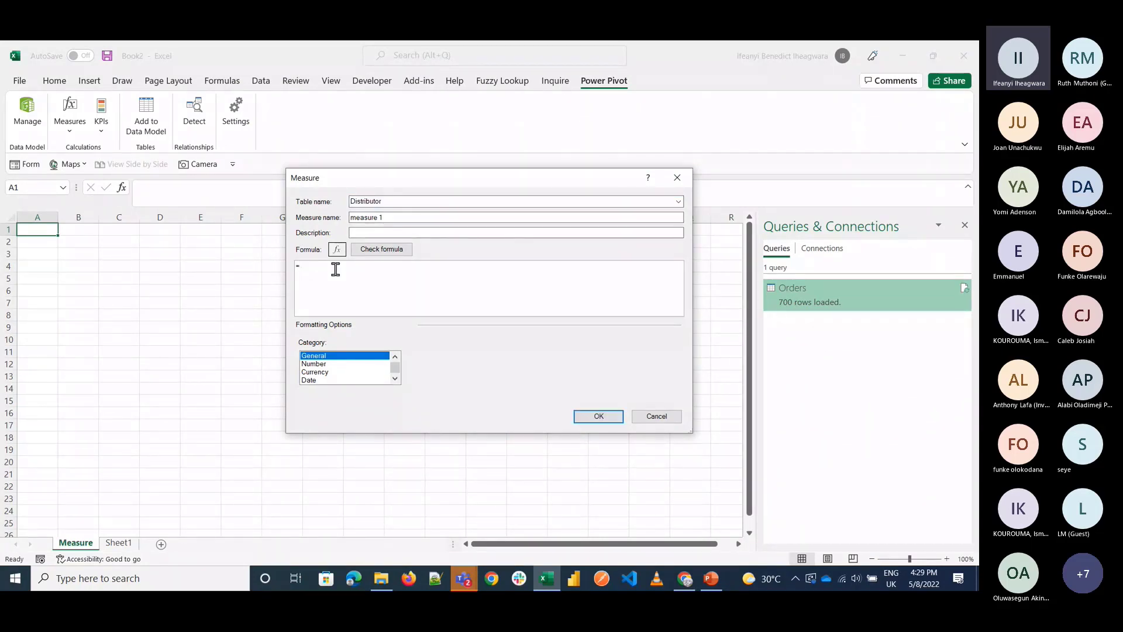
{"action": "left_click_drag", "start_coordinate": [401, 218], "coordinate": [344, 220]}
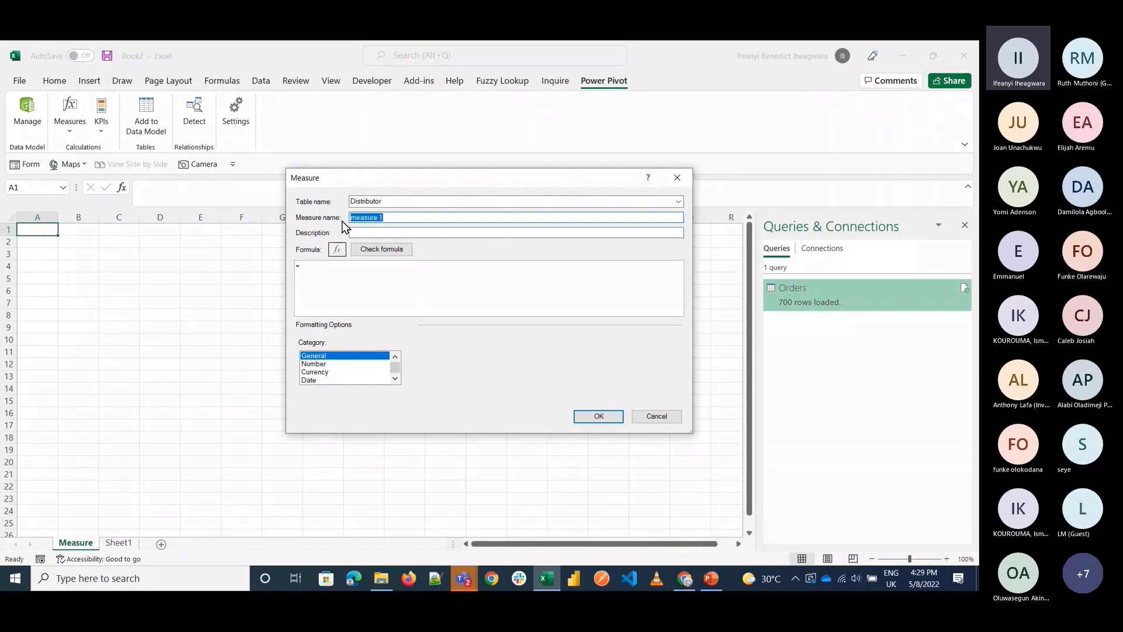
{"action": "type", "text": "Num"}
{"action": "type", "text": " od"}
{"action": "key", "text": "BackSpace"}
{"action": "key", "text": "BackSpace"}
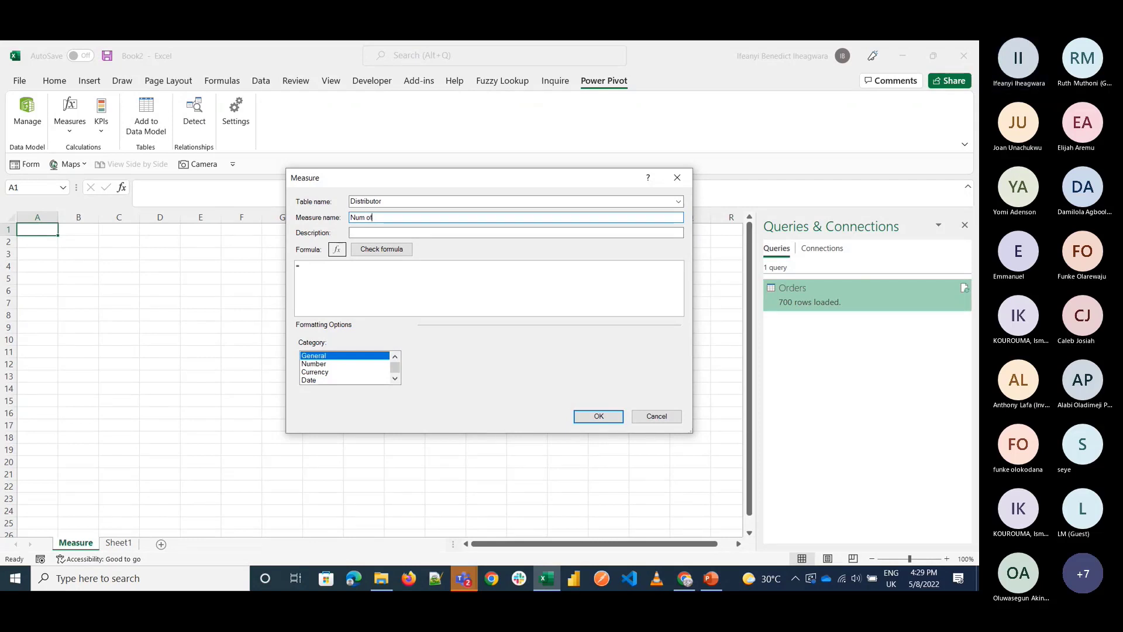
{"action": "type", "text": "f distributors"}
Step: Define the measure's formula as =DISTINCTCOUNT(Distributor[Name]) and save the measure
{"action": "left_click", "coordinate": [325, 269]}
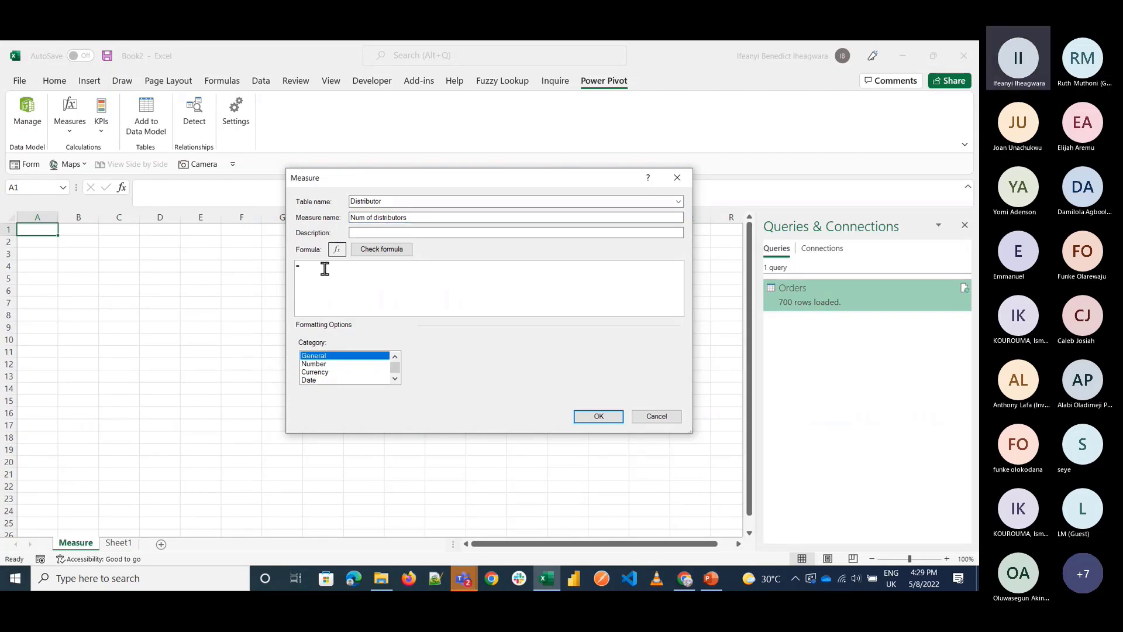
{"action": "type", "text": "co"}
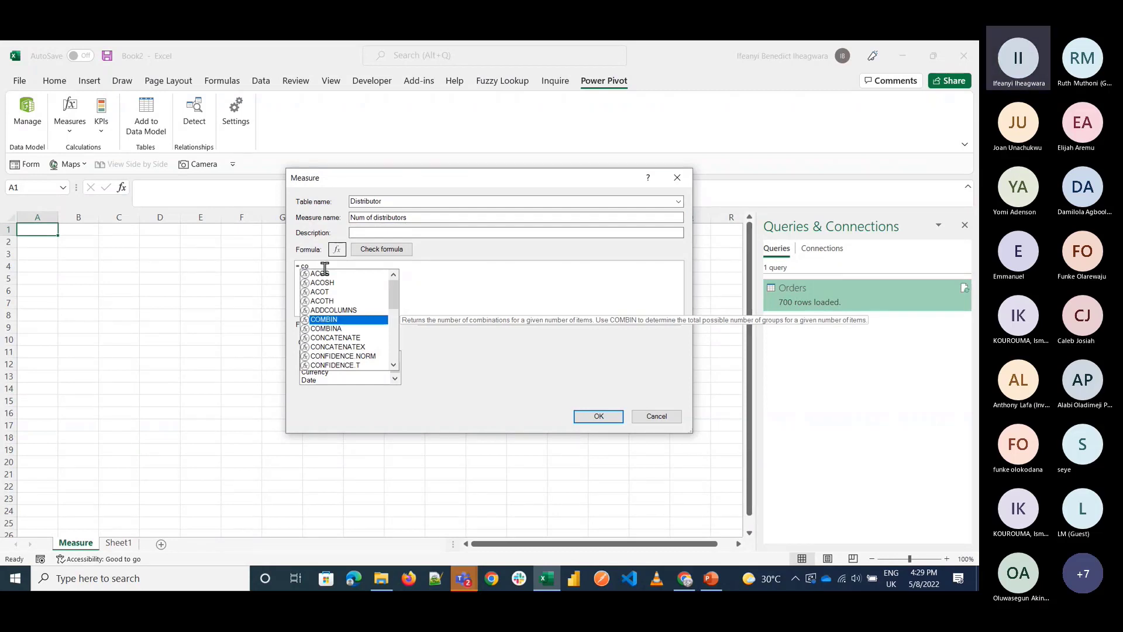
{"action": "key", "text": "BackSpace"}
{"action": "key", "text": "BackSpace"}
{"action": "type", "text": "DISTINCTCOUNT("}
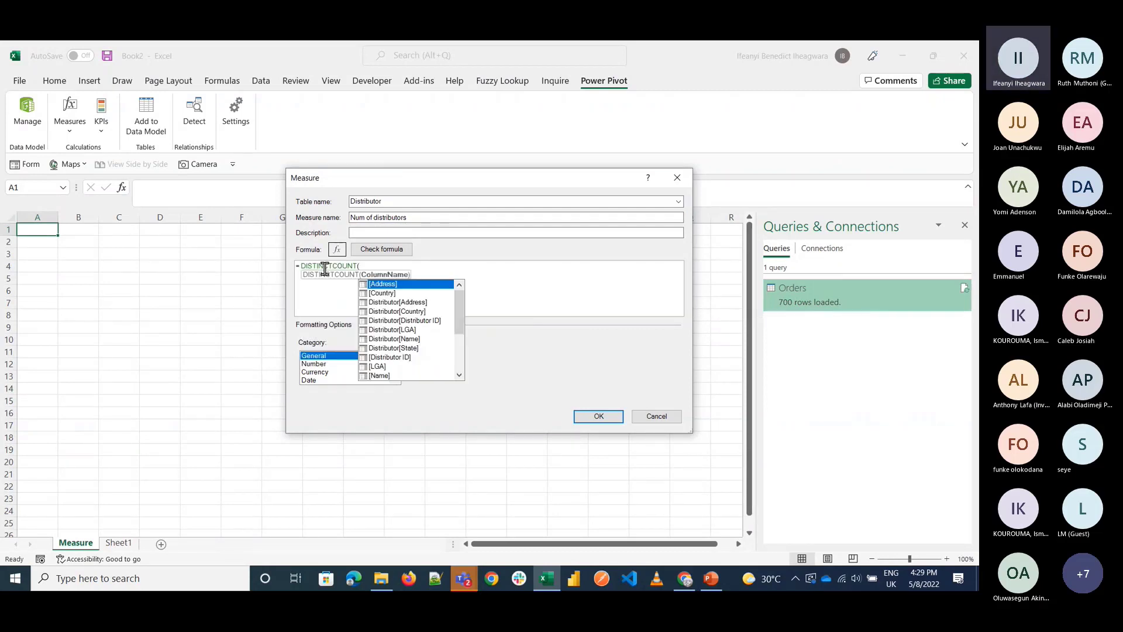
{"action": "key", "text": "Down"}
{"action": "key", "text": "Down"}
{"action": "key", "text": "Down"}
{"action": "key", "text": "Down"}
{"action": "key", "text": "Down"}
{"action": "key", "text": "Down"}
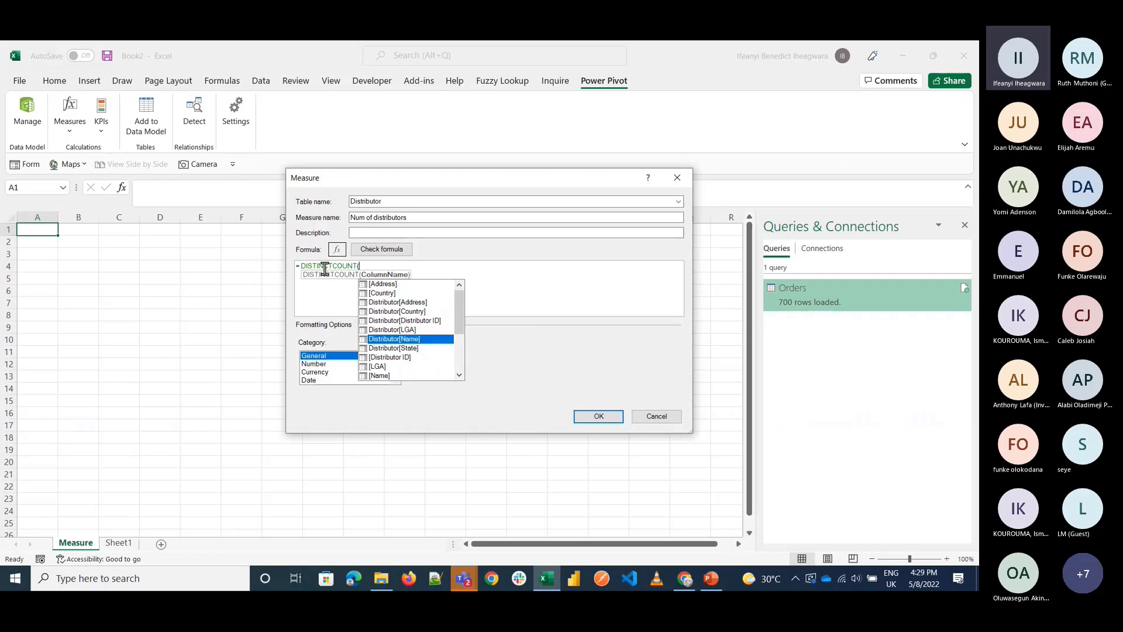
{"action": "key", "text": "Tab"}
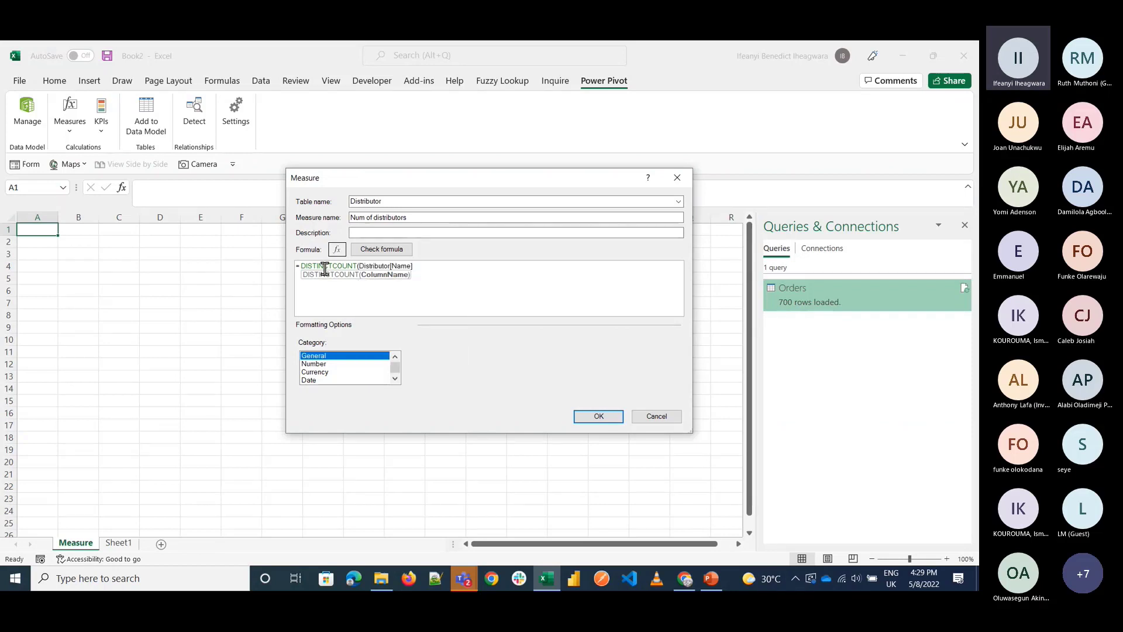
{"action": "type", "text": ")"}
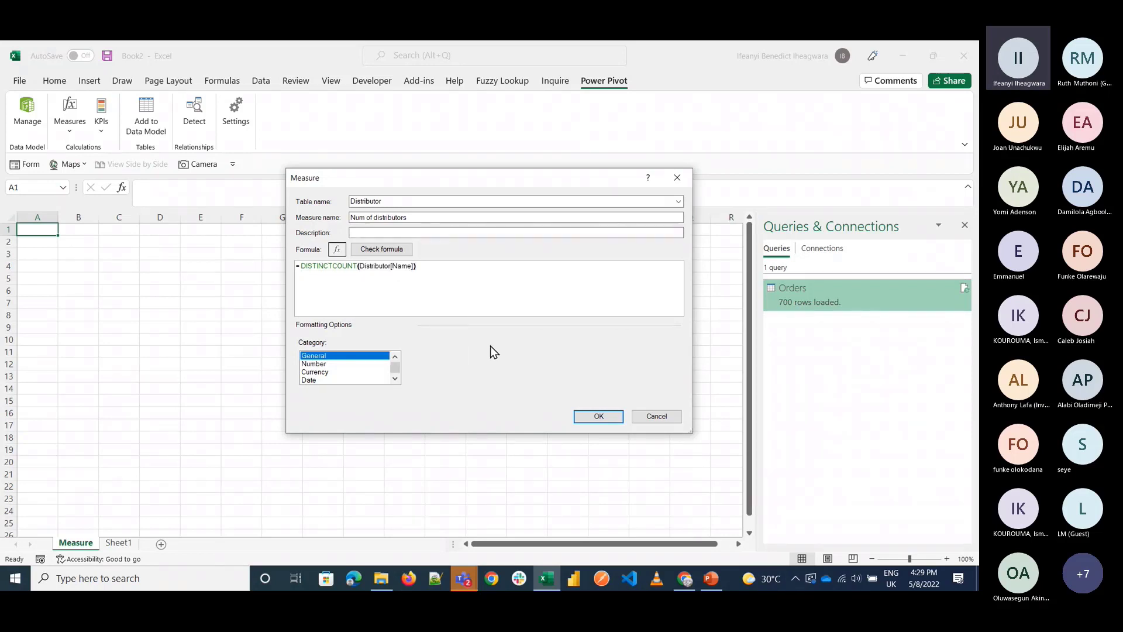
{"action": "left_click", "coordinate": [609, 417]}
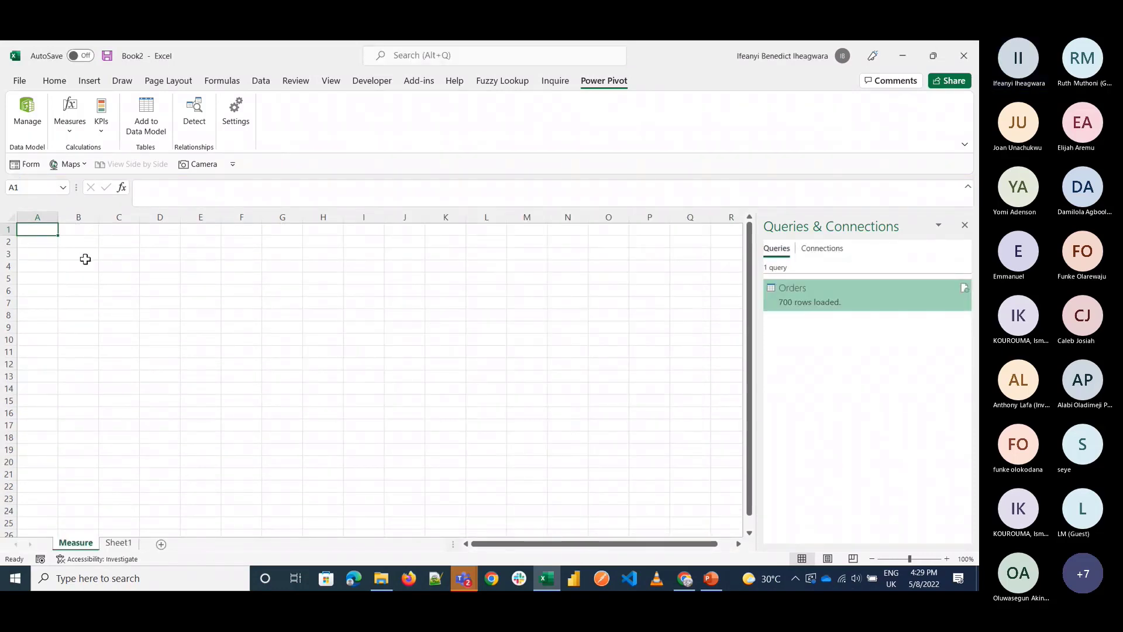
Step: Review the workbook's existing measures and their formulas in Manage Measures, and close the list
{"action": "left_click", "coordinate": [118, 543]}
{"action": "left_click", "coordinate": [76, 543]}
{"action": "left_click", "coordinate": [70, 128]}
{"action": "left_click", "coordinate": [78, 170]}
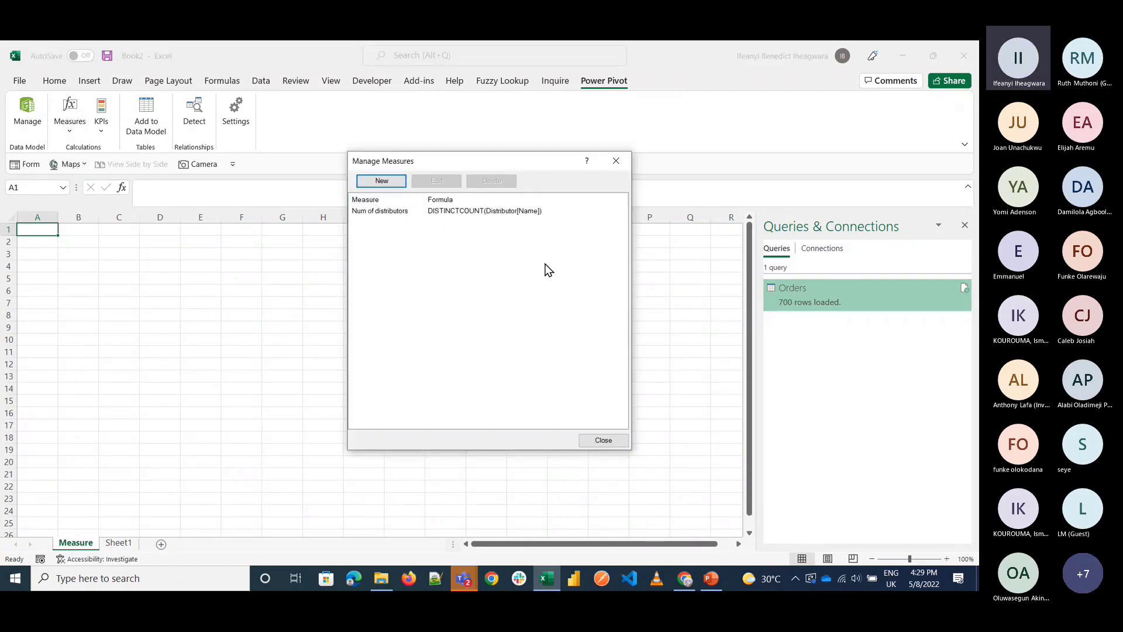
{"action": "left_click", "coordinate": [608, 441]}
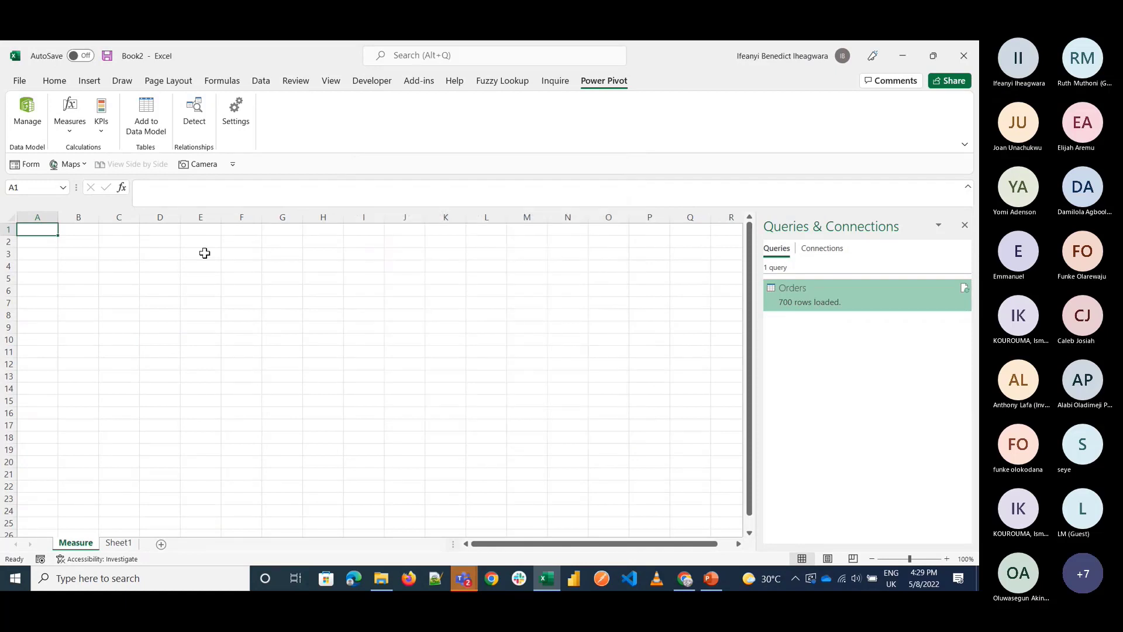
{"action": "scroll", "coordinate": [204, 253], "scroll_direction": "down", "scroll_amount": 10}
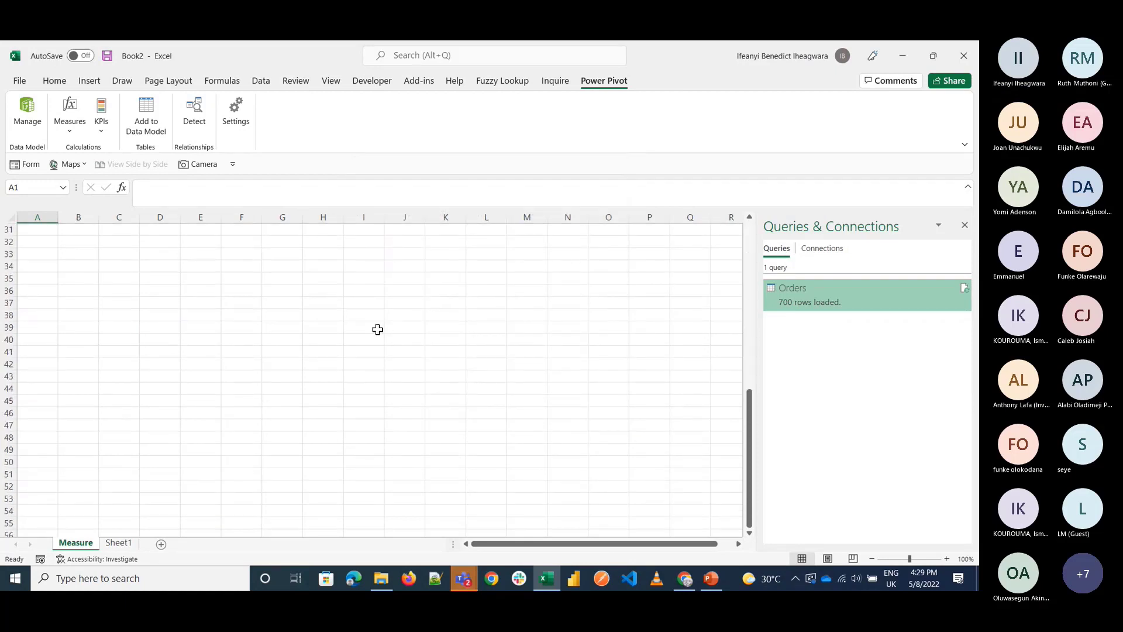
{"action": "scroll", "coordinate": [377, 330], "scroll_direction": "up", "scroll_amount": 10}
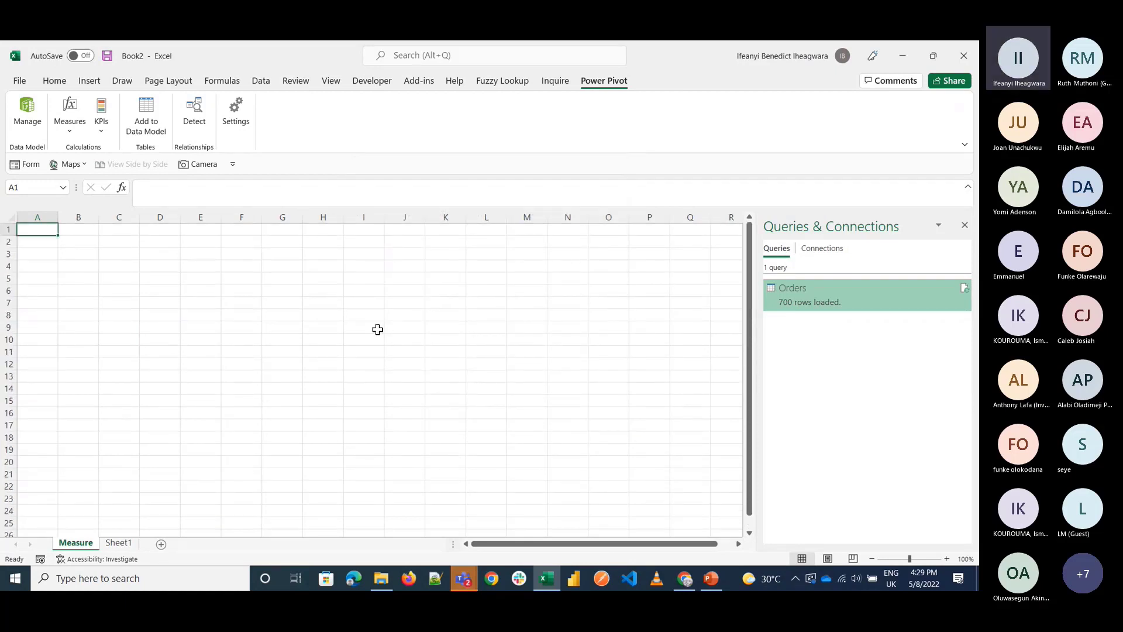
Step: Open the data model's Distributor table and widen the Distributor ID column to show the full Num of distributors measure
{"action": "left_click", "coordinate": [28, 109]}
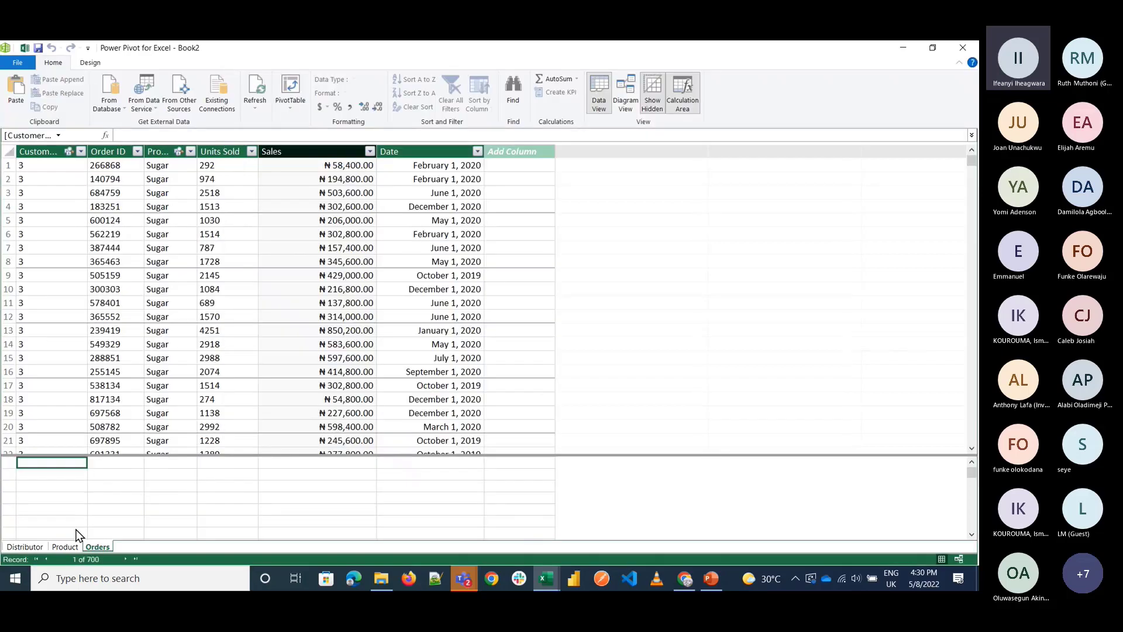
{"action": "left_click", "coordinate": [24, 546]}
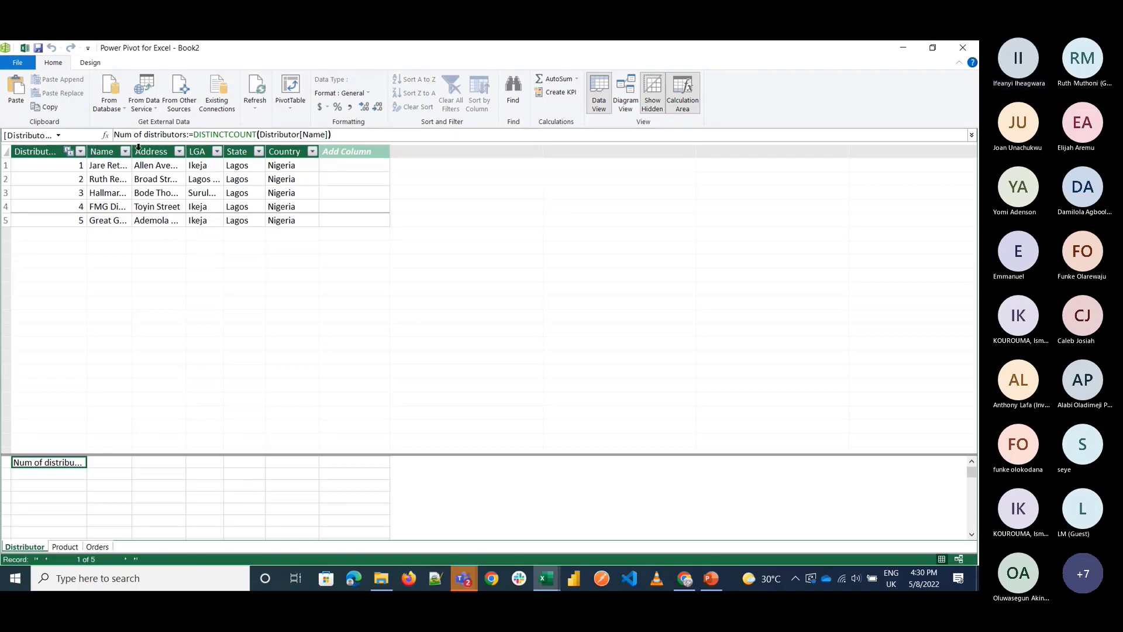
{"action": "left_click_drag", "start_coordinate": [86, 151], "coordinate": [164, 152]}
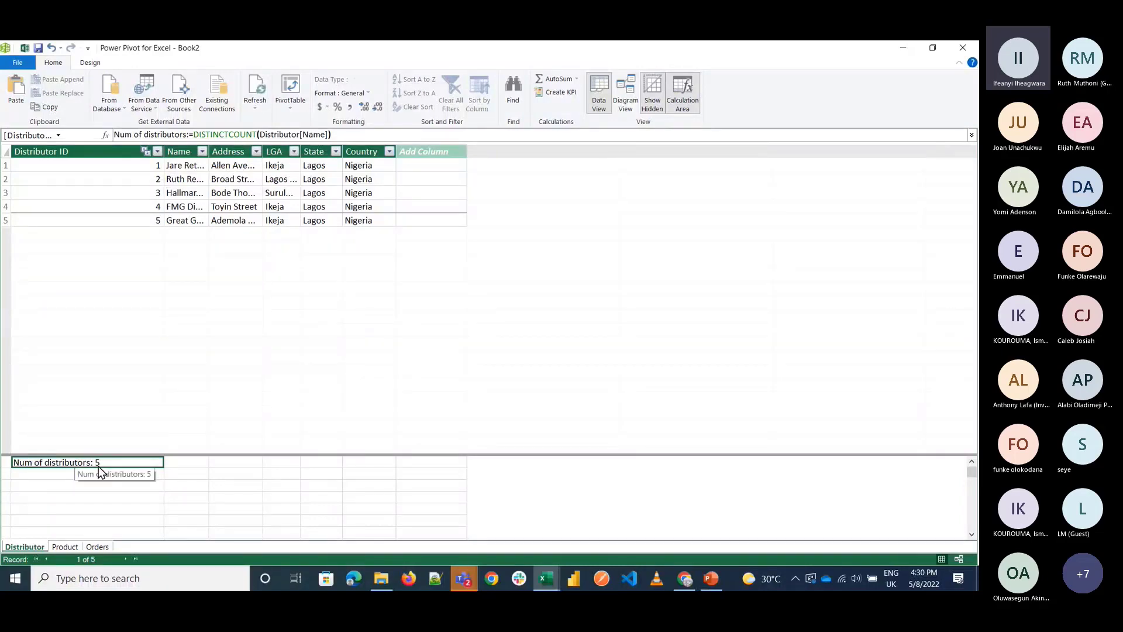
{"action": "key", "text": "Down"}
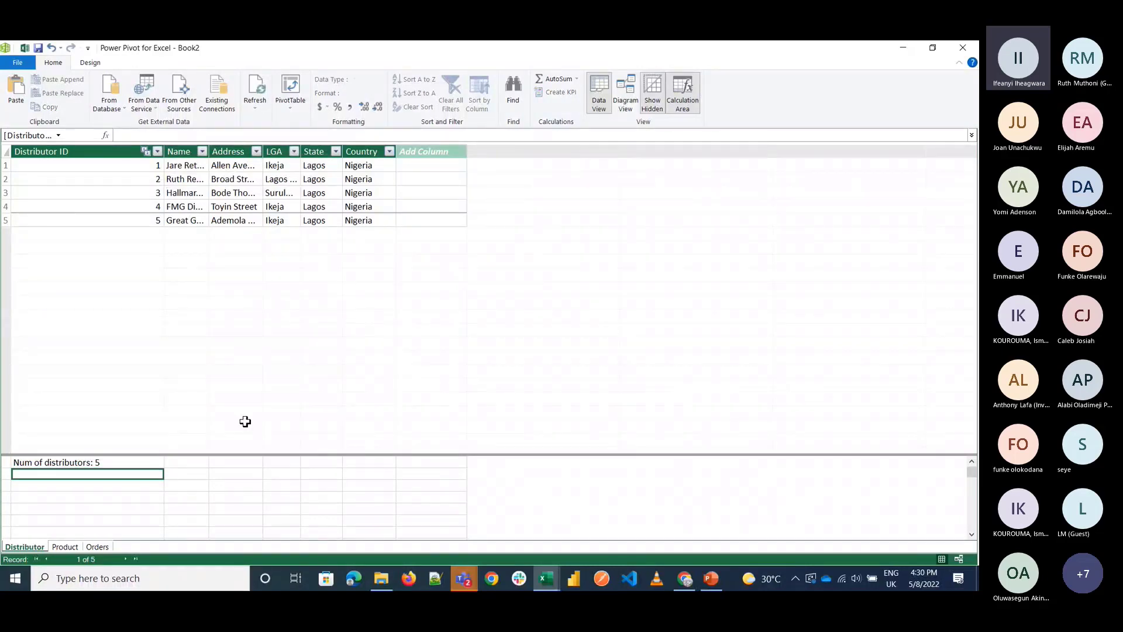
Step: Create a measure in the first calculation-area cell of the Orders table with the formula =SUM(Orders[Sales])
{"action": "left_click", "coordinate": [69, 547]}
{"action": "left_click", "coordinate": [101, 547]}
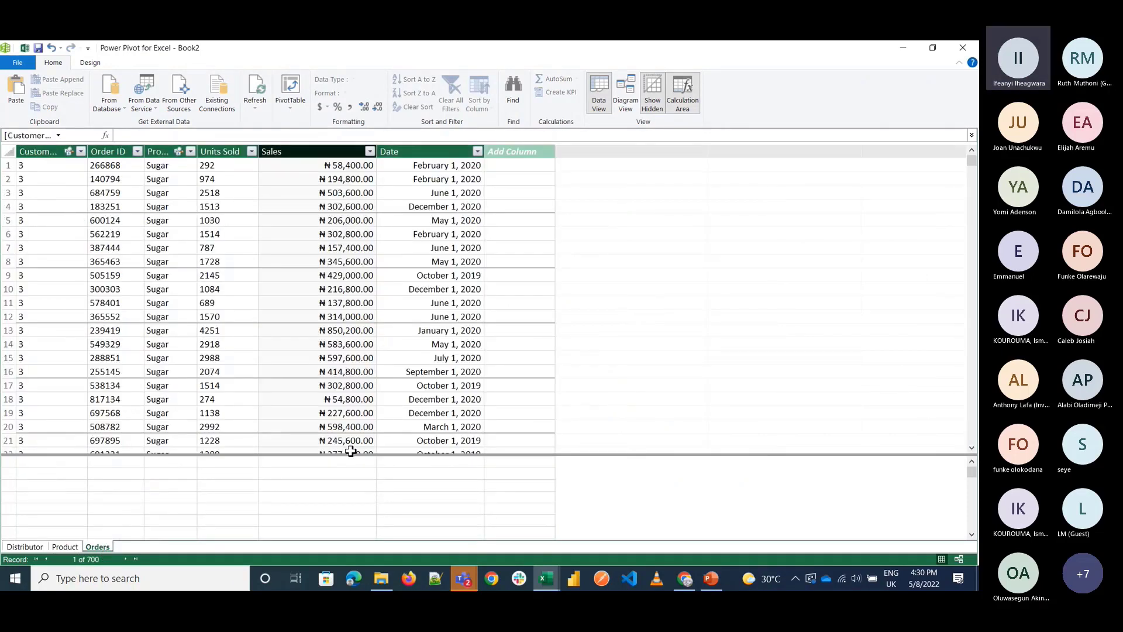
{"action": "left_click", "coordinate": [58, 463]}
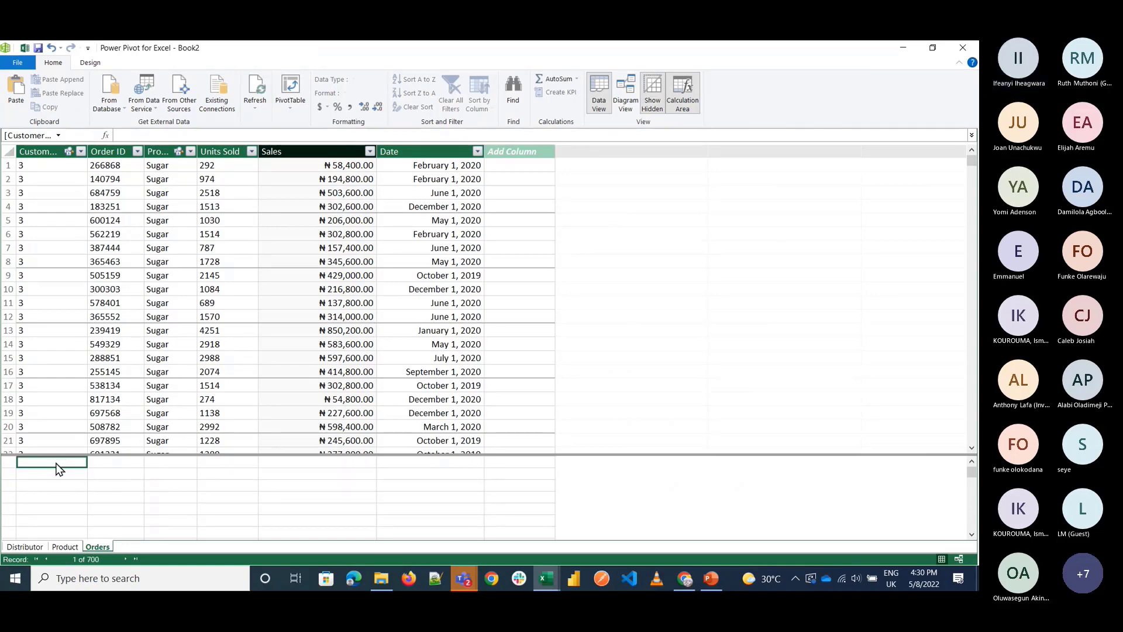
{"action": "type", "text": "="}
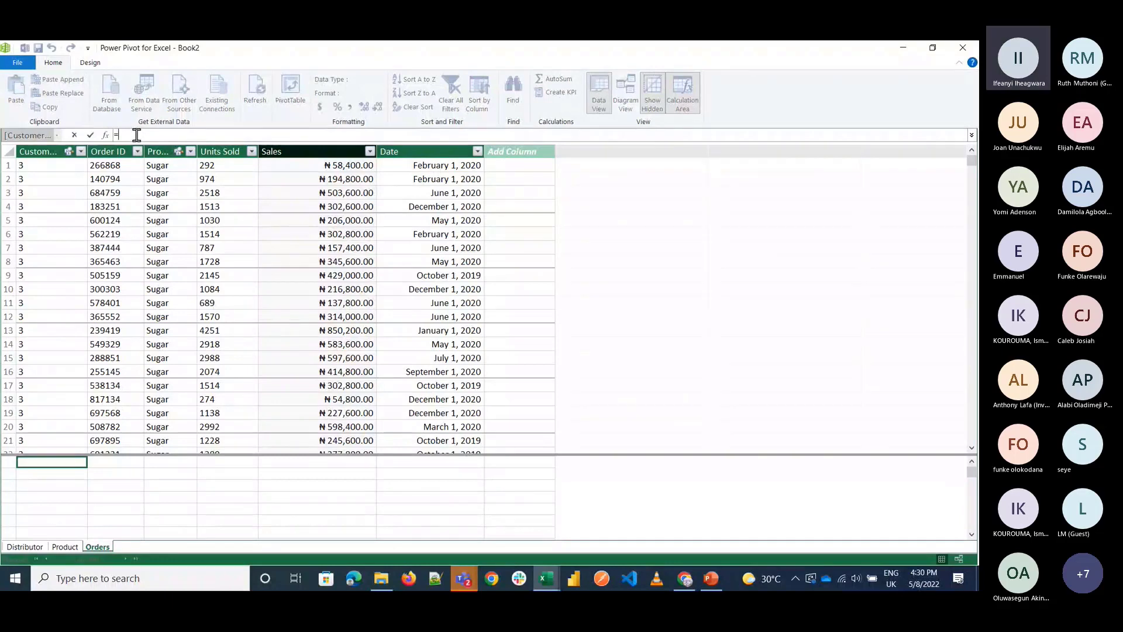
{"action": "type", "text": "SUM("}
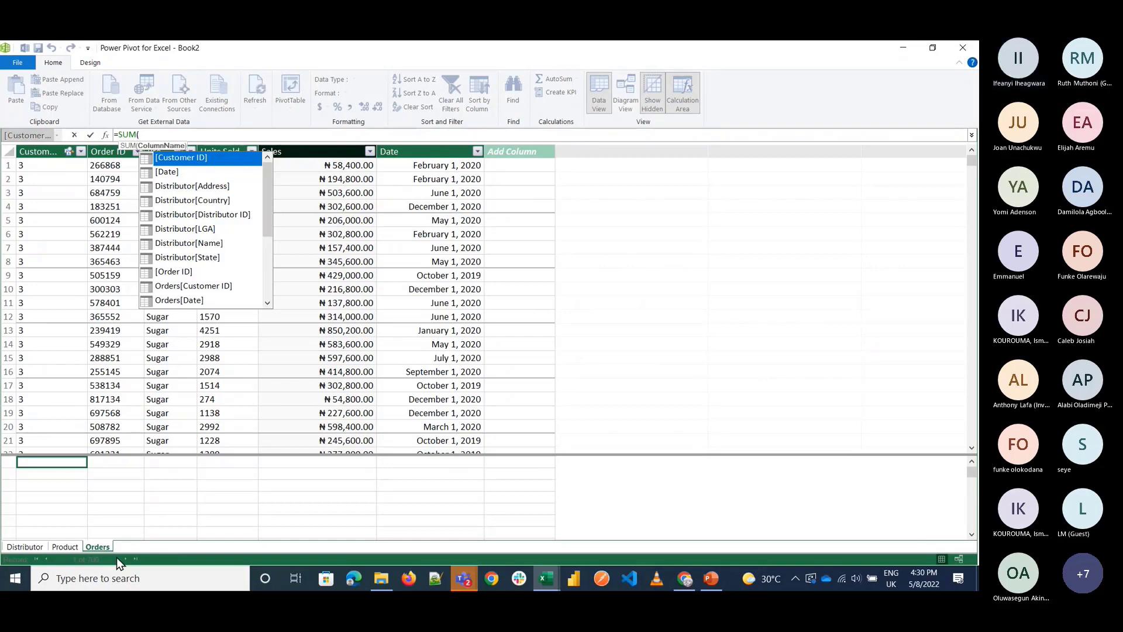
{"action": "type", "text": "order"}
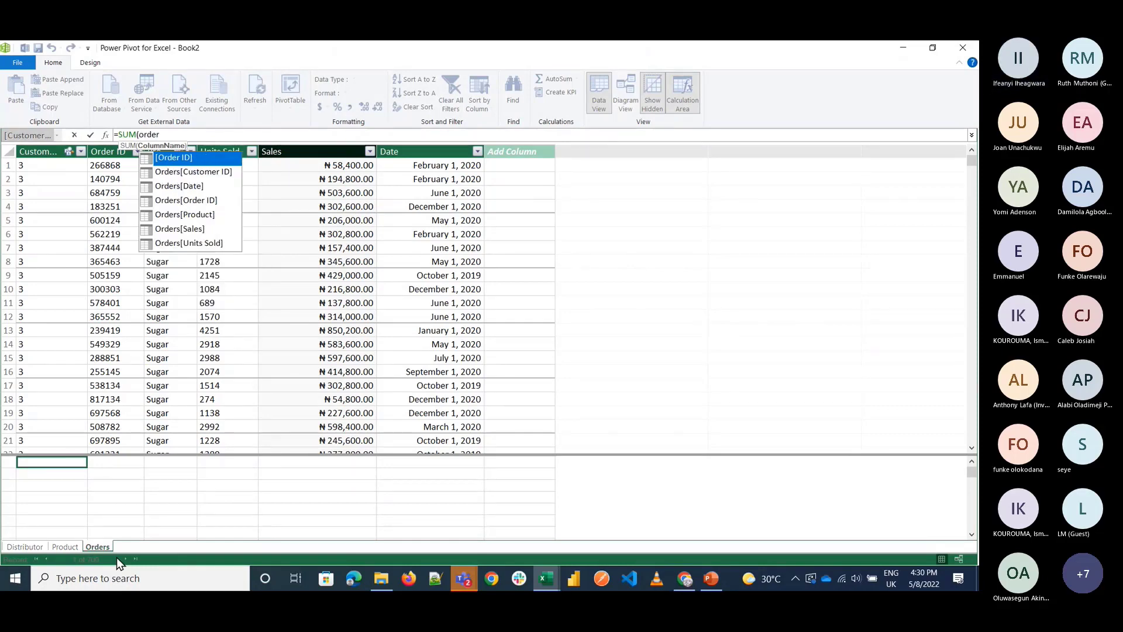
{"action": "double_click", "coordinate": [180, 228]}
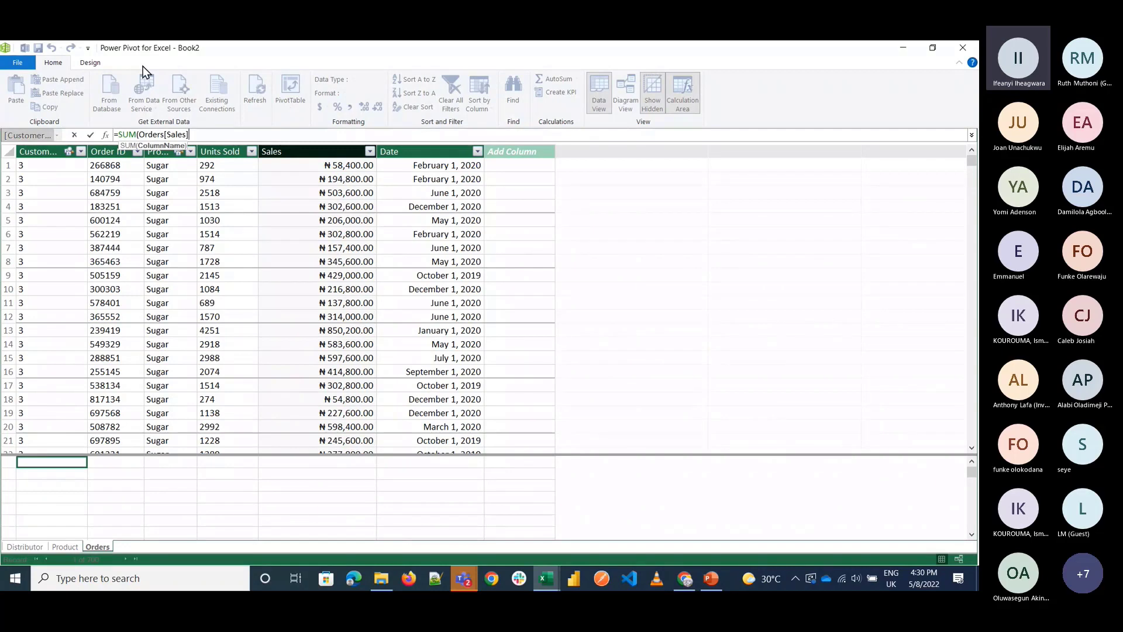
{"action": "type", "text": ")"}
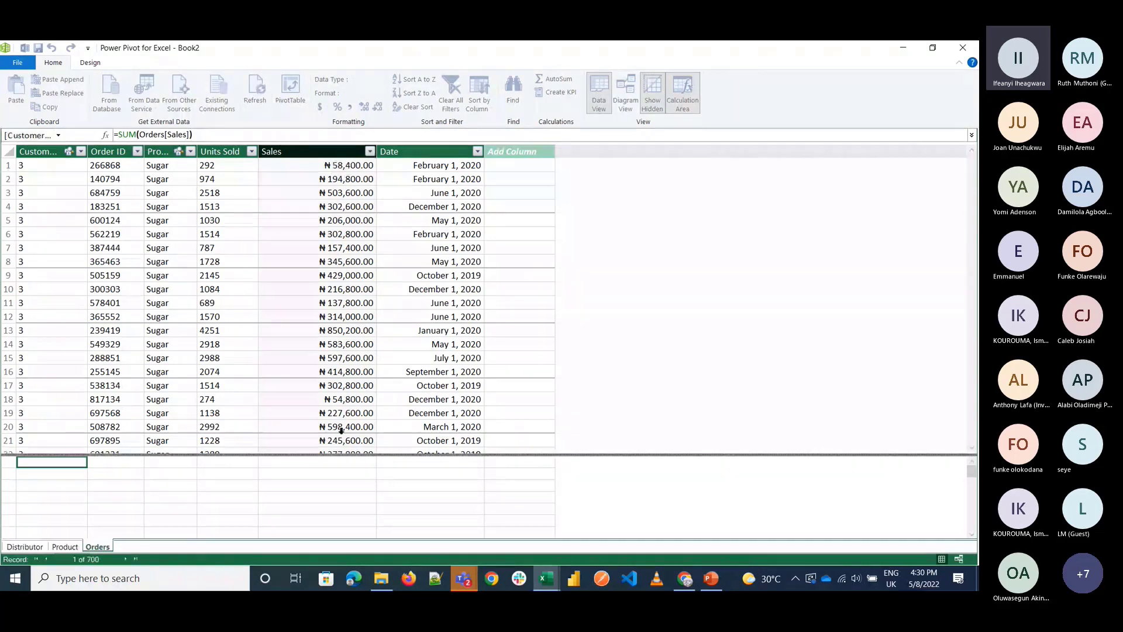
{"action": "key", "text": "Return"}
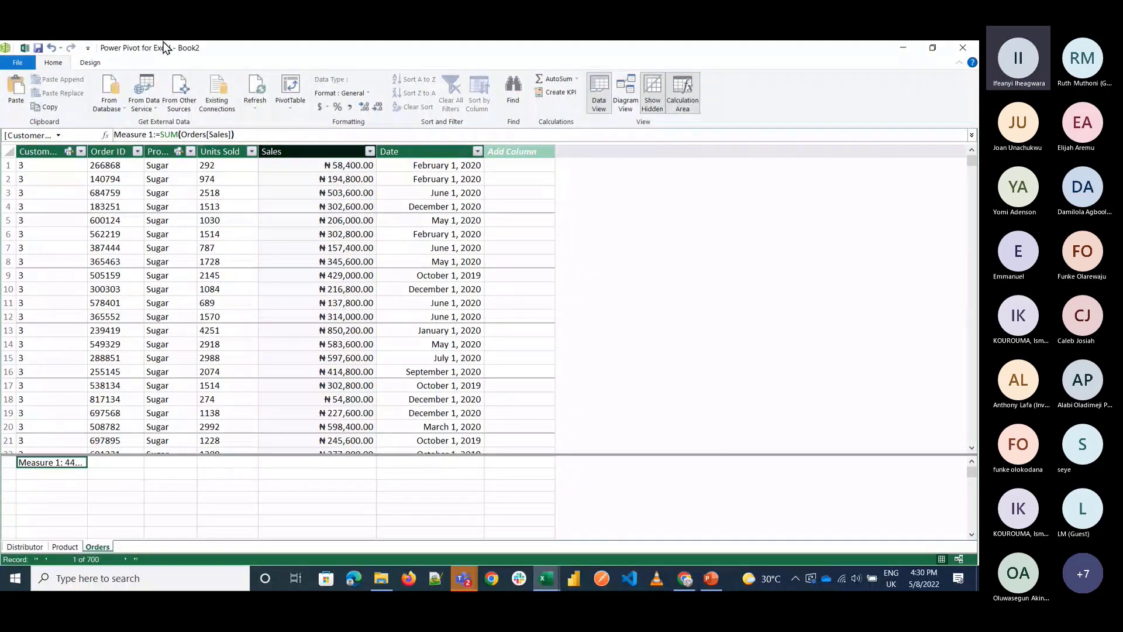
Step: Rename the Orders table's =SUM(Orders[Sales]) measure to Total sales, keeping the := before its formula
{"action": "left_click", "coordinate": [123, 135]}
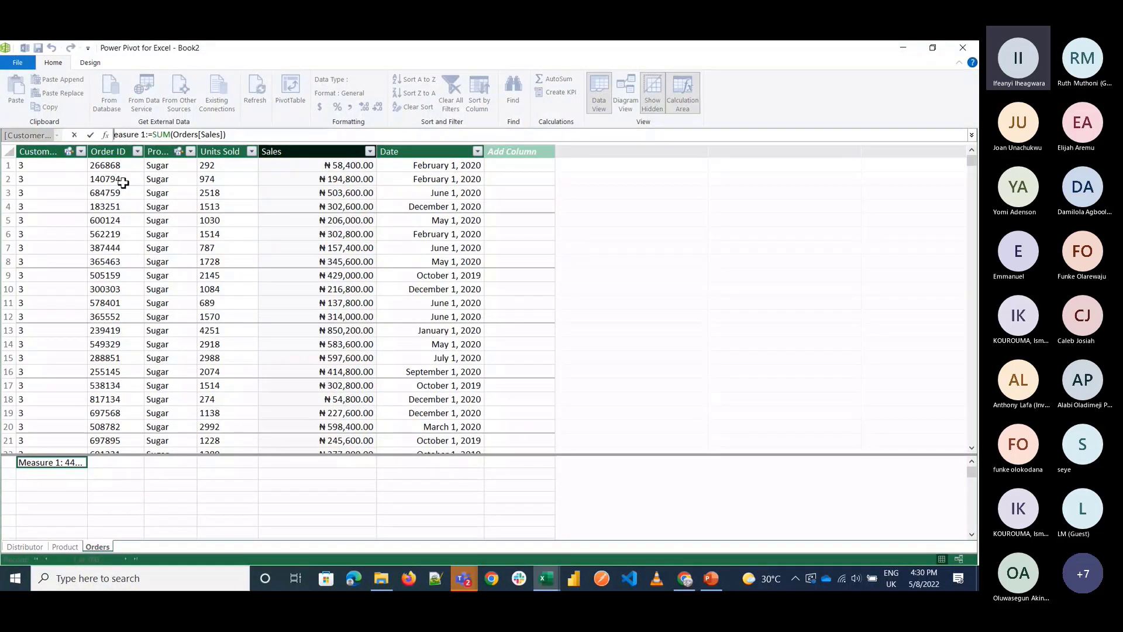
{"action": "type", "text": "Total sales"}
{"action": "key", "text": "Delete"}
{"action": "key", "text": "Delete"}
{"action": "key", "text": "Delete"}
{"action": "key", "text": "Delete"}
{"action": "key", "text": "Delete"}
{"action": "key", "text": "Delete"}
{"action": "key", "text": "Delete"}
{"action": "key", "text": "Delete"}
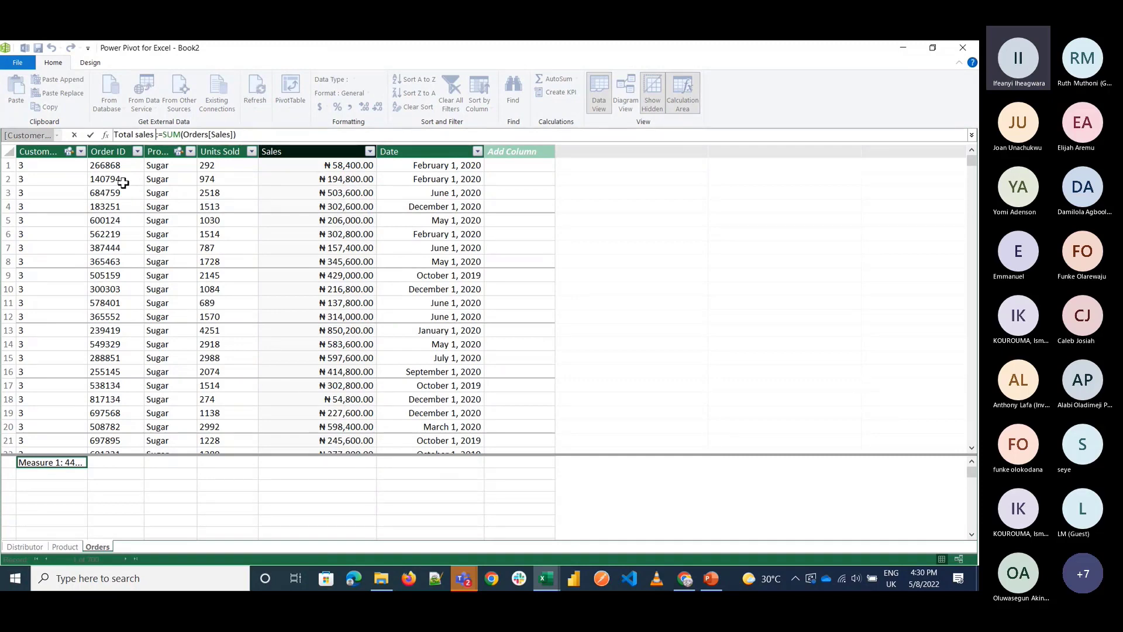
{"action": "key", "text": "Delete"}
{"action": "key", "text": "Return"}
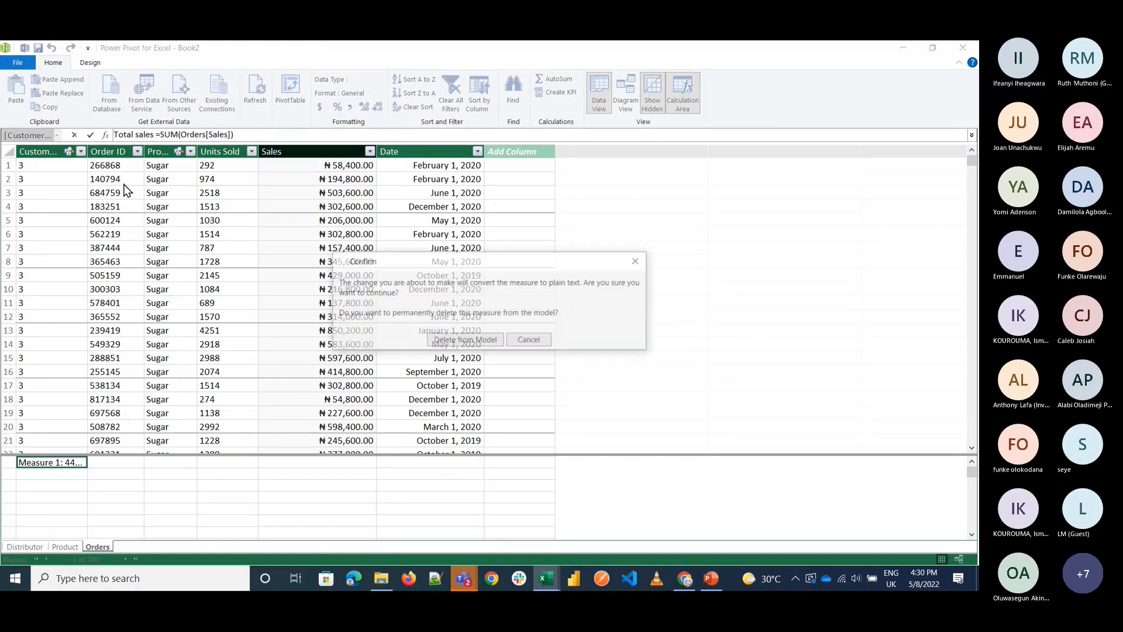
{"action": "left_click", "coordinate": [517, 339]}
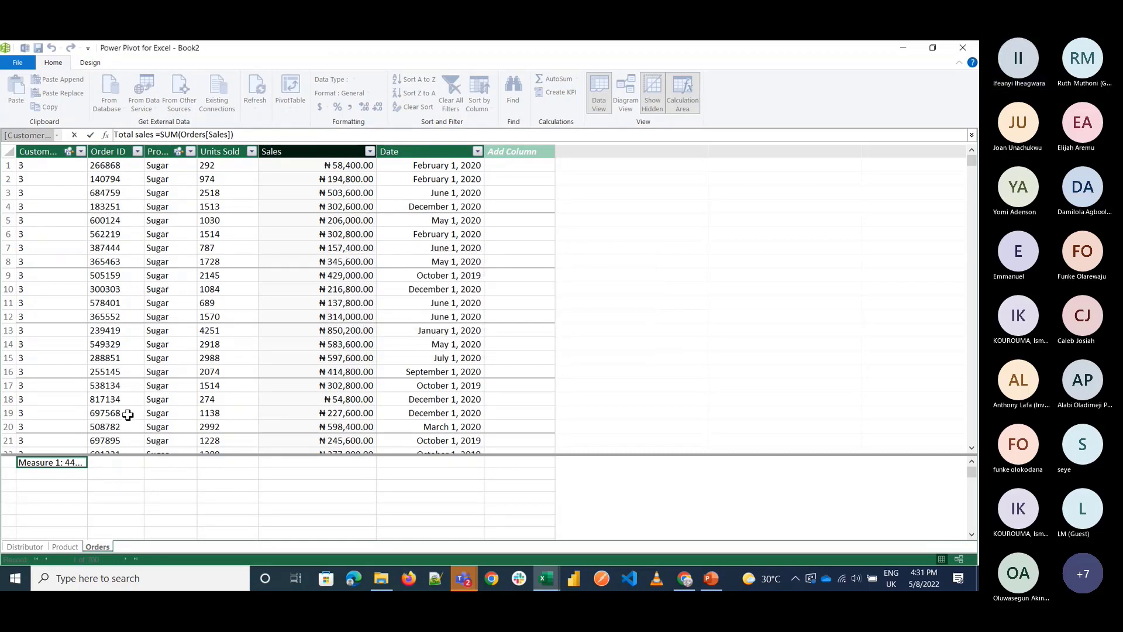
{"action": "type", "text": ":"}
{"action": "key", "text": "Return"}
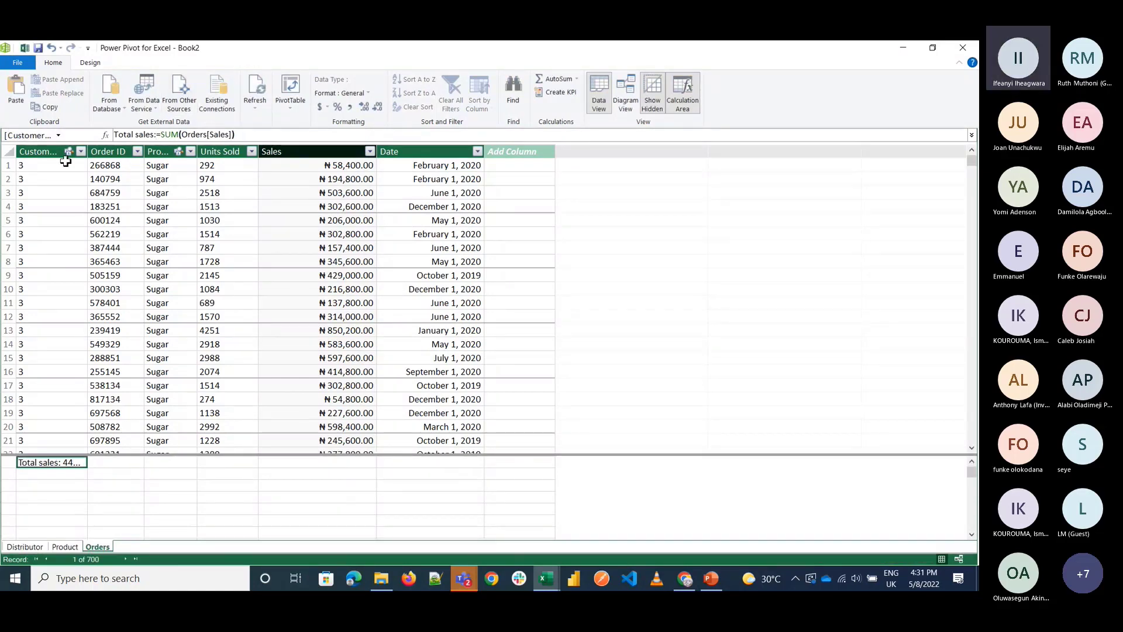
Step: Widen the Customer ID column and format the Total sales measure as currency with the ₦ Edo (Nigeria) symbol
{"action": "left_click_drag", "start_coordinate": [87, 151], "coordinate": [194, 151]}
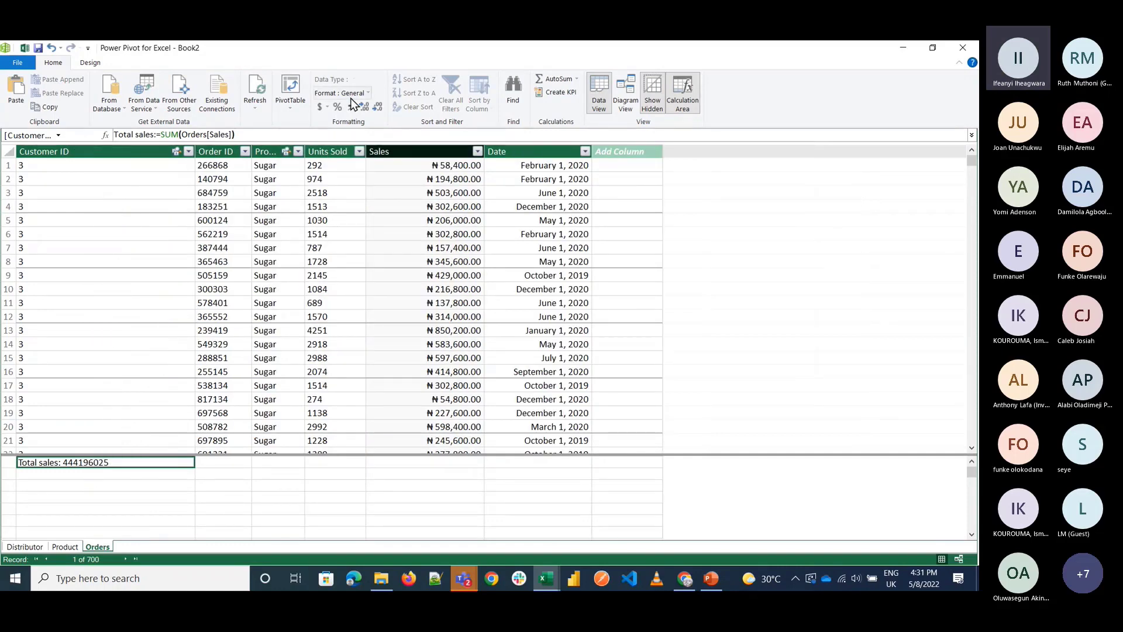
{"action": "left_click", "coordinate": [328, 109]}
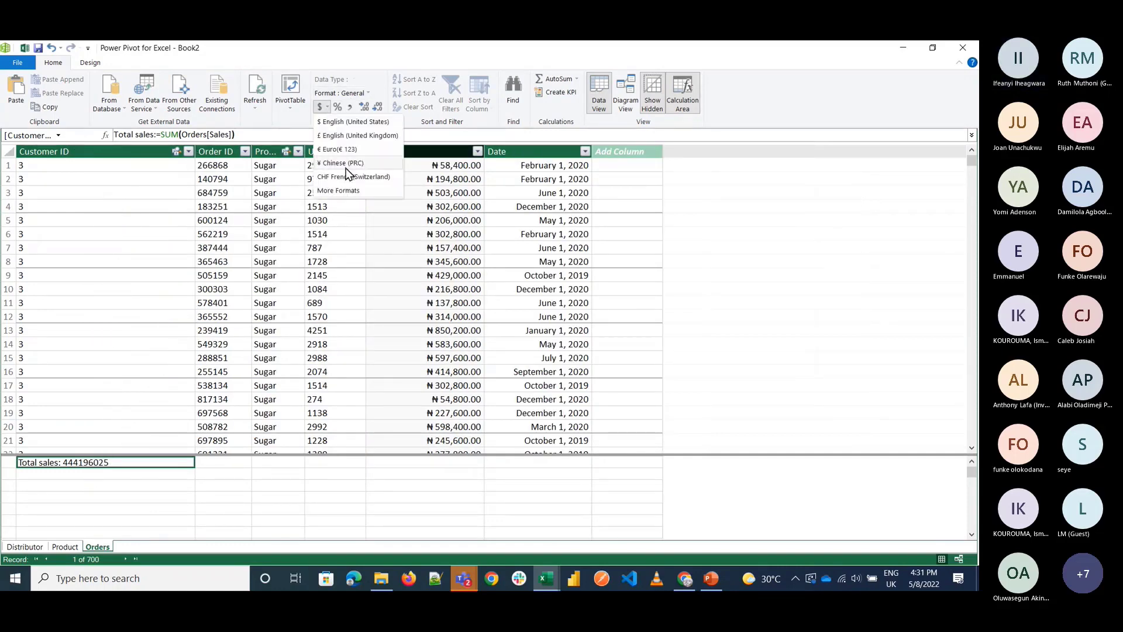
{"action": "left_click", "coordinate": [342, 190]}
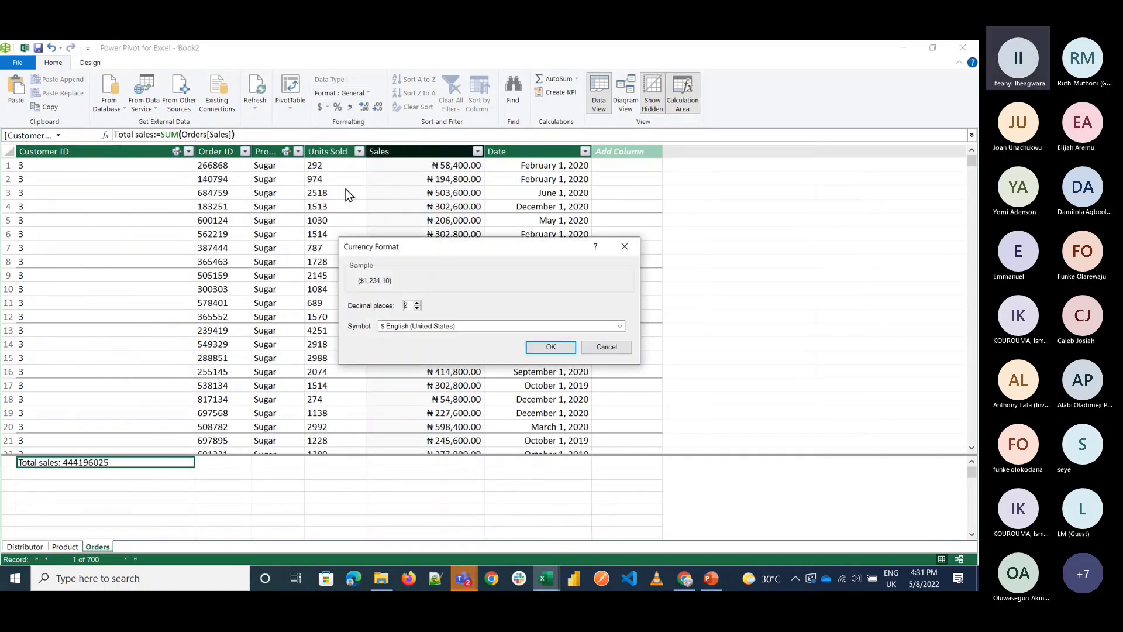
{"action": "left_click", "coordinate": [468, 326]}
{"action": "scroll", "coordinate": [436, 374], "scroll_direction": "down", "scroll_amount": 10}
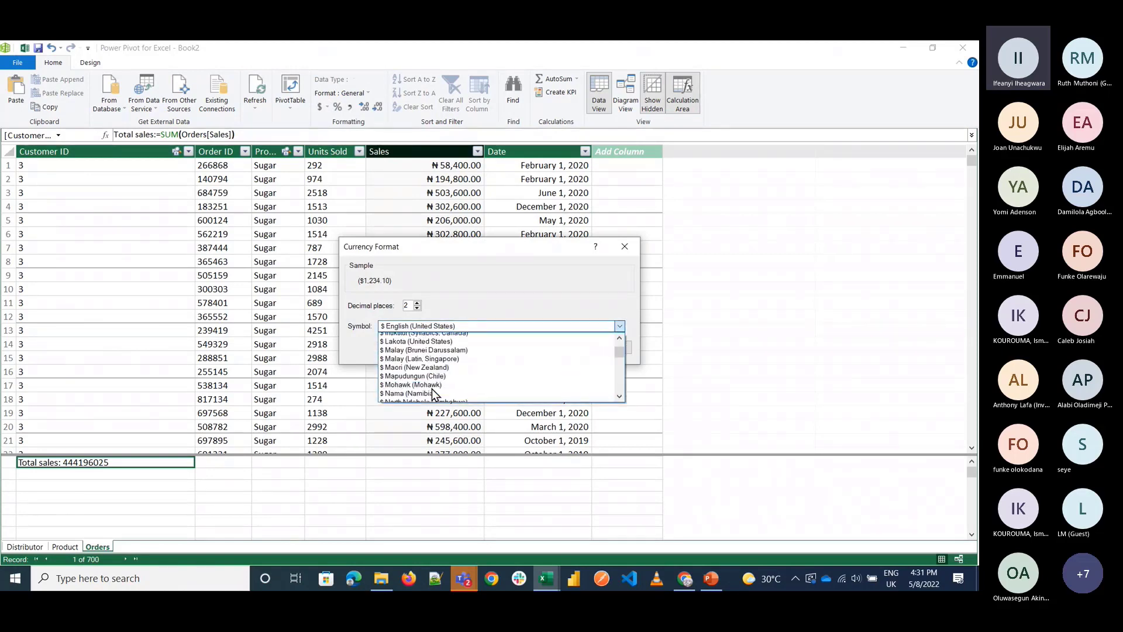
{"action": "scroll", "coordinate": [434, 392], "scroll_direction": "down", "scroll_amount": 10}
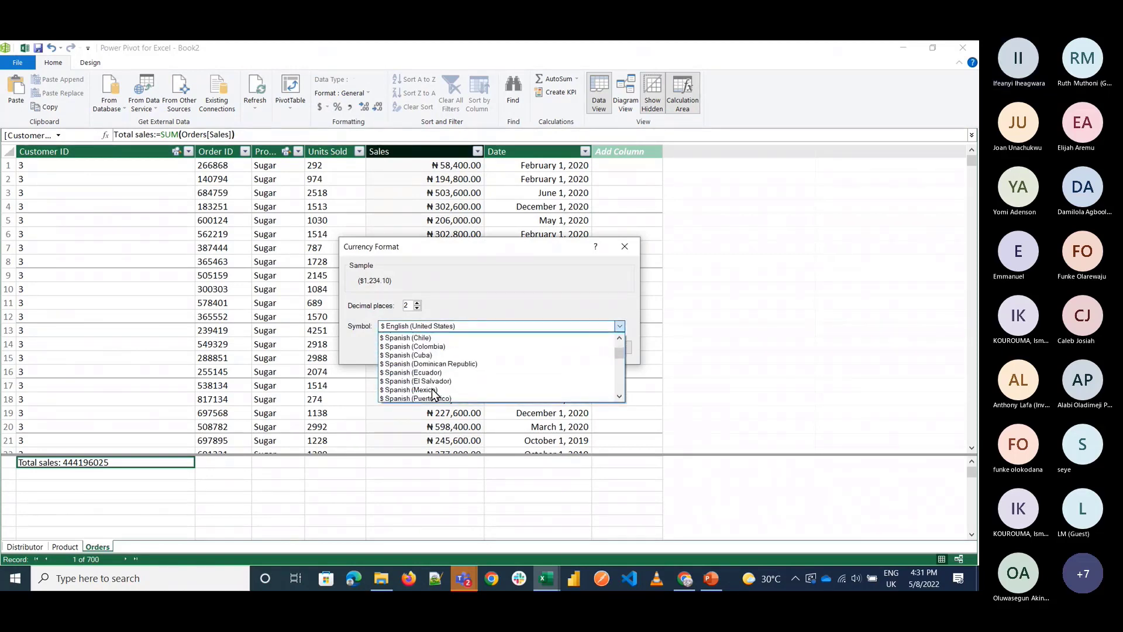
{"action": "scroll", "coordinate": [433, 393], "scroll_direction": "down", "scroll_amount": 10}
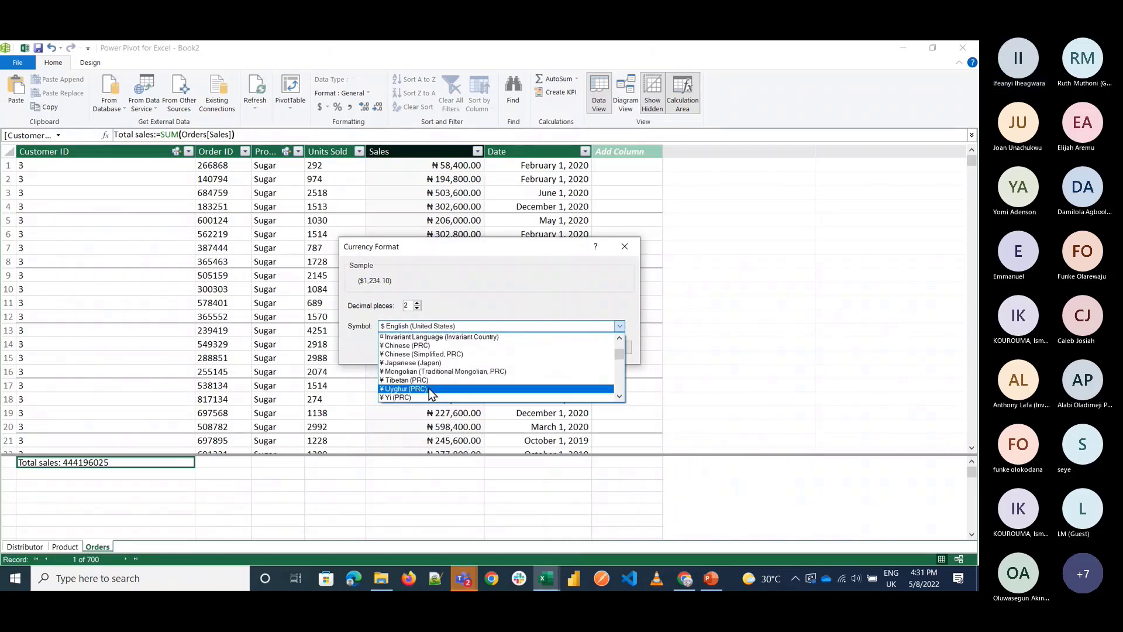
{"action": "scroll", "coordinate": [432, 393], "scroll_direction": "down", "scroll_amount": 6}
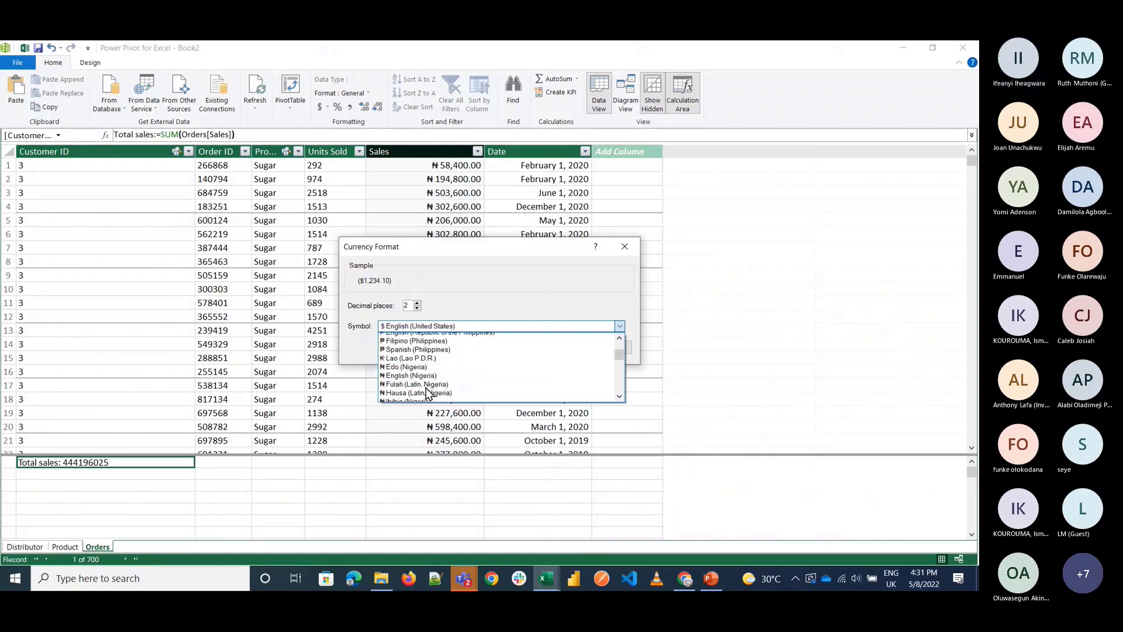
{"action": "scroll", "coordinate": [422, 374], "scroll_direction": "down", "scroll_amount": 1}
{"action": "left_click", "coordinate": [408, 350]}
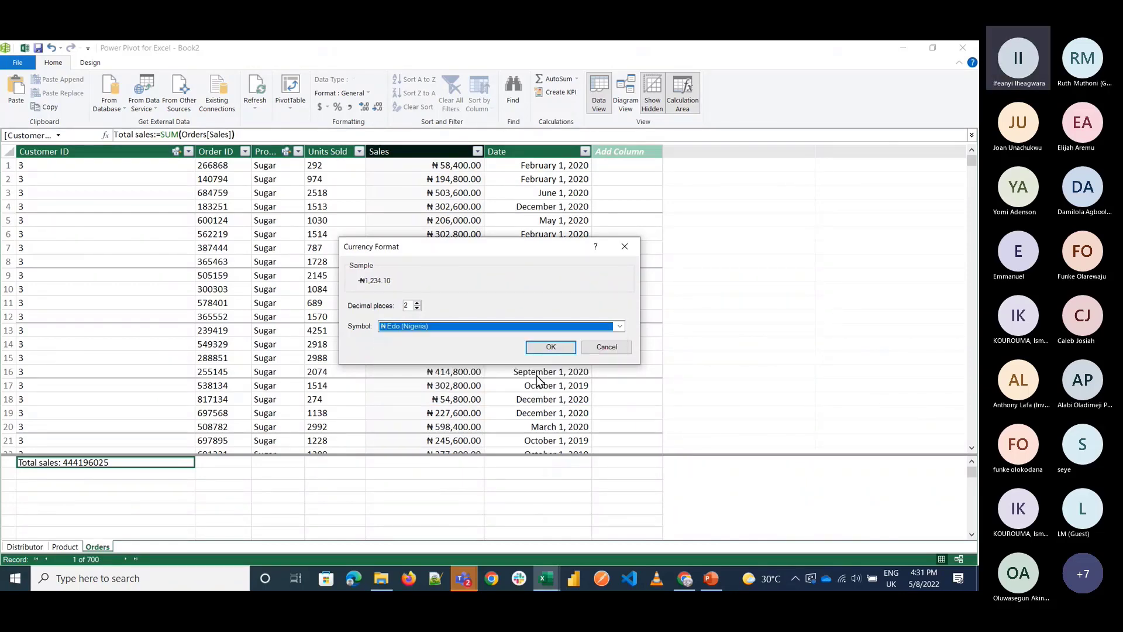
{"action": "left_click", "coordinate": [551, 347]}
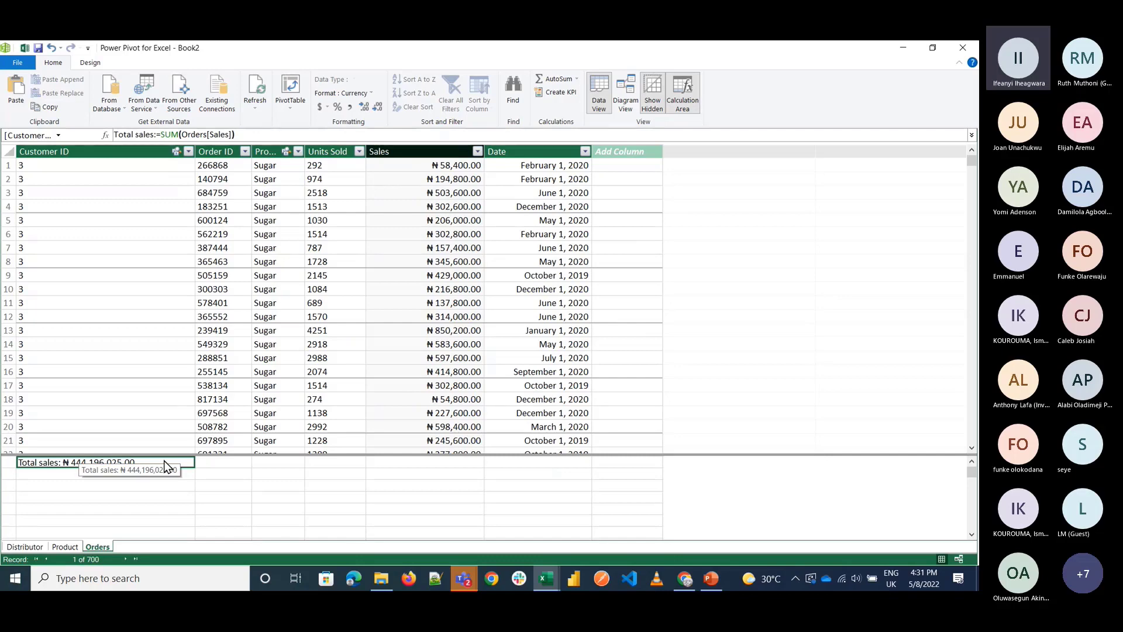
Step: Create a second measure in the calculation-area cell below Total sales with the formula =SUM([Units Sold])
{"action": "left_click", "coordinate": [329, 151]}
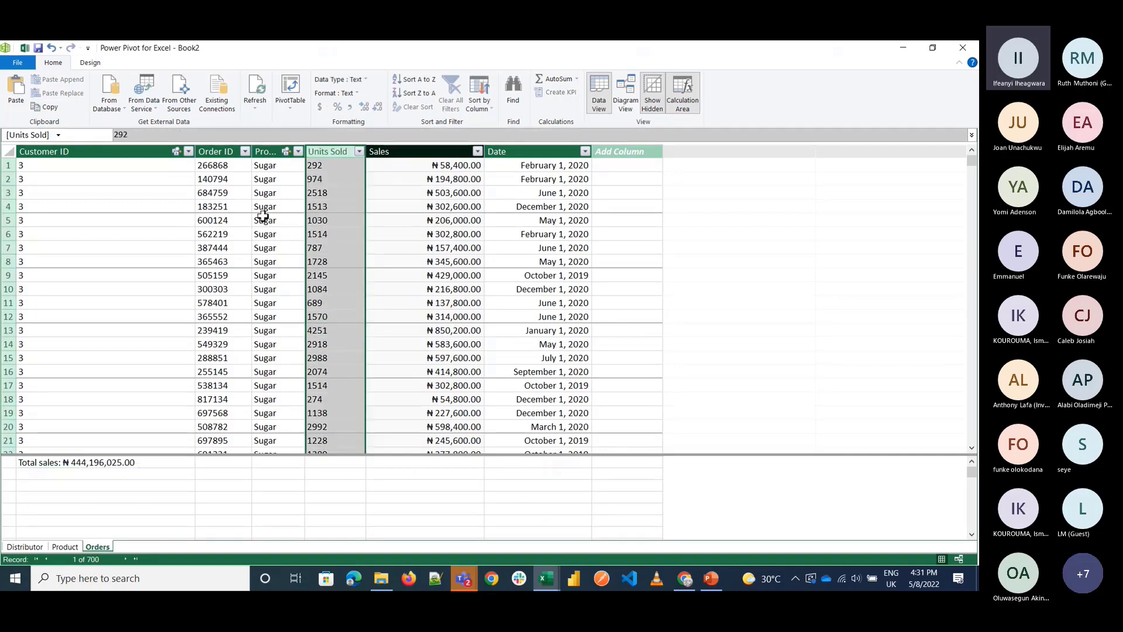
{"action": "left_click", "coordinate": [103, 472]}
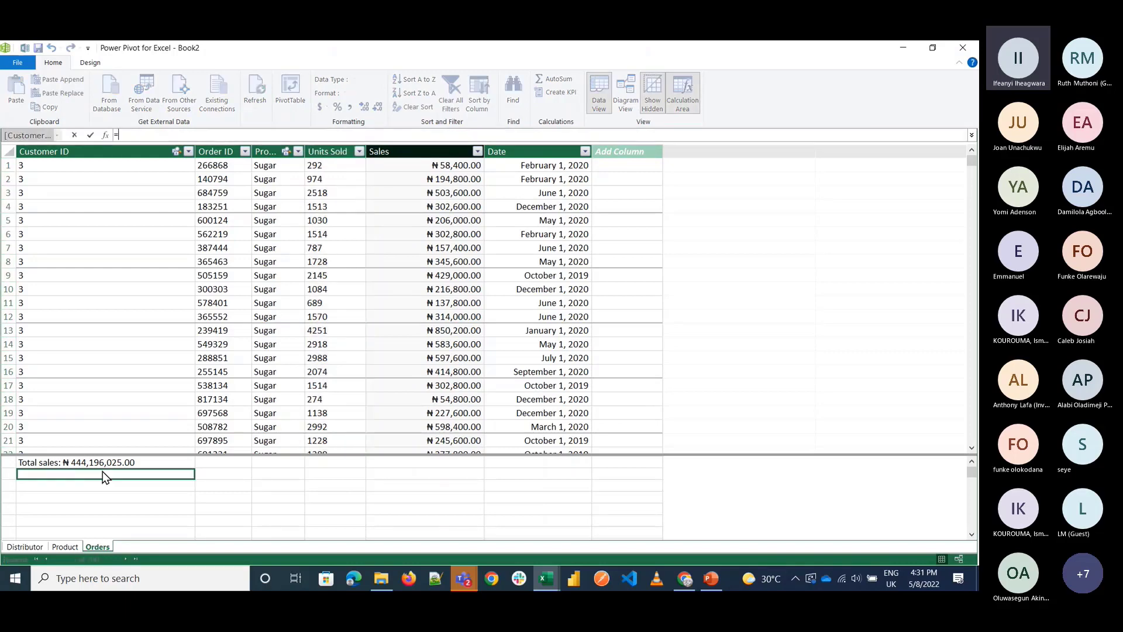
{"action": "type", "text": "=sum"}
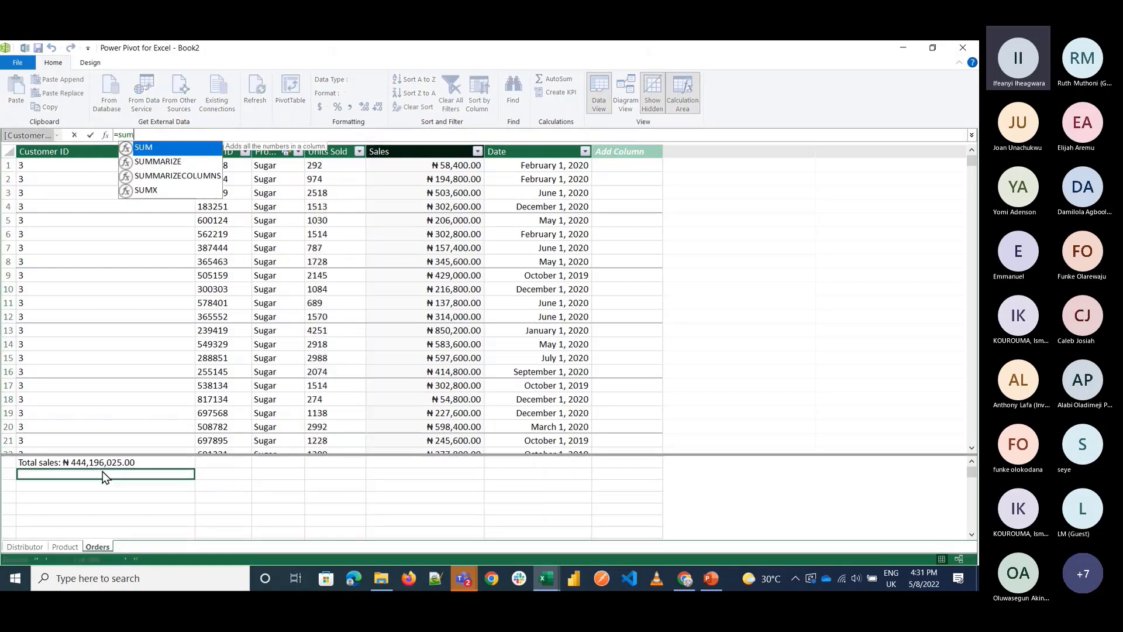
{"action": "key", "text": "Tab"}
{"action": "type", "text": "u"}
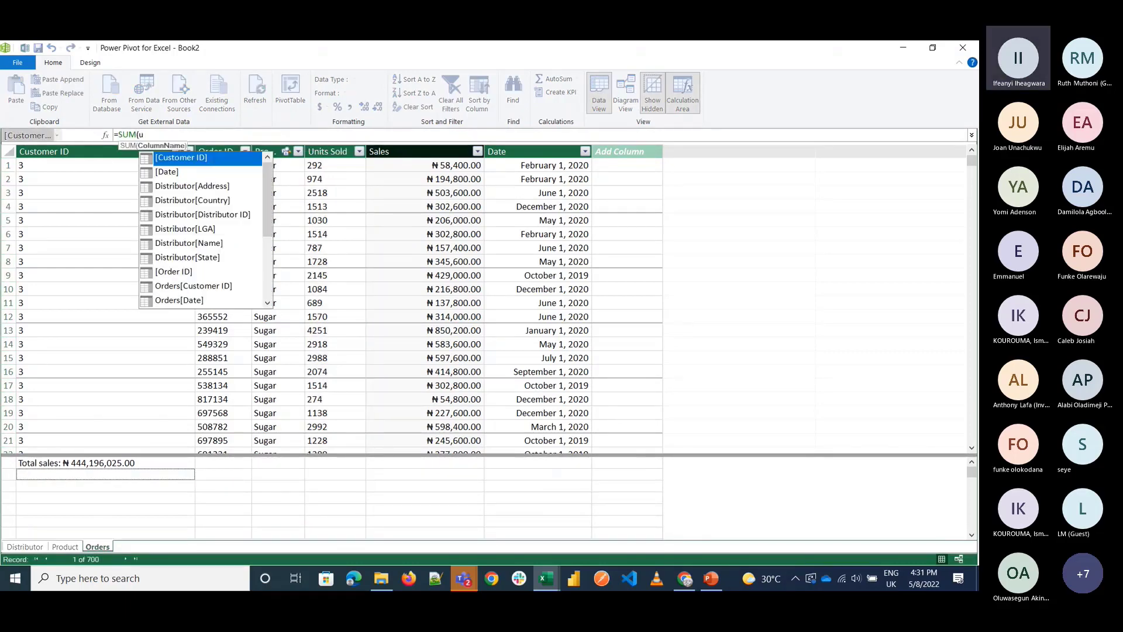
{"action": "type", "text": "ni"}
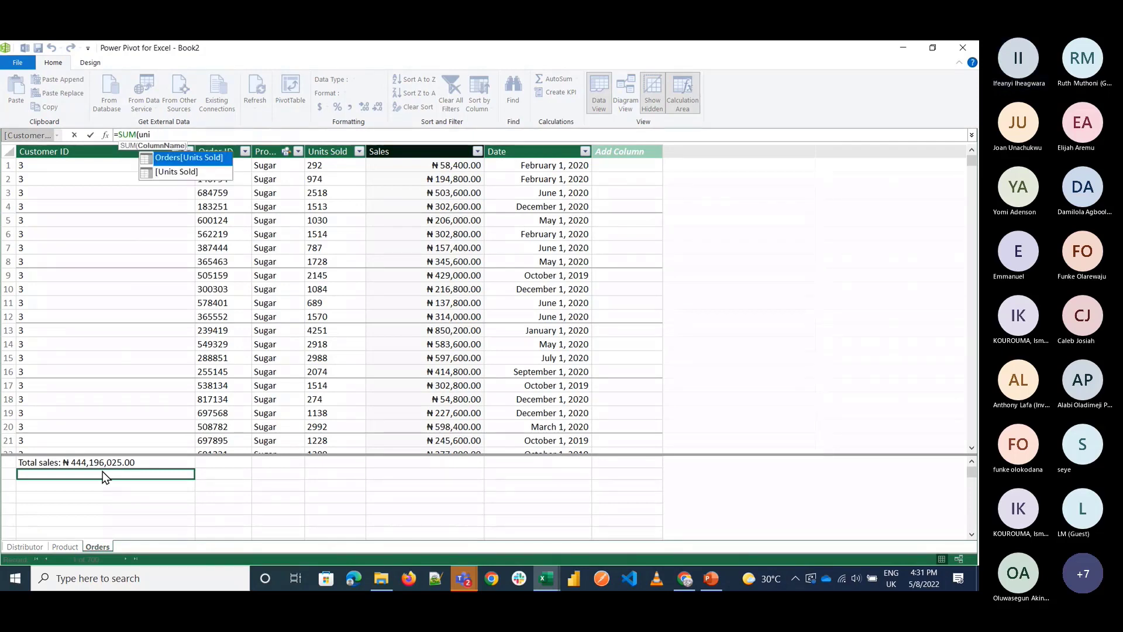
{"action": "key", "text": "Down"}
{"action": "key", "text": "Tab"}
{"action": "type", "text": ")"}
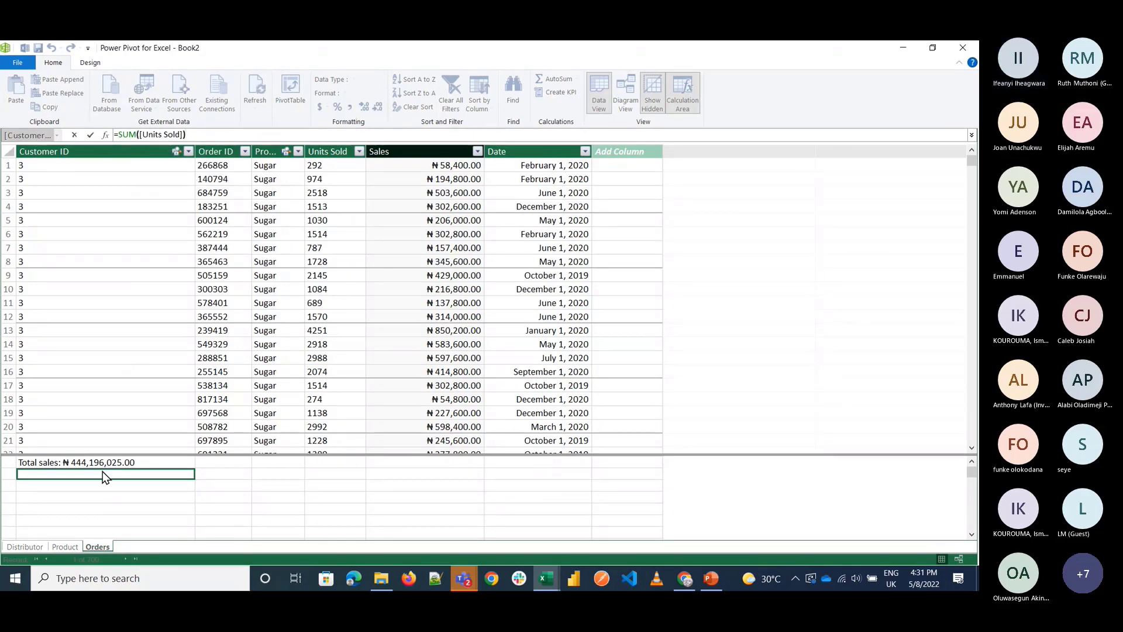
{"action": "key", "text": "Return"}
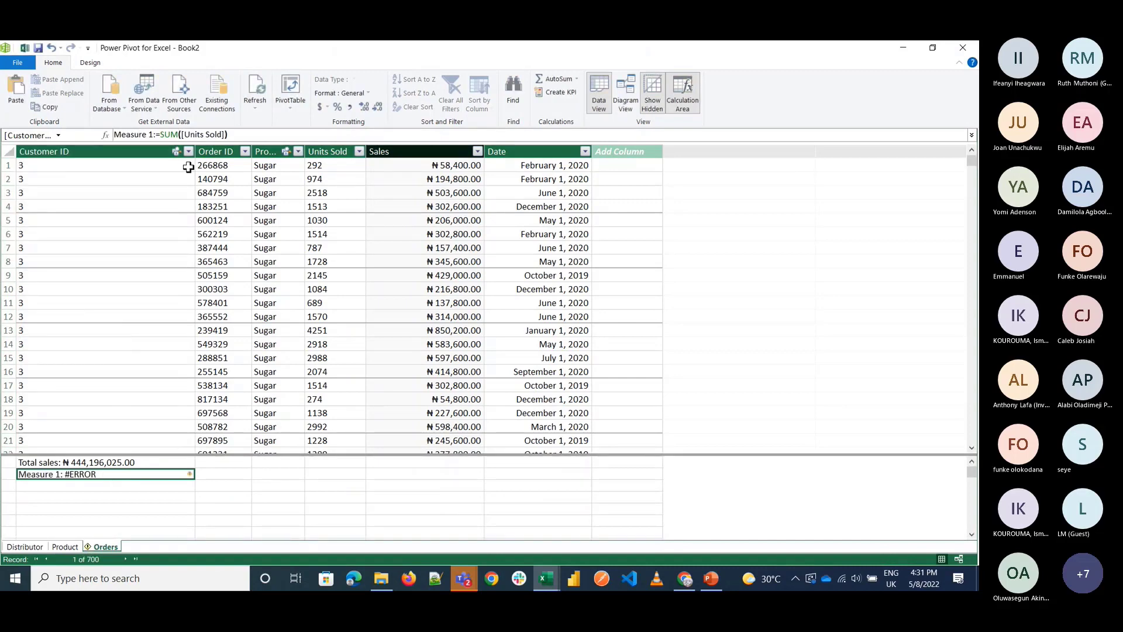
Step: Change the formula of the measure below Total sales to =SUM(Orders[Units Sold])
{"action": "left_click", "coordinate": [260, 134]}
{"action": "key", "text": "BackSpace"}
{"action": "key", "text": "BackSpace"}
{"action": "key", "text": "BackSpace"}
{"action": "key", "text": "BackSpace"}
{"action": "key", "text": "BackSpace"}
{"action": "key", "text": "BackSpace"}
{"action": "key", "text": "BackSpace"}
{"action": "key", "text": "BackSpace"}
{"action": "key", "text": "BackSpace"}
{"action": "key", "text": "BackSpace"}
{"action": "key", "text": "BackSpace"}
{"action": "key", "text": "BackSpace"}
{"action": "key", "text": "BackSpace"}
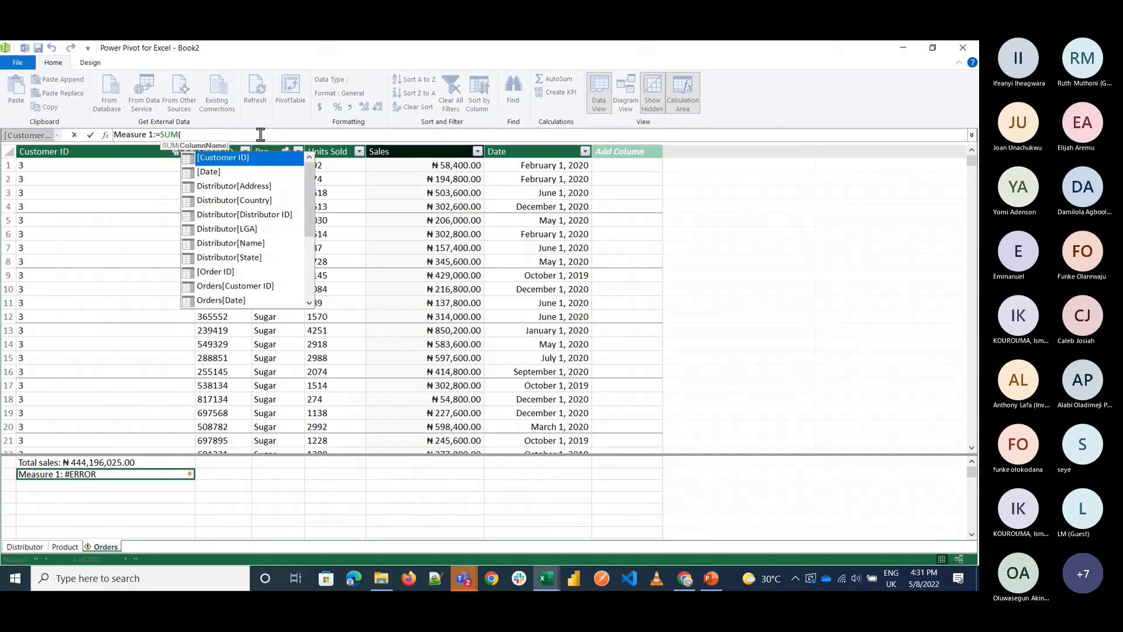
{"action": "type", "text": "orde"}
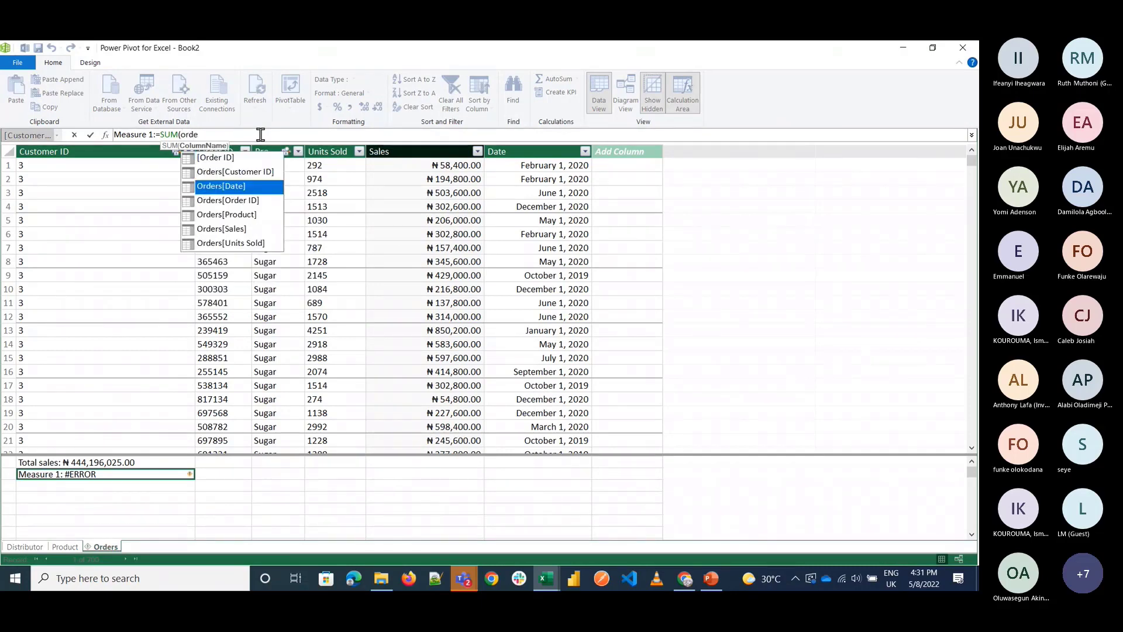
{"action": "key", "text": "Down"}
{"action": "key", "text": "Down"}
{"action": "key", "text": "Up"}
{"action": "key", "text": "Down"}
{"action": "key", "text": "Down"}
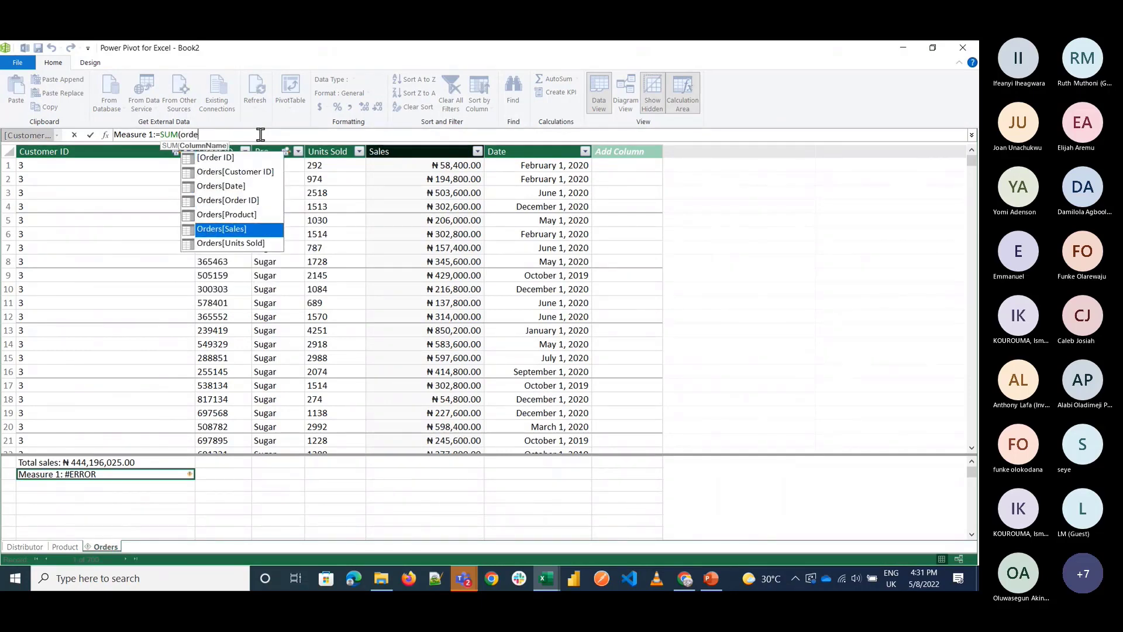
{"action": "key", "text": "Down"}
{"action": "key", "text": "Tab"}
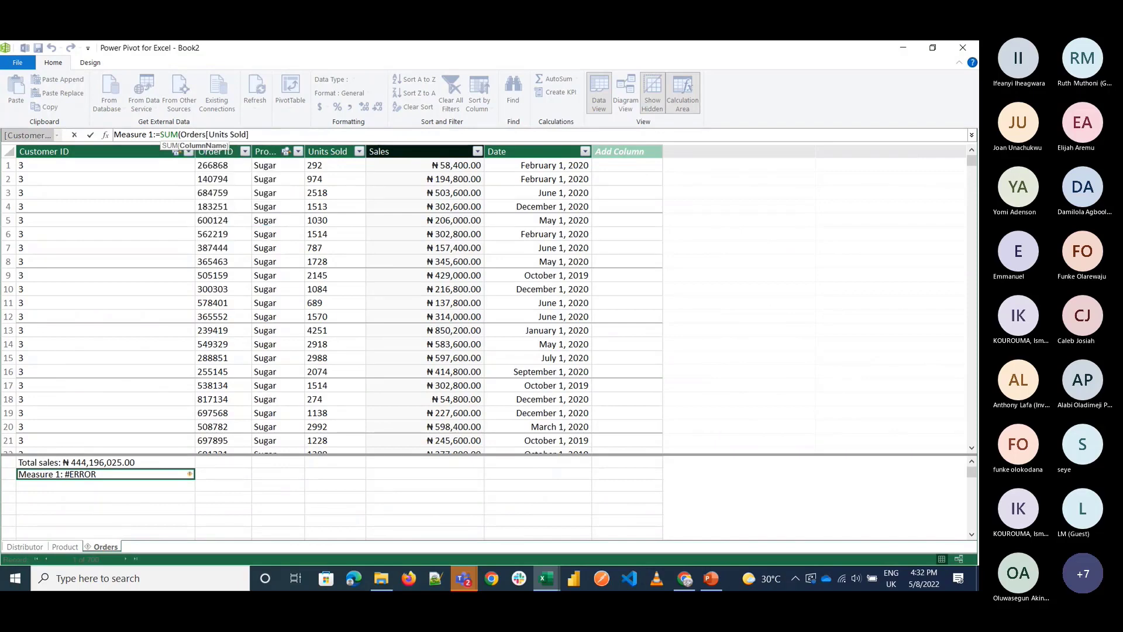
{"action": "type", "text": ")"}
{"action": "key", "text": "Return"}
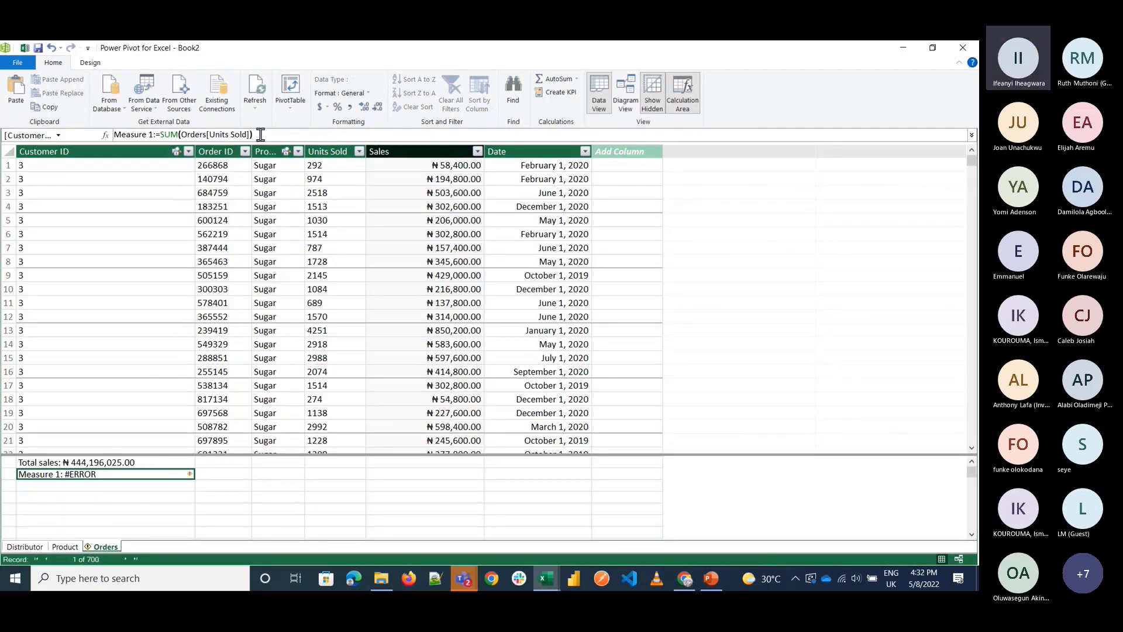
Step: Try to change the data type of the Orders table's Units Sold column to Whole Number in the data model
{"action": "left_click", "coordinate": [326, 150]}
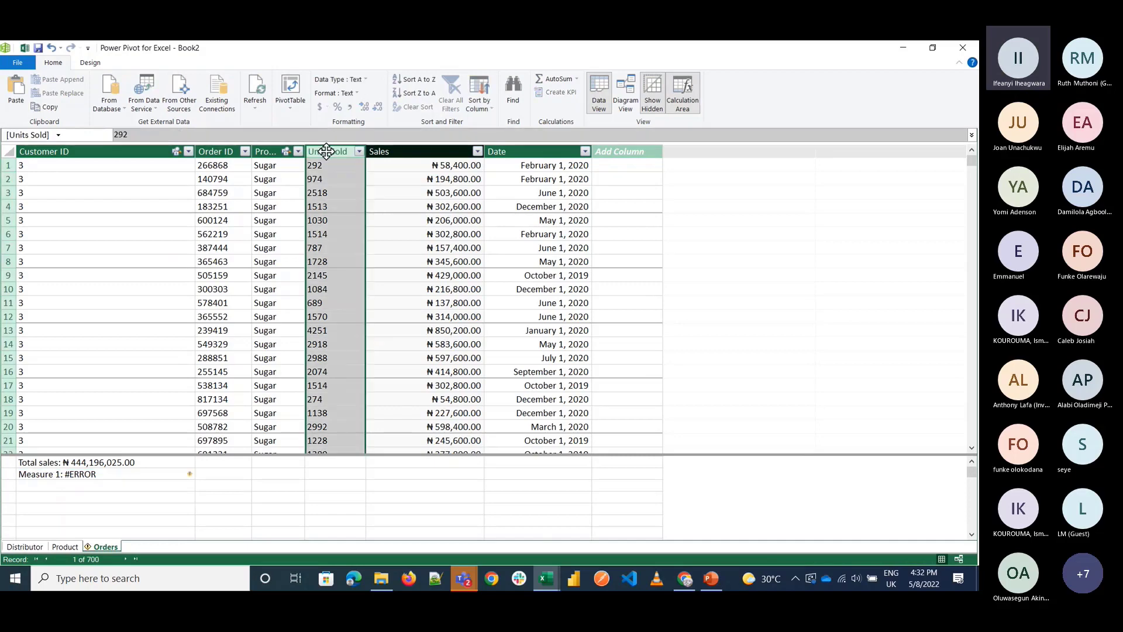
{"action": "left_click", "coordinate": [354, 82]}
{"action": "left_click", "coordinate": [353, 127]}
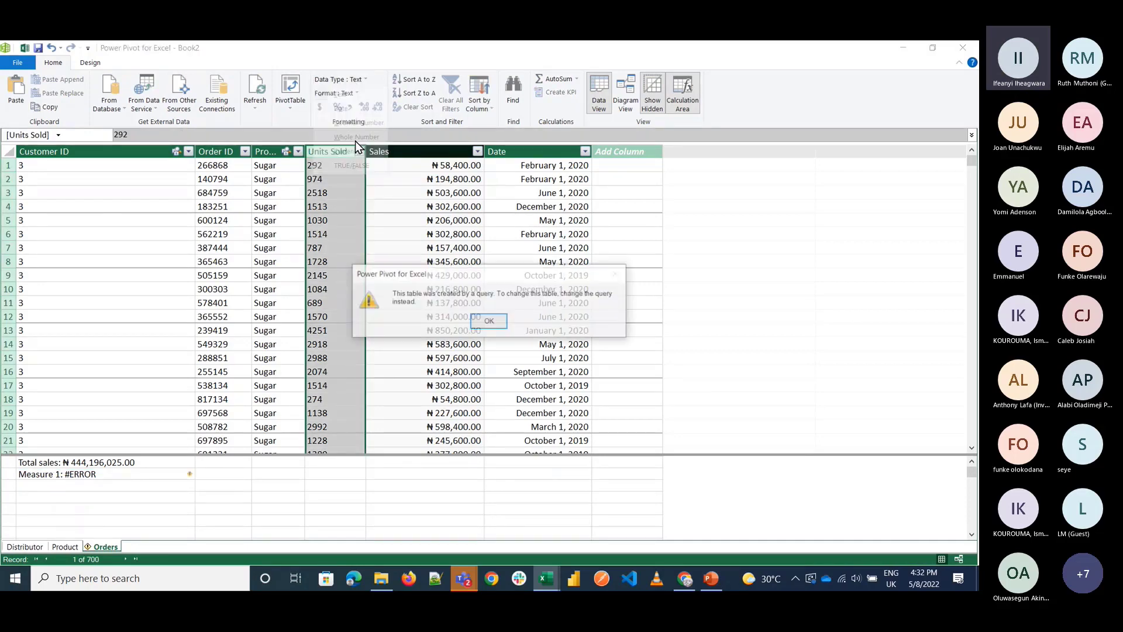
{"action": "left_click", "coordinate": [489, 321]}
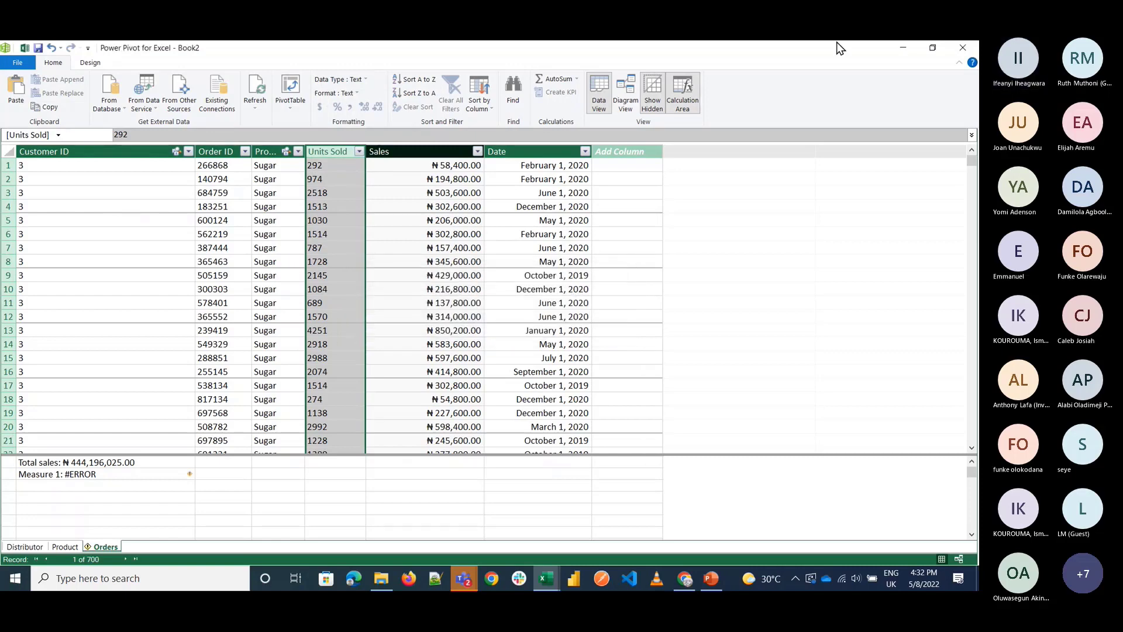
Step: Return to the Excel workbook and open the Orders query for editing in Power Query
{"action": "left_click", "coordinate": [902, 48]}
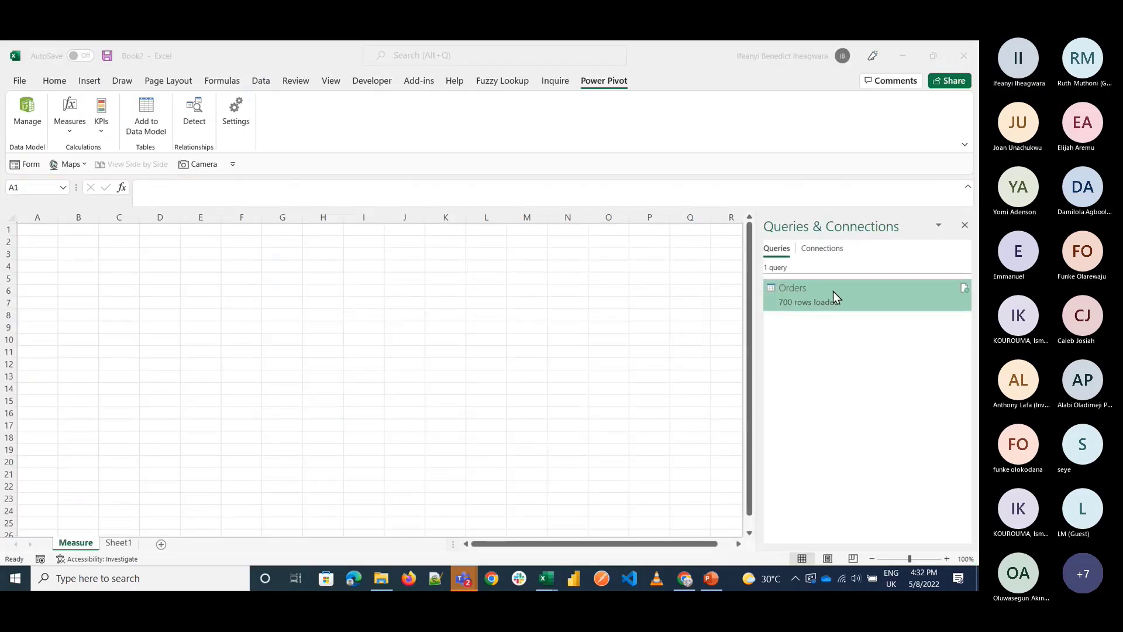
{"action": "mouse_move", "coordinate": [830, 292]}
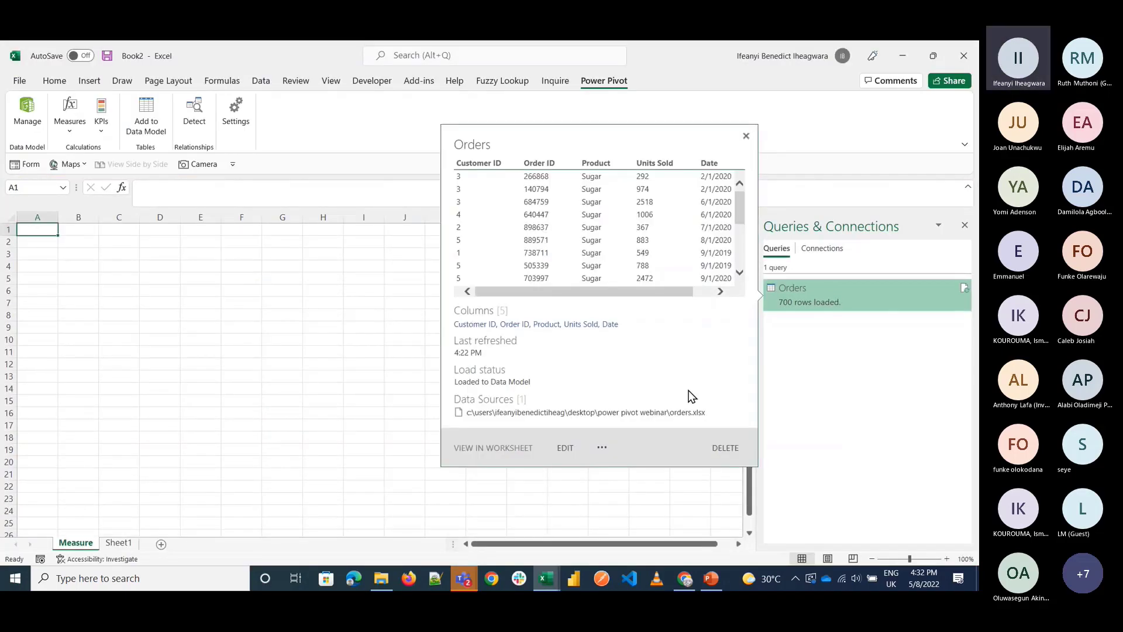
{"action": "left_click", "coordinate": [565, 447]}
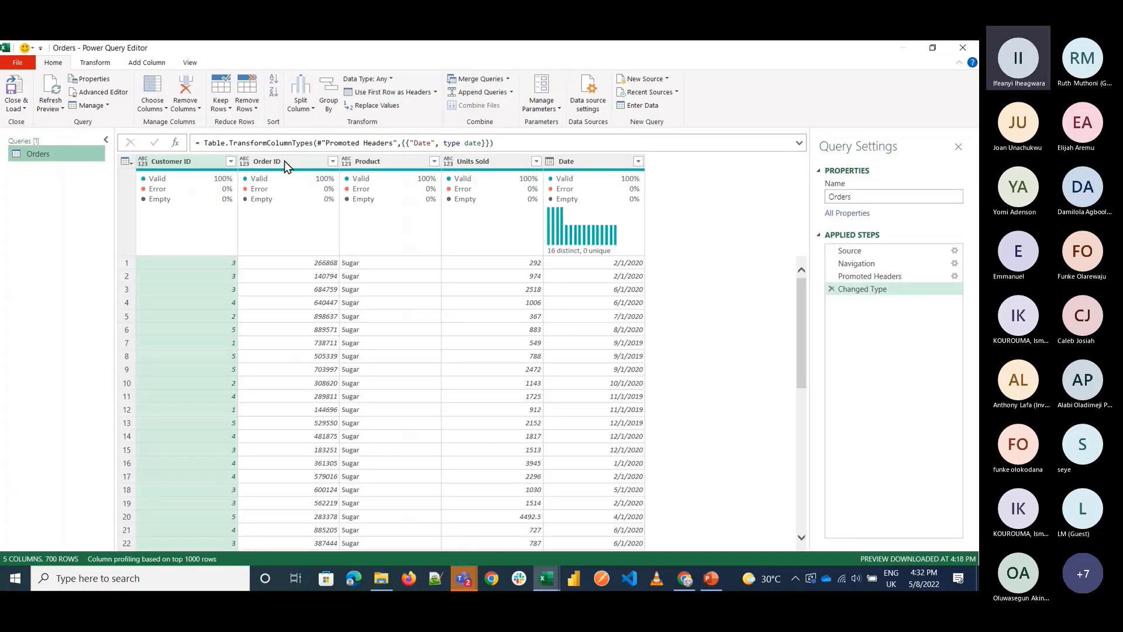
Step: Set the Units Sold column's data type to Whole Number in the Orders query, then close and load the query
{"action": "left_click", "coordinate": [284, 160]}
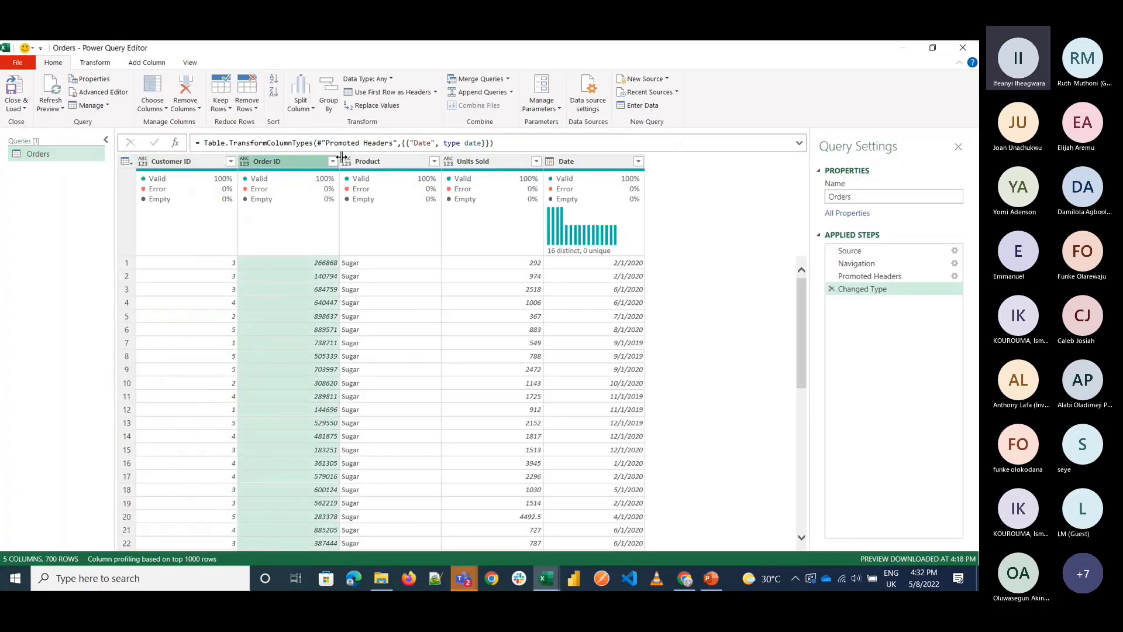
{"action": "left_click", "coordinate": [392, 161]}
{"action": "left_click", "coordinate": [476, 160]}
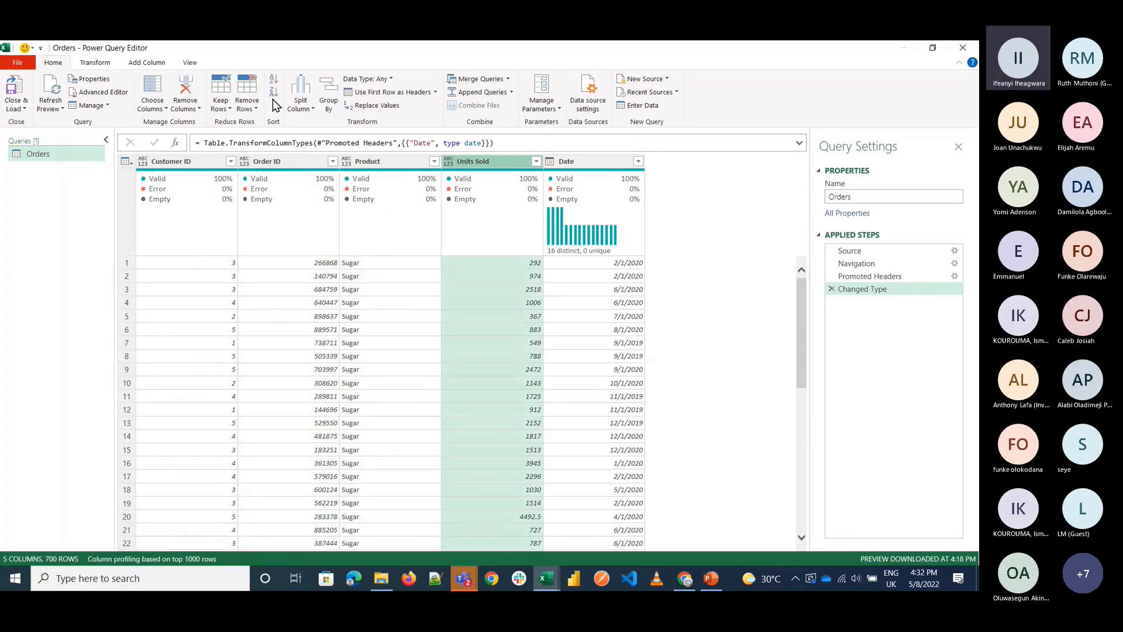
{"action": "left_click", "coordinate": [380, 78]}
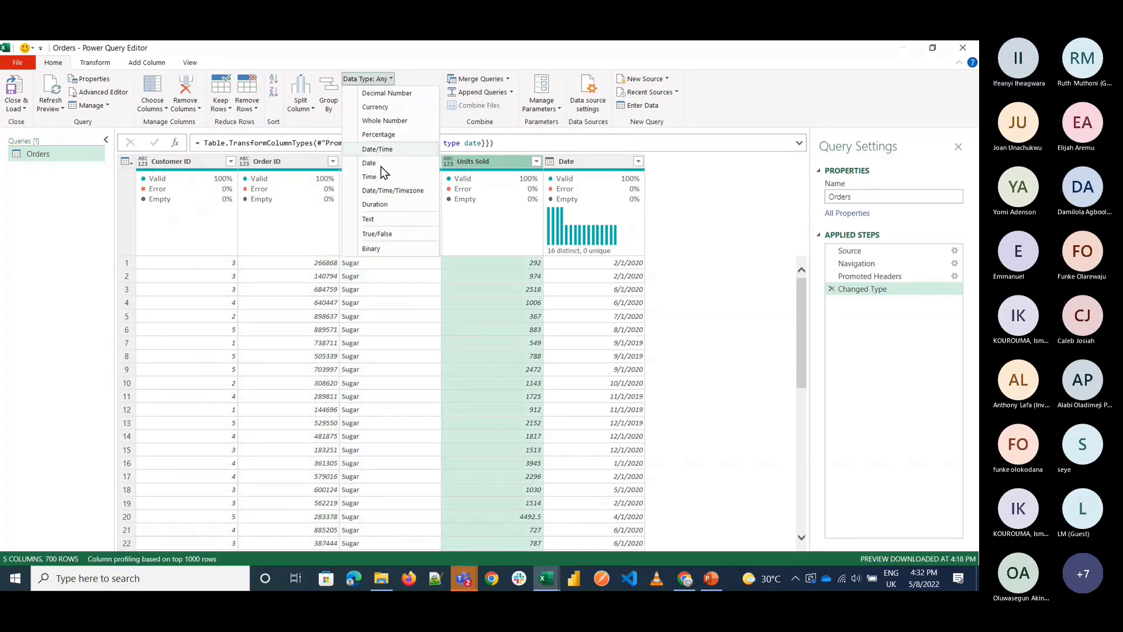
{"action": "left_click", "coordinate": [393, 120]}
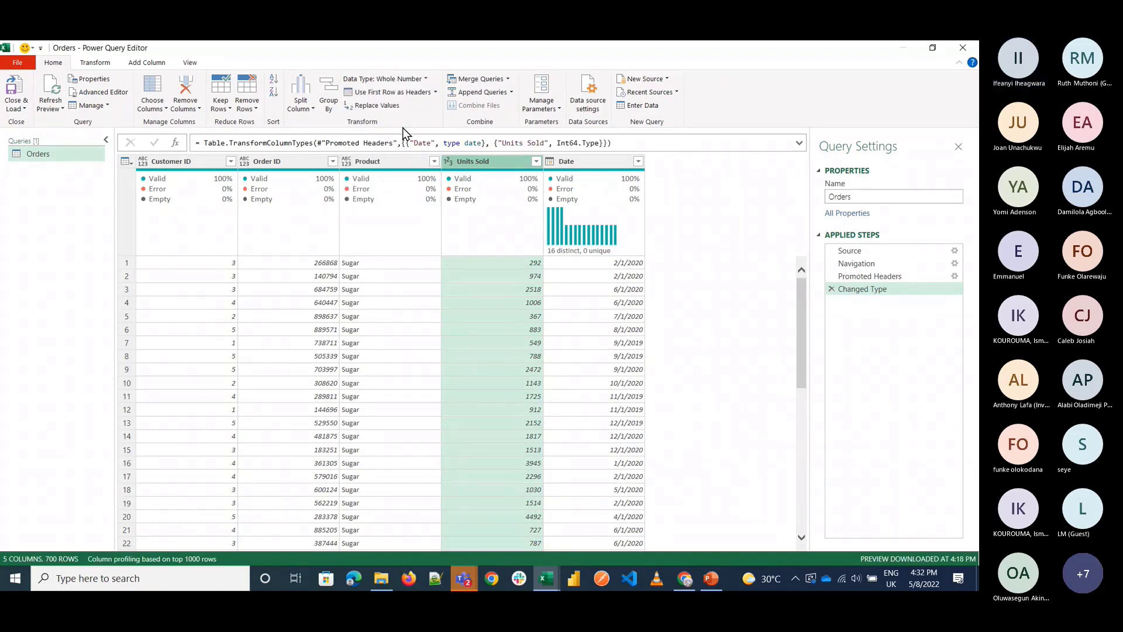
{"action": "left_click", "coordinate": [17, 88]}
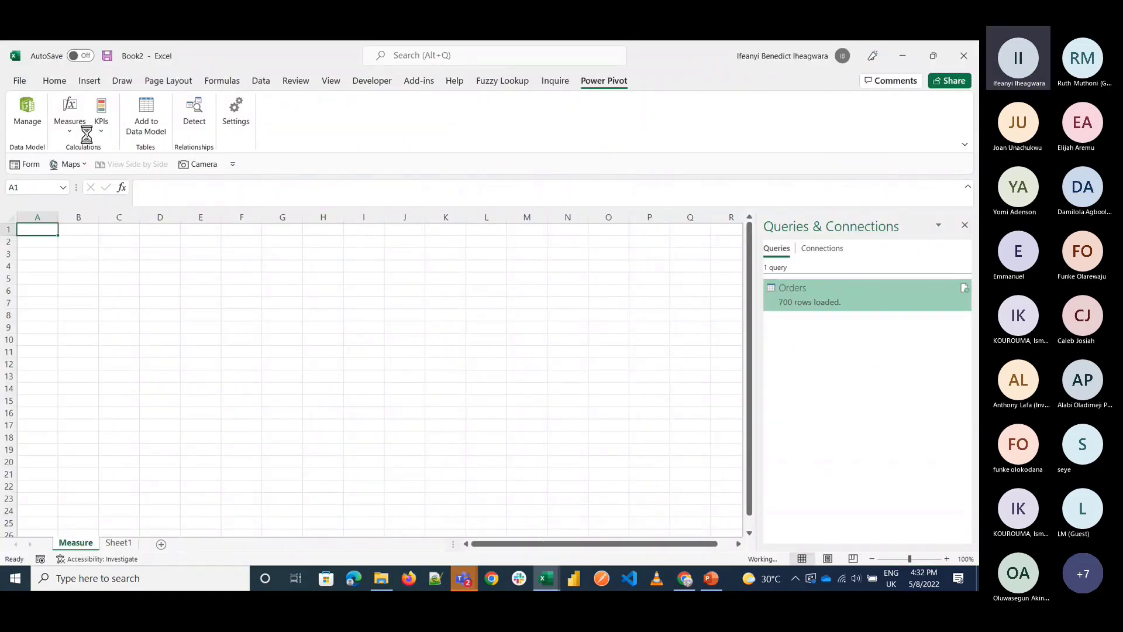
Step: Reopen the data model and rename the measure below Total sales in the Orders table as Total unit sold
{"action": "left_click", "coordinate": [28, 111]}
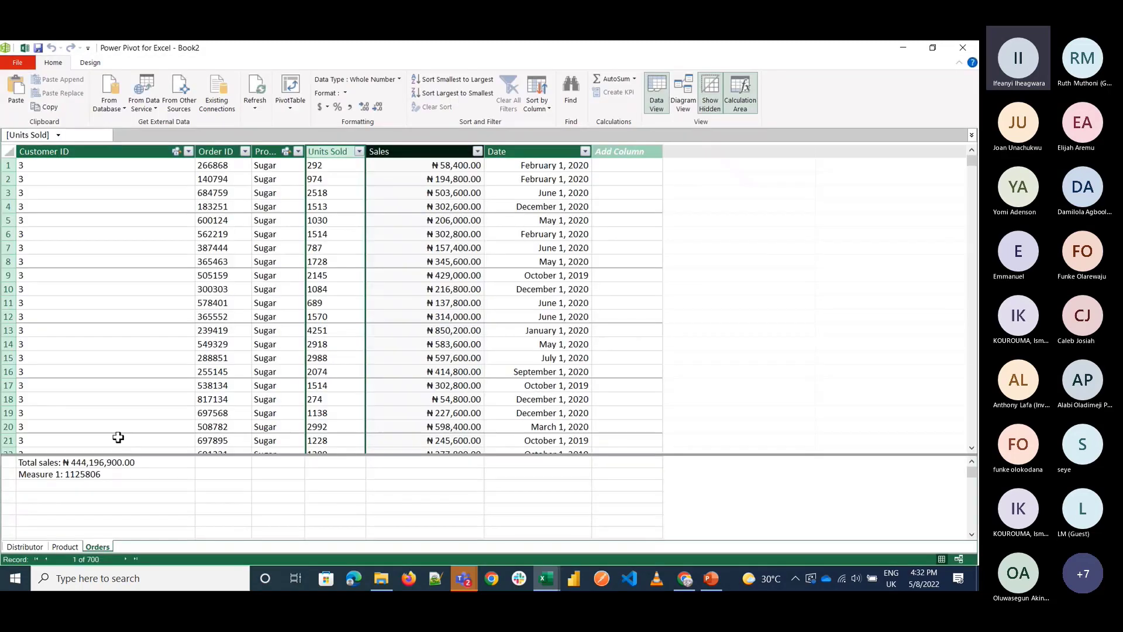
{"action": "left_click", "coordinate": [85, 482]}
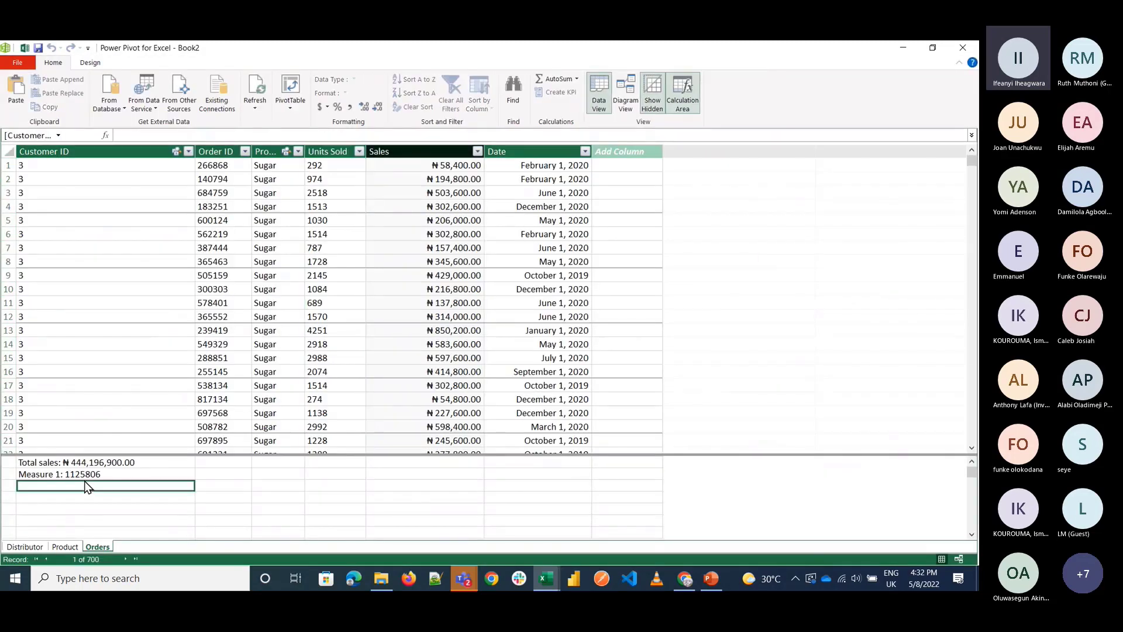
{"action": "left_click", "coordinate": [119, 477]}
{"action": "left_click_drag", "start_coordinate": [153, 135], "coordinate": [96, 138]}
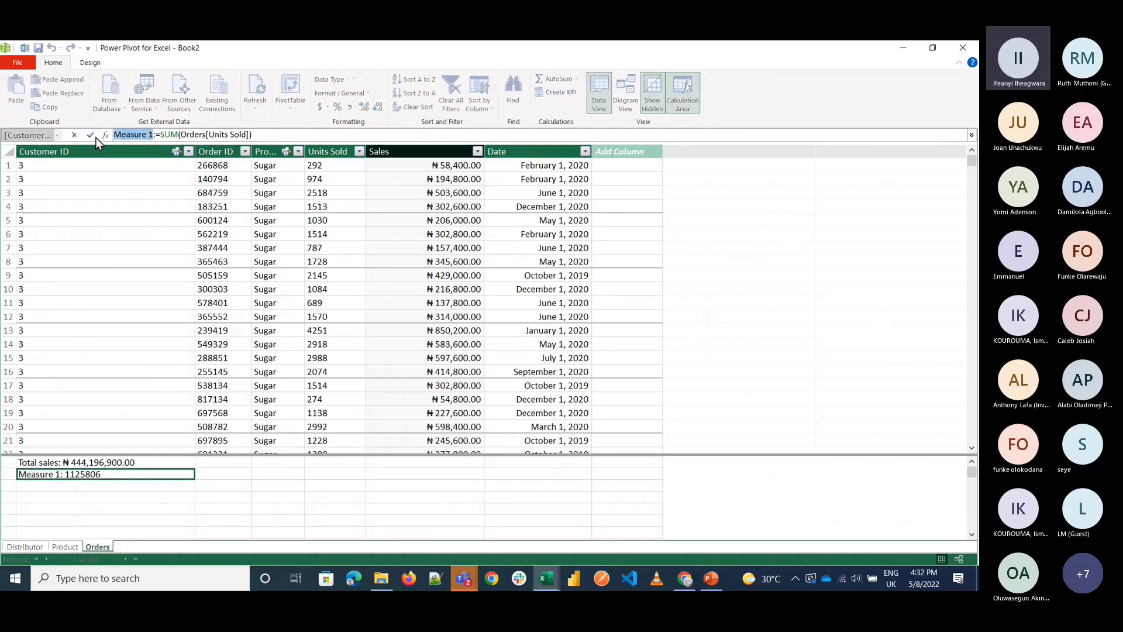
{"action": "type", "text": "Sum"}
{"action": "key", "text": "BackSpace"}
{"action": "key", "text": "BackSpace"}
{"action": "key", "text": "BackSpace"}
{"action": "key", "text": "BackSpace"}
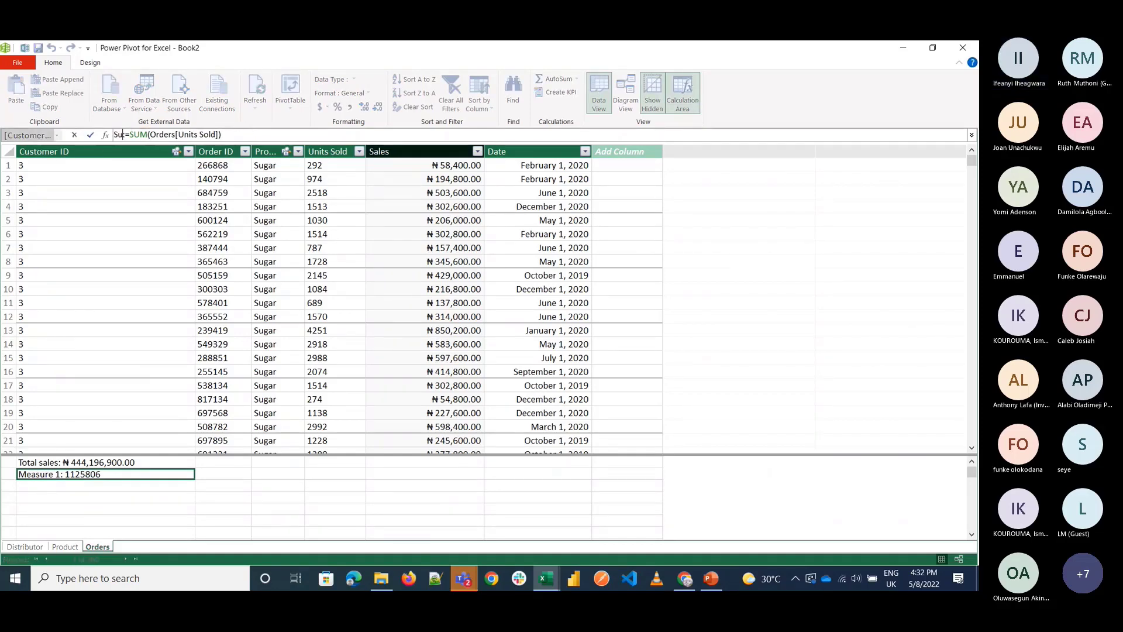
{"action": "type", "text": "Tota"}
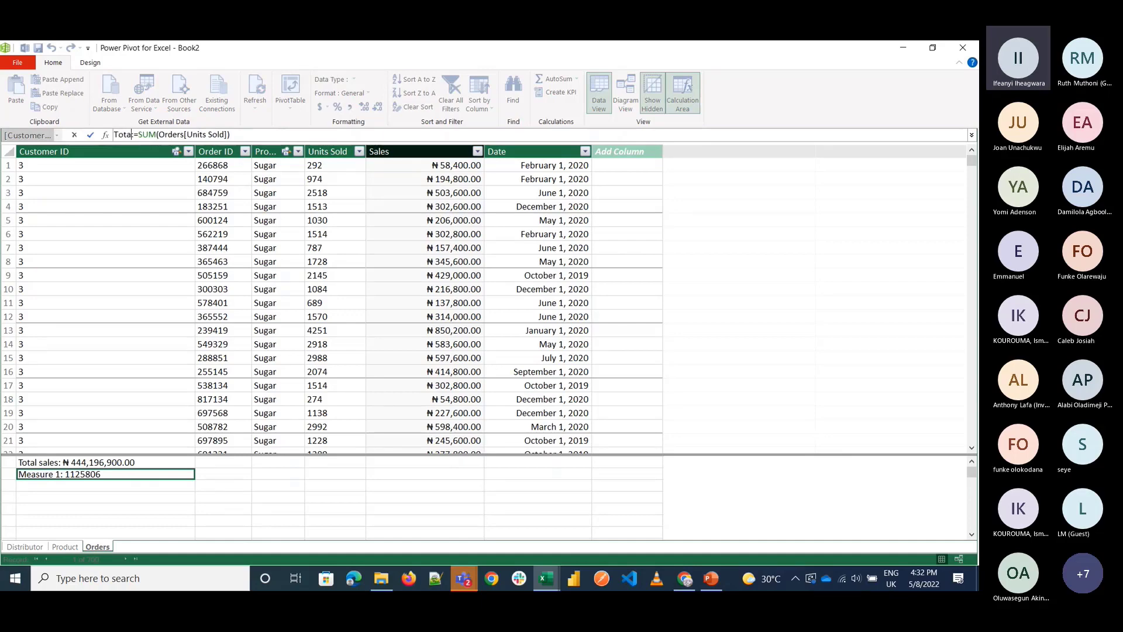
{"action": "type", "text": "l unite"}
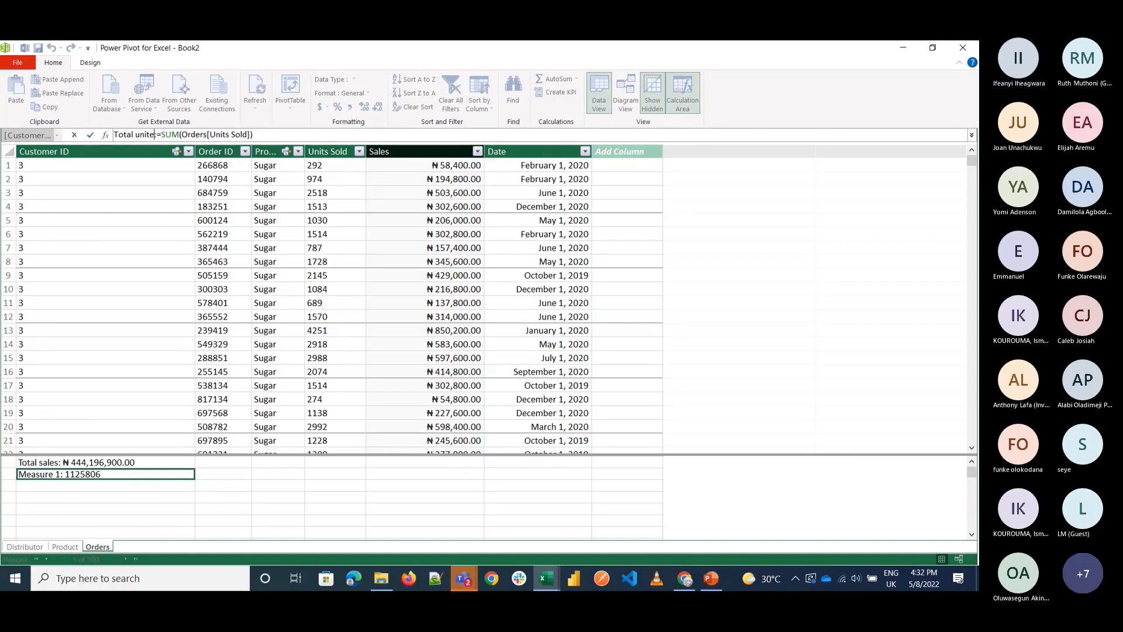
{"action": "key", "text": "BackSpace"}
{"action": "type", "text": "sold:"}
{"action": "key", "text": "Escape"}
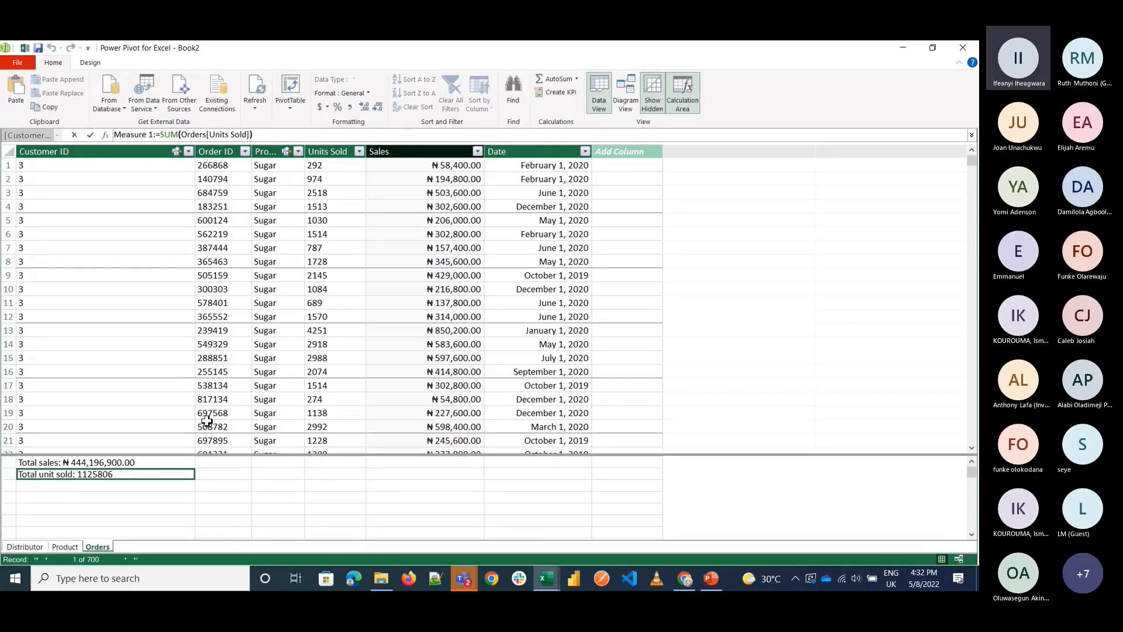
Step: Look at the Product table, then close the Power Pivot window to return to the workbook
{"action": "left_click", "coordinate": [63, 546]}
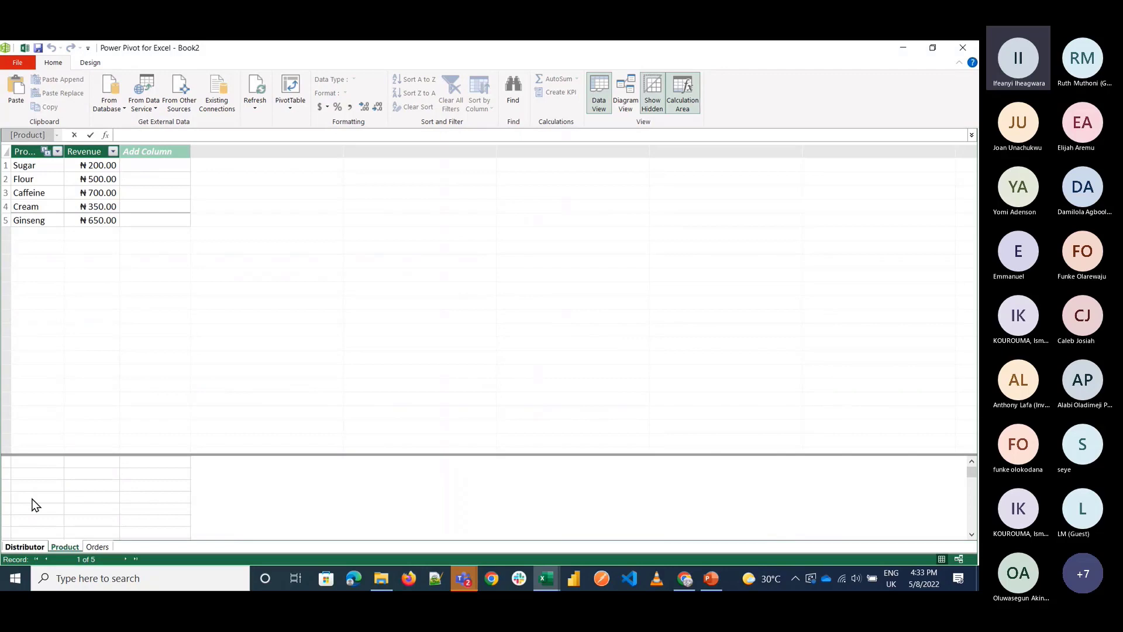
{"action": "left_click", "coordinate": [37, 466]}
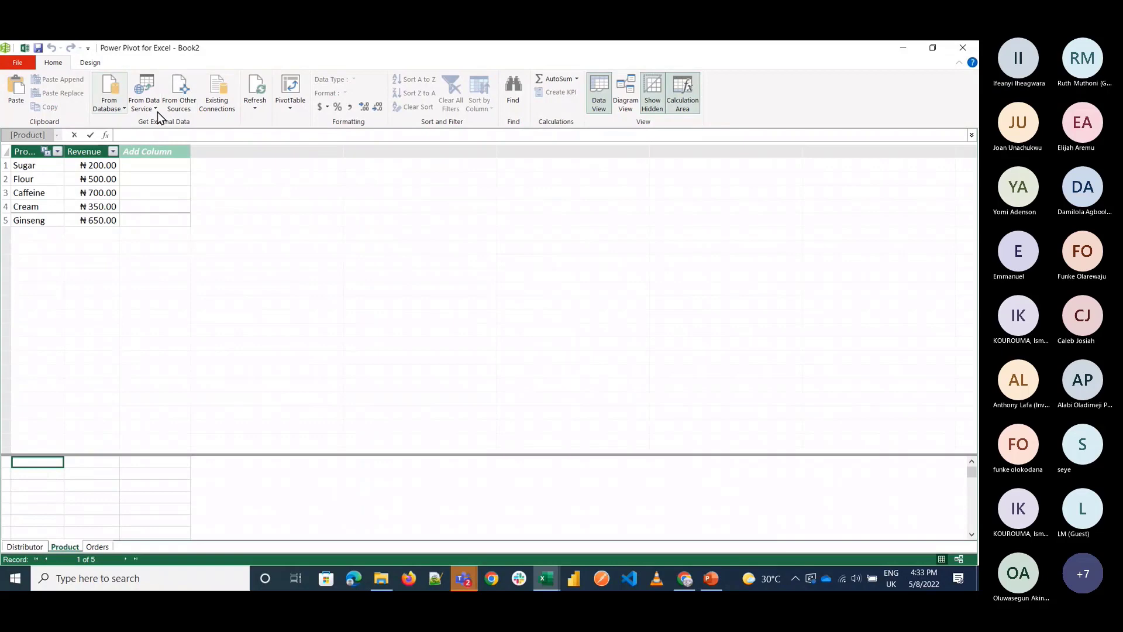
{"action": "left_click", "coordinate": [90, 62]}
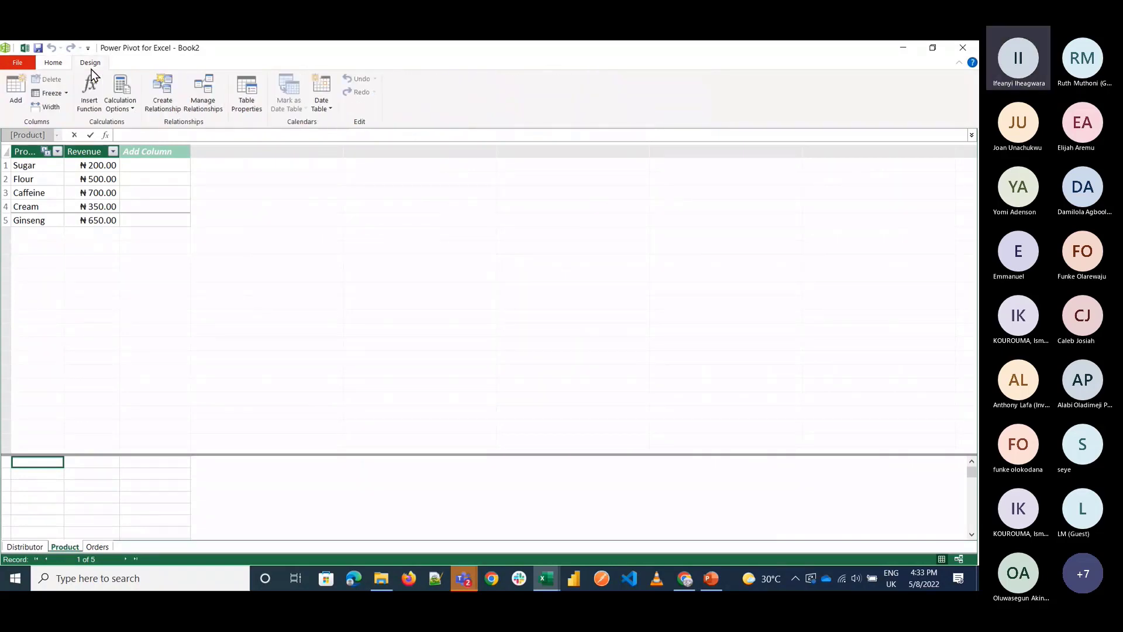
{"action": "left_click", "coordinate": [61, 66]}
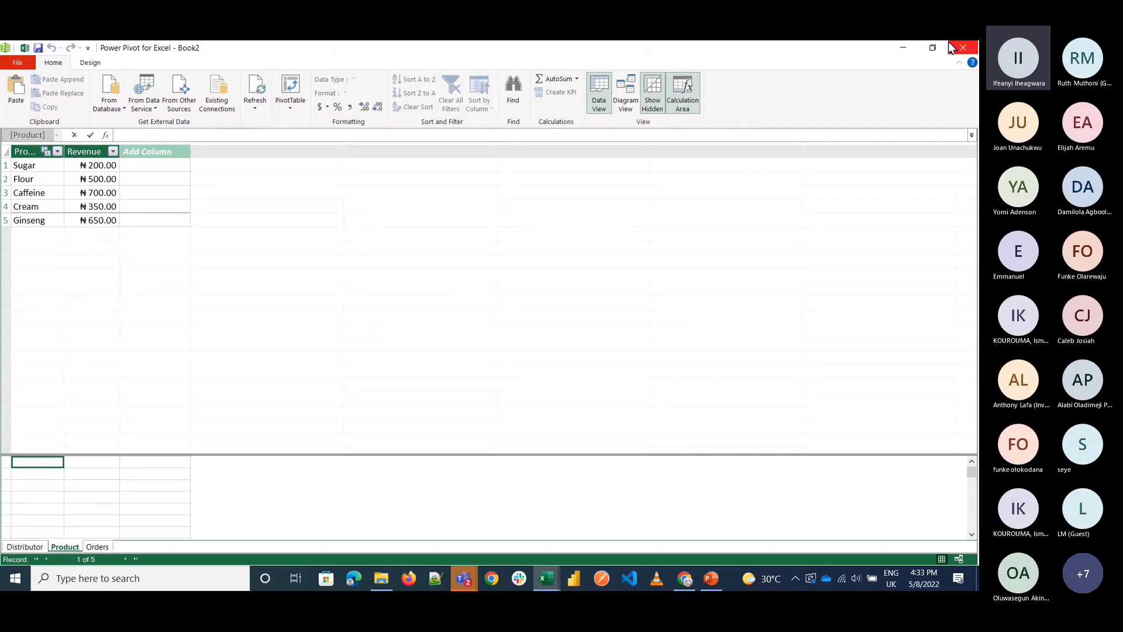
{"action": "left_click", "coordinate": [962, 47]}
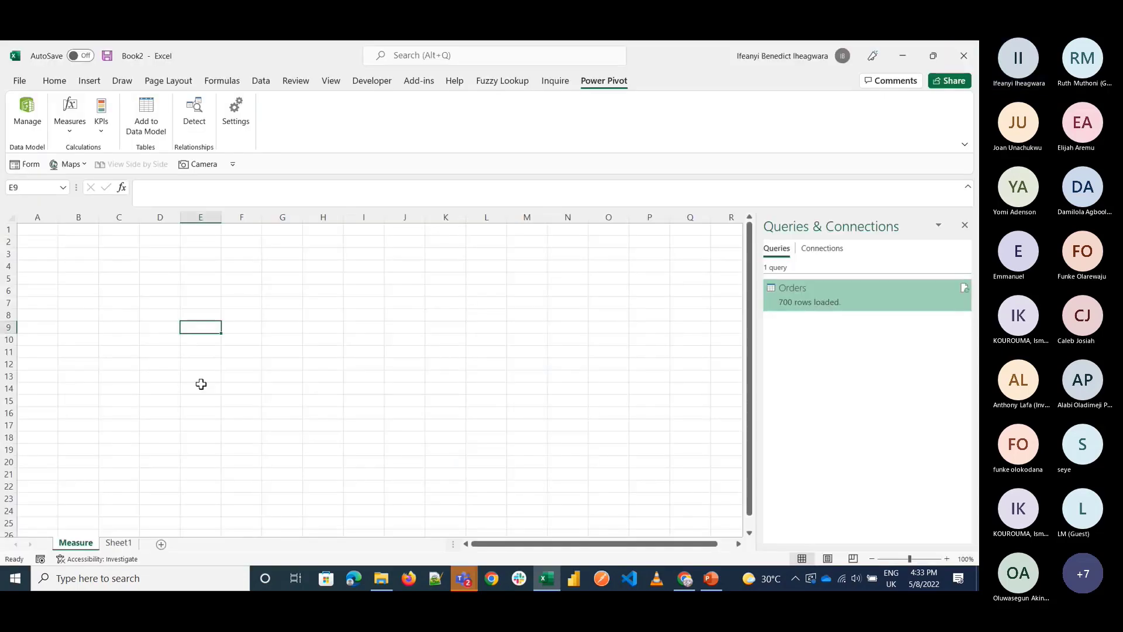
Step: Add a new worksheet after Sheet1 and name it Pivot table
{"action": "left_click", "coordinate": [133, 543]}
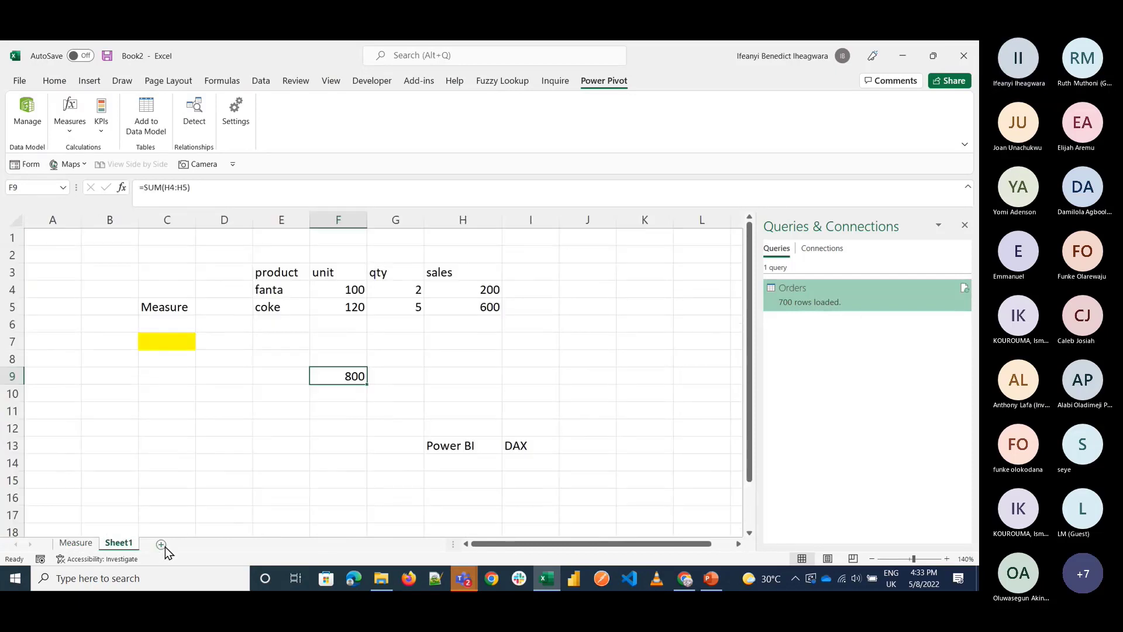
{"action": "left_click", "coordinate": [162, 545]}
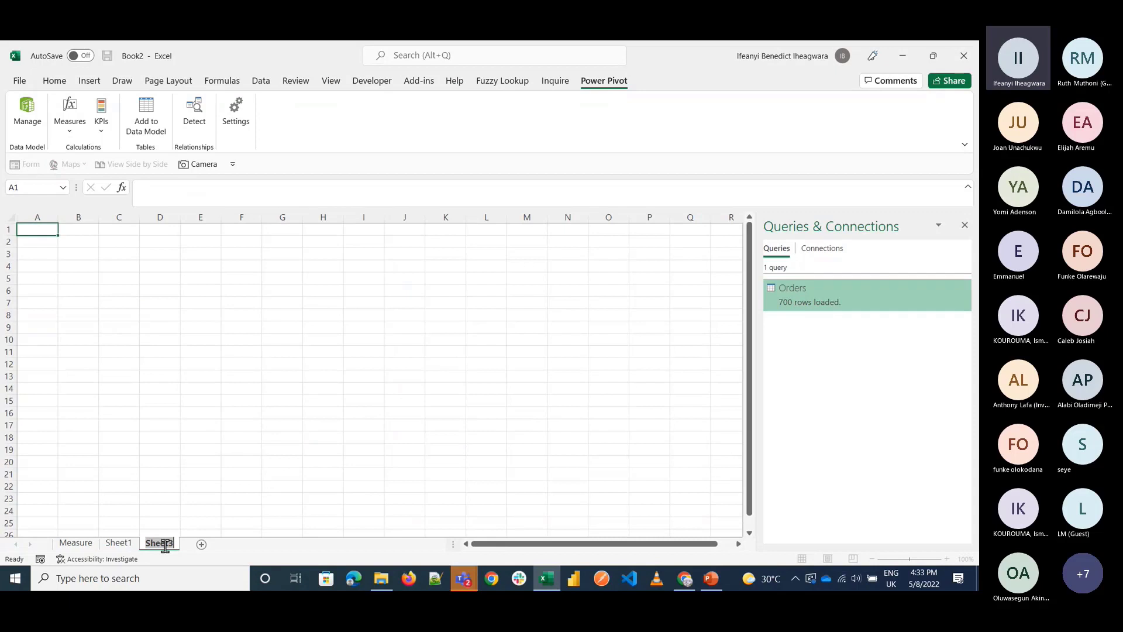
{"action": "type", "text": "Pivot table"}
{"action": "key", "text": "Return"}
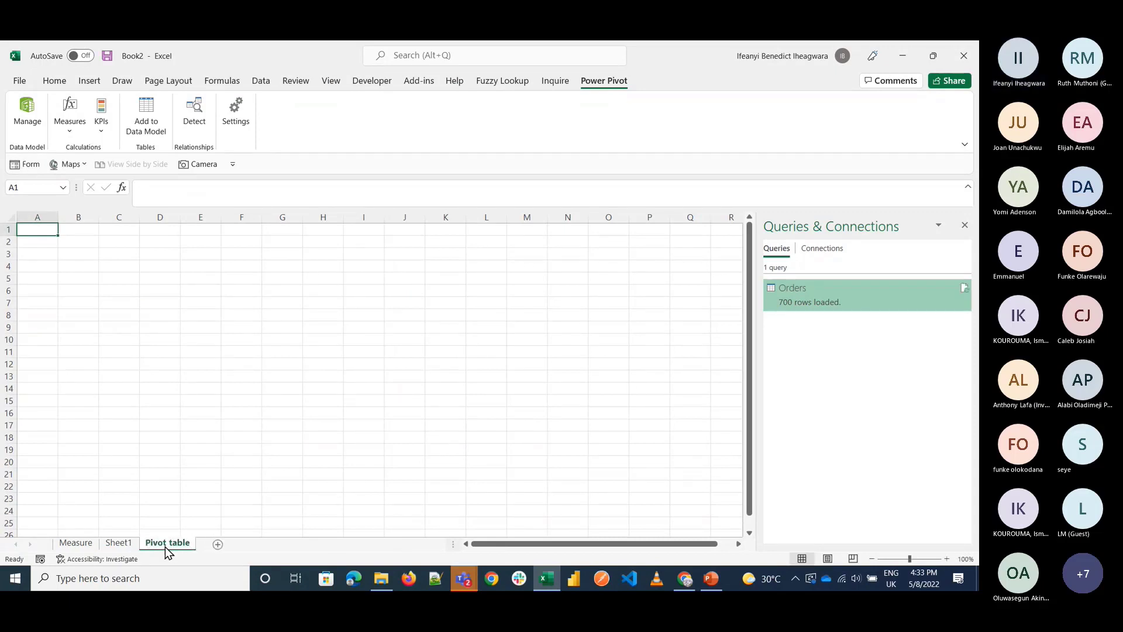
{"action": "left_click", "coordinate": [155, 485]}
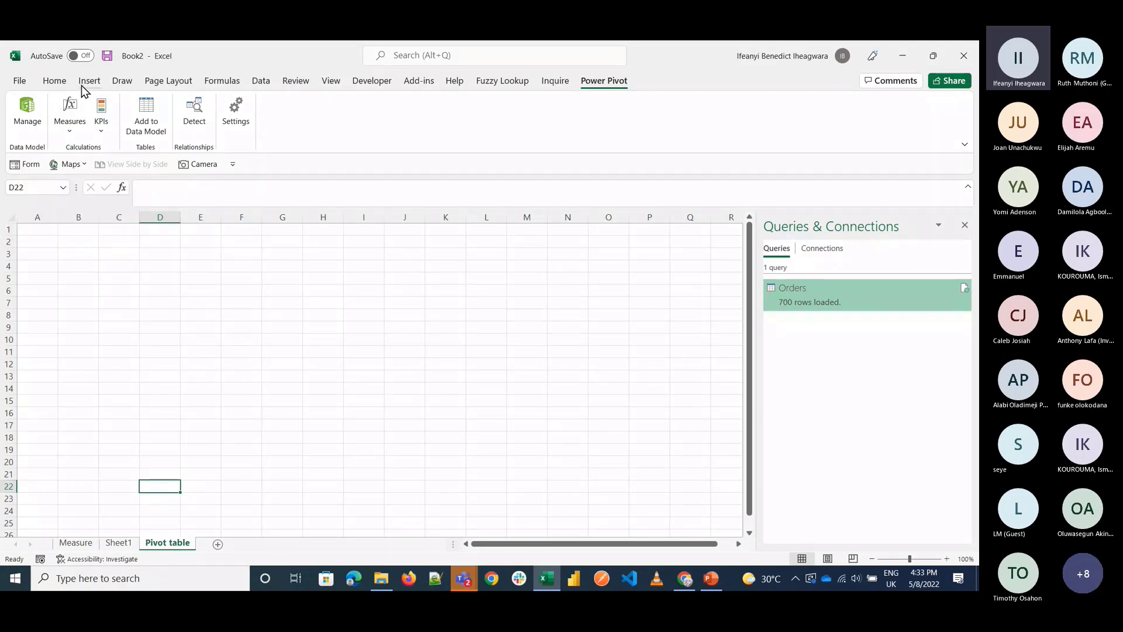
{"action": "left_click", "coordinate": [52, 240]}
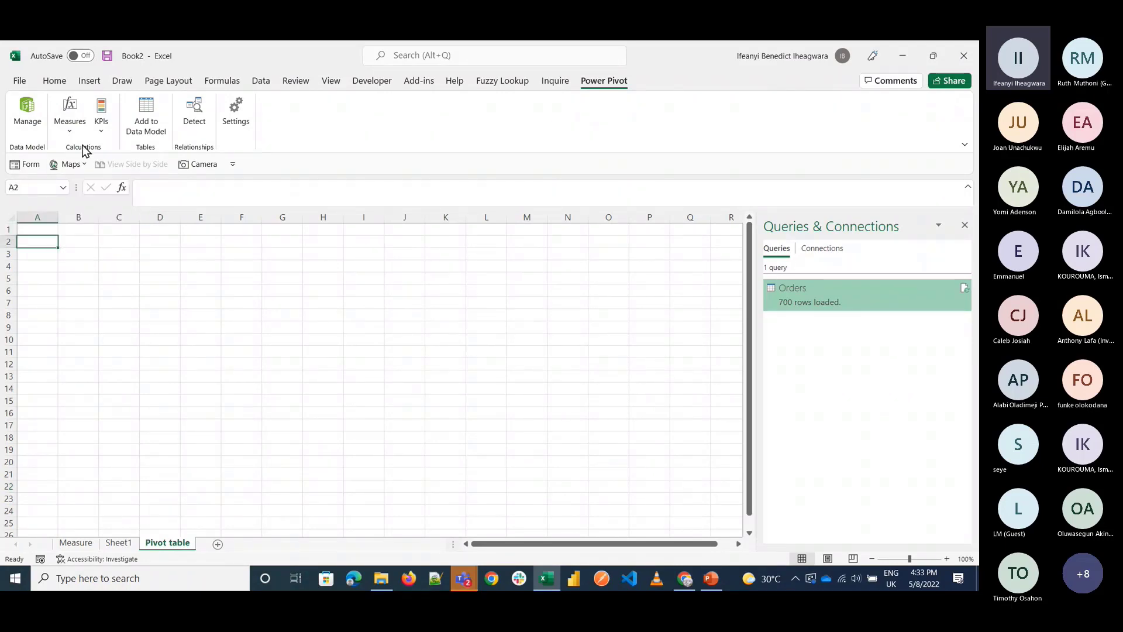
{"action": "left_click", "coordinate": [90, 82]}
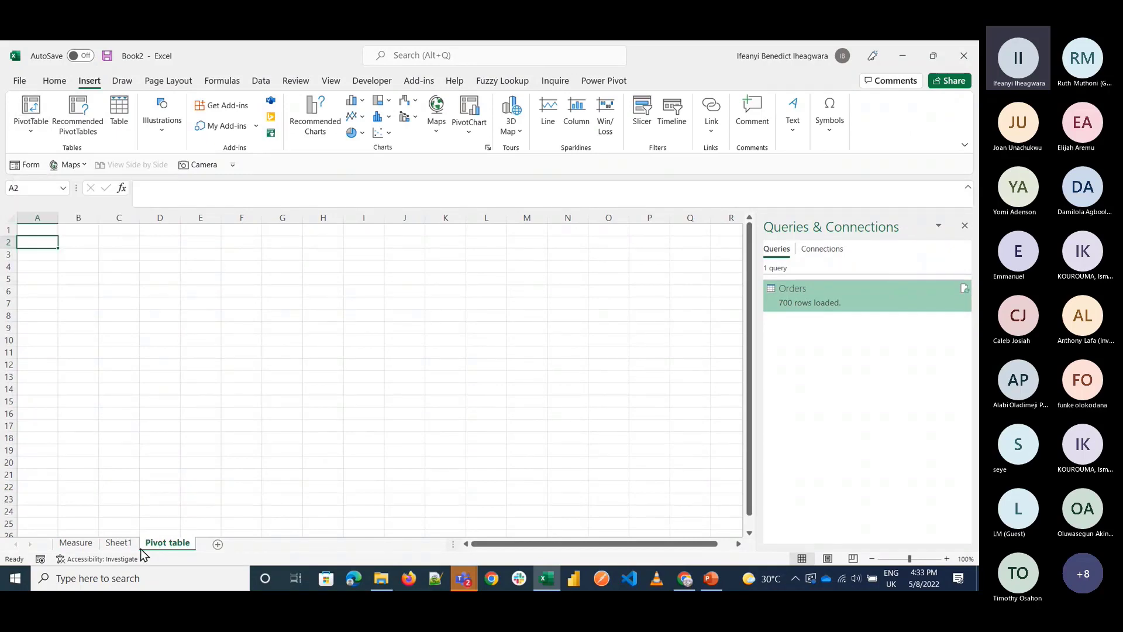
{"action": "left_click", "coordinate": [119, 543]}
{"action": "left_click", "coordinate": [75, 543]}
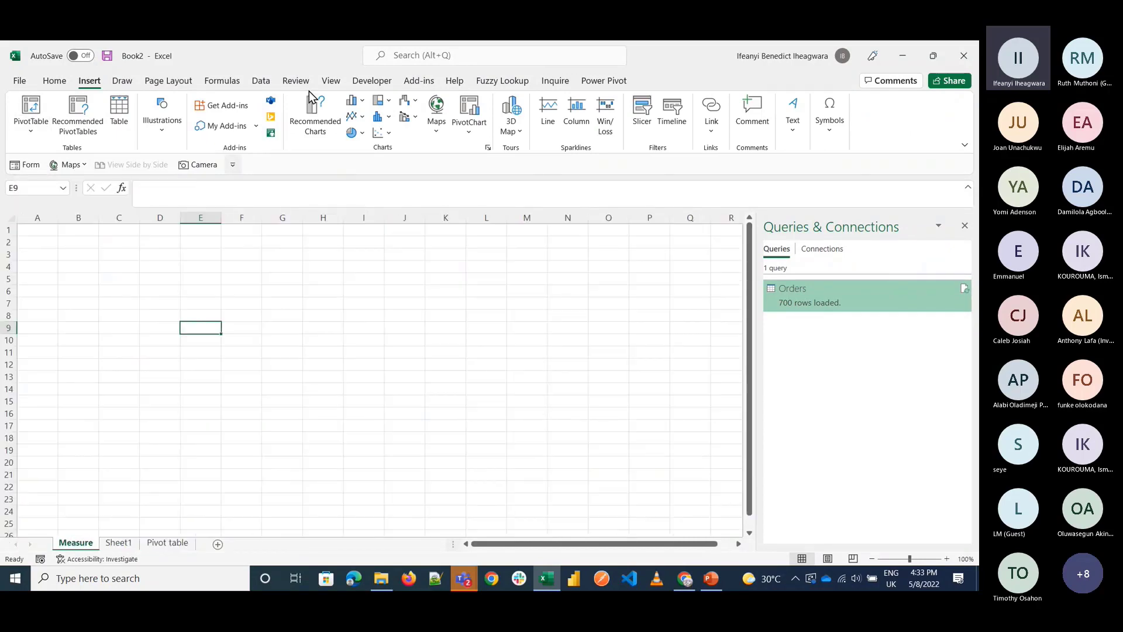
{"action": "left_click", "coordinate": [604, 81]}
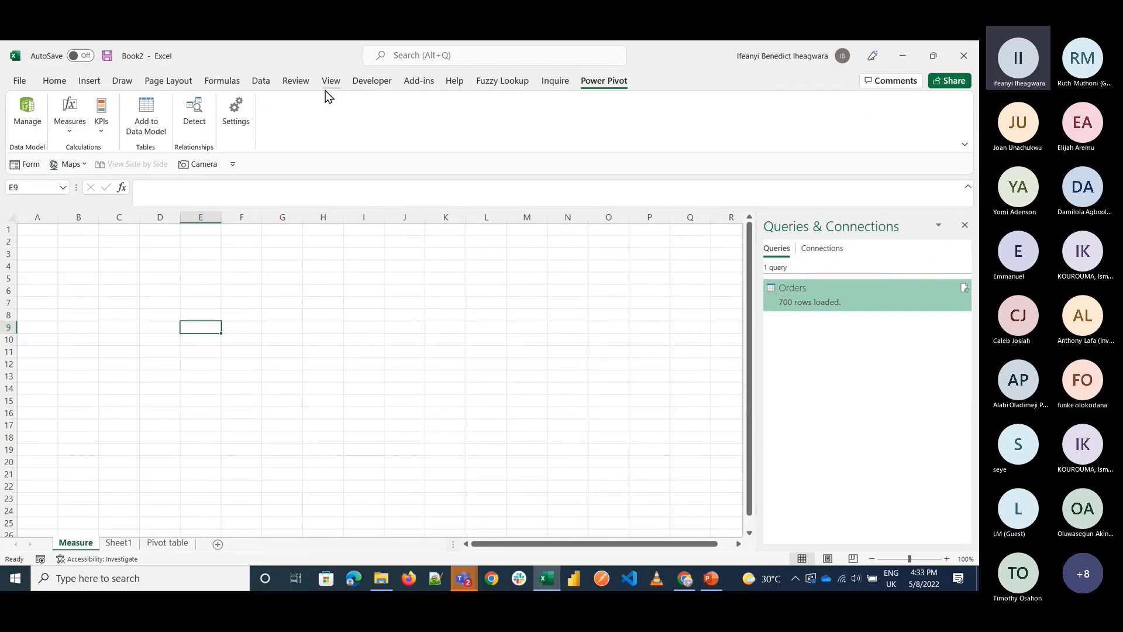
Step: Insert a PivotTable from the data model on a new worksheet
{"action": "left_click", "coordinate": [168, 544]}
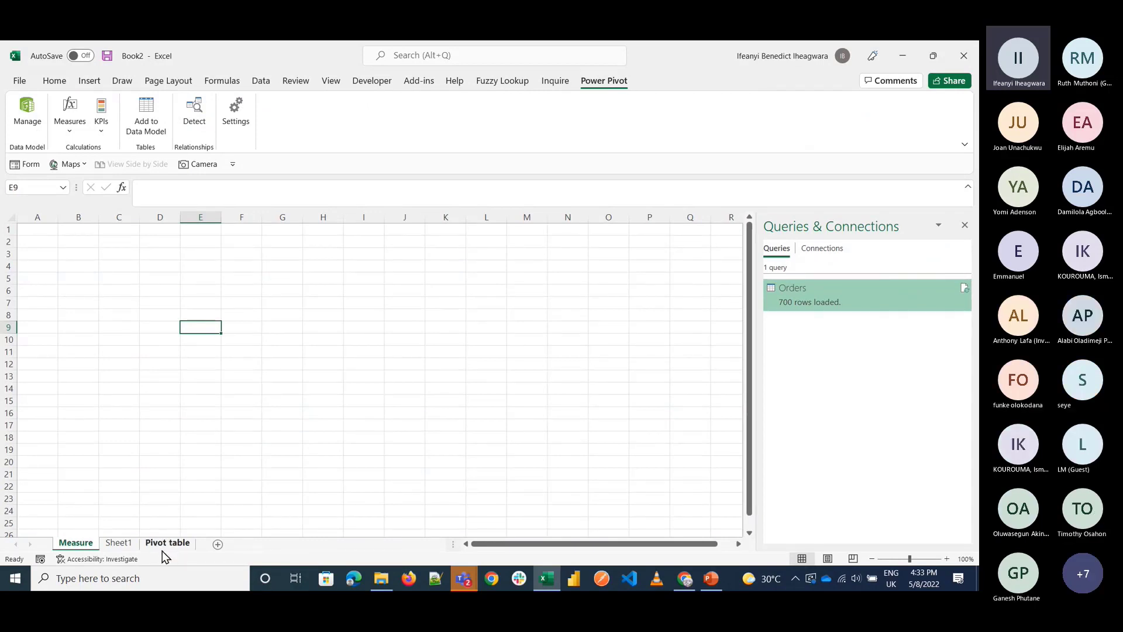
{"action": "left_click", "coordinate": [89, 85]}
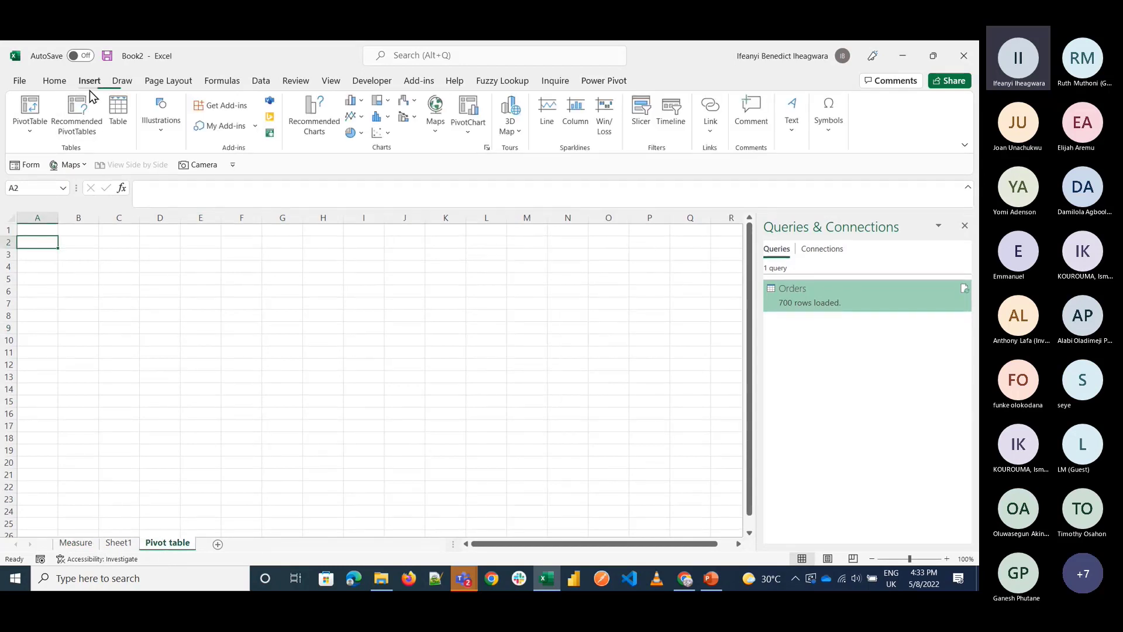
{"action": "left_click", "coordinate": [30, 129]}
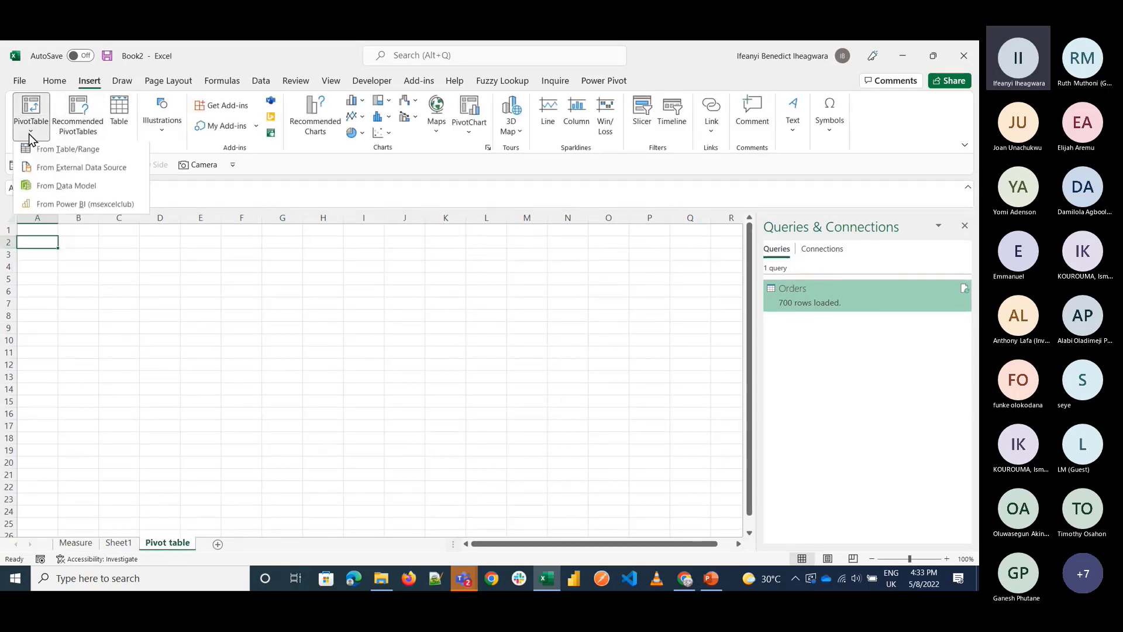
{"action": "left_click", "coordinate": [79, 190]}
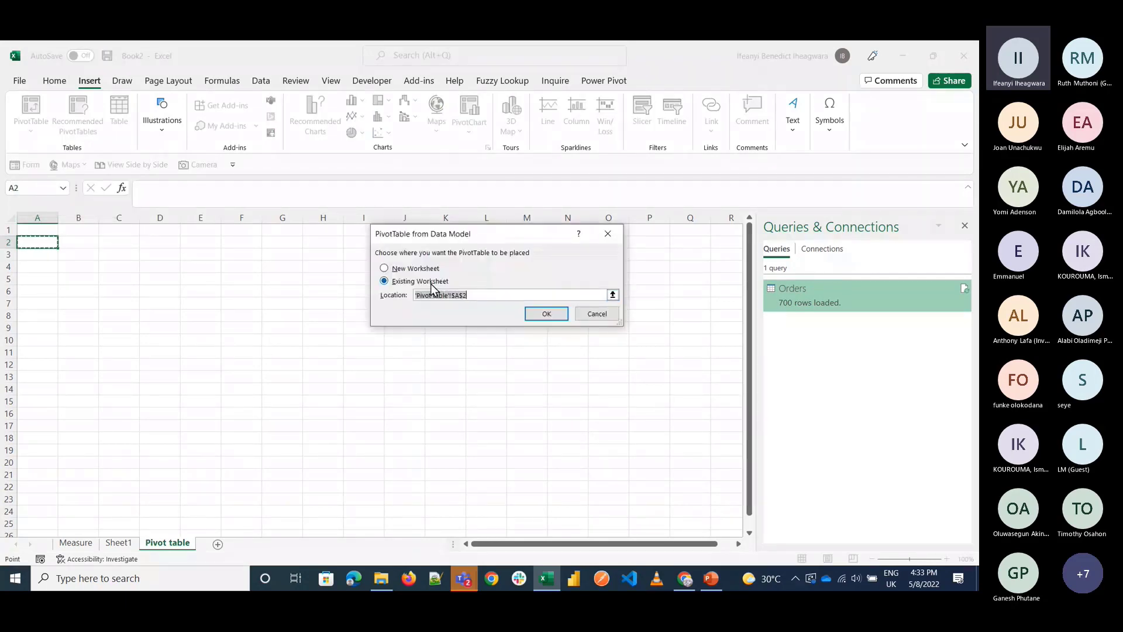
{"action": "left_click", "coordinate": [409, 270]}
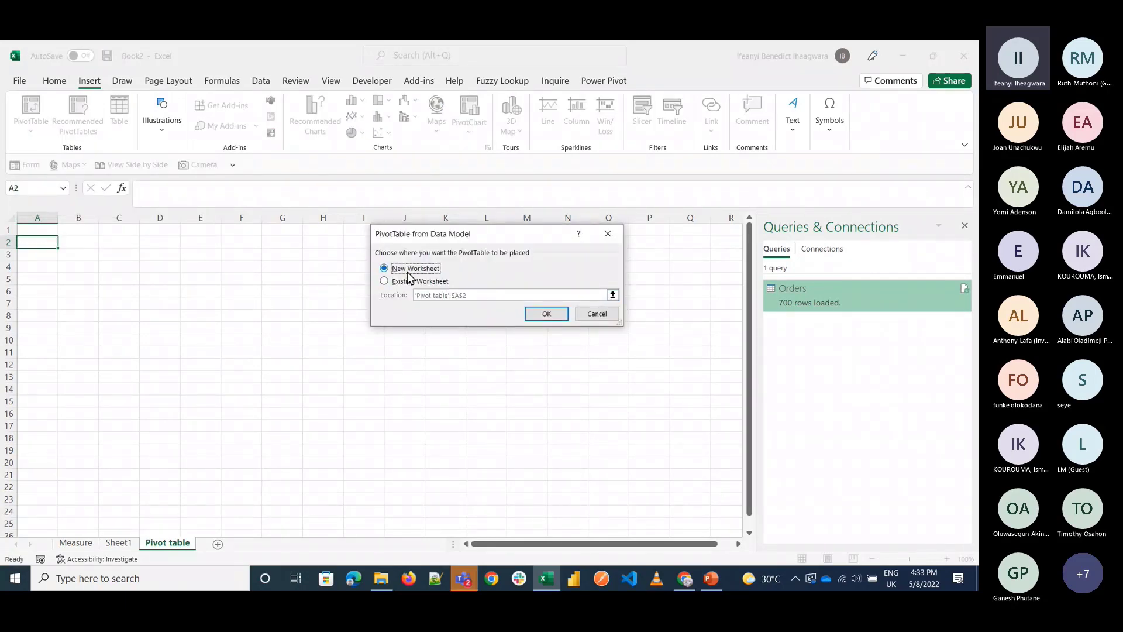
{"action": "left_click", "coordinate": [549, 314]}
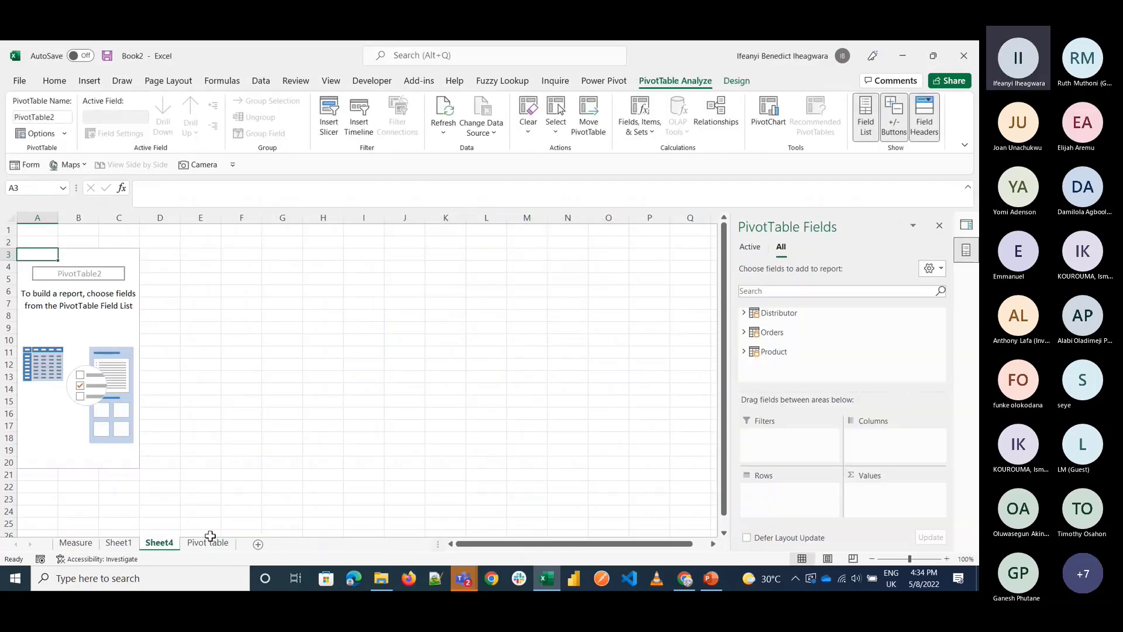
Step: Delete the empty Pivot table worksheet and rename the sheet containing the new PivotTable as Data
{"action": "right_click", "coordinate": [215, 545]}
{"action": "left_click", "coordinate": [249, 381]}
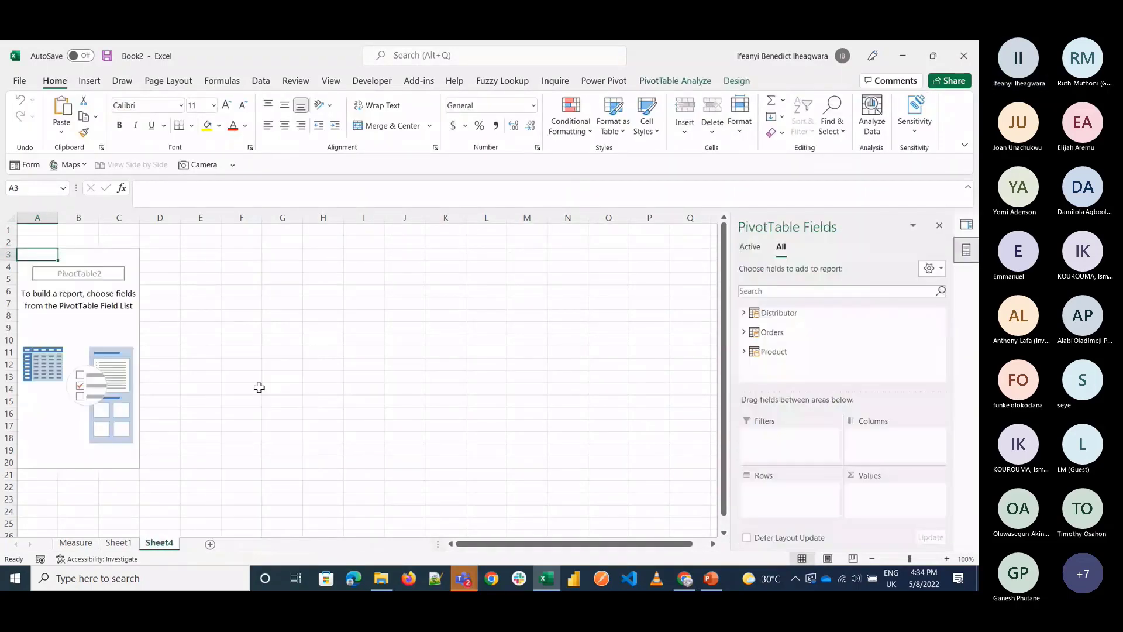
{"action": "double_click", "coordinate": [158, 545]}
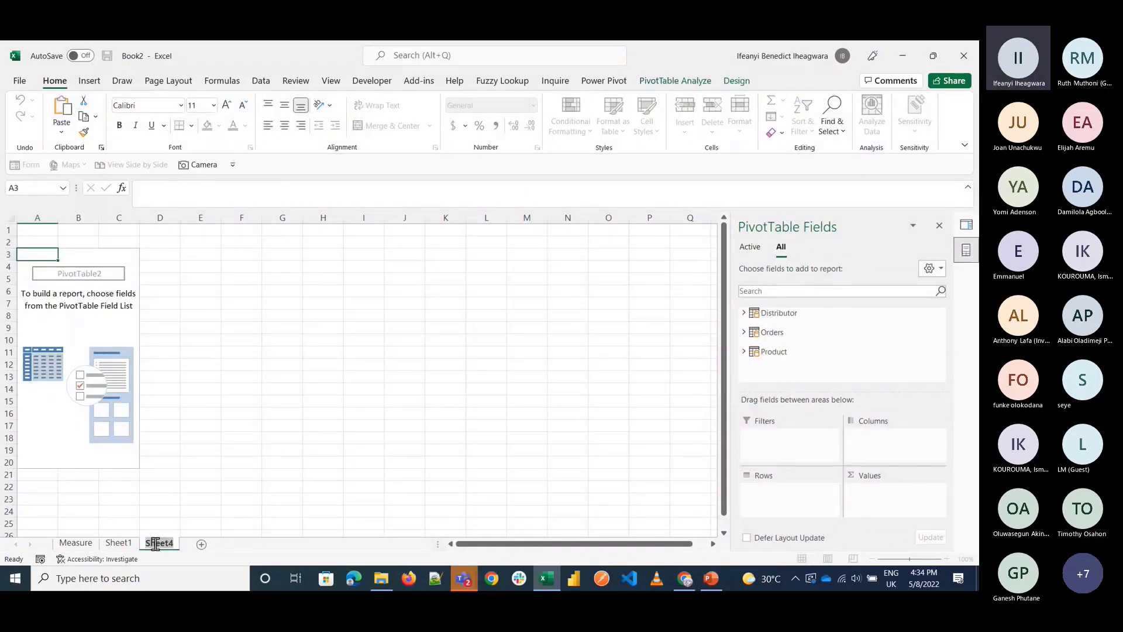
{"action": "type", "text": "Data"}
{"action": "key", "text": "Return"}
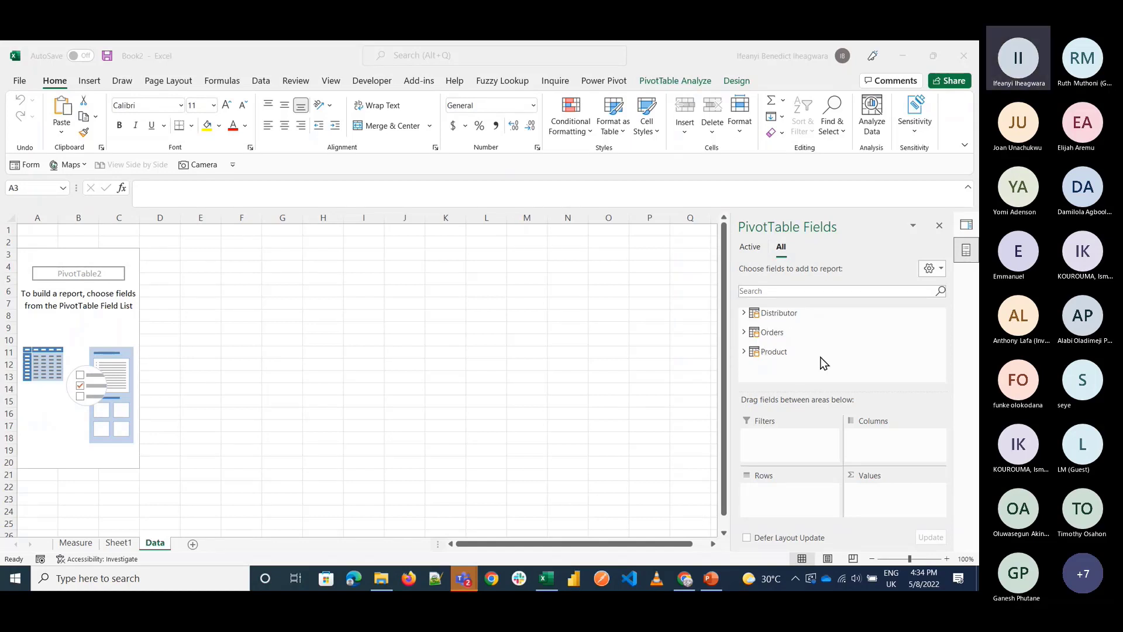
Step: Examine the fields and measures available in the Distributor and Orders tables of the PivotTable field list
{"action": "left_click", "coordinate": [744, 313]}
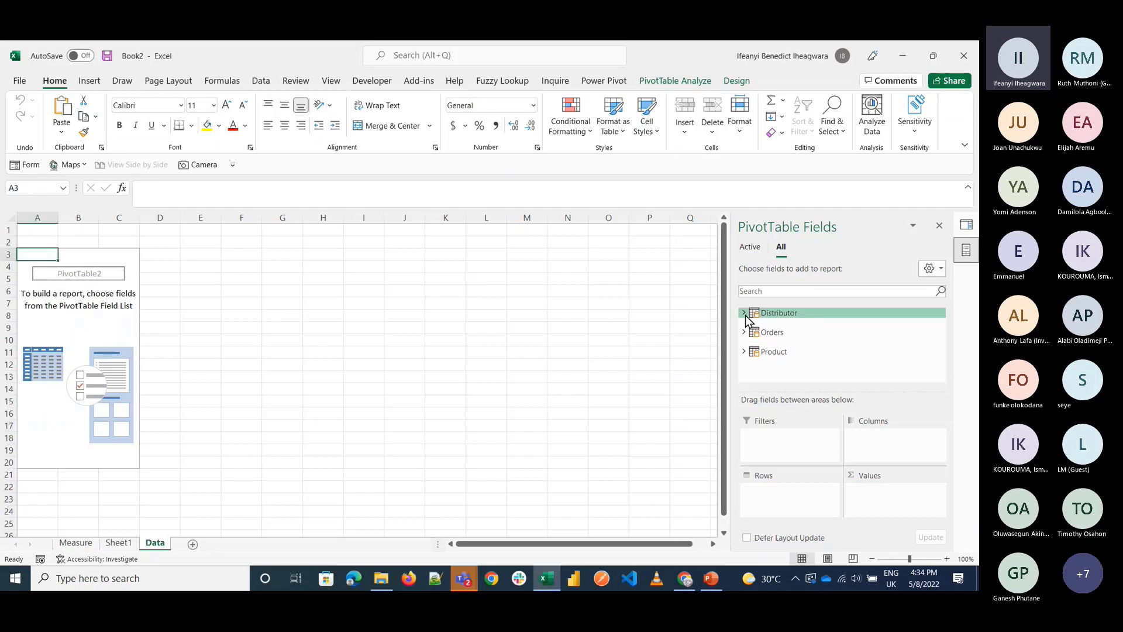
{"action": "scroll", "coordinate": [787, 351], "scroll_direction": "down", "scroll_amount": 2}
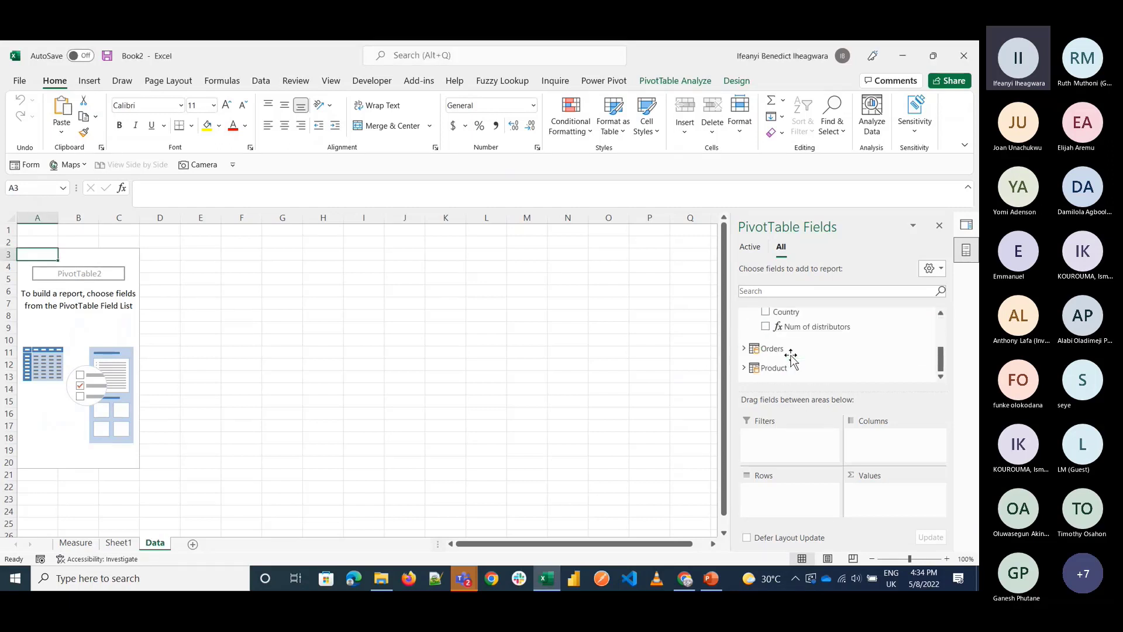
{"action": "left_click", "coordinate": [744, 349]}
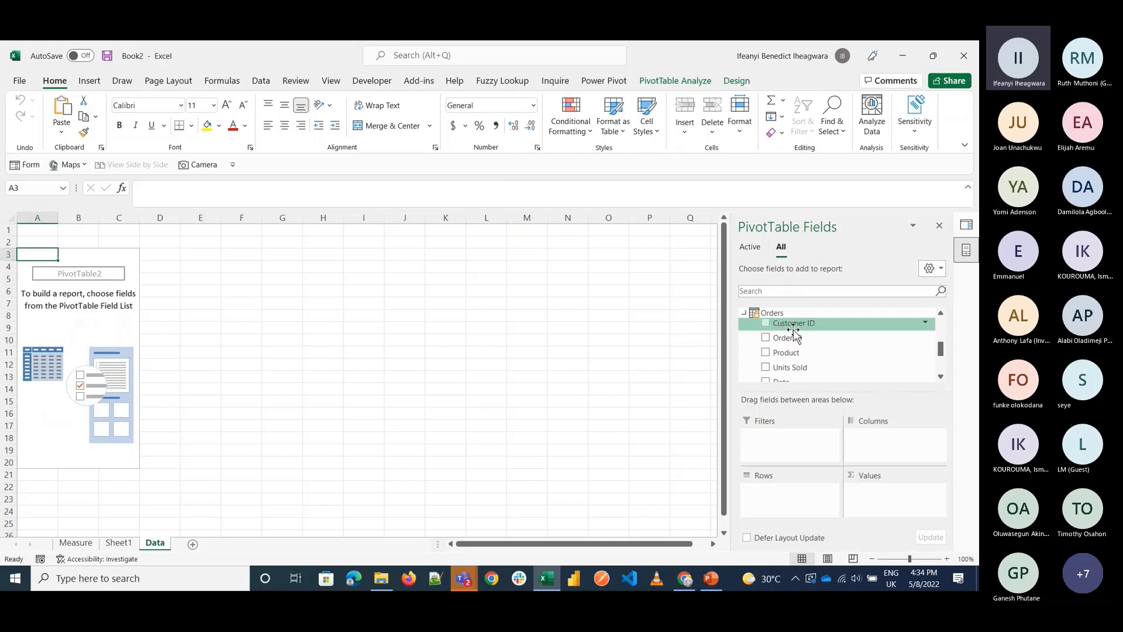
{"action": "scroll", "coordinate": [784, 333], "scroll_direction": "up", "scroll_amount": 2}
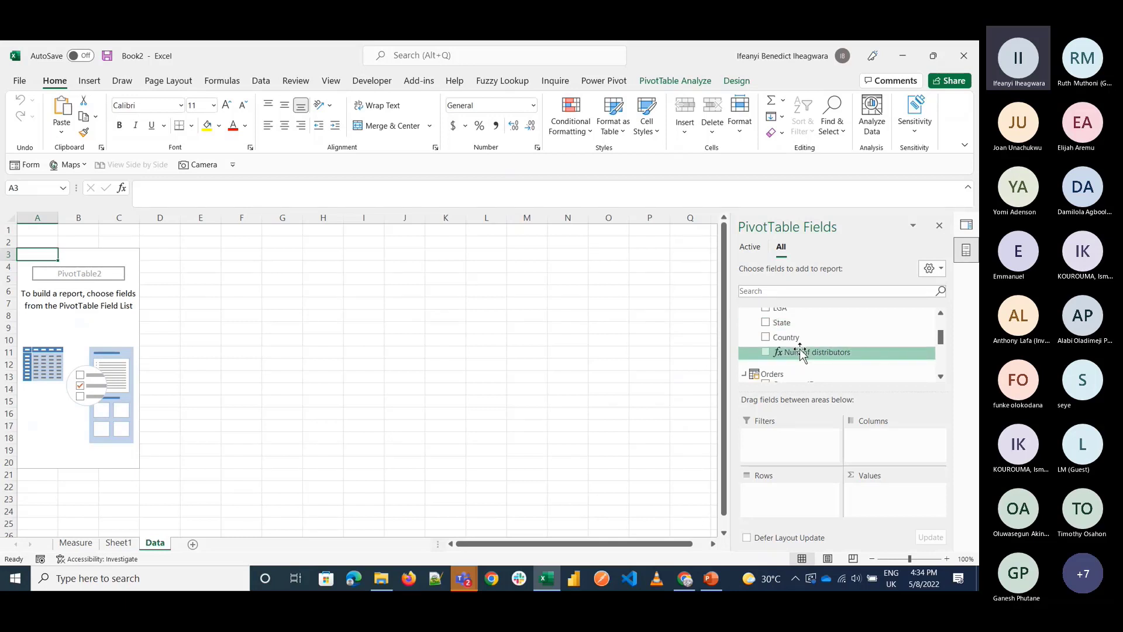
{"action": "left_click", "coordinate": [940, 377]}
{"action": "left_click", "coordinate": [940, 376]}
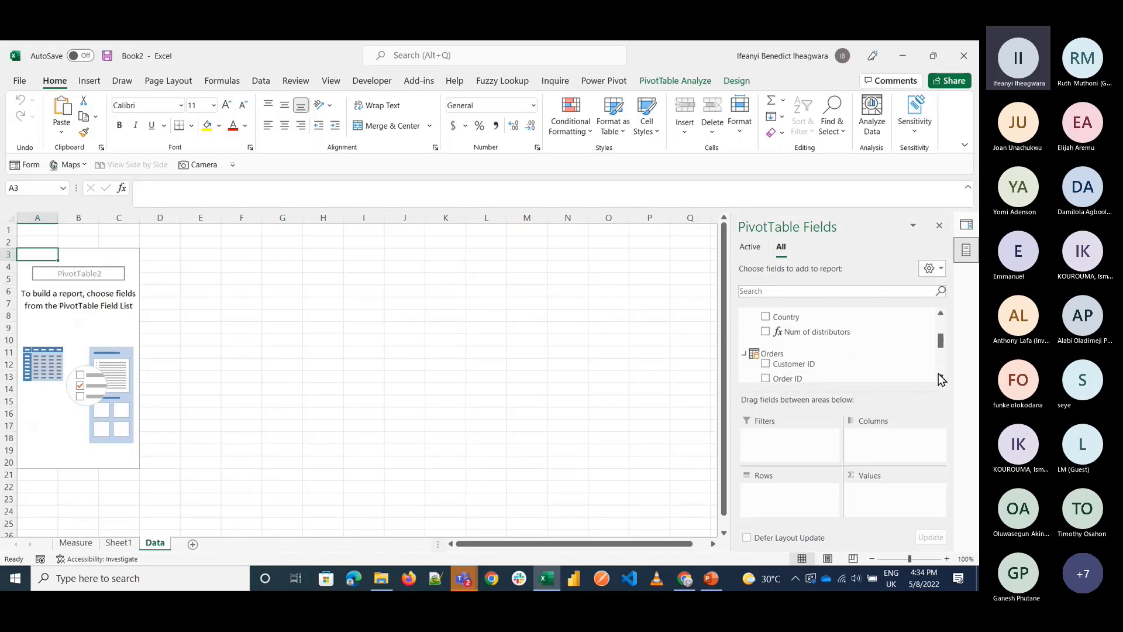
{"action": "left_click", "coordinate": [940, 377]}
{"action": "left_click", "coordinate": [941, 377]}
{"action": "left_click", "coordinate": [940, 377]}
{"action": "left_click", "coordinate": [940, 376]}
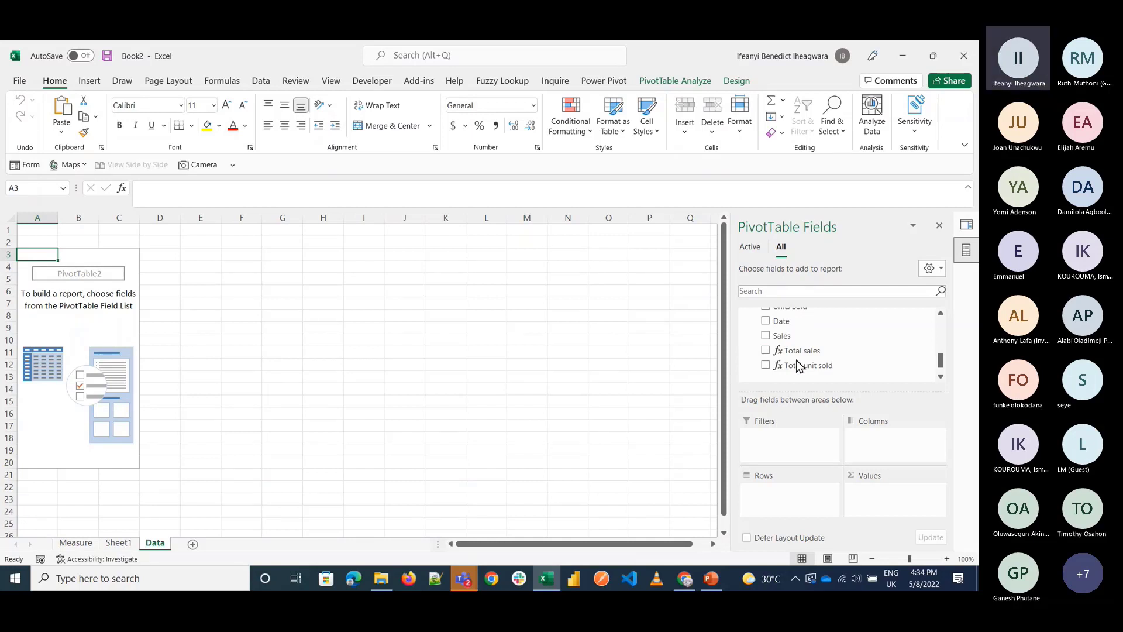
{"action": "scroll", "coordinate": [843, 348], "scroll_direction": "up", "scroll_amount": 5}
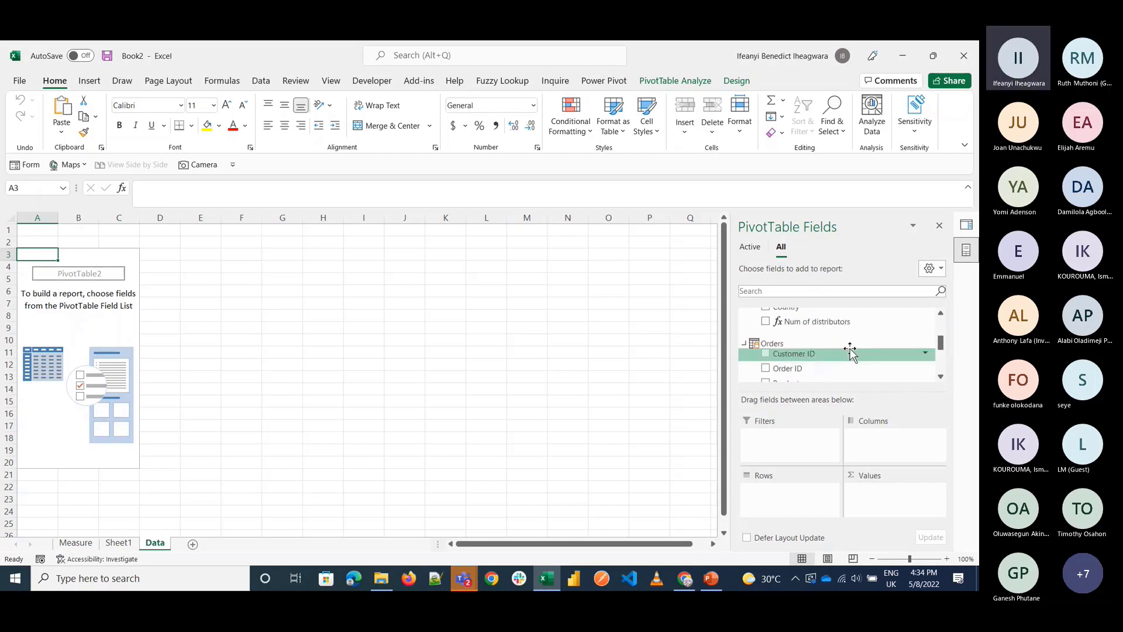
{"action": "scroll", "coordinate": [850, 351], "scroll_direction": "down", "scroll_amount": 5}
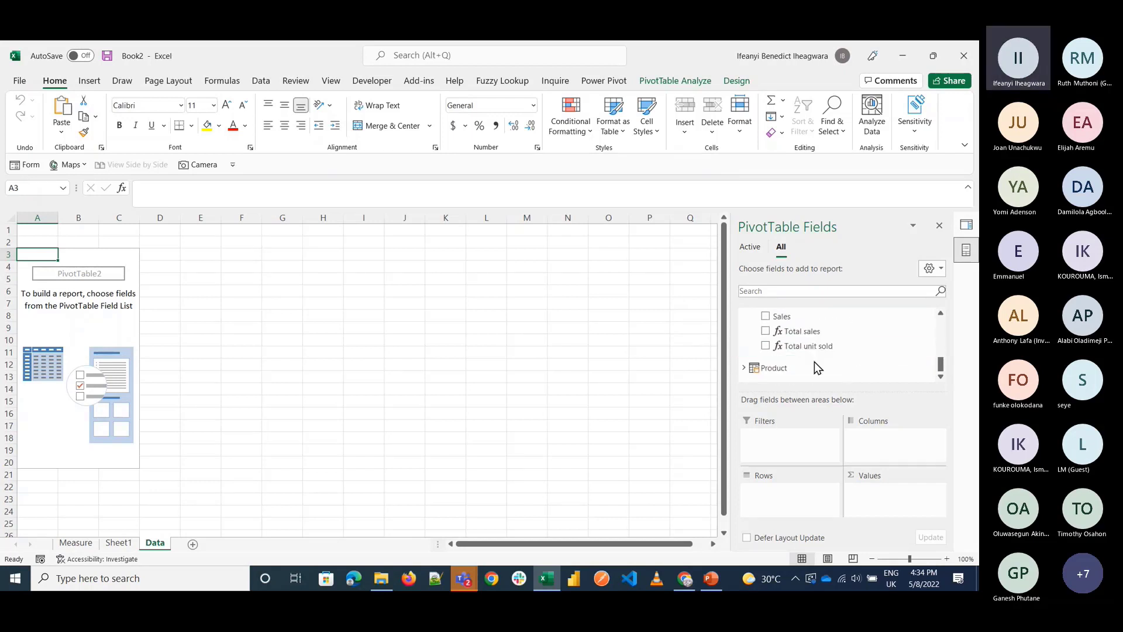
Step: Build the PivotTable with Product from the Product table as rows and the Total sales measure as values
{"action": "left_click", "coordinate": [745, 367]}
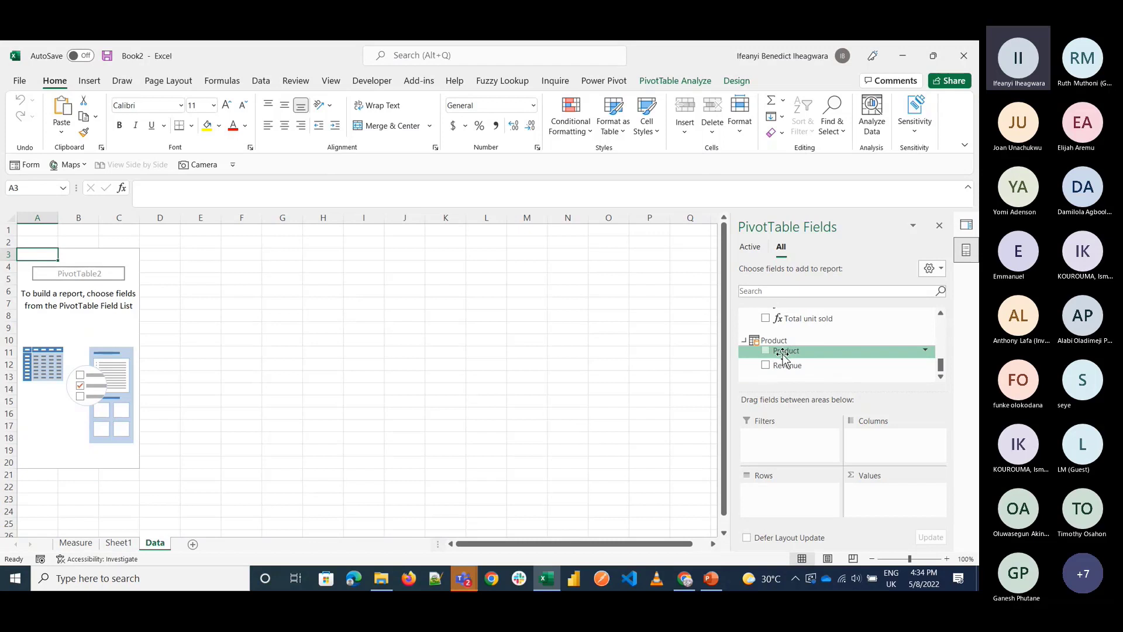
{"action": "left_click_drag", "start_coordinate": [784, 357], "coordinate": [769, 491]}
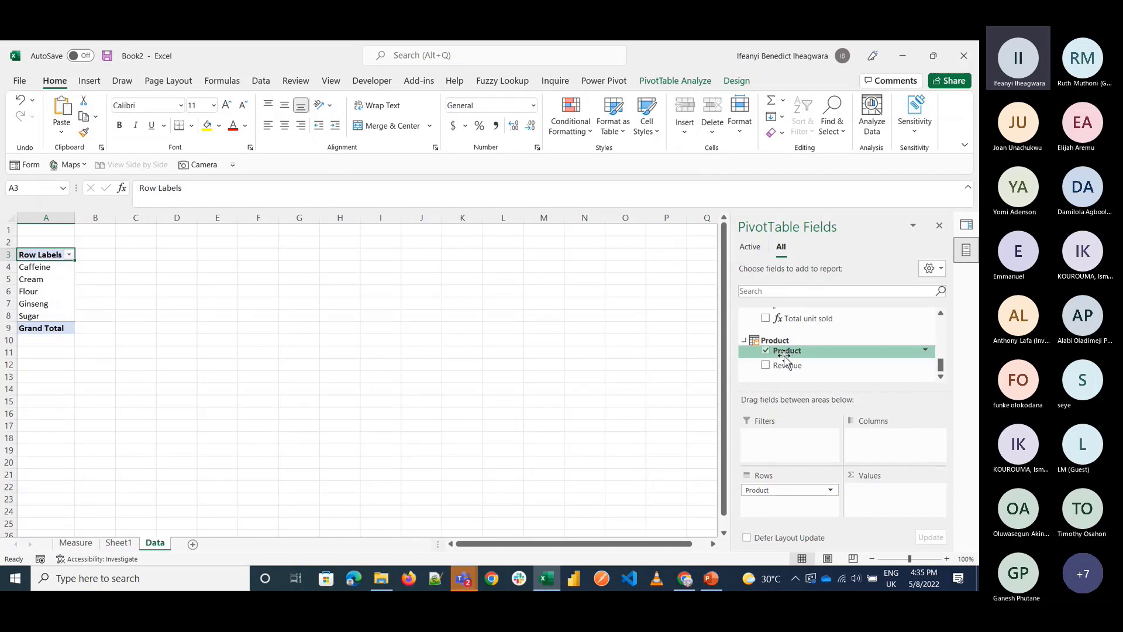
{"action": "scroll", "coordinate": [796, 346], "scroll_direction": "up", "scroll_amount": 1}
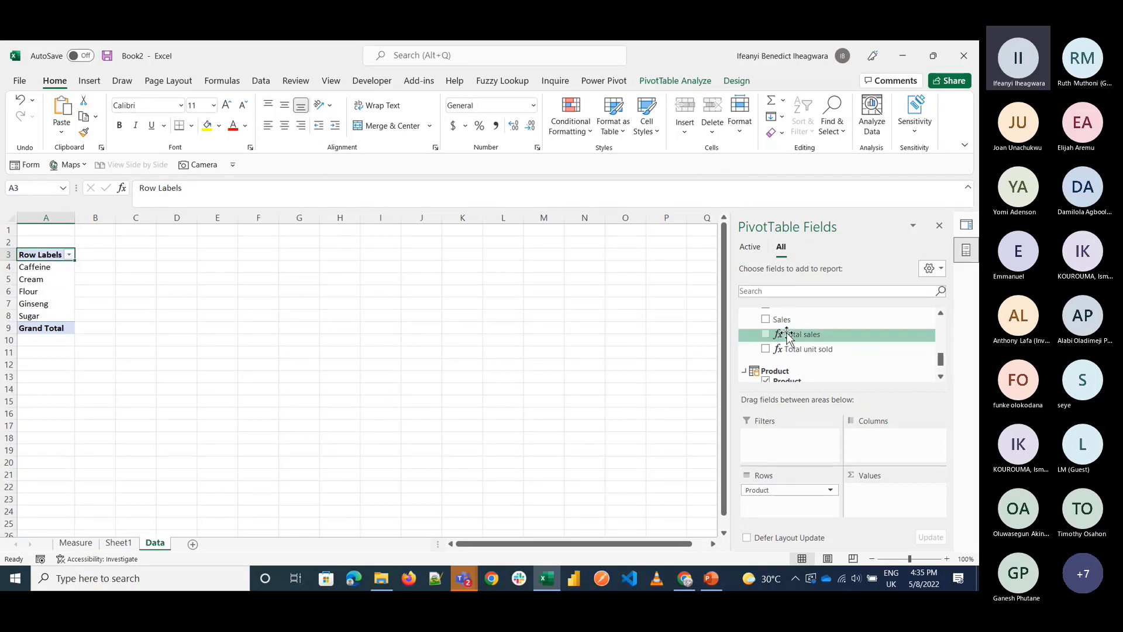
{"action": "left_click_drag", "start_coordinate": [781, 335], "coordinate": [873, 494]}
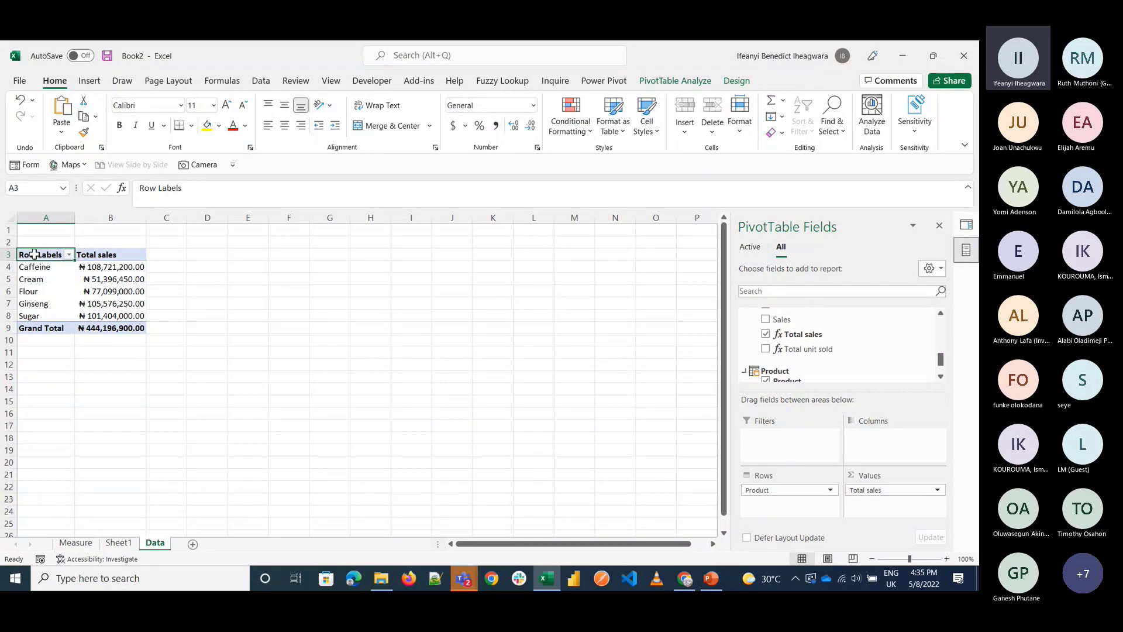
Step: Copy the whole product sales PivotTable and paste the duplicate at cell A13
{"action": "left_click_drag", "start_coordinate": [34, 255], "coordinate": [106, 324]}
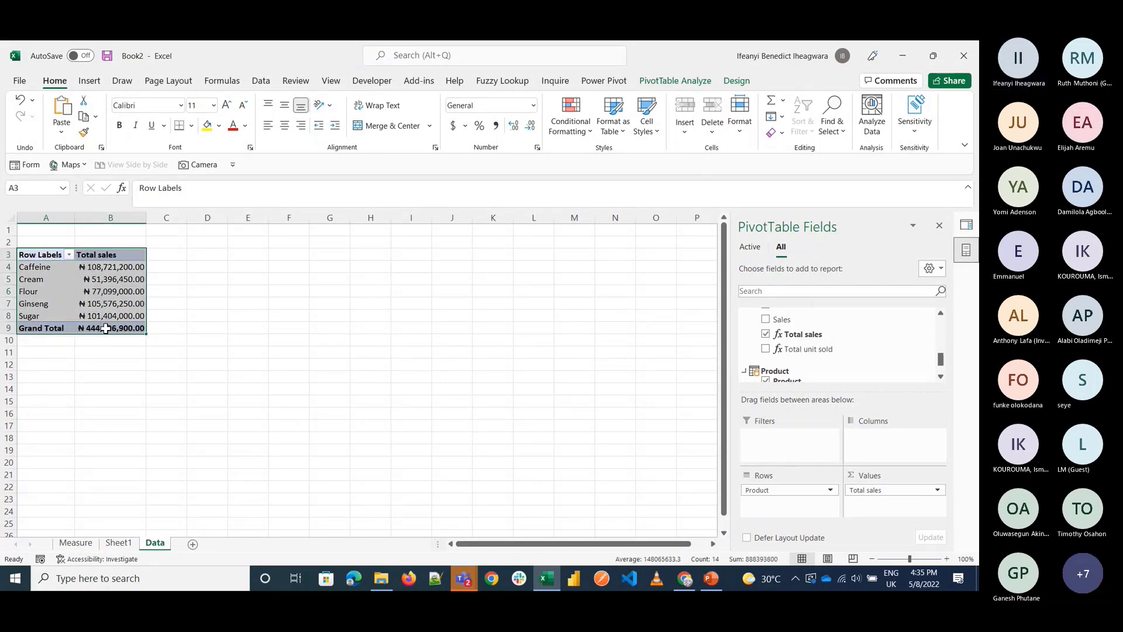
{"action": "key", "text": "ctrl+c"}
{"action": "left_click", "coordinate": [44, 376]}
{"action": "key", "text": "ctrl+v"}
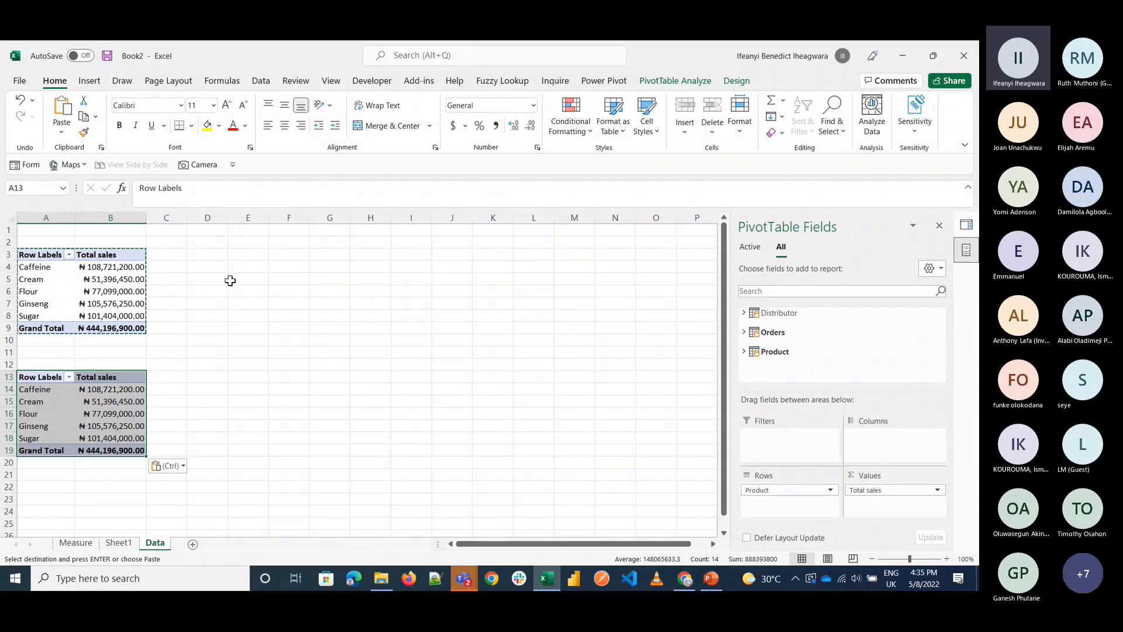
Step: Paste another copy of the PivotTable at cell E3 and widen column F
{"action": "key", "text": "ctrl+c"}
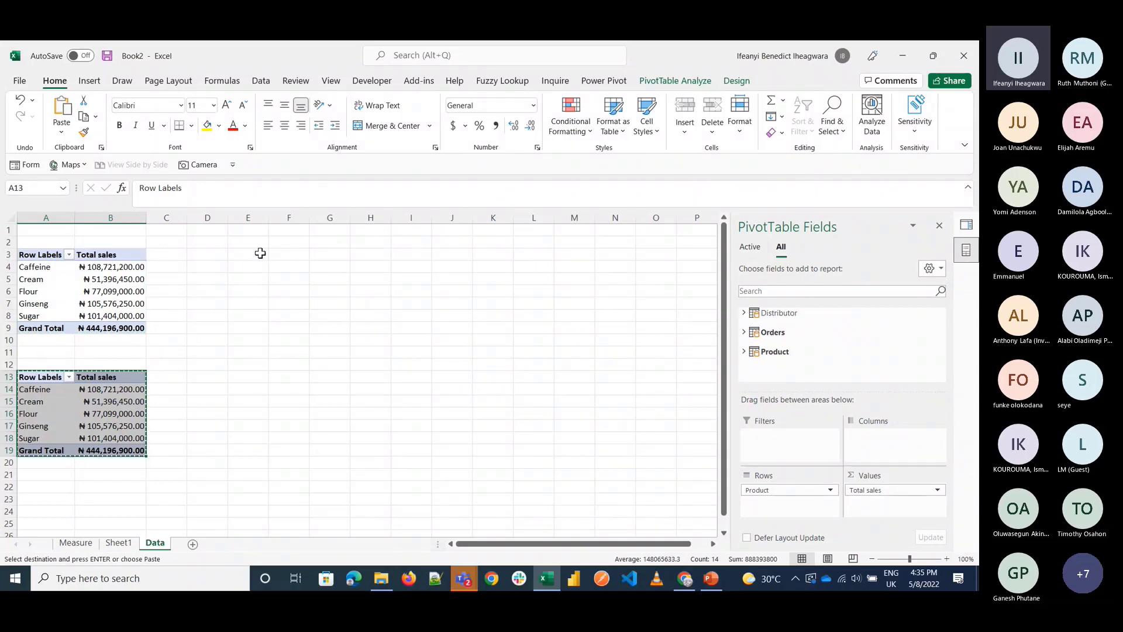
{"action": "left_click", "coordinate": [252, 258]}
{"action": "key", "text": "ctrl+v"}
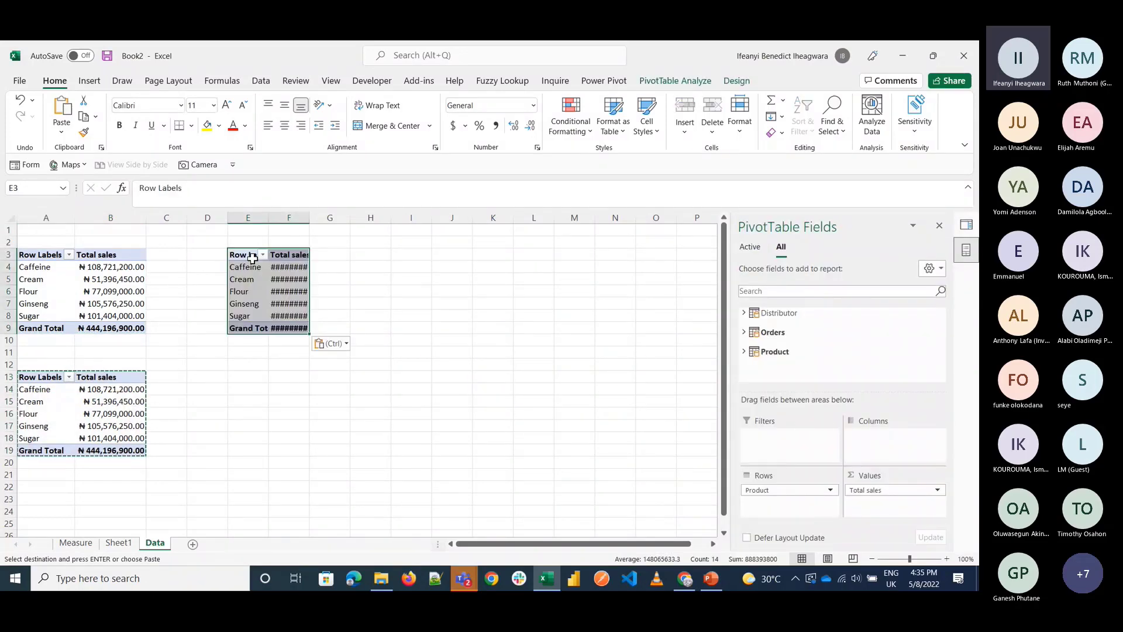
{"action": "left_click_drag", "start_coordinate": [310, 221], "coordinate": [337, 226]}
Step: Add a new worksheet named Dashboard after the Data sheet, and return to the Data sheet
{"action": "left_click", "coordinate": [192, 543]}
{"action": "double_click", "coordinate": [189, 543]}
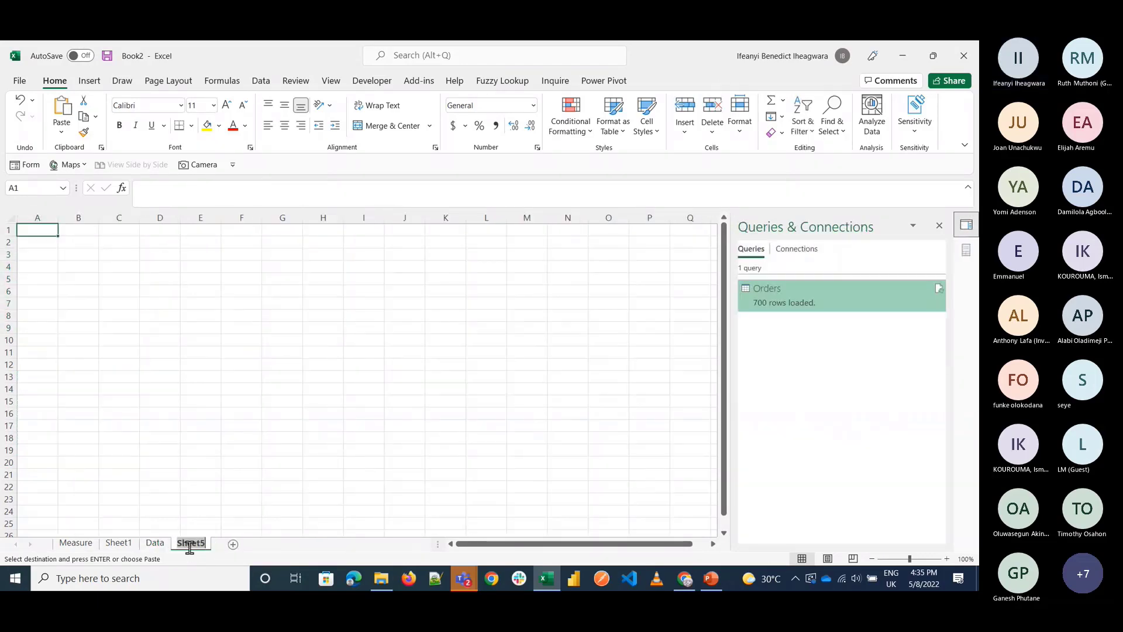
{"action": "type", "text": "Dash"}
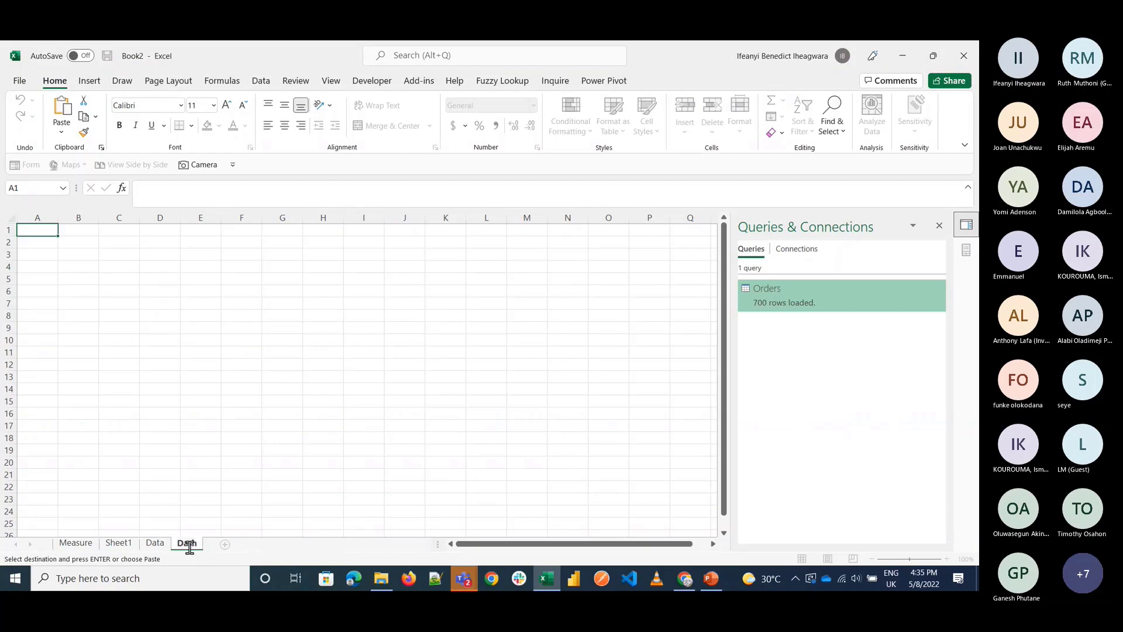
{"action": "type", "text": "board"}
{"action": "key", "text": "Return"}
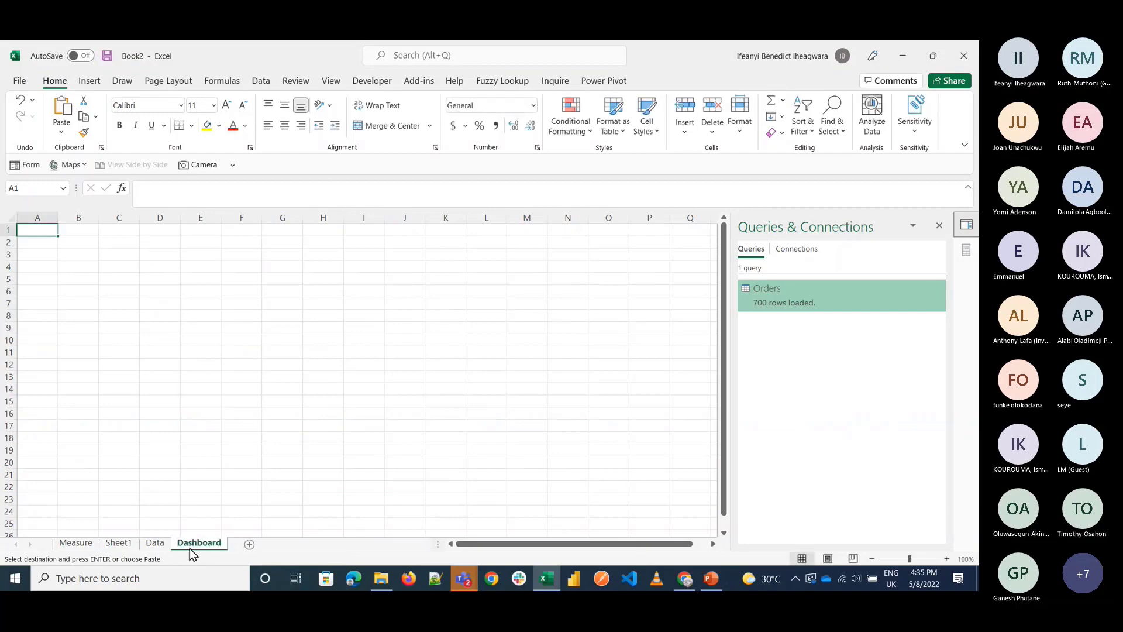
{"action": "left_click", "coordinate": [160, 544]}
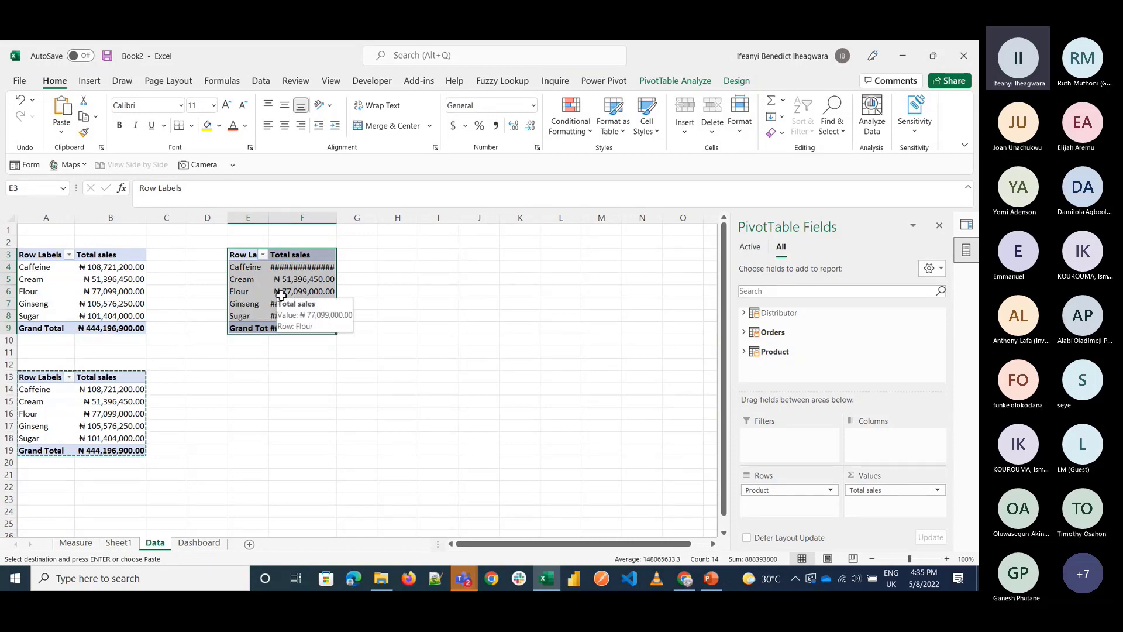
Step: Switch to the Microsoft Teams meeting and make the attendee with the raised hand a presenter
{"action": "left_click", "coordinate": [464, 578]}
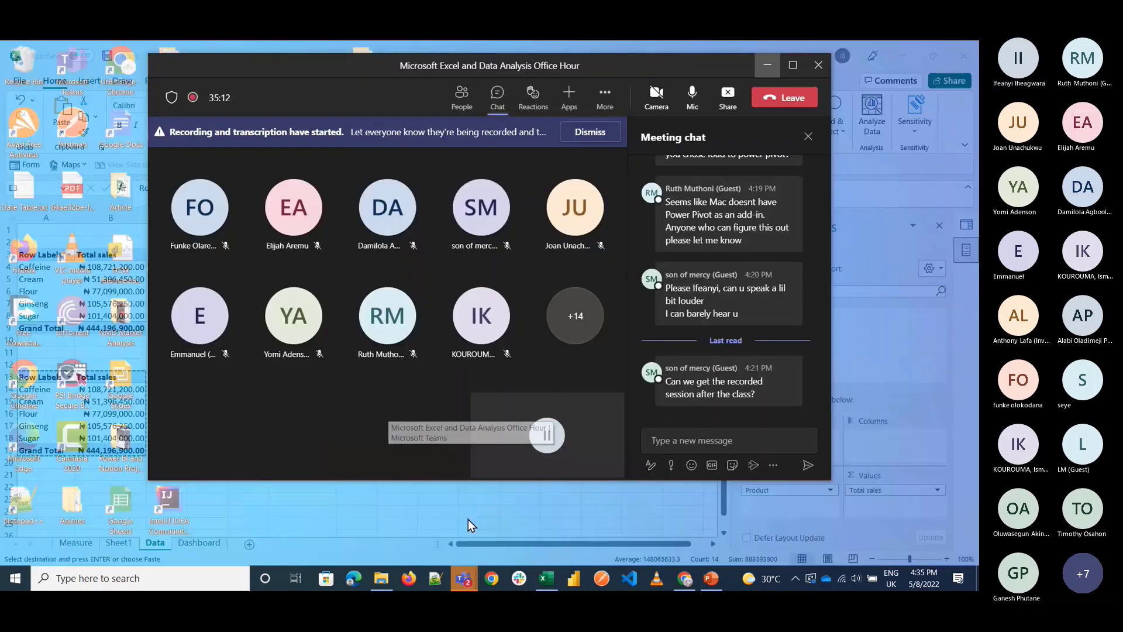
{"action": "left_click", "coordinate": [468, 518]}
{"action": "mouse_move", "coordinate": [742, 368]}
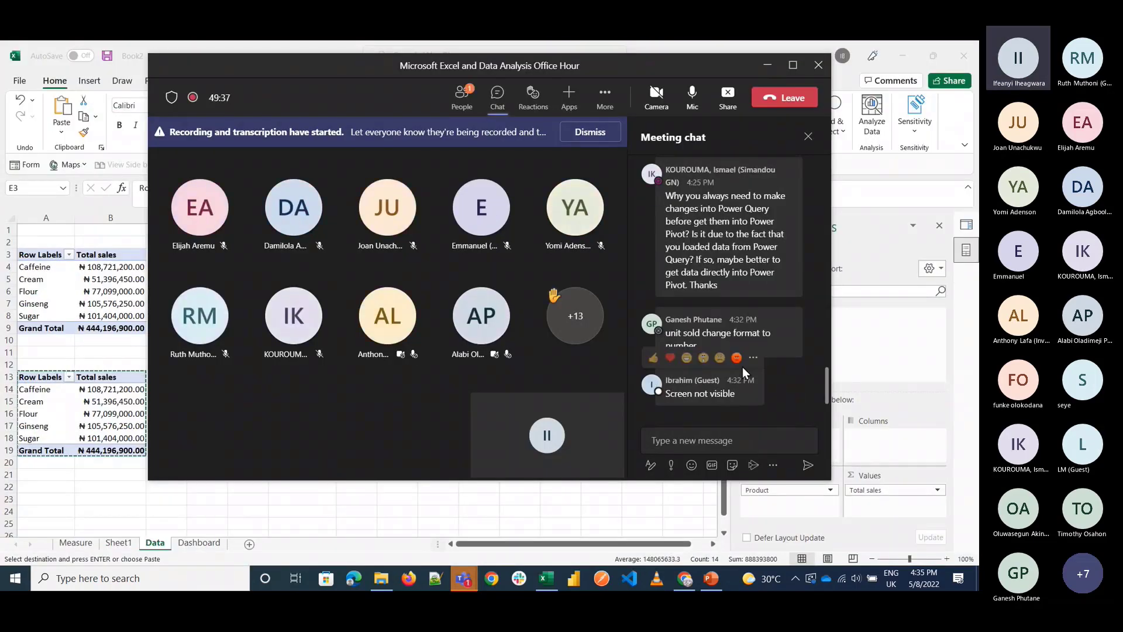
{"action": "left_click", "coordinate": [461, 97]}
{"action": "scroll", "coordinate": [725, 367], "scroll_direction": "down", "scroll_amount": 5}
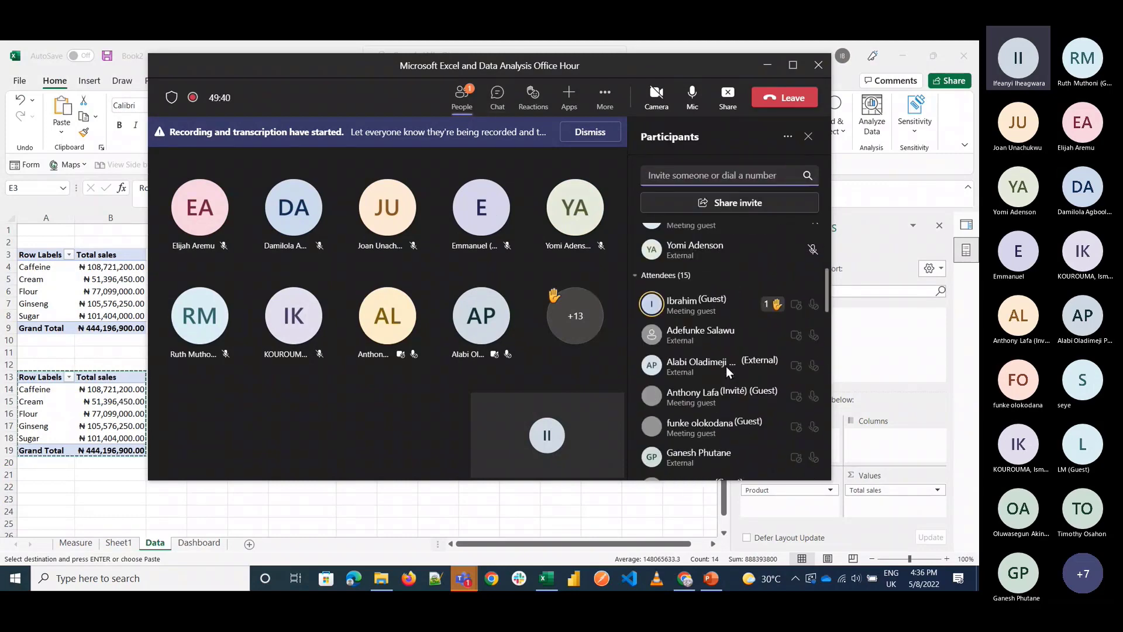
{"action": "scroll", "coordinate": [725, 367], "scroll_direction": "up", "scroll_amount": 1}
{"action": "right_click", "coordinate": [711, 327]}
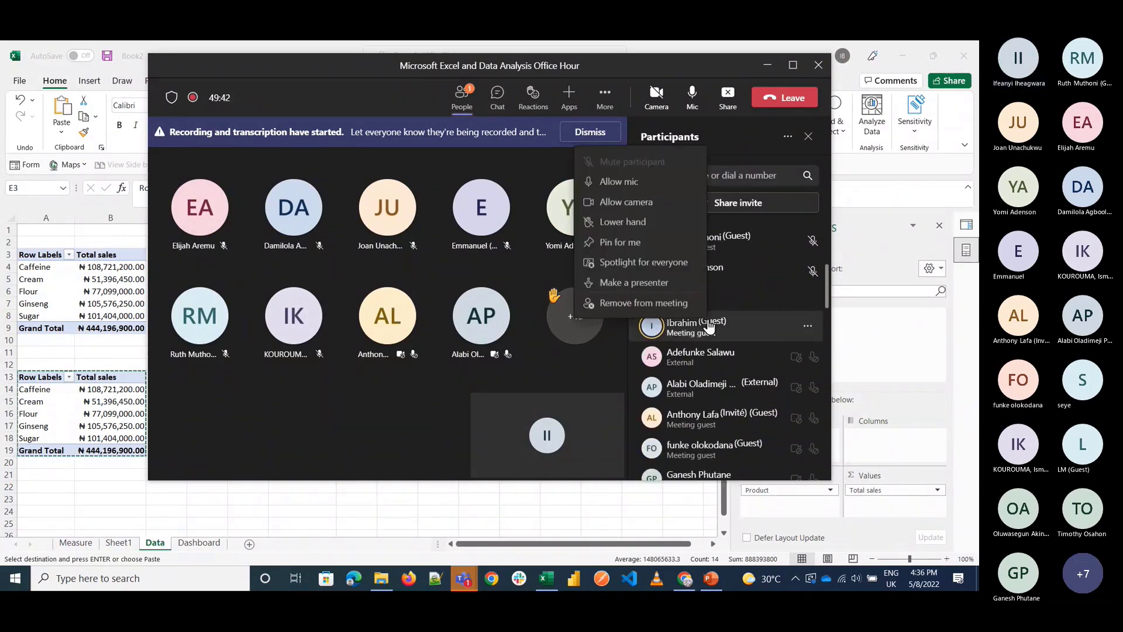
{"action": "left_click", "coordinate": [670, 288]}
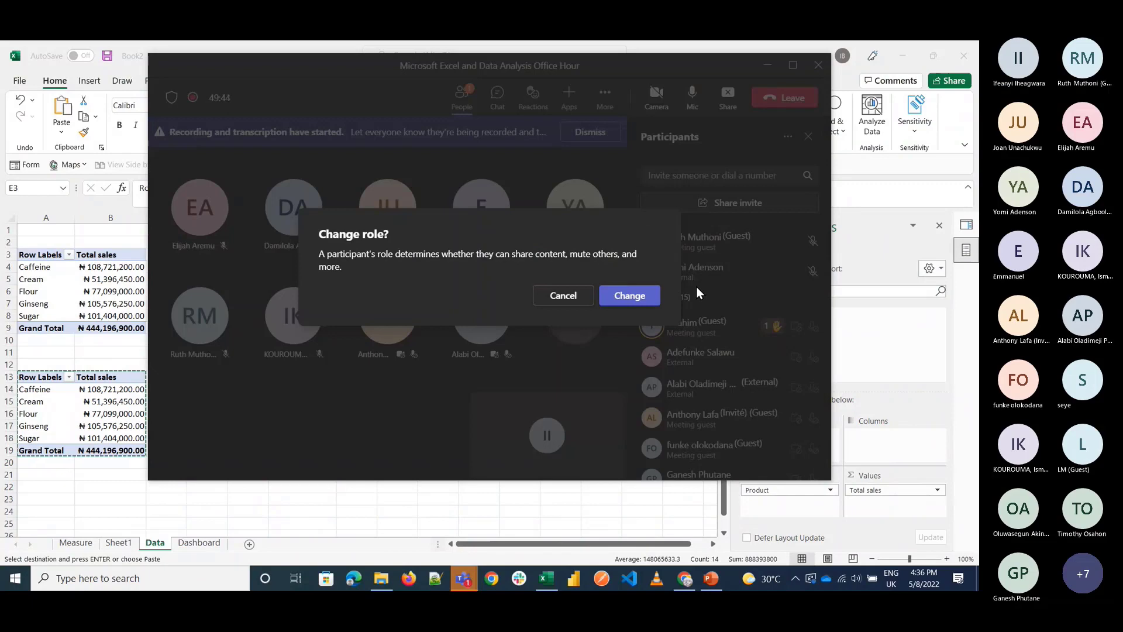
{"action": "left_click", "coordinate": [639, 298]}
Step: Check the meeting's participant list and the latest messages in the meeting chat
{"action": "scroll", "coordinate": [725, 348], "scroll_direction": "up", "scroll_amount": 4}
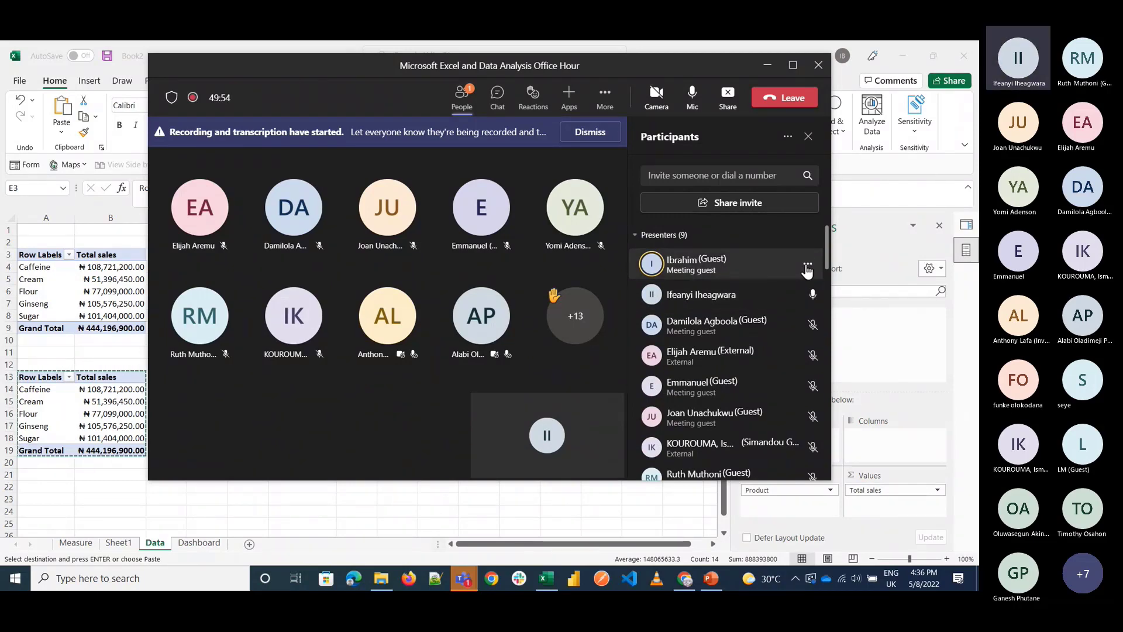
{"action": "scroll", "coordinate": [701, 419], "scroll_direction": "down", "scroll_amount": 5}
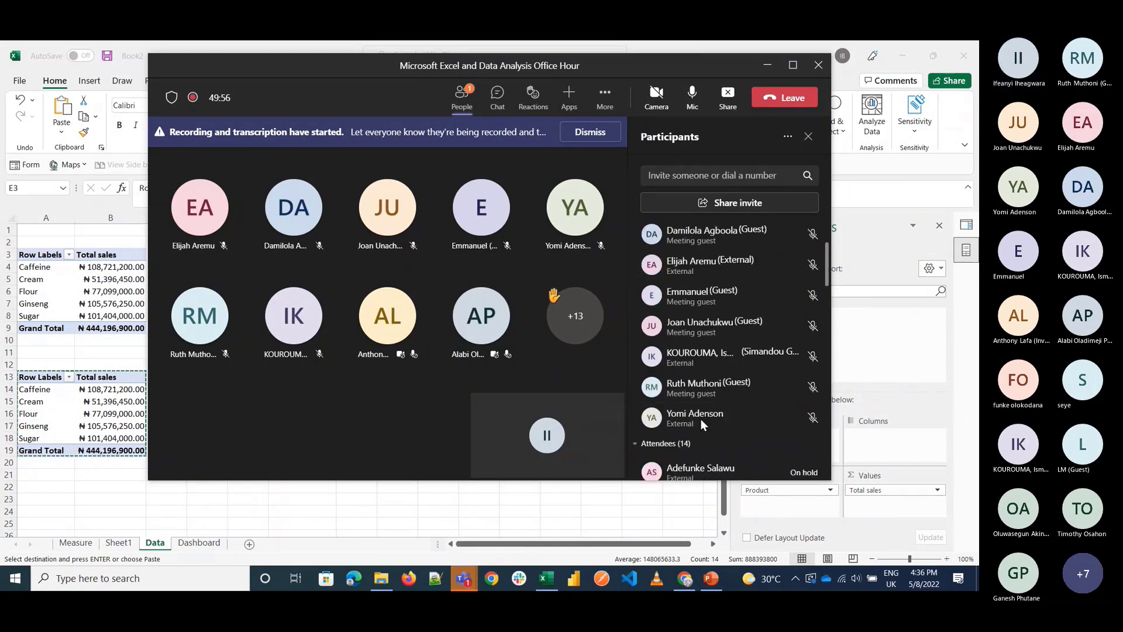
{"action": "scroll", "coordinate": [701, 418], "scroll_direction": "down", "scroll_amount": 3}
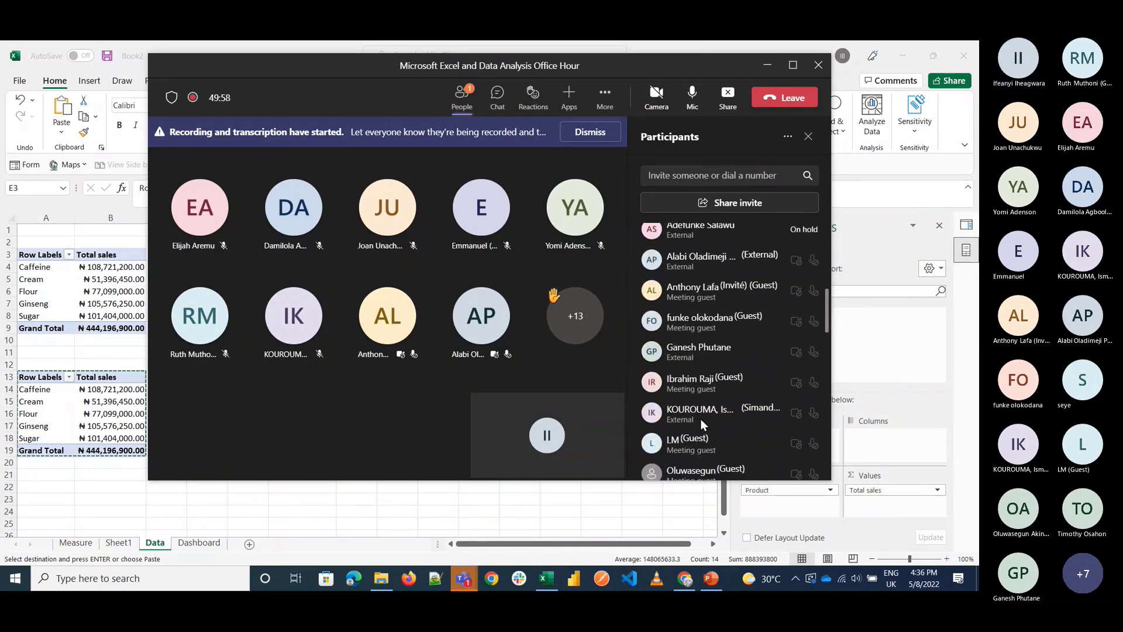
{"action": "scroll", "coordinate": [701, 419], "scroll_direction": "up", "scroll_amount": 8}
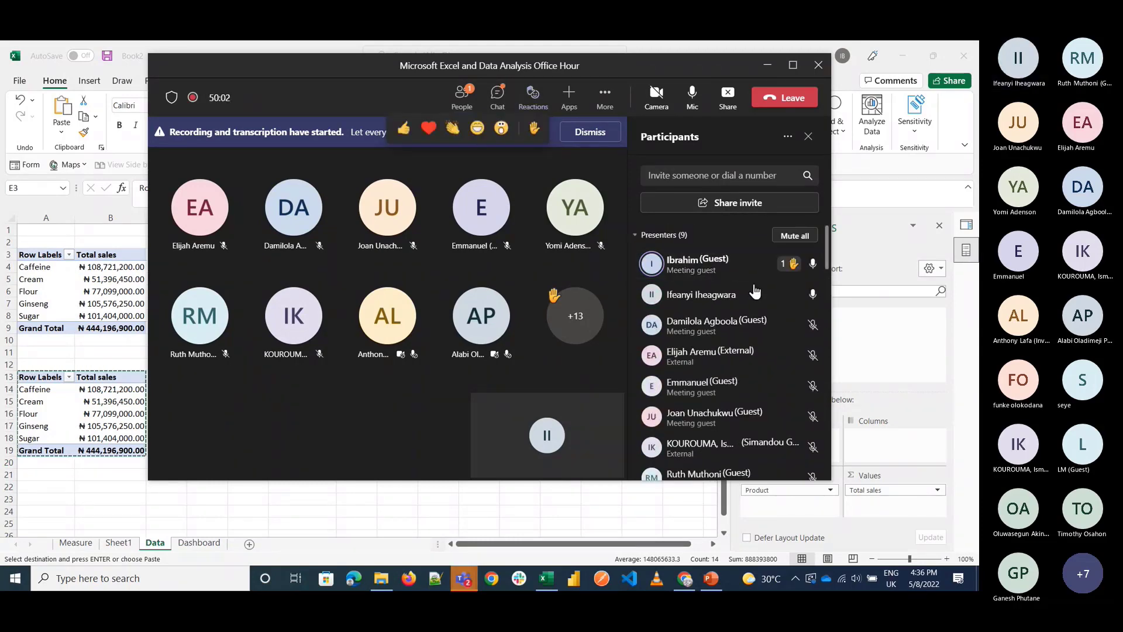
{"action": "left_click", "coordinate": [498, 111]}
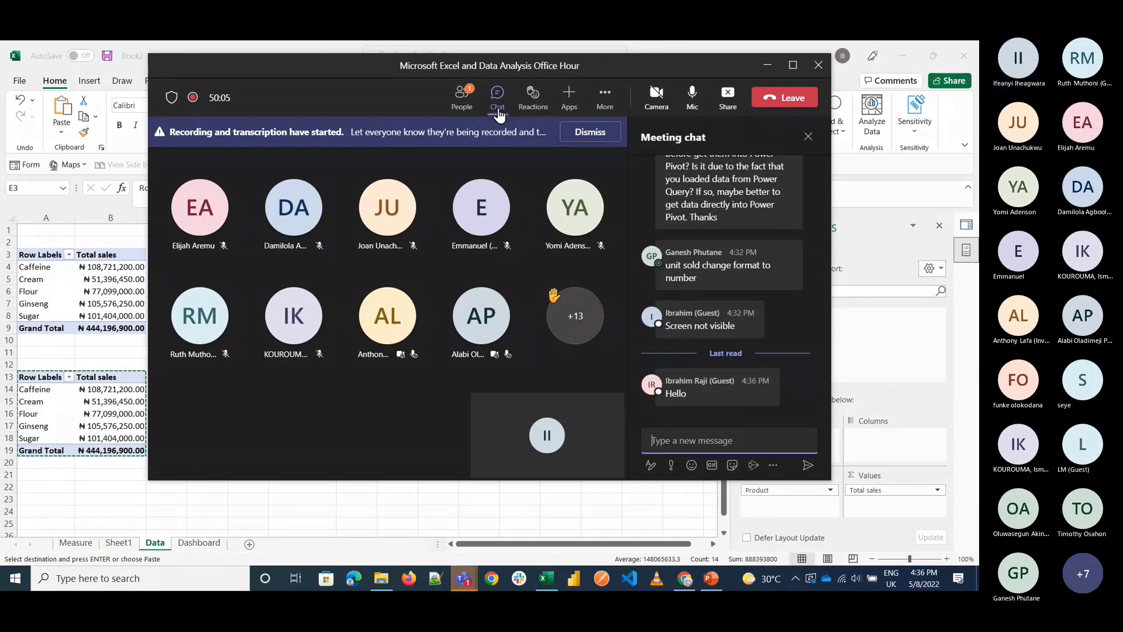
{"action": "left_click", "coordinate": [463, 101]}
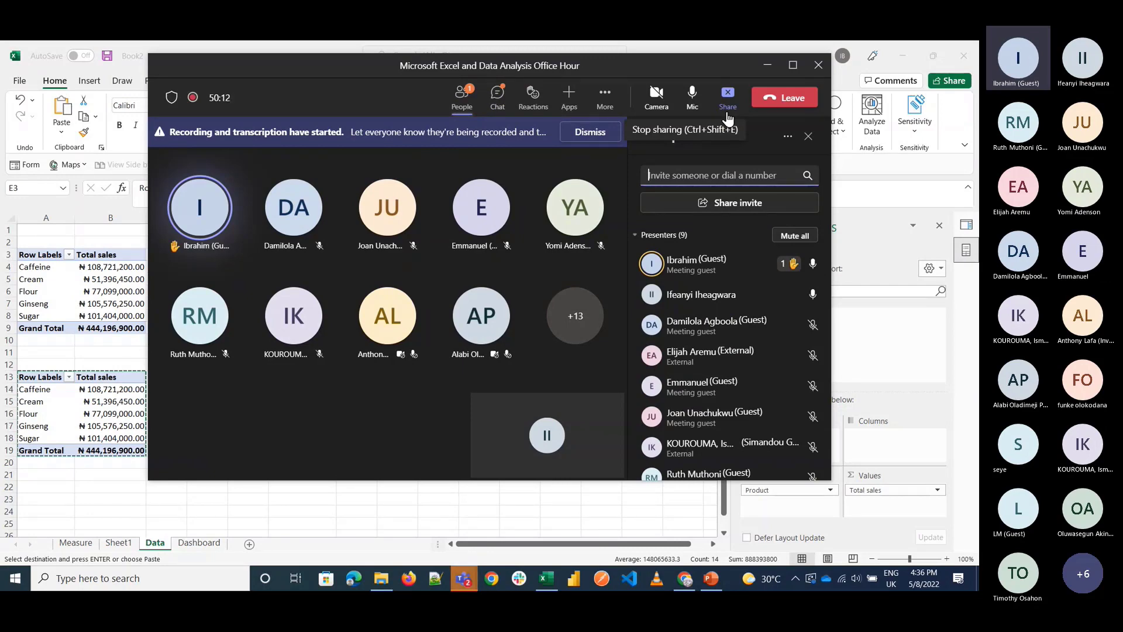
Step: Stop the current screen share and bring the Teams meeting window back in front of the workbook
{"action": "left_click", "coordinate": [727, 111]}
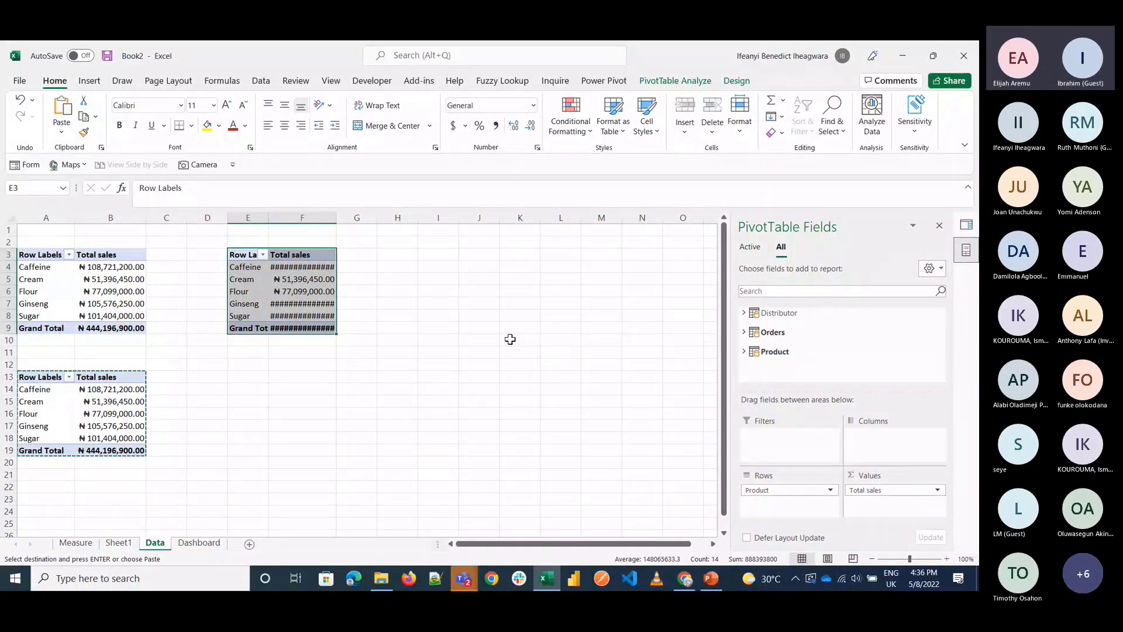
{"action": "left_click", "coordinate": [511, 340]}
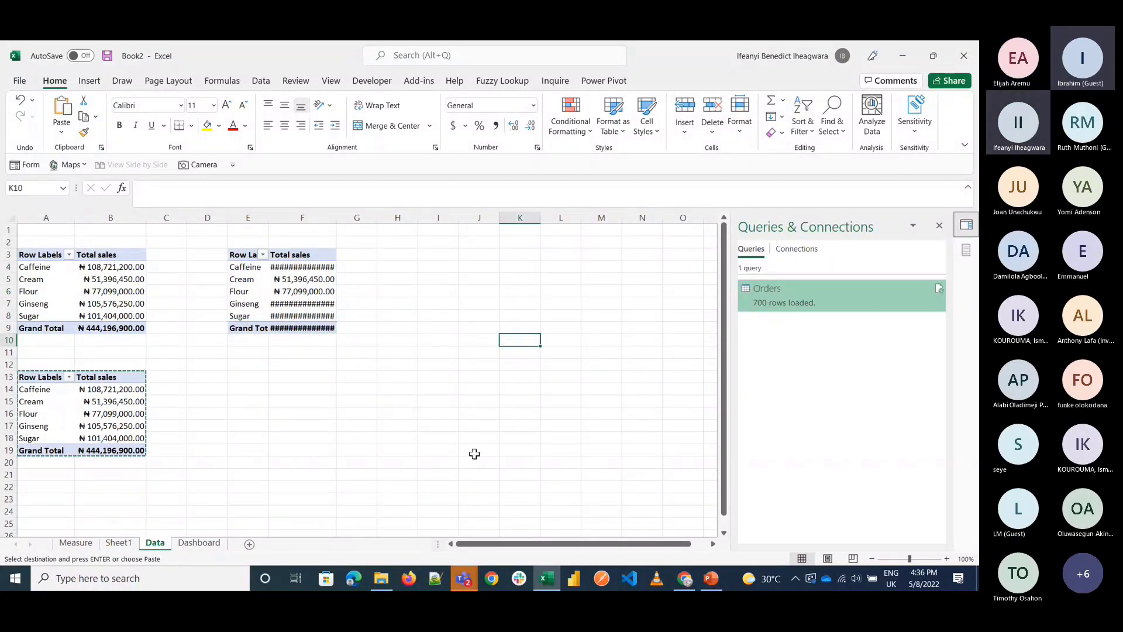
{"action": "left_click", "coordinate": [472, 584]}
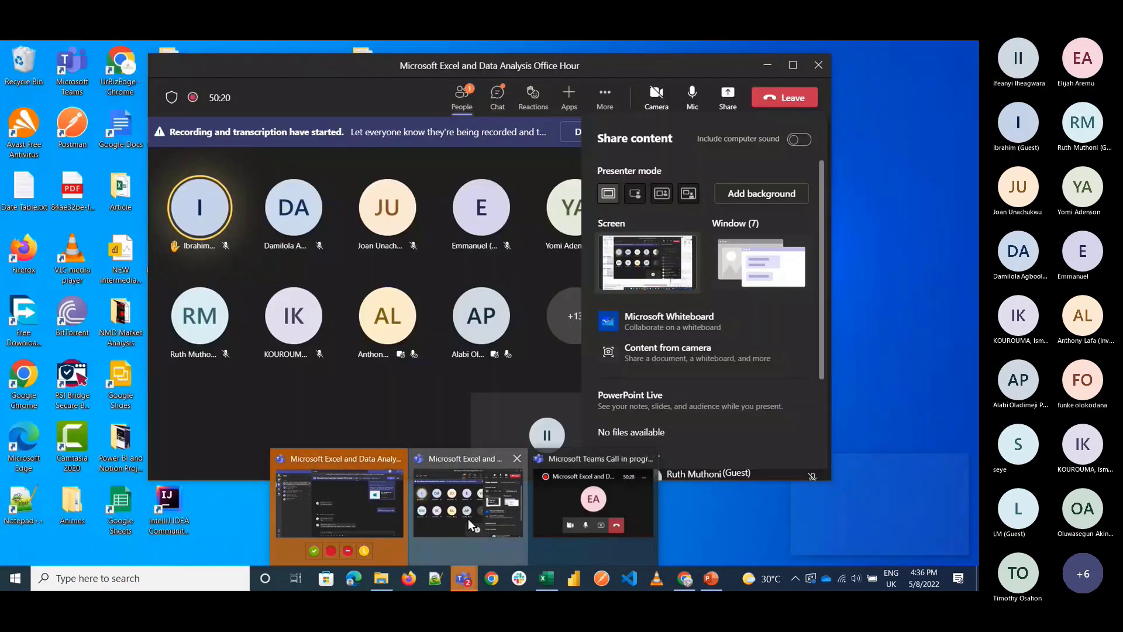
{"action": "left_click", "coordinate": [468, 518]}
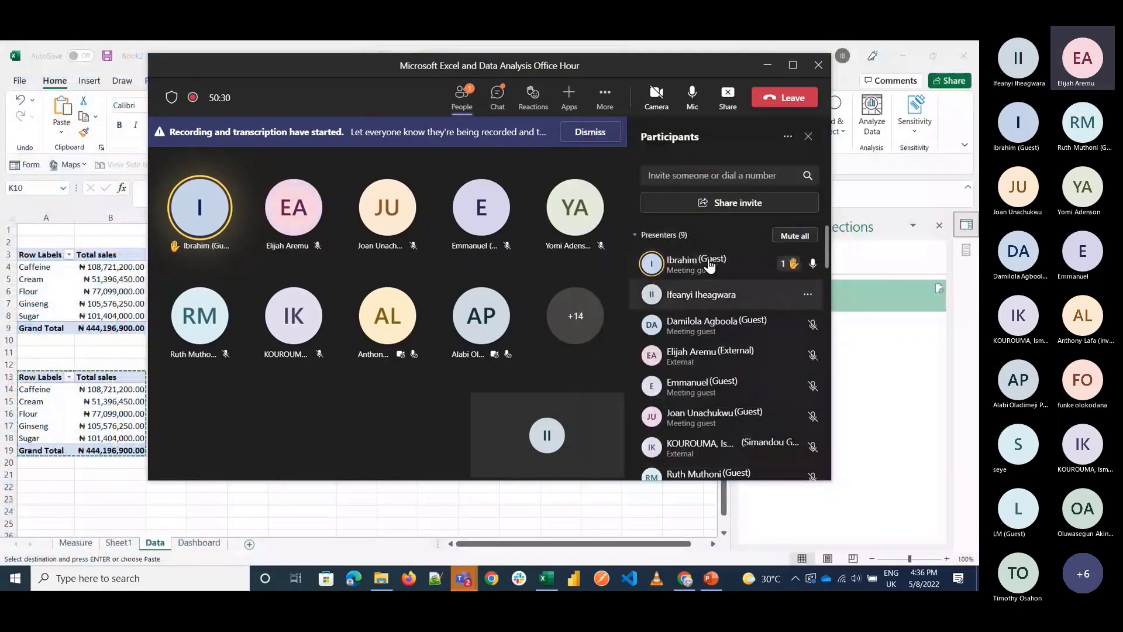
Step: Open the meeting chat and read back to the attendee's question about making changes in Power Query before Power Pivot
{"action": "left_click", "coordinate": [498, 99]}
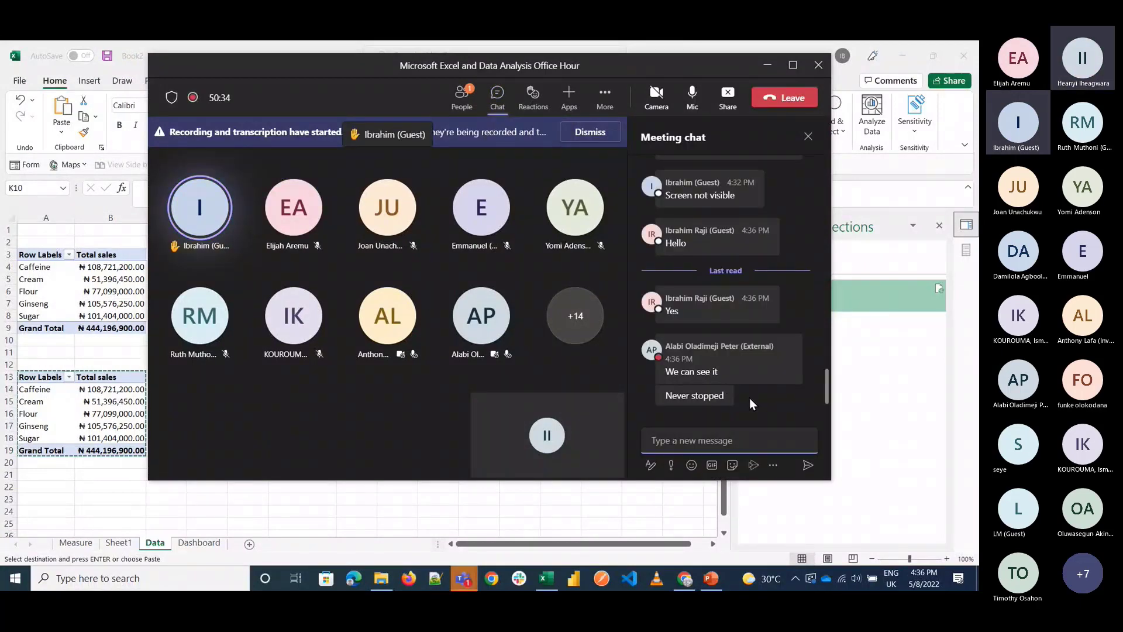
{"action": "scroll", "coordinate": [749, 398], "scroll_direction": "up", "scroll_amount": 1}
{"action": "scroll", "coordinate": [749, 398], "scroll_direction": "up", "scroll_amount": 5}
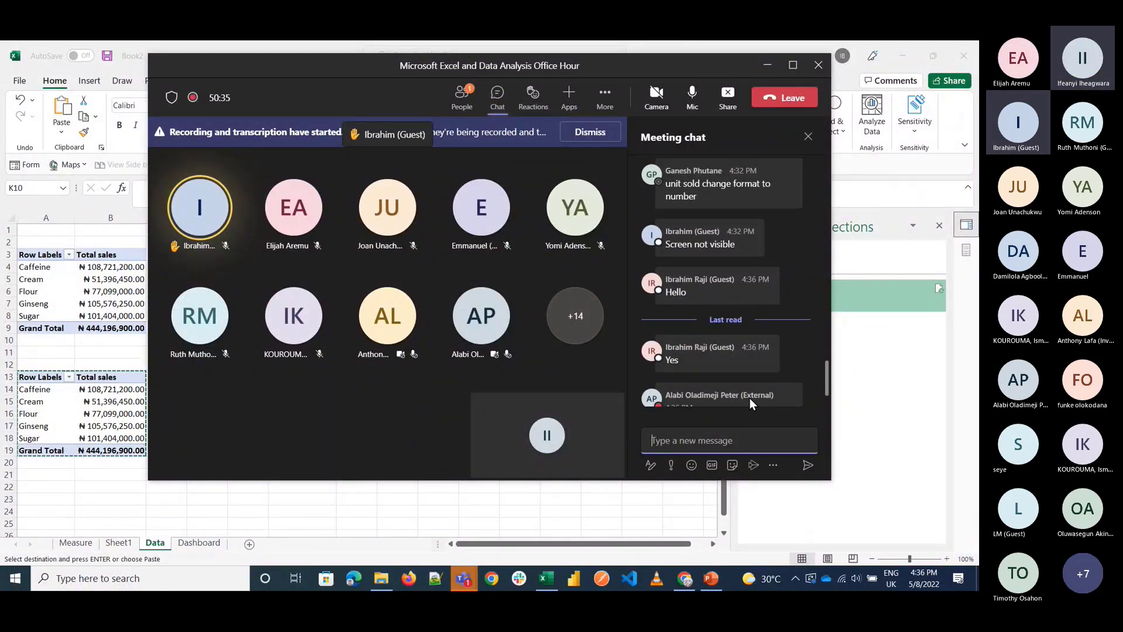
{"action": "mouse_move", "coordinate": [701, 324]}
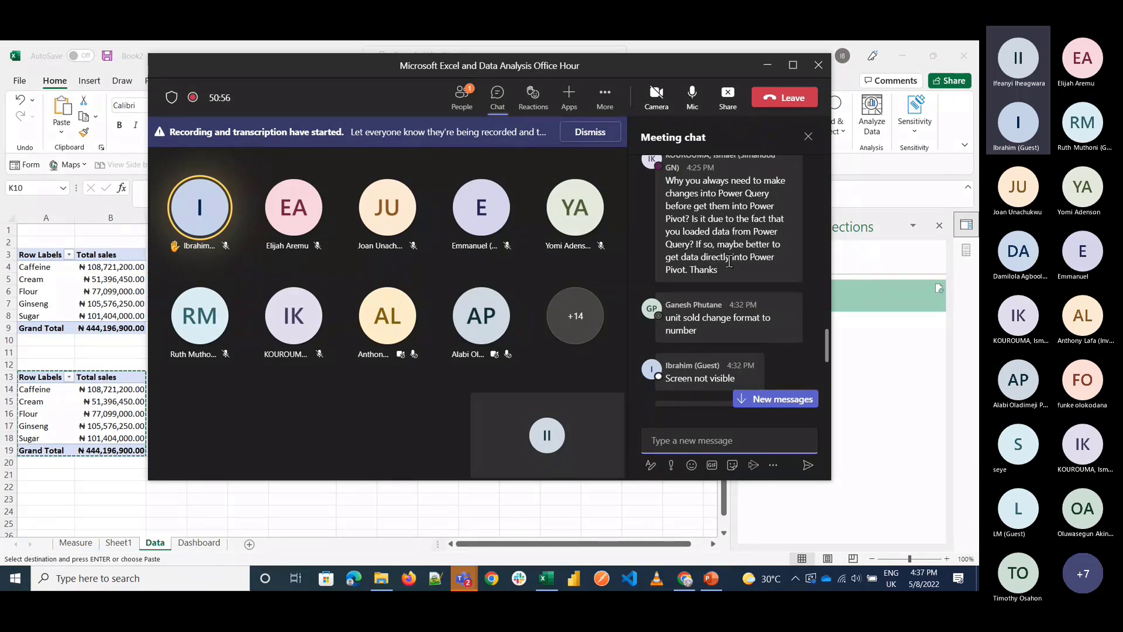
{"action": "scroll", "coordinate": [725, 263], "scroll_direction": "up", "scroll_amount": 1}
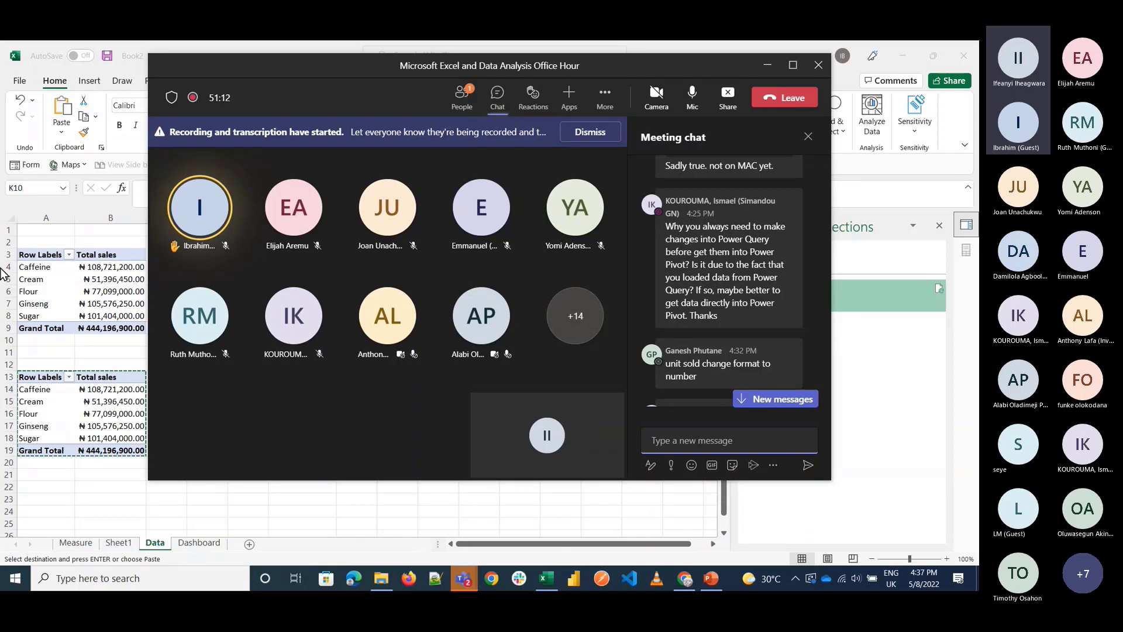
Step: Return to the Excel workbook, examine the Orders table and the available commands in the Power Pivot data model, and close Power Pivot
{"action": "key", "text": "alt+Tab"}
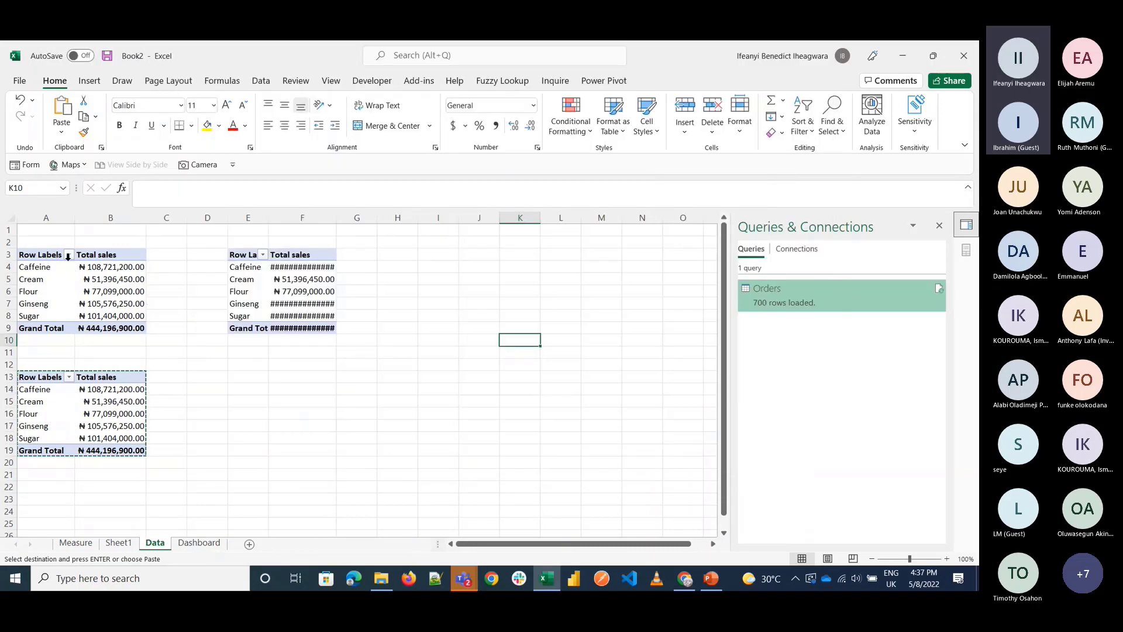
{"action": "left_click", "coordinate": [604, 80]}
{"action": "left_click", "coordinate": [20, 107]}
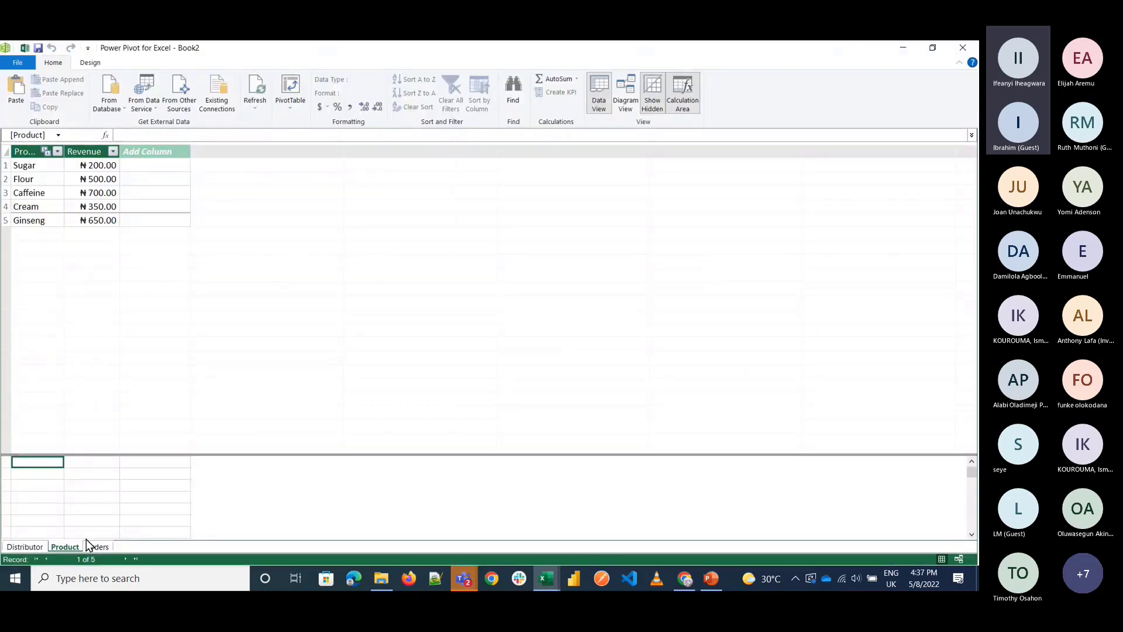
{"action": "left_click", "coordinate": [97, 547]}
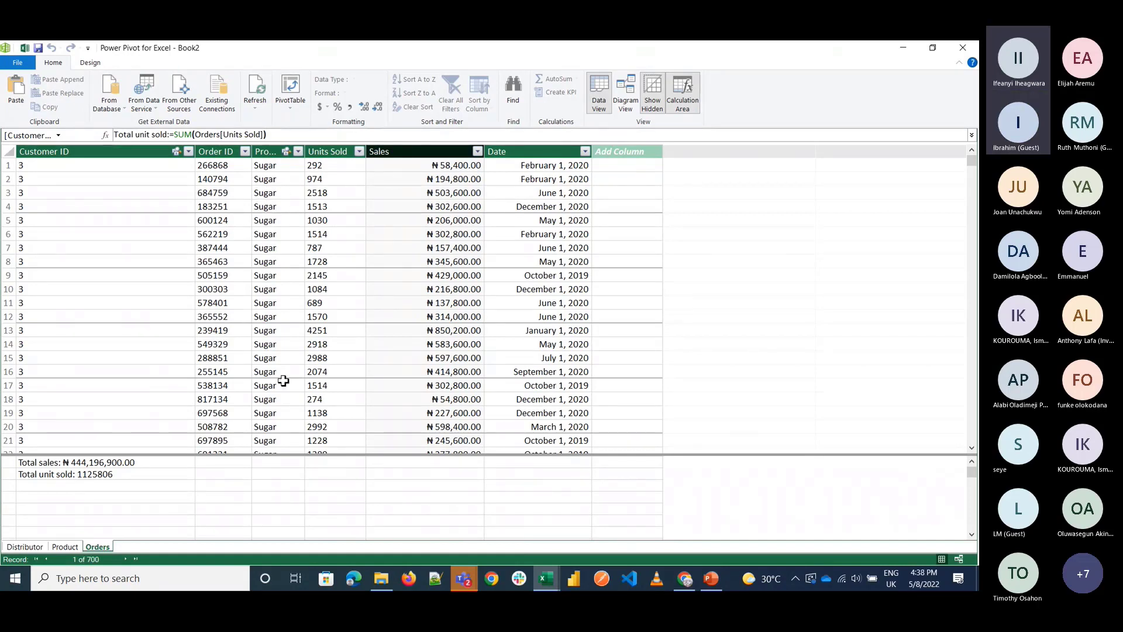
{"action": "left_click", "coordinate": [88, 63]}
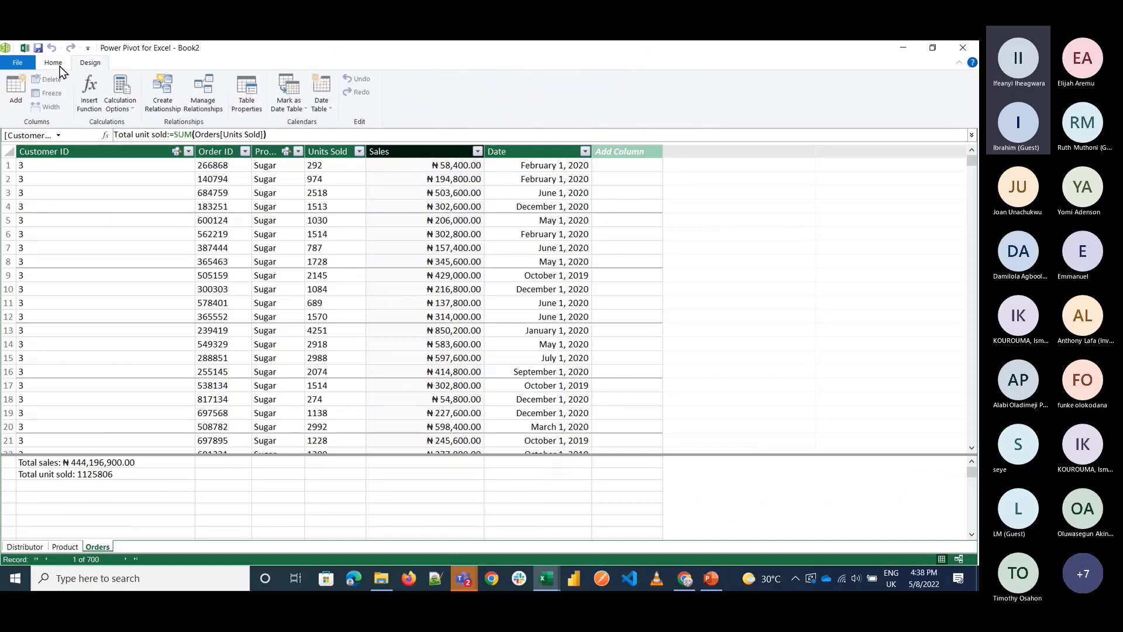
{"action": "left_click", "coordinate": [59, 65]}
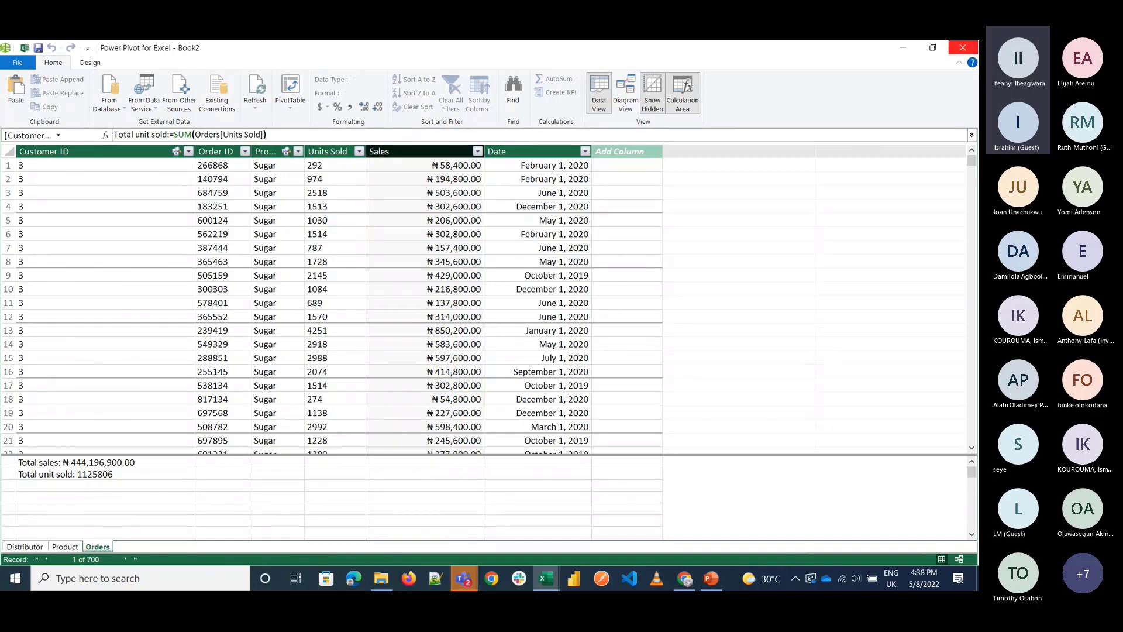
{"action": "left_click", "coordinate": [963, 47]}
Step: Open the Orders query in the Power Query Editor and close and load it back to the workbook
{"action": "mouse_move", "coordinate": [781, 304]}
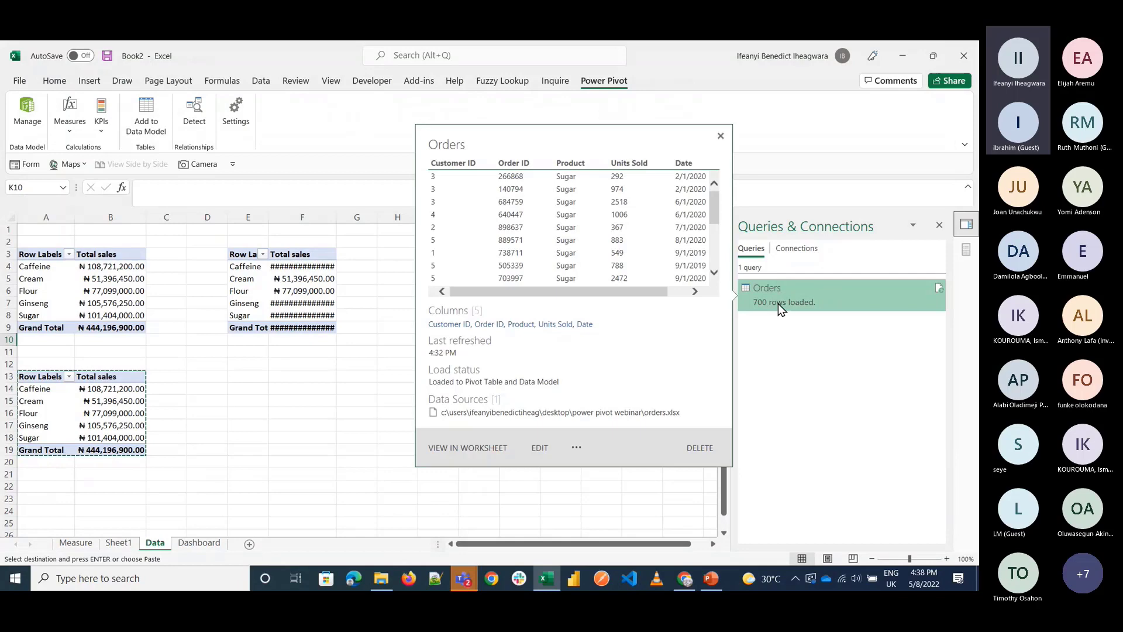
{"action": "left_click", "coordinate": [539, 448]}
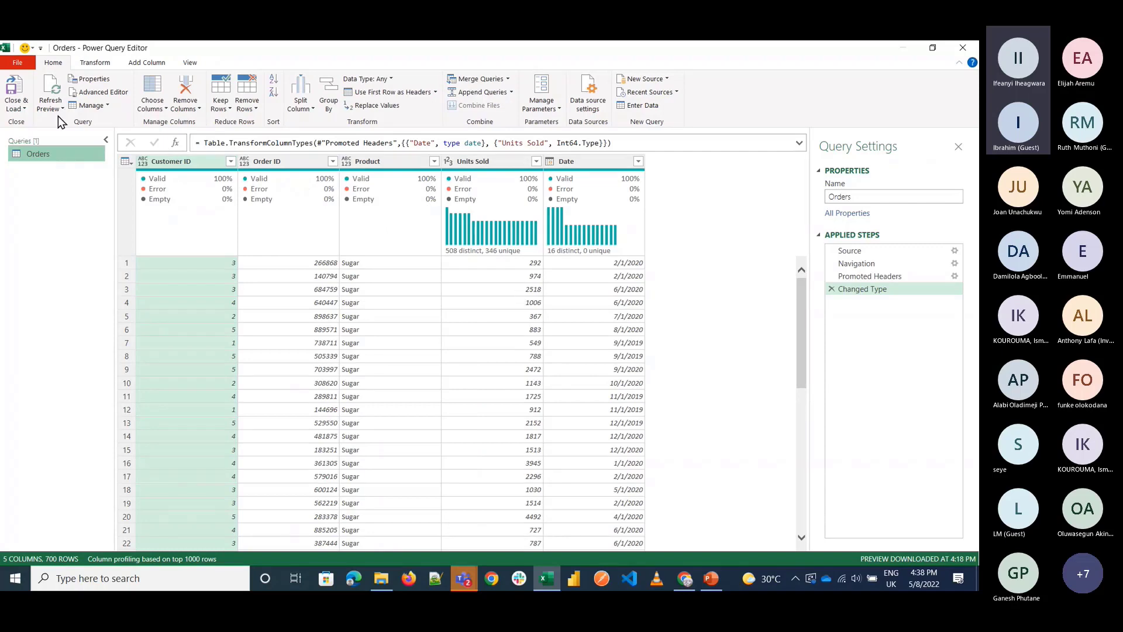
{"action": "left_click", "coordinate": [29, 112]}
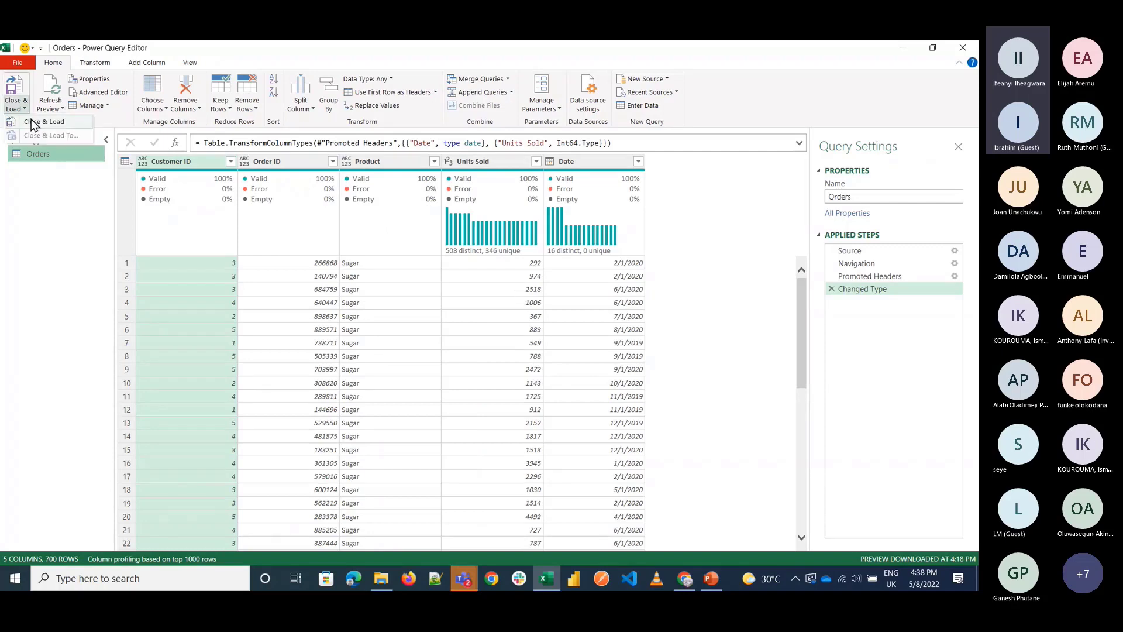
{"action": "left_click", "coordinate": [57, 122]}
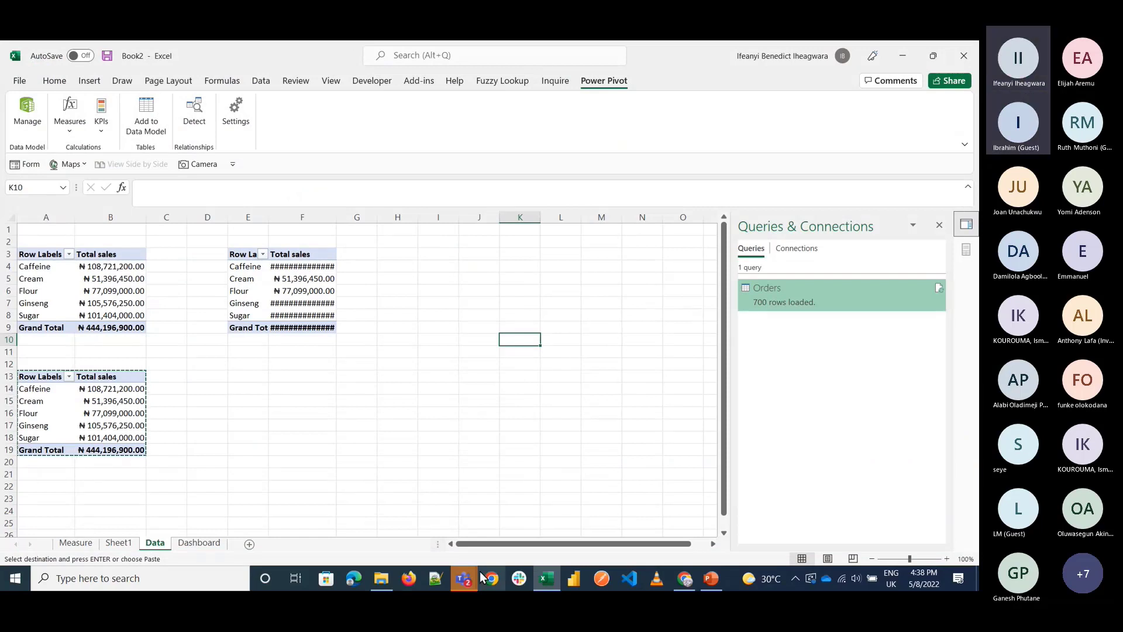
Step: Switch to the Teams meeting and read the earlier chat messages about Power Pivot being available on Mac
{"action": "mouse_move", "coordinate": [463, 579]}
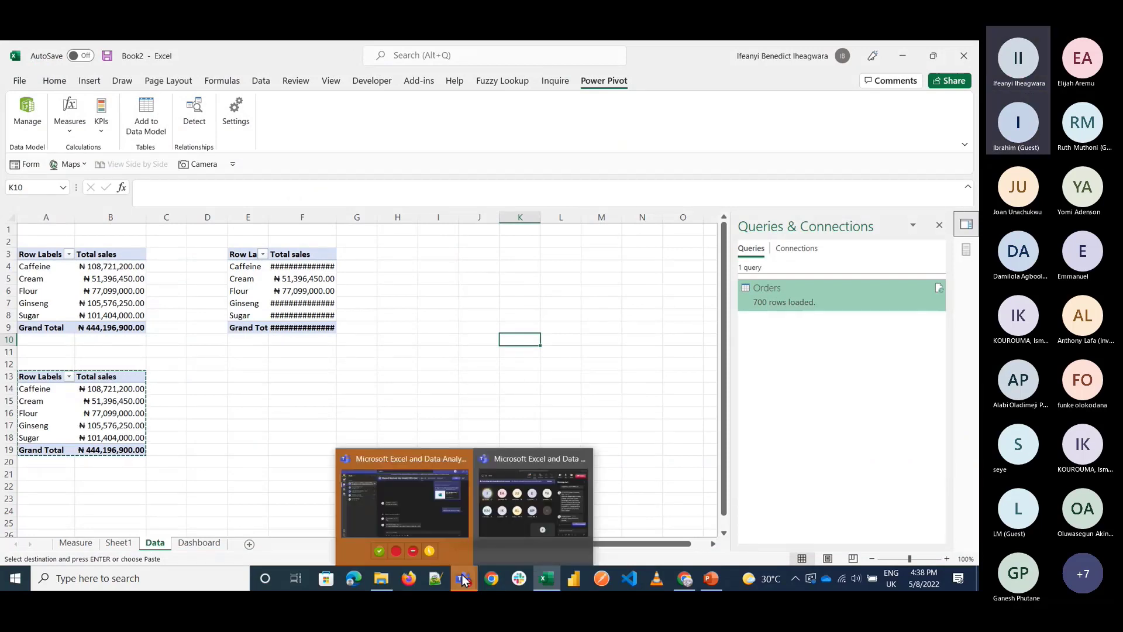
{"action": "left_click", "coordinate": [571, 547]}
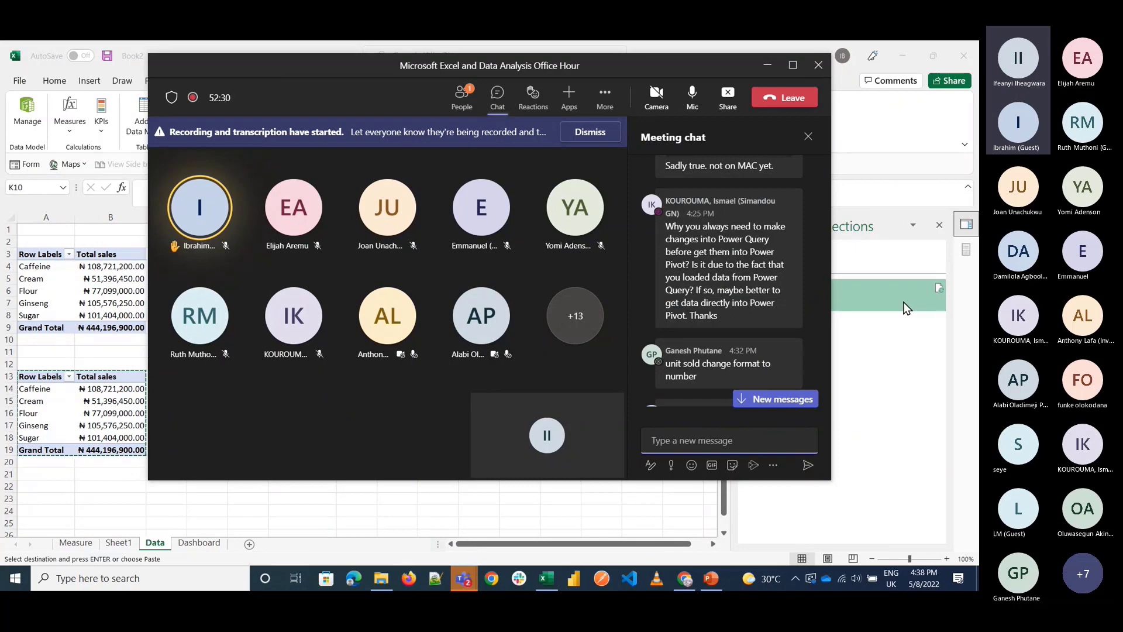
{"action": "mouse_move", "coordinate": [721, 339]}
{"action": "scroll", "coordinate": [725, 286], "scroll_direction": "up", "scroll_amount": 3}
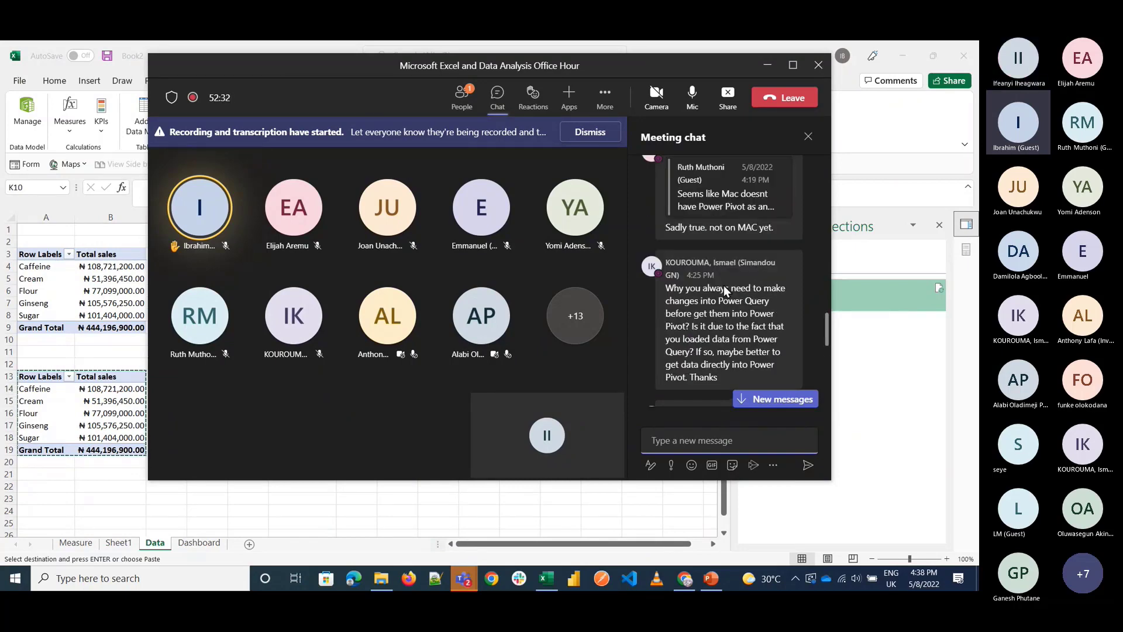
{"action": "mouse_move", "coordinate": [725, 289]}
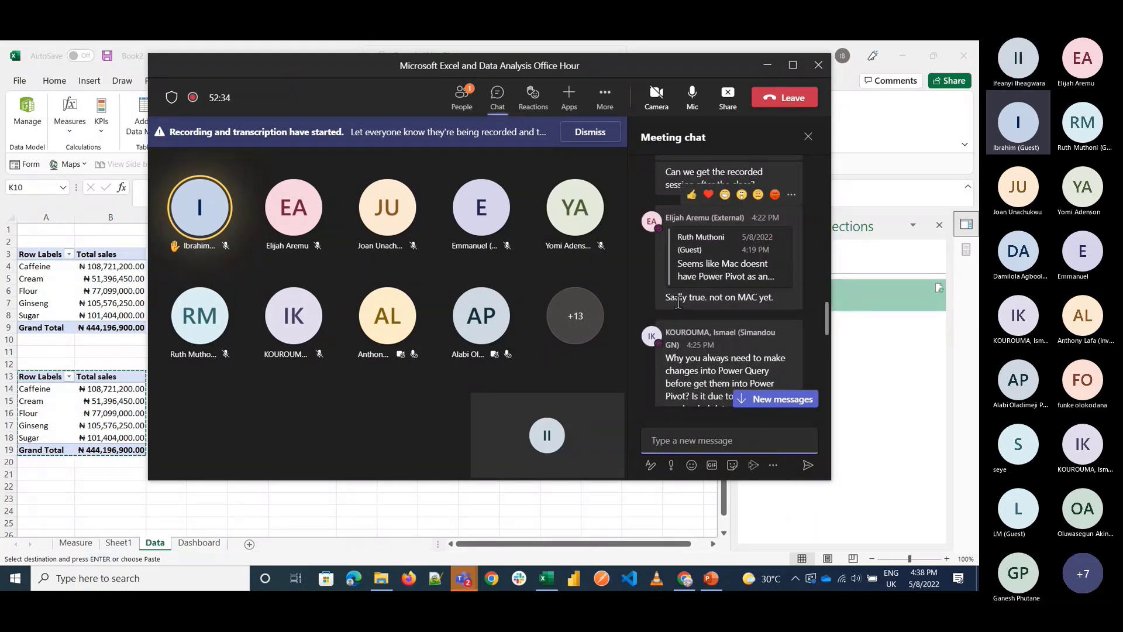
{"action": "scroll", "coordinate": [745, 300], "scroll_direction": "up", "scroll_amount": 2}
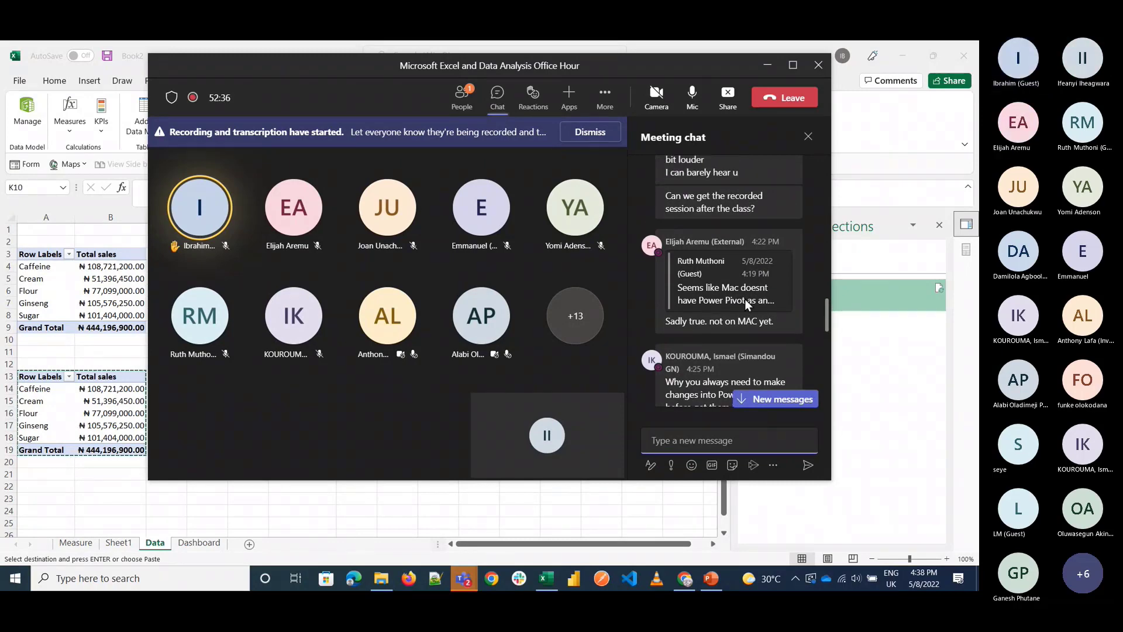
{"action": "scroll", "coordinate": [745, 300], "scroll_direction": "up", "scroll_amount": 2}
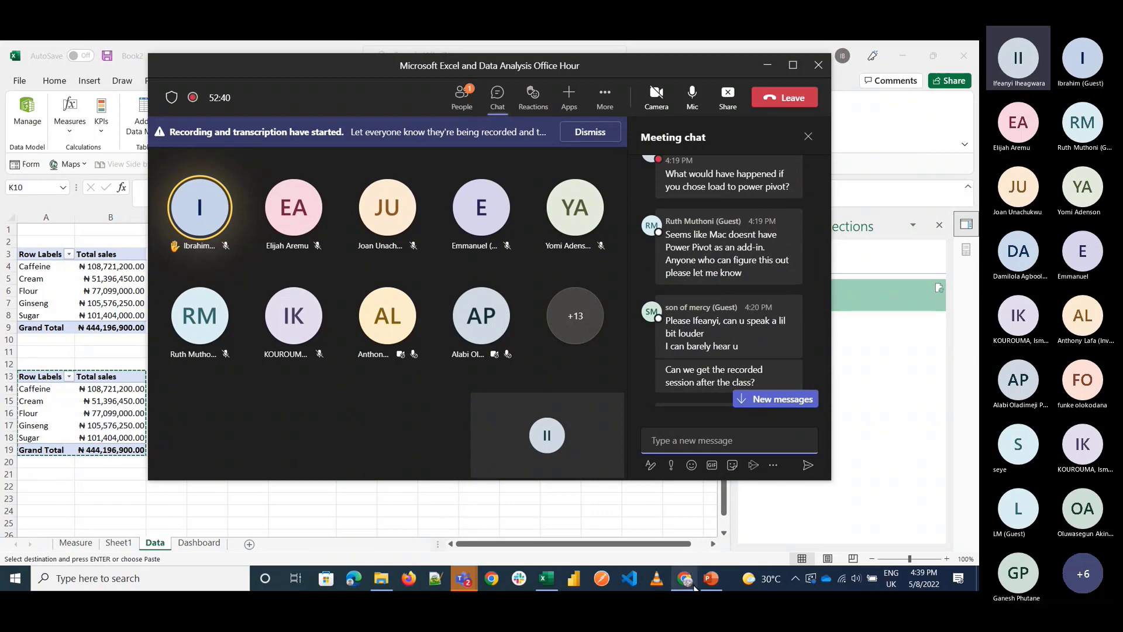
Step: Switch to Chrome and search Google for "power pivot mac" in a new tab
{"action": "mouse_move", "coordinate": [694, 587]}
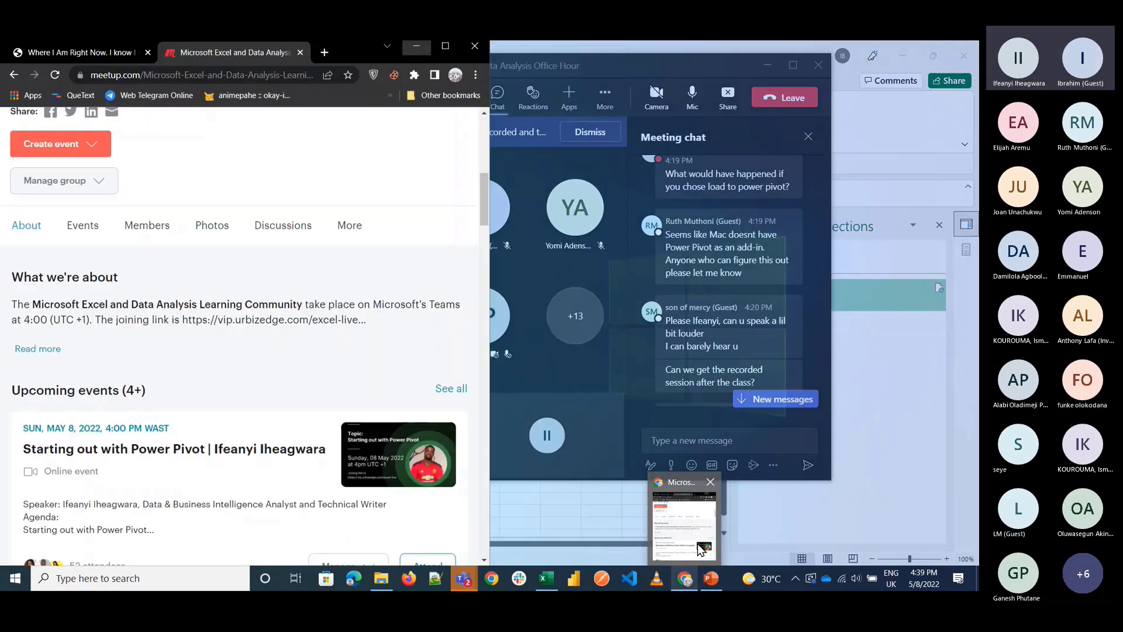
{"action": "left_click", "coordinate": [701, 548]}
{"action": "left_click", "coordinate": [325, 56]}
{"action": "type", "text": "pivot"}
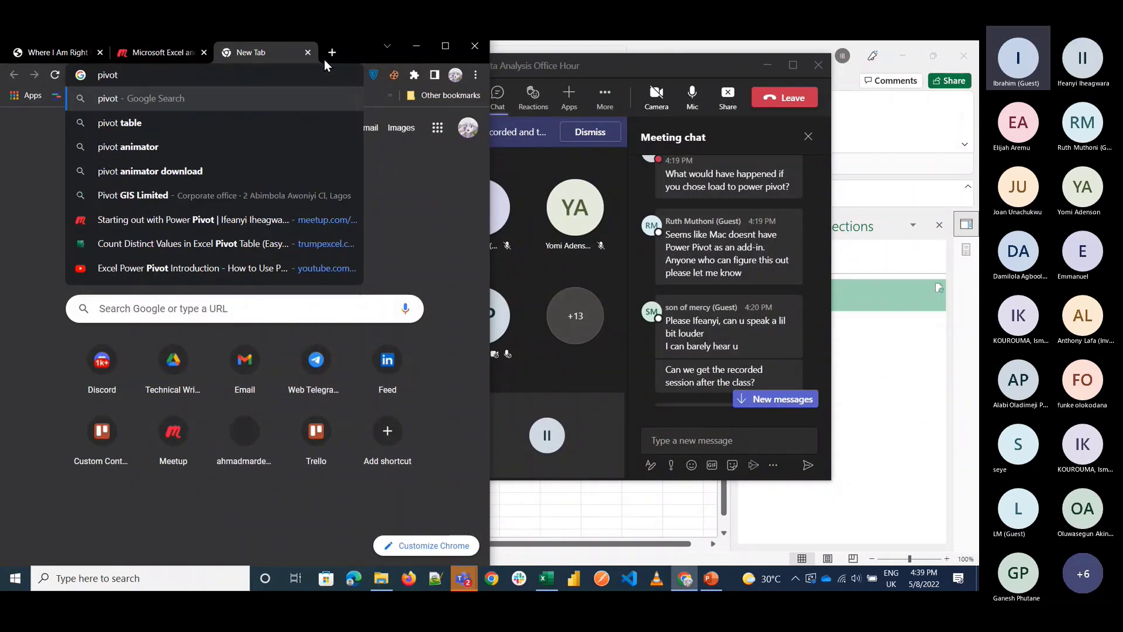
{"action": "key", "text": "ctrl+a"}
{"action": "type", "text": "po"}
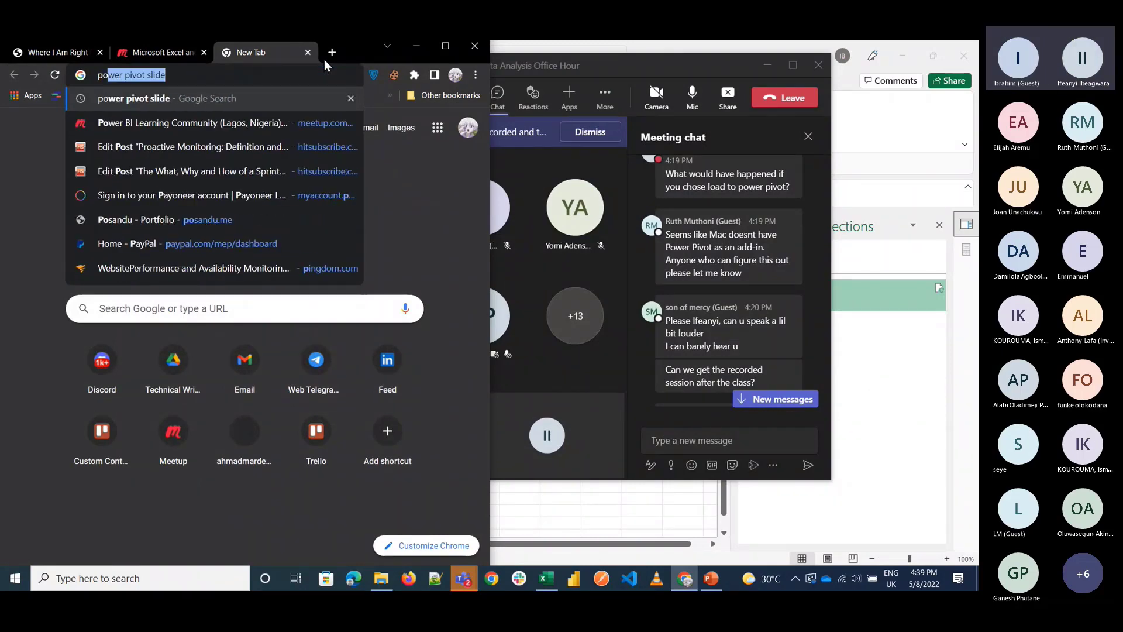
{"action": "type", "text": "wer pivot mac"}
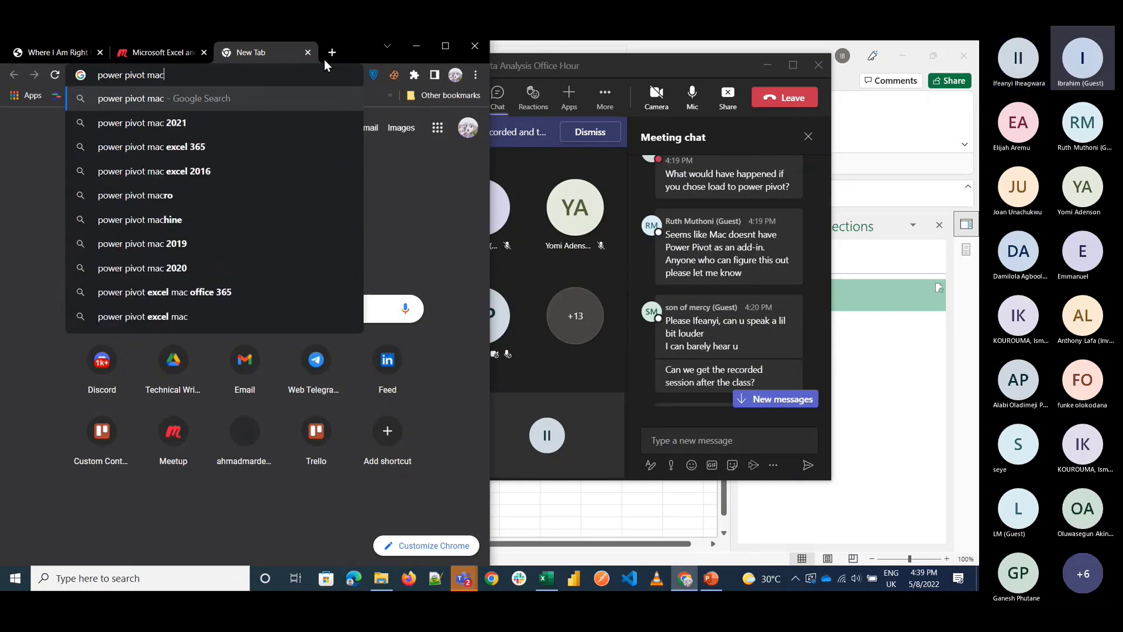
{"action": "key", "text": "Return"}
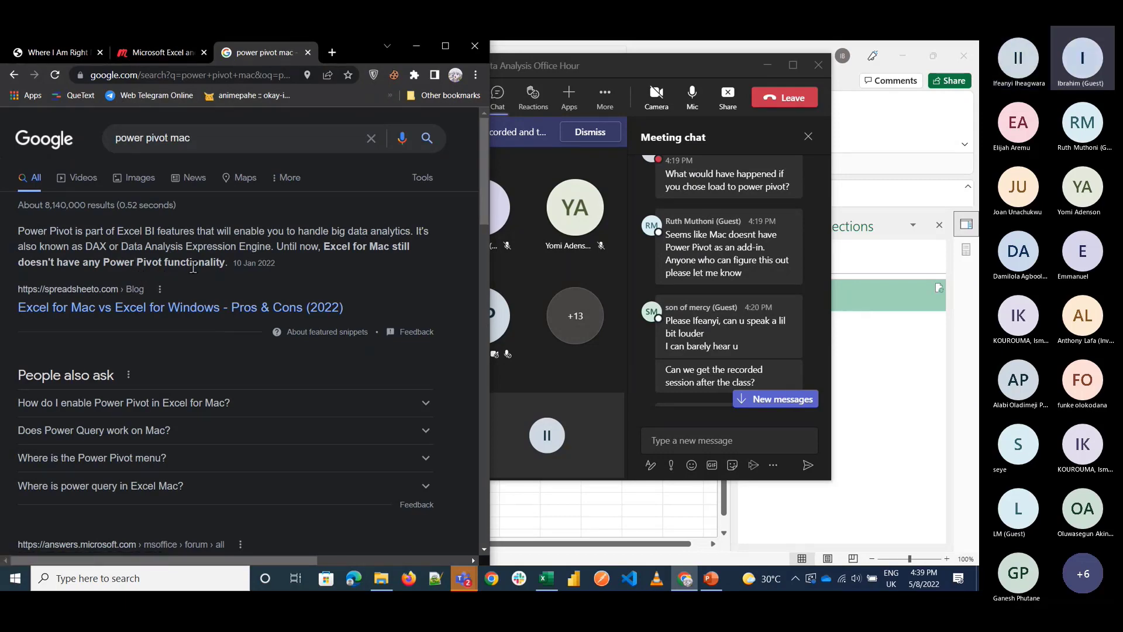
Step: Read the answer to "How do I enable Power Pivot in Excel for Mac?" in the search results and minimize the browser
{"action": "mouse_move", "coordinate": [686, 264]}
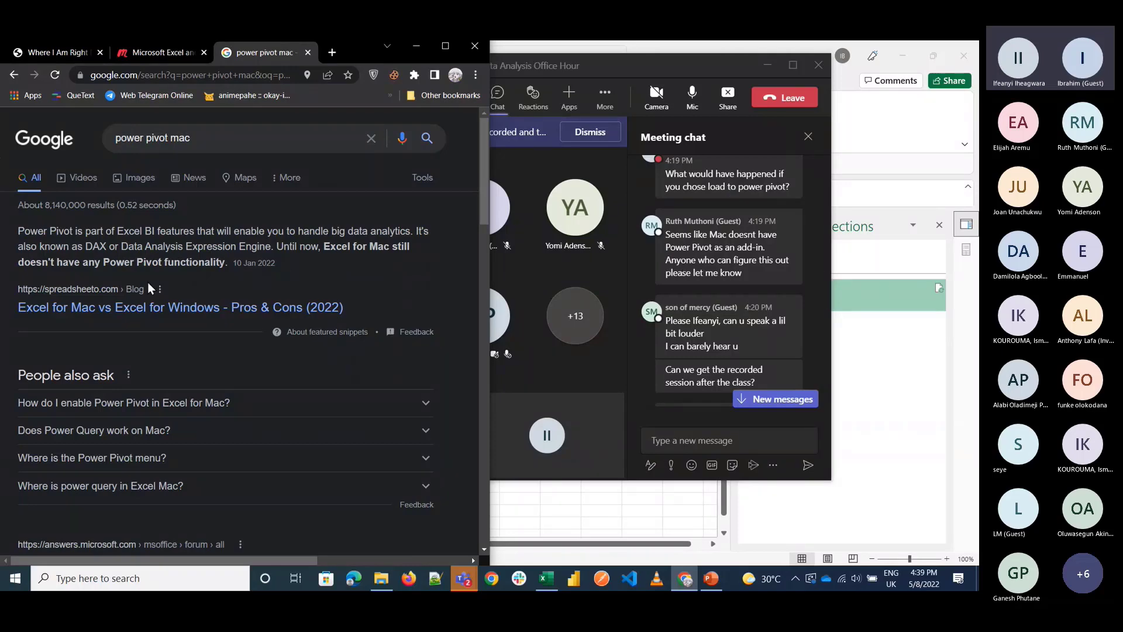
{"action": "left_click", "coordinate": [121, 404]}
{"action": "scroll", "coordinate": [122, 421], "scroll_direction": "down", "scroll_amount": 1}
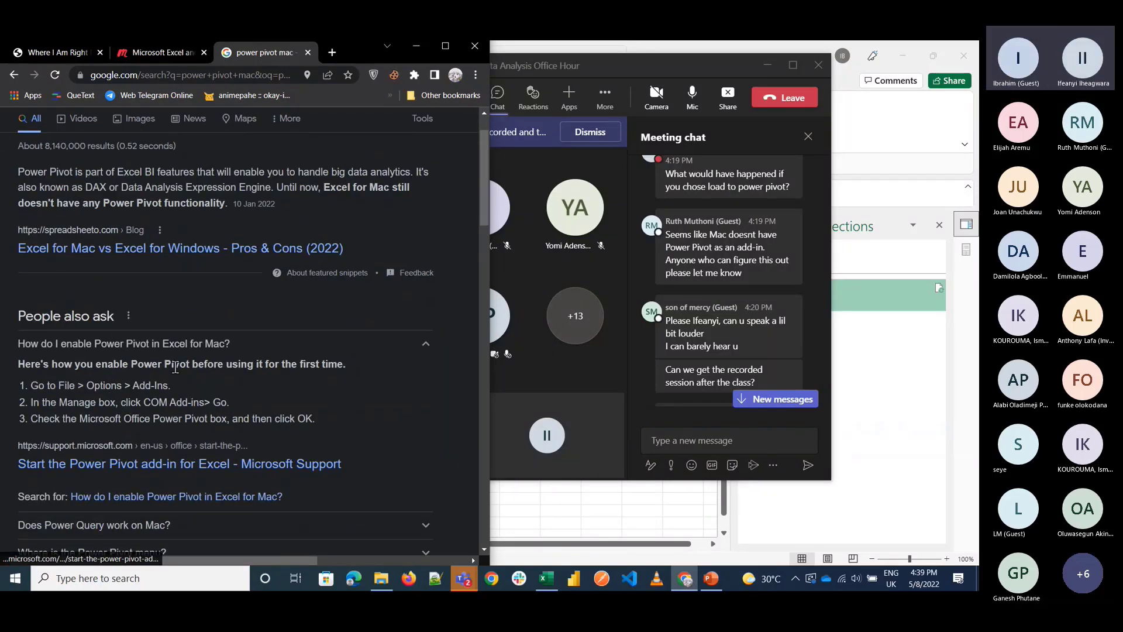
{"action": "scroll", "coordinate": [117, 444], "scroll_direction": "up", "scroll_amount": 1}
{"action": "scroll", "coordinate": [67, 366], "scroll_direction": "down", "scroll_amount": 1}
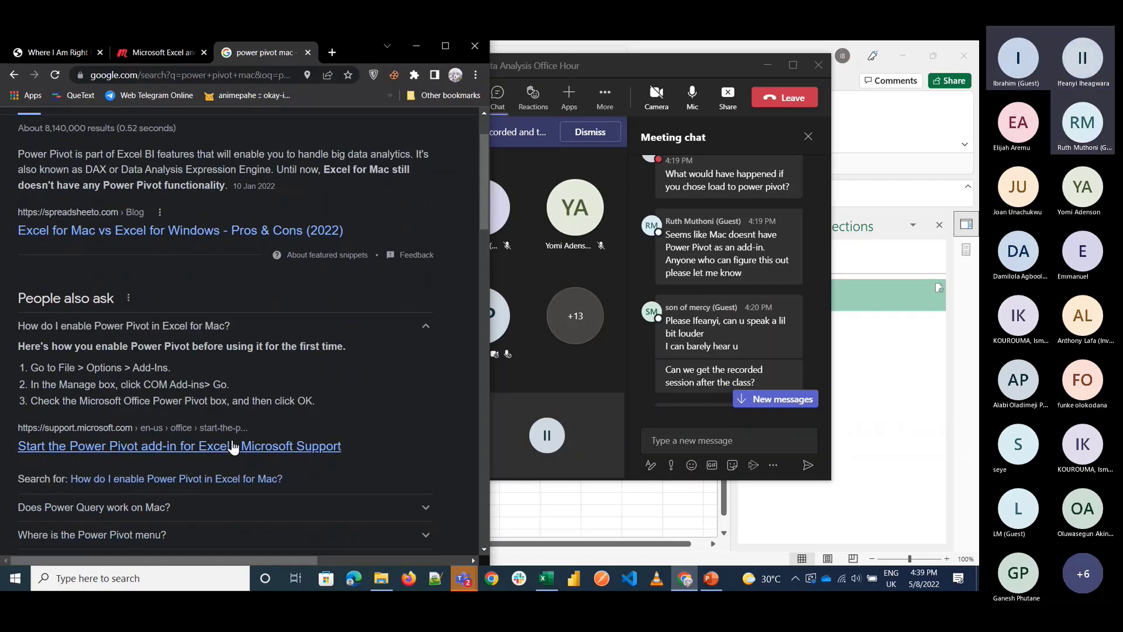
{"action": "scroll", "coordinate": [193, 408], "scroll_direction": "up", "scroll_amount": 1}
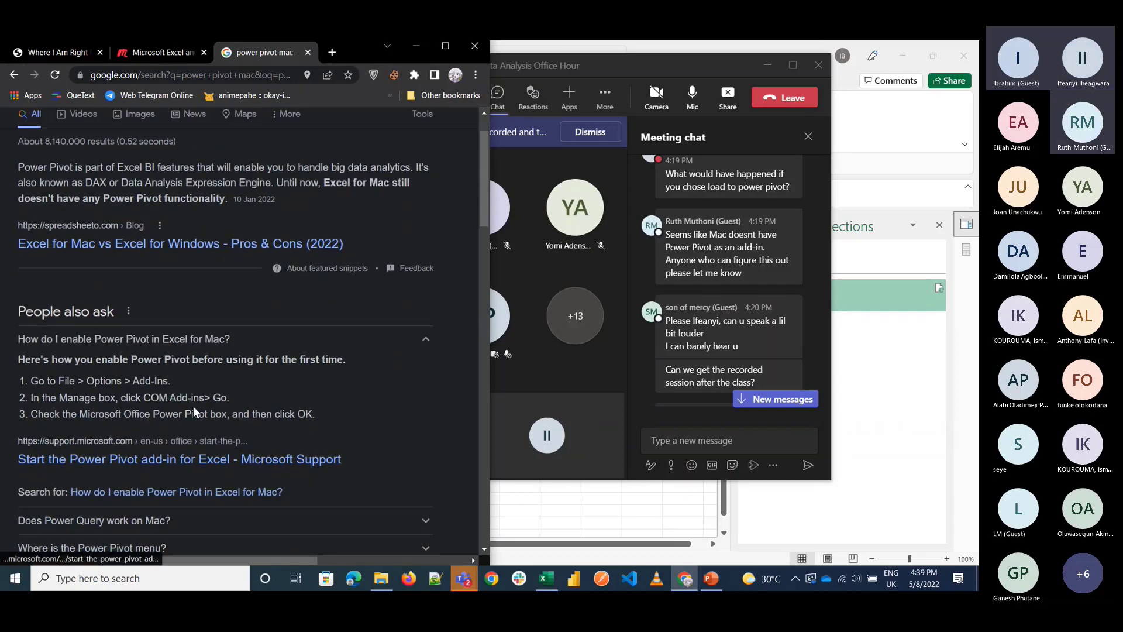
{"action": "left_click", "coordinate": [416, 46]}
Step: Review the meeting chat's earlier and newest questions, including the original message quoted in the reply about loading to Power Pivot
{"action": "scroll", "coordinate": [731, 262], "scroll_direction": "up", "scroll_amount": 1}
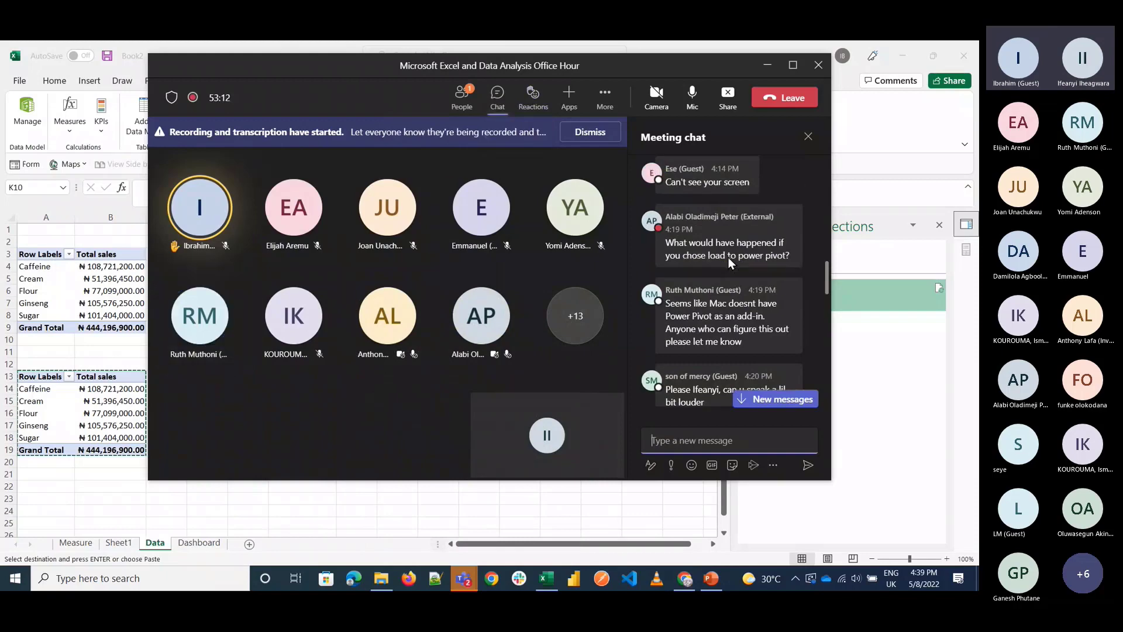
{"action": "scroll", "coordinate": [730, 263], "scroll_direction": "up", "scroll_amount": 1}
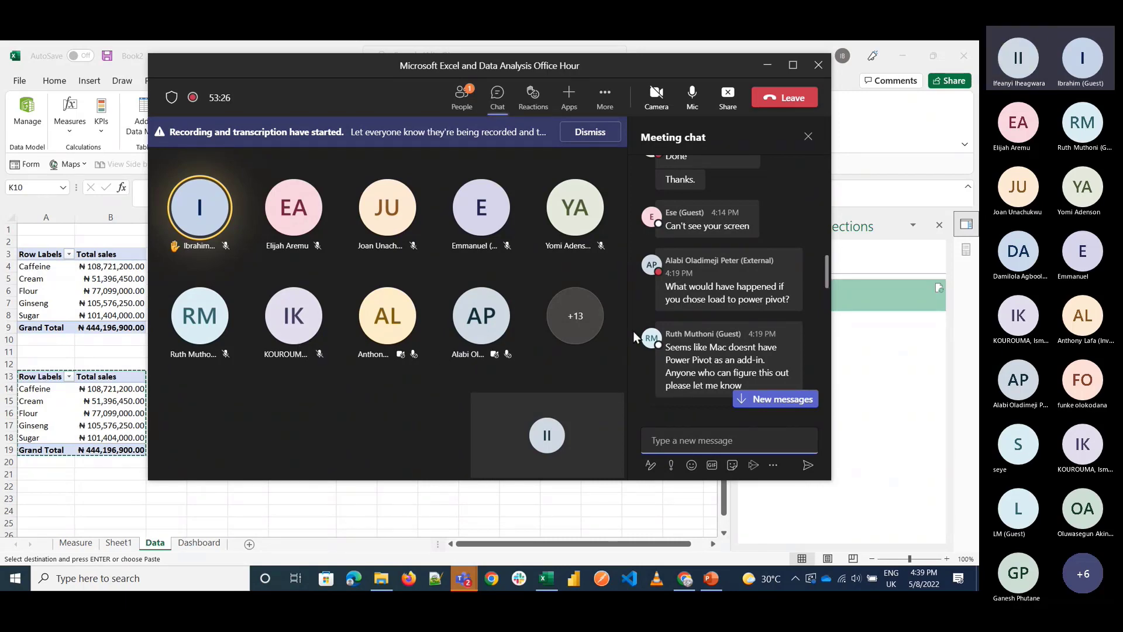
{"action": "scroll", "coordinate": [711, 298], "scroll_direction": "up", "scroll_amount": 3}
{"action": "scroll", "coordinate": [711, 297], "scroll_direction": "down", "scroll_amount": 5}
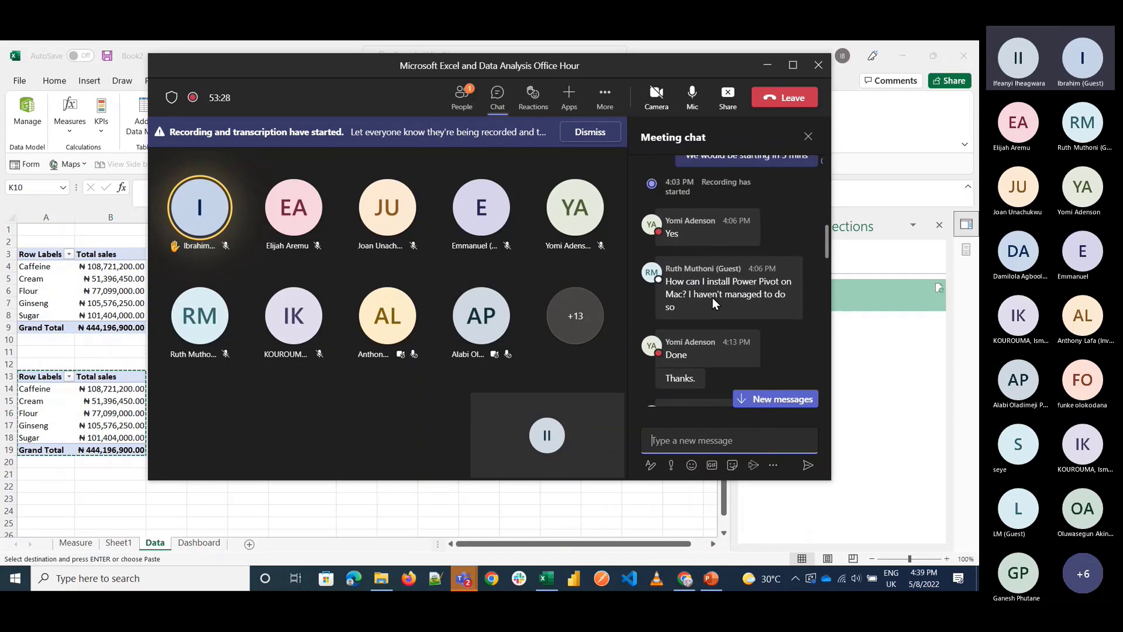
{"action": "scroll", "coordinate": [693, 283], "scroll_direction": "down", "scroll_amount": 6}
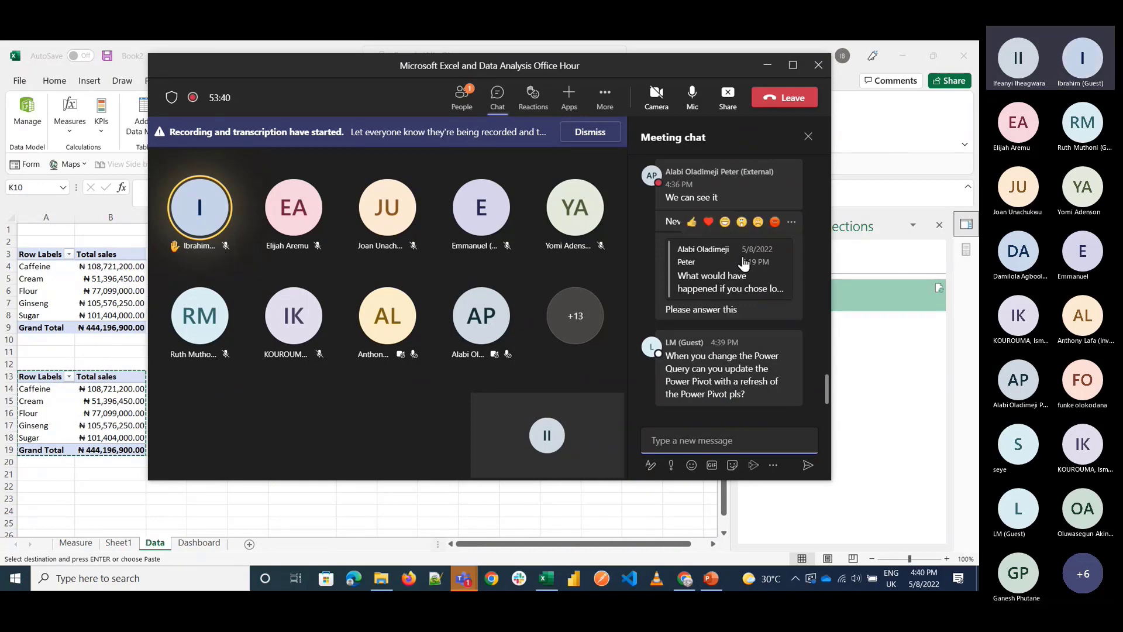
{"action": "left_click", "coordinate": [740, 304]}
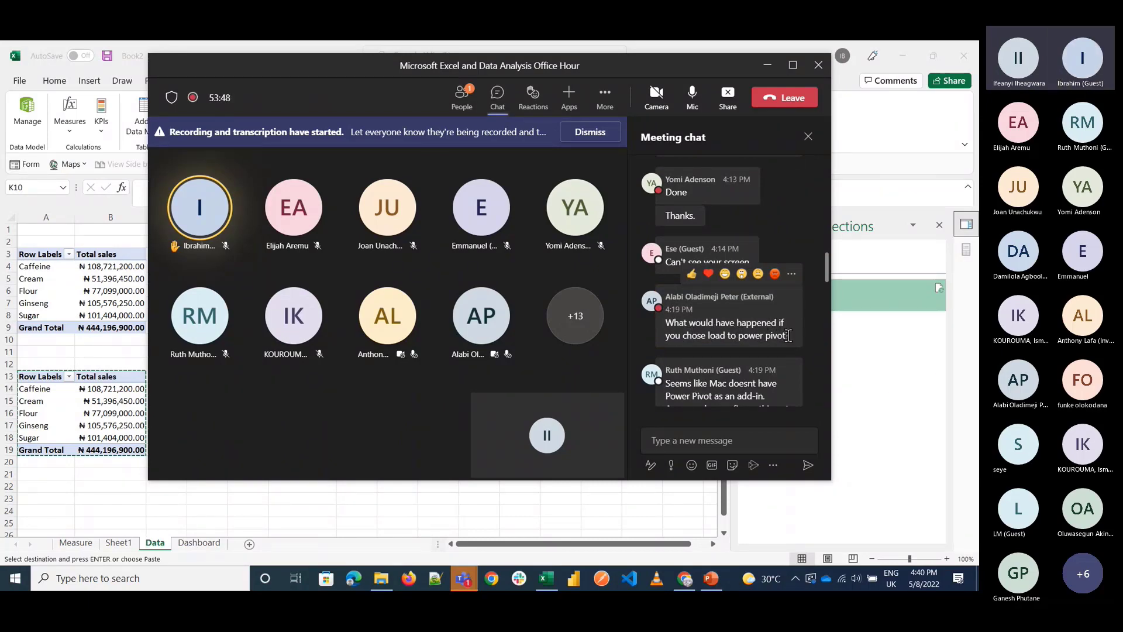
{"action": "scroll", "coordinate": [709, 324], "scroll_direction": "down", "scroll_amount": 10}
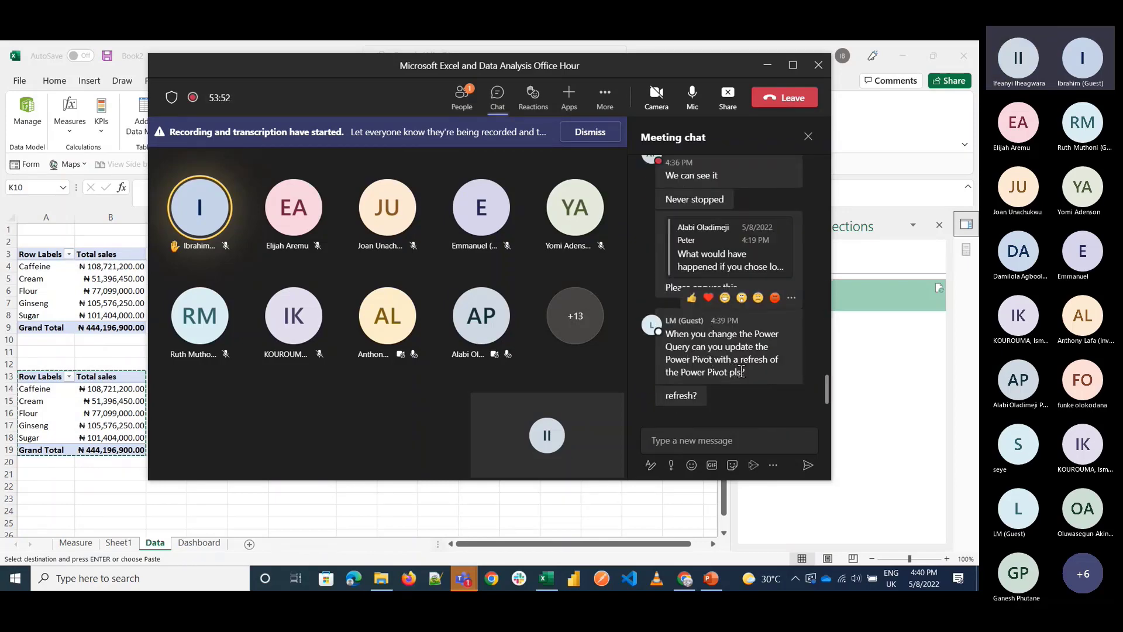
Step: Make the guest who asked about refreshing Power Pivot a presenter in the meeting, and return to the meeting chat
{"action": "left_click", "coordinate": [477, 109]}
{"action": "scroll", "coordinate": [686, 318], "scroll_direction": "down", "scroll_amount": 5}
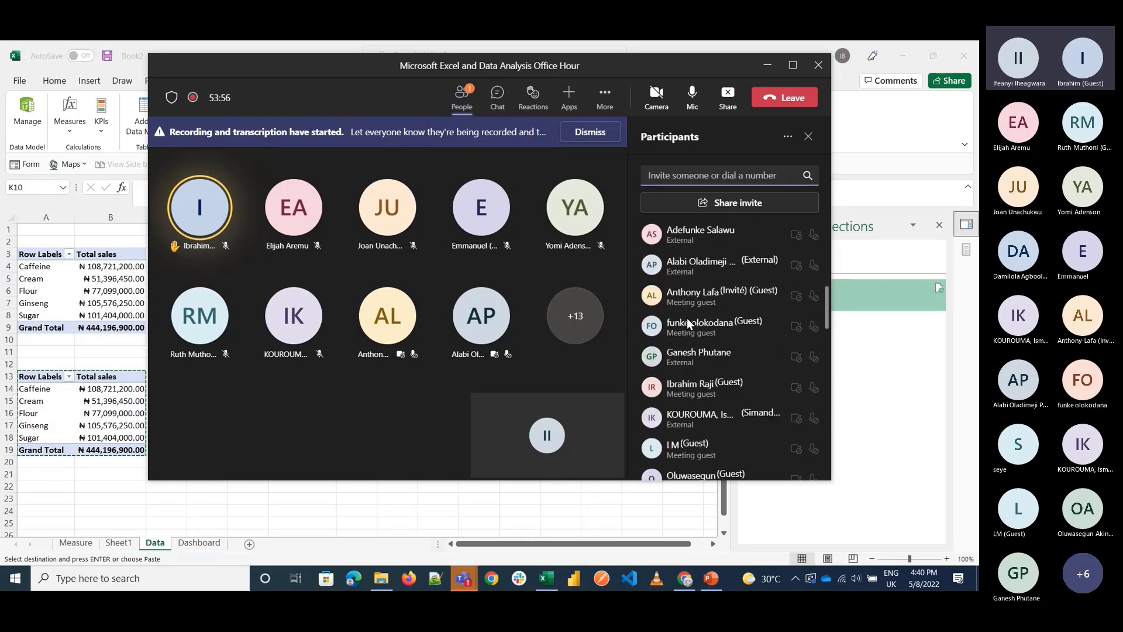
{"action": "scroll", "coordinate": [687, 317], "scroll_direction": "down", "scroll_amount": 3}
{"action": "left_click", "coordinate": [808, 358]}
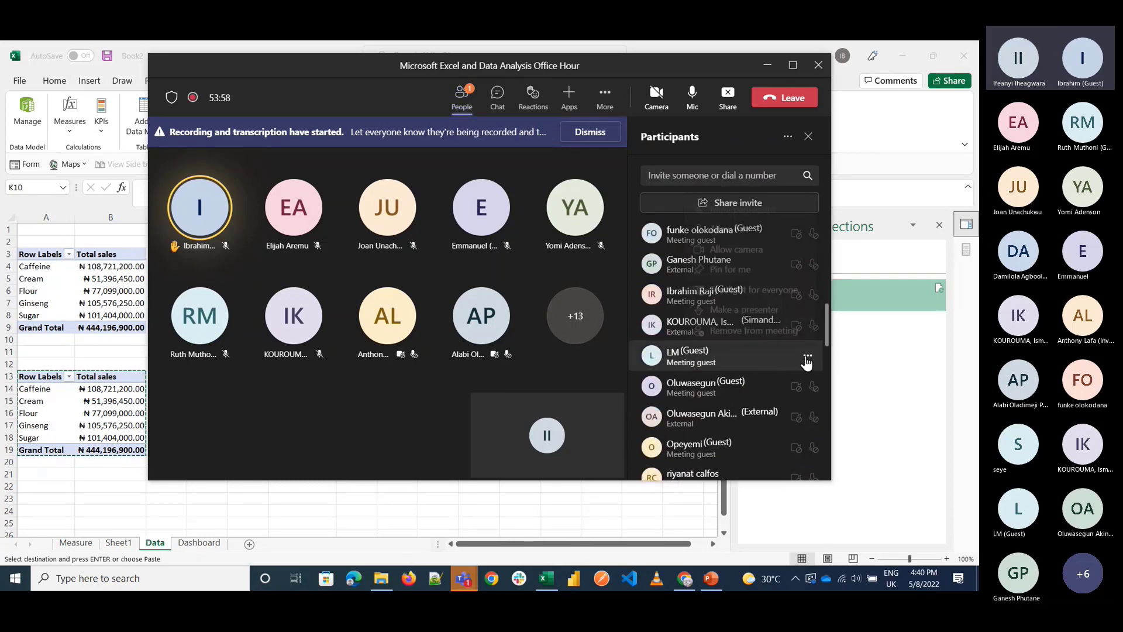
{"action": "left_click", "coordinate": [713, 310]}
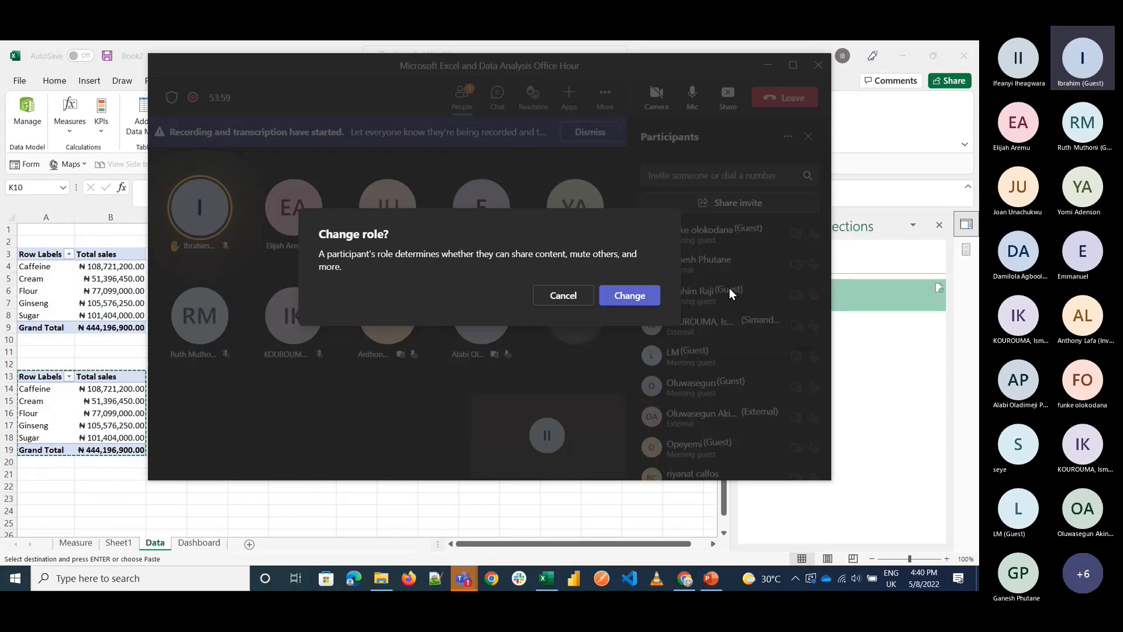
{"action": "left_click", "coordinate": [629, 295]}
{"action": "scroll", "coordinate": [746, 356], "scroll_direction": "up", "scroll_amount": 10}
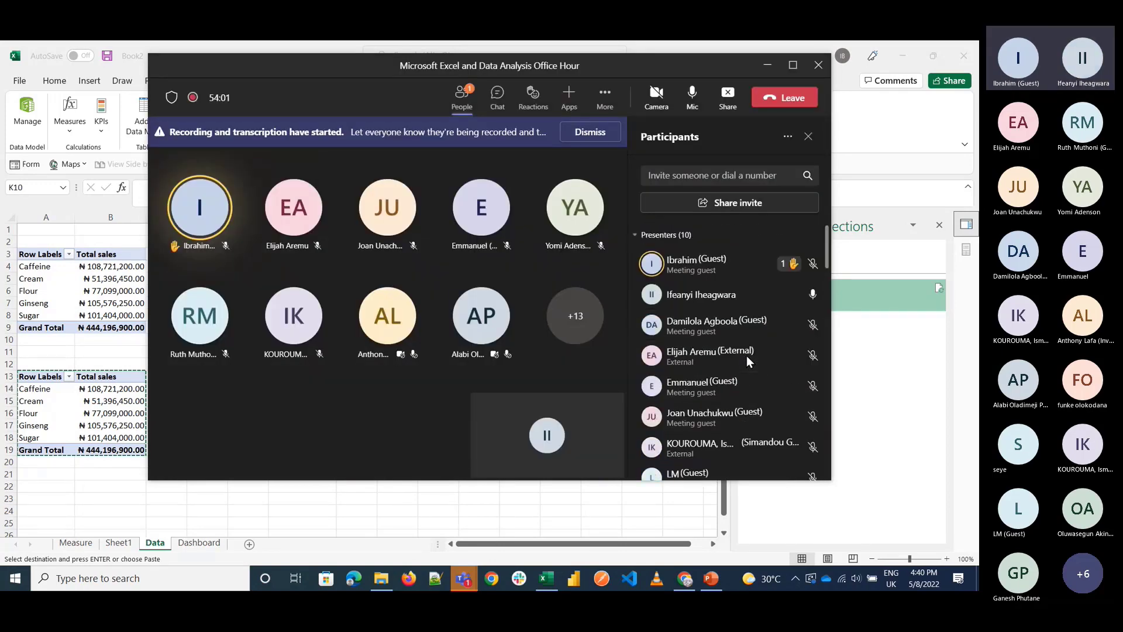
{"action": "left_click", "coordinate": [537, 121]}
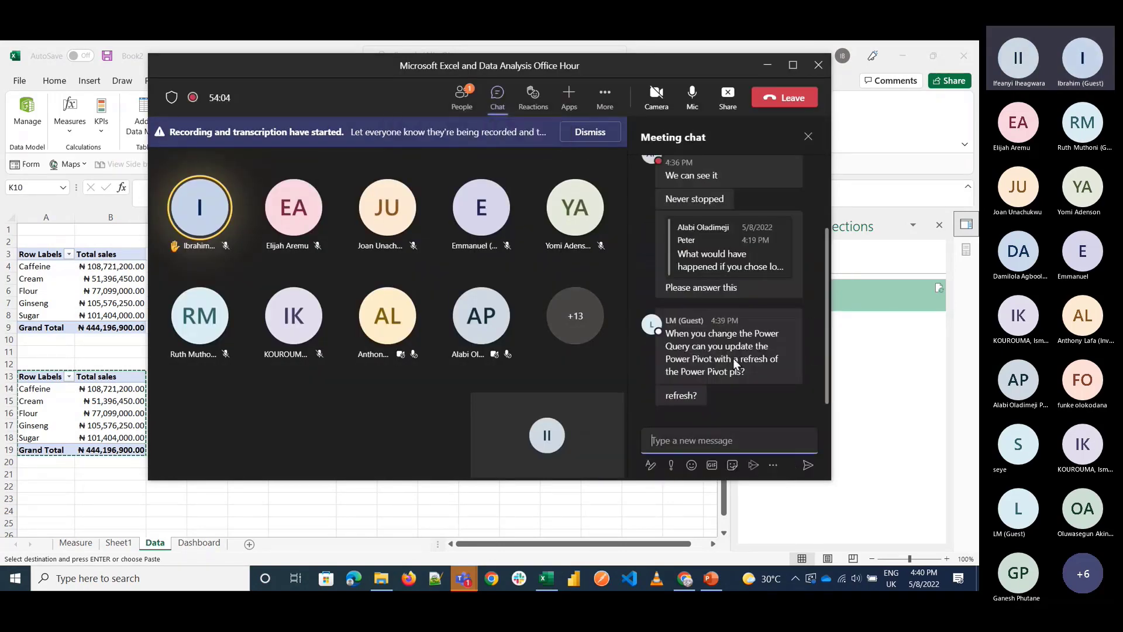
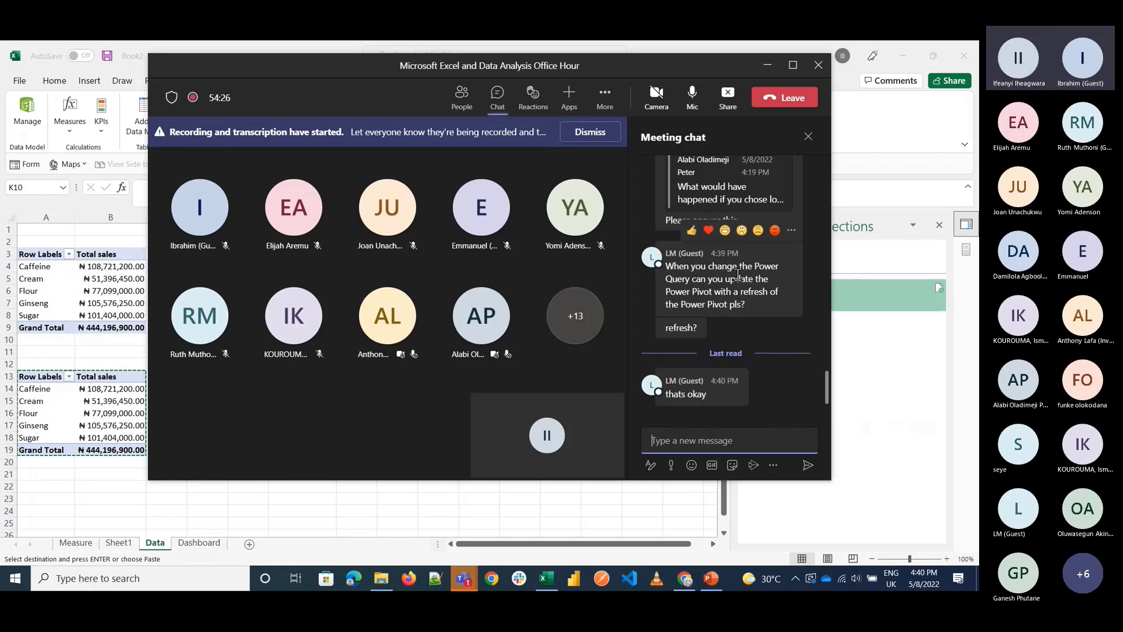
Step: Switch to Excel and look at the Orders table in the Power Pivot data model, then minimize the Power Pivot window
{"action": "key", "text": "alt+Tab"}
{"action": "mouse_move", "coordinate": [802, 302]}
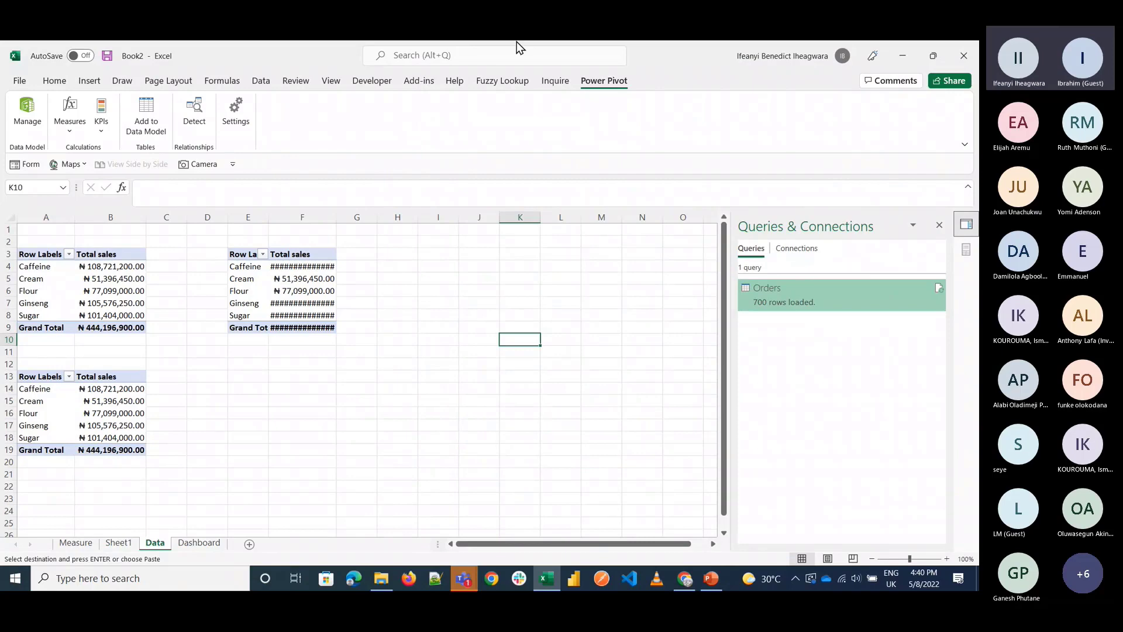
{"action": "left_click", "coordinate": [28, 114]}
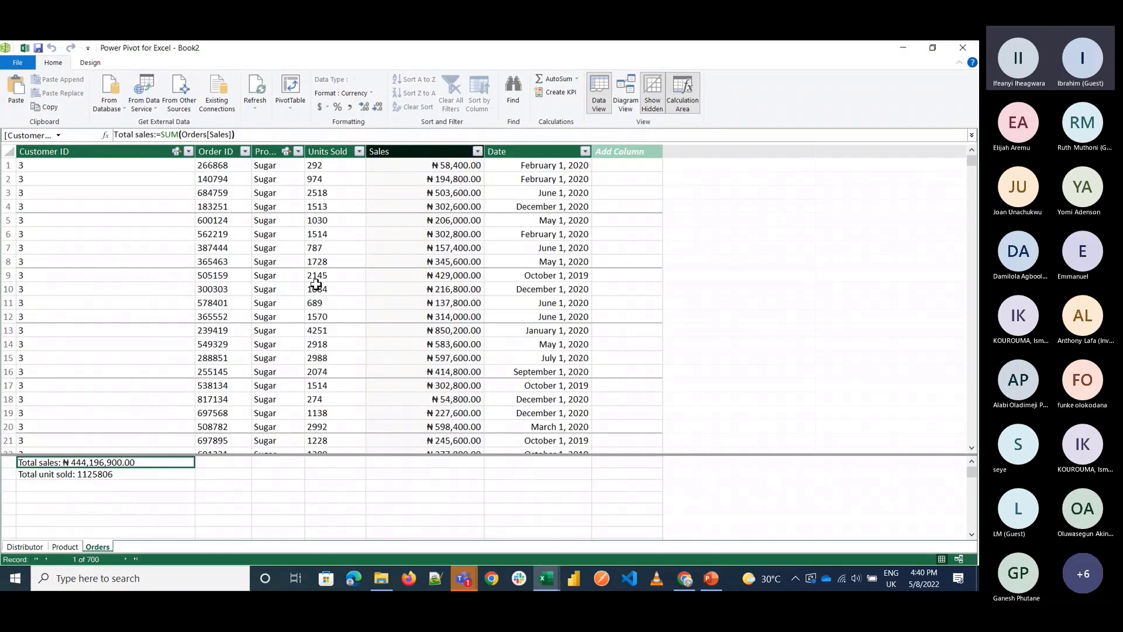
{"action": "left_click", "coordinate": [903, 49]}
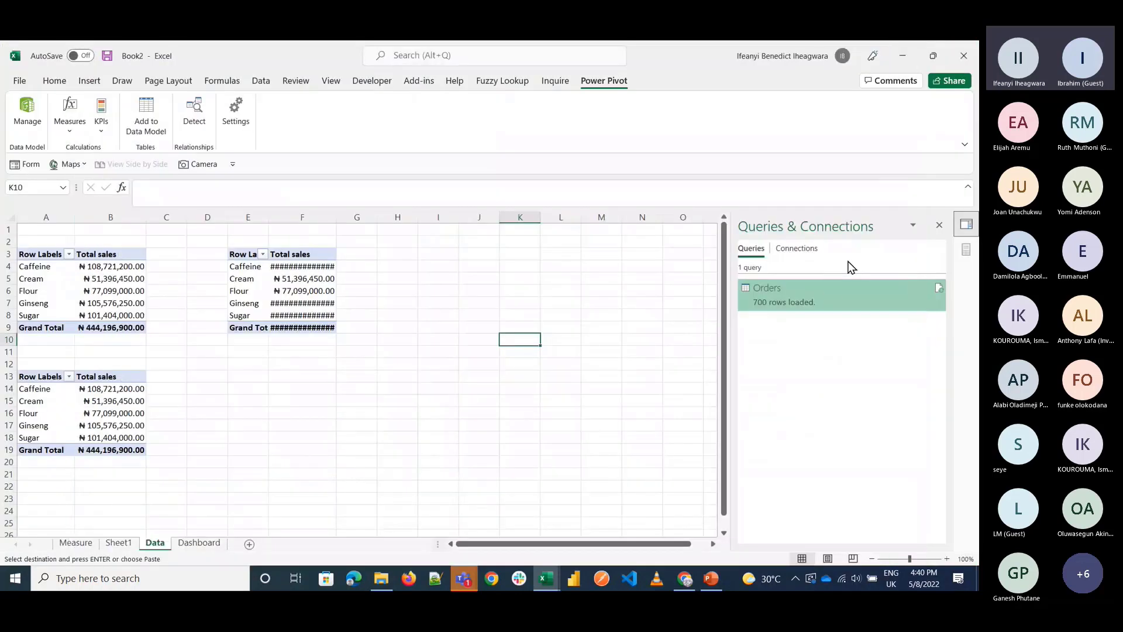
{"action": "right_click", "coordinate": [825, 292]}
{"action": "left_click", "coordinate": [559, 328]}
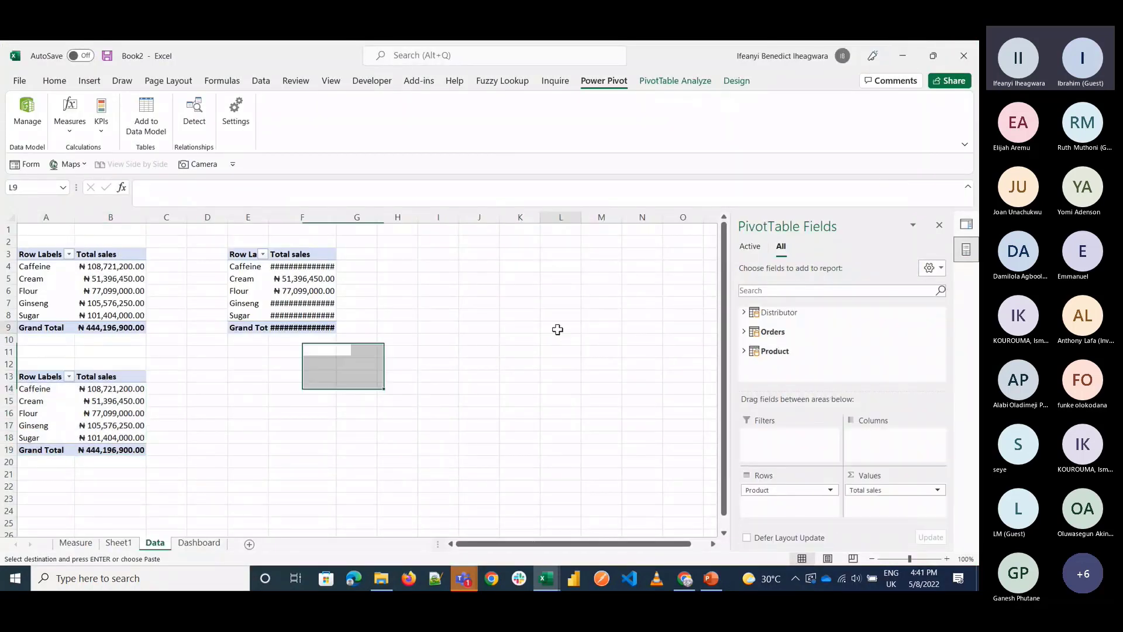
{"action": "right_click", "coordinate": [811, 297]}
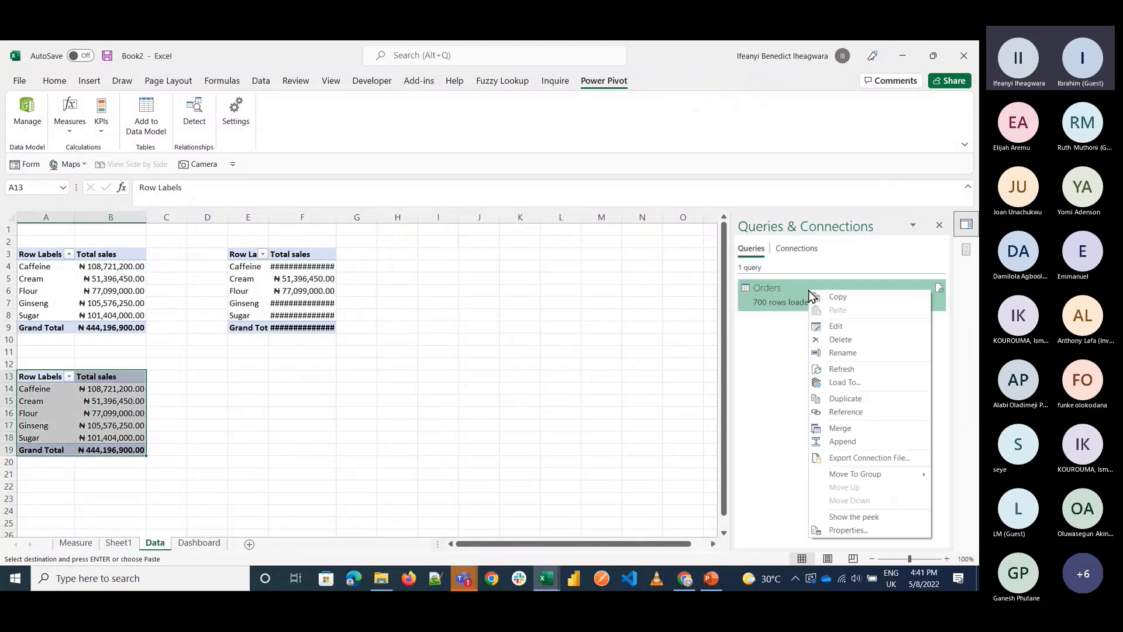
{"action": "left_click", "coordinate": [601, 290]}
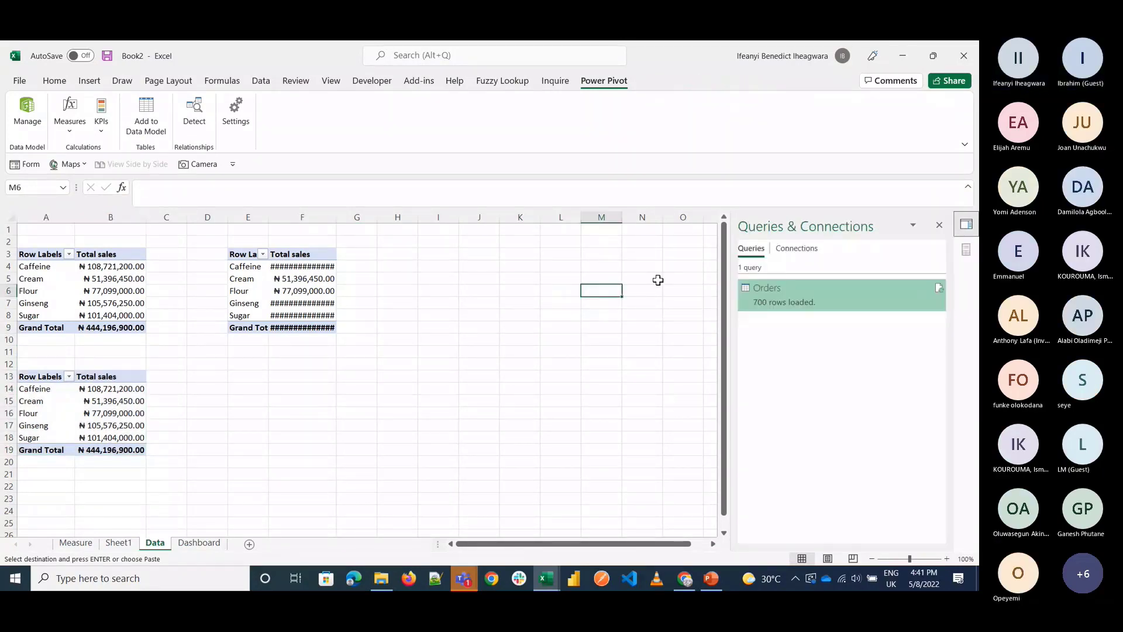
Step: Open the Orders query in the Power Query Editor and duplicate the Product column
{"action": "double_click", "coordinate": [779, 293]}
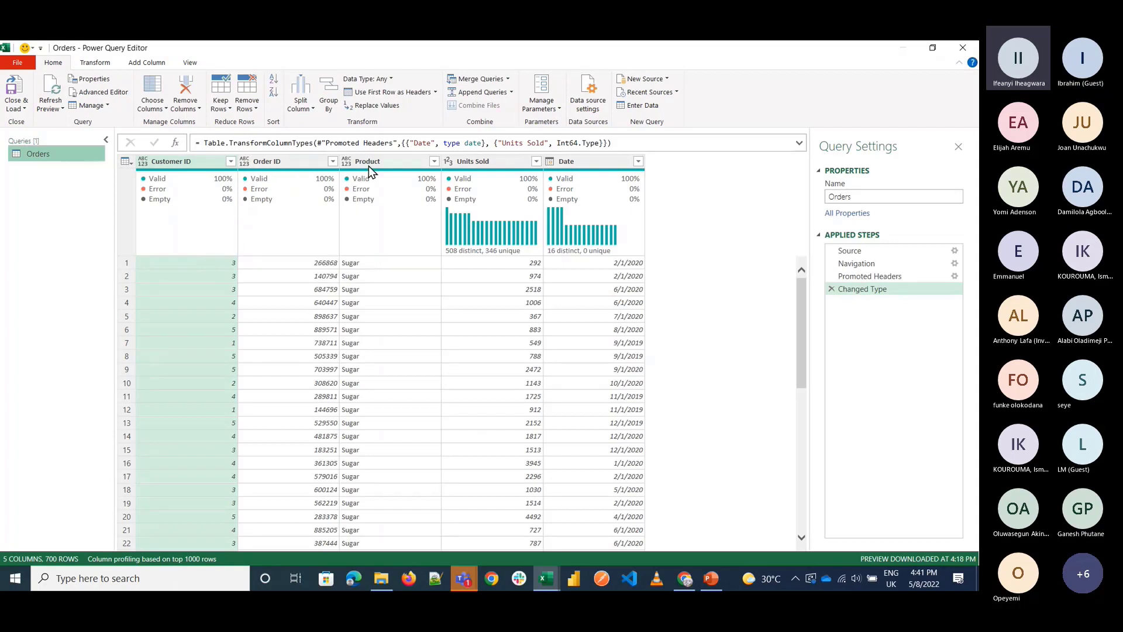
{"action": "left_click", "coordinate": [369, 166]}
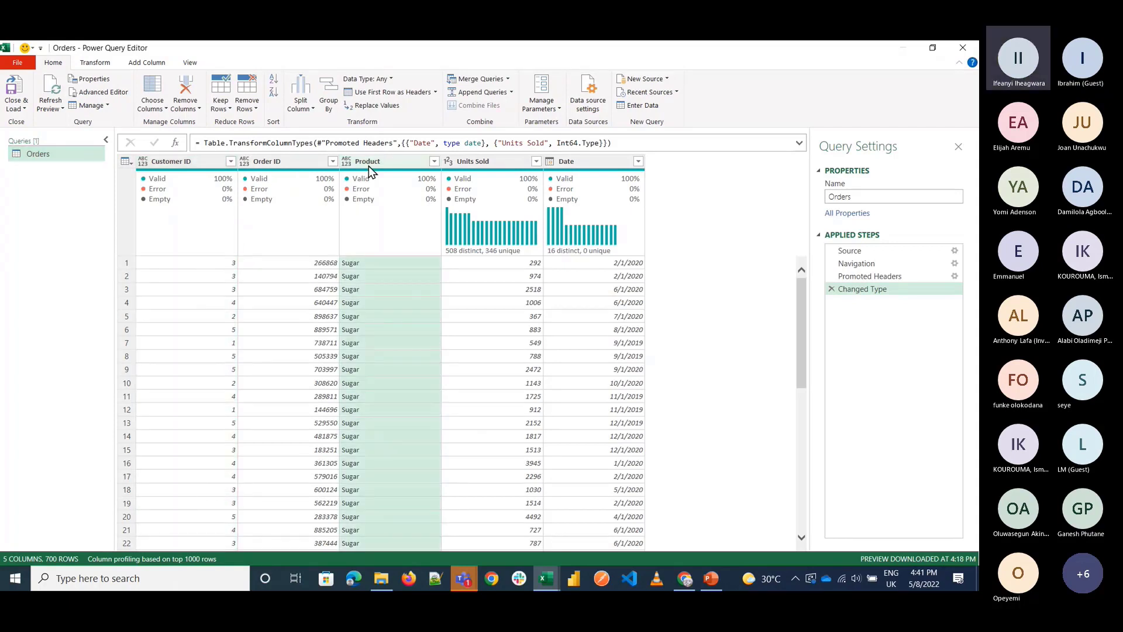
{"action": "right_click", "coordinate": [369, 166]}
{"action": "left_click", "coordinate": [454, 215]}
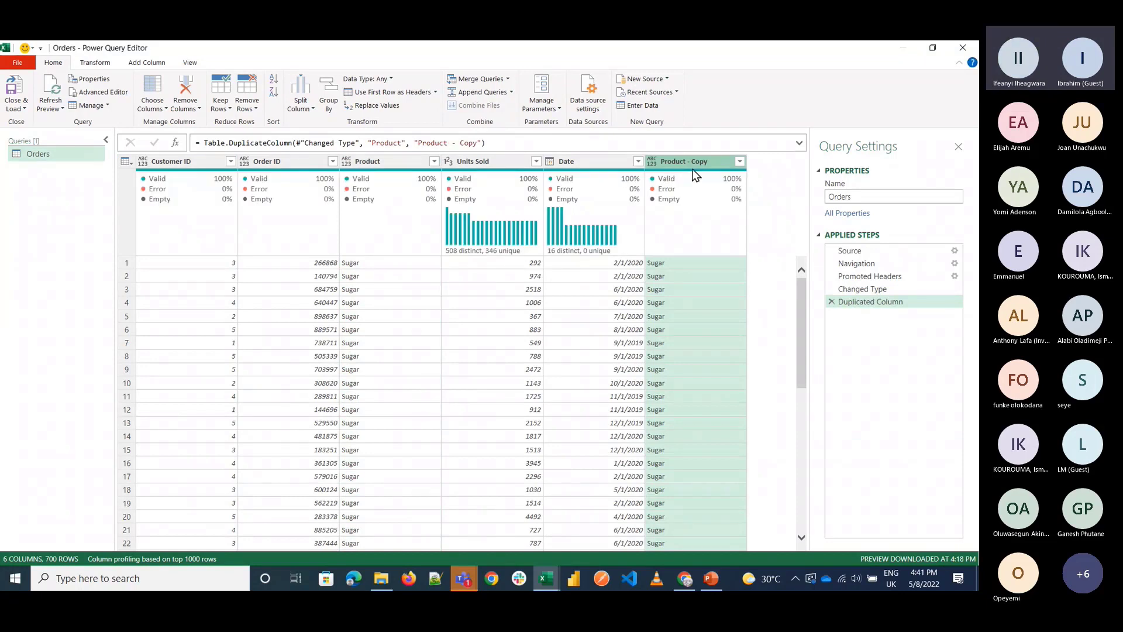
Step: Replace the value Sugar with Sweet in the duplicated Product column
{"action": "right_click", "coordinate": [696, 169]}
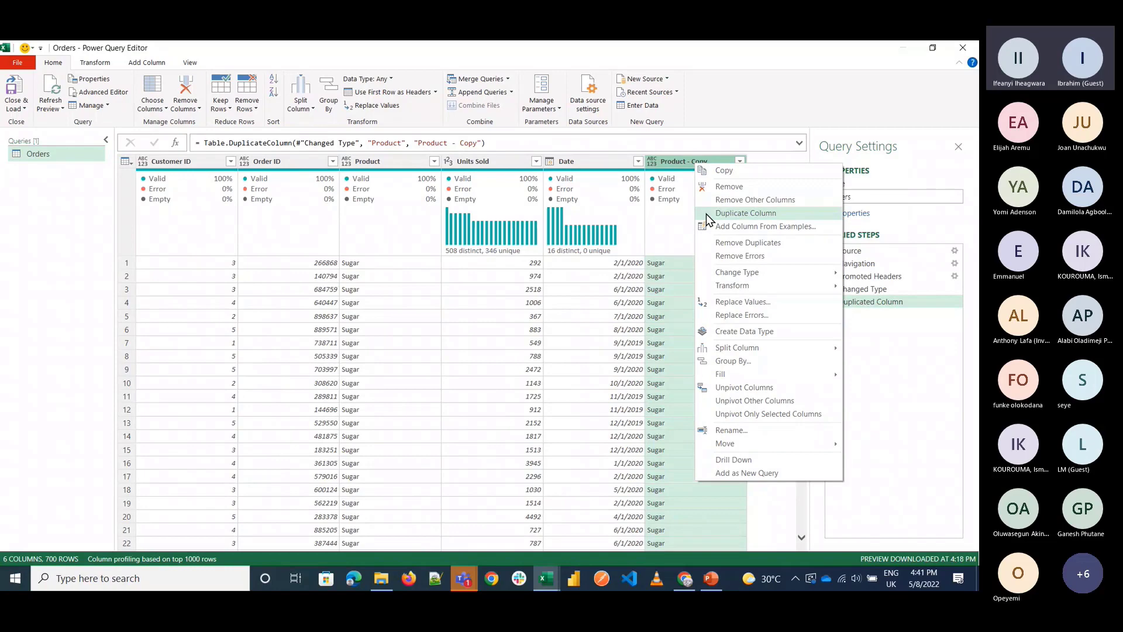
{"action": "left_click", "coordinate": [743, 302]}
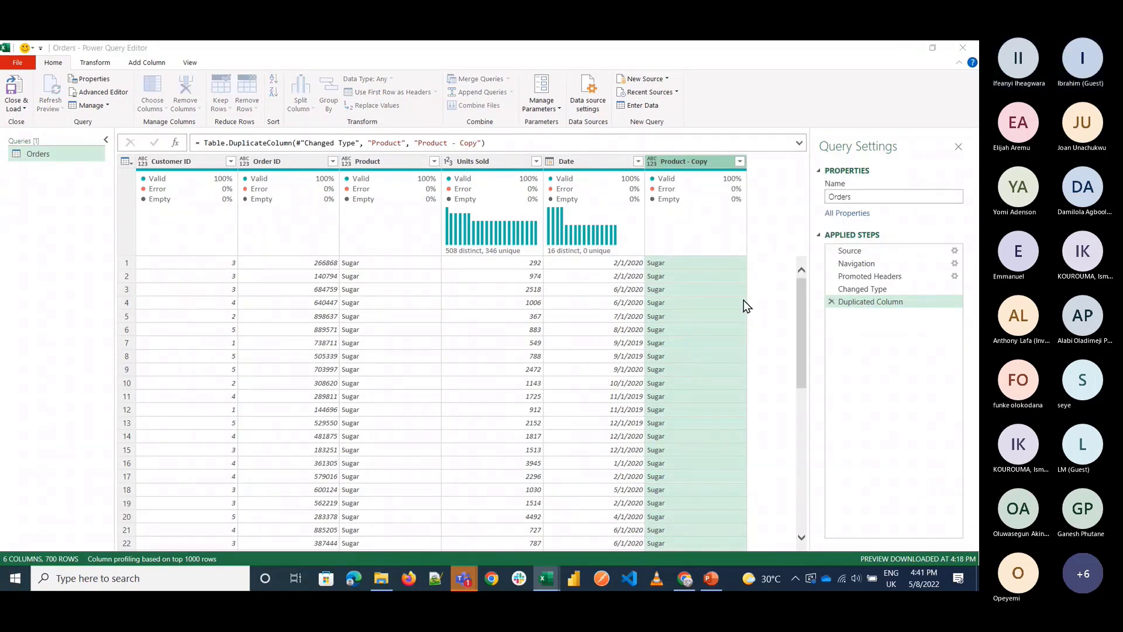
{"action": "type", "text": "Sug"}
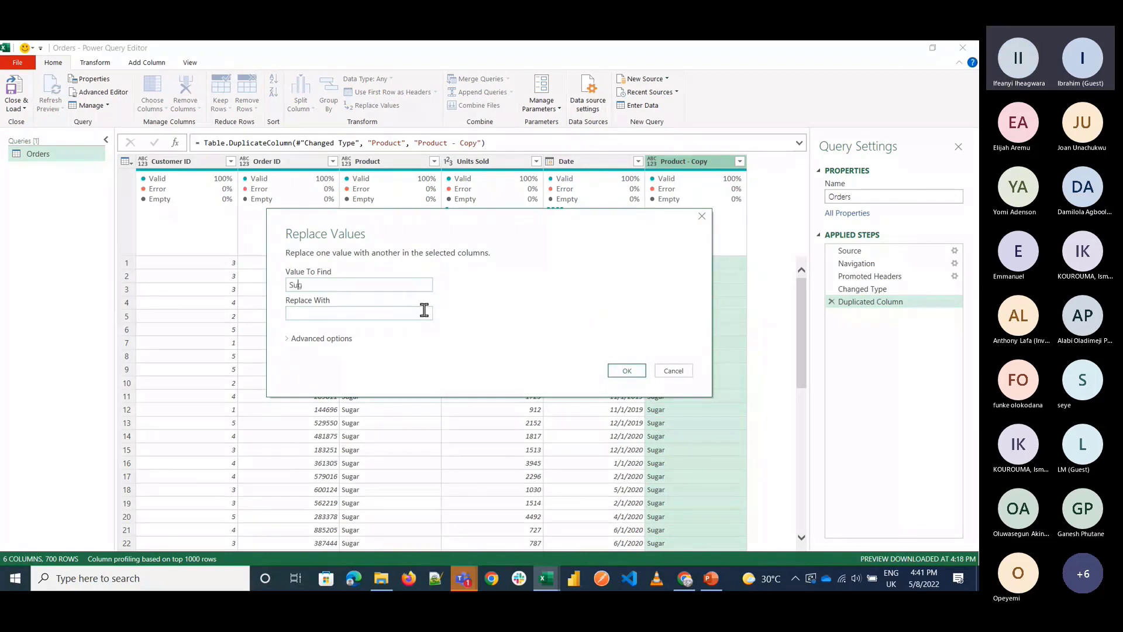
{"action": "type", "text": "ar"}
{"action": "left_click", "coordinate": [424, 311]}
{"action": "type", "text": "Sweet"}
{"action": "left_click", "coordinate": [620, 371]}
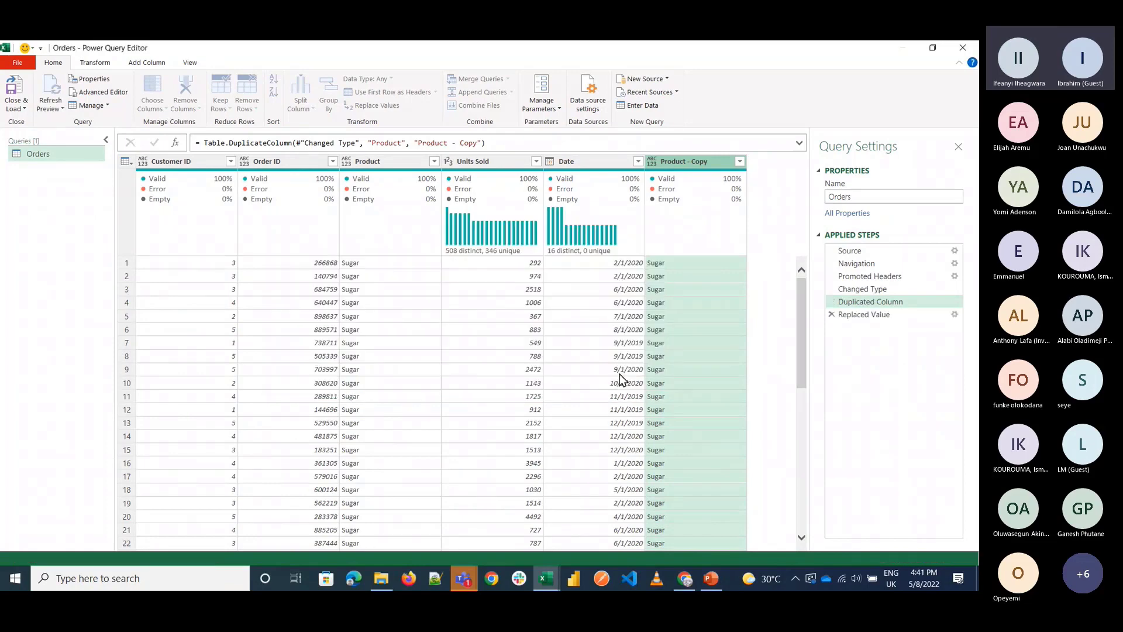
Step: Rename the duplicated column "Fake. Delete later" and load the changed Orders query back into the workbook
{"action": "double_click", "coordinate": [705, 166]}
{"action": "type", "text": "Fa"}
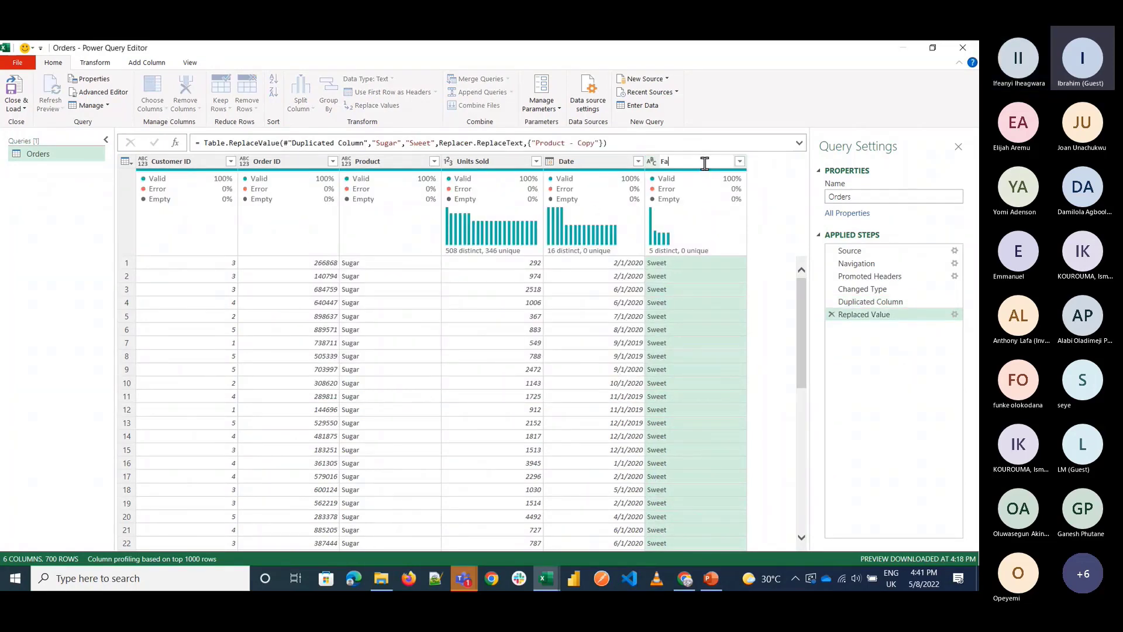
{"action": "type", "text": "ke. "}
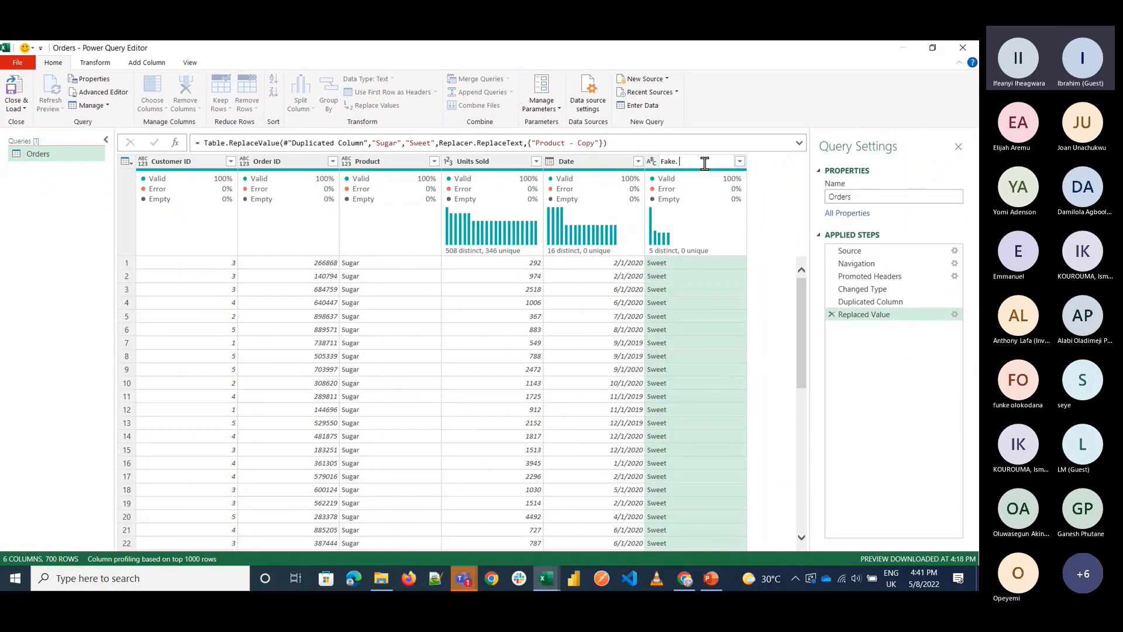
{"action": "type", "text": "Delete later"}
{"action": "key", "text": "Return"}
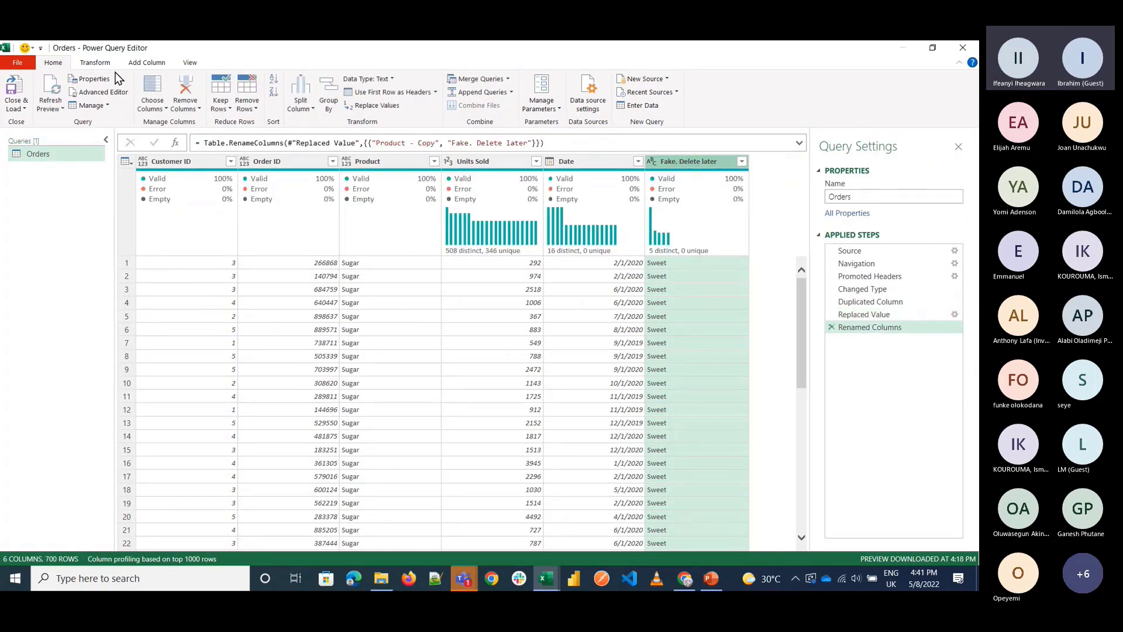
{"action": "left_click", "coordinate": [25, 109]}
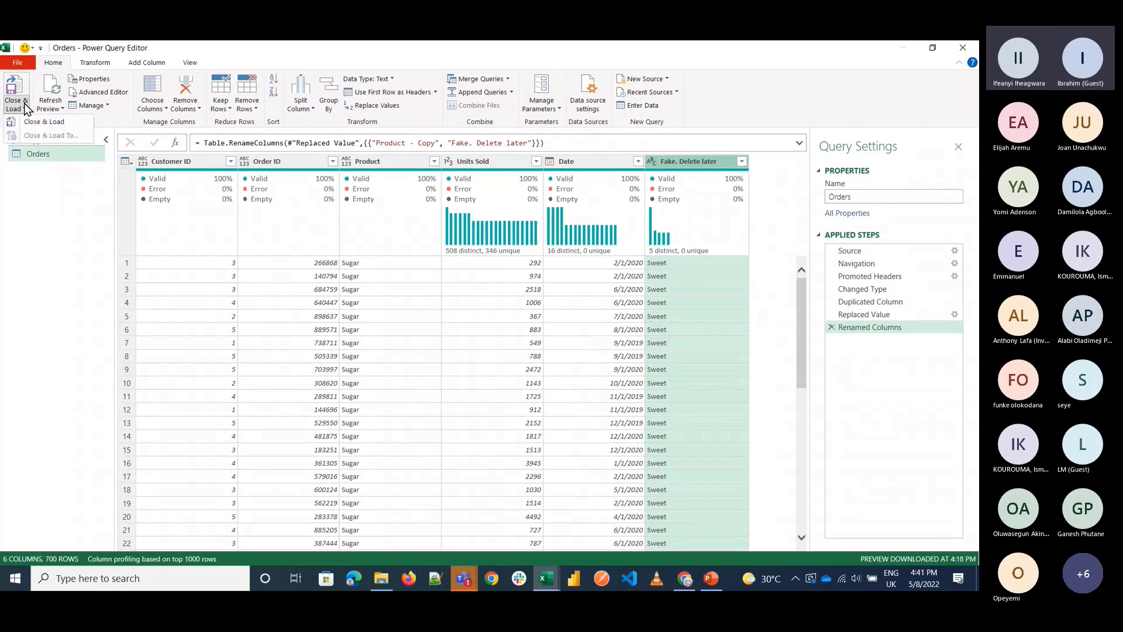
{"action": "left_click", "coordinate": [49, 124]}
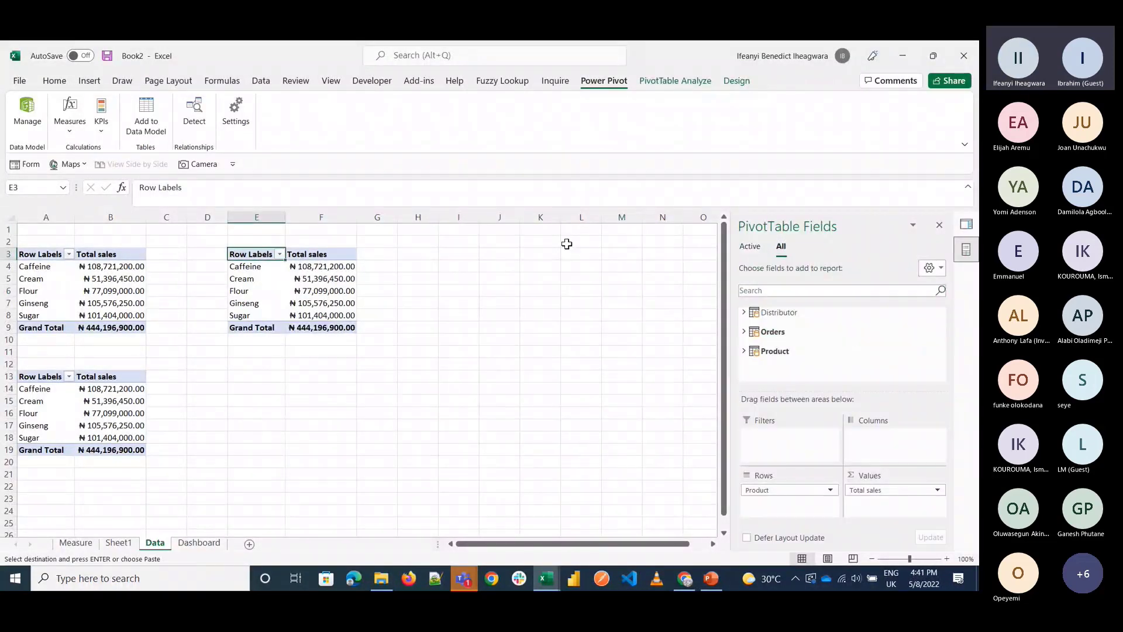
Step: Check the Power Pivot Orders table for the "Fake. Delete later" column, and minimize the Power Pivot window
{"action": "left_click", "coordinate": [30, 114]}
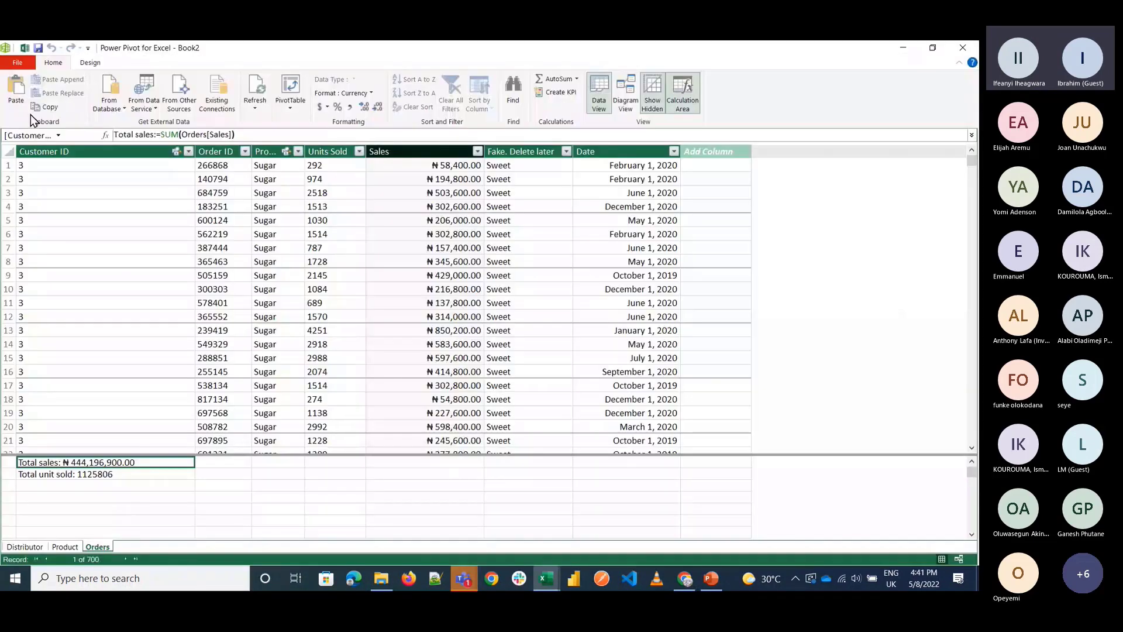
{"action": "left_click", "coordinate": [538, 151]}
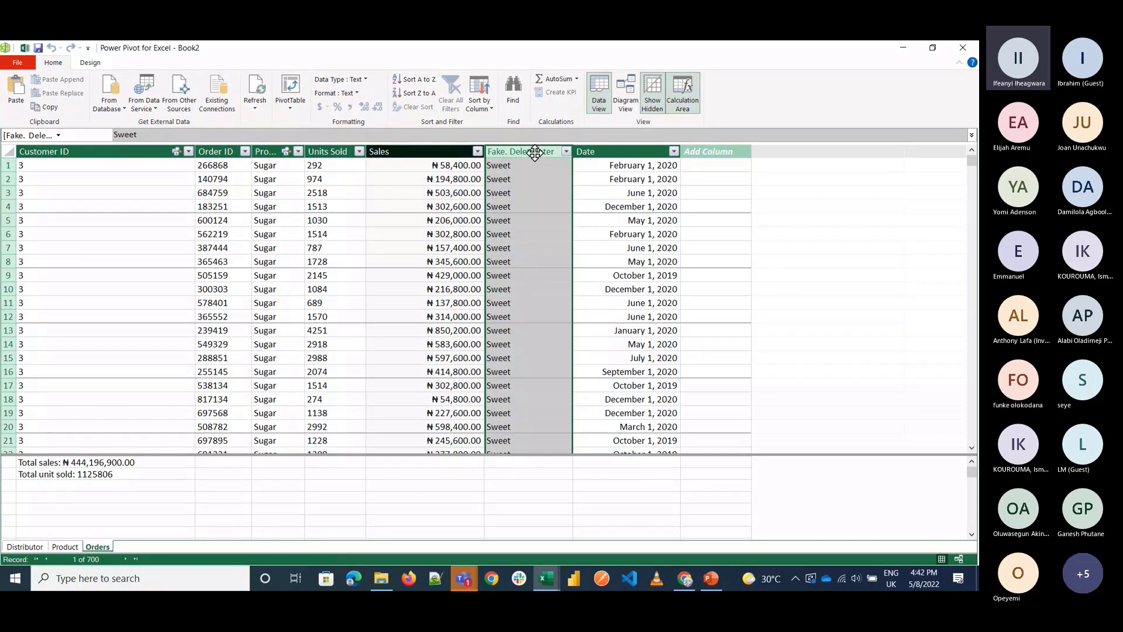
{"action": "left_click", "coordinate": [903, 52]}
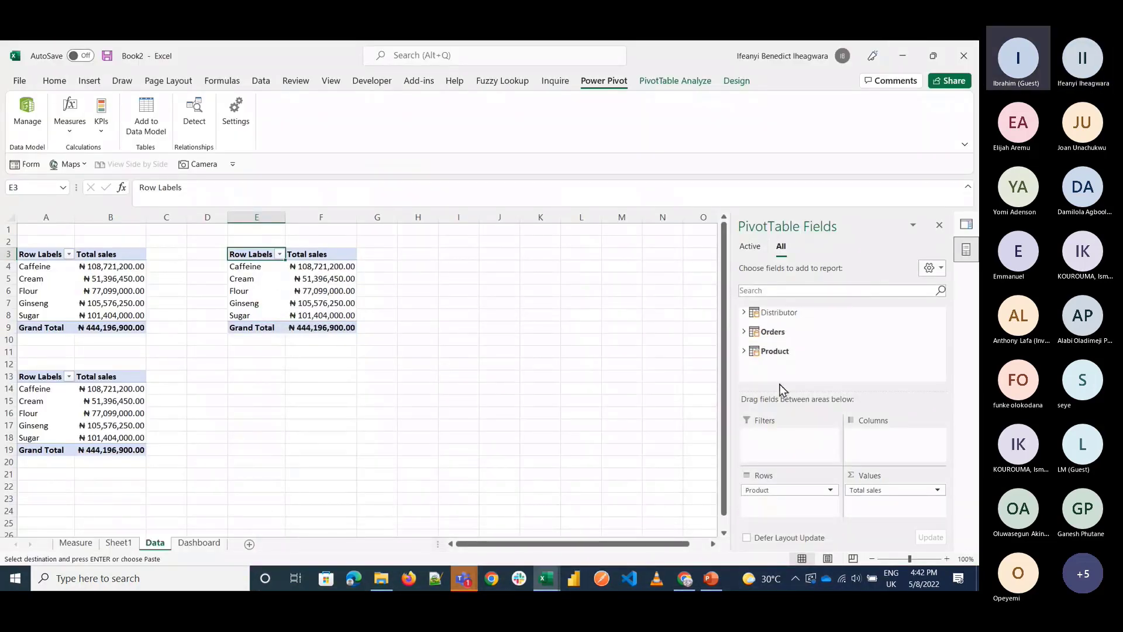
Step: Switch to the Teams meeting, review the chat back to the question about loading to Power Pivot, and return to Excel
{"action": "mouse_move", "coordinate": [464, 578]}
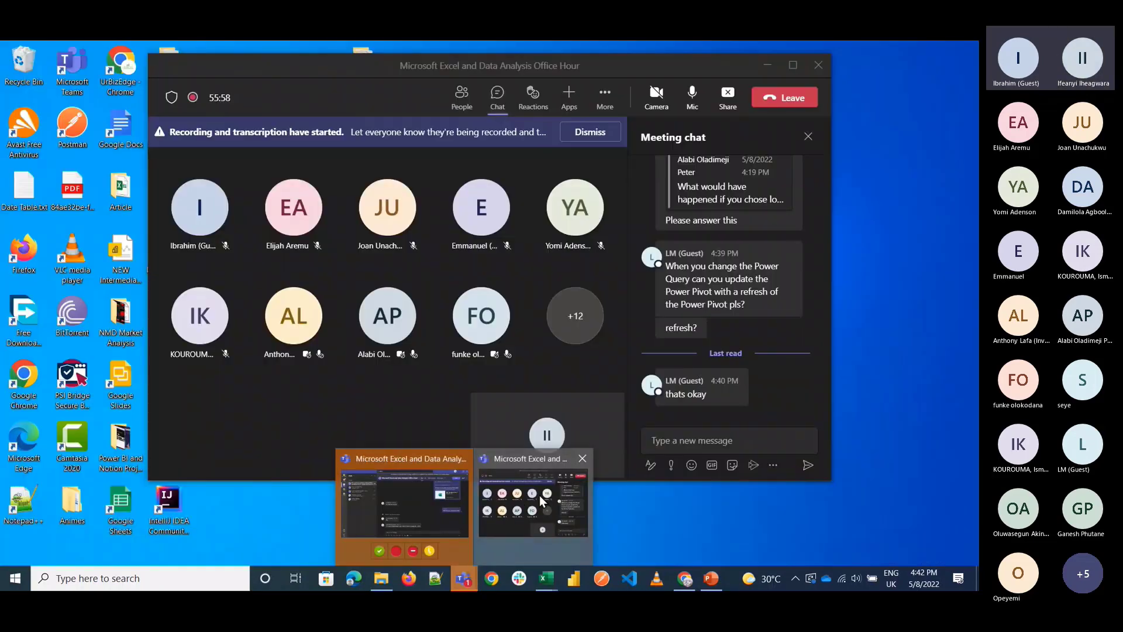
{"action": "left_click", "coordinate": [541, 501]}
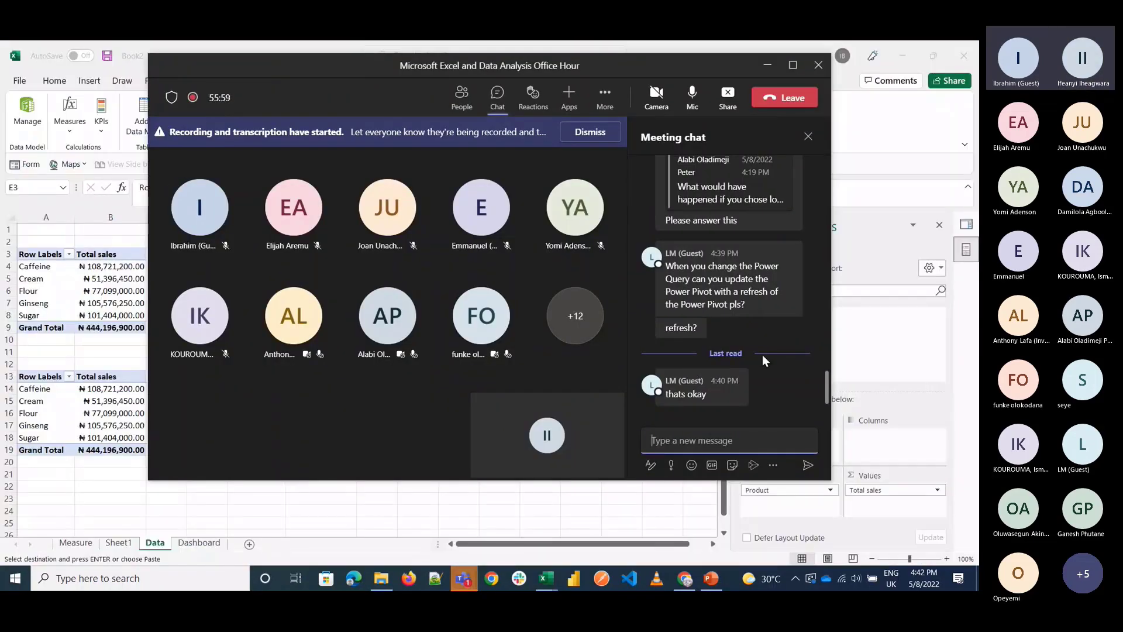
{"action": "scroll", "coordinate": [763, 355], "scroll_direction": "up", "scroll_amount": 2}
{"action": "scroll", "coordinate": [763, 355], "scroll_direction": "up", "scroll_amount": 5}
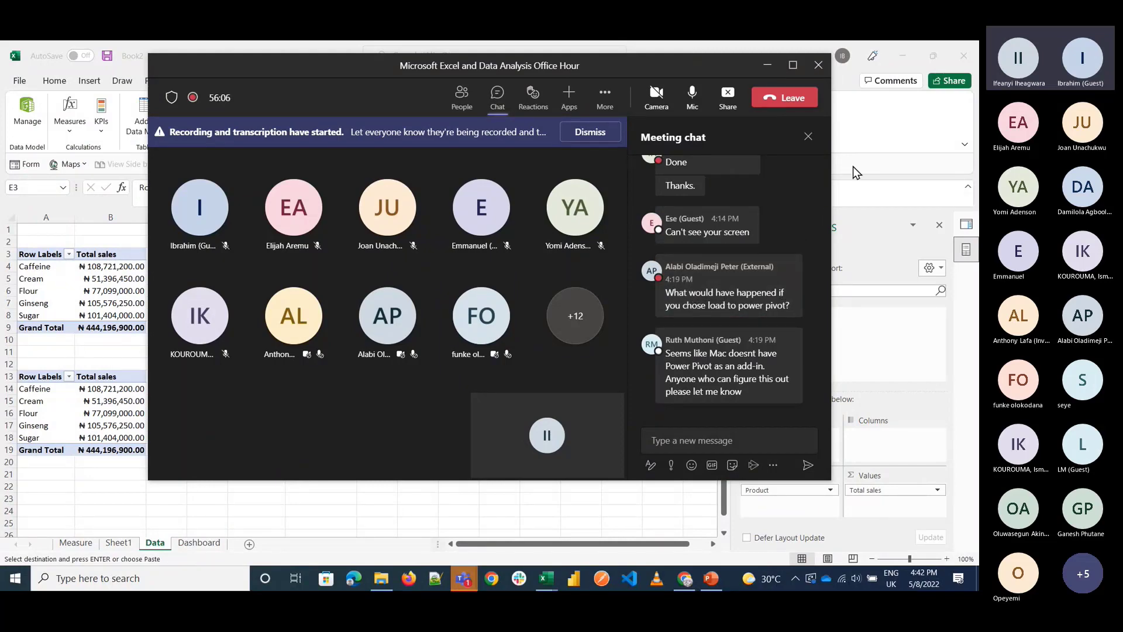
{"action": "left_click", "coordinate": [874, 157]}
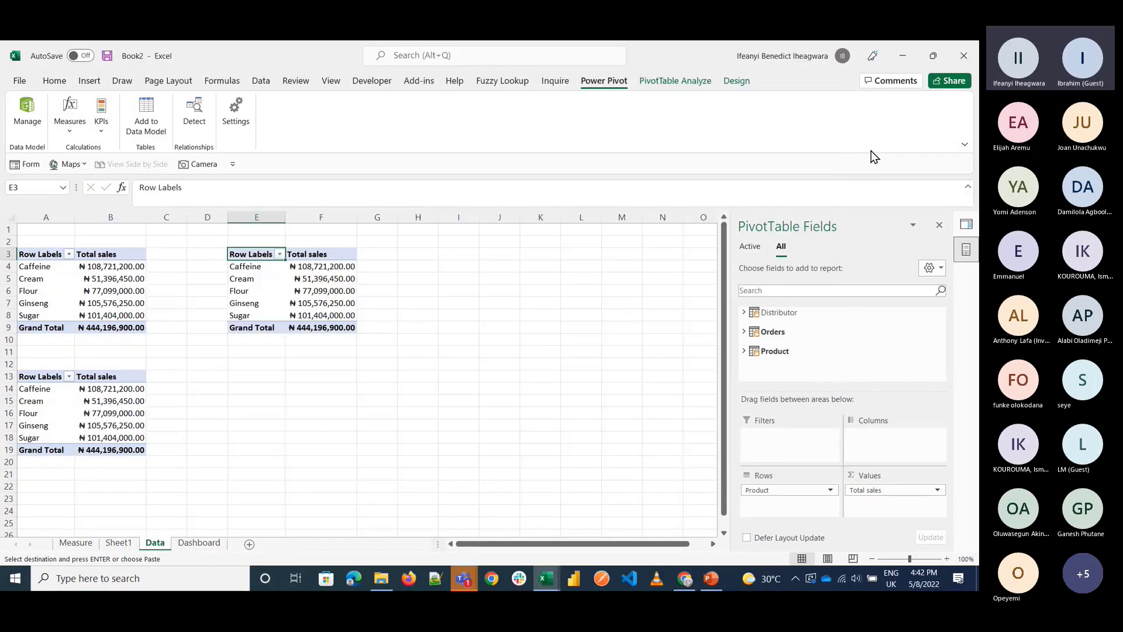
Step: Launch the Power Query Editor from Excel's data import options
{"action": "left_click", "coordinate": [497, 319]}
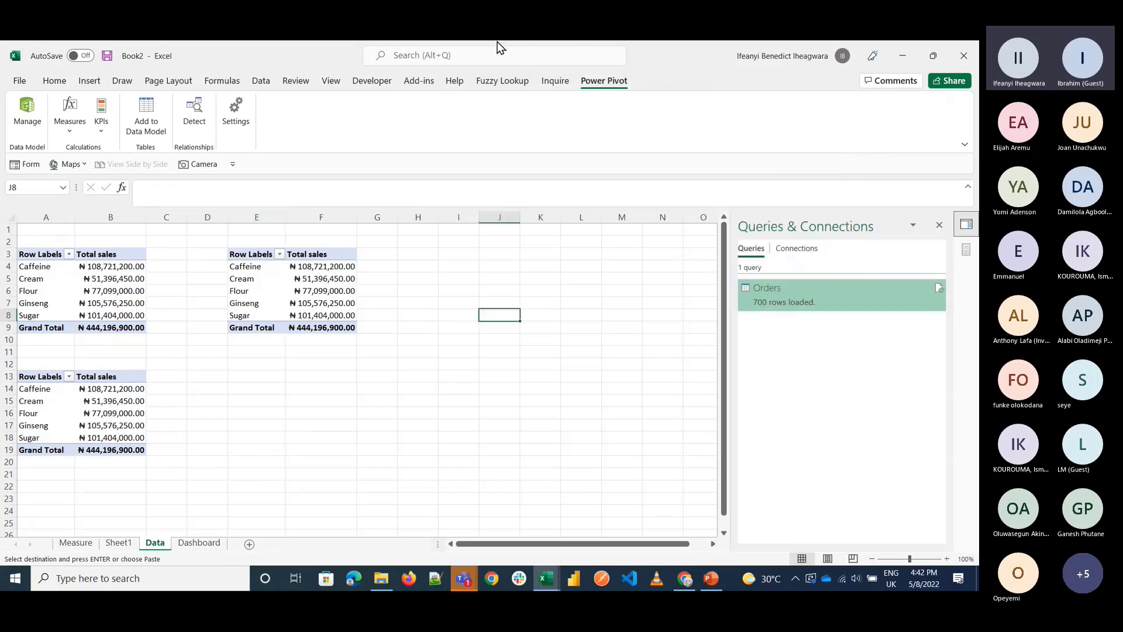
{"action": "left_click", "coordinate": [89, 81]}
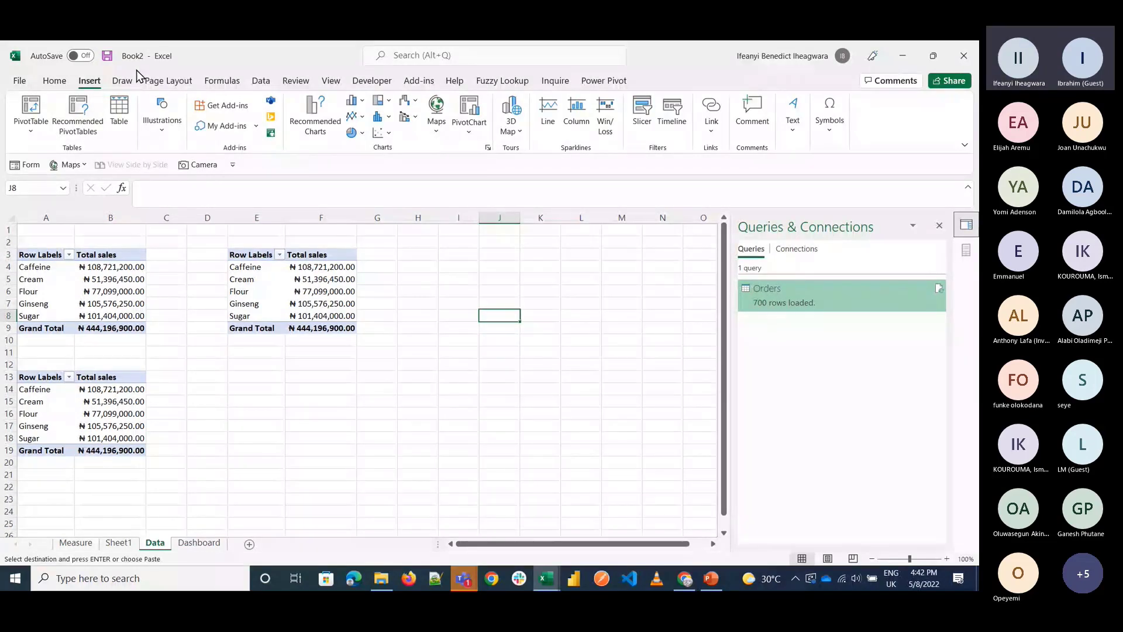
{"action": "left_click", "coordinate": [260, 81]}
{"action": "left_click", "coordinate": [30, 131]}
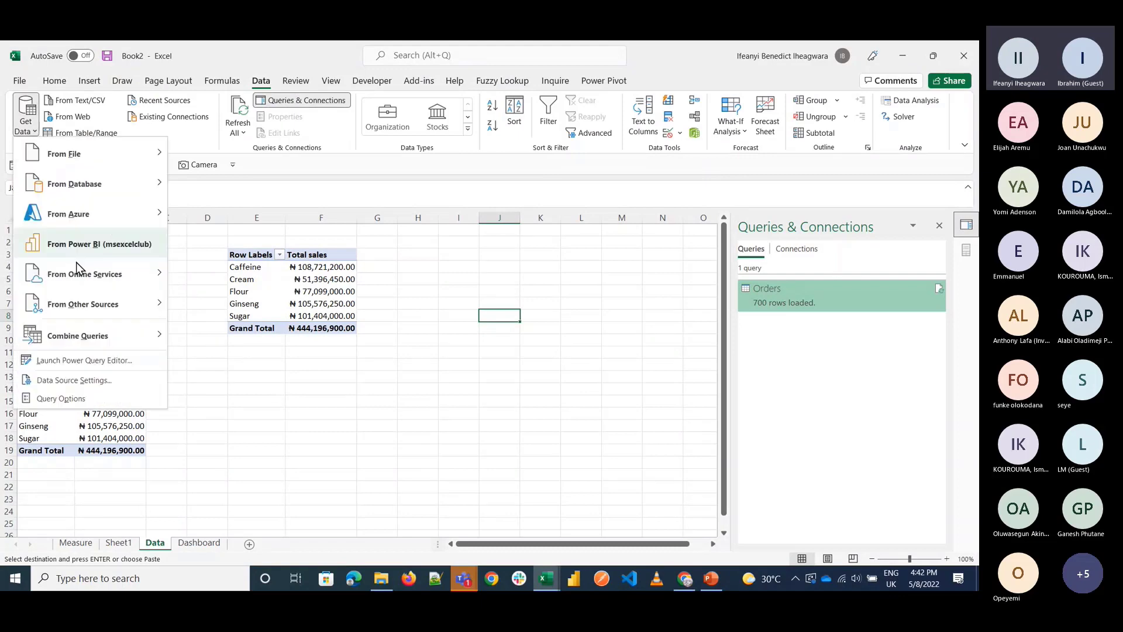
{"action": "left_click", "coordinate": [81, 361]}
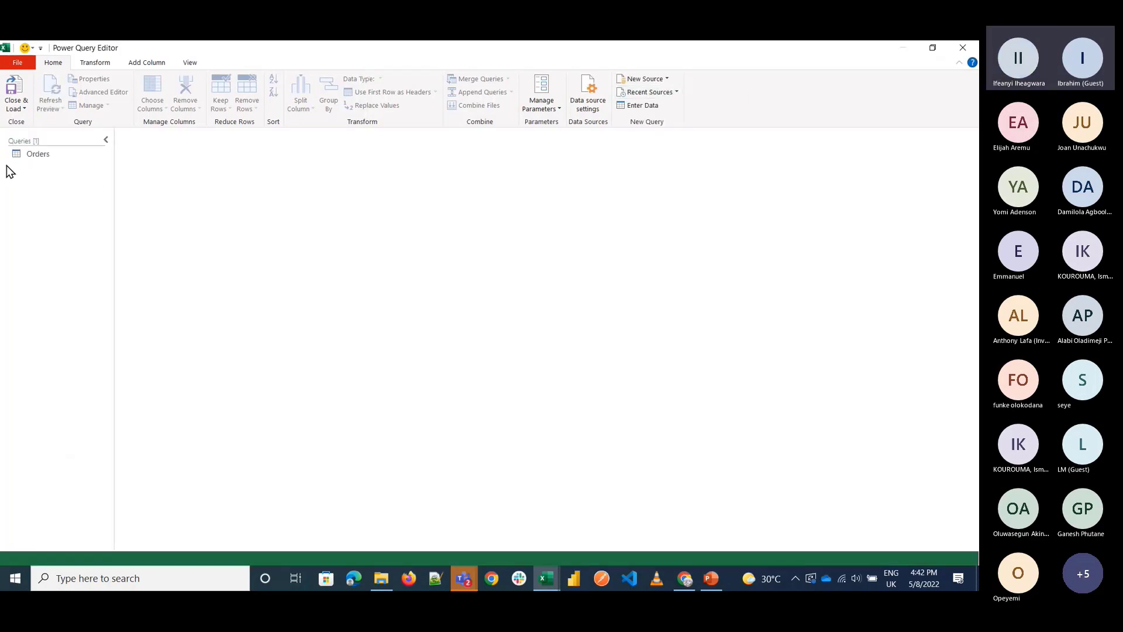
Step: Import Sheet1 from the Orders.xlsx workbook as a new query alongside the Orders query
{"action": "left_click", "coordinate": [30, 157]}
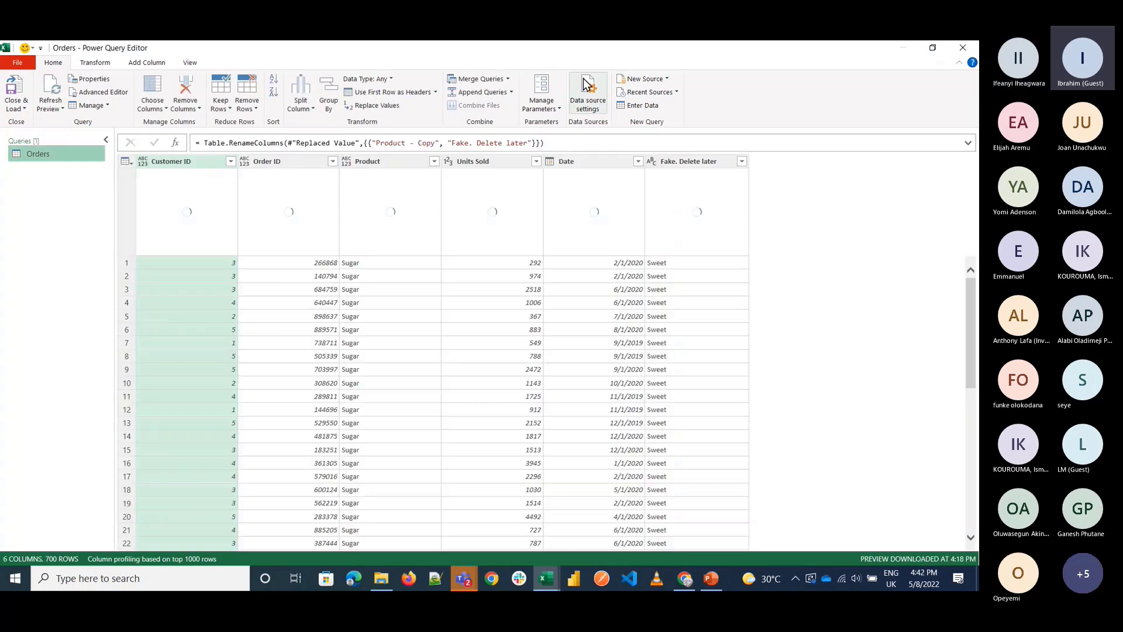
{"action": "left_click", "coordinate": [648, 82]}
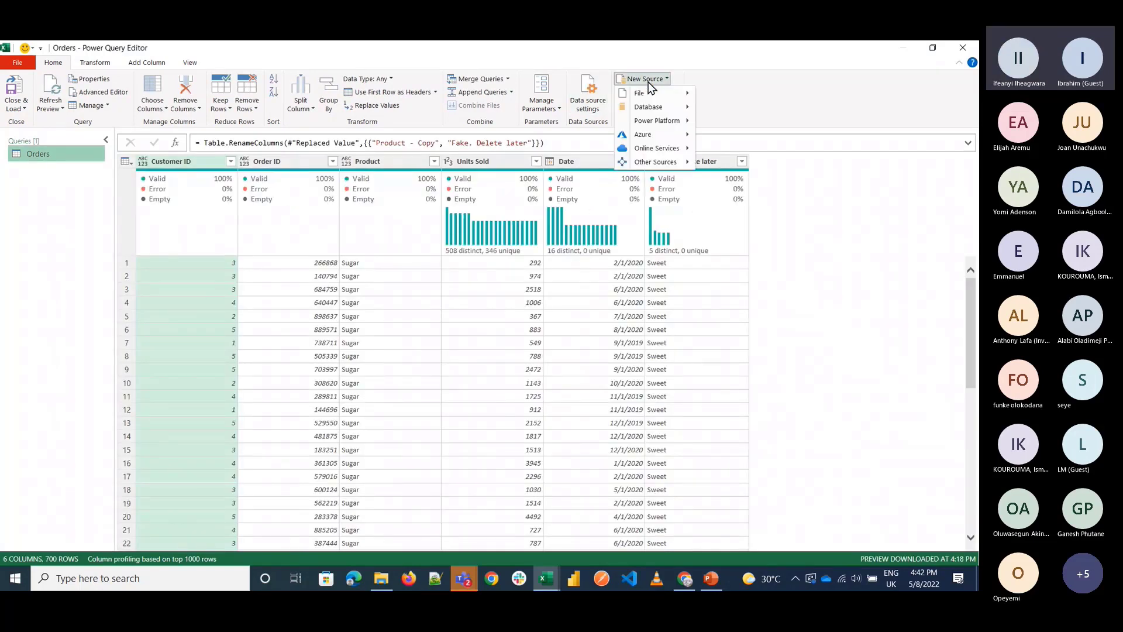
{"action": "mouse_move", "coordinate": [643, 93]}
{"action": "left_click", "coordinate": [742, 107]}
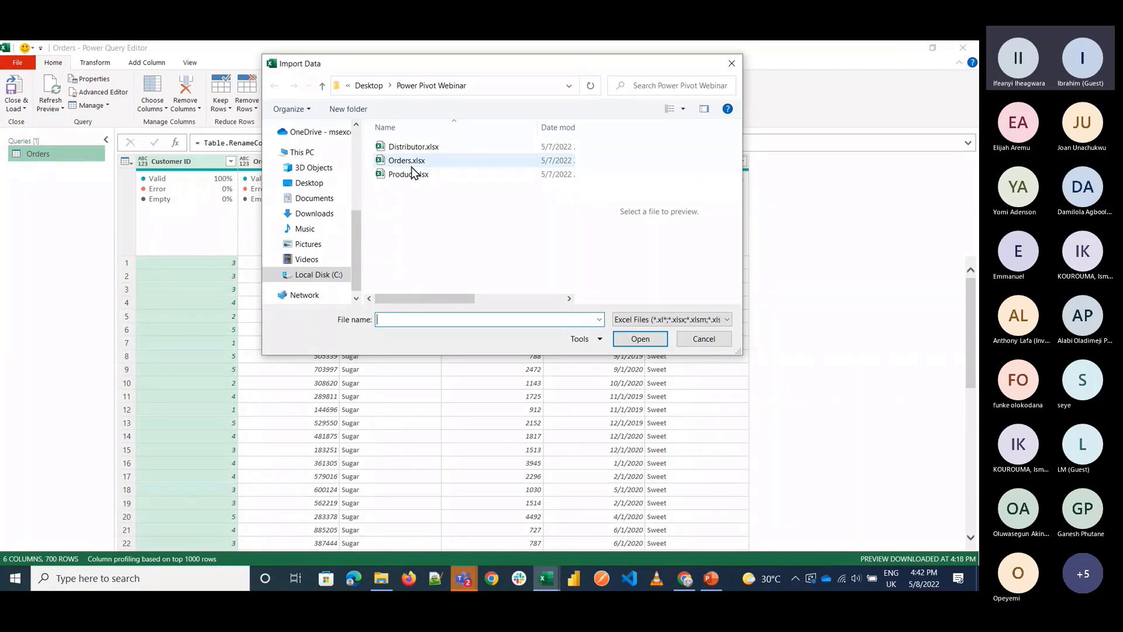
{"action": "left_click", "coordinate": [417, 174]}
{"action": "left_click", "coordinate": [417, 166]}
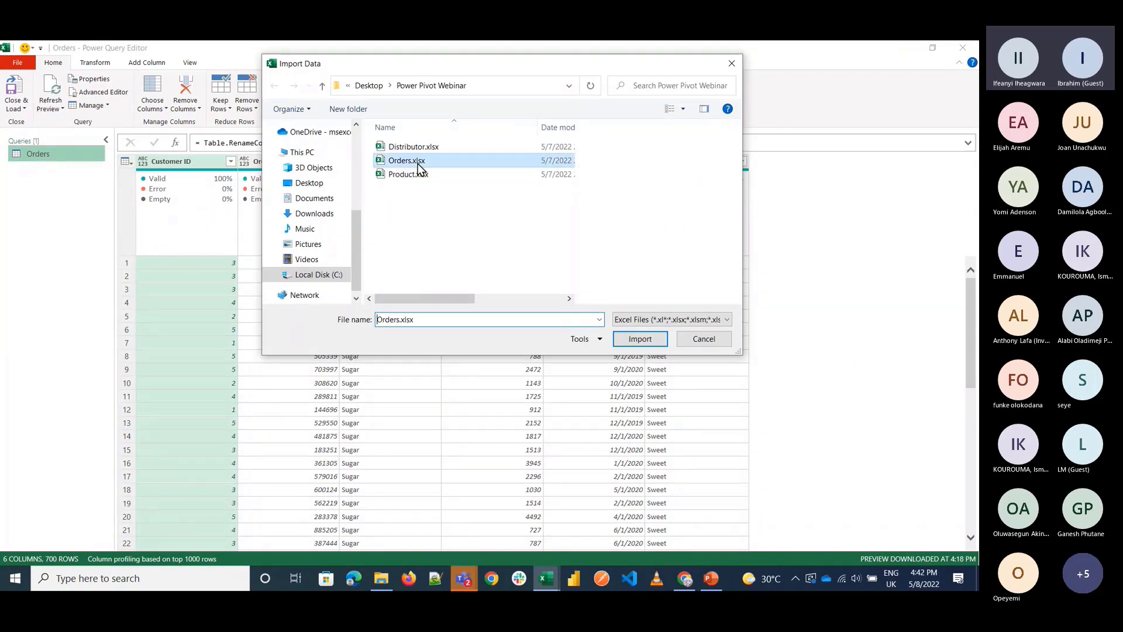
{"action": "left_click", "coordinate": [639, 339]}
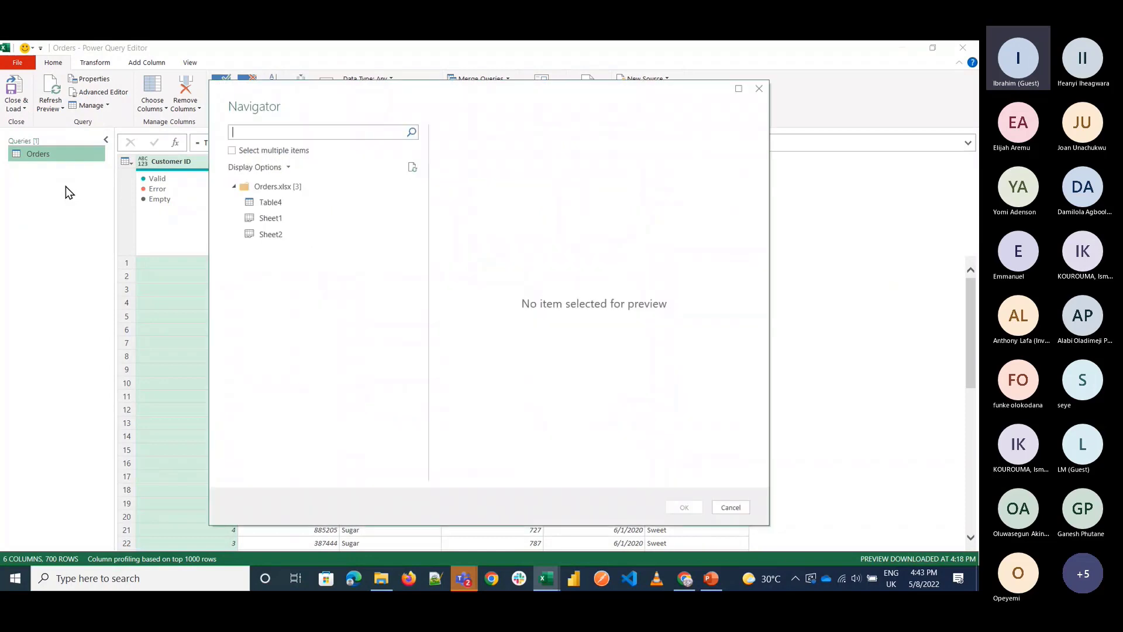
{"action": "left_click", "coordinate": [284, 224]}
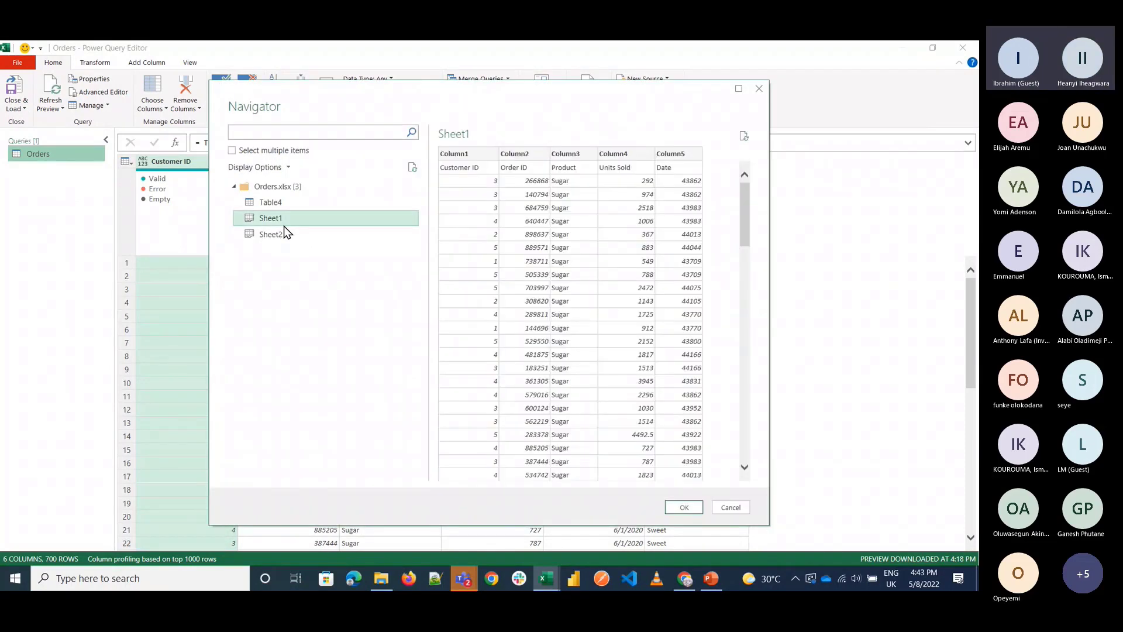
{"action": "left_click", "coordinate": [690, 511]}
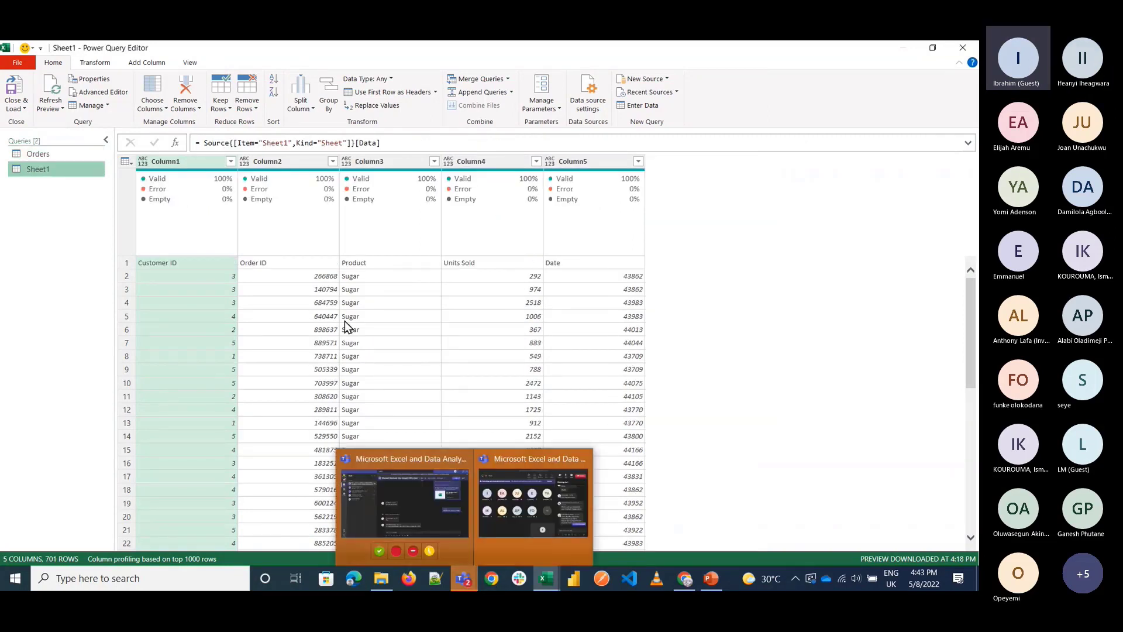
Step: Rename the Sheet1 query "Fake" and promote its first row to column headers
{"action": "double_click", "coordinate": [49, 175]}
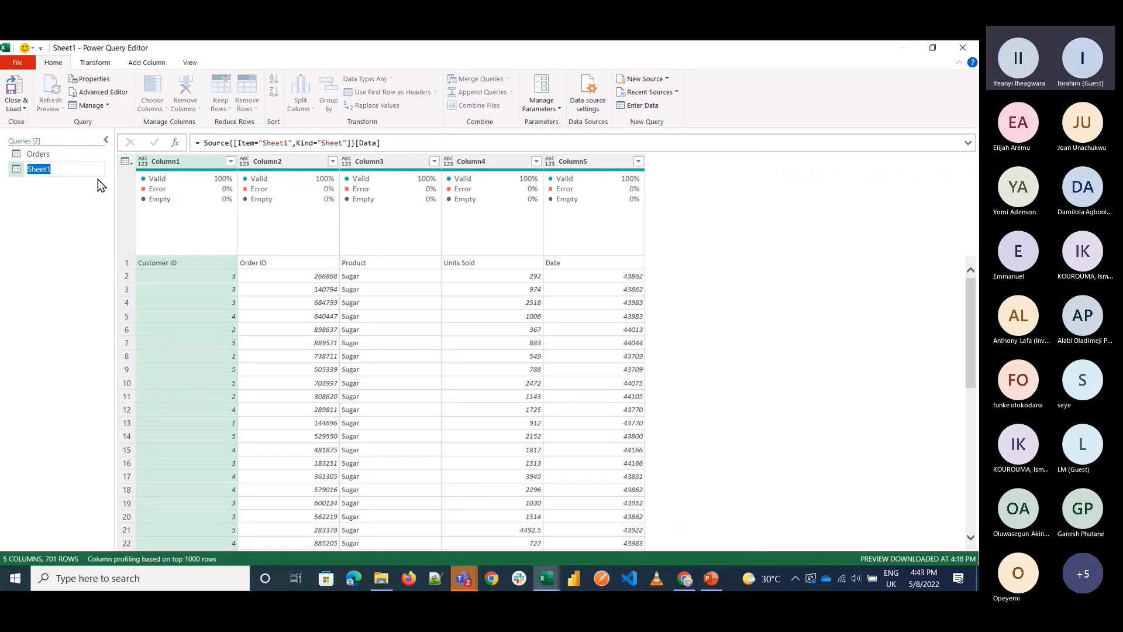
{"action": "type", "text": "Fake"}
{"action": "key", "text": "Return"}
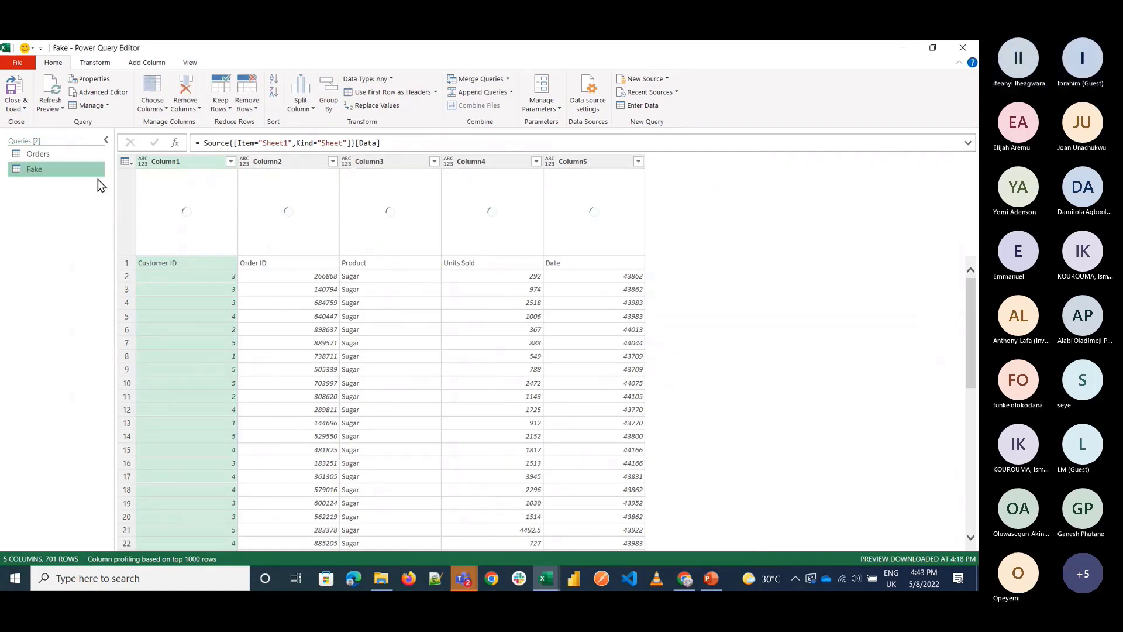
{"action": "left_click", "coordinate": [393, 92]}
Step: Set the Fake query's Units Sold column to Whole Number and its Date column to the Date type
{"action": "left_click", "coordinate": [521, 155]}
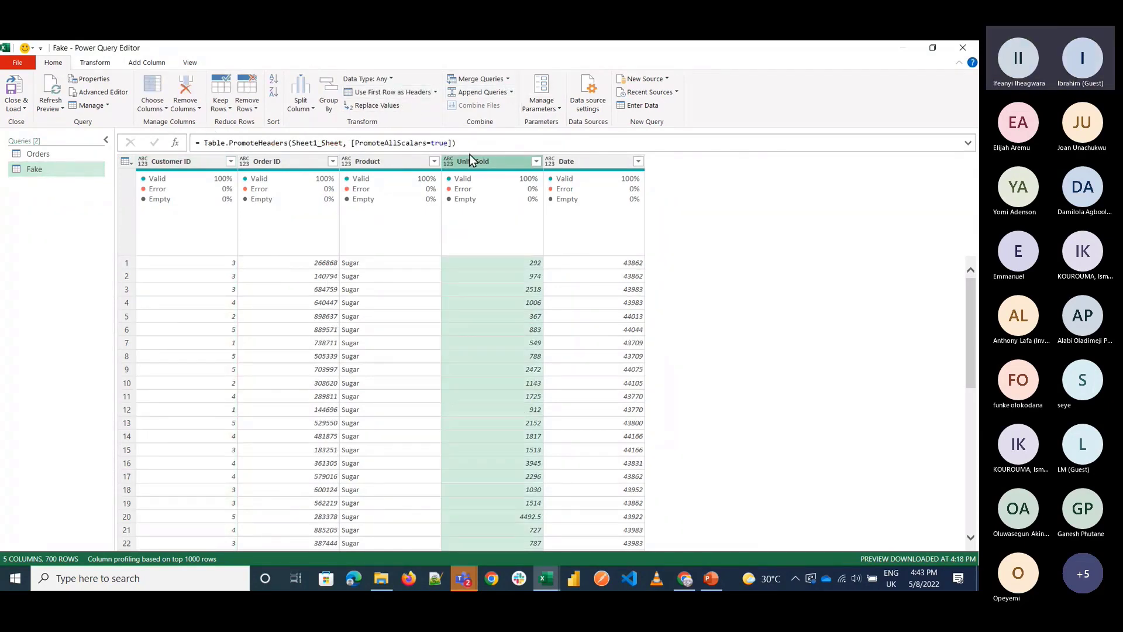
{"action": "left_click", "coordinate": [448, 163]}
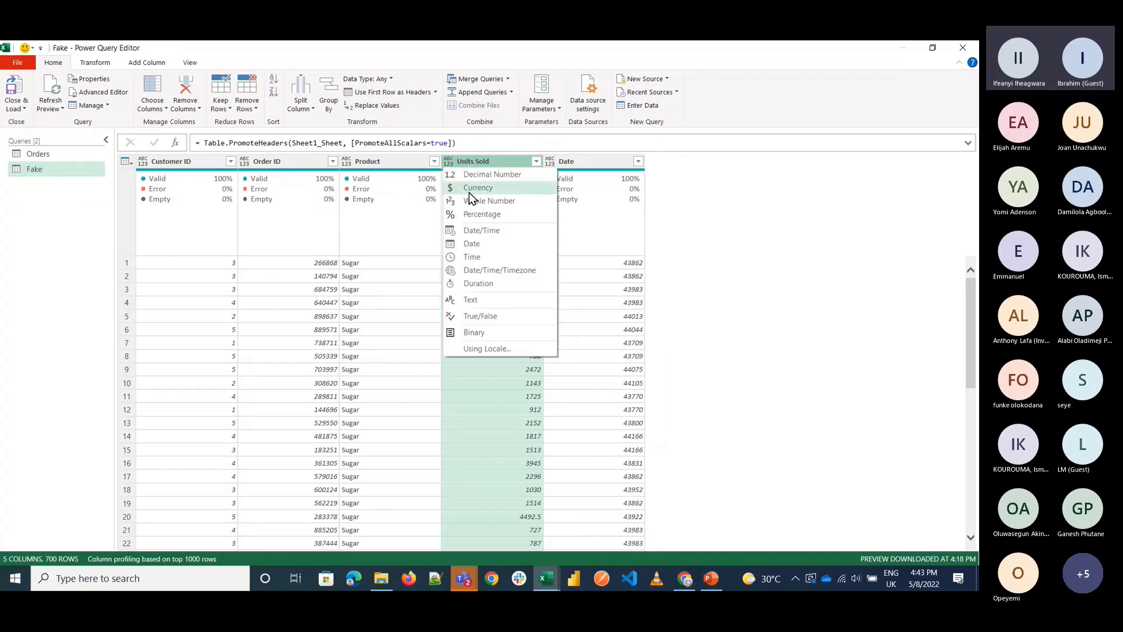
{"action": "left_click", "coordinate": [489, 201]}
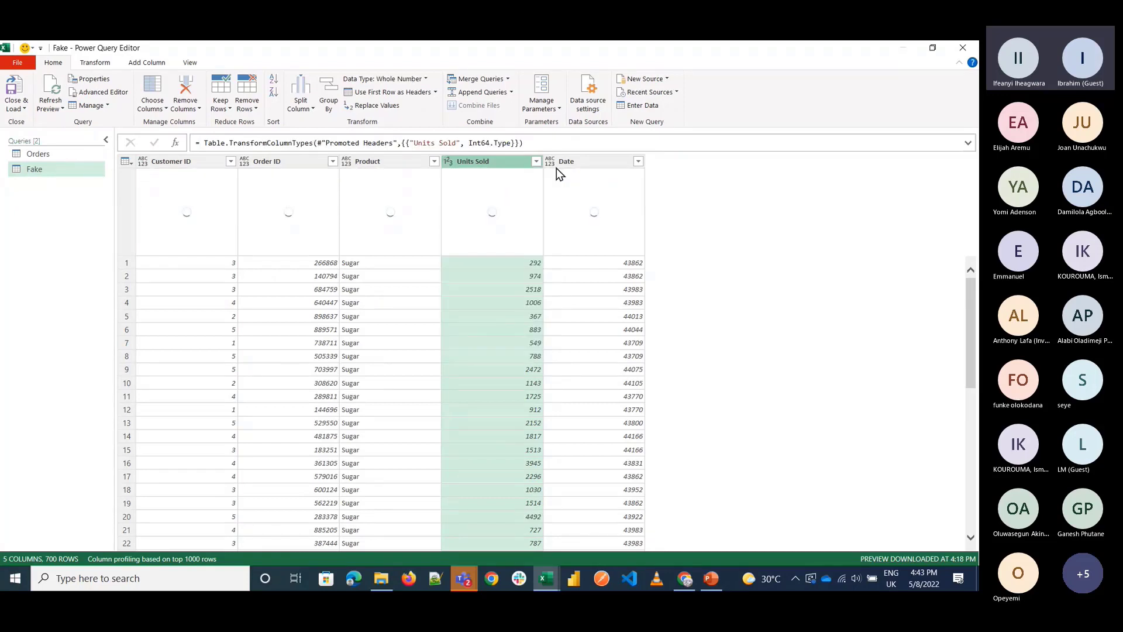
{"action": "left_click", "coordinate": [551, 163]}
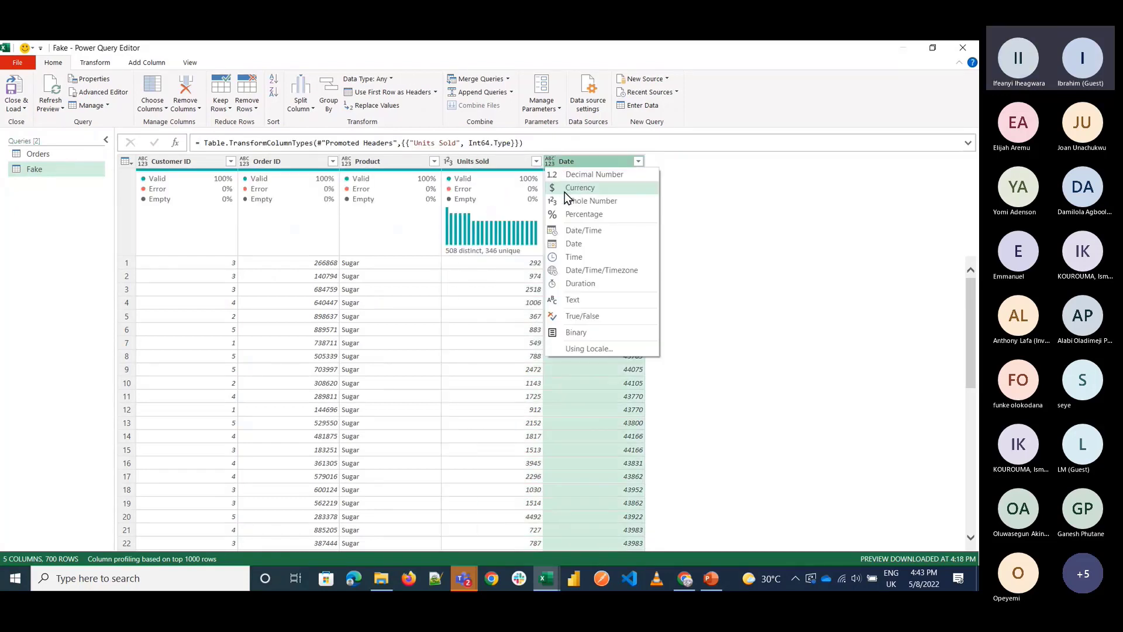
{"action": "left_click", "coordinate": [570, 243]}
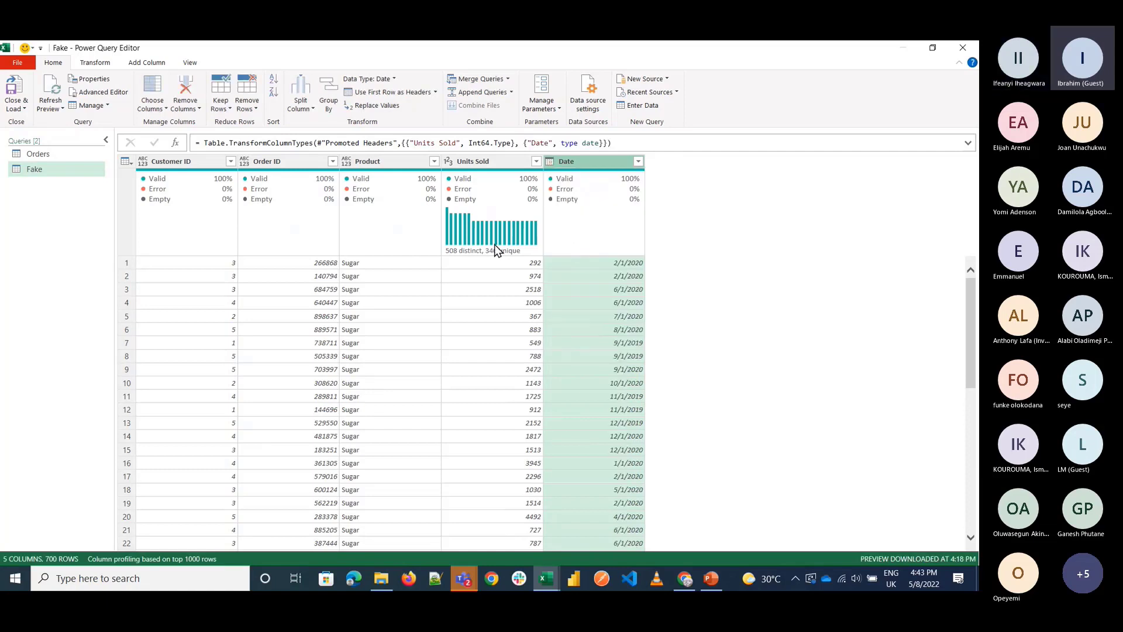
Step: Close the query editor and load the Fake query as a PivotTable Report on a new worksheet
{"action": "left_click", "coordinate": [24, 108]}
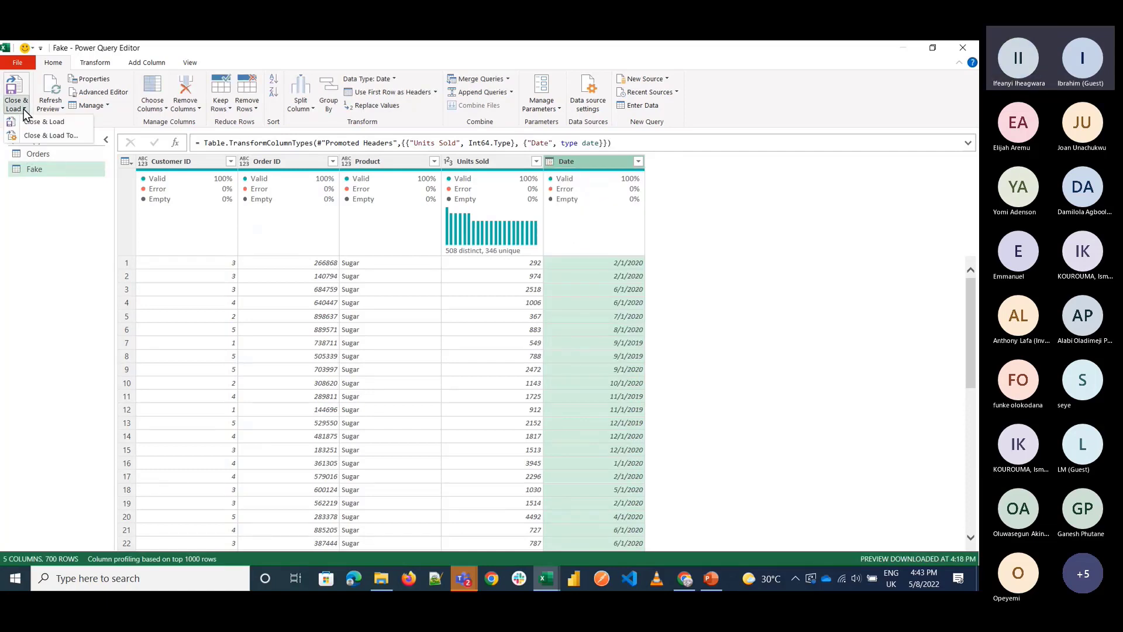
{"action": "left_click", "coordinate": [52, 136]}
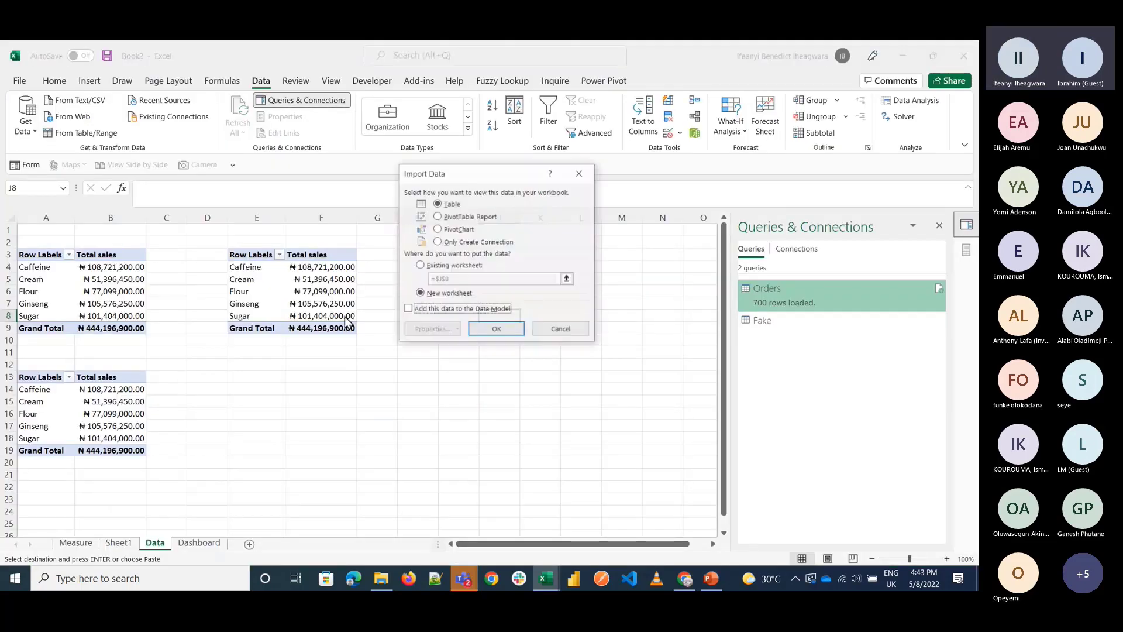
{"action": "left_click", "coordinate": [466, 217]}
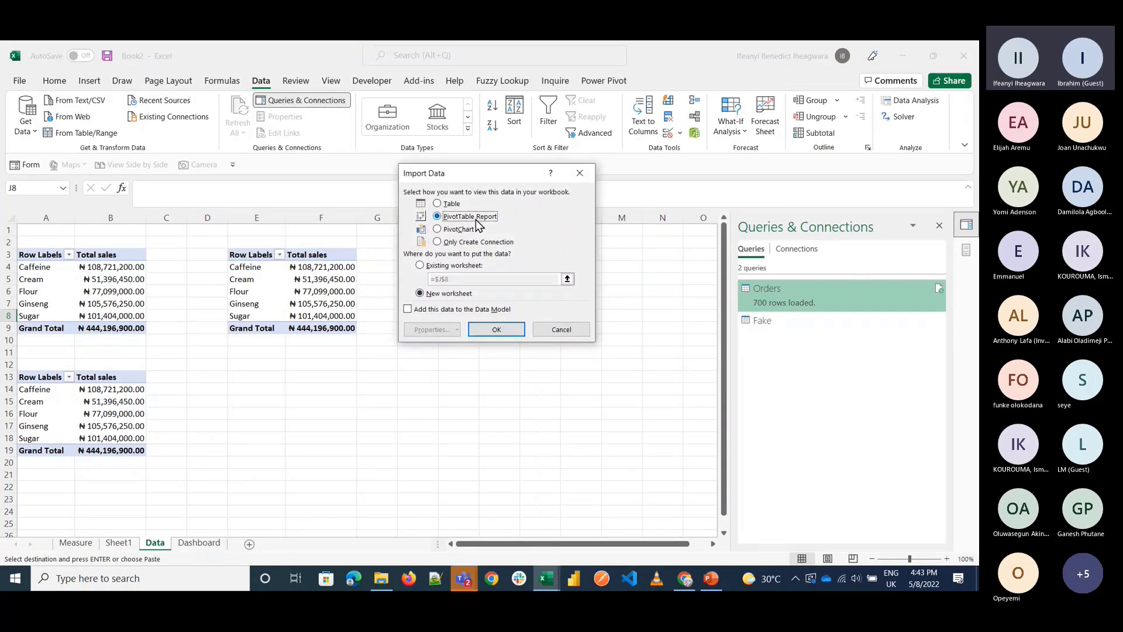
{"action": "left_click", "coordinate": [467, 231]}
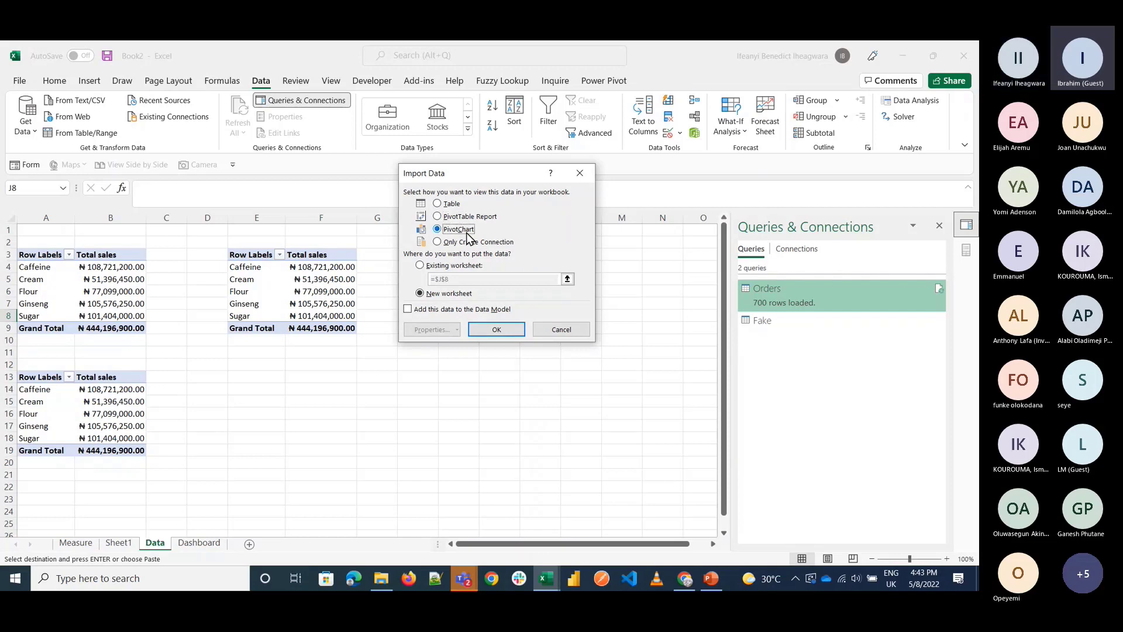
{"action": "left_click", "coordinate": [468, 216]}
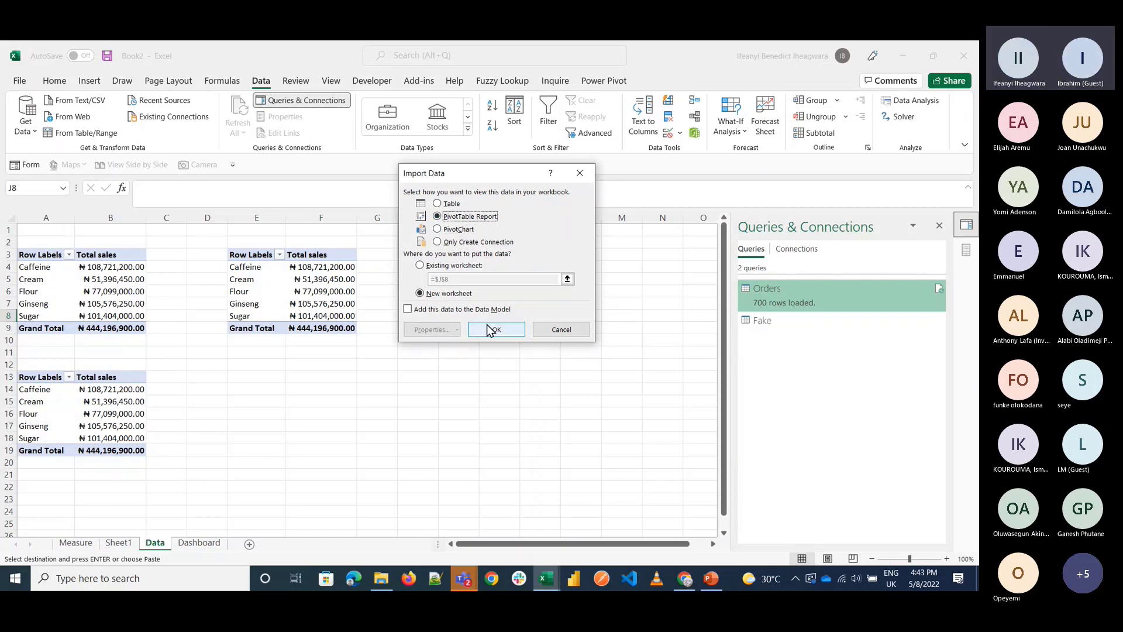
{"action": "left_click", "coordinate": [489, 329]}
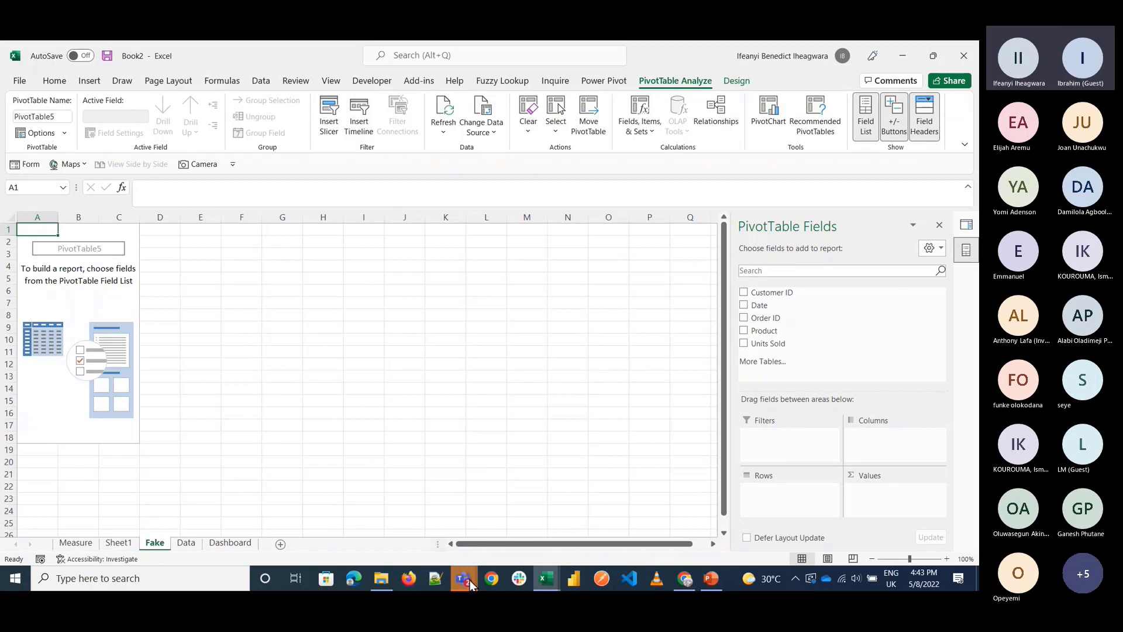
Step: Enter the notes "Data model" in K6 and "Only as a connection" in K9 of the Fake sheet
{"action": "left_click", "coordinate": [443, 290]}
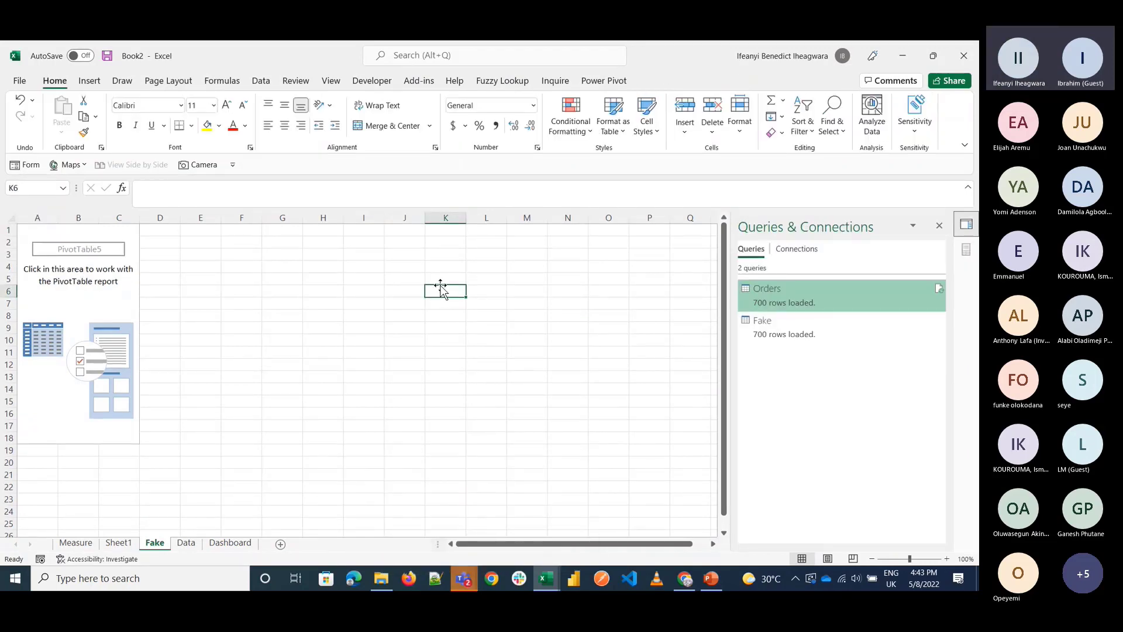
{"action": "type", "text": "Dt"}
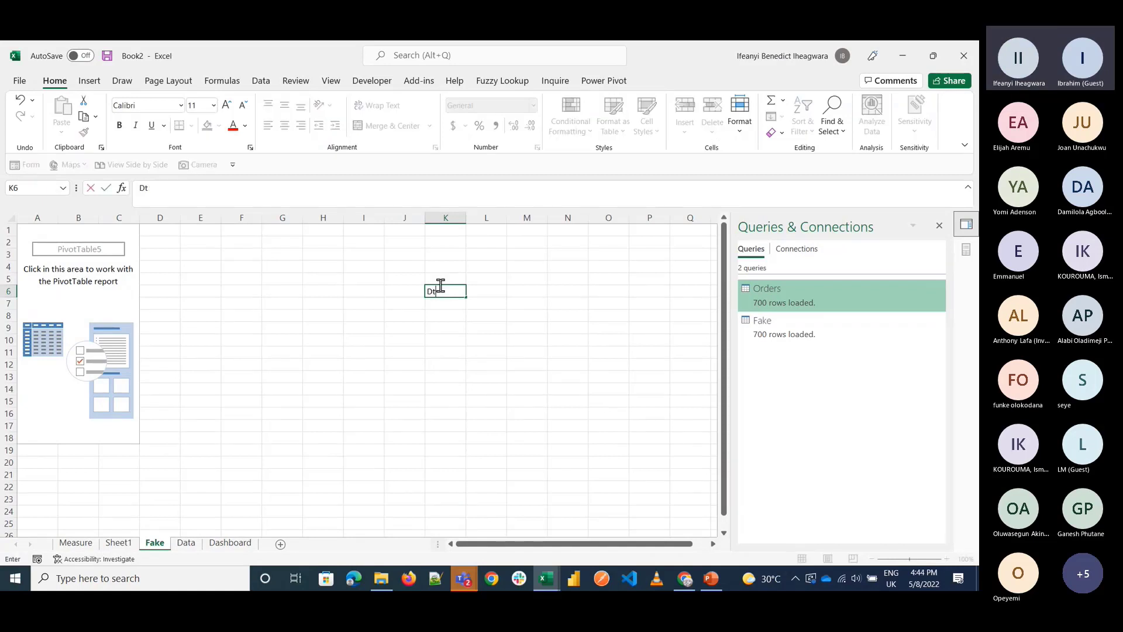
{"action": "key", "text": "BackSpace"}
{"action": "type", "text": "ata model"}
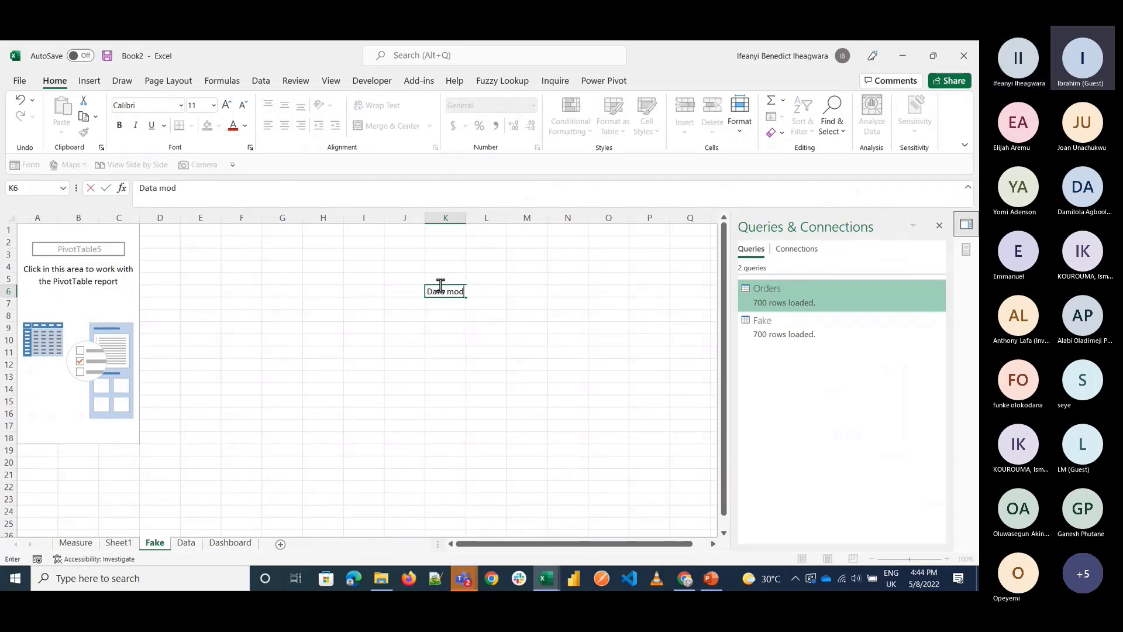
{"action": "left_click", "coordinate": [598, 82]}
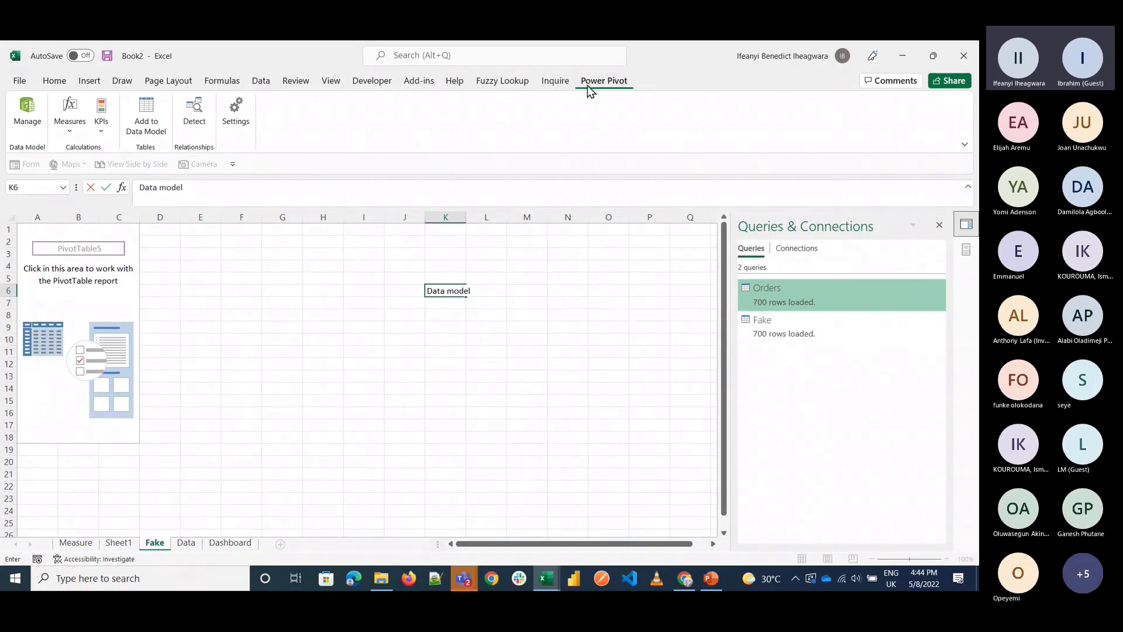
{"action": "left_click", "coordinate": [446, 339]}
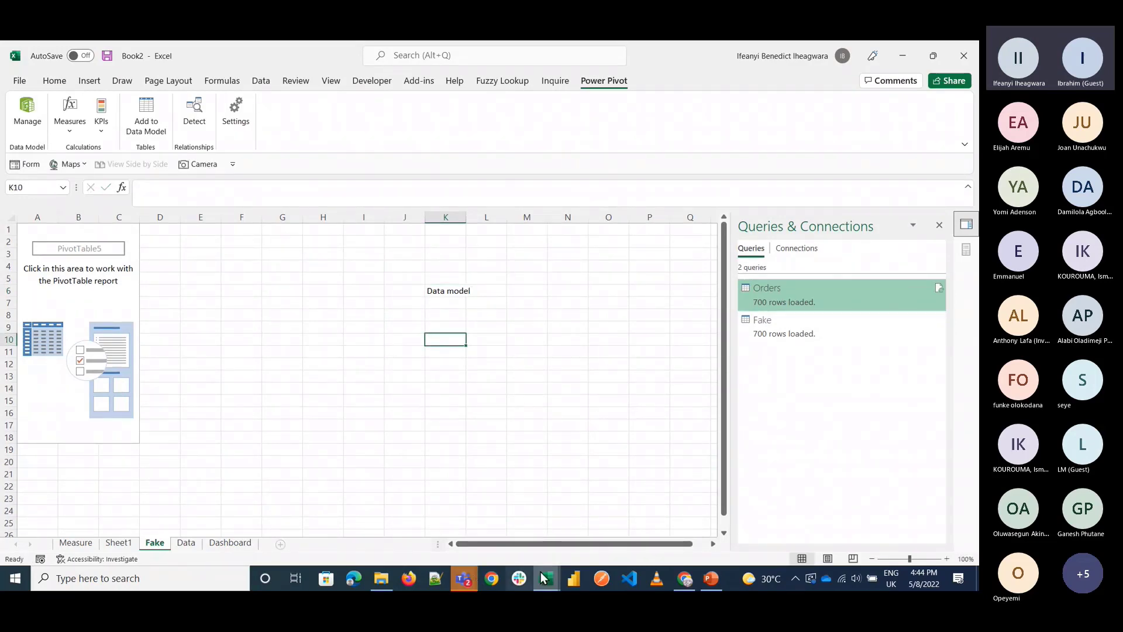
{"action": "left_click", "coordinate": [453, 291]}
{"action": "left_click", "coordinate": [449, 325]}
{"action": "type", "text": "On"}
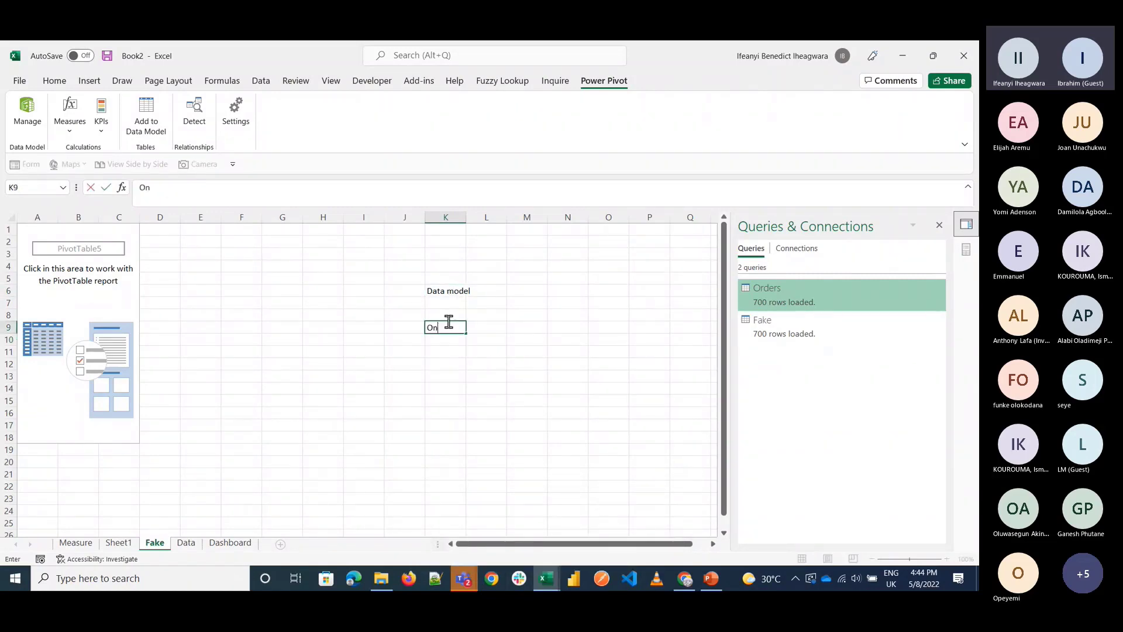
{"action": "type", "text": "ly as a connection"}
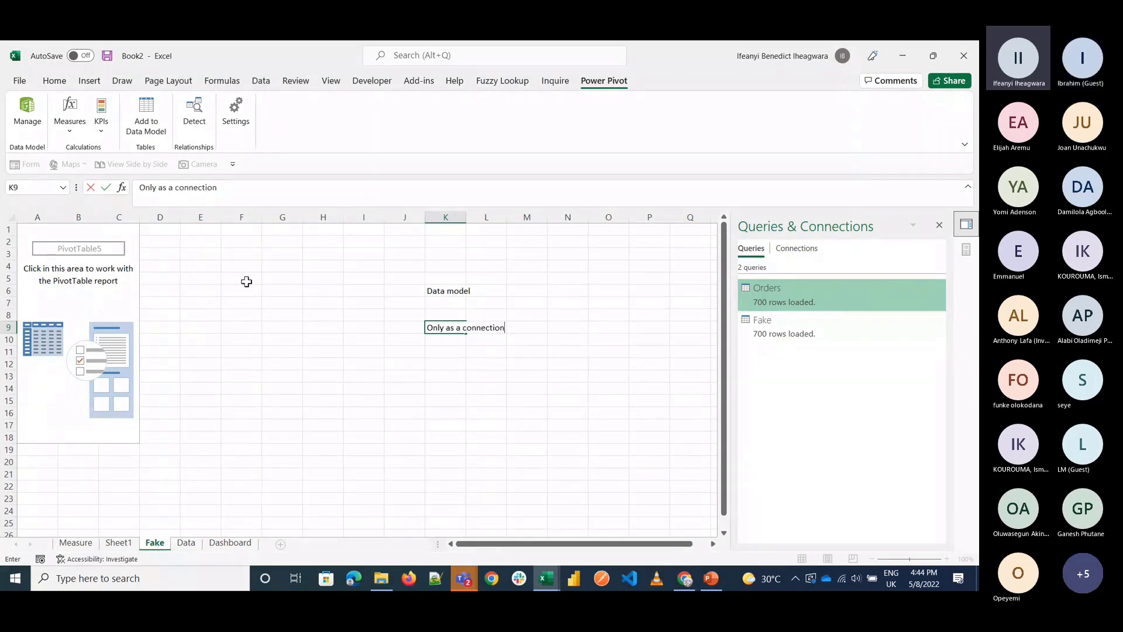
Step: Insert a blank worksheet after Sheet1 and check the Orders query's preview and load status
{"action": "left_click", "coordinate": [128, 545]}
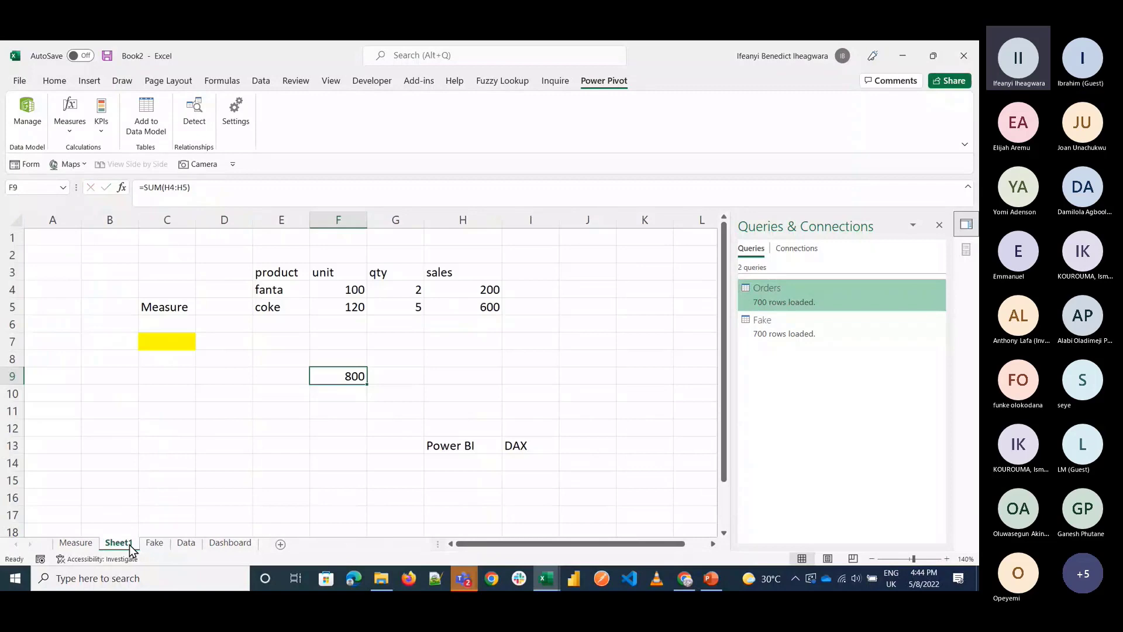
{"action": "left_click", "coordinate": [279, 545]}
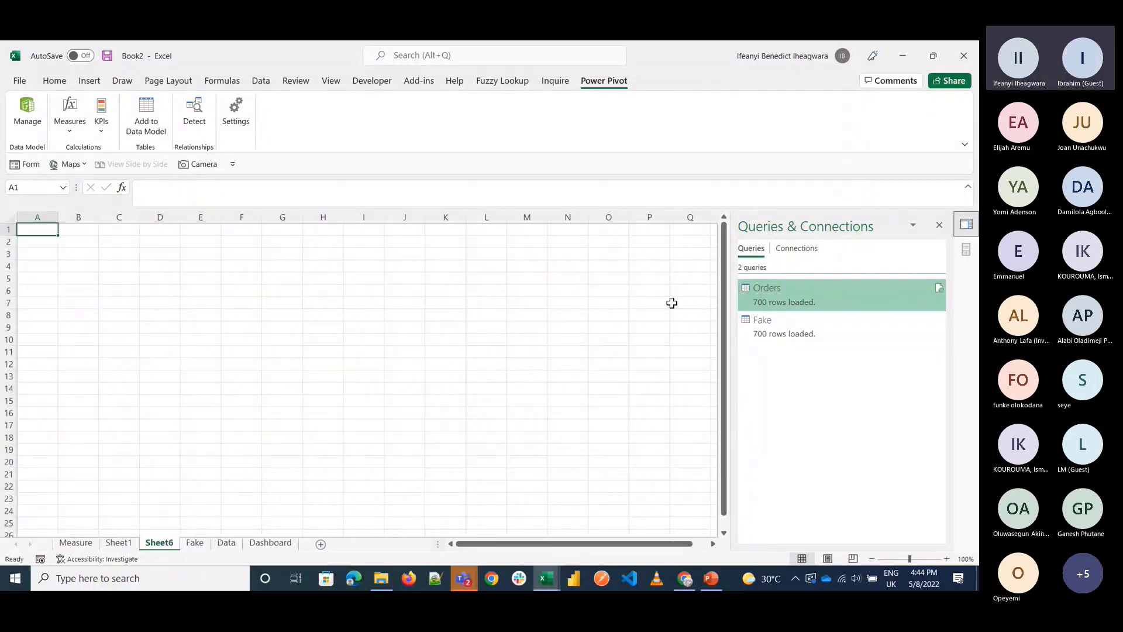
{"action": "mouse_move", "coordinate": [759, 304]}
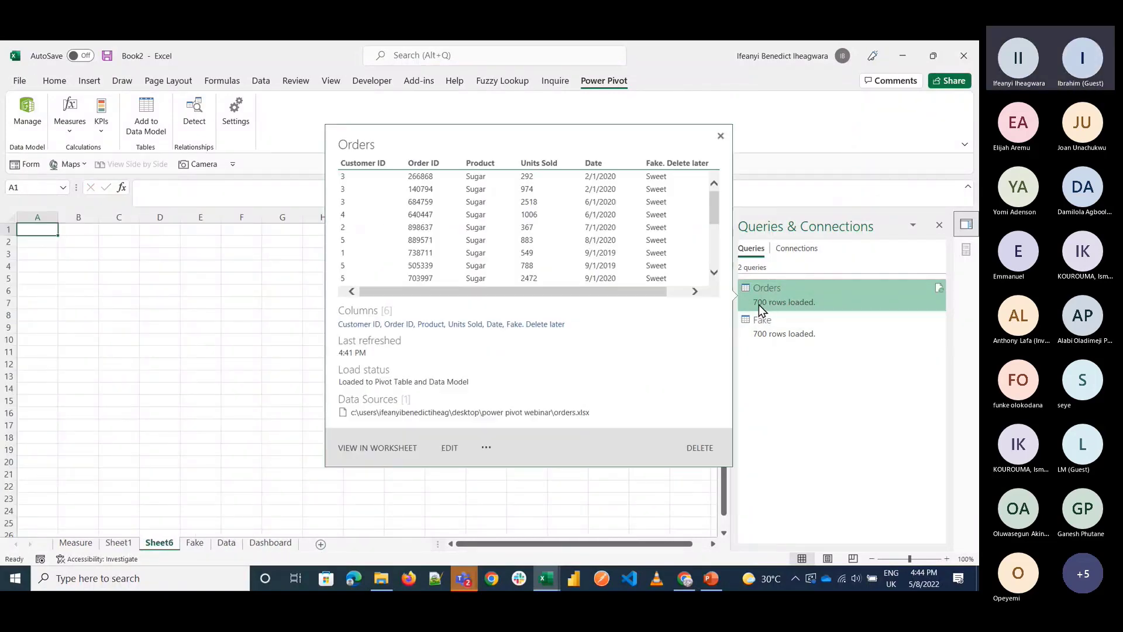
{"action": "left_click", "coordinate": [264, 293]}
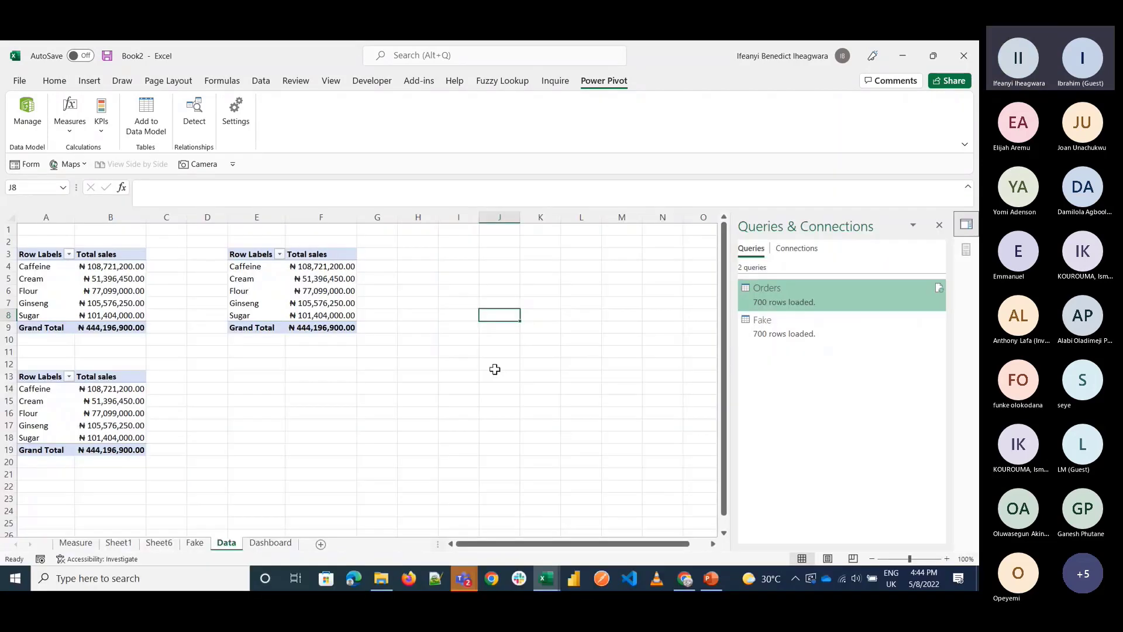
Step: Return to the Fake sheet and review the notes in K6 and K9
{"action": "left_click", "coordinate": [202, 543]}
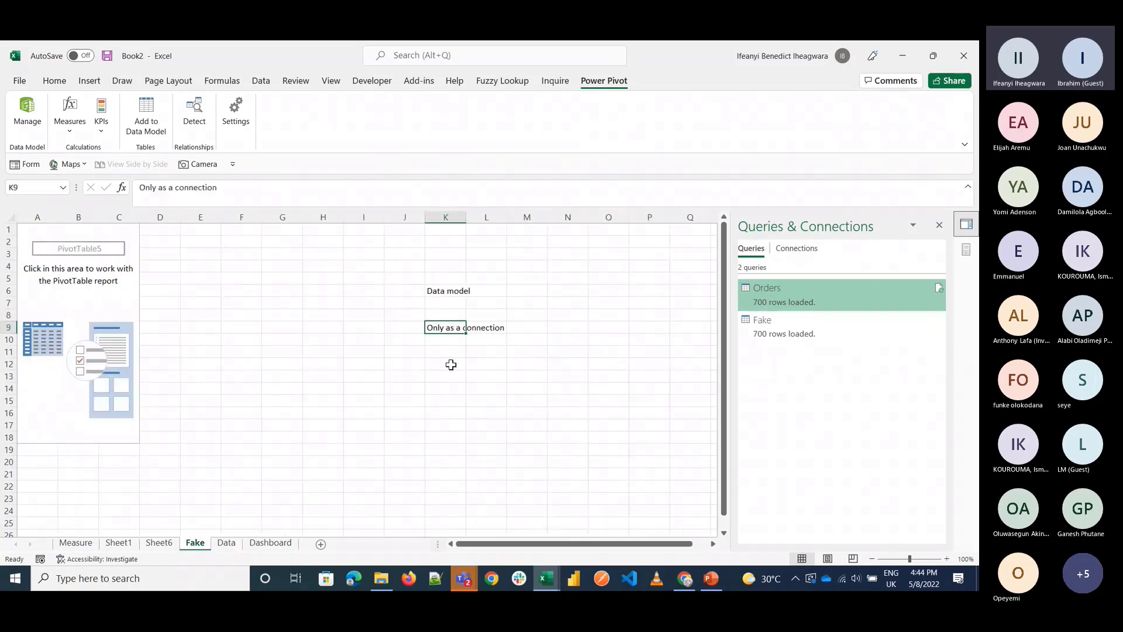
{"action": "left_click", "coordinate": [447, 291]}
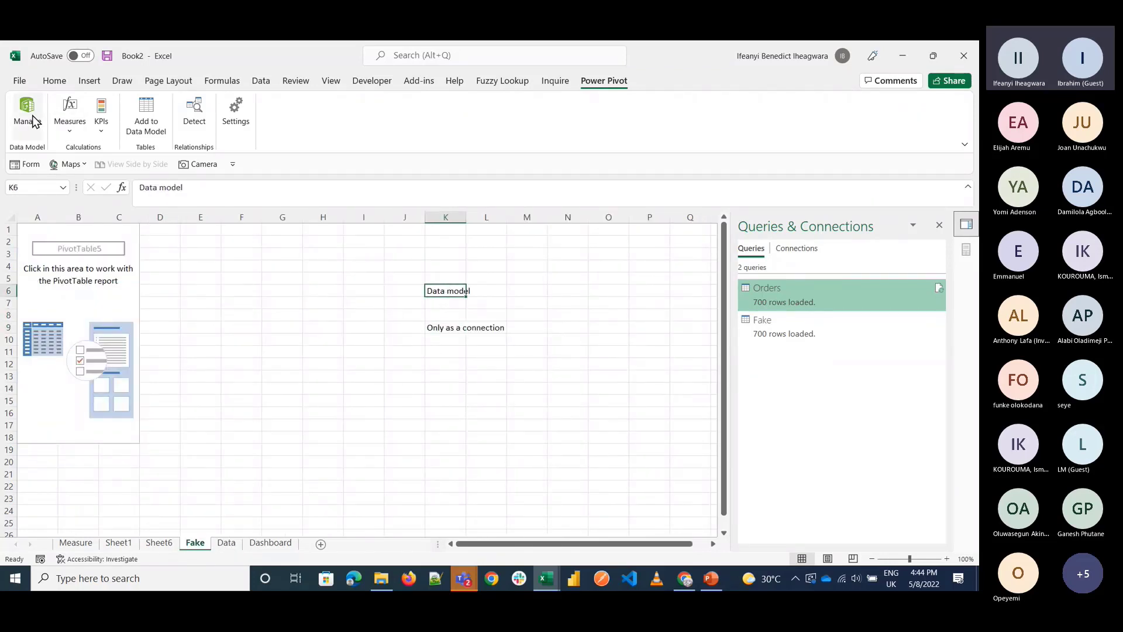
{"action": "left_click", "coordinate": [459, 329]}
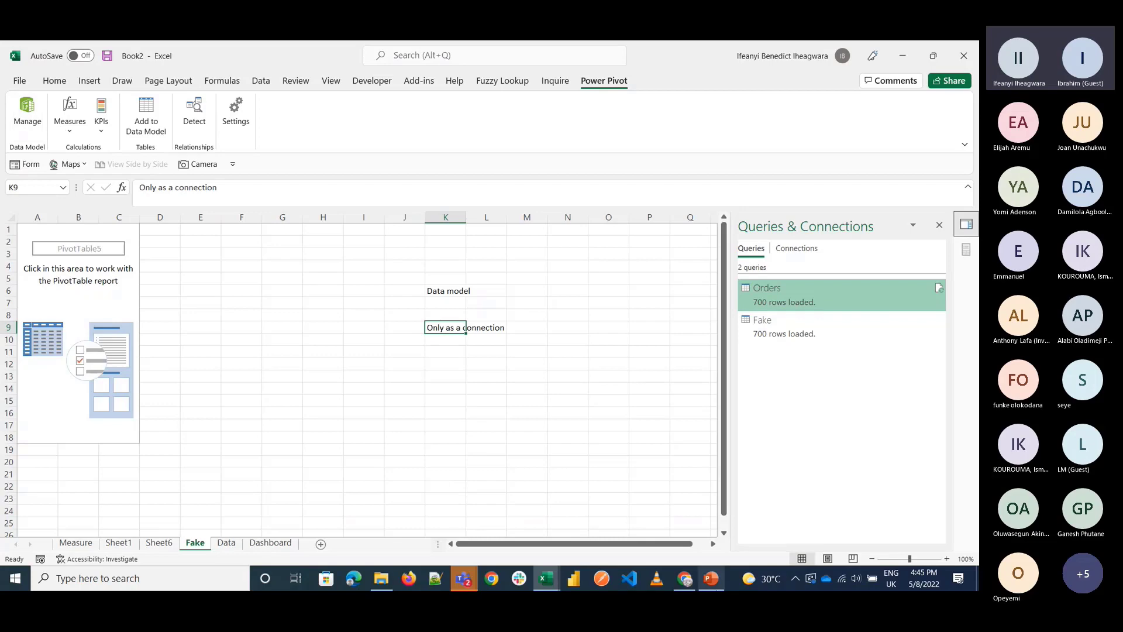
Step: Switch to the Webinar.pptx presentation in PowerPoint and bold "Large data" in the Power Pivot slide's second bullet
{"action": "left_click", "coordinate": [710, 578]}
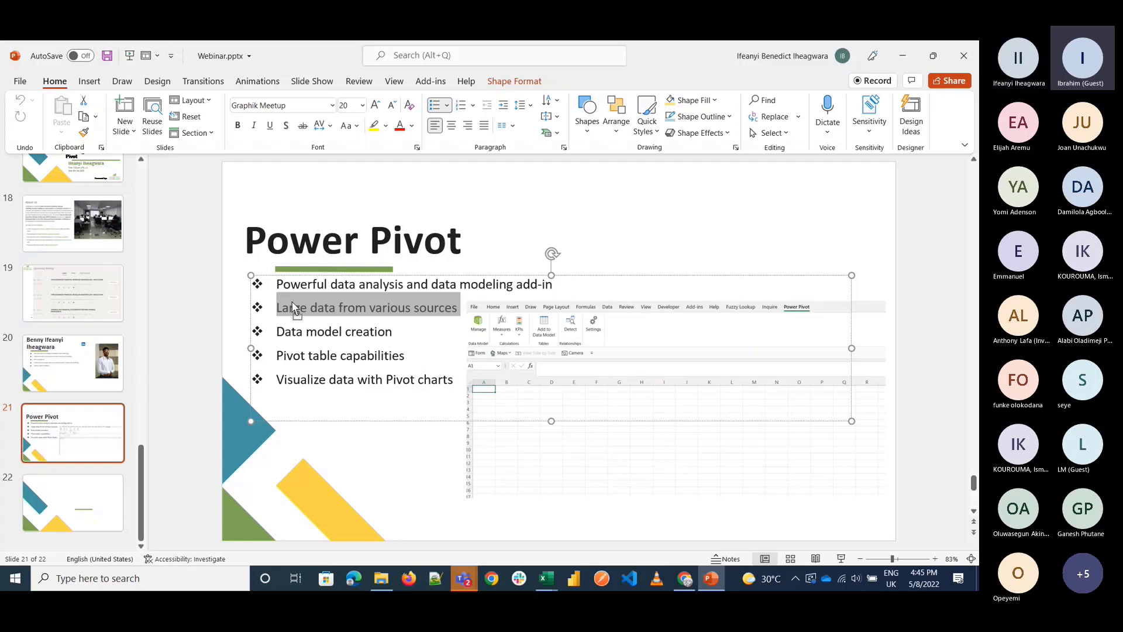
{"action": "left_click_drag", "start_coordinate": [278, 308], "coordinate": [338, 308]}
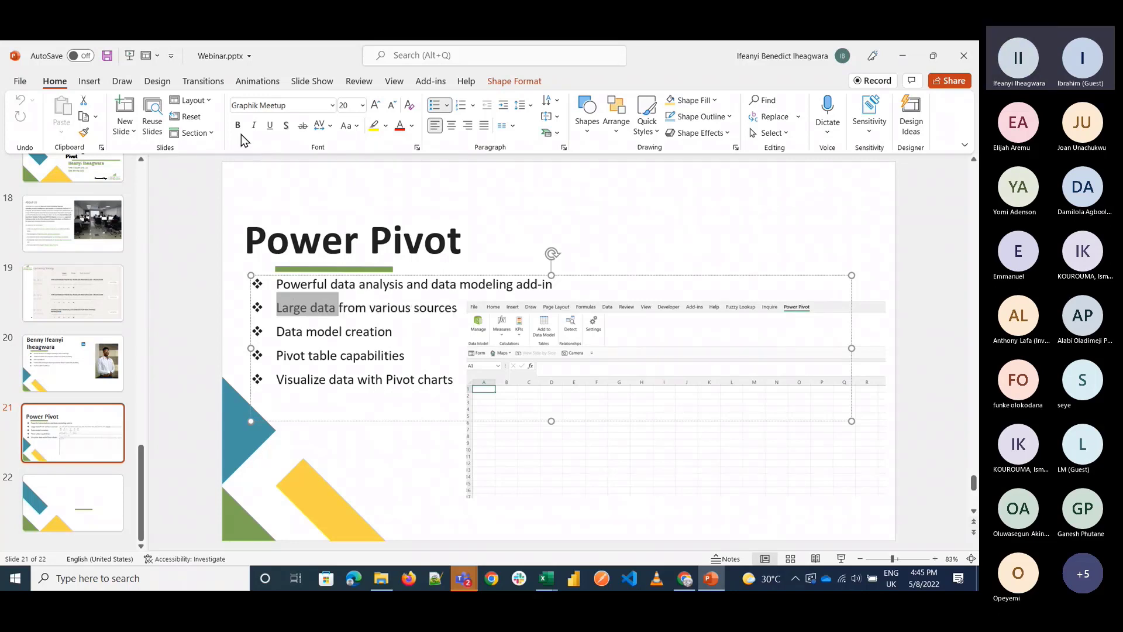
{"action": "left_click", "coordinate": [238, 124]}
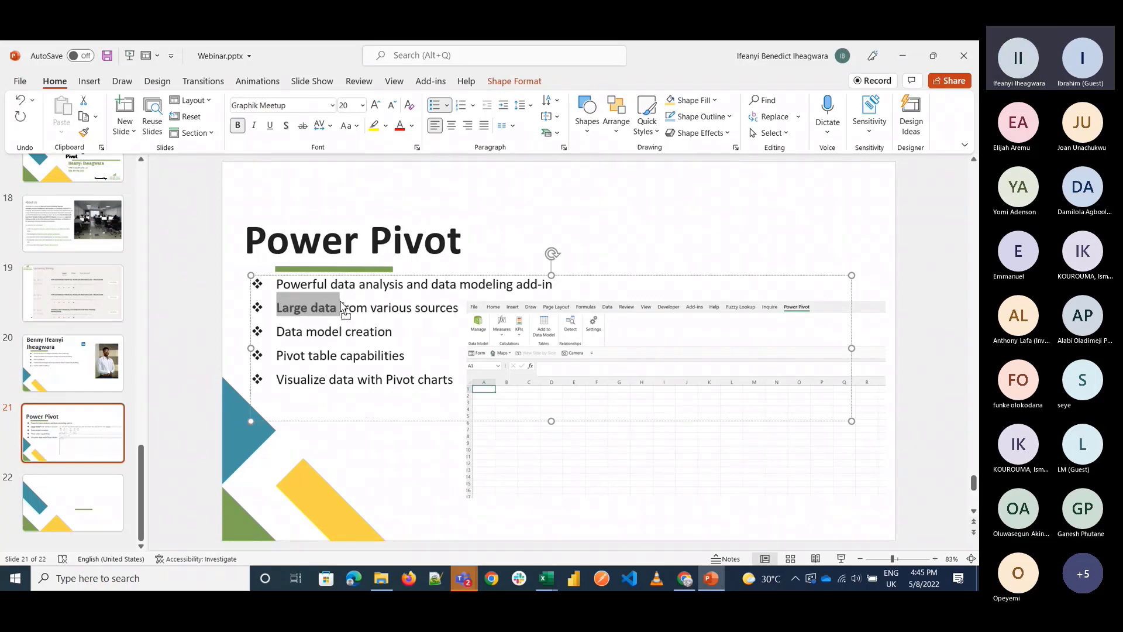
{"action": "left_click", "coordinate": [343, 308]}
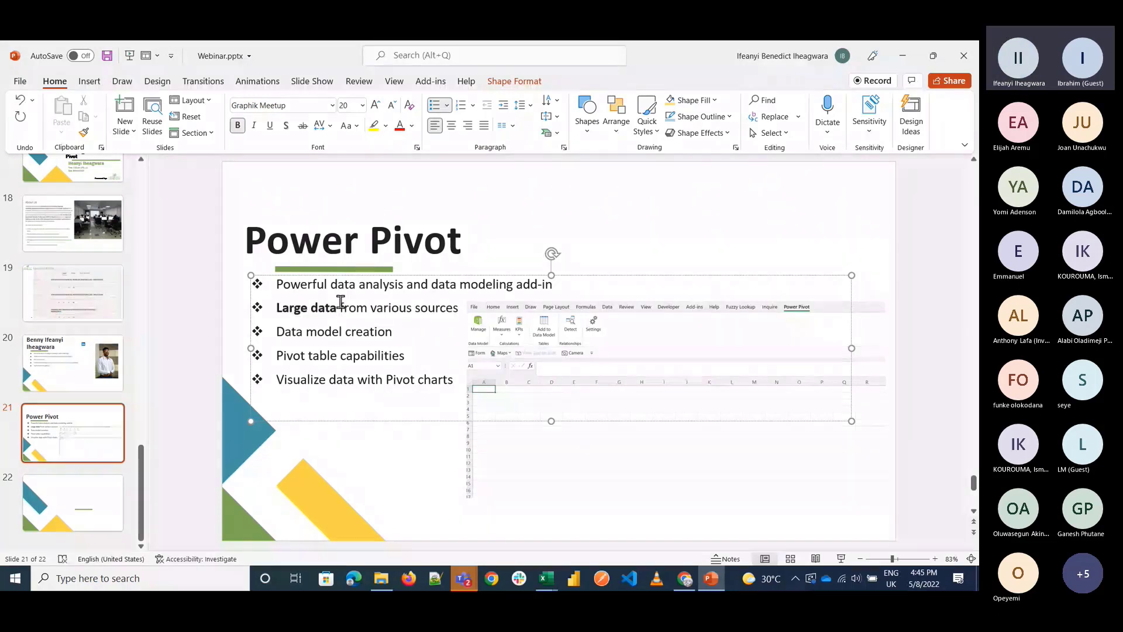
Step: Switch to Microsoft Teams and check the latest messages in the Microsoft Excel and Data Analysis Office Hour meeting chat
{"action": "left_click", "coordinate": [904, 59]}
{"action": "left_click", "coordinate": [464, 578]}
{"action": "left_click", "coordinate": [426, 515]}
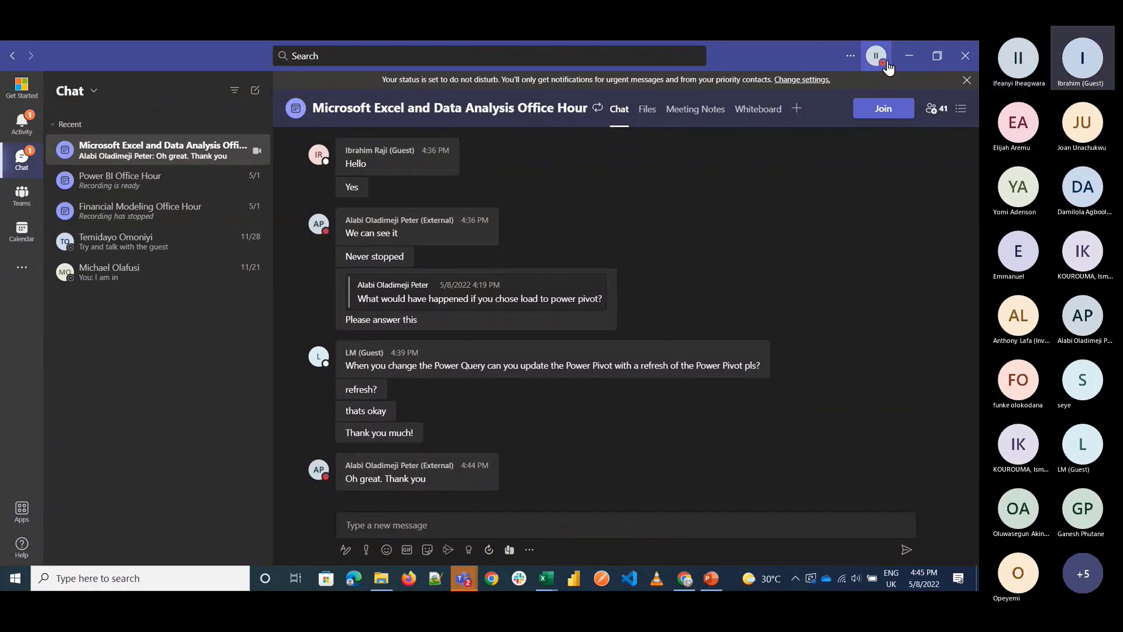
{"action": "left_click", "coordinate": [466, 586]}
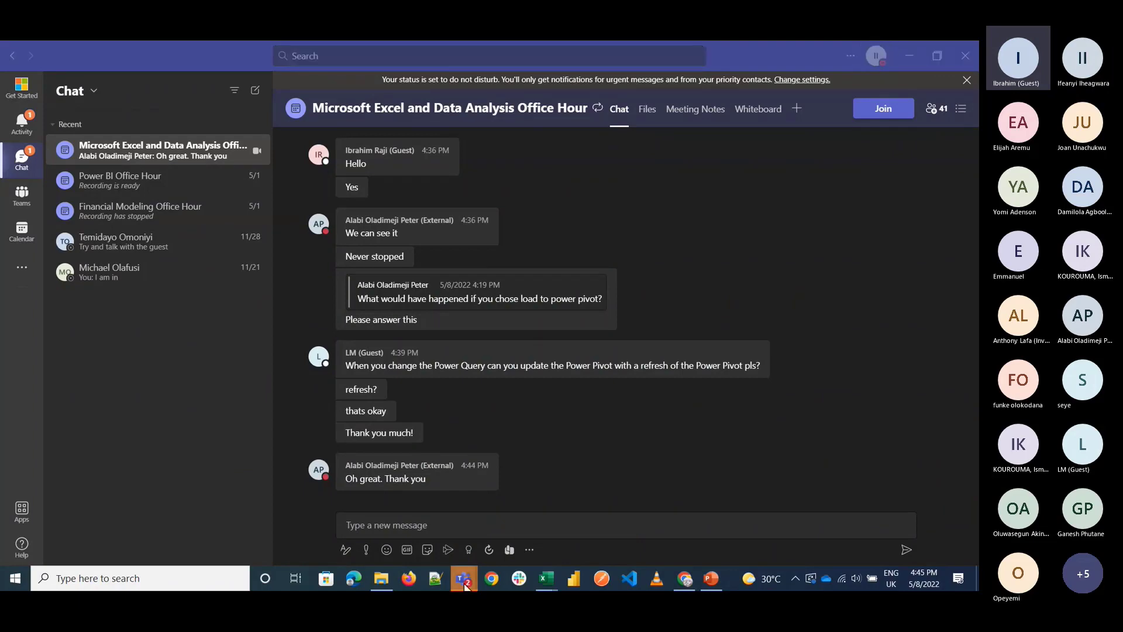
{"action": "left_click", "coordinate": [527, 523]}
{"action": "scroll", "coordinate": [744, 304], "scroll_direction": "down", "scroll_amount": 12}
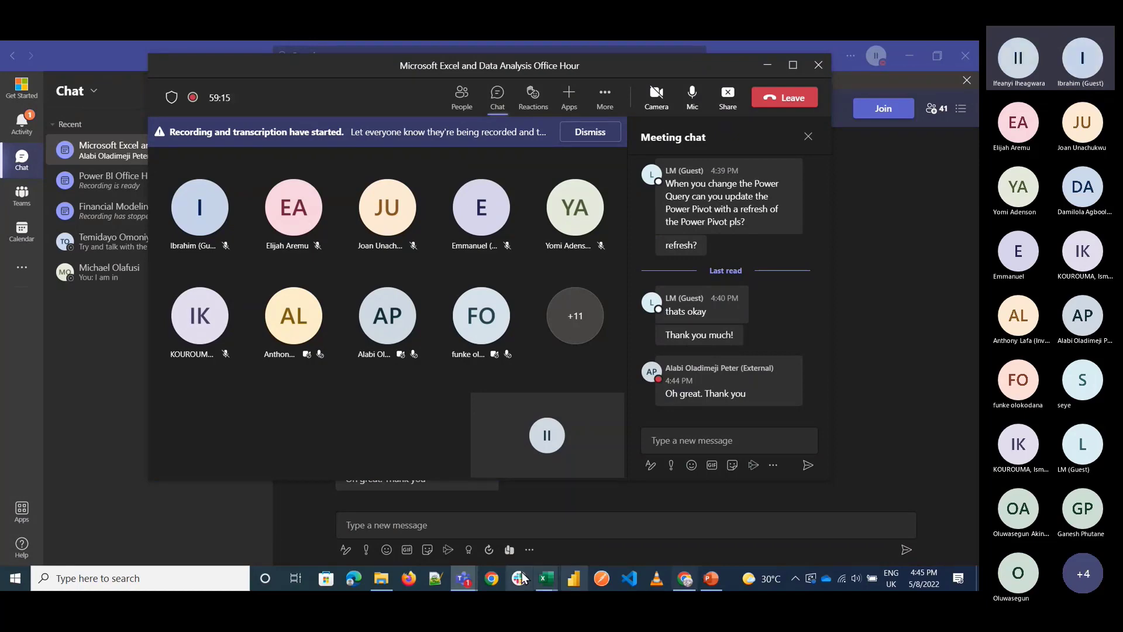
Step: Switch to Excel, close the Power Pivot window and bring up the Book2 workbook
{"action": "mouse_move", "coordinate": [546, 578]}
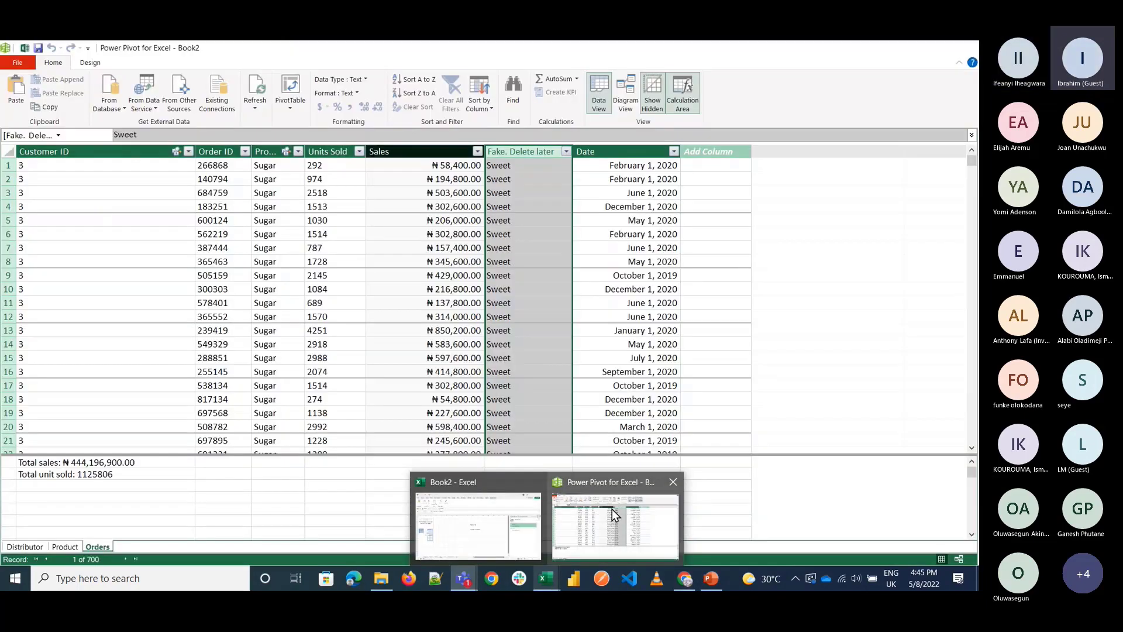
{"action": "mouse_move", "coordinate": [511, 526]}
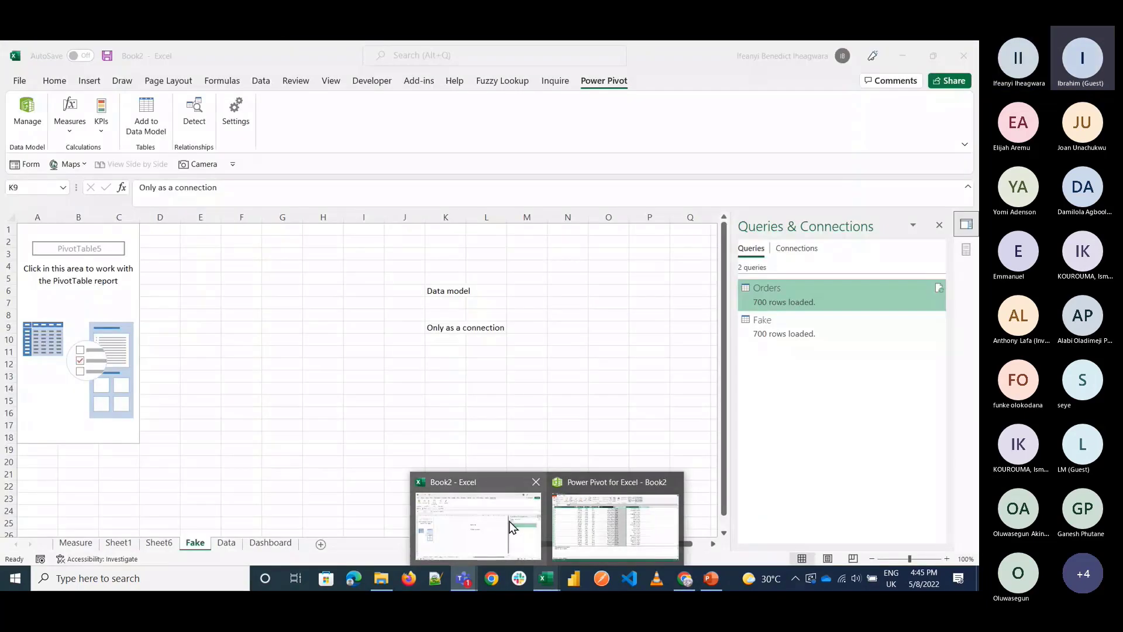
{"action": "mouse_move", "coordinate": [612, 529]}
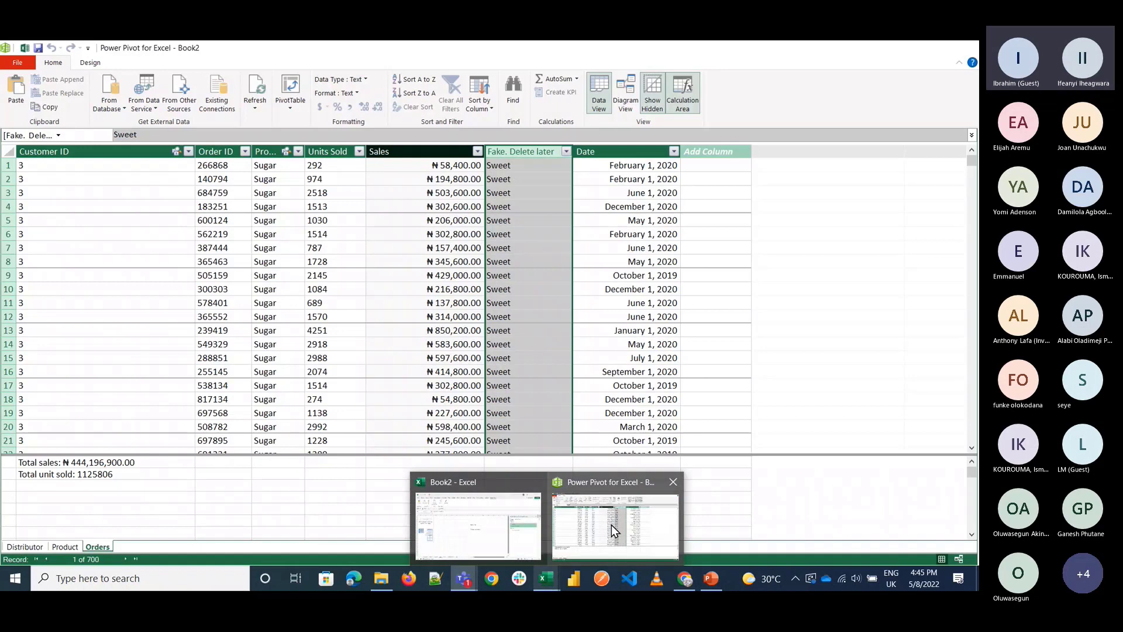
{"action": "left_click", "coordinate": [611, 531]}
{"action": "left_click", "coordinate": [963, 48]}
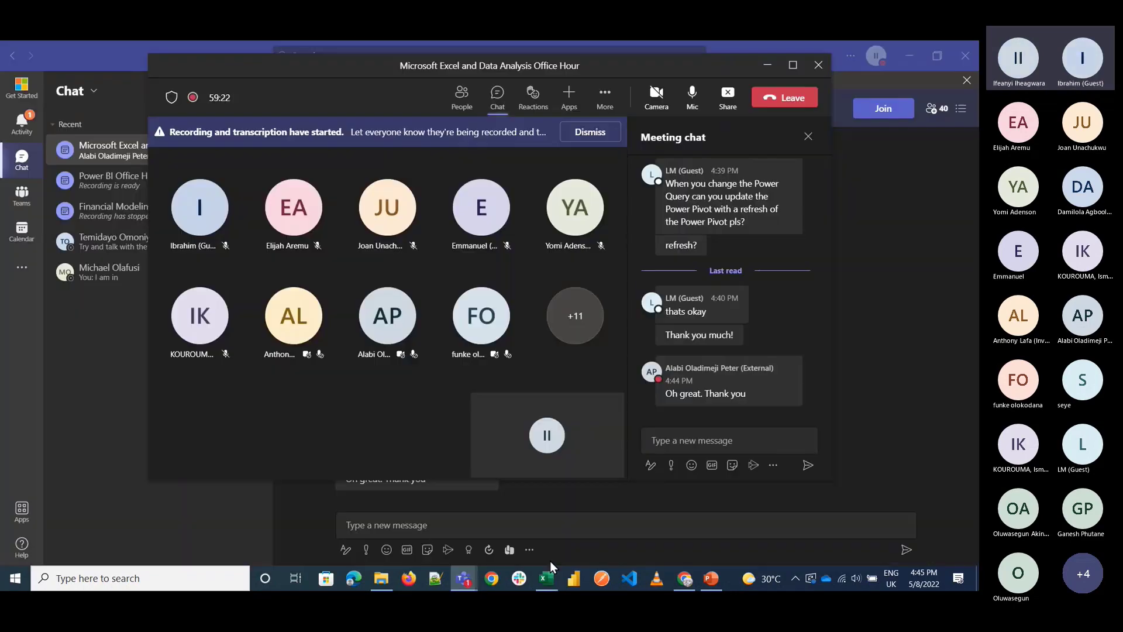
{"action": "left_click", "coordinate": [548, 577]}
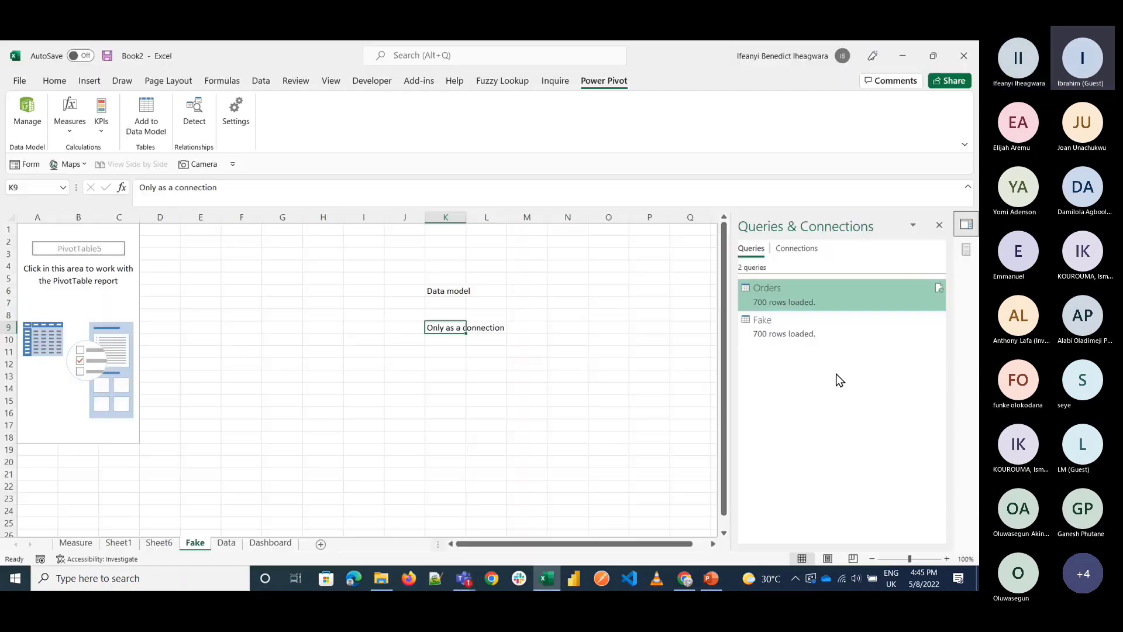
Step: Delete the Fake query from the workbook's queries
{"action": "left_click", "coordinate": [806, 319]}
{"action": "right_click", "coordinate": [806, 319]}
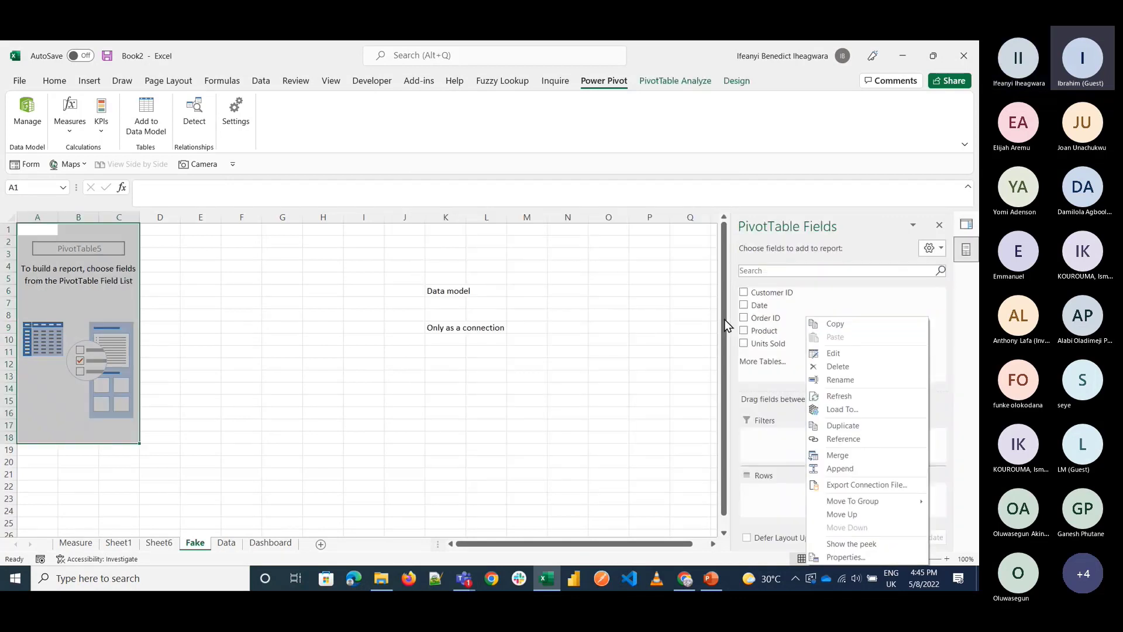
{"action": "left_click", "coordinate": [522, 389]}
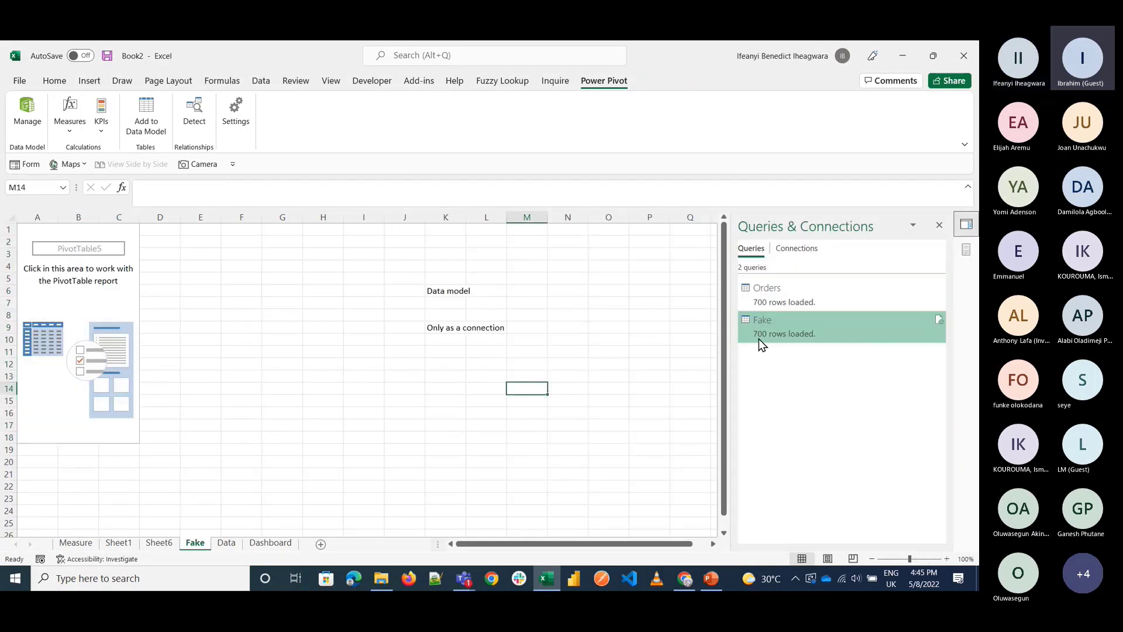
{"action": "mouse_move", "coordinate": [759, 340]}
{"action": "left_click", "coordinate": [697, 480]}
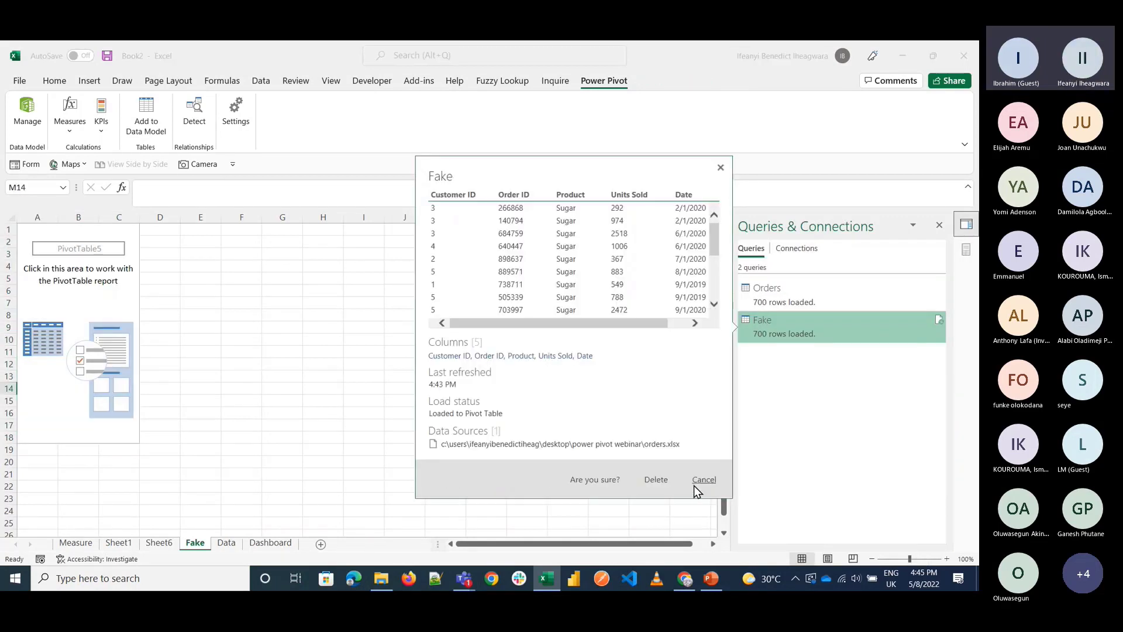
{"action": "left_click", "coordinate": [656, 480]}
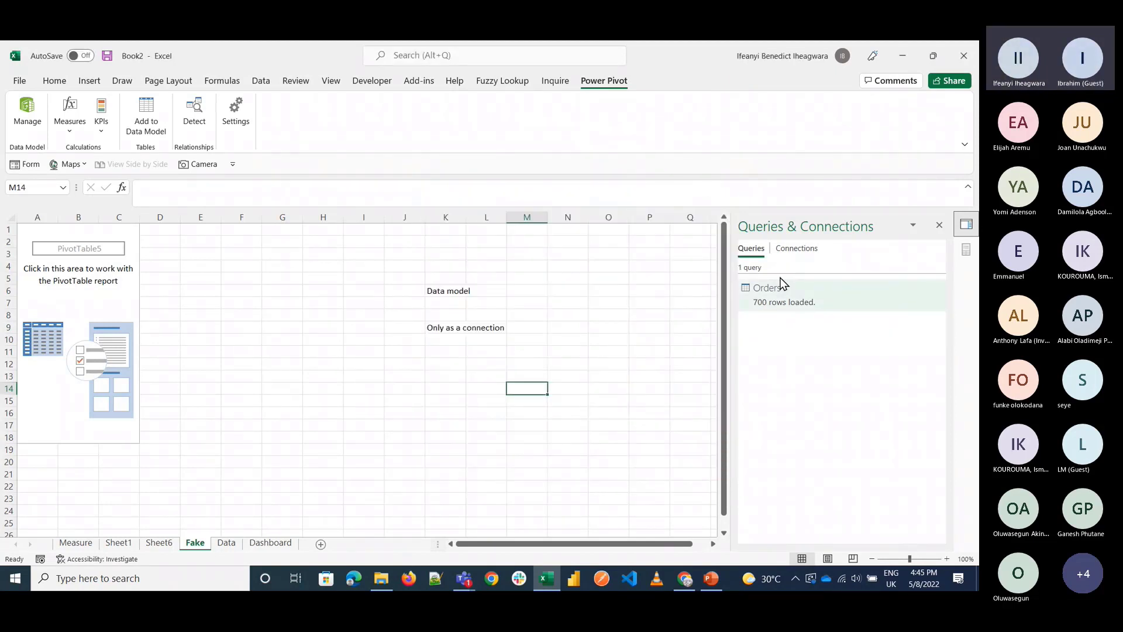
Step: Open the Orders query in the Power Query Editor and remove its "Fake. Delete later" column
{"action": "mouse_move", "coordinate": [782, 283]}
{"action": "left_click", "coordinate": [451, 448]}
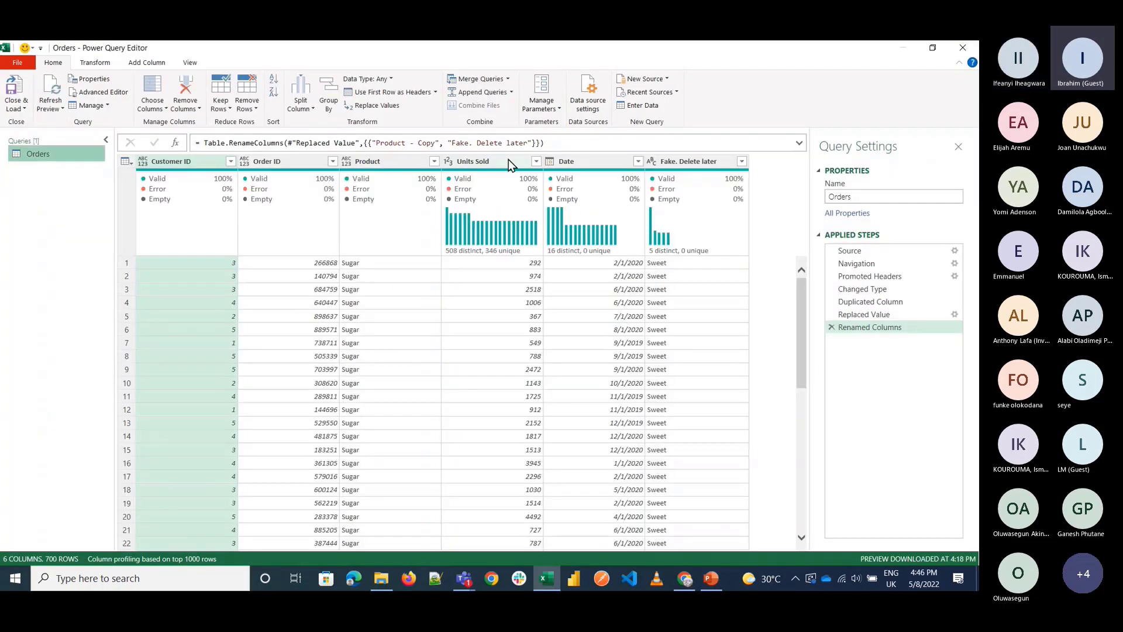
{"action": "left_click", "coordinate": [508, 163]}
{"action": "left_click", "coordinate": [682, 165]}
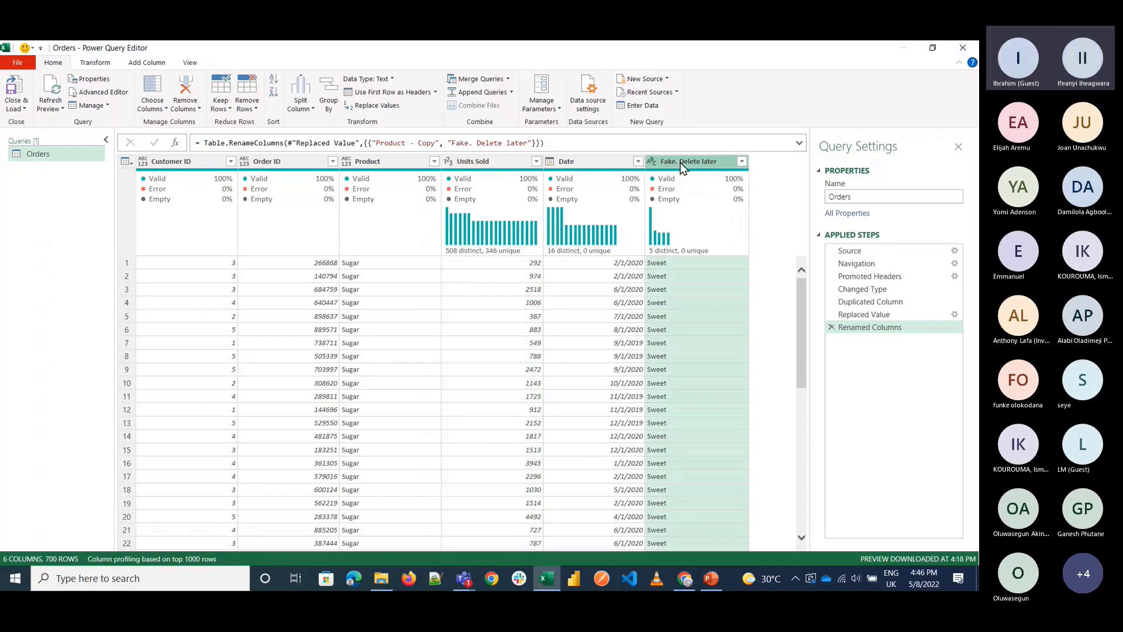
{"action": "right_click", "coordinate": [682, 166]}
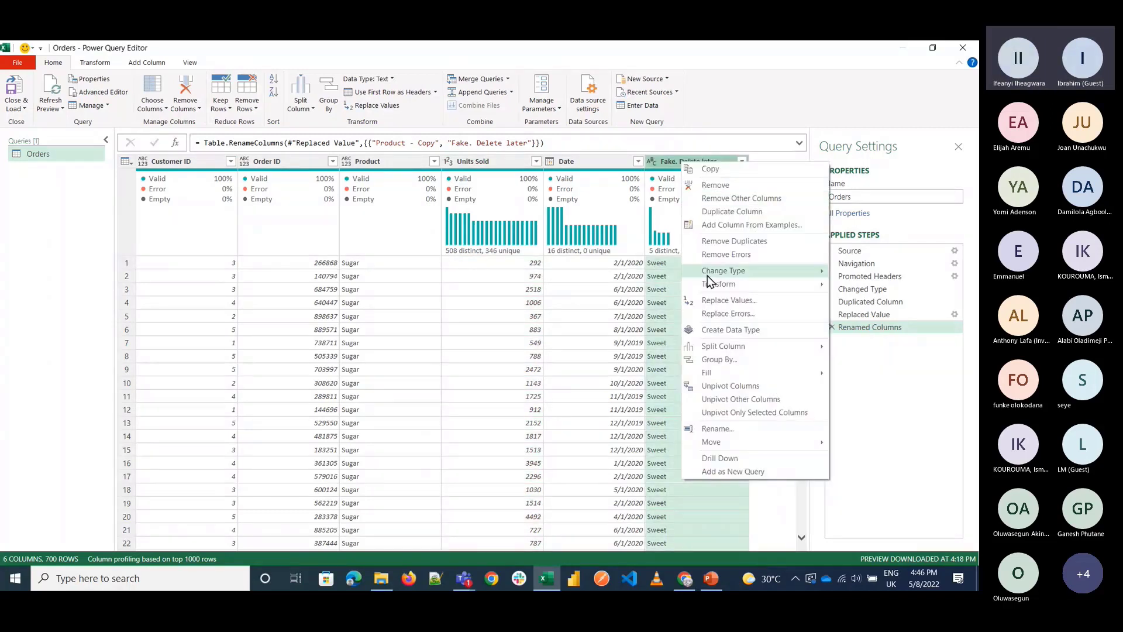
{"action": "left_click", "coordinate": [754, 186]}
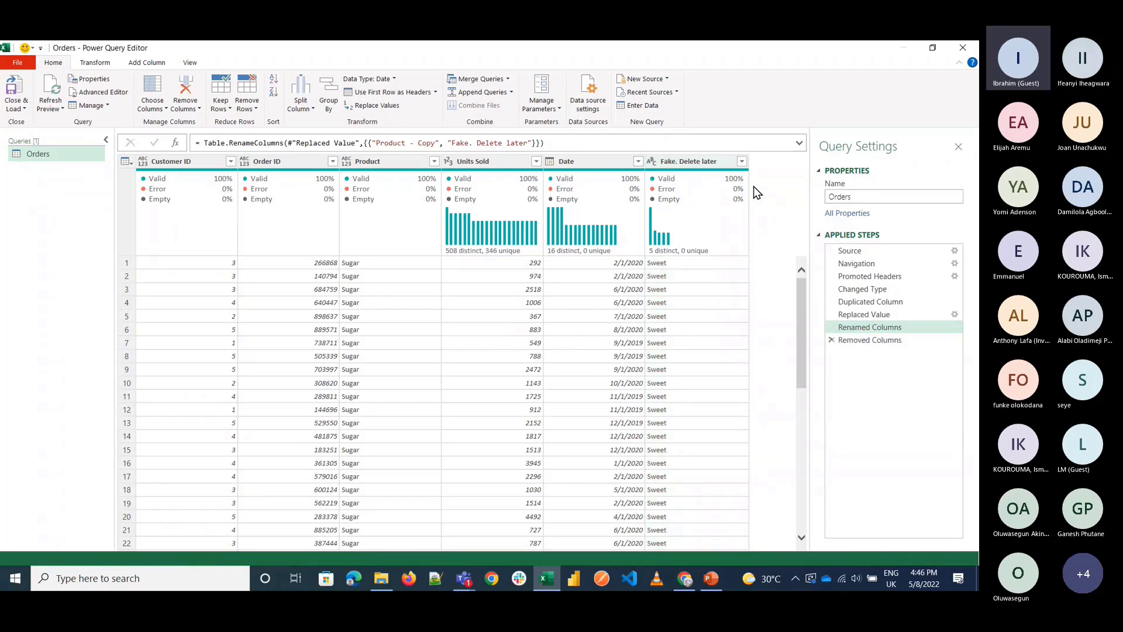
Step: Close and load the edited Orders query, and check the Orders table in the Power Pivot data model
{"action": "left_click", "coordinate": [17, 105]}
{"action": "left_click", "coordinate": [32, 121]}
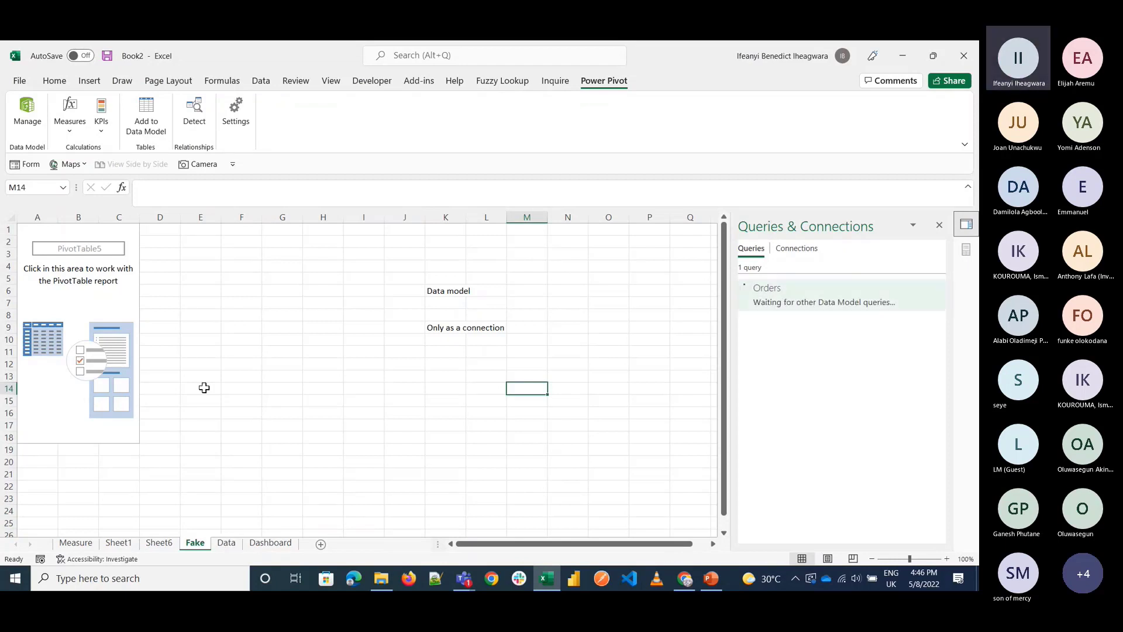
{"action": "left_click", "coordinate": [35, 111]}
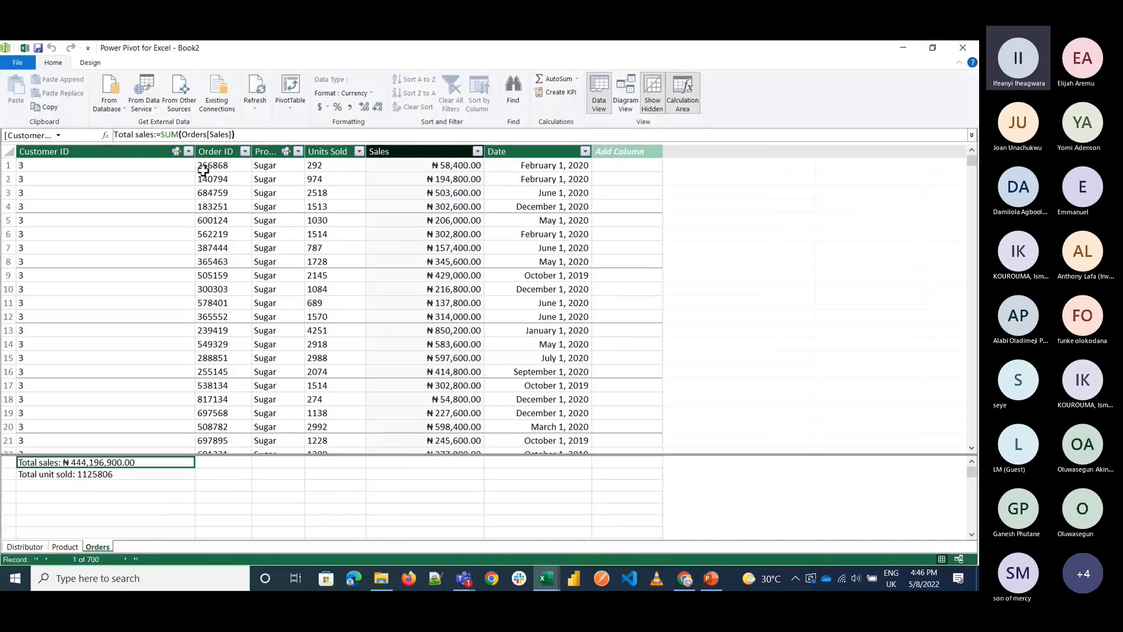
{"action": "left_click", "coordinate": [907, 53]}
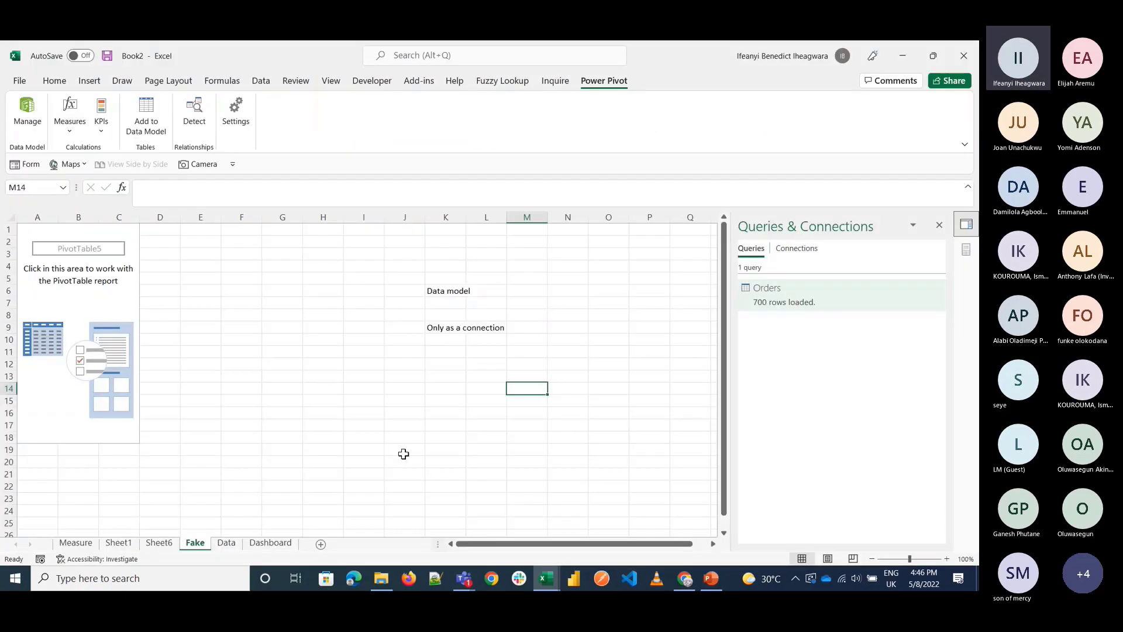
Step: On the Data sheet, change the pivot table in columns E:F to group total sales by the Distributor table's Name field instead of Product
{"action": "left_click", "coordinate": [119, 543]}
{"action": "left_click", "coordinate": [76, 543]}
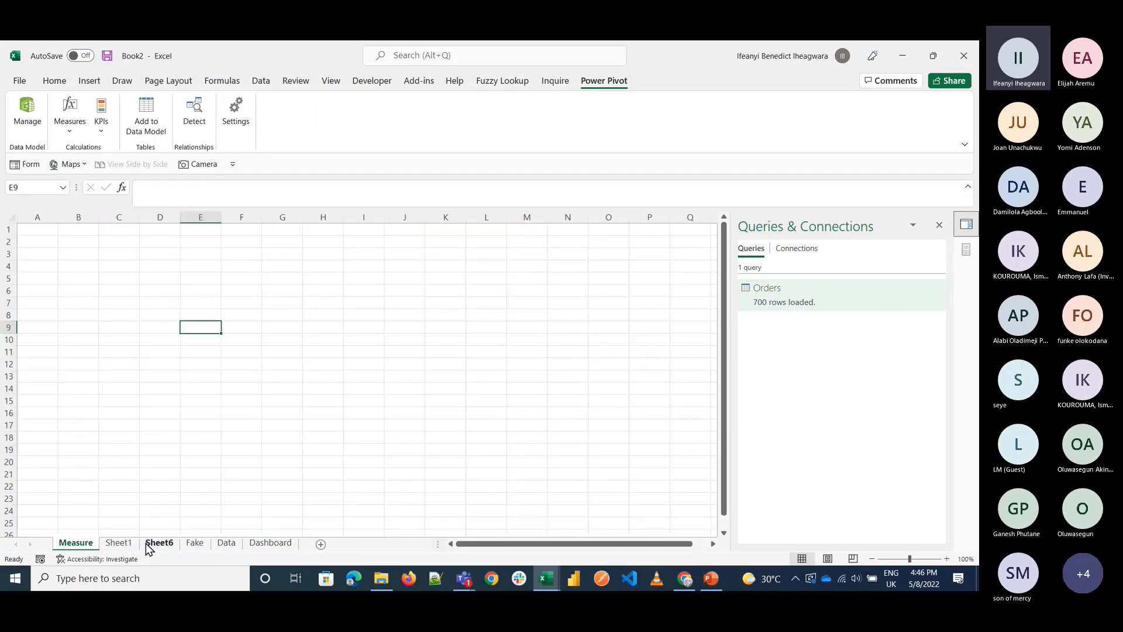
{"action": "left_click", "coordinate": [225, 543]}
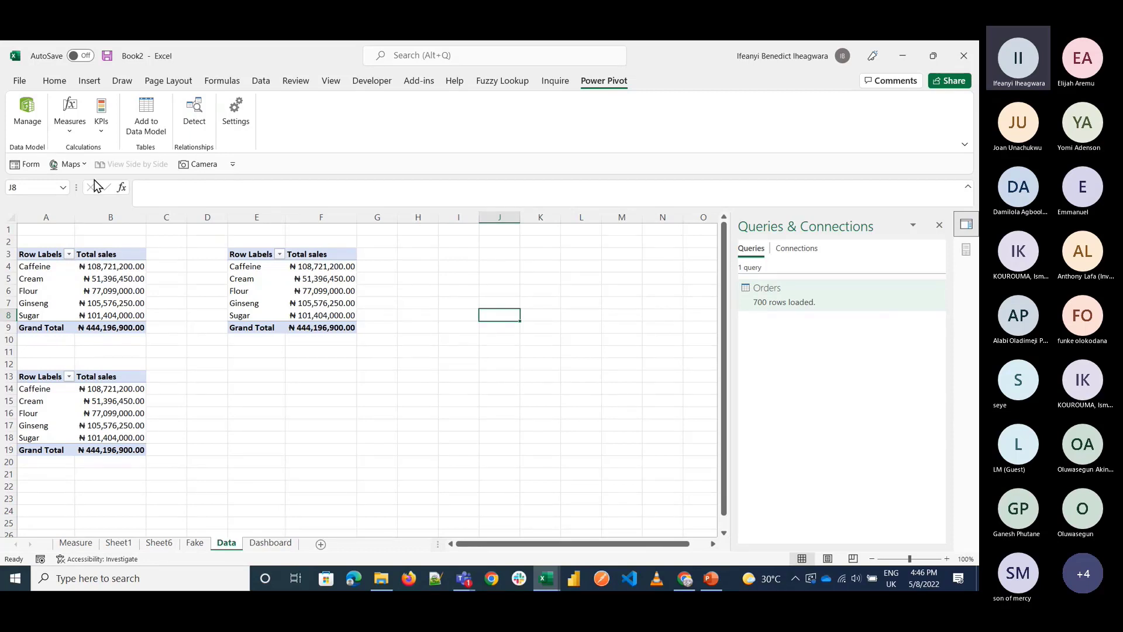
{"action": "left_click", "coordinate": [94, 291]}
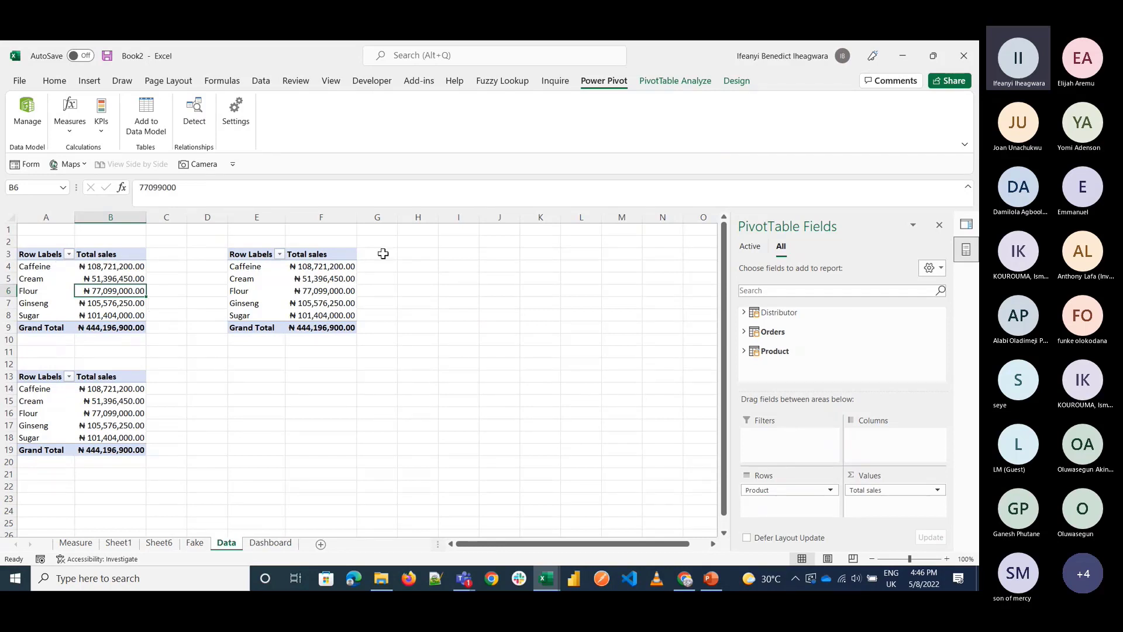
{"action": "left_click", "coordinate": [249, 292]}
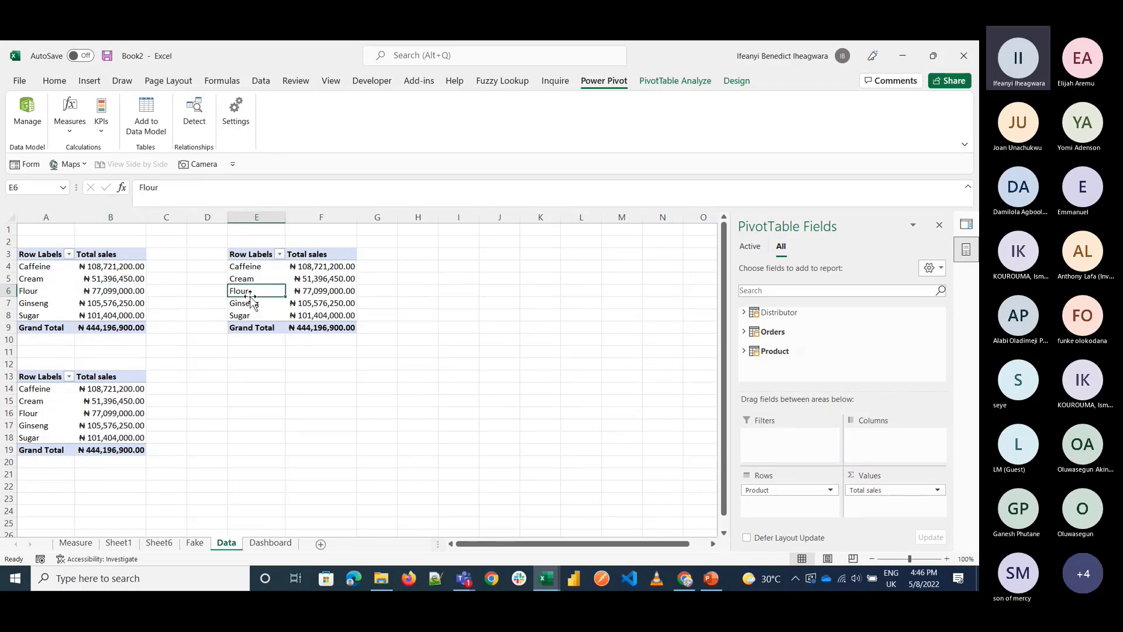
{"action": "left_click", "coordinate": [746, 313]}
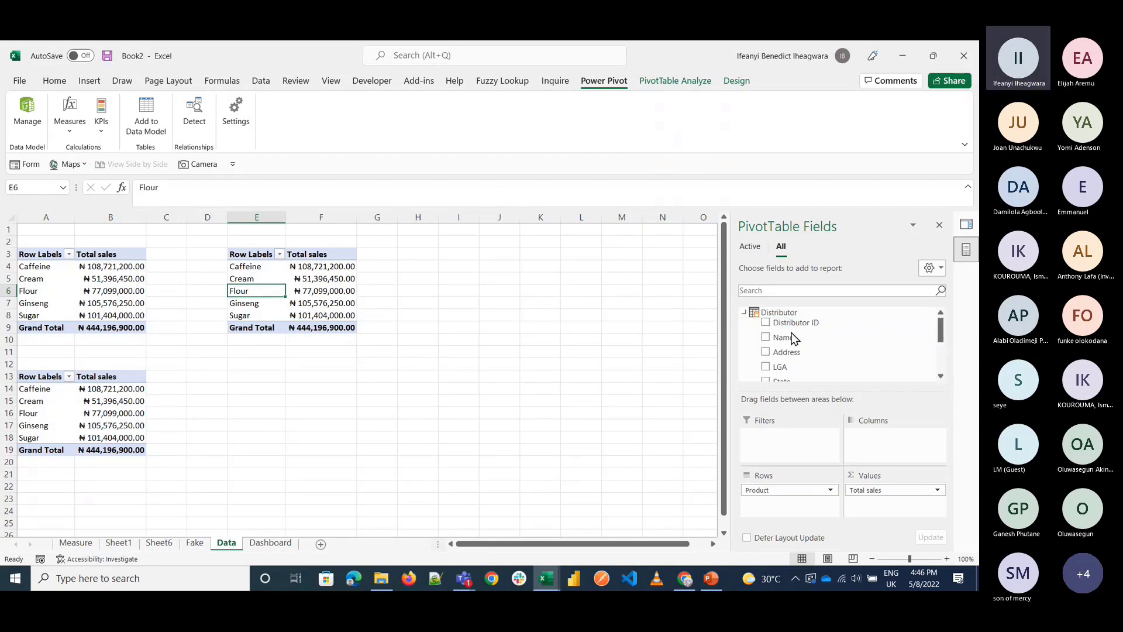
{"action": "left_click_drag", "start_coordinate": [794, 338], "coordinate": [546, 375]}
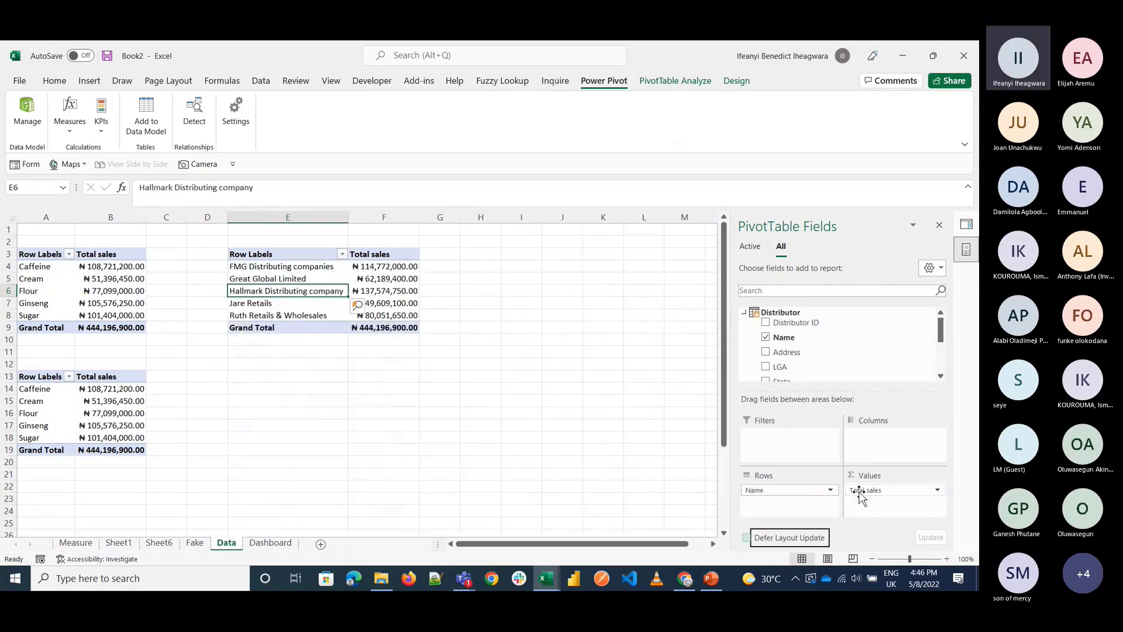
{"action": "left_click", "coordinate": [898, 490]}
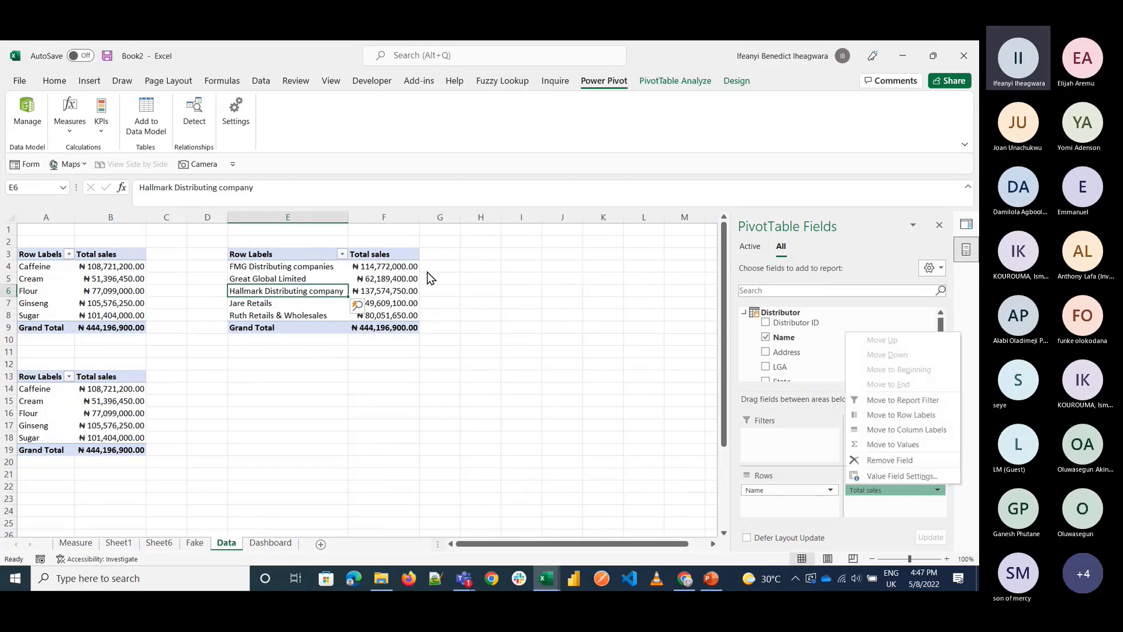
Step: Examine the Distributor table's available fields and measures for the distributor sales pivot table
{"action": "left_click", "coordinate": [105, 389]}
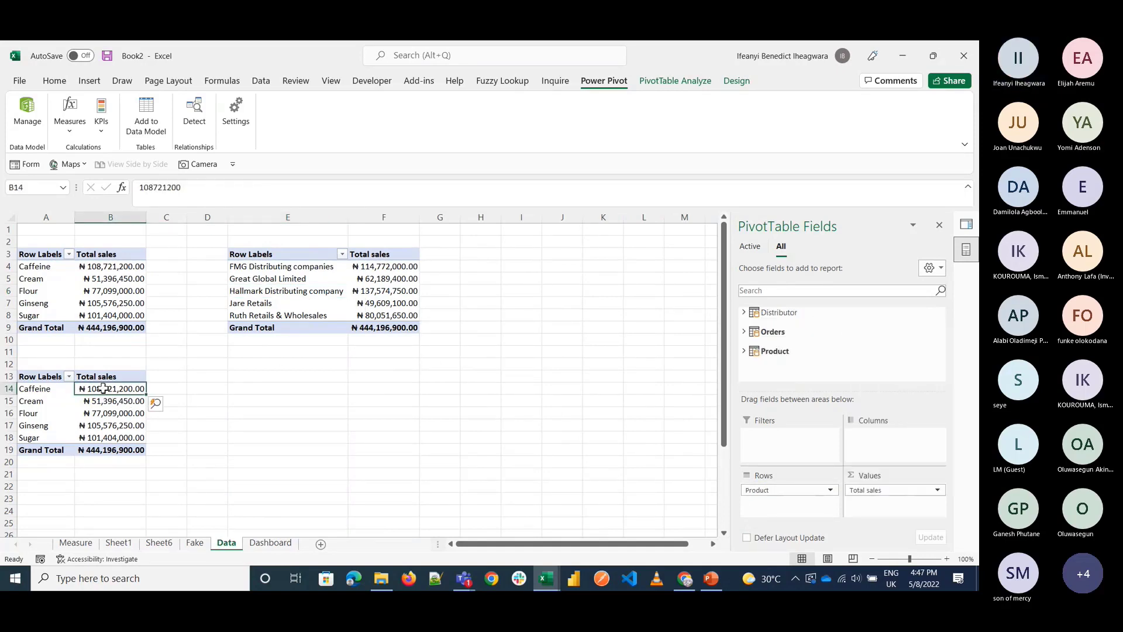
{"action": "left_click", "coordinate": [299, 294]}
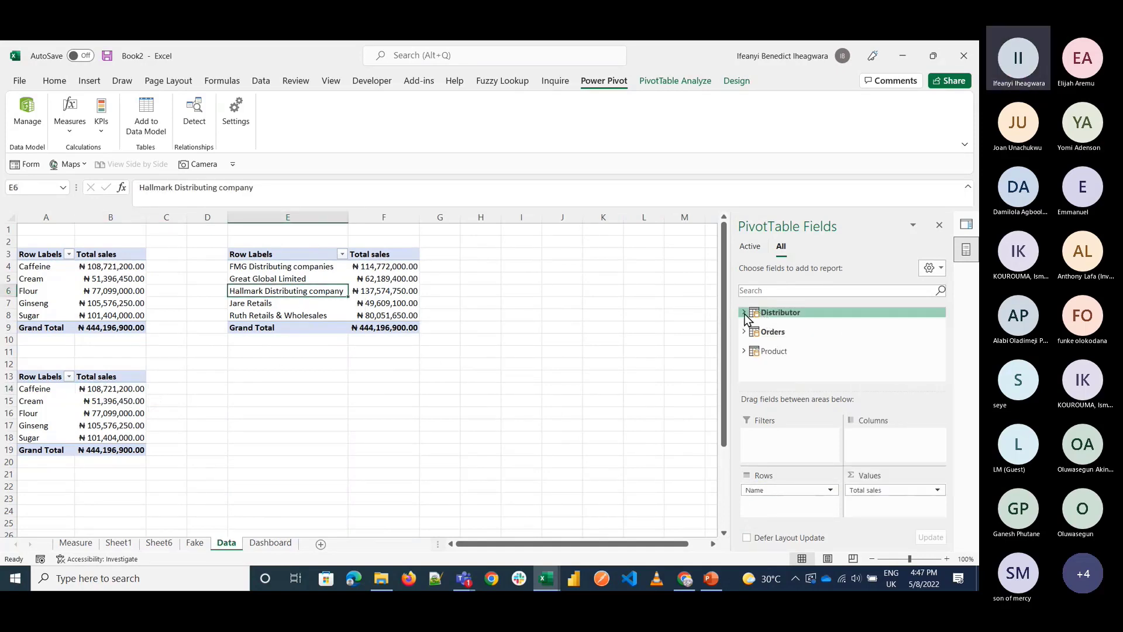
{"action": "left_click", "coordinate": [744, 313]}
{"action": "scroll", "coordinate": [782, 351], "scroll_direction": "down", "scroll_amount": 2}
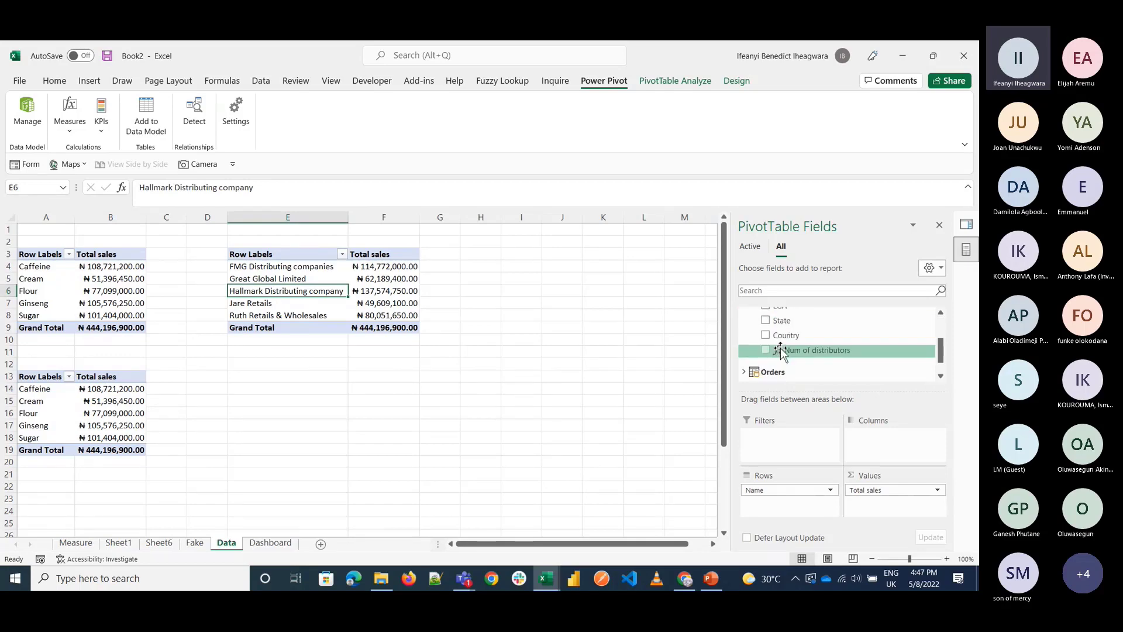
{"action": "left_click", "coordinate": [537, 362]}
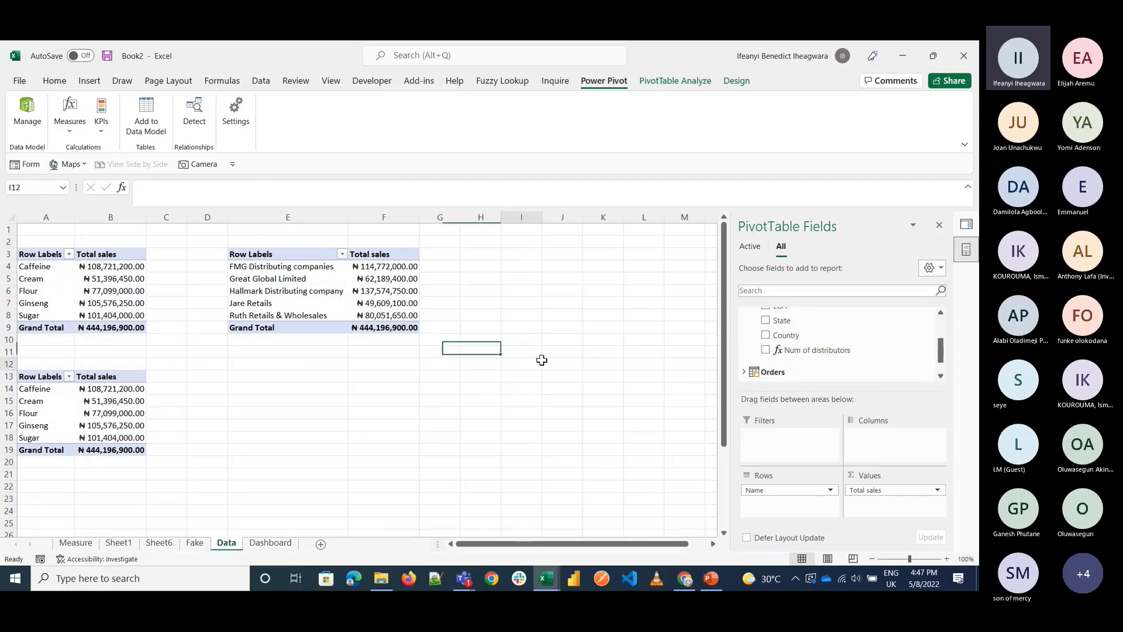
{"action": "left_click", "coordinate": [377, 301]}
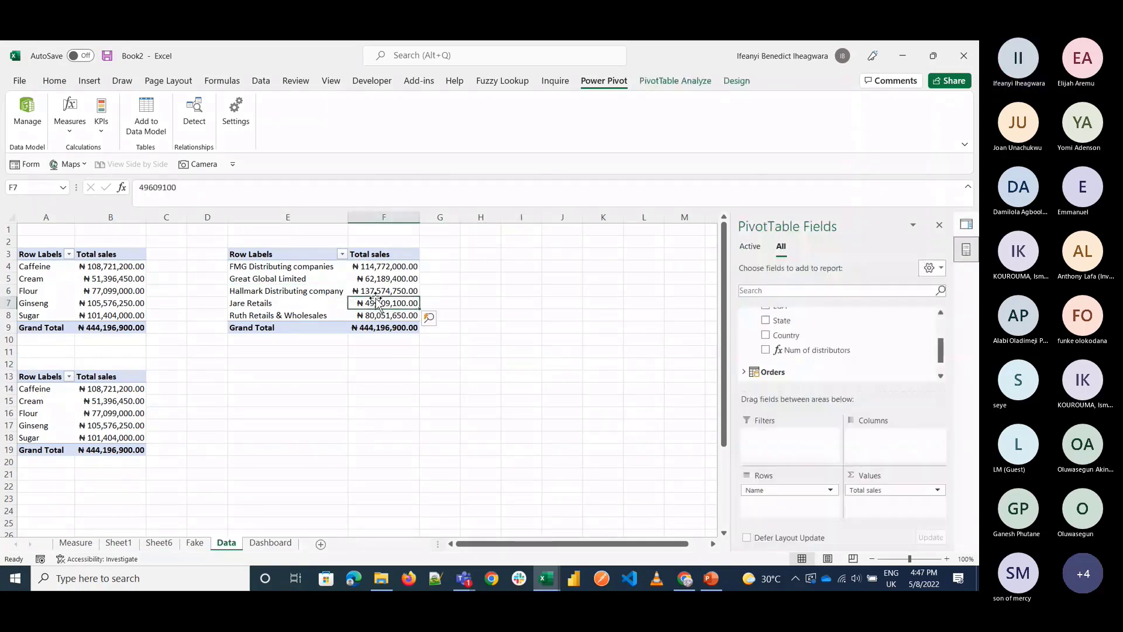
{"action": "scroll", "coordinate": [811, 339], "scroll_direction": "up", "scroll_amount": 1}
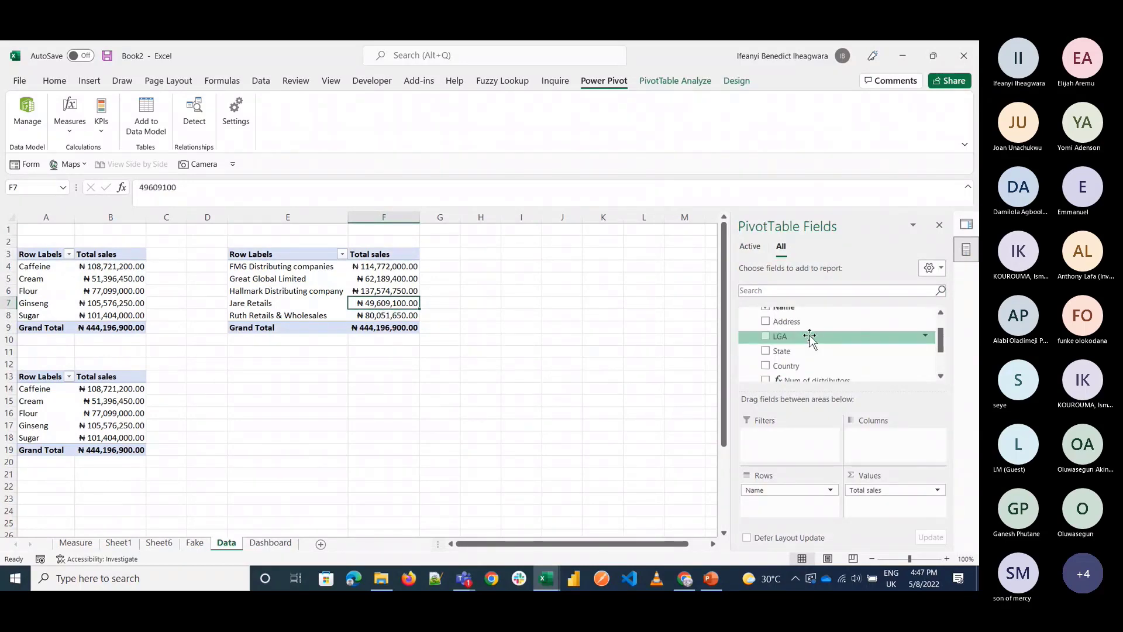
{"action": "scroll", "coordinate": [811, 340], "scroll_direction": "down", "scroll_amount": 1}
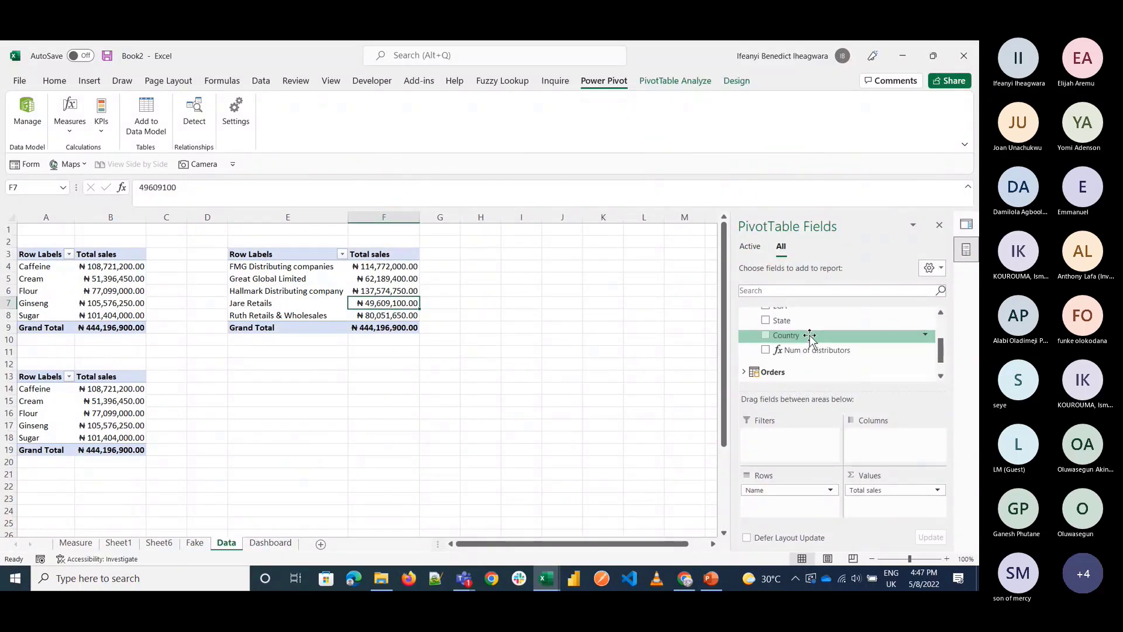
{"action": "scroll", "coordinate": [810, 337], "scroll_direction": "down", "scroll_amount": 1}
{"action": "left_click", "coordinate": [123, 398]}
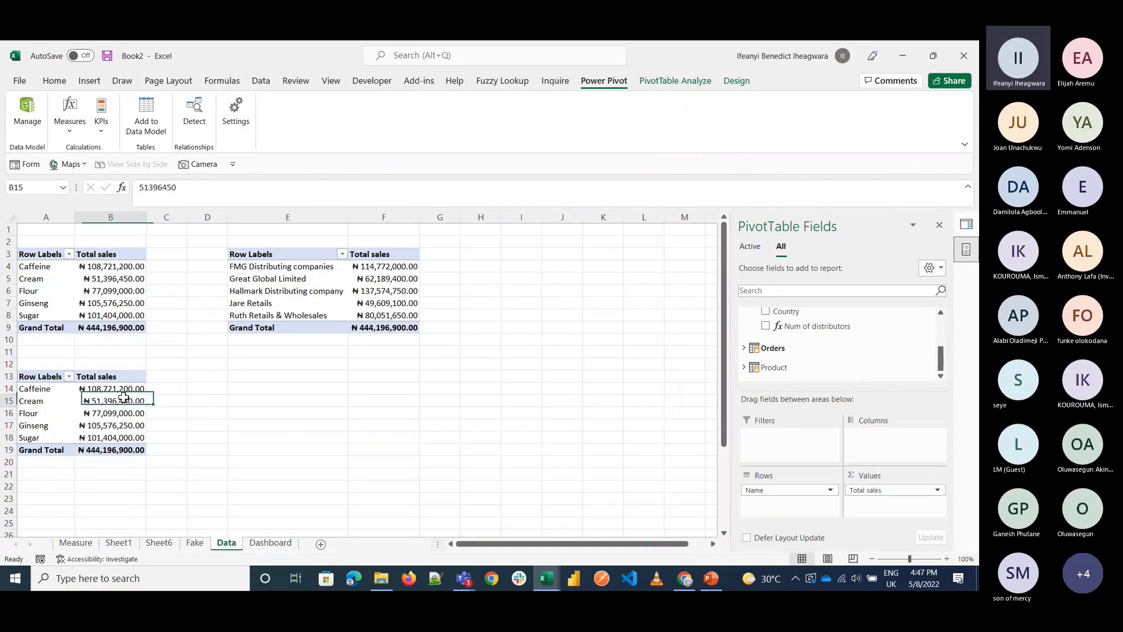
{"action": "left_click", "coordinate": [744, 344]}
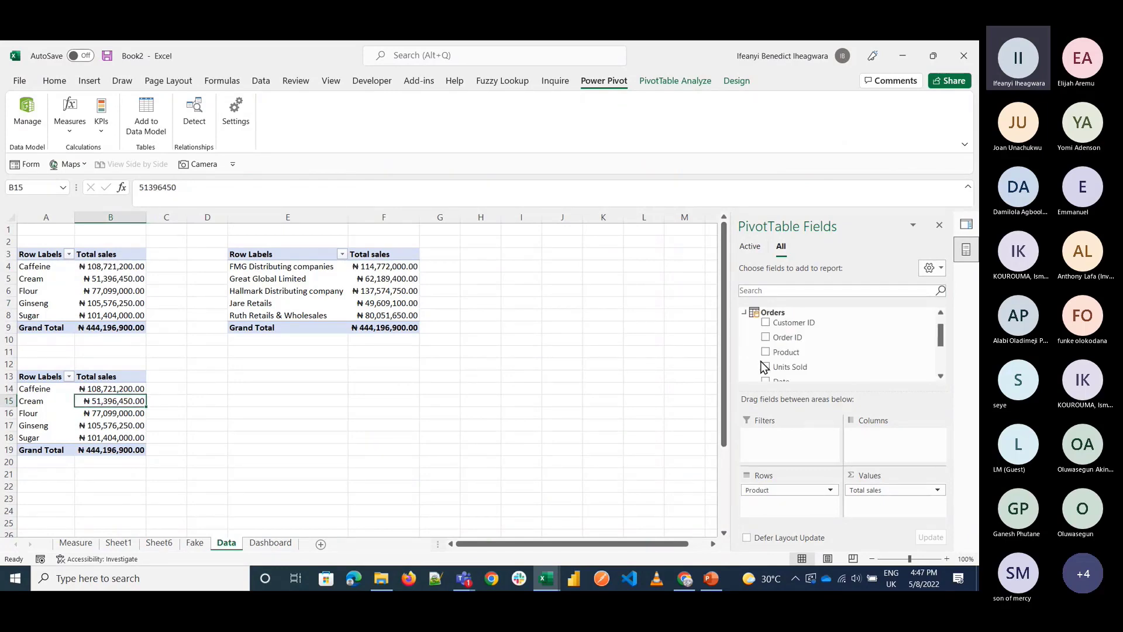
{"action": "scroll", "coordinate": [763, 365], "scroll_direction": "down", "scroll_amount": 2}
{"action": "right_click", "coordinate": [763, 366]}
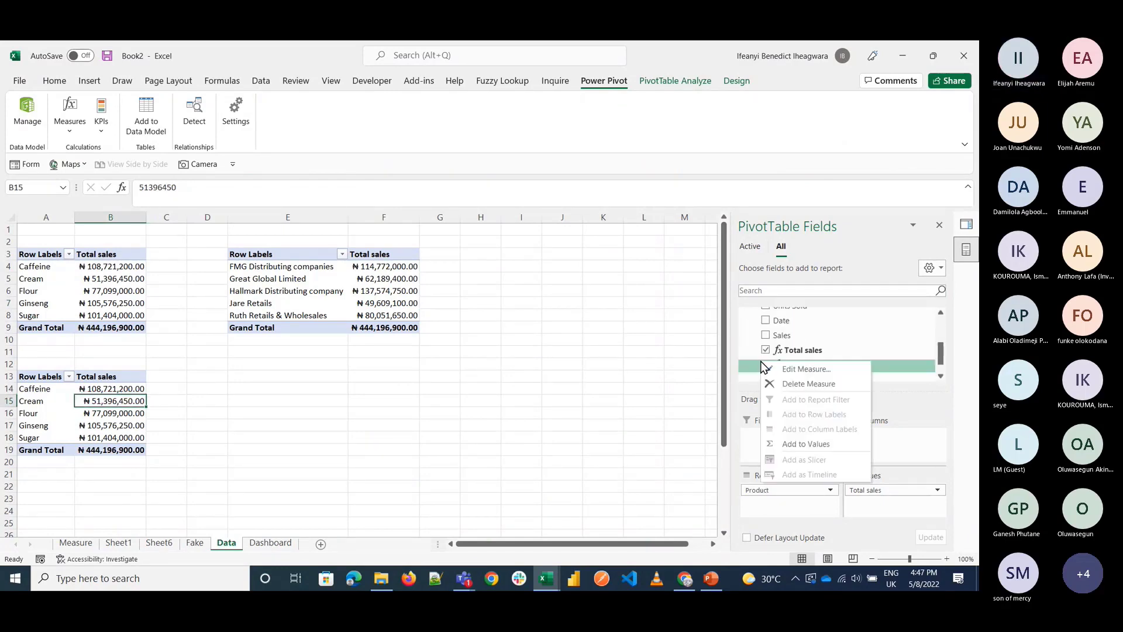
{"action": "left_click", "coordinate": [710, 340]}
Step: In the pivot table starting at E3, remove the Total sales values and replace Name in the rows with the Orders table's Date field
{"action": "left_click", "coordinate": [377, 313]}
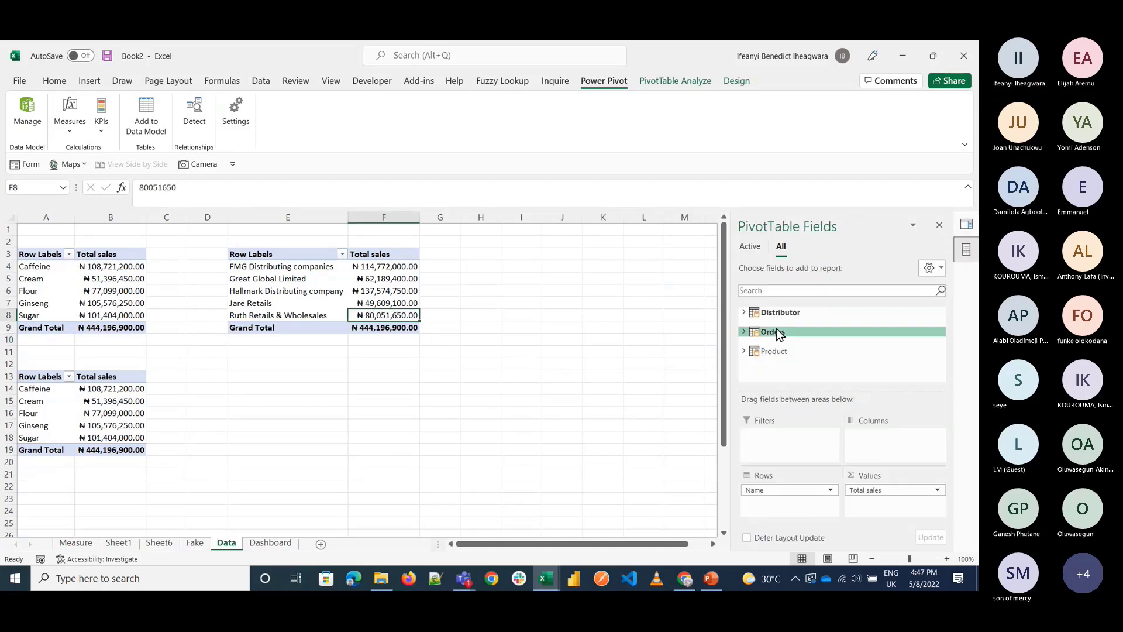
{"action": "left_click", "coordinate": [775, 351]}
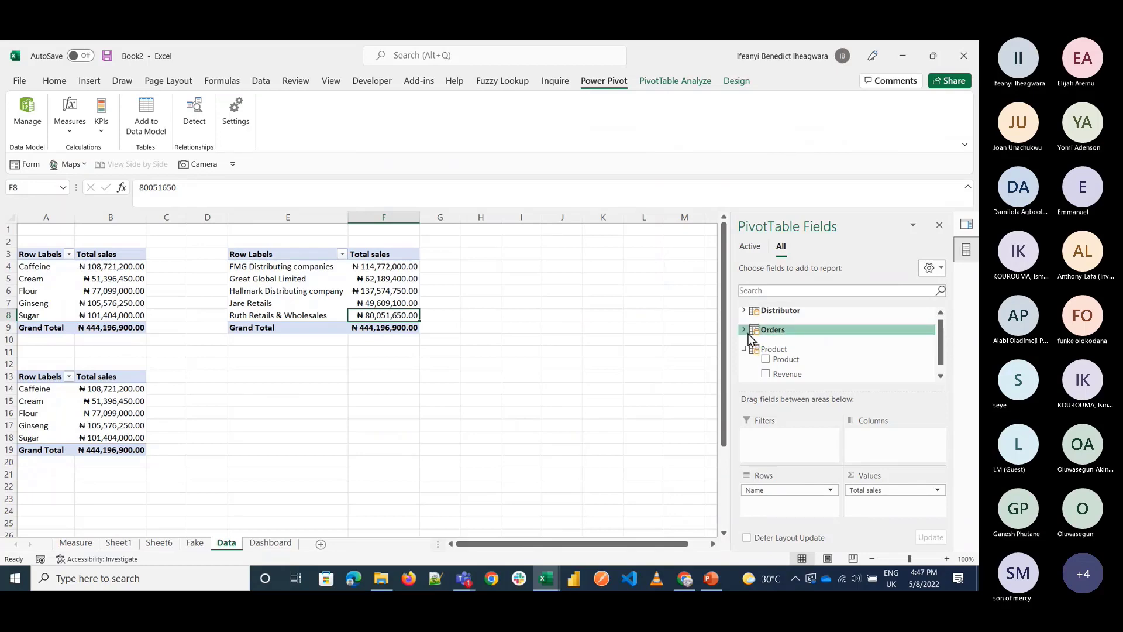
{"action": "left_click_drag", "start_coordinate": [784, 359], "coordinate": [648, 303]}
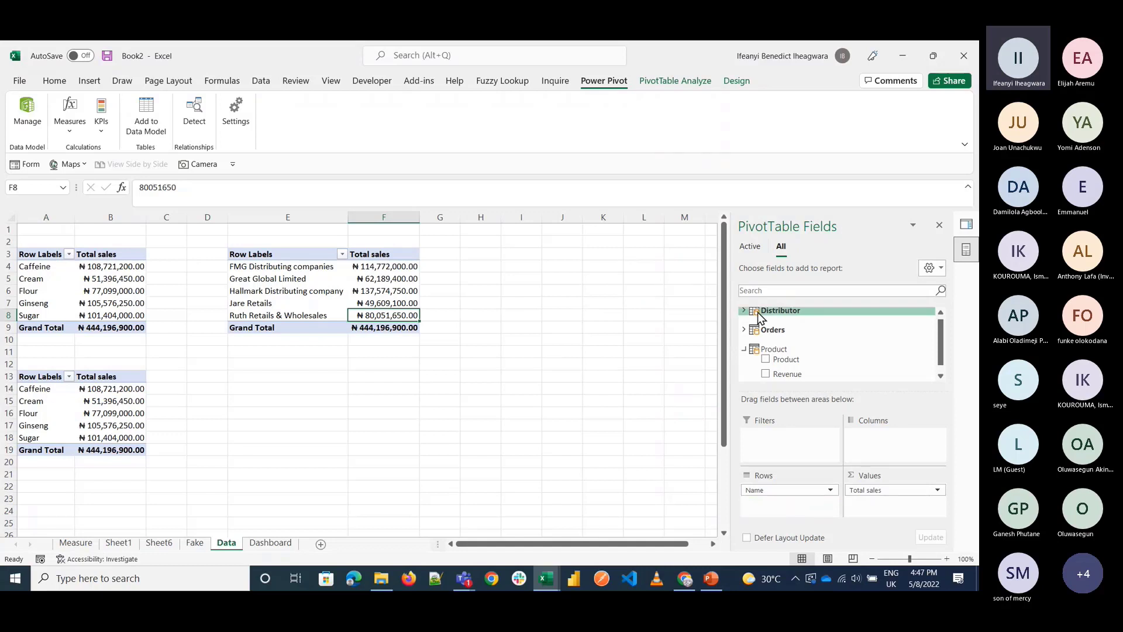
{"action": "left_click", "coordinate": [744, 330]}
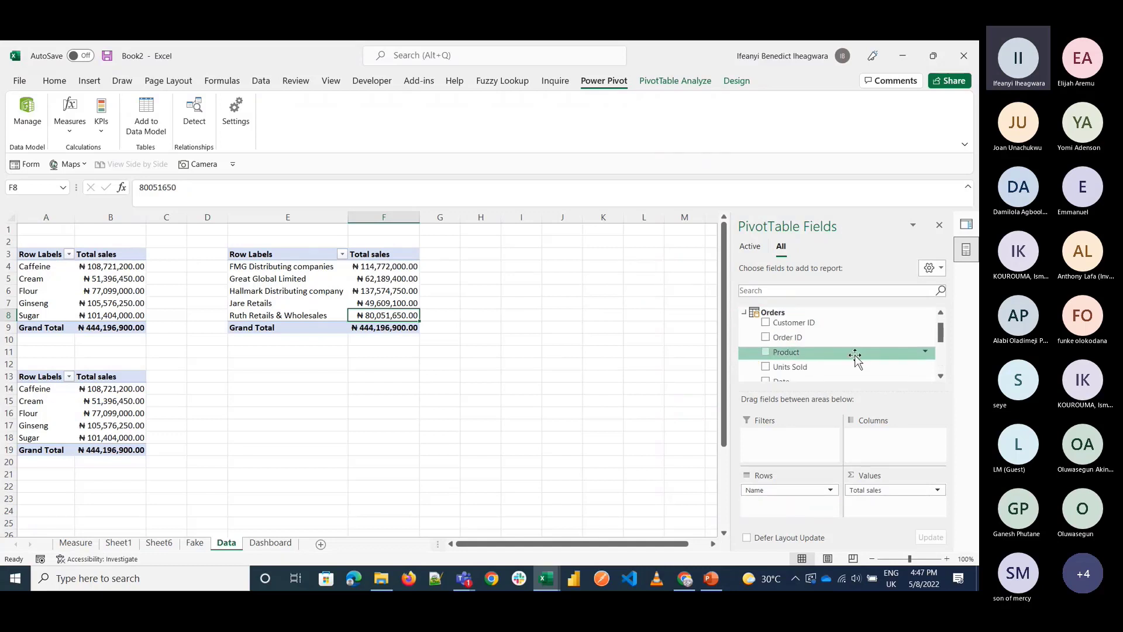
{"action": "left_click_drag", "start_coordinate": [883, 489], "coordinate": [682, 416]}
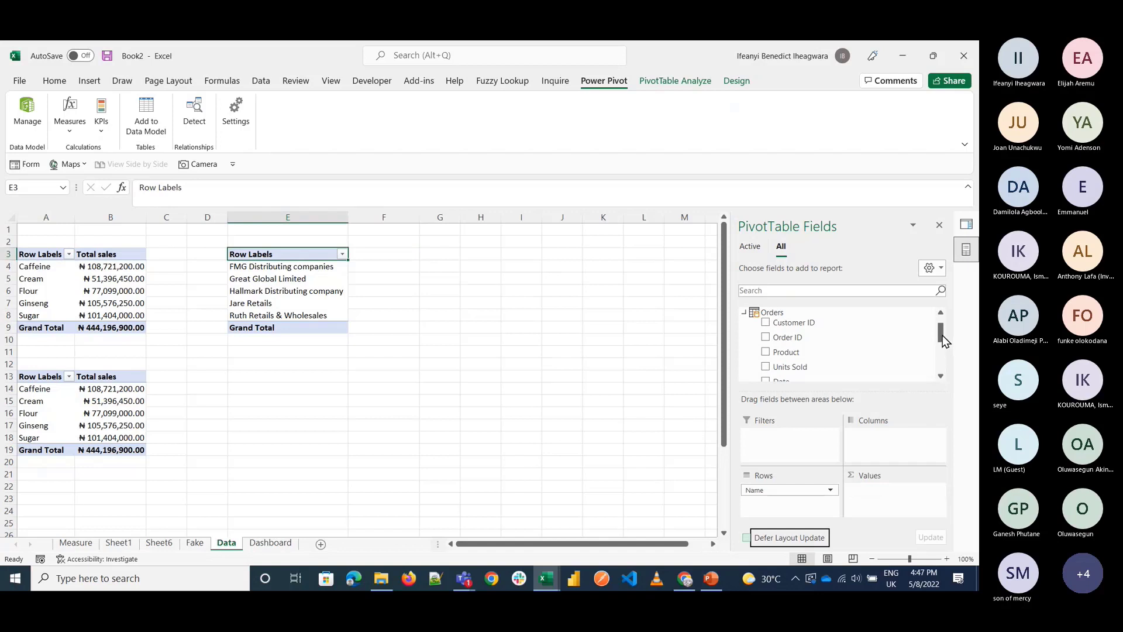
{"action": "left_click_drag", "start_coordinate": [941, 334], "coordinate": [942, 339]}
{"action": "left_click_drag", "start_coordinate": [784, 374], "coordinate": [778, 506]}
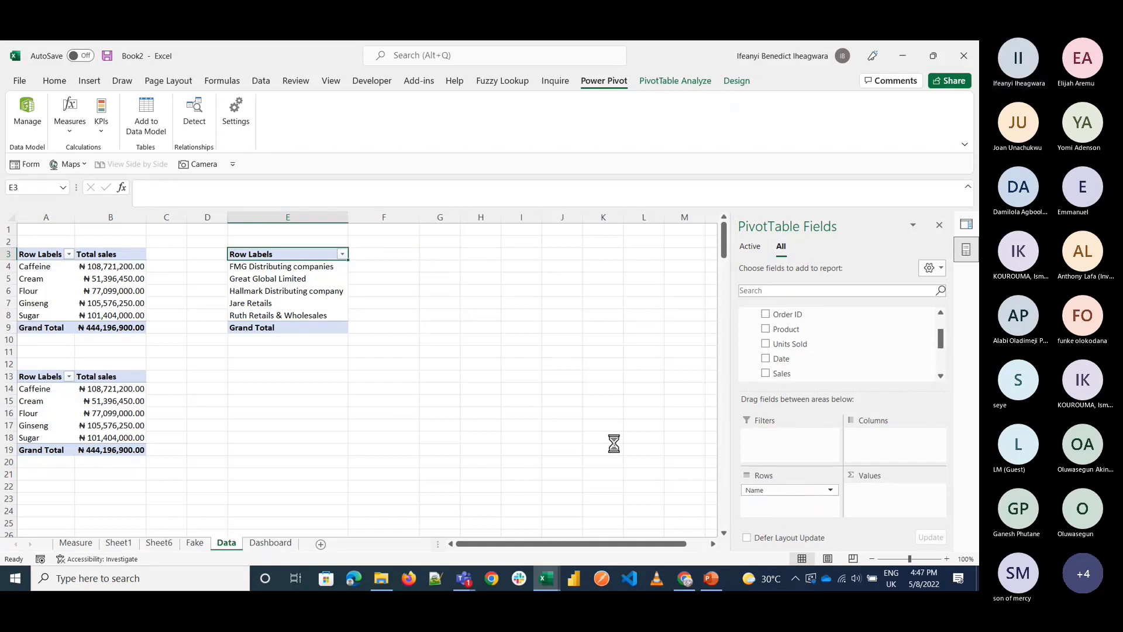
{"action": "left_click_drag", "start_coordinate": [777, 489], "coordinate": [695, 466]}
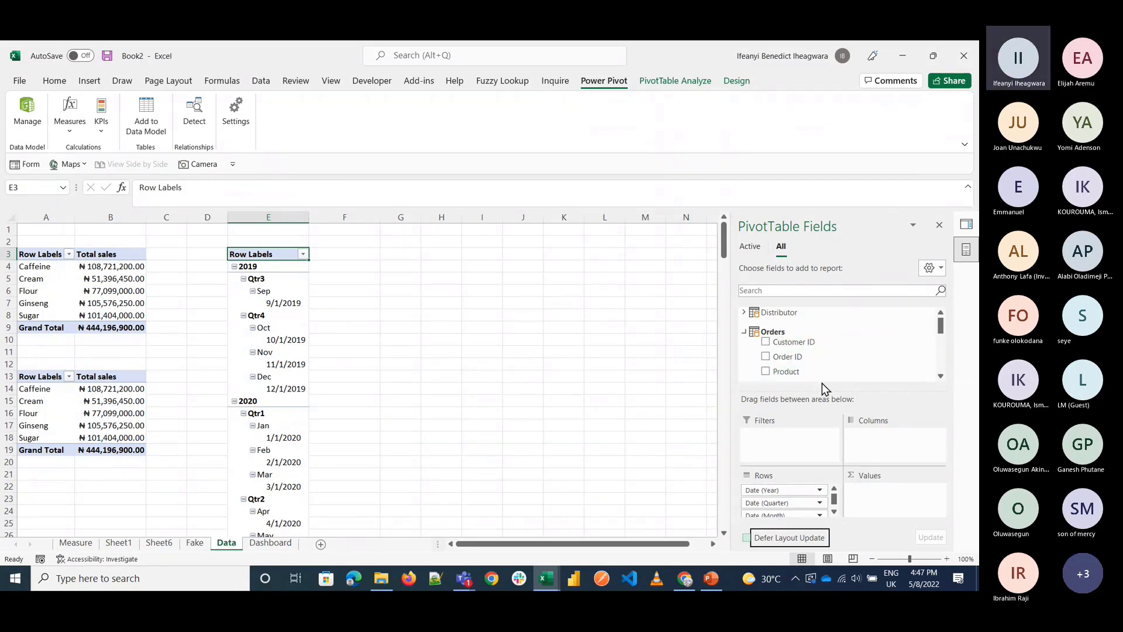
Step: Add the Orders table's Total sales measure to the values of the date pivot table
{"action": "scroll", "coordinate": [834, 366], "scroll_direction": "down", "scroll_amount": 2}
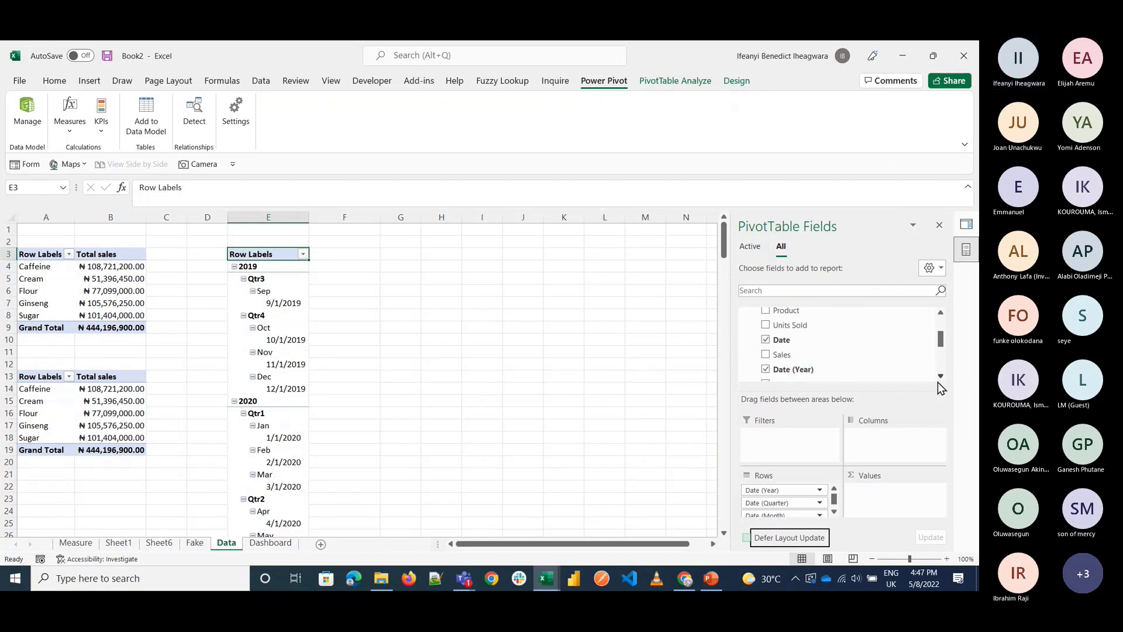
{"action": "scroll", "coordinate": [939, 381], "scroll_direction": "down", "scroll_amount": 1}
{"action": "scroll", "coordinate": [938, 382], "scroll_direction": "down", "scroll_amount": 2}
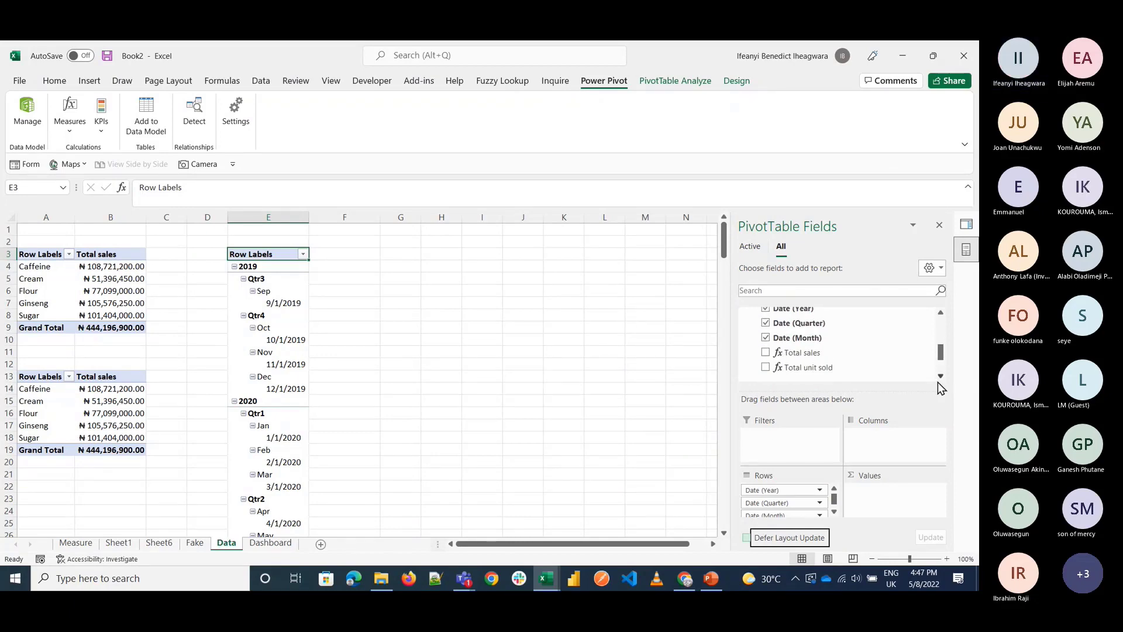
{"action": "left_click_drag", "start_coordinate": [783, 354], "coordinate": [866, 491]}
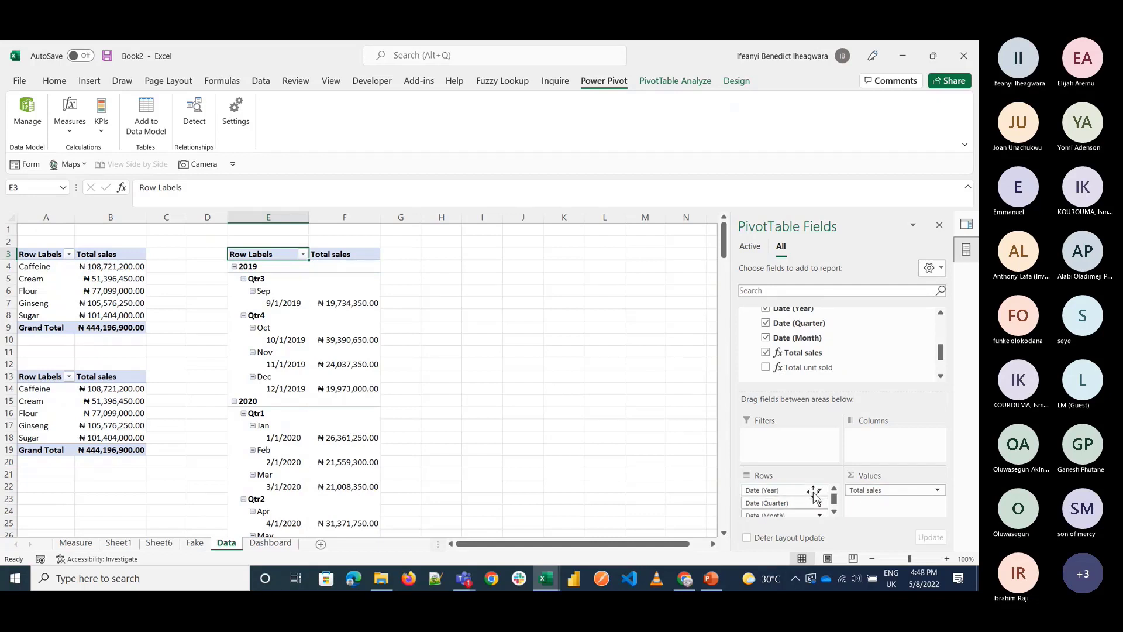
Step: Remove the Date (Quarter), Date (Year) and Date (Month) groupings from the pivot table's rows, leaving only Date
{"action": "left_click_drag", "start_coordinate": [805, 504], "coordinate": [657, 483]}
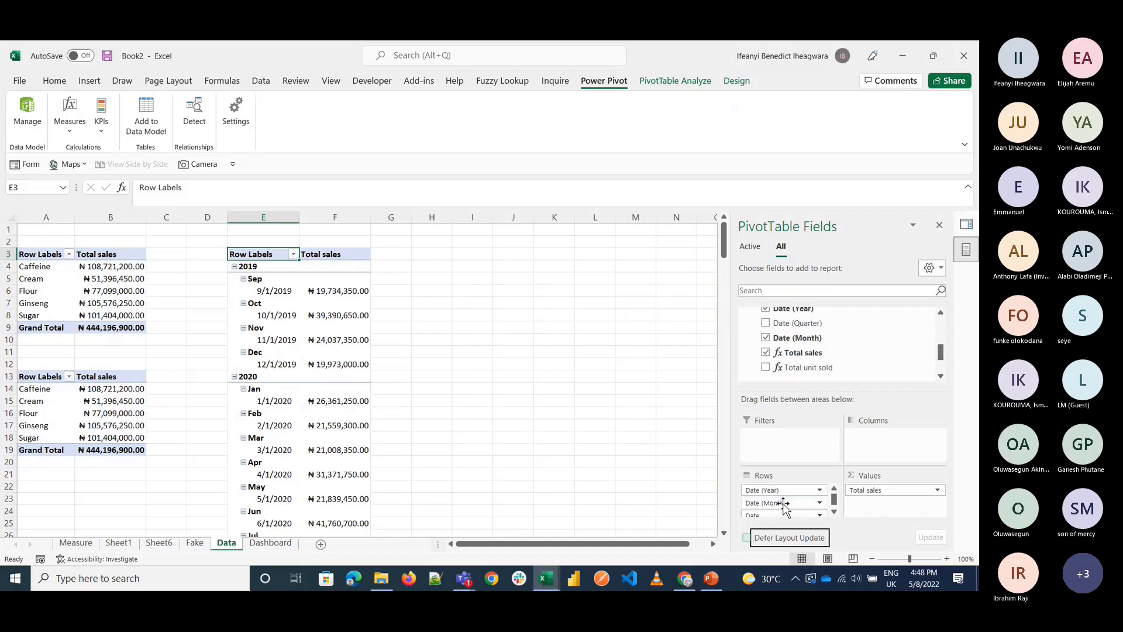
{"action": "left_click", "coordinate": [817, 491]}
{"action": "left_click", "coordinate": [819, 494]}
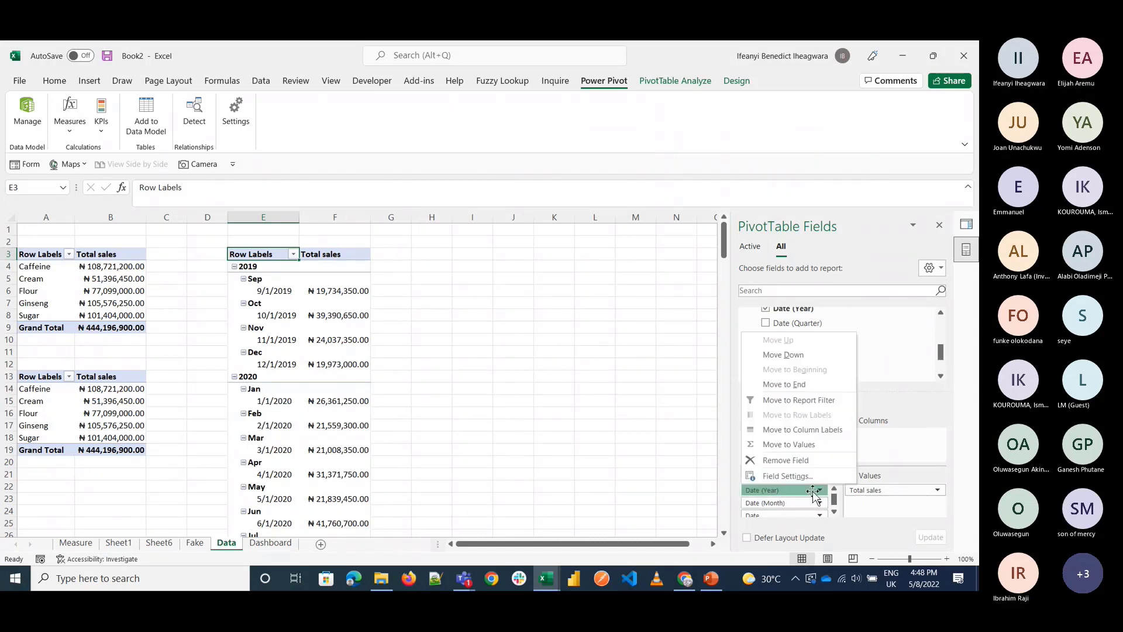
{"action": "left_click_drag", "start_coordinate": [813, 494], "coordinate": [687, 484]}
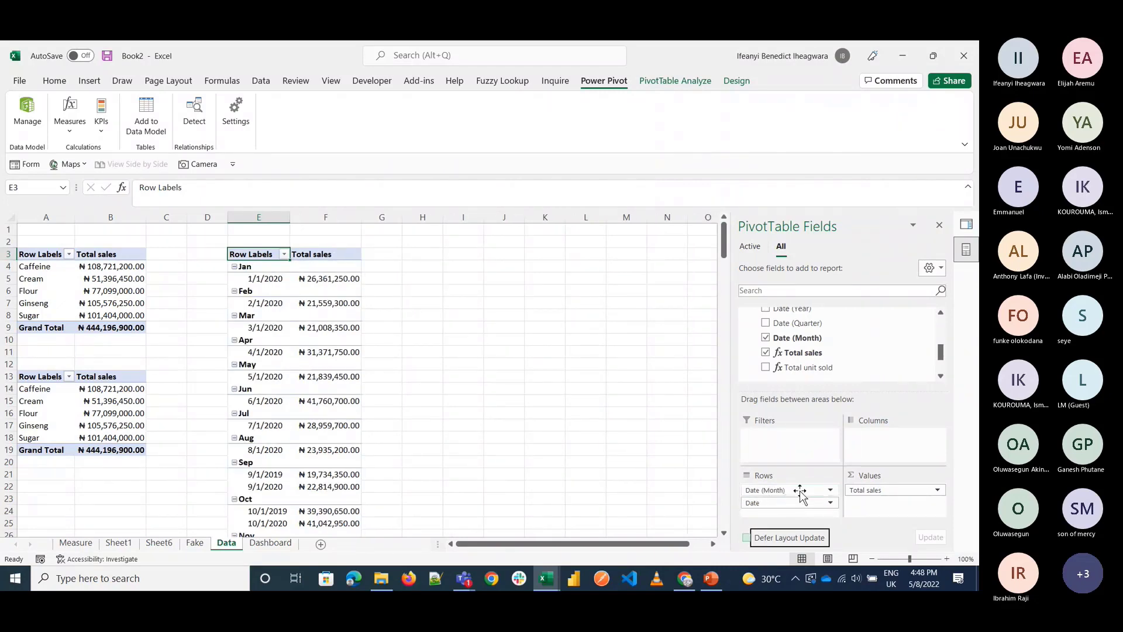
{"action": "left_click_drag", "start_coordinate": [801, 495], "coordinate": [623, 441]}
{"action": "left_click", "coordinate": [321, 315]}
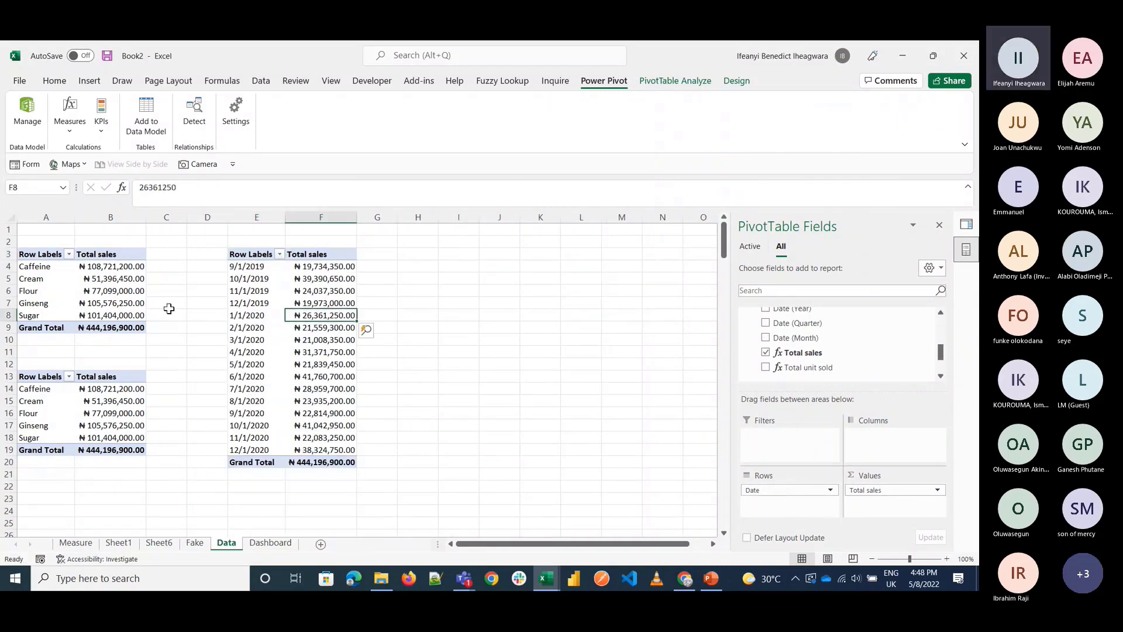
Step: Turn off grand totals for rows and columns in the date pivot table and apply the light orange pivot style
{"action": "left_click", "coordinate": [103, 312]}
{"action": "left_click", "coordinate": [290, 352]}
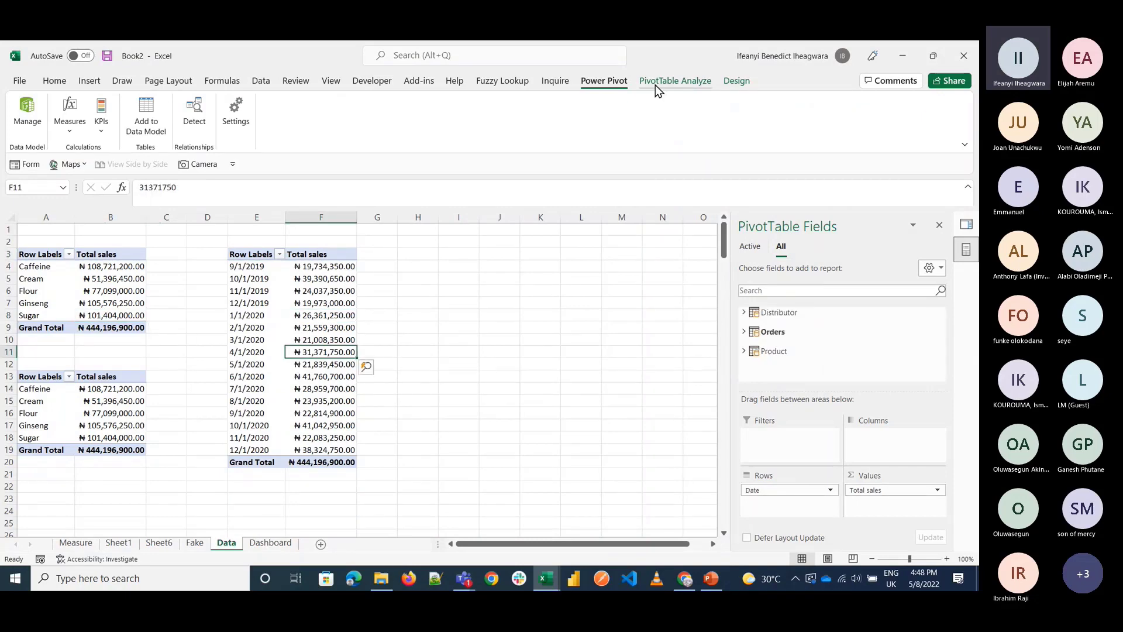
{"action": "left_click", "coordinate": [694, 86]}
{"action": "left_click", "coordinate": [726, 87]}
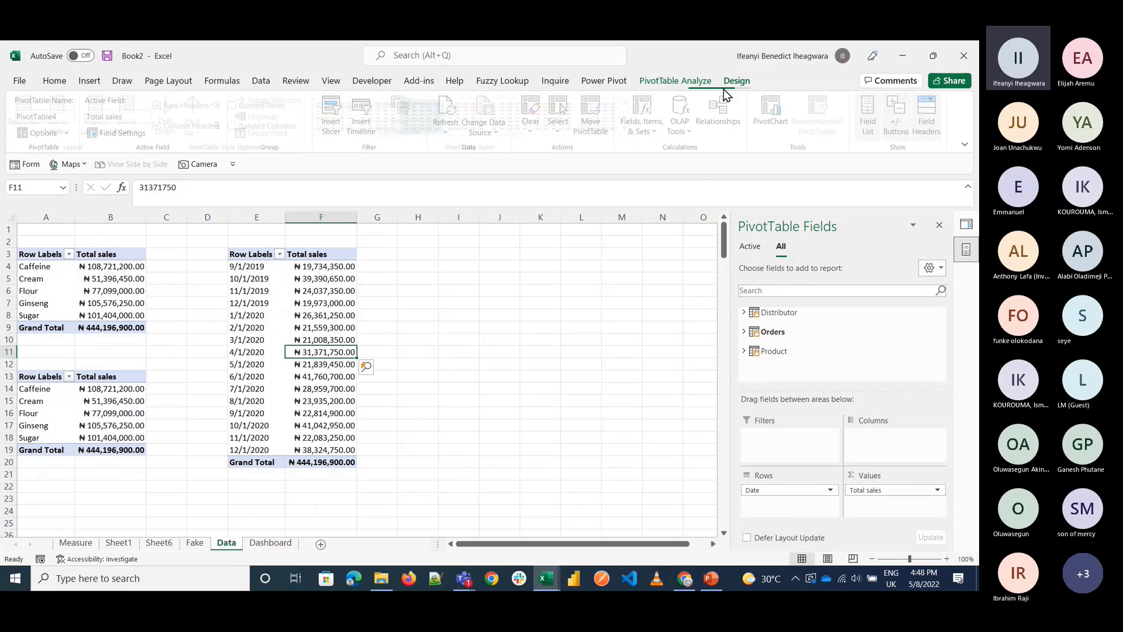
{"action": "left_click", "coordinate": [683, 87]}
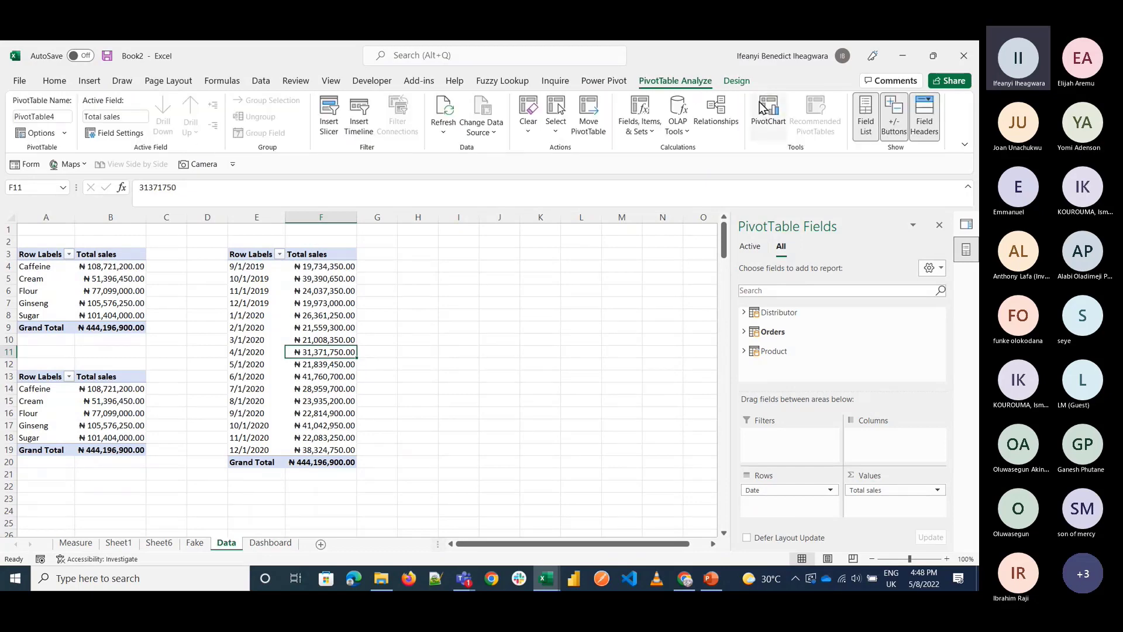
{"action": "left_click", "coordinate": [736, 81]}
{"action": "left_click", "coordinate": [66, 127]}
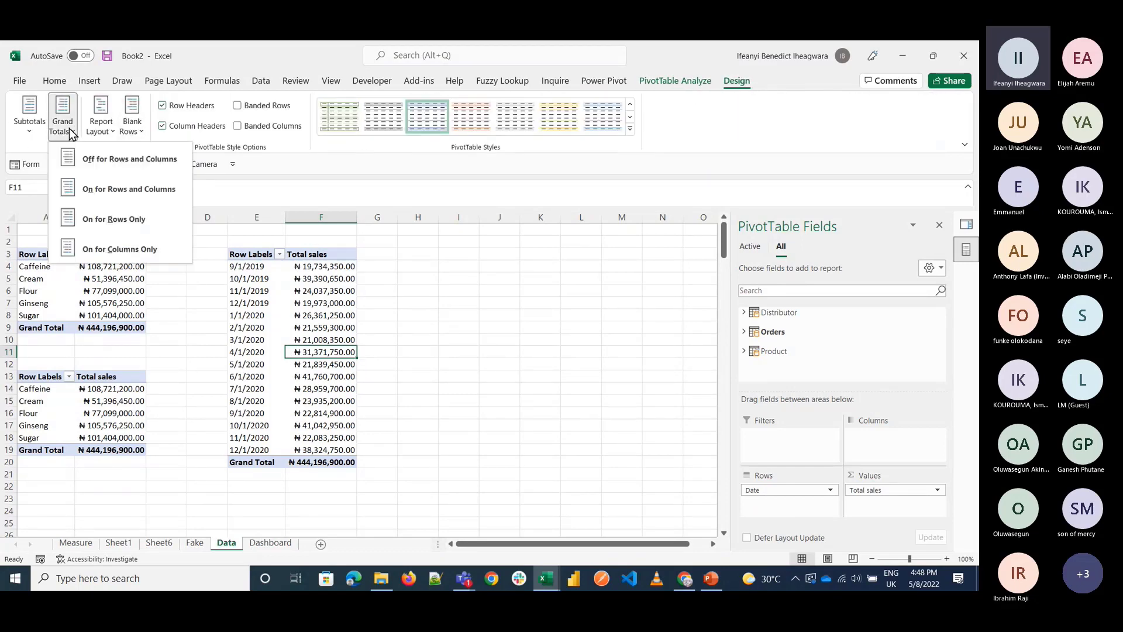
{"action": "left_click", "coordinate": [101, 167]}
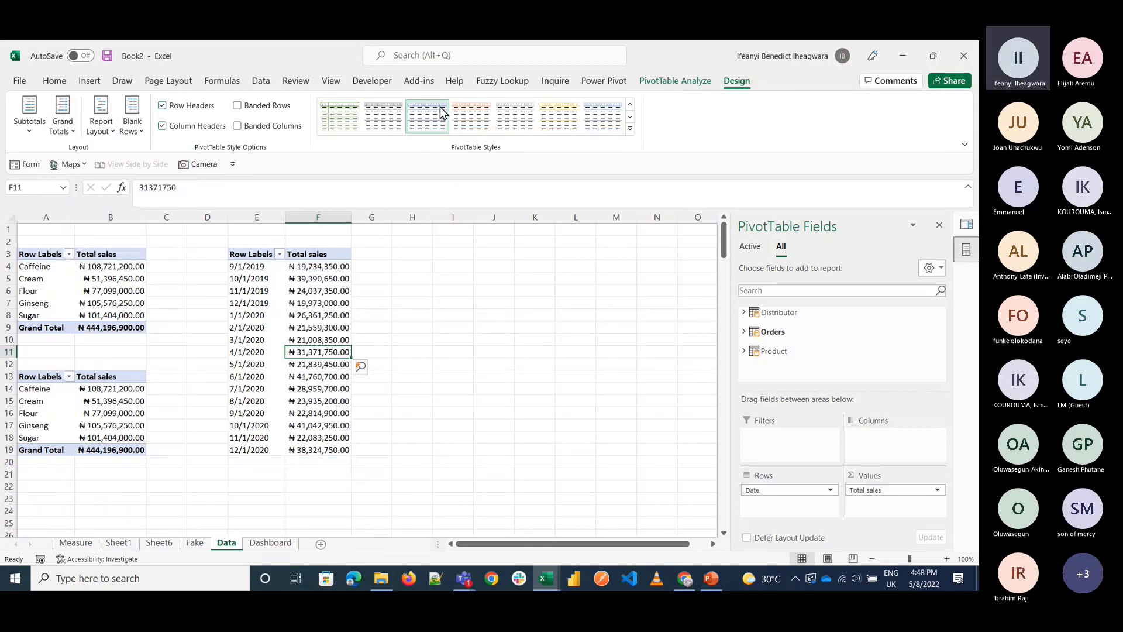
{"action": "left_click", "coordinate": [471, 116]}
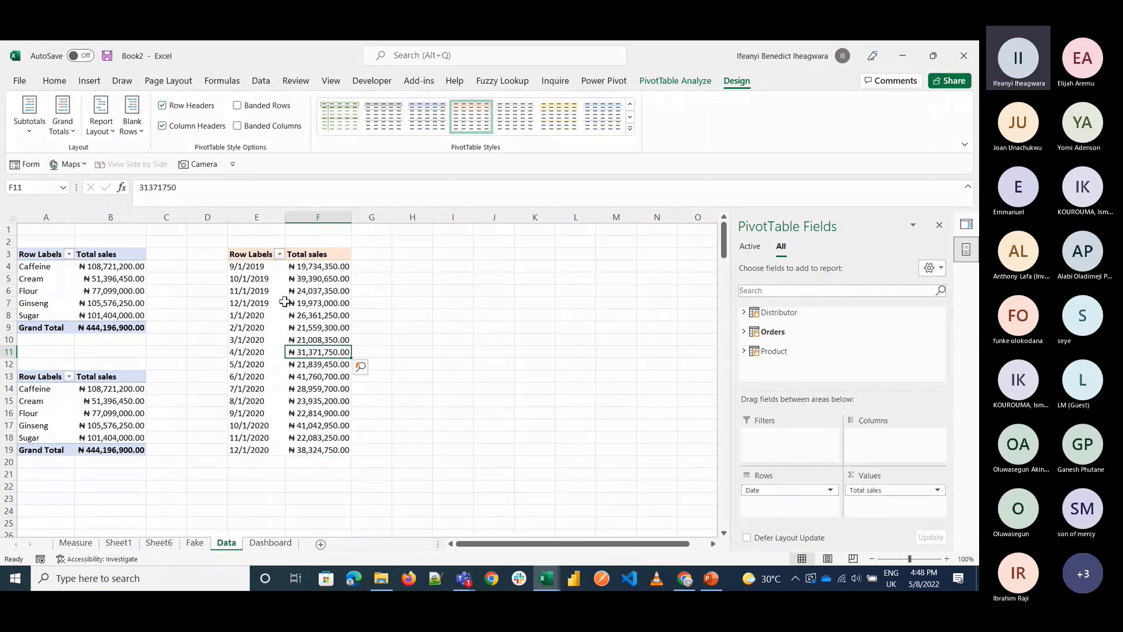
Step: Start inserting a PivotChart from the date sales pivot table
{"action": "left_click", "coordinate": [675, 80]}
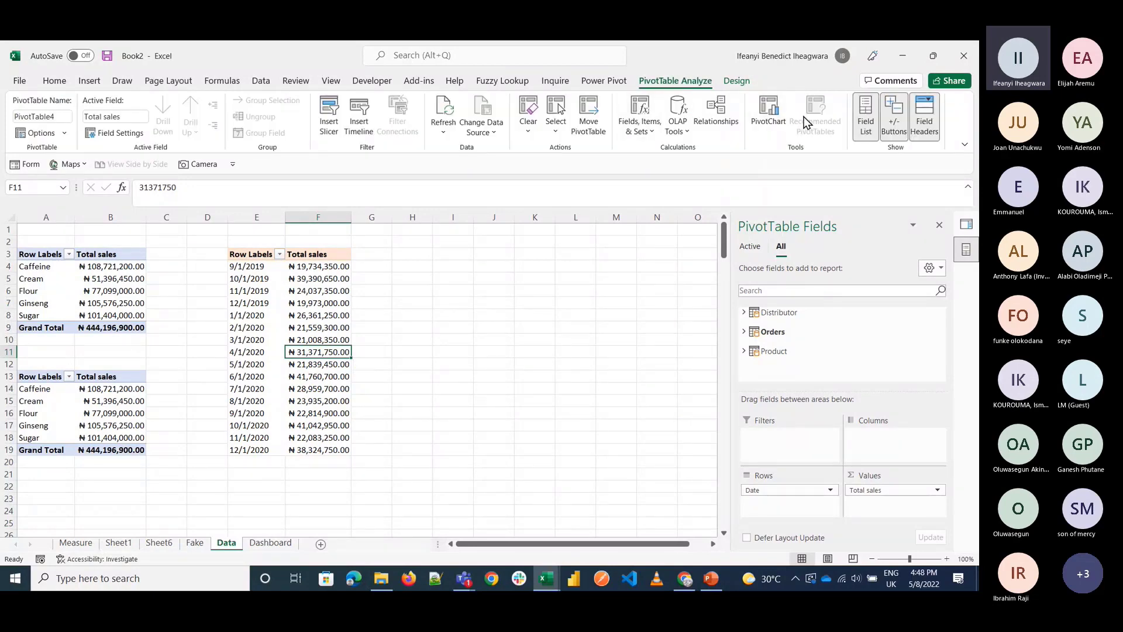
{"action": "left_click", "coordinate": [768, 114]}
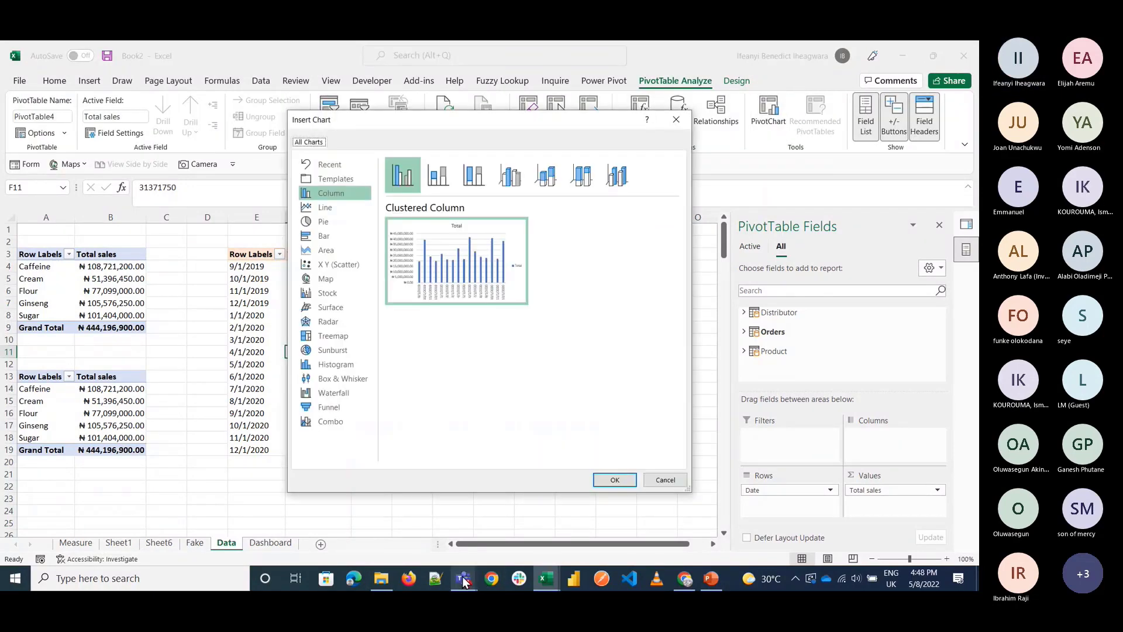
Step: Switch to the Microsoft Teams meeting, mute the microphone, and return to the Excel workbook
{"action": "mouse_move", "coordinate": [464, 581]}
{"action": "left_click", "coordinate": [507, 525]}
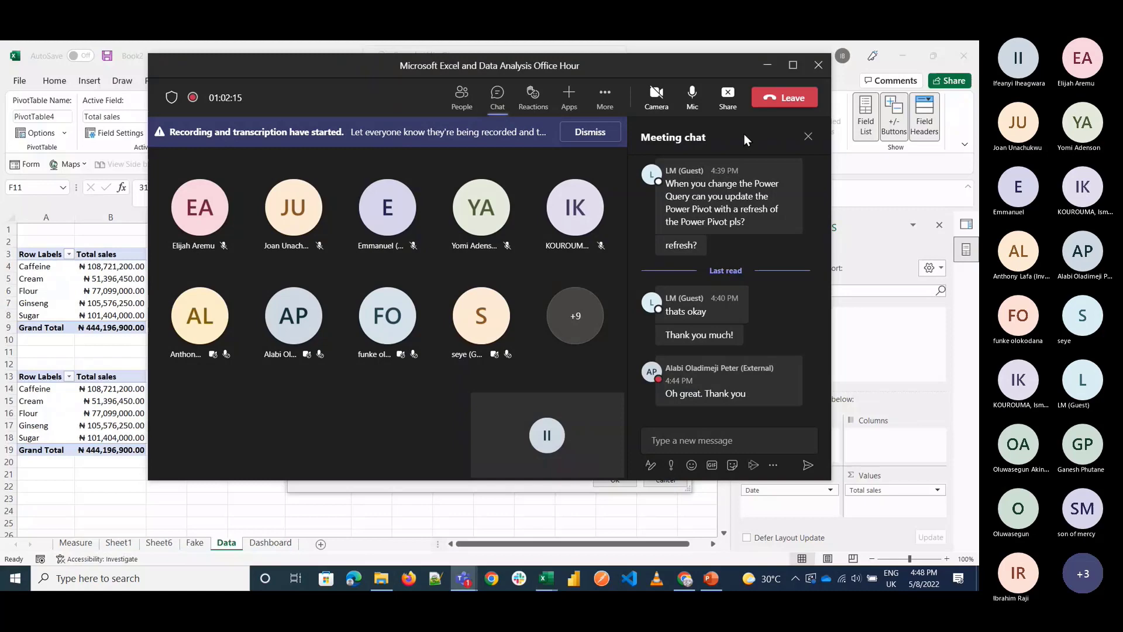
{"action": "left_click", "coordinate": [692, 109]}
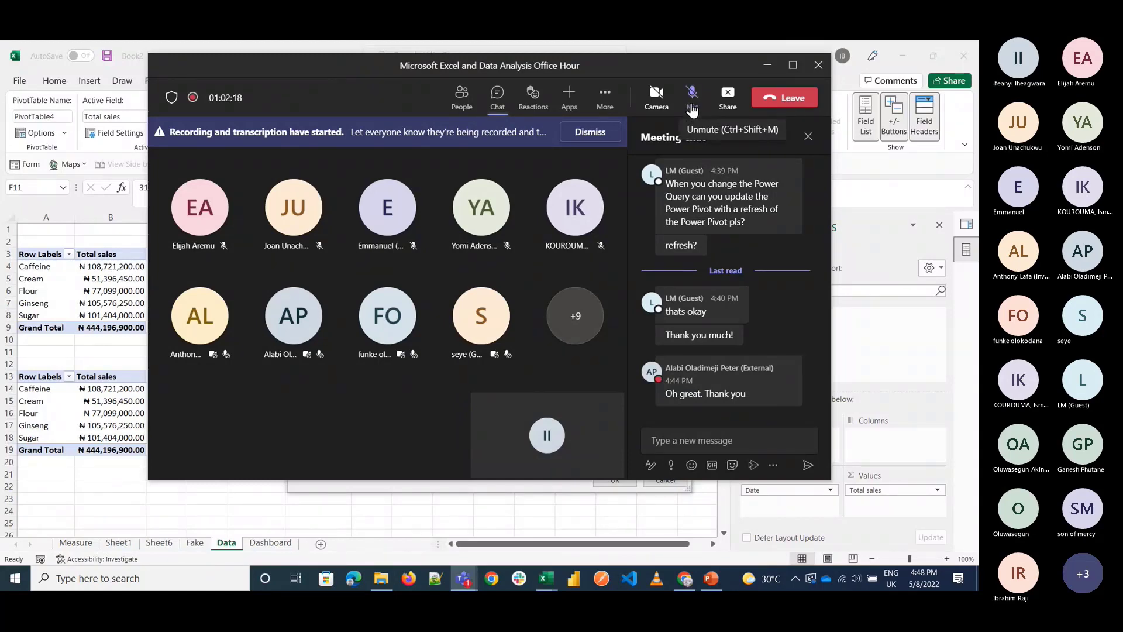
{"action": "left_click", "coordinate": [673, 42]}
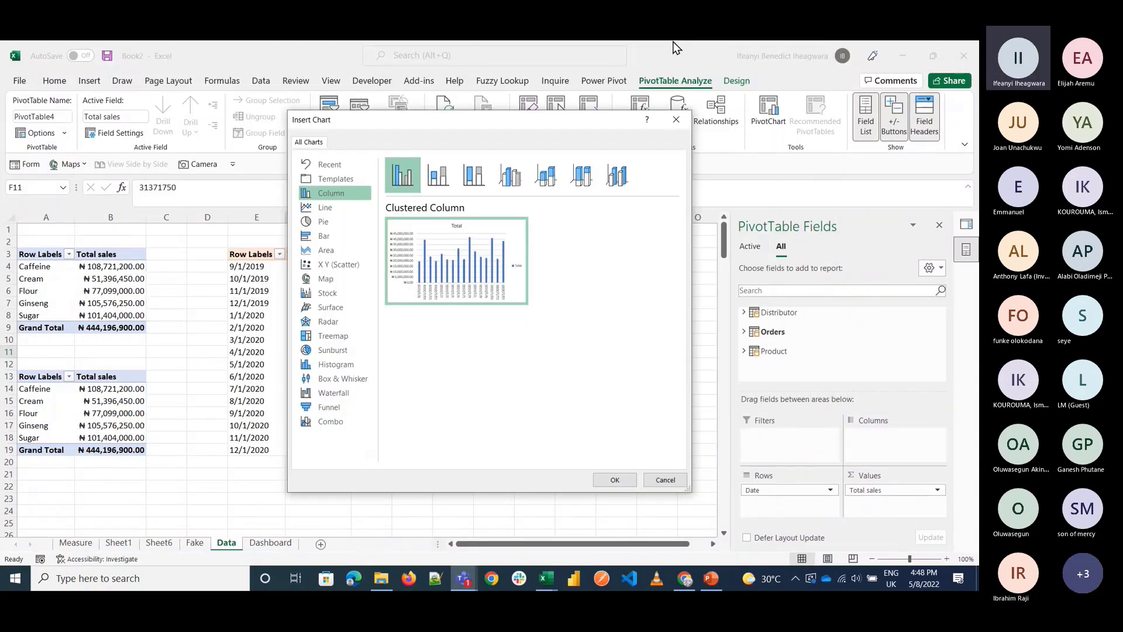
Step: Choose the Line chart type and insert it for the date sales pivot table
{"action": "mouse_move", "coordinate": [432, 296]}
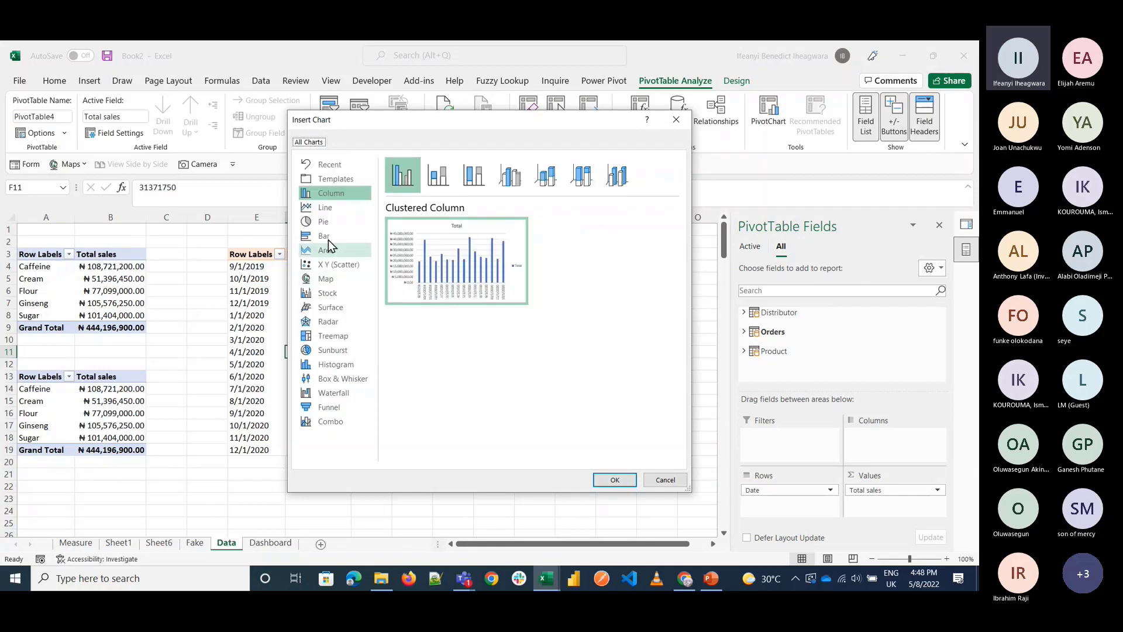
{"action": "left_click", "coordinate": [325, 207]}
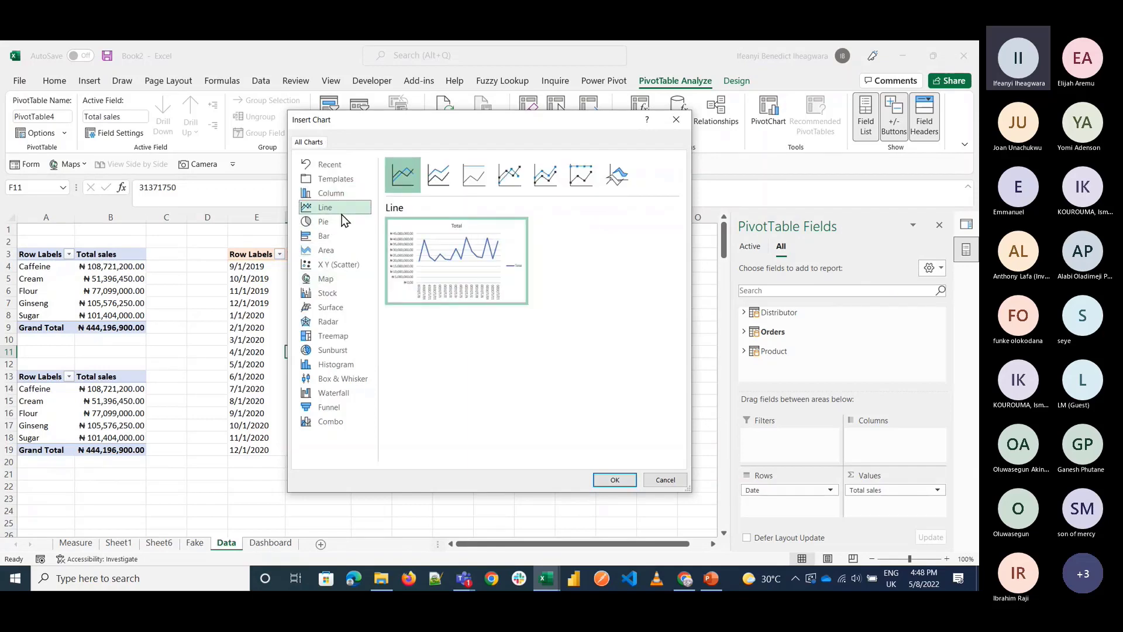
{"action": "left_click", "coordinate": [614, 479]}
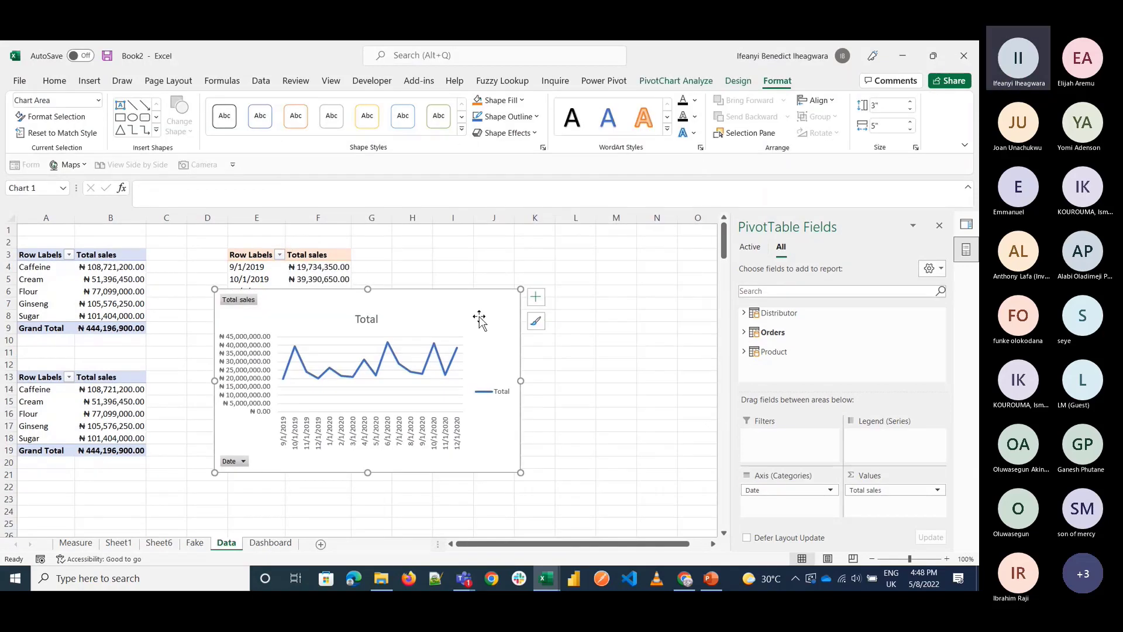
Step: Delete the line chart's legend and enlarge the chart to about 6.25 by 3.5 inches
{"action": "left_click", "coordinate": [482, 395]}
{"action": "key", "text": "Delete"}
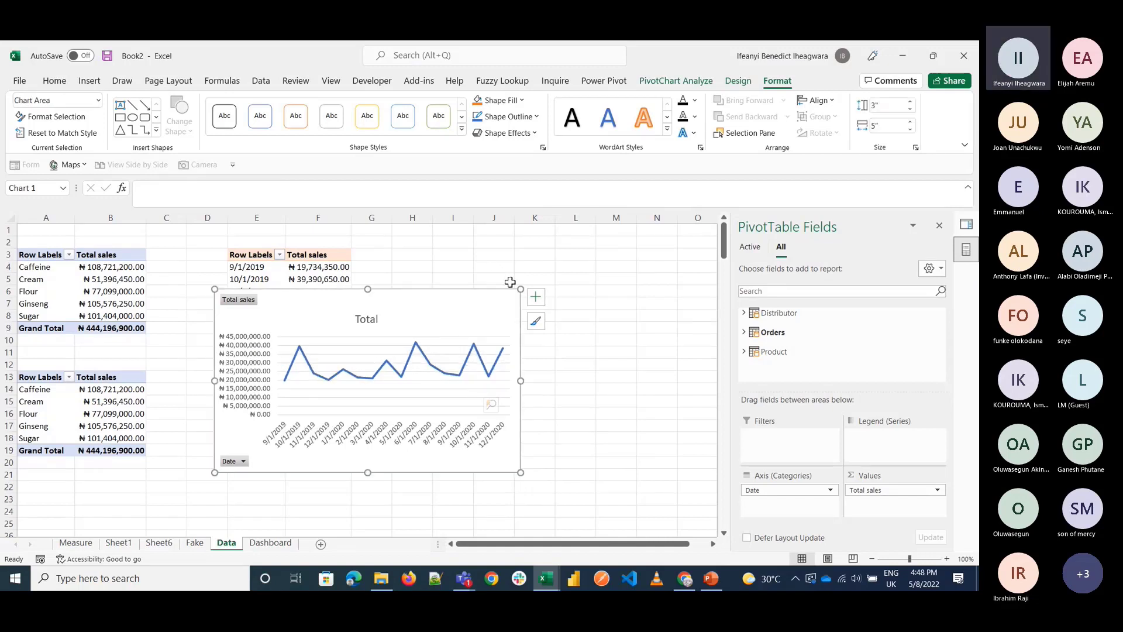
{"action": "left_click_drag", "start_coordinate": [518, 289], "coordinate": [548, 252]}
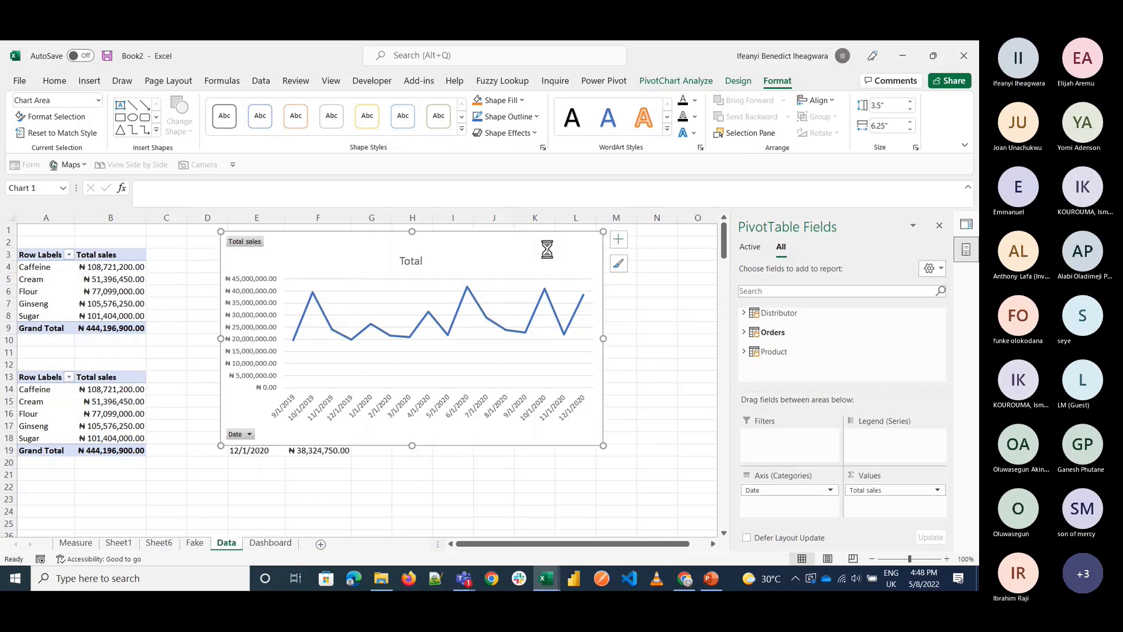
Step: Cut the line chart from the Data sheet and undo the cut
{"action": "key", "text": "ctrl+x"}
{"action": "key", "text": "ctrl+z"}
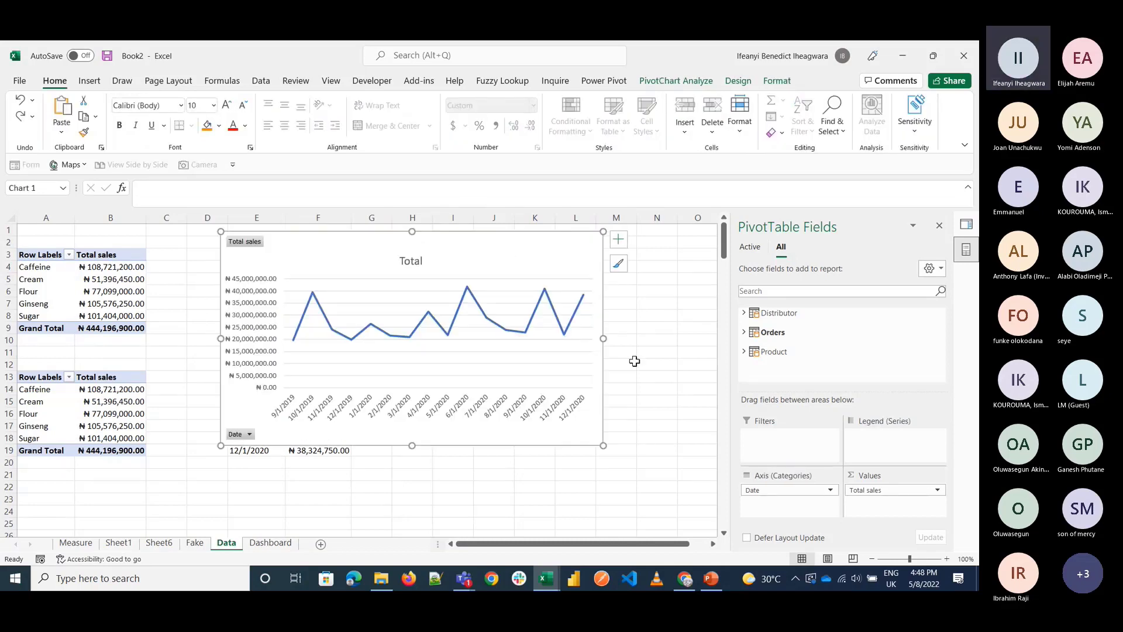
Step: Insert a Clustered Column PivotChart for the upper product total sales pivot table and delete its legend
{"action": "left_click", "coordinate": [641, 363]}
{"action": "left_click", "coordinate": [113, 309]}
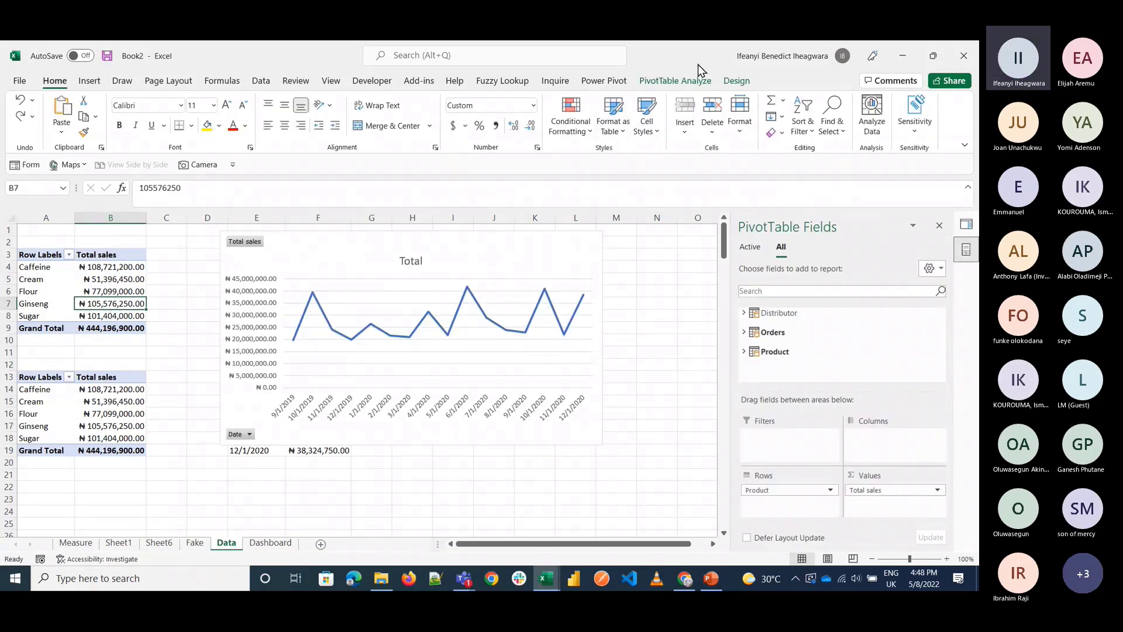
{"action": "left_click", "coordinate": [697, 82]}
{"action": "left_click", "coordinate": [768, 114]}
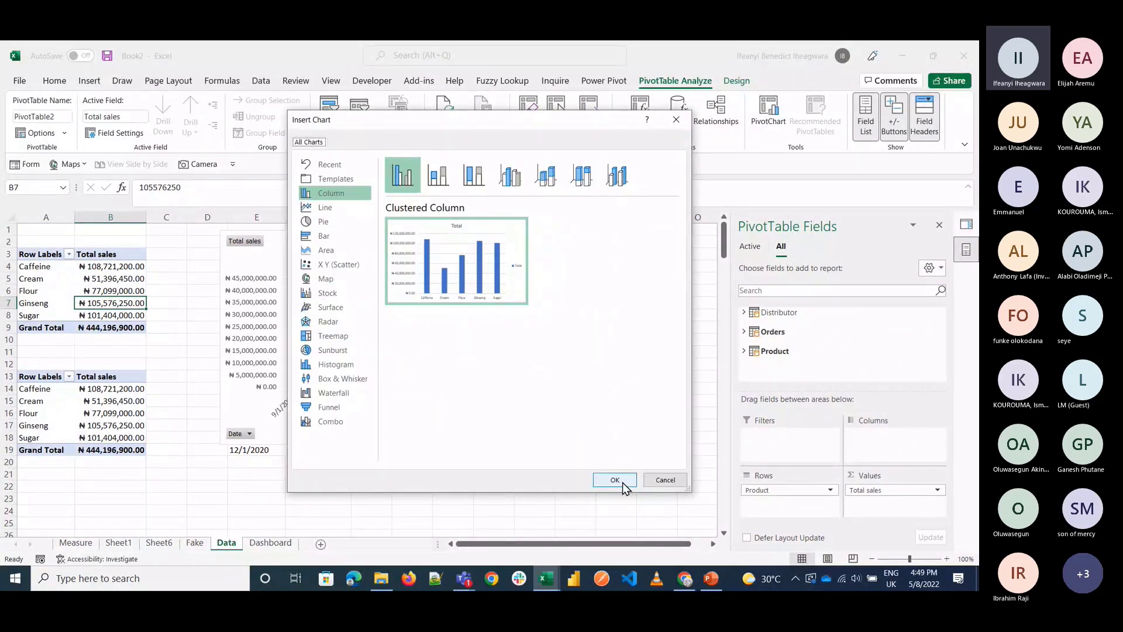
{"action": "left_click", "coordinate": [614, 480]}
{"action": "left_click", "coordinate": [503, 392]}
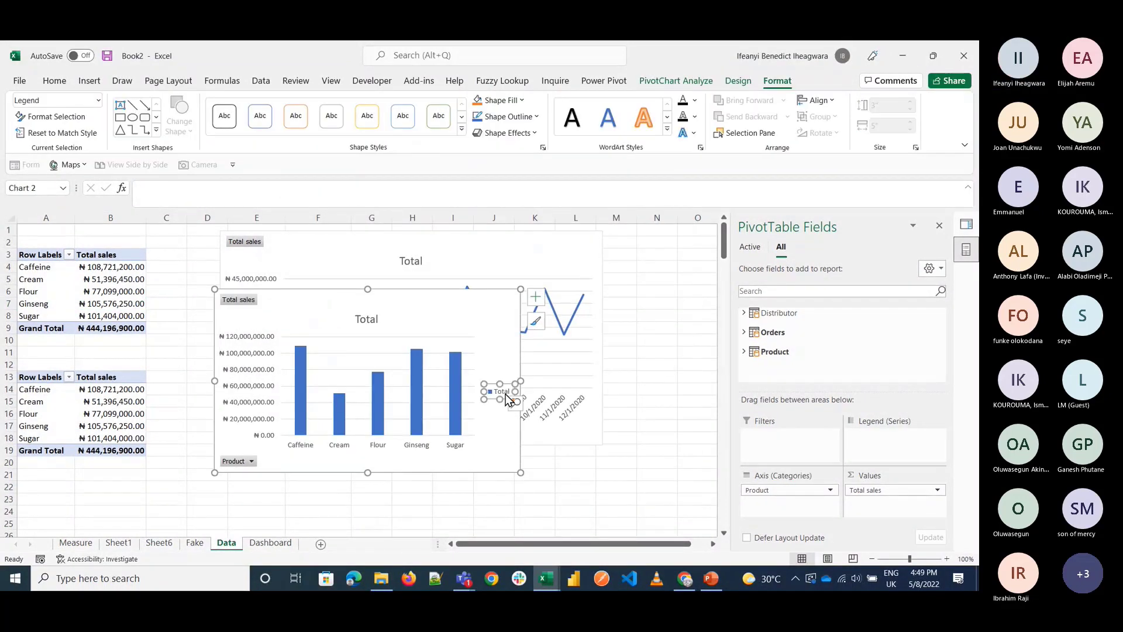
{"action": "key", "text": "Delete"}
Step: Replace Total sales with the Orders measure Total unit sold in the lower product pivot table and widen column B
{"action": "left_click", "coordinate": [80, 439]}
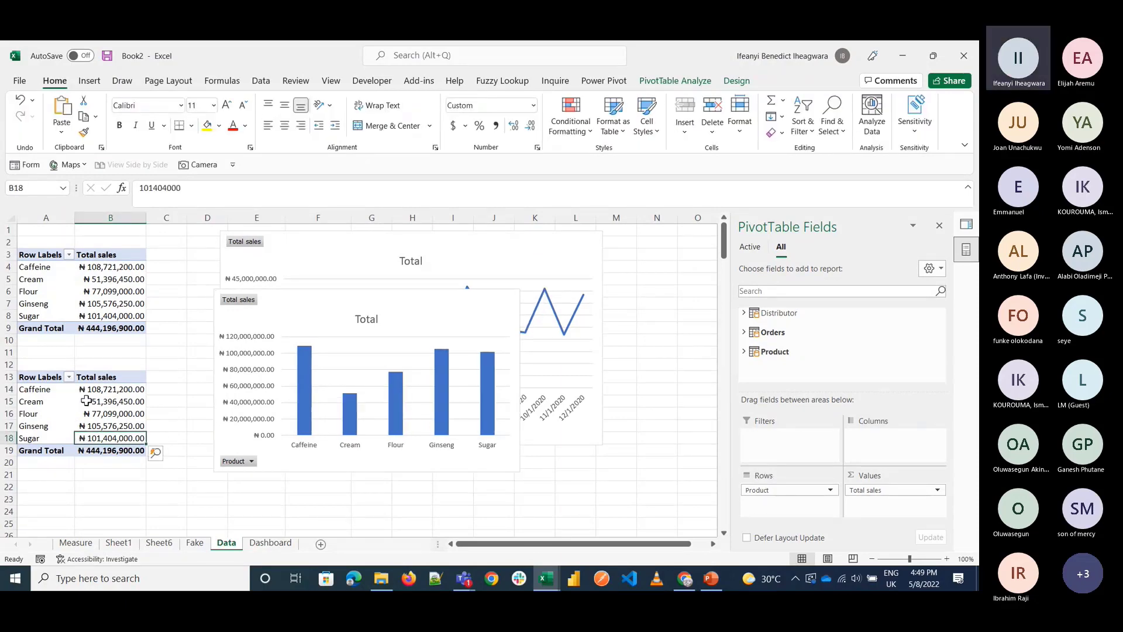
{"action": "left_click", "coordinate": [754, 336]}
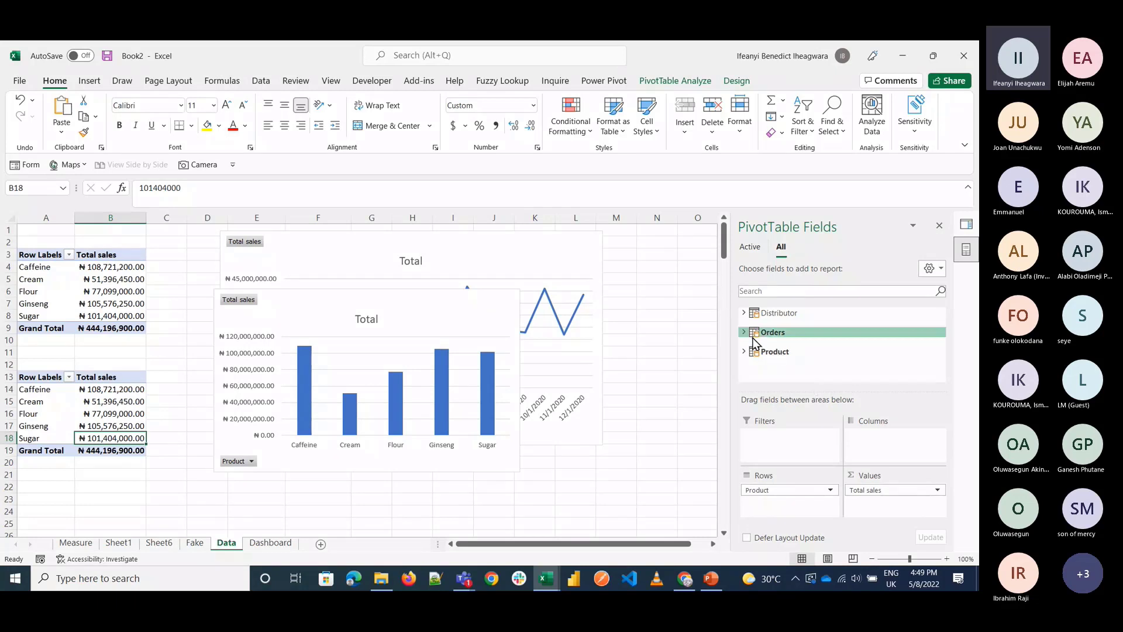
{"action": "left_click", "coordinate": [744, 333]}
{"action": "scroll", "coordinate": [793, 370], "scroll_direction": "down", "scroll_amount": 3}
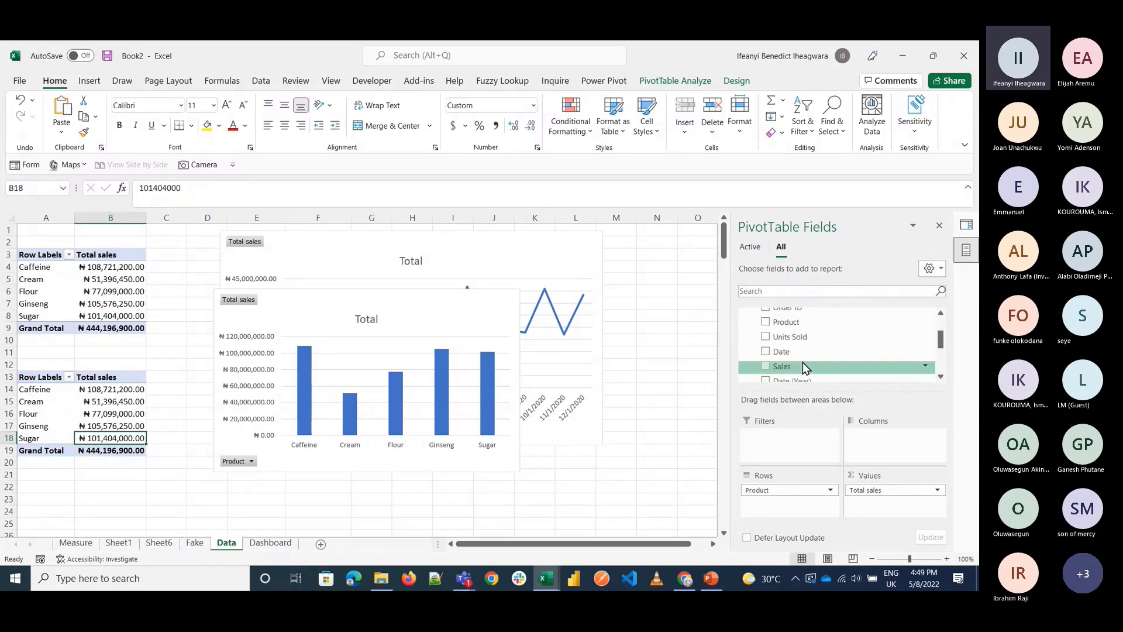
{"action": "scroll", "coordinate": [805, 368], "scroll_direction": "down", "scroll_amount": 3}
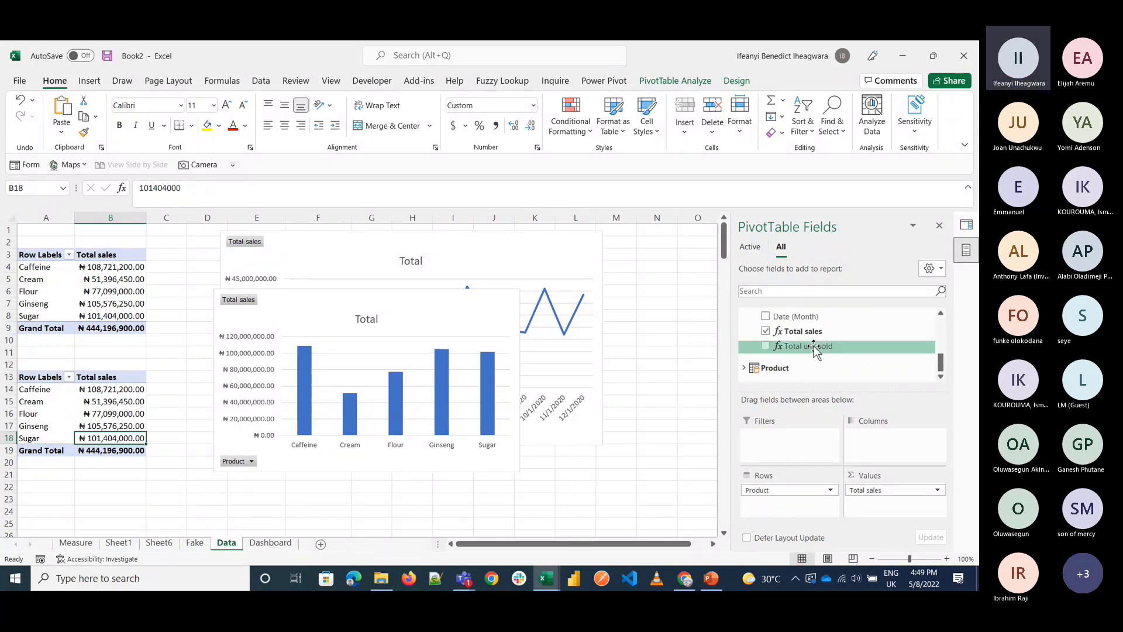
{"action": "left_click_drag", "start_coordinate": [810, 346], "coordinate": [887, 525]}
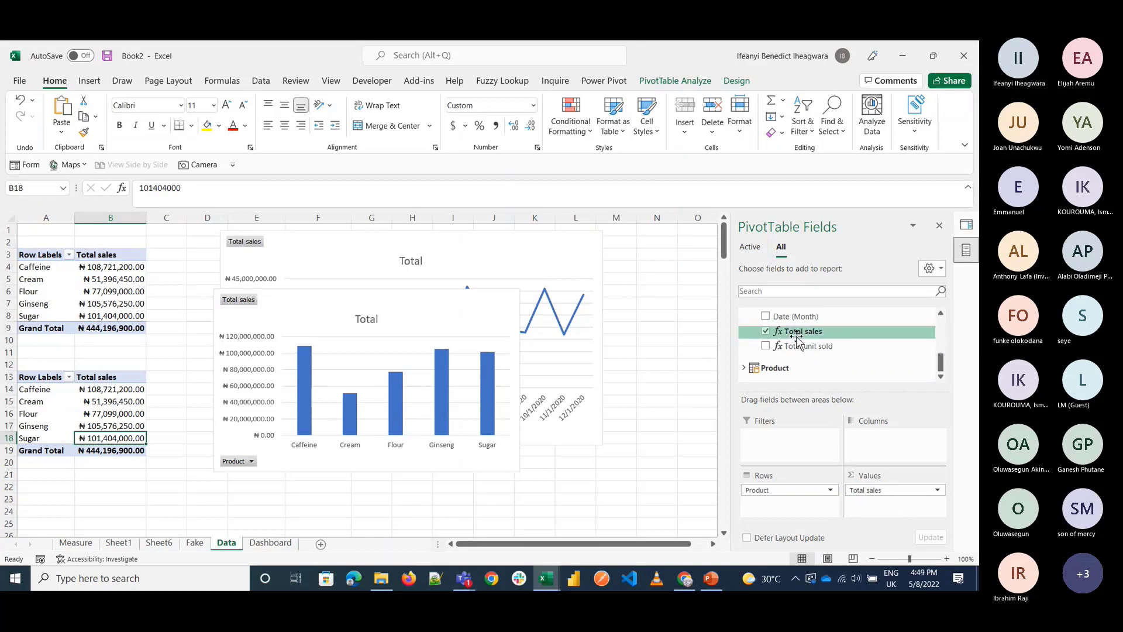
{"action": "left_click_drag", "start_coordinate": [810, 346], "coordinate": [778, 530]}
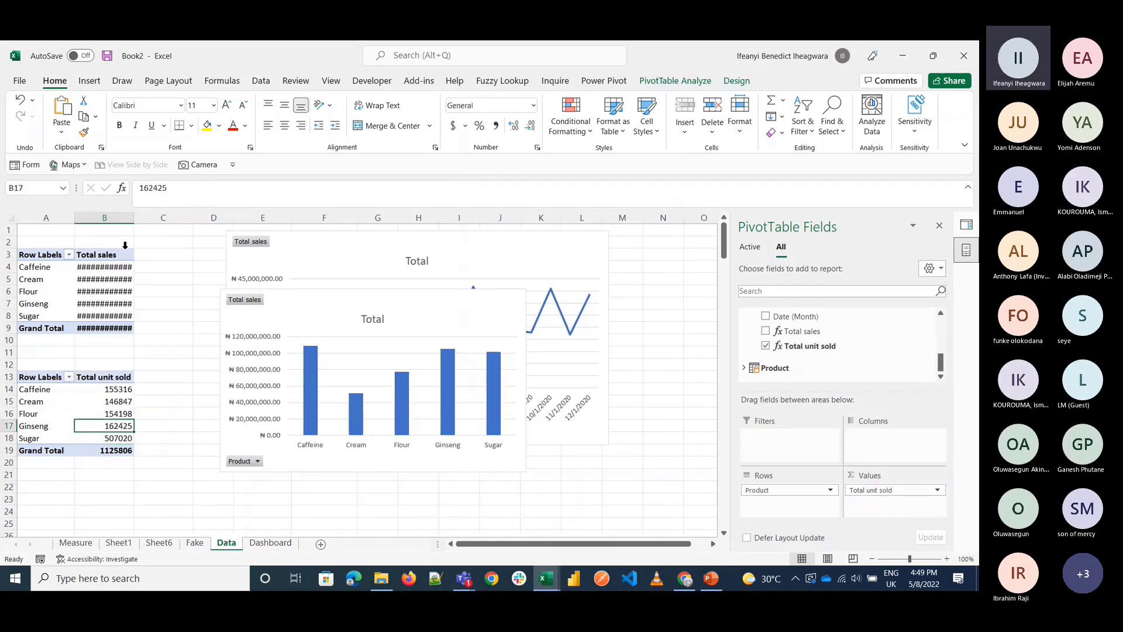
{"action": "left_click_drag", "start_coordinate": [134, 219], "coordinate": [156, 221]}
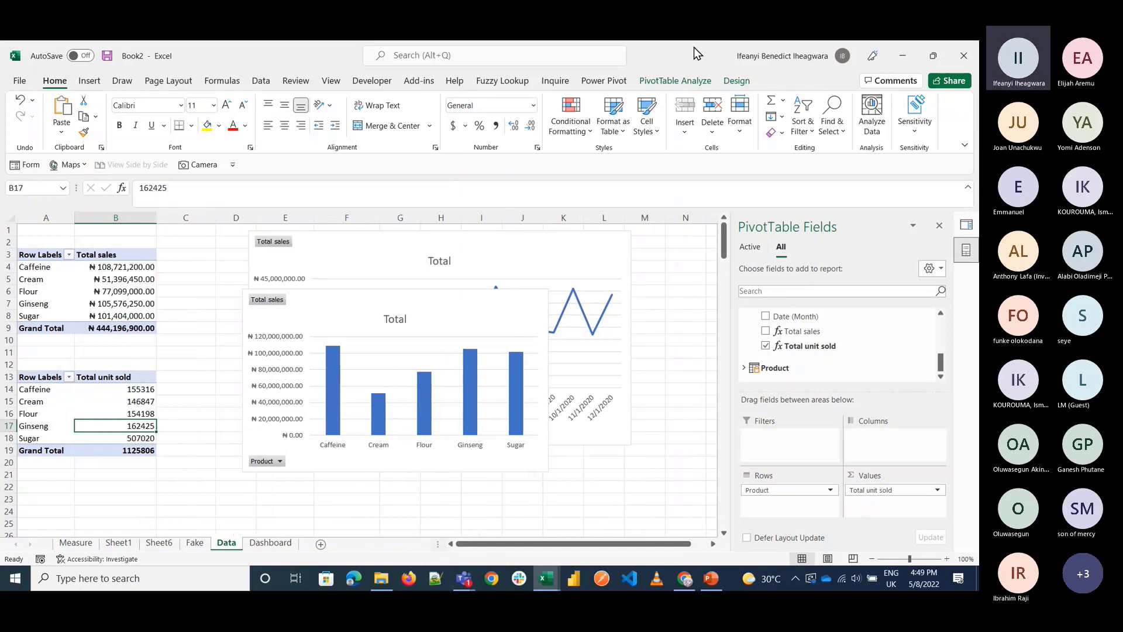
Step: Insert a Clustered Column PivotChart for the total unit sold pivot table and delete its legend
{"action": "left_click", "coordinate": [701, 82]}
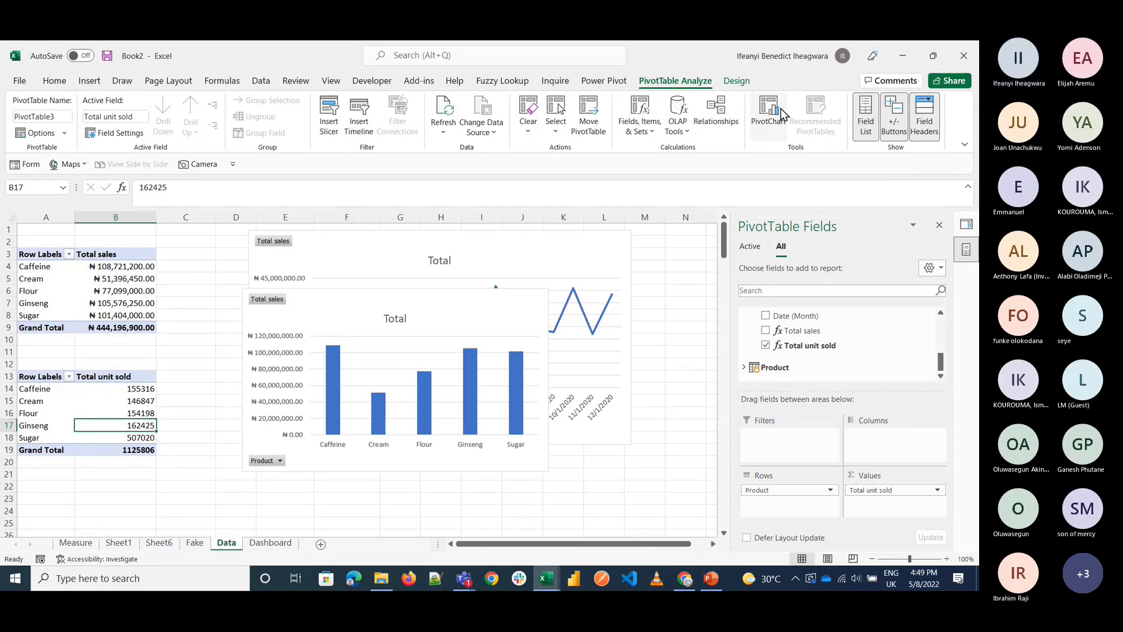
{"action": "left_click", "coordinate": [771, 114]}
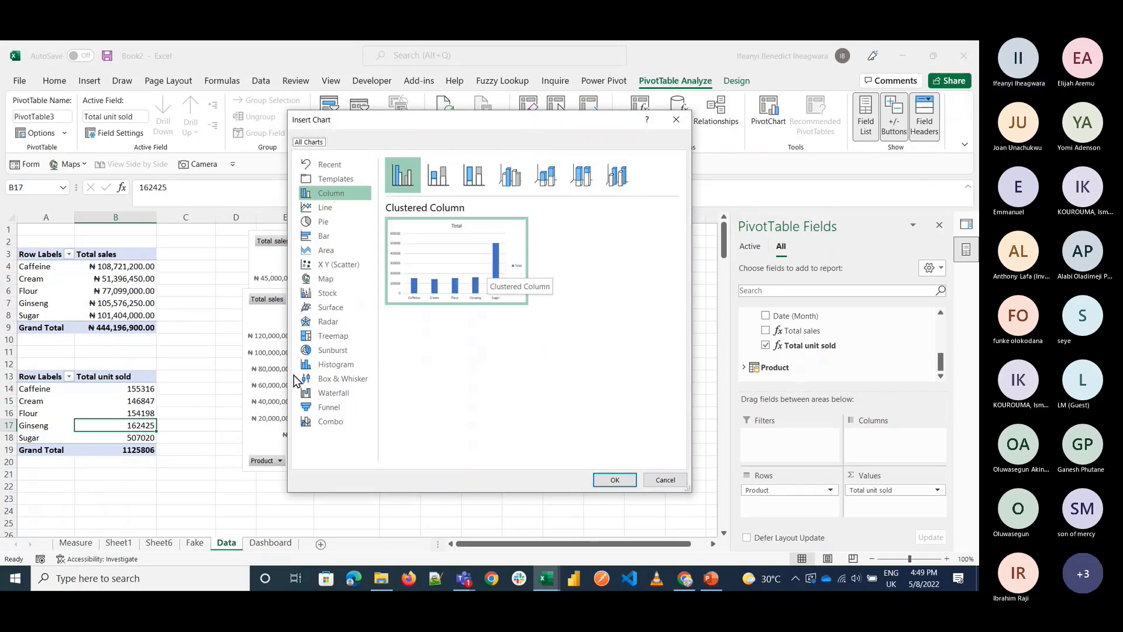
{"action": "mouse_move", "coordinate": [434, 292]}
{"action": "left_click", "coordinate": [614, 480]}
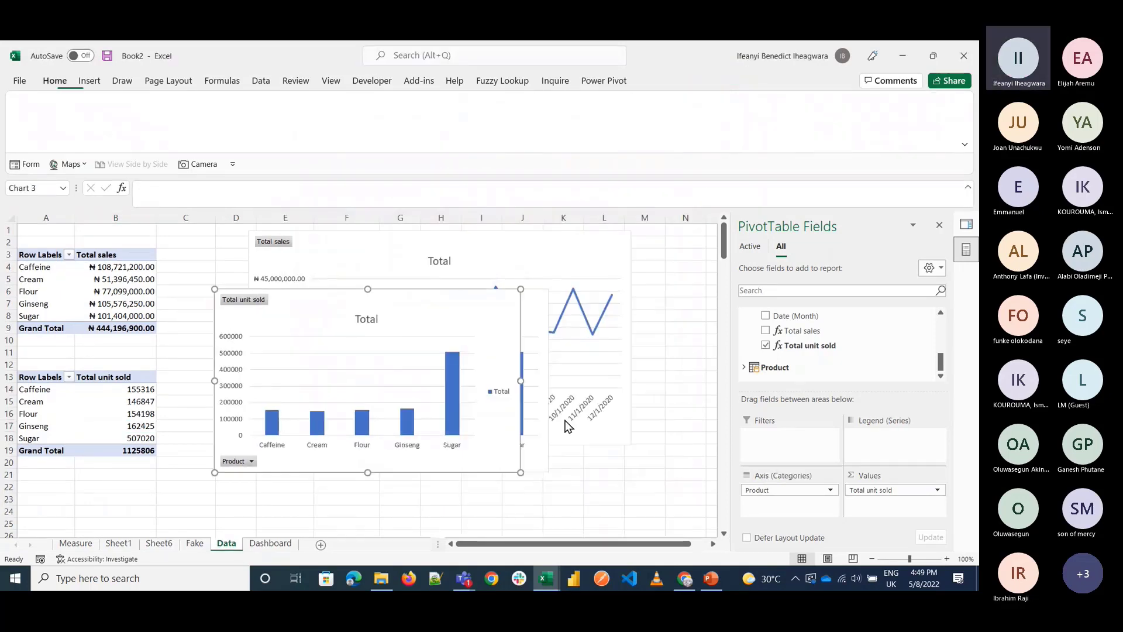
{"action": "left_click", "coordinate": [501, 392]}
{"action": "key", "text": "Delete"}
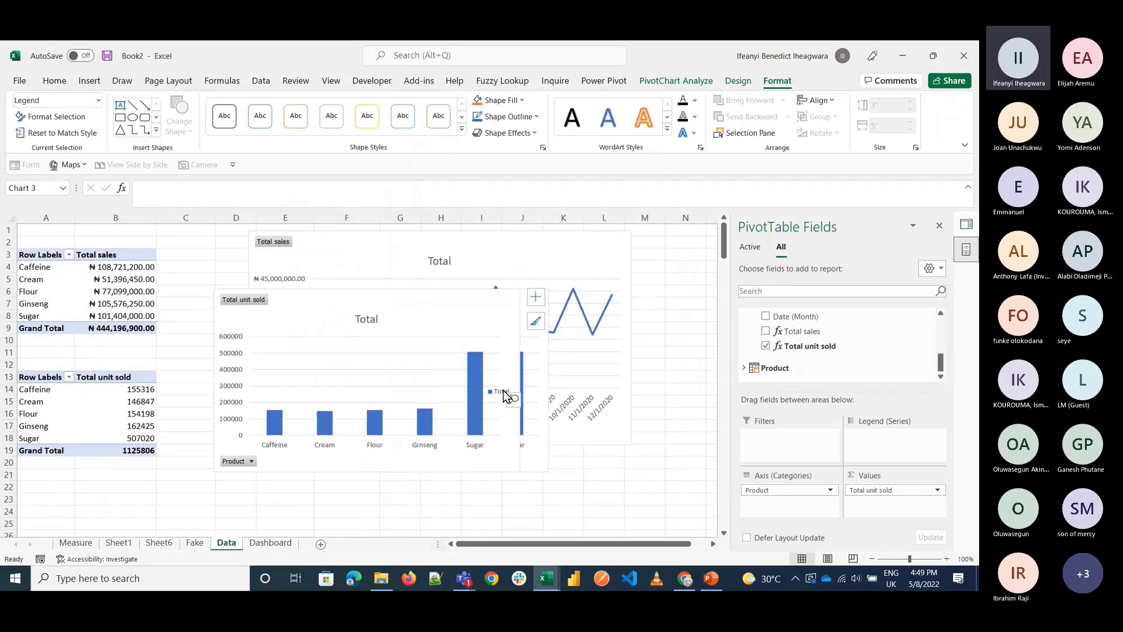
Step: Copy the total unit sold pivot table and paste the copy at cell A22
{"action": "left_click_drag", "start_coordinate": [41, 376], "coordinate": [124, 447]}
{"action": "key", "text": "ctrl+c"}
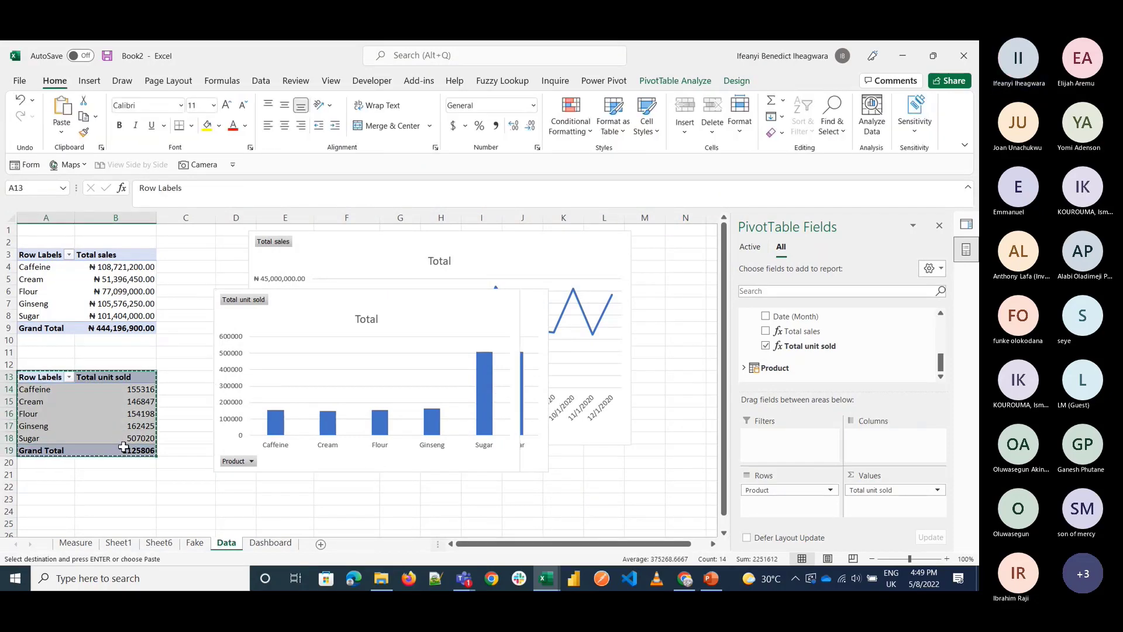
{"action": "key", "text": "Down"}
{"action": "key", "text": "Down"}
{"action": "key", "text": "Down"}
{"action": "key", "text": "Down"}
{"action": "key", "text": "Down"}
{"action": "key", "text": "Down"}
{"action": "key", "text": "Down"}
{"action": "key", "text": "Down"}
{"action": "key", "text": "Down"}
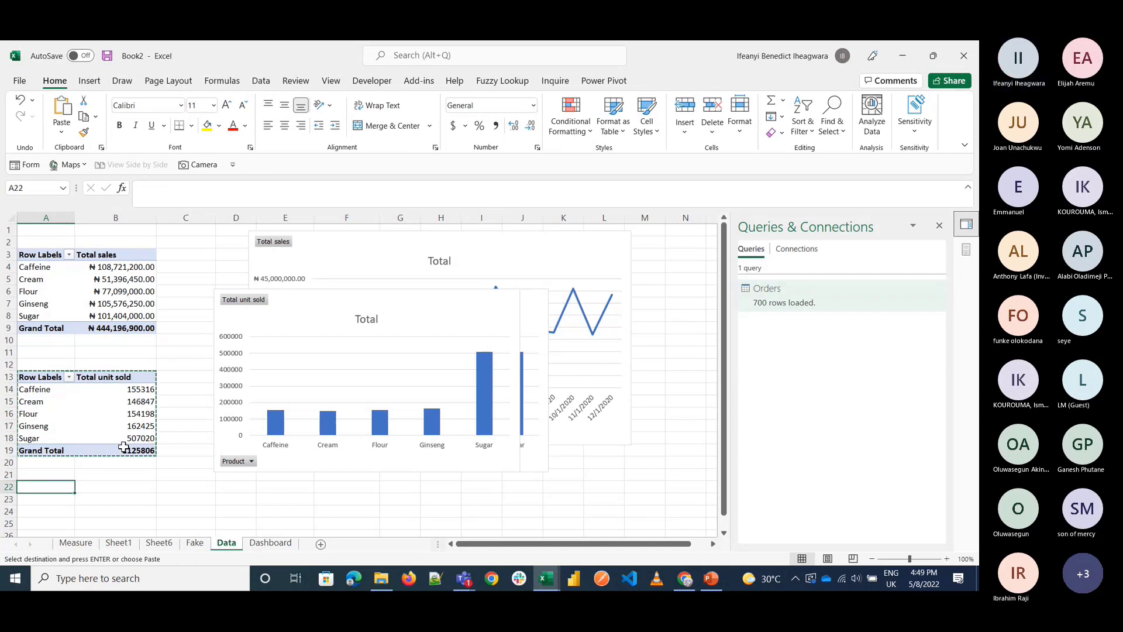
{"action": "key", "text": "ctrl+v"}
Step: Replace the copied pivot table's Product row field with Address from the Distributor table, and replace that with LGA
{"action": "left_click_drag", "start_coordinate": [64, 524], "coordinate": [87, 524]}
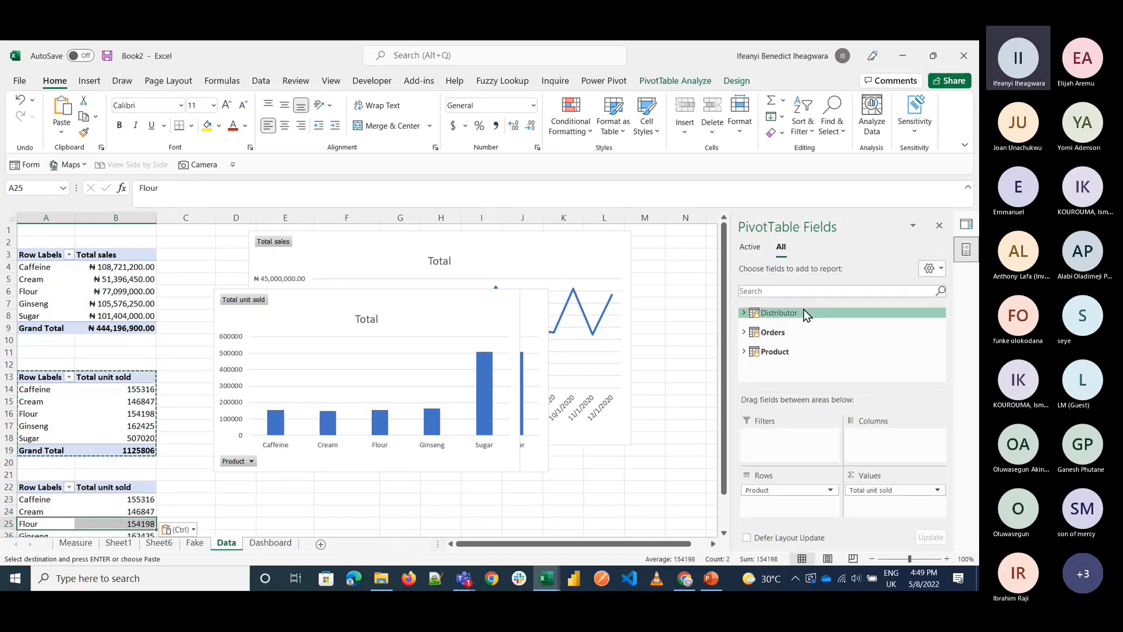
{"action": "left_click", "coordinate": [744, 314]}
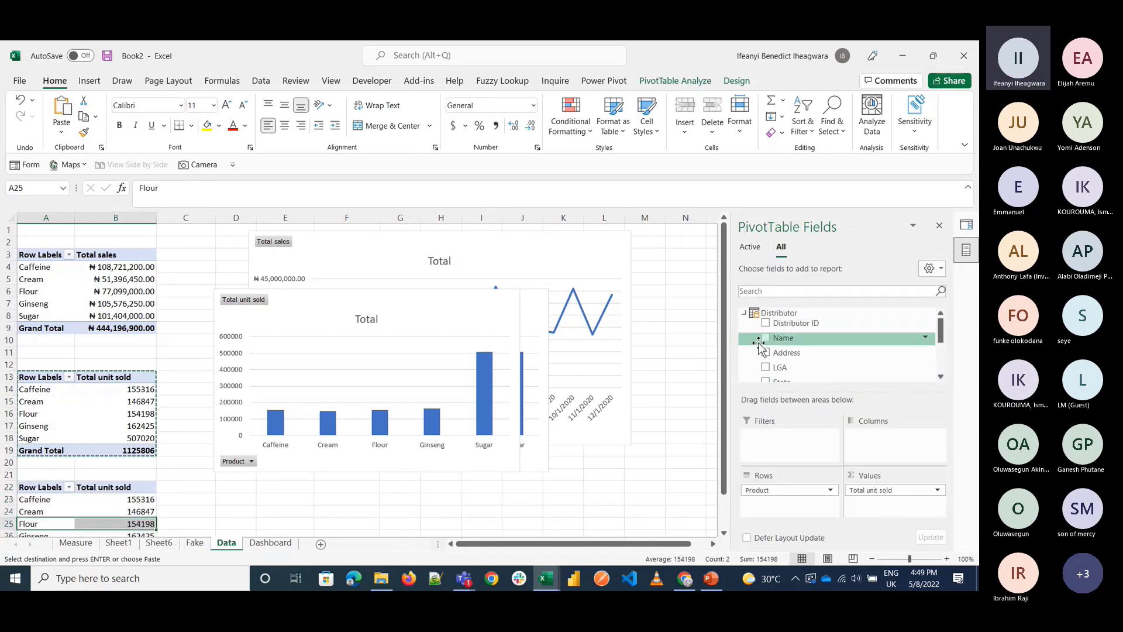
{"action": "left_click_drag", "start_coordinate": [792, 490], "coordinate": [634, 493]}
{"action": "left_click_drag", "start_coordinate": [787, 354], "coordinate": [787, 495]}
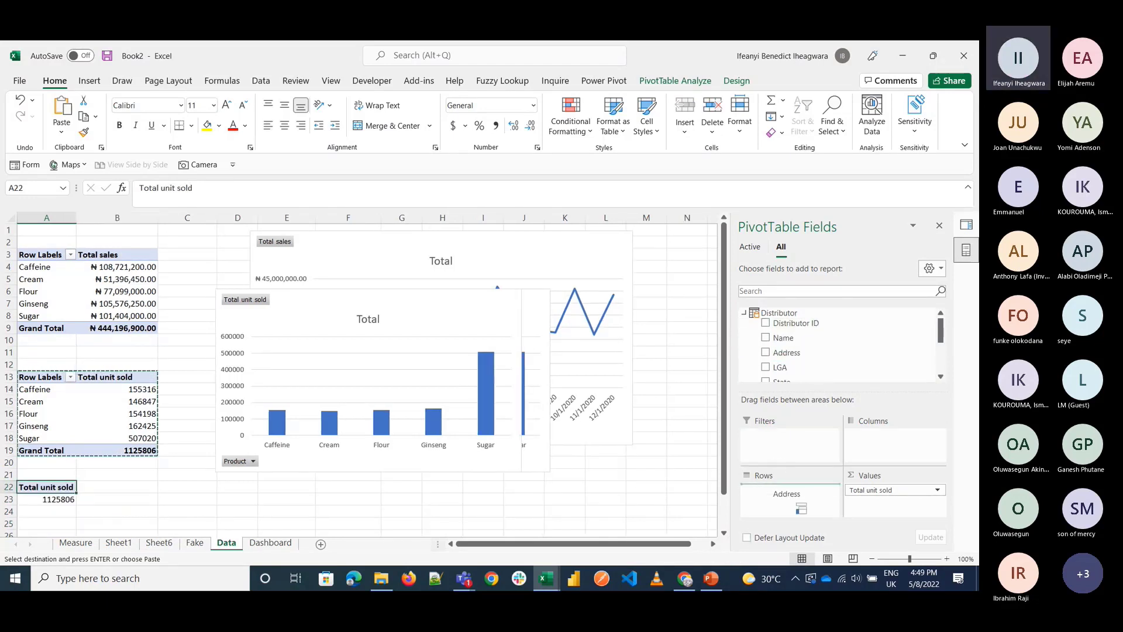
{"action": "left_click", "coordinate": [143, 513]}
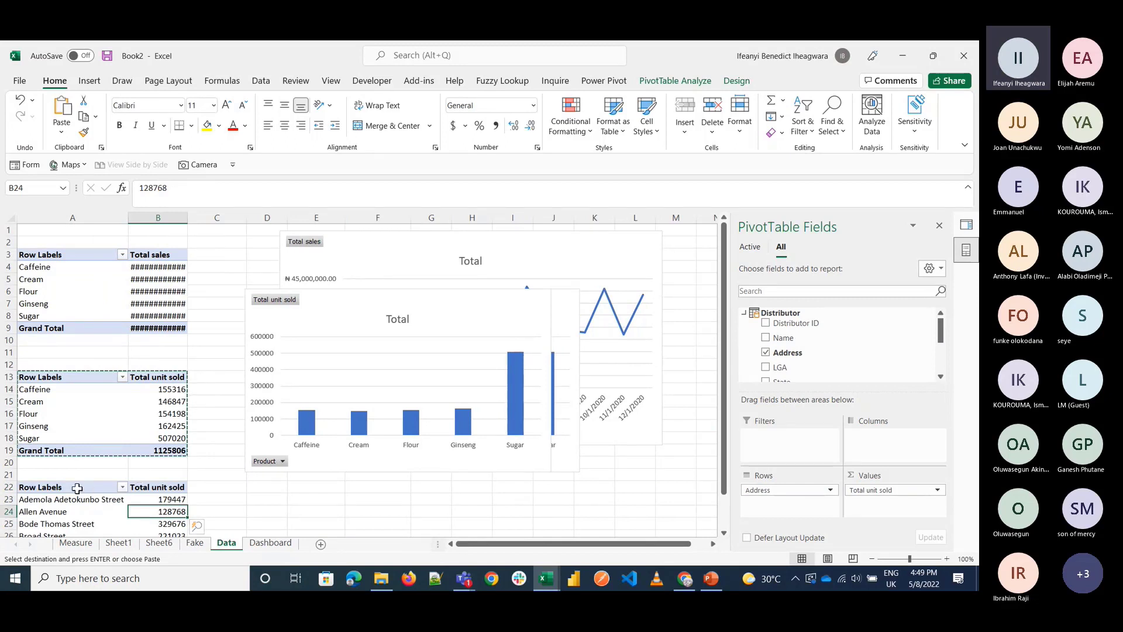
{"action": "left_click_drag", "start_coordinate": [77, 488], "coordinate": [77, 488]}
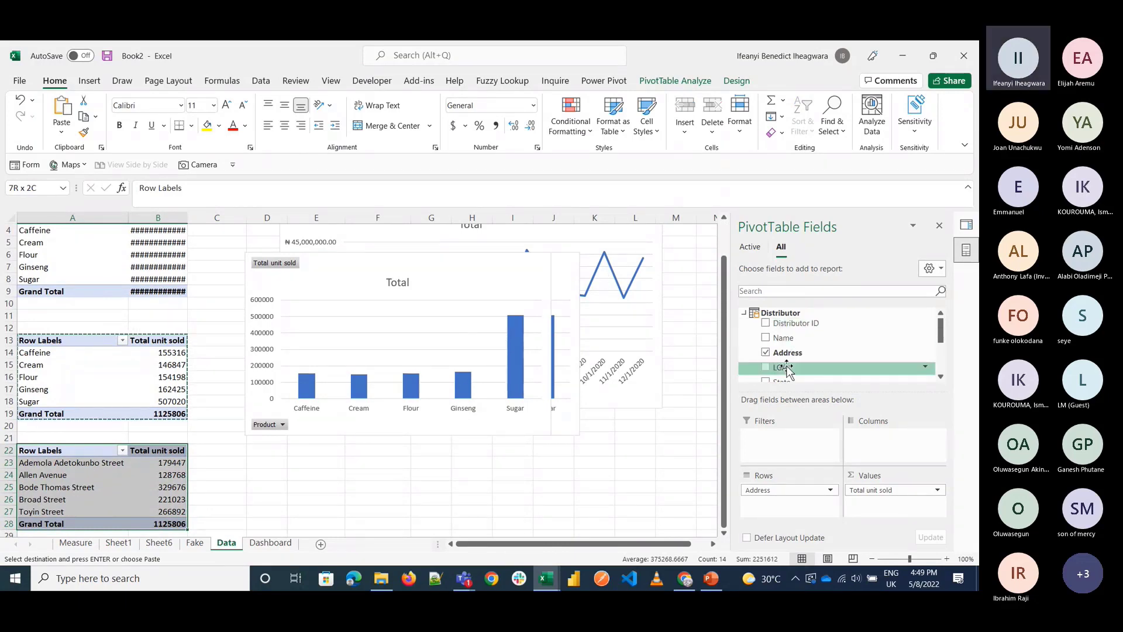
{"action": "left_click_drag", "start_coordinate": [778, 370], "coordinate": [614, 474]}
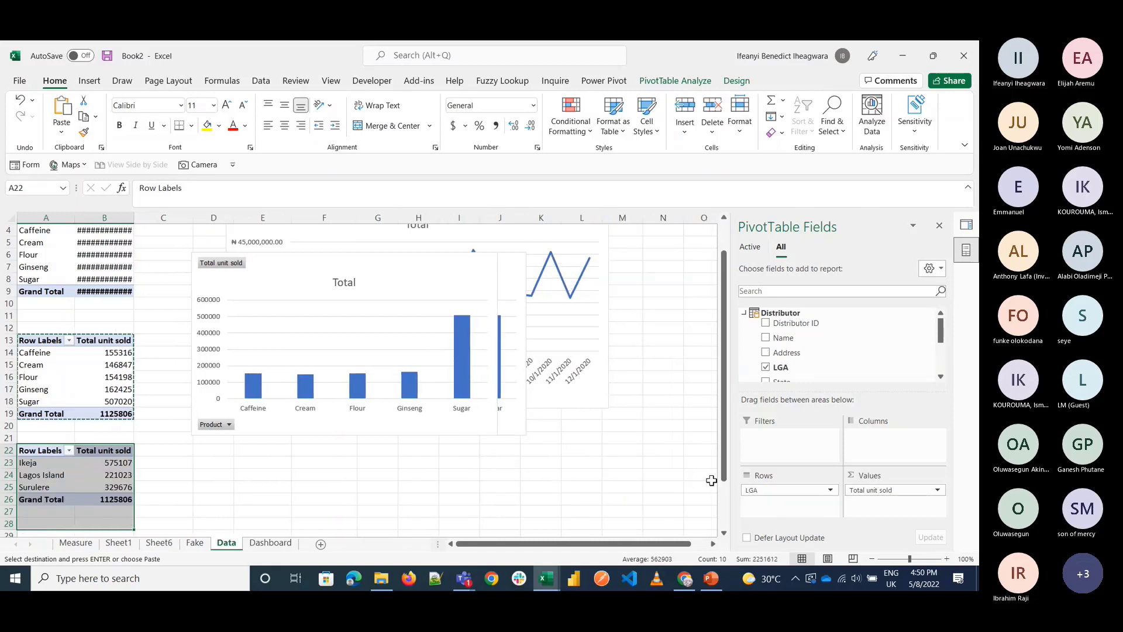
Step: Try to insert a Map PivotChart for the LGA pivot table and cancel the chart insertion
{"action": "left_click", "coordinate": [96, 474]}
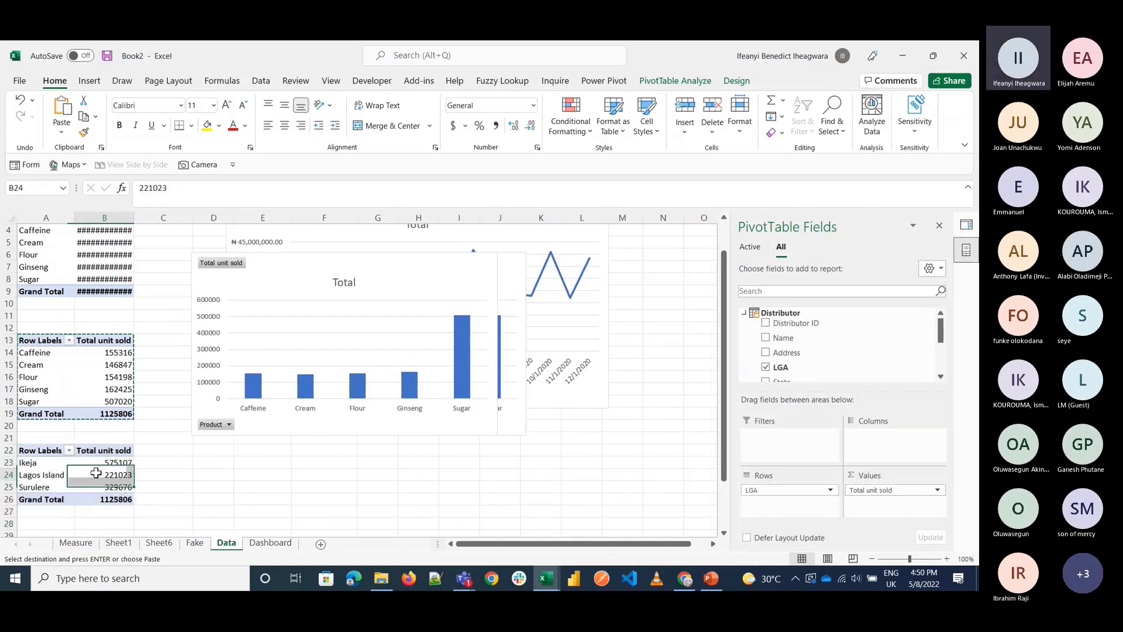
{"action": "left_click", "coordinate": [673, 82]}
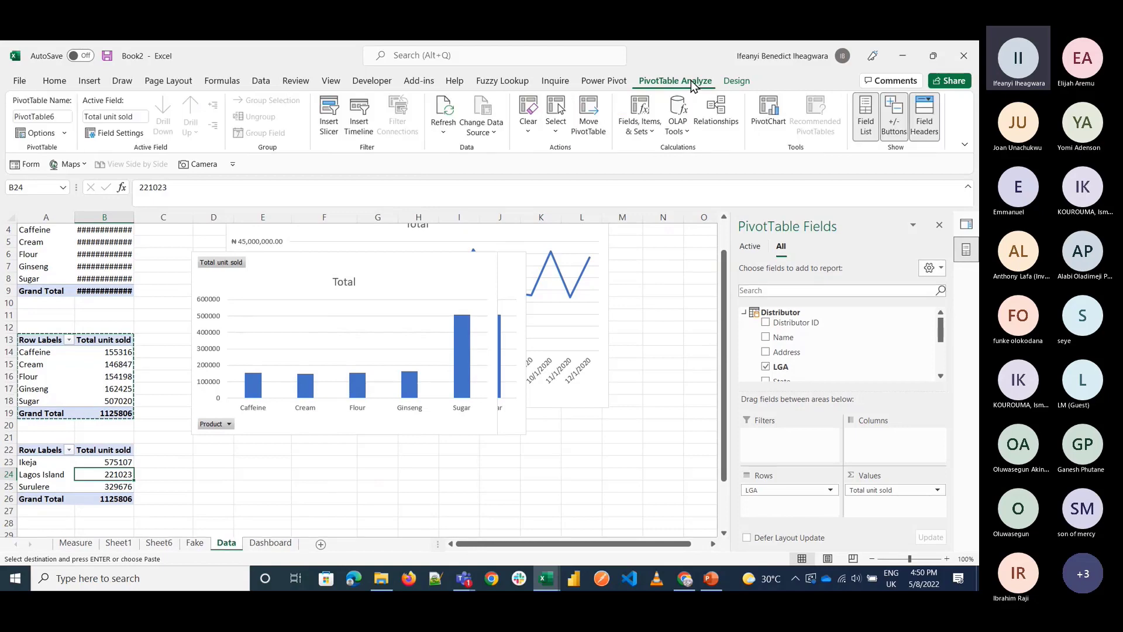
{"action": "left_click", "coordinate": [768, 114]}
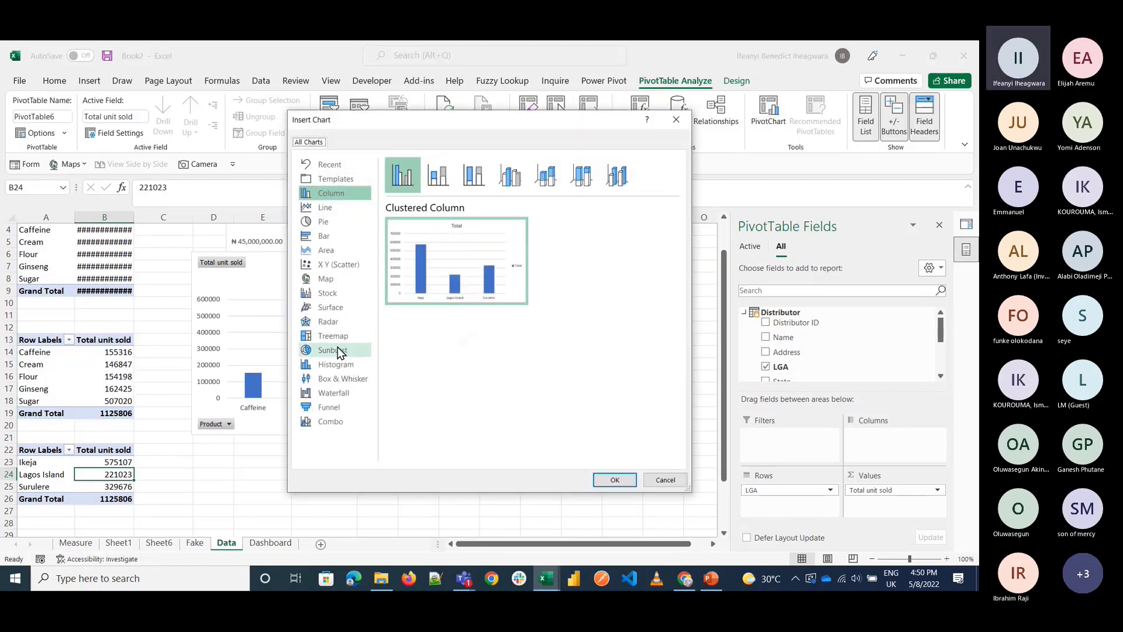
{"action": "left_click", "coordinate": [325, 279]}
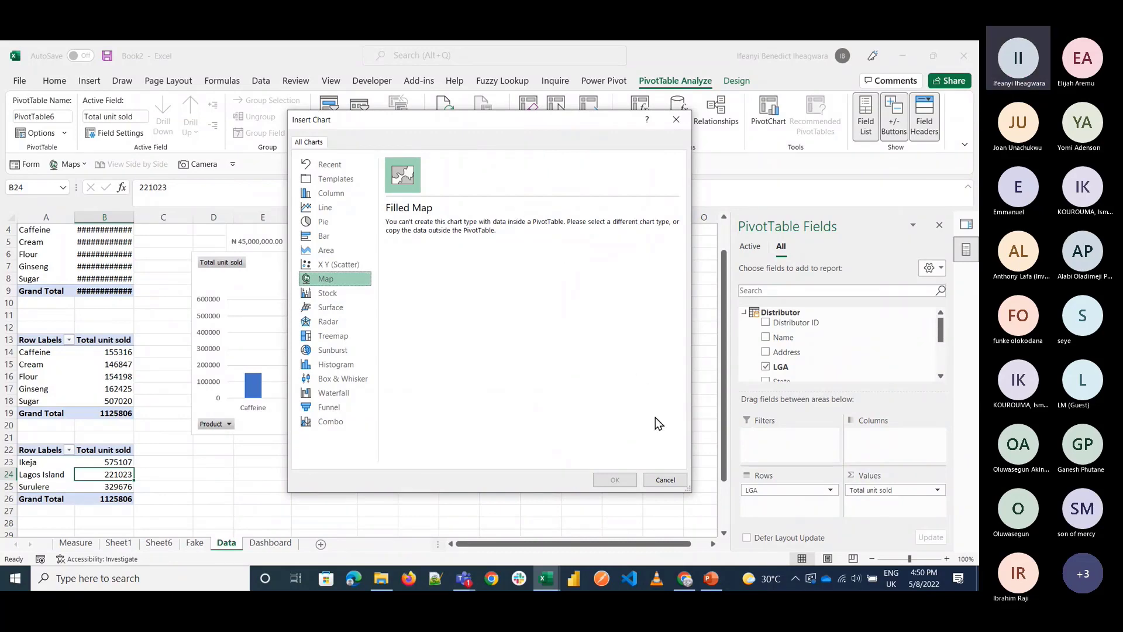
{"action": "left_click", "coordinate": [667, 480]}
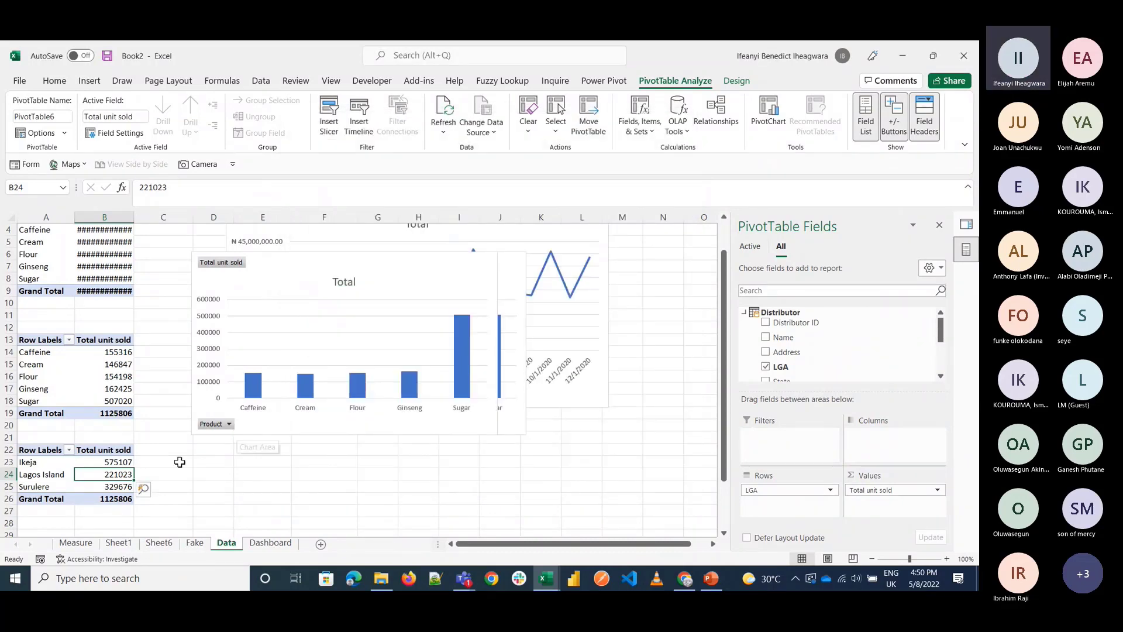
Step: Delete the LGA total unit sold pivot table from A22:B26
{"action": "left_click", "coordinate": [86, 463]}
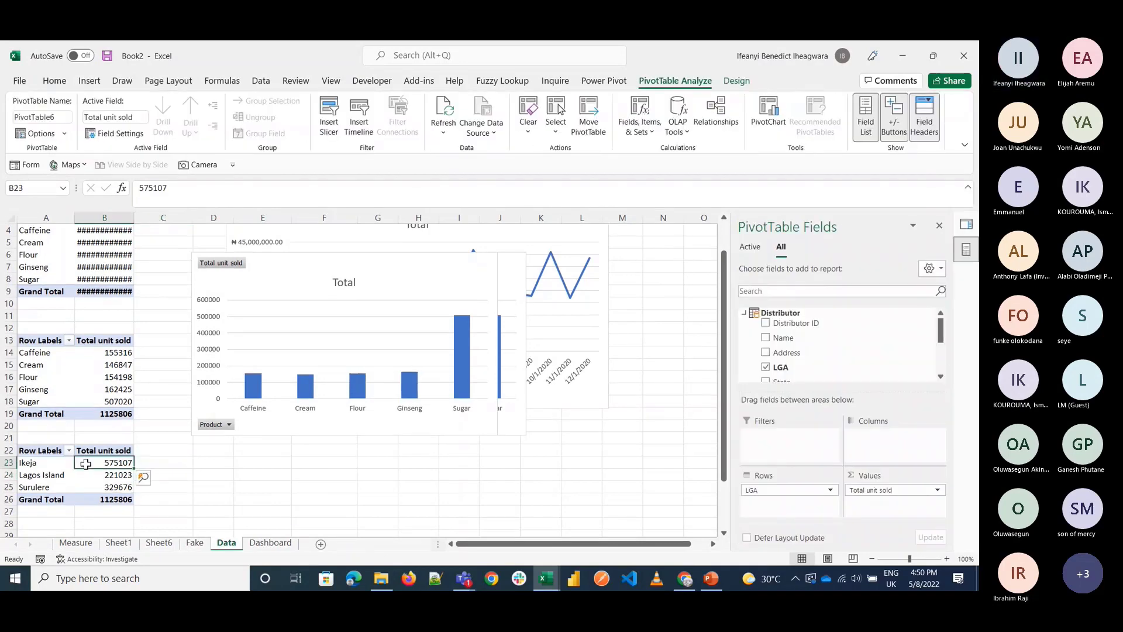
{"action": "mouse_move", "coordinate": [41, 450]}
{"action": "left_mouse_down"}
{"action": "mouse_move", "coordinate": [131, 488]}
{"action": "mouse_move", "coordinate": [133, 502]}
{"action": "left_mouse_up"}
{"action": "key", "text": "Delete"}
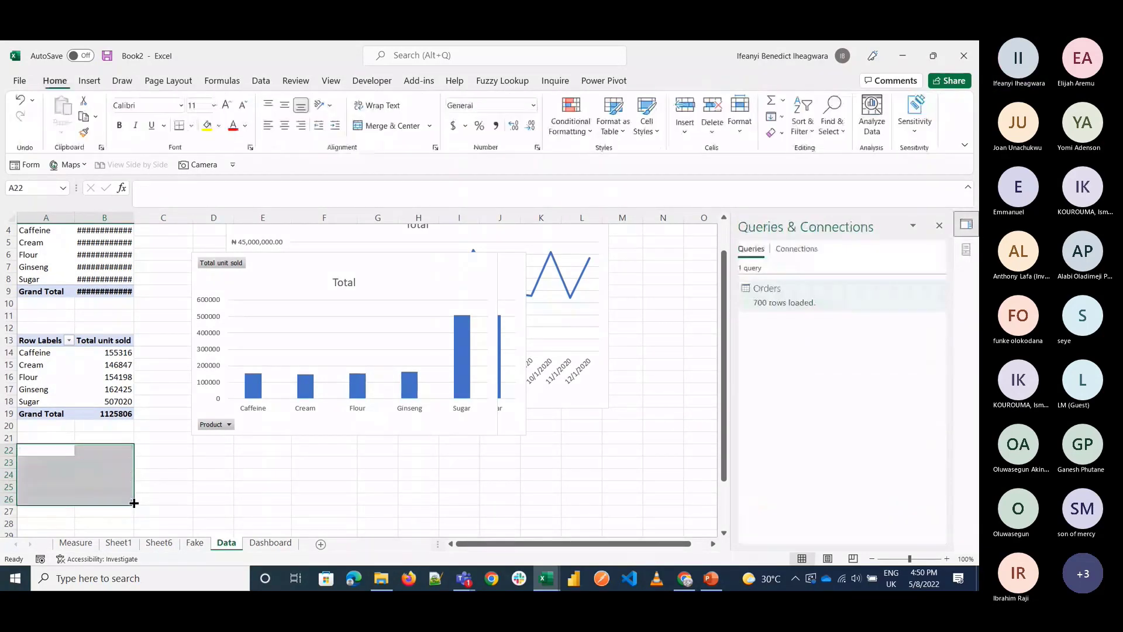
Step: Move the line chart and both column charts from the Data sheet to the Dashboard sheet by cutting and pasting
{"action": "left_click", "coordinate": [306, 295]}
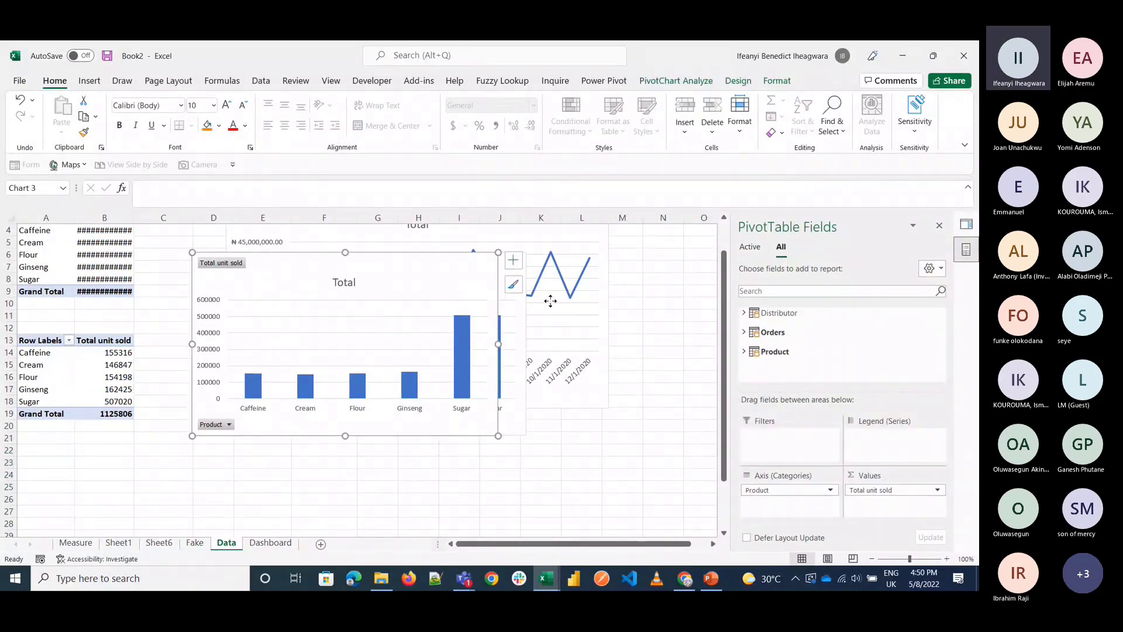
{"action": "left_click", "coordinate": [526, 321], "text": "ctrl"}
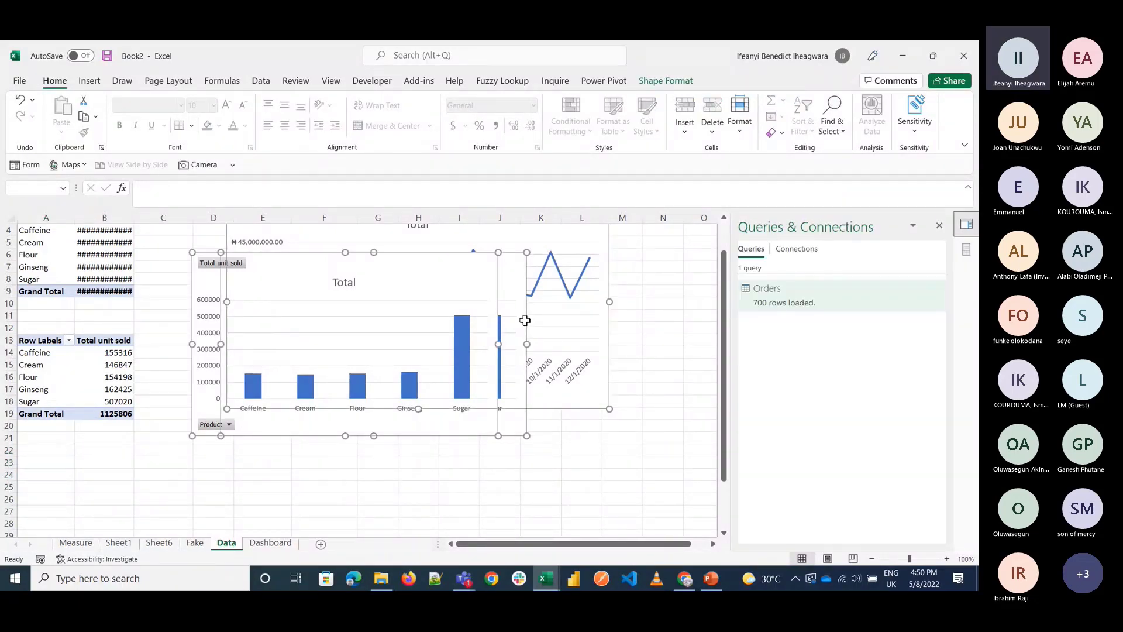
{"action": "key", "text": "Delete"}
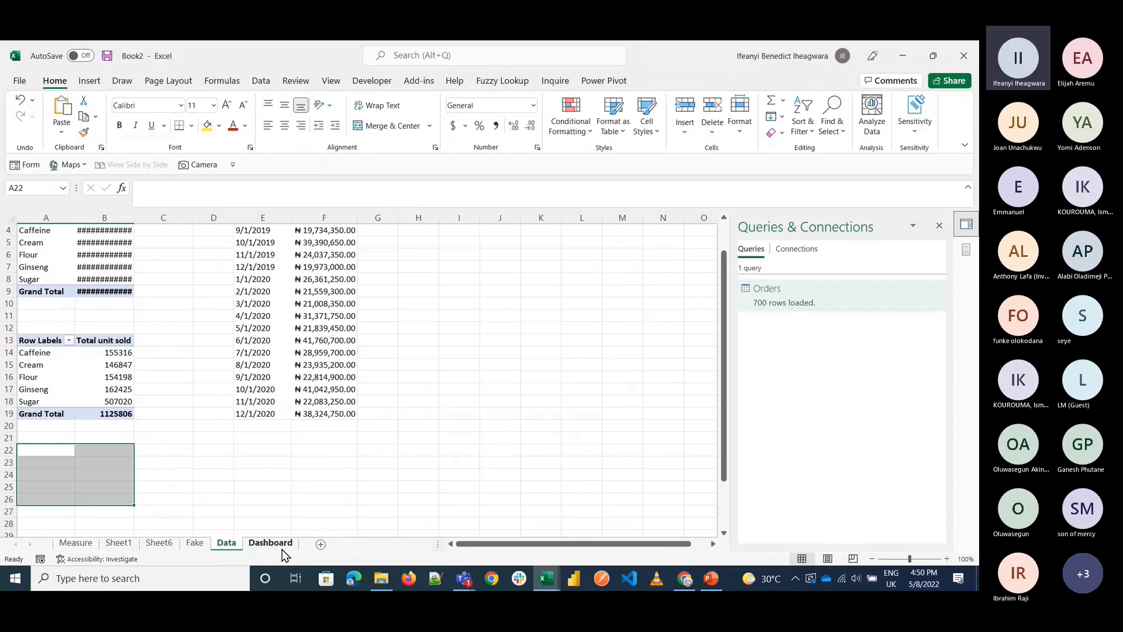
{"action": "left_click", "coordinate": [282, 548]}
{"action": "key", "text": "ctrl+v"}
Step: Spread out the overlapping Dashboard charts, moving the line chart to columns L–T and the unit sold chart to E–L, with the Queries & Connections pane closed
{"action": "left_click", "coordinate": [458, 276]}
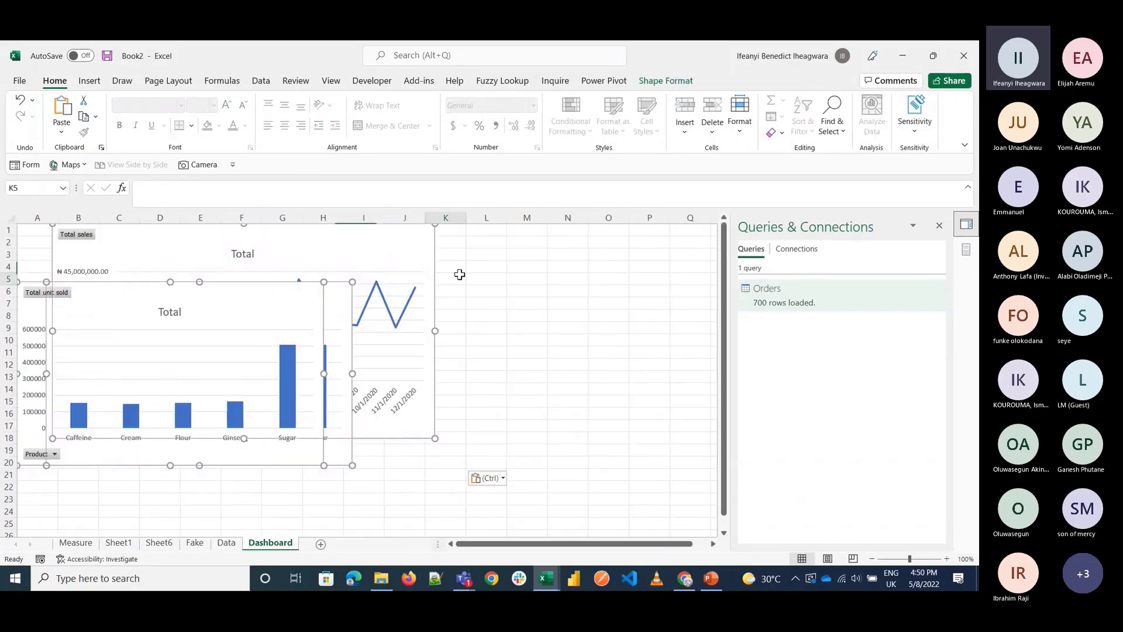
{"action": "left_click_drag", "start_coordinate": [406, 246], "coordinate": [708, 244]}
{"action": "left_click", "coordinate": [939, 226]}
{"action": "left_click", "coordinate": [964, 226]}
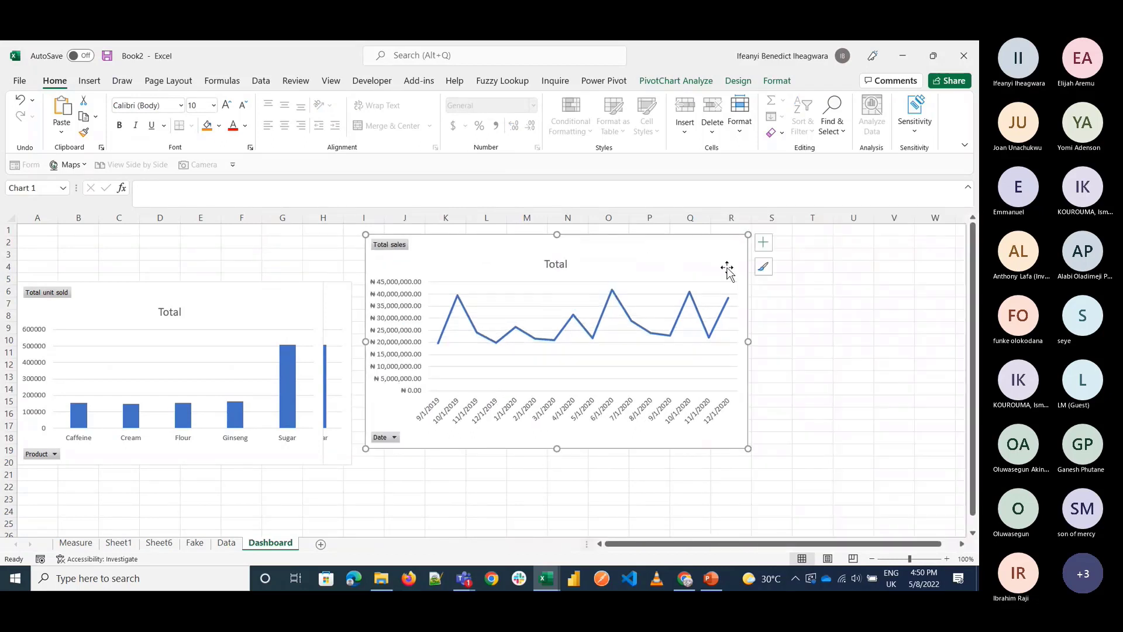
{"action": "left_click_drag", "start_coordinate": [643, 257], "coordinate": [729, 252]}
{"action": "left_click_drag", "start_coordinate": [281, 309], "coordinate": [392, 303]}
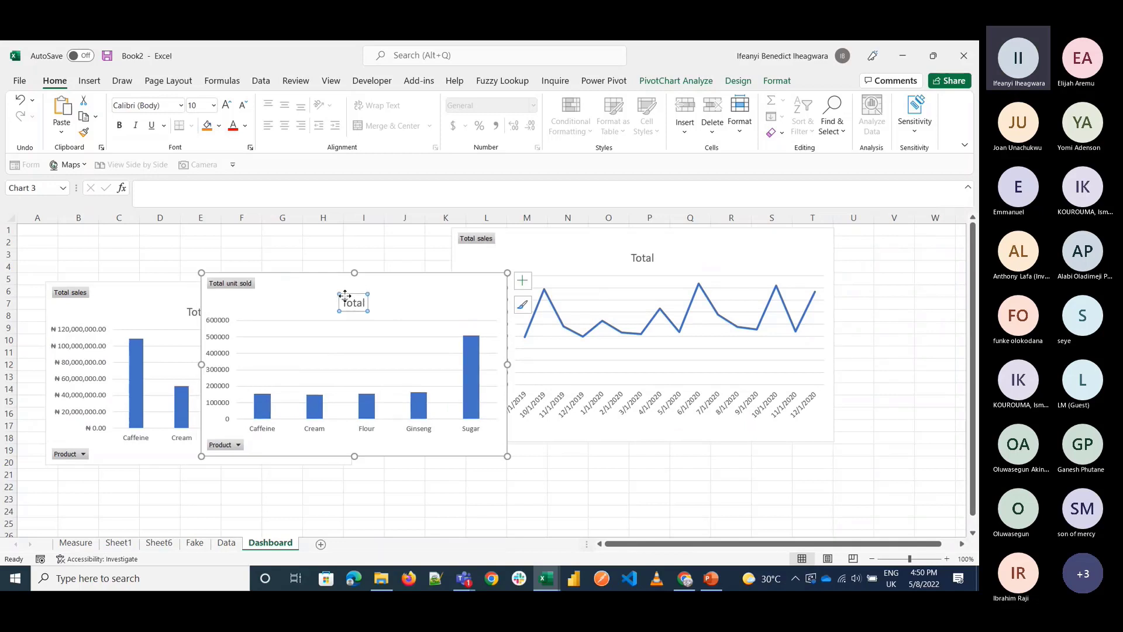
Step: Change the title of the total unit sold column chart to "Unit sold"
{"action": "double_click", "coordinate": [345, 296]}
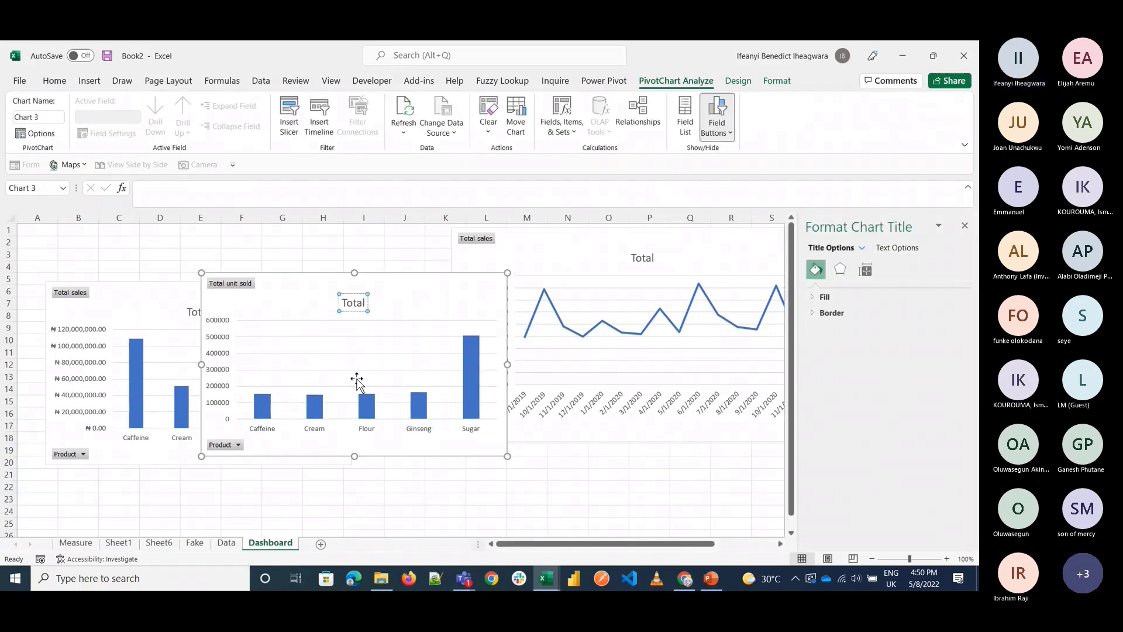
{"action": "key", "text": "BackSpace"}
{"action": "key", "text": "BackSpace"}
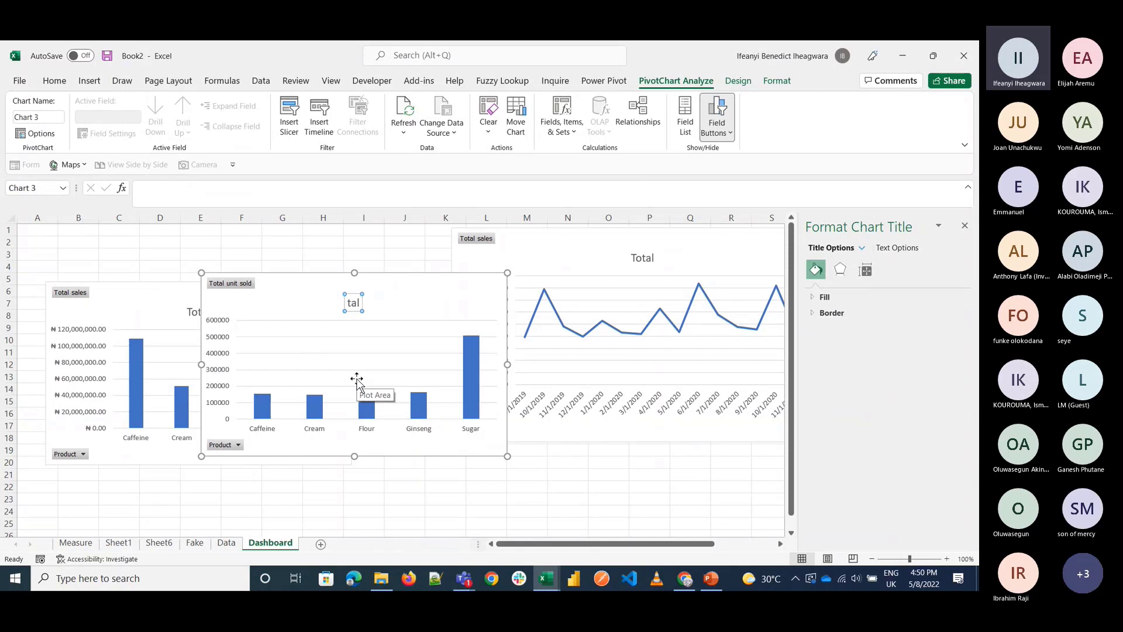
{"action": "type", "text": "Unit o"}
{"action": "key", "text": "BackSpace"}
{"action": "type", "text": "sold"}
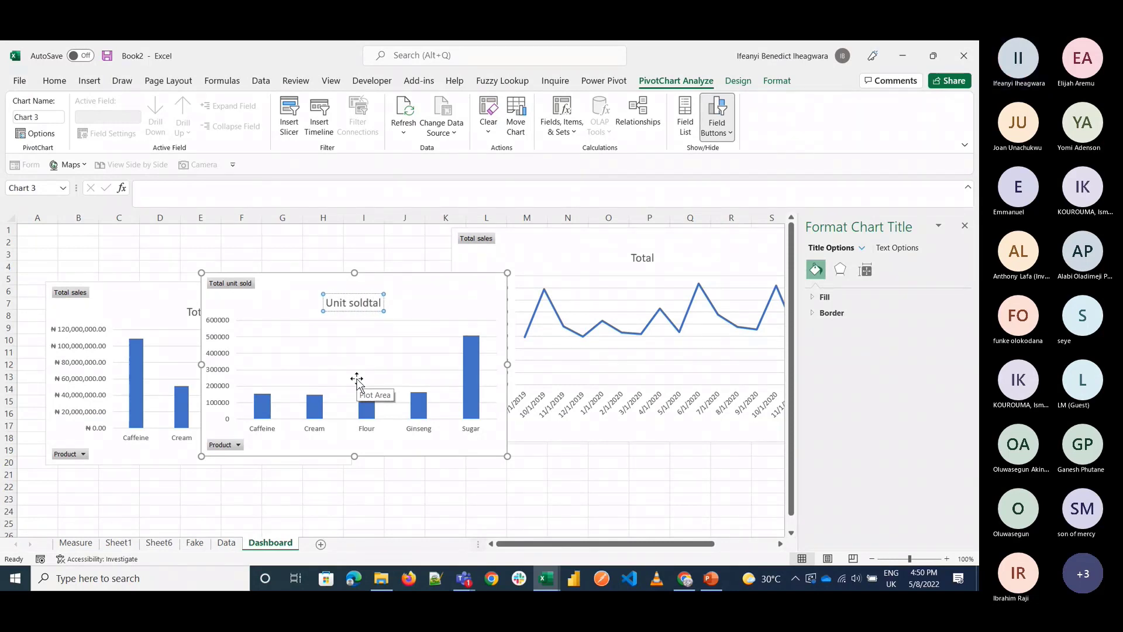
{"action": "key", "text": "Delete"}
{"action": "key", "text": "Delete"}
{"action": "key", "text": "Delete"}
Step: Move the product total sales column chart up to the sheet's upper edge, starting in column A
{"action": "left_click", "coordinate": [193, 316]}
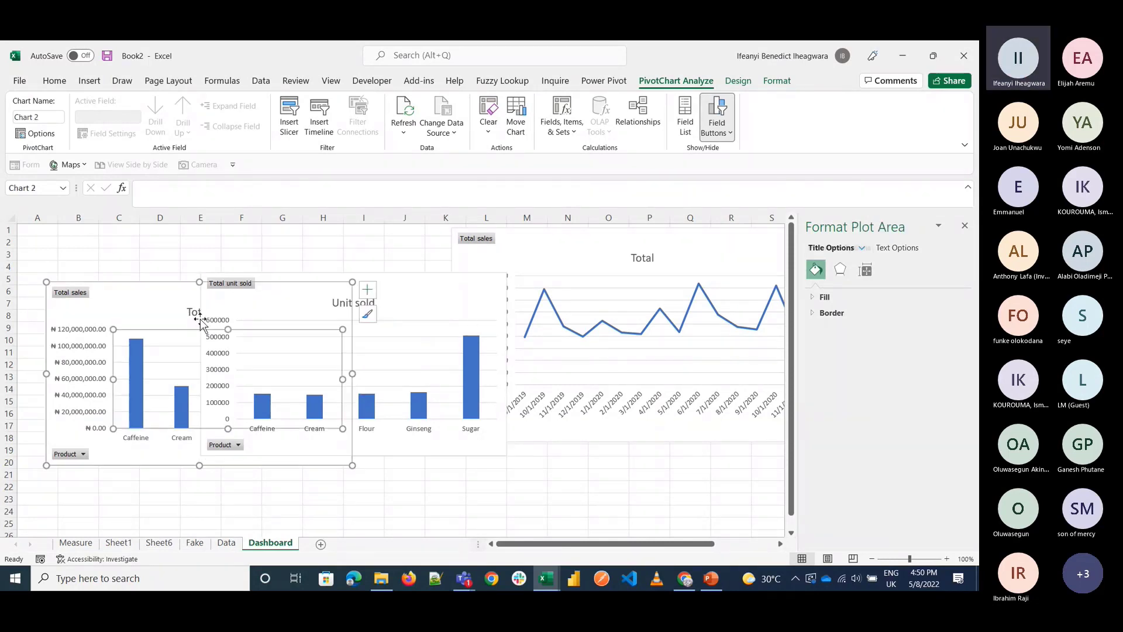
{"action": "left_click", "coordinate": [187, 310]}
{"action": "left_click", "coordinate": [190, 311]}
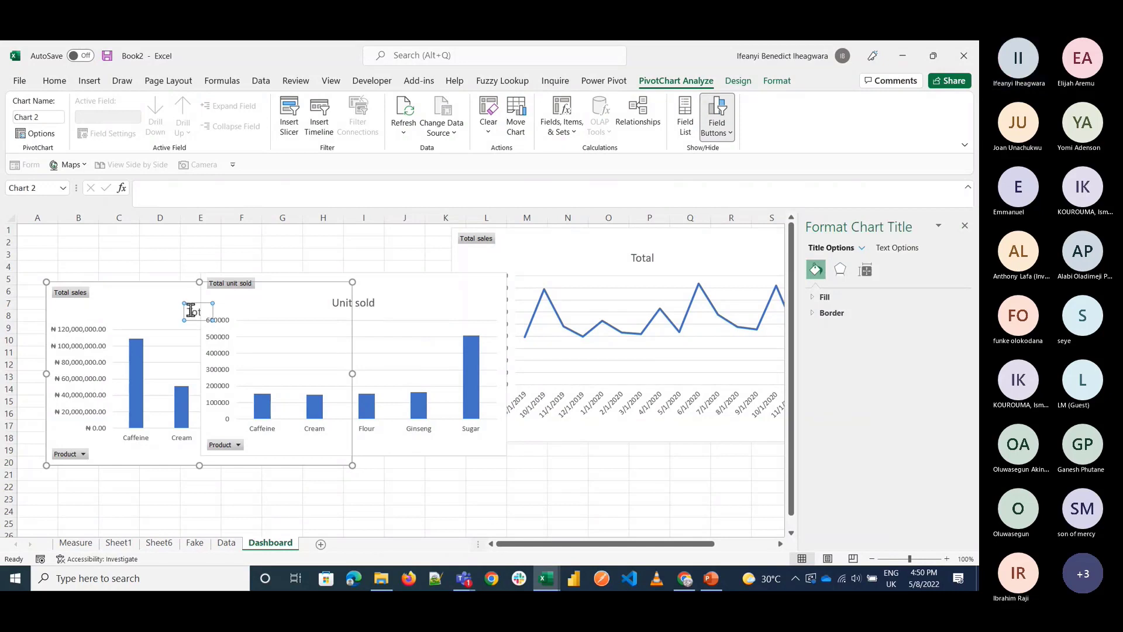
{"action": "left_click", "coordinate": [155, 287]}
{"action": "left_click_drag", "start_coordinate": [155, 286], "coordinate": [175, 249]}
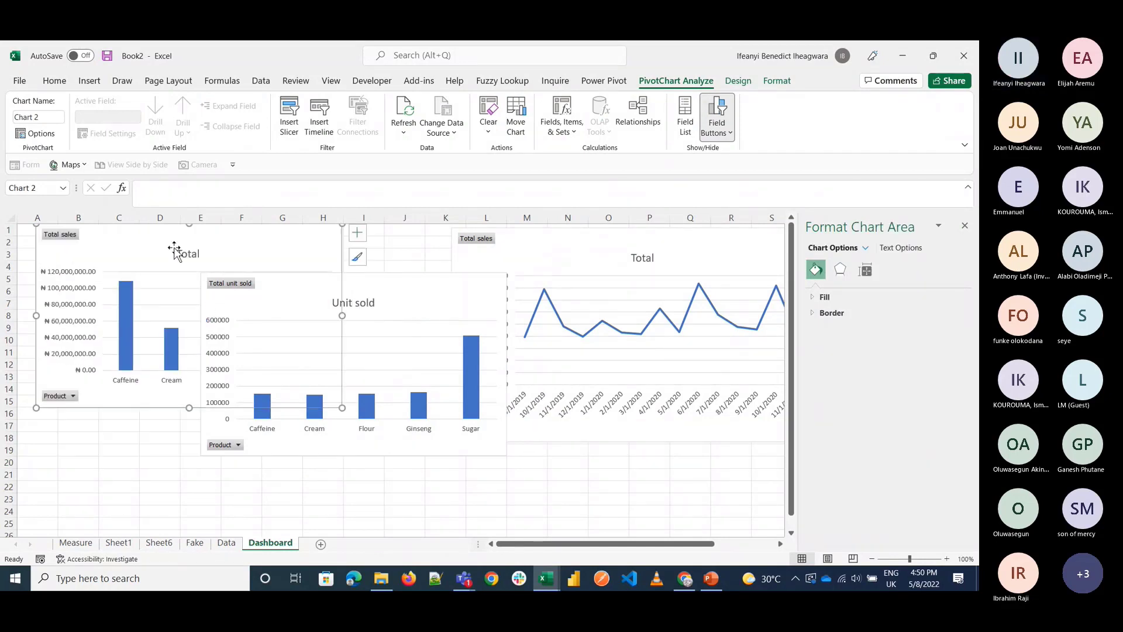
{"action": "left_click", "coordinate": [186, 253]}
{"action": "key", "text": "Delete"}
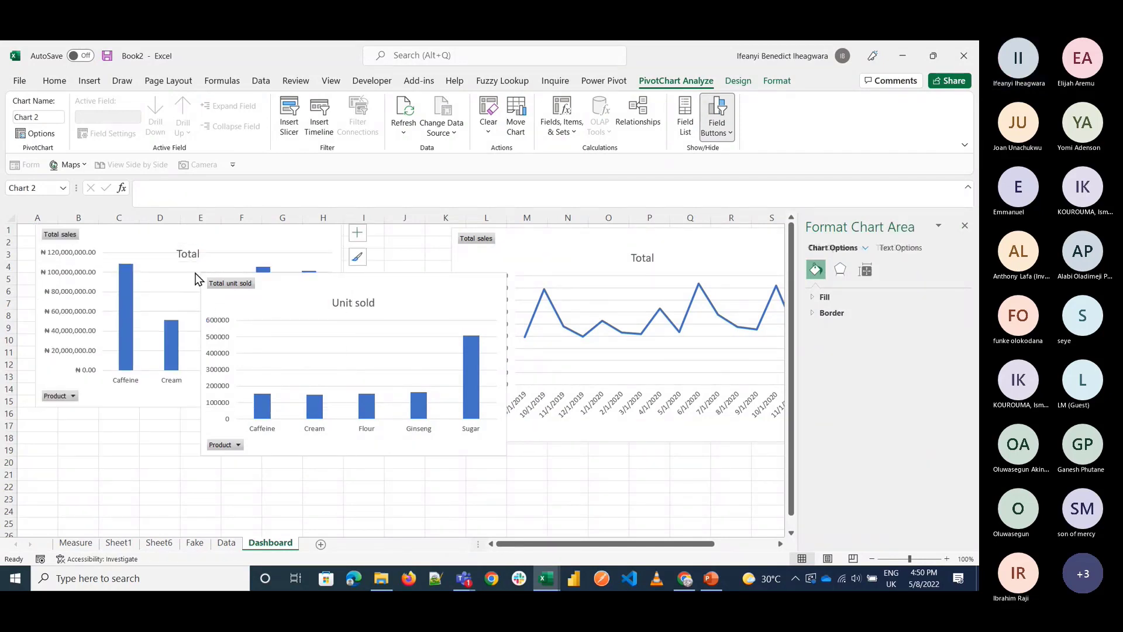
{"action": "key", "text": "ctrl+z"}
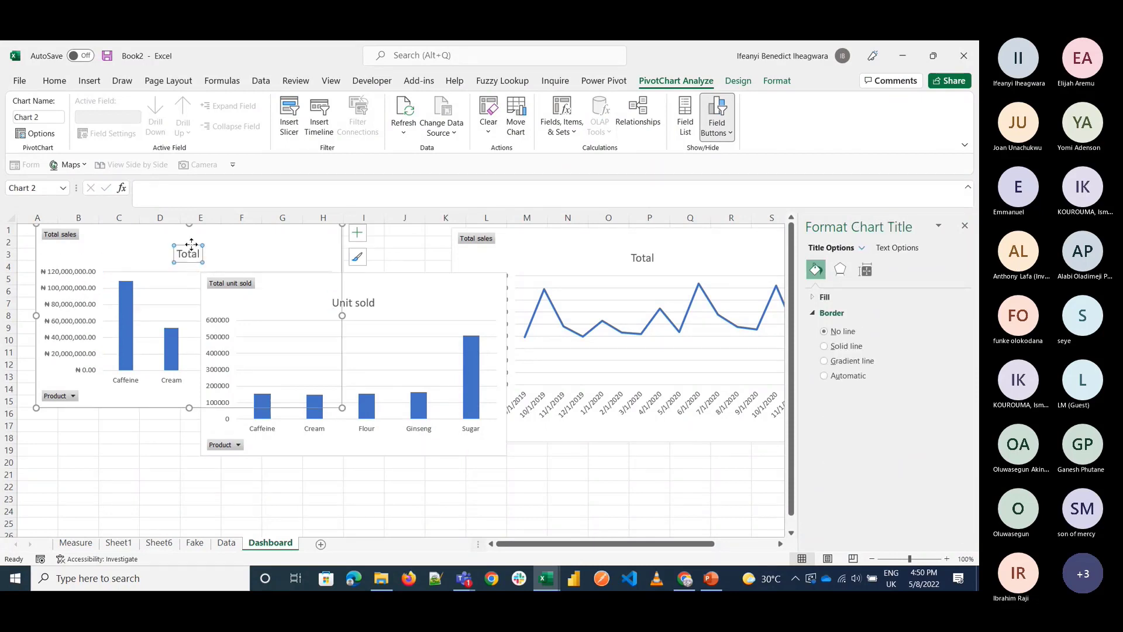
Step: Change the title of the product total sales column chart to "Sales"
{"action": "left_click", "coordinate": [186, 253]}
{"action": "type", "text": "Sales"}
{"action": "key", "text": "Delete"}
{"action": "key", "text": "Delete"}
{"action": "key", "text": "Delete"}
{"action": "key", "text": "Return"}
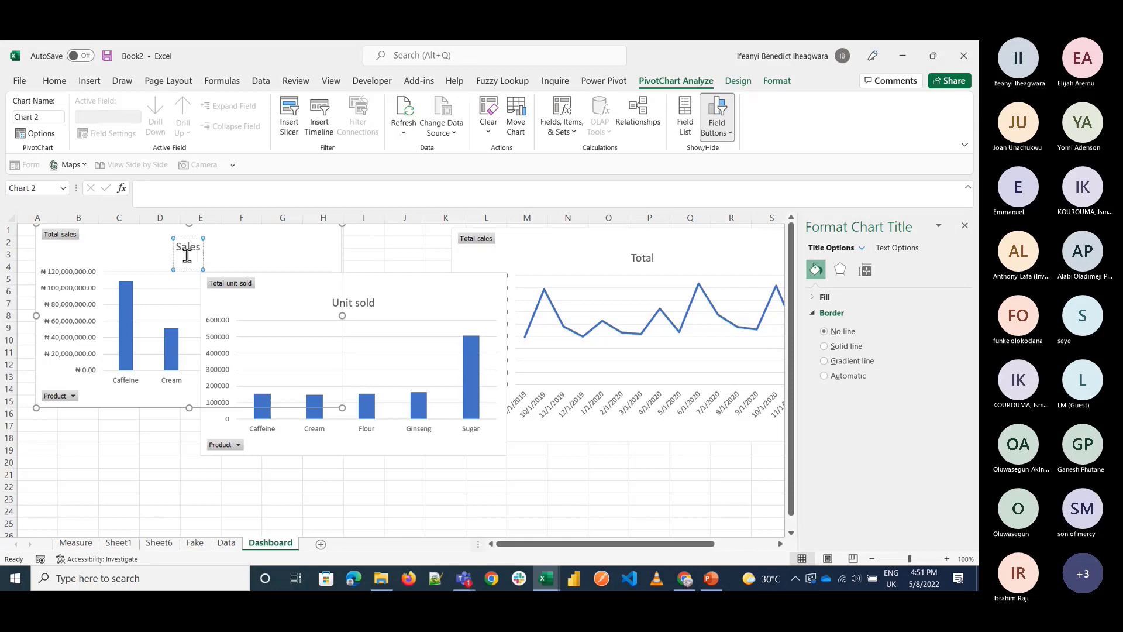
Step: Shrink the Sales and Unit sold charts to about six columns wide and place Unit sold directly below Sales
{"action": "left_click", "coordinate": [401, 275]}
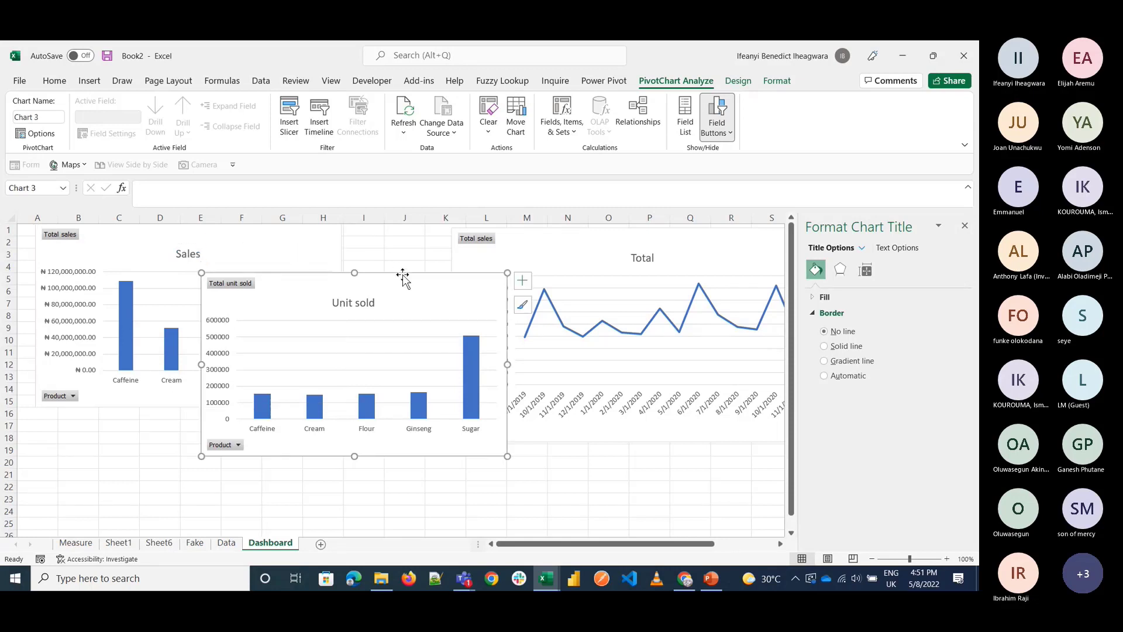
{"action": "left_click", "coordinate": [351, 246]}
{"action": "left_click_drag", "start_coordinate": [346, 406], "coordinate": [278, 355]}
{"action": "left_click_drag", "start_coordinate": [413, 288], "coordinate": [266, 368]}
{"action": "left_click_drag", "start_coordinate": [346, 356], "coordinate": [265, 370]}
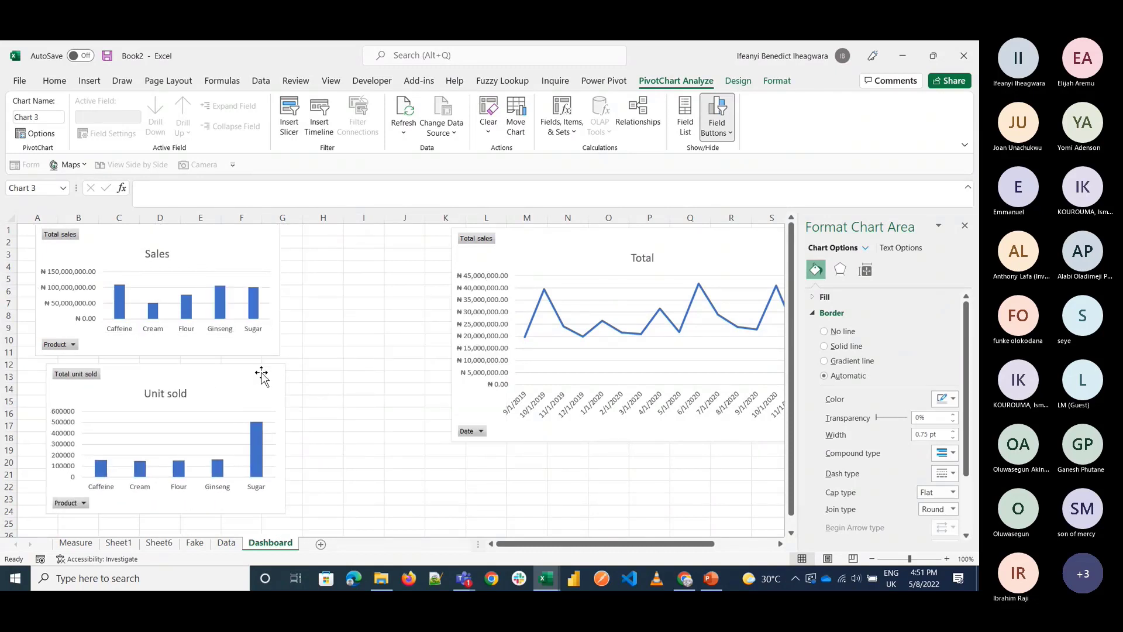
Step: Place the line chart beside the Unit sold chart, resized to about H13:R24, and hide all its field buttons
{"action": "left_click_drag", "start_coordinate": [521, 234], "coordinate": [366, 230]}
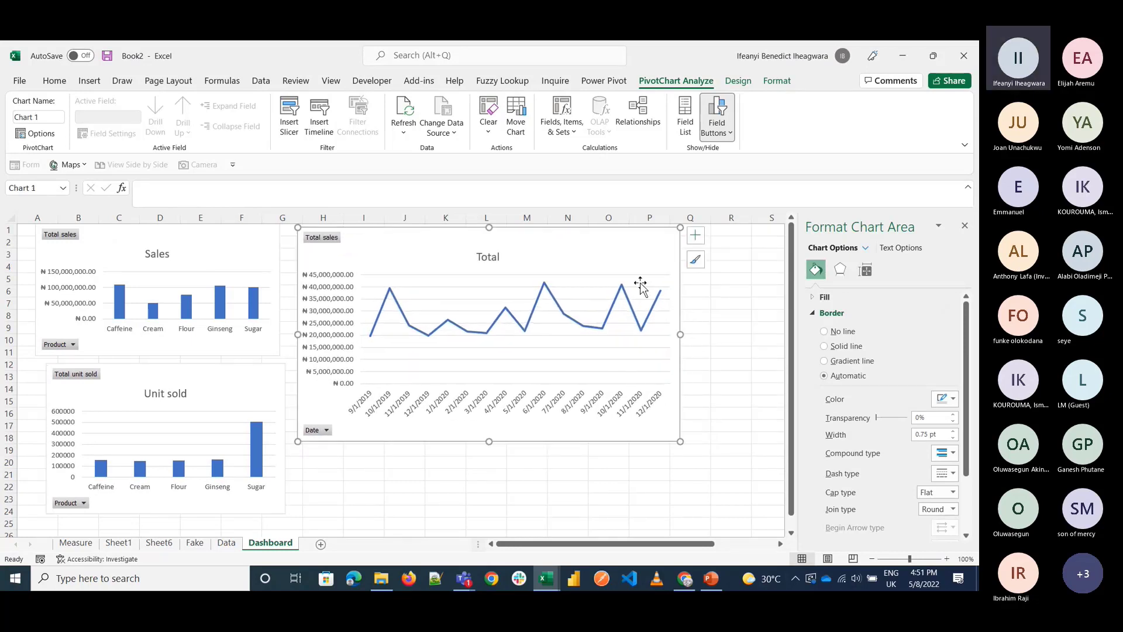
{"action": "mouse_move", "coordinate": [640, 285]}
{"action": "left_mouse_down"}
{"action": "mouse_move", "coordinate": [655, 384]}
{"action": "mouse_move", "coordinate": [649, 334]}
{"action": "mouse_move", "coordinate": [717, 326]}
{"action": "mouse_move", "coordinate": [740, 350]}
{"action": "left_mouse_up"}
{"action": "right_click", "coordinate": [331, 362]}
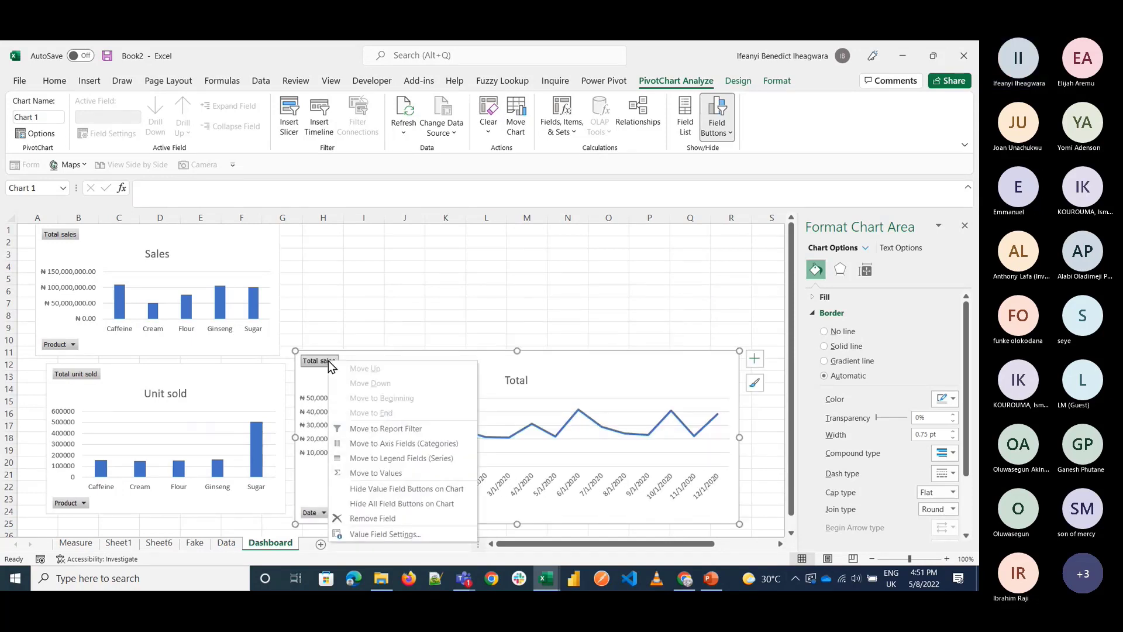
{"action": "left_click", "coordinate": [385, 506]}
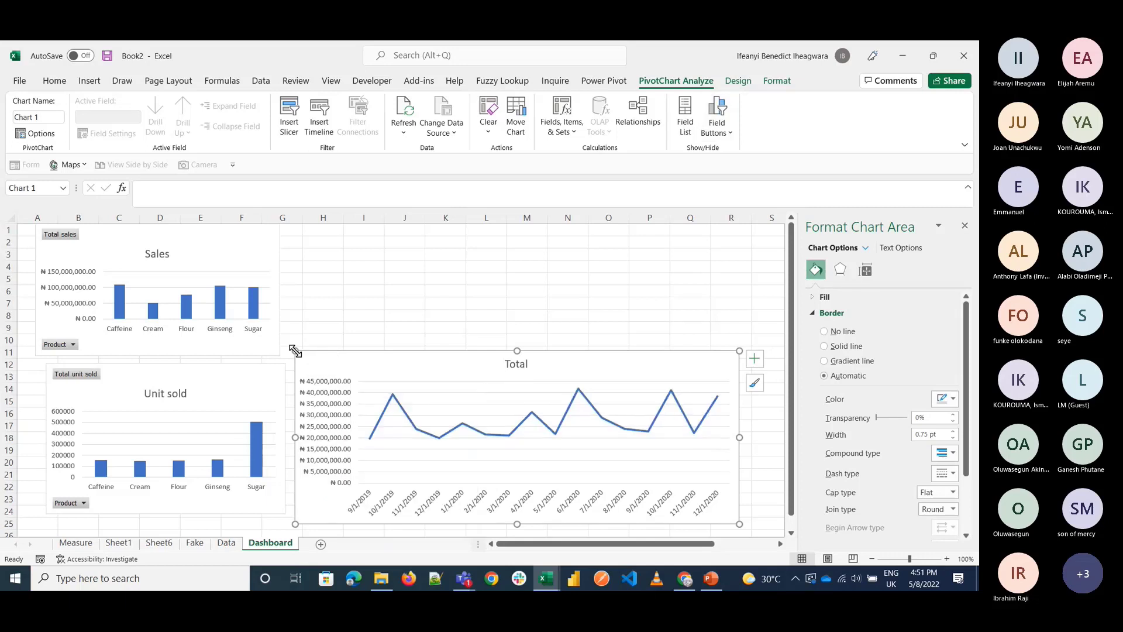
{"action": "left_click_drag", "start_coordinate": [295, 351], "coordinate": [295, 367]}
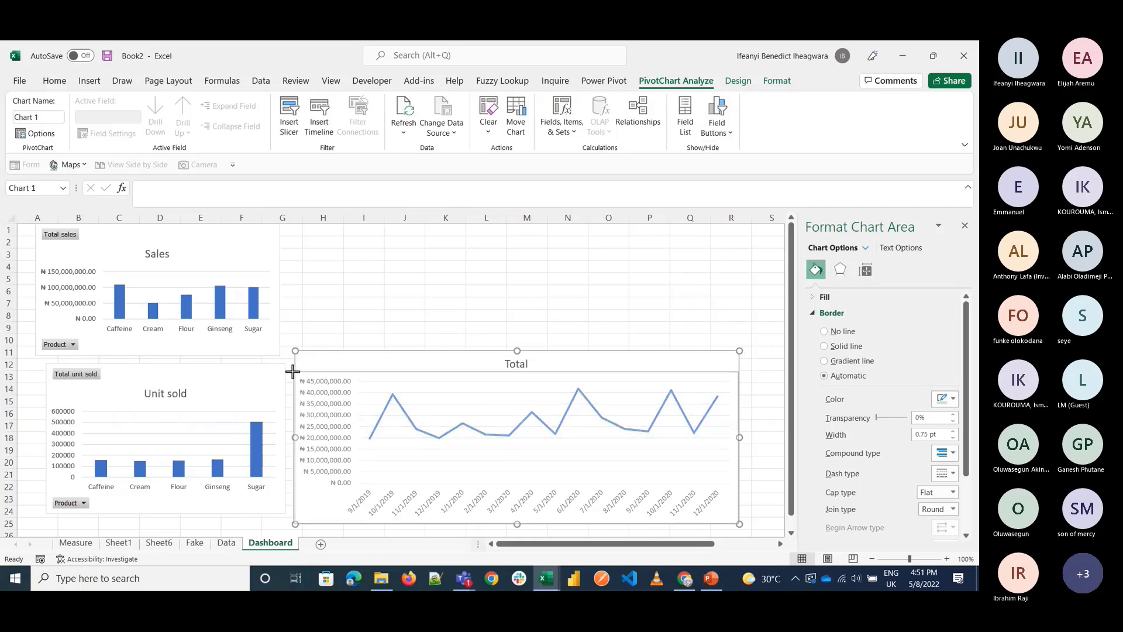
{"action": "left_click_drag", "start_coordinate": [292, 371], "coordinate": [294, 373]}
{"action": "left_click", "coordinate": [354, 351]}
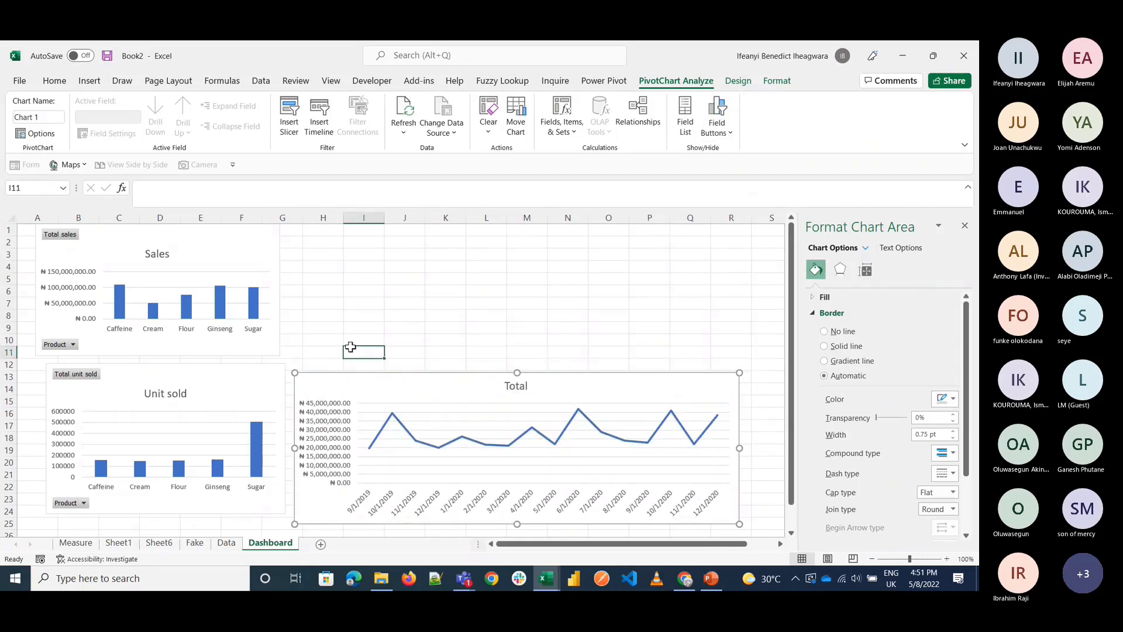
Step: Start inserting slicers for the Sales chart, list the fields of all tables, and choose LGA from the Distributor table
{"action": "left_click", "coordinate": [153, 261]}
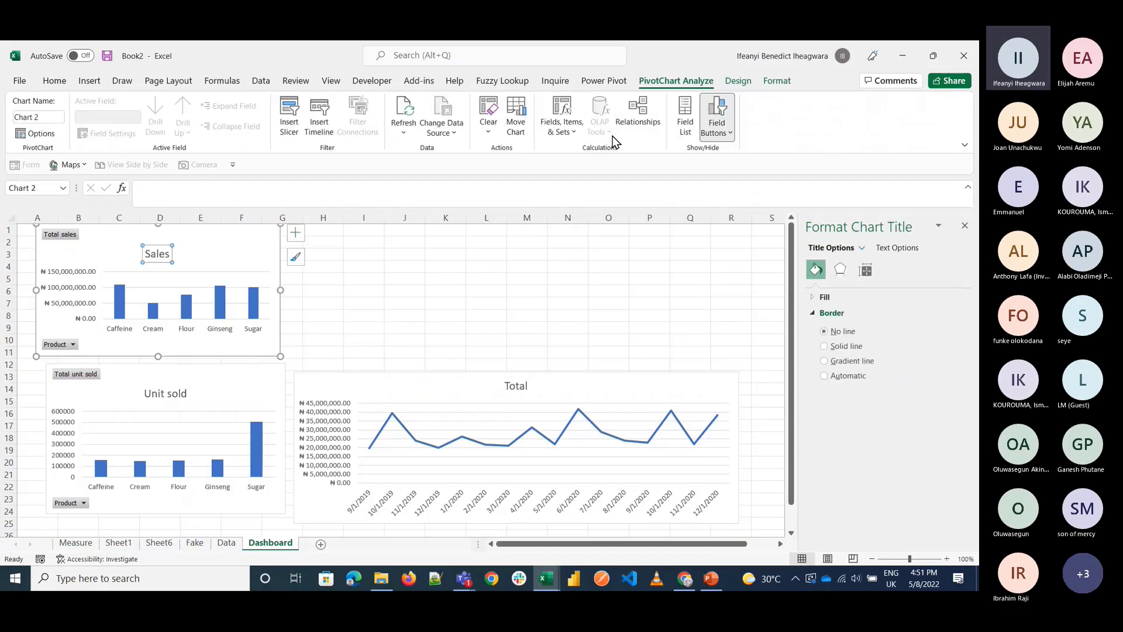
{"action": "left_click", "coordinate": [778, 84]}
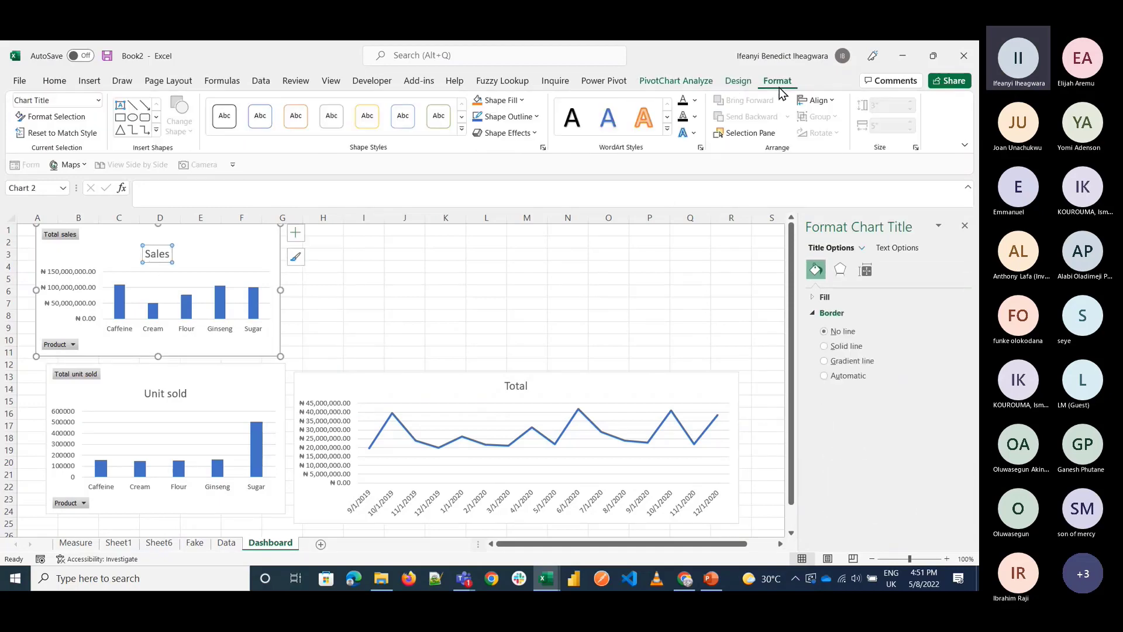
{"action": "left_click", "coordinate": [742, 83]}
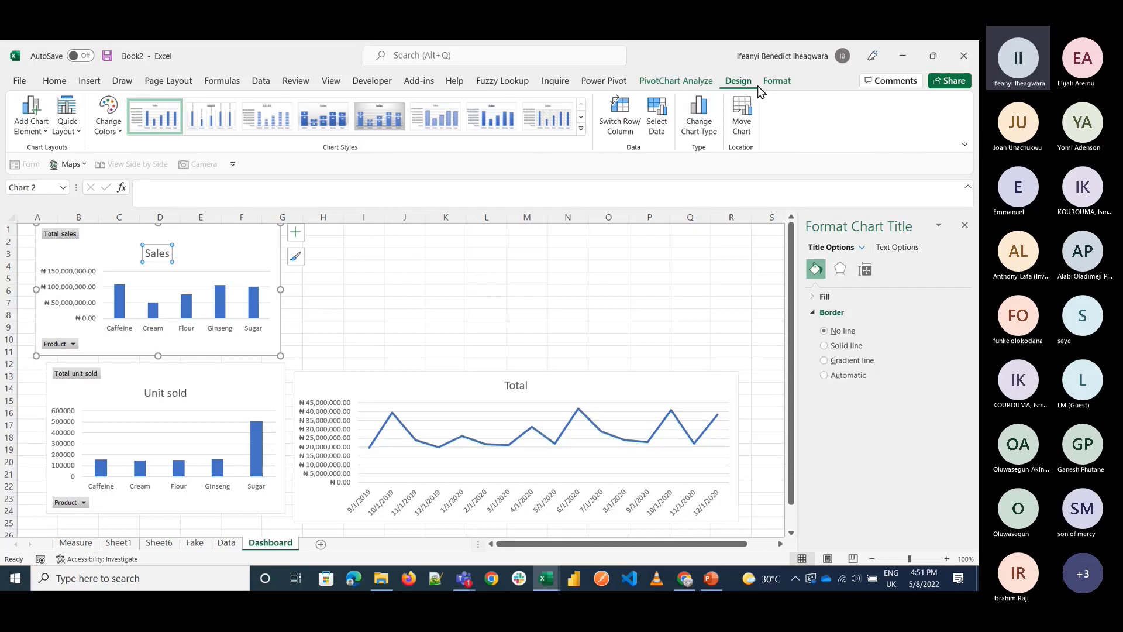
{"action": "left_click", "coordinate": [708, 86]}
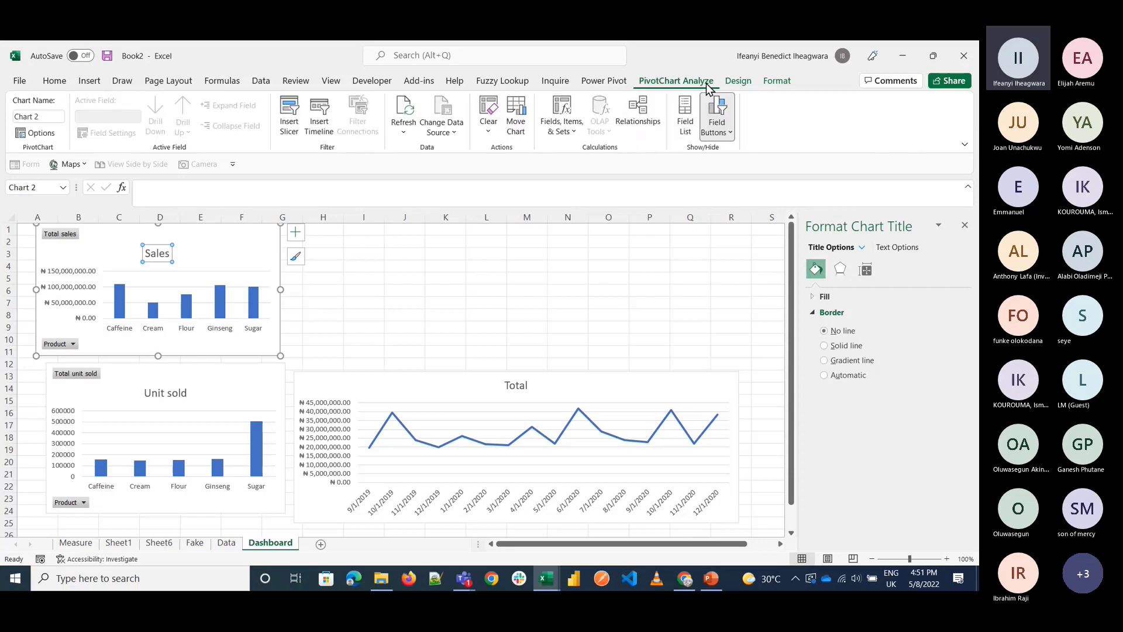
{"action": "left_click", "coordinate": [289, 117]}
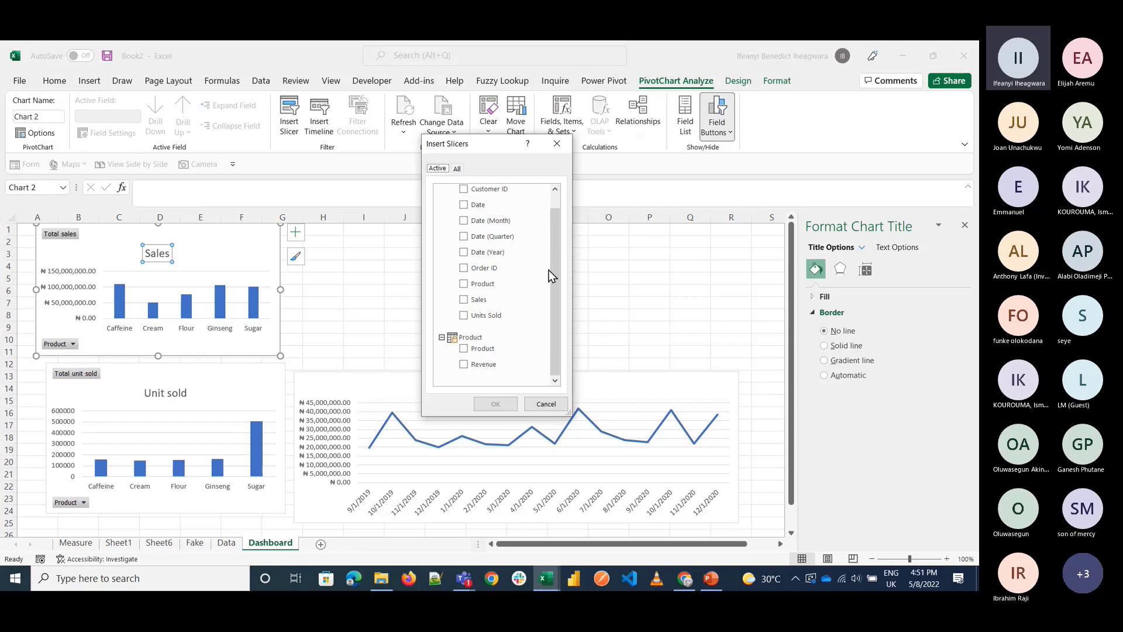
{"action": "left_click", "coordinate": [457, 169]}
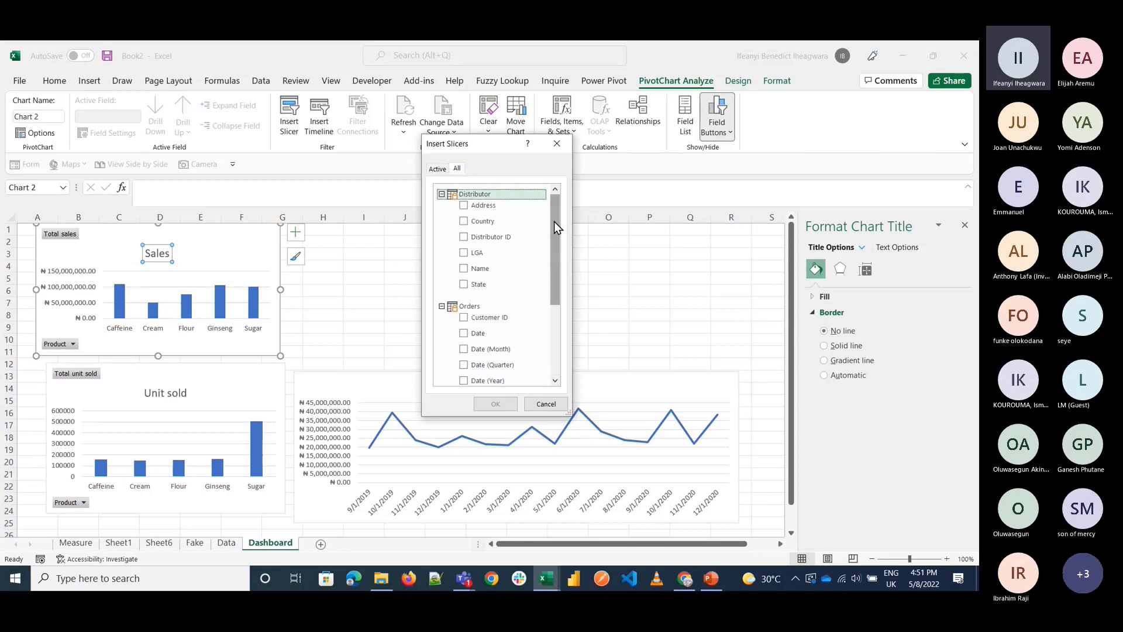
{"action": "left_click_drag", "start_coordinate": [553, 221], "coordinate": [554, 181]}
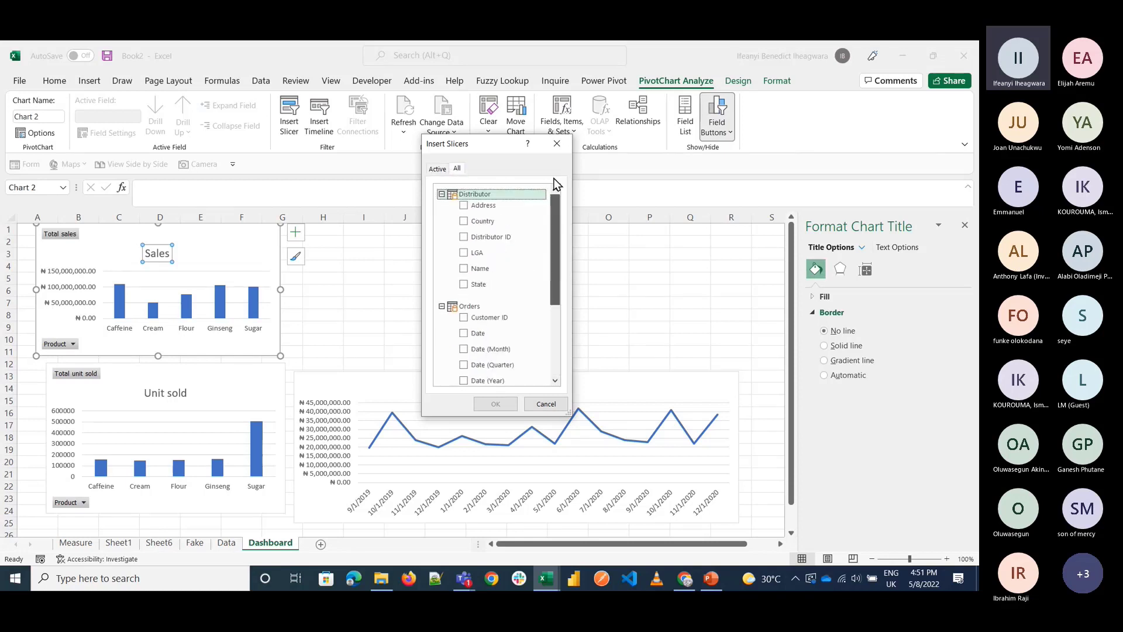
{"action": "left_click", "coordinate": [466, 254]}
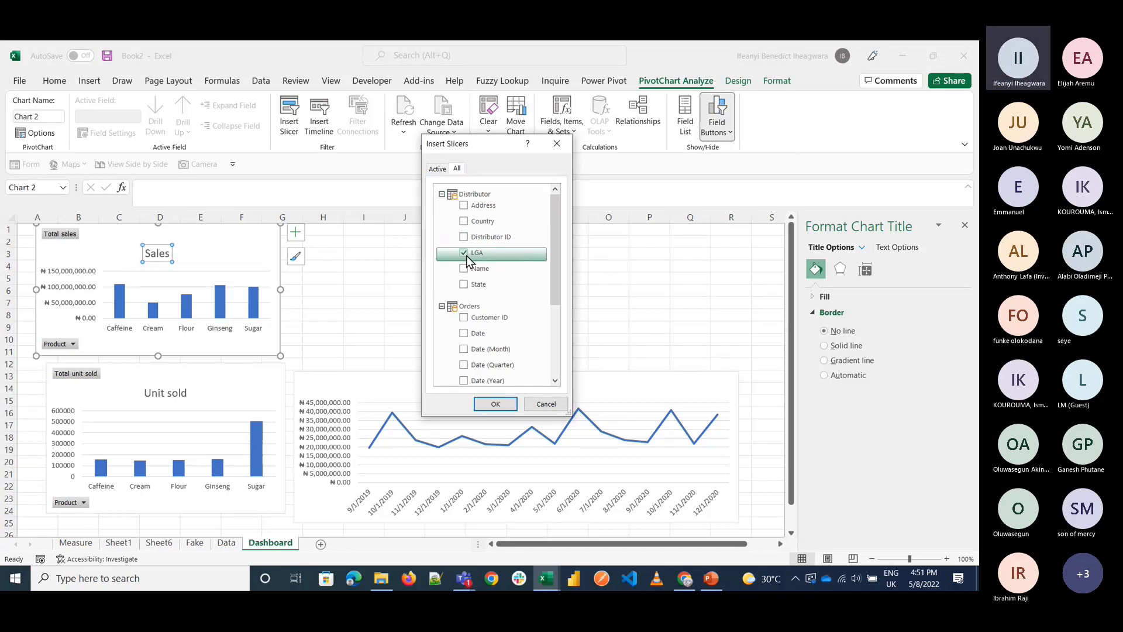
Step: Add the Product field from the Product table to the slicer selection and insert both slicers
{"action": "scroll", "coordinate": [524, 306], "scroll_direction": "down", "scroll_amount": 1}
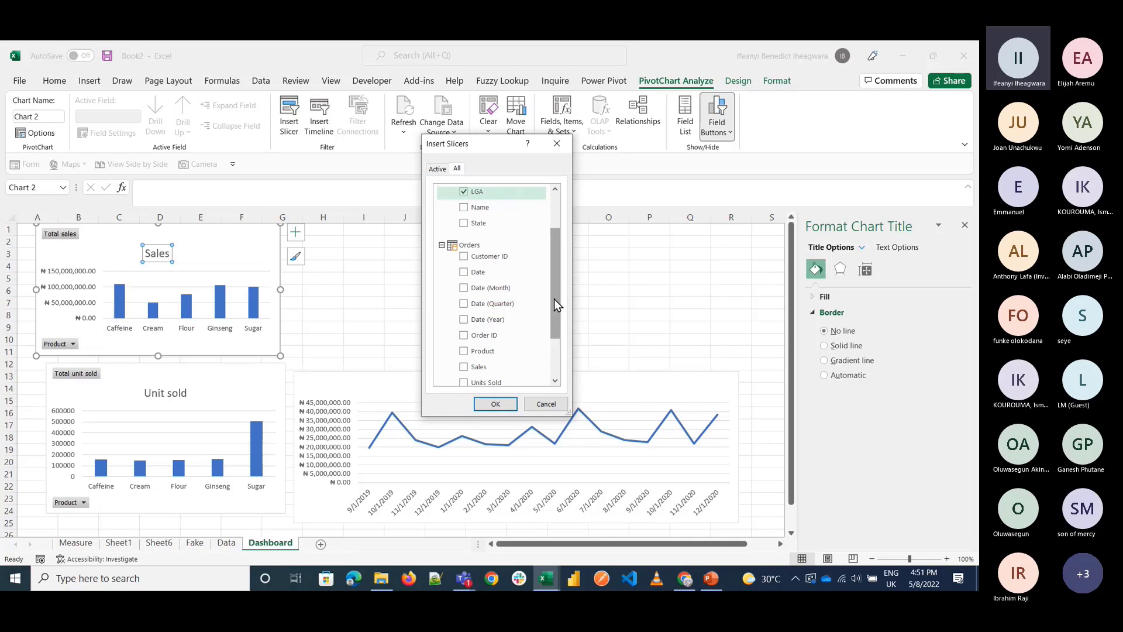
{"action": "left_click_drag", "start_coordinate": [553, 300], "coordinate": [557, 356]}
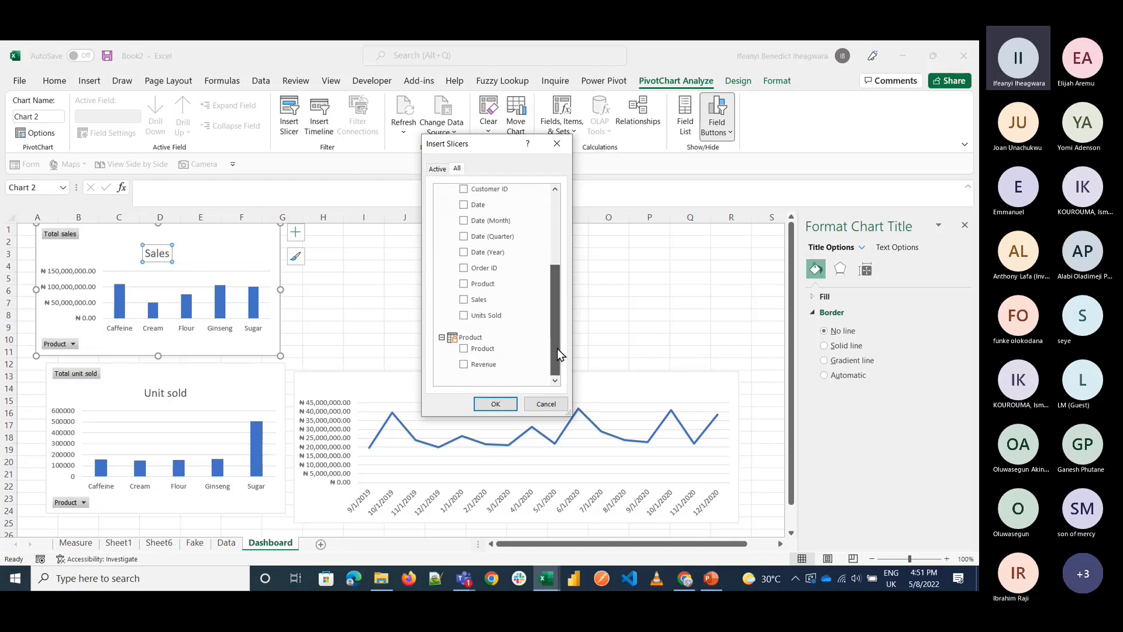
{"action": "left_click", "coordinate": [465, 350]}
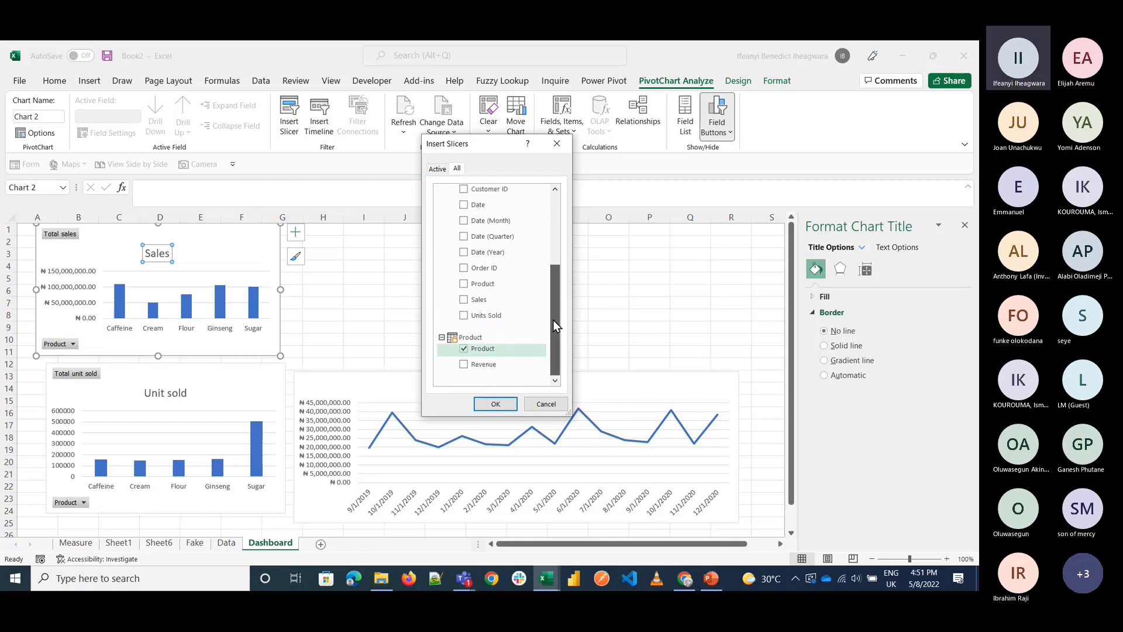
{"action": "left_click_drag", "start_coordinate": [553, 319], "coordinate": [558, 293]}
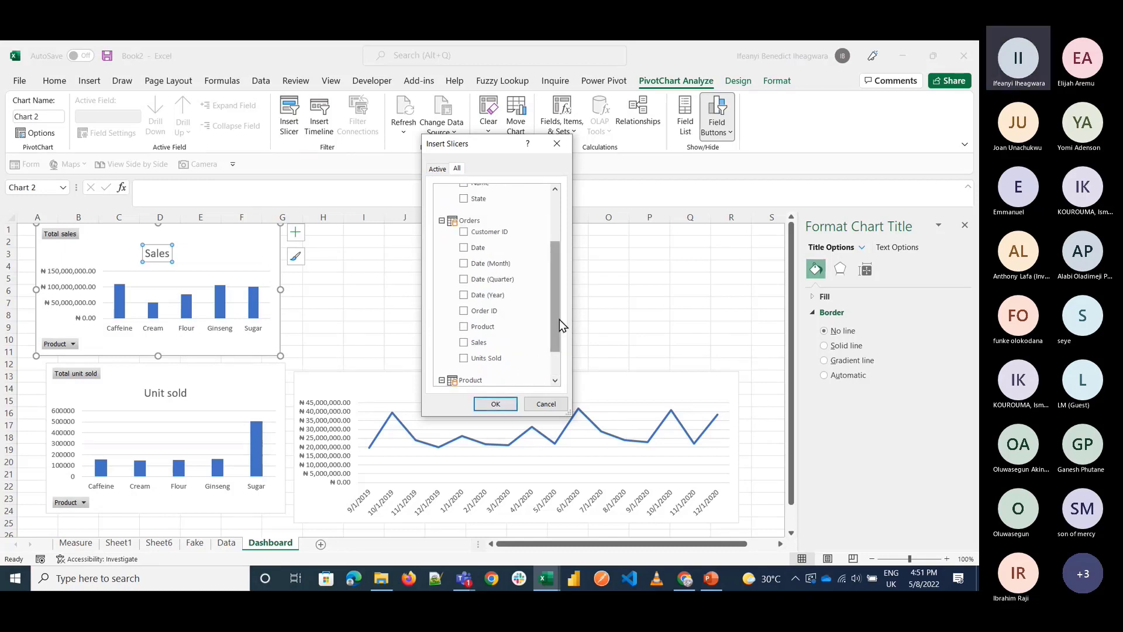
{"action": "mouse_move", "coordinate": [557, 320]}
{"action": "left_mouse_down"}
{"action": "mouse_move", "coordinate": [559, 354]}
{"action": "mouse_move", "coordinate": [553, 316]}
{"action": "left_mouse_up"}
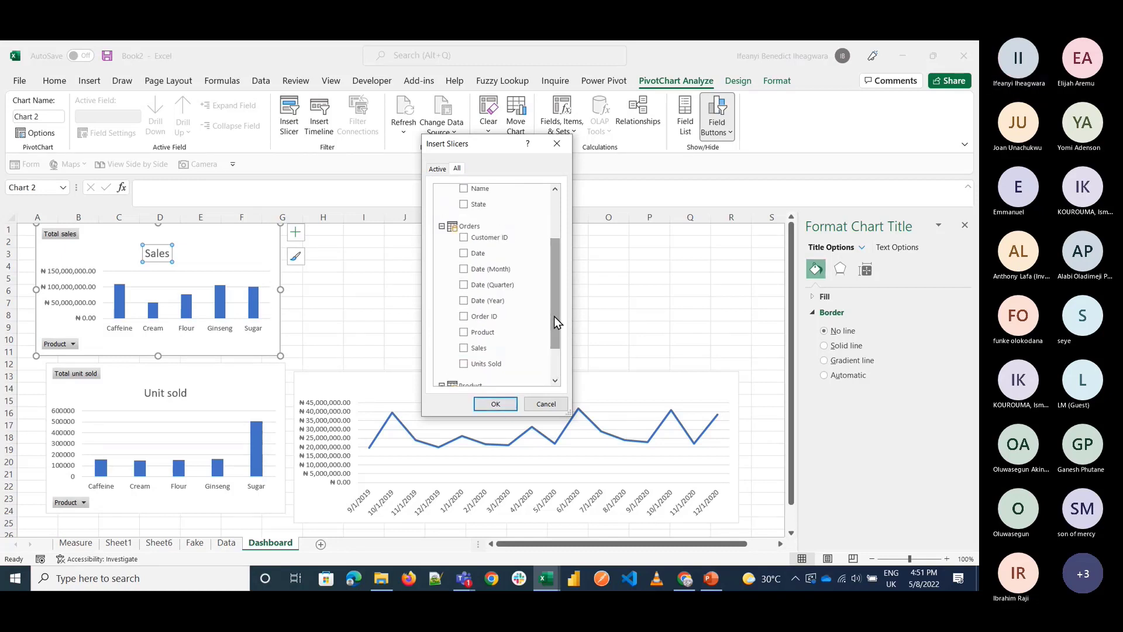
{"action": "left_click", "coordinate": [496, 404]}
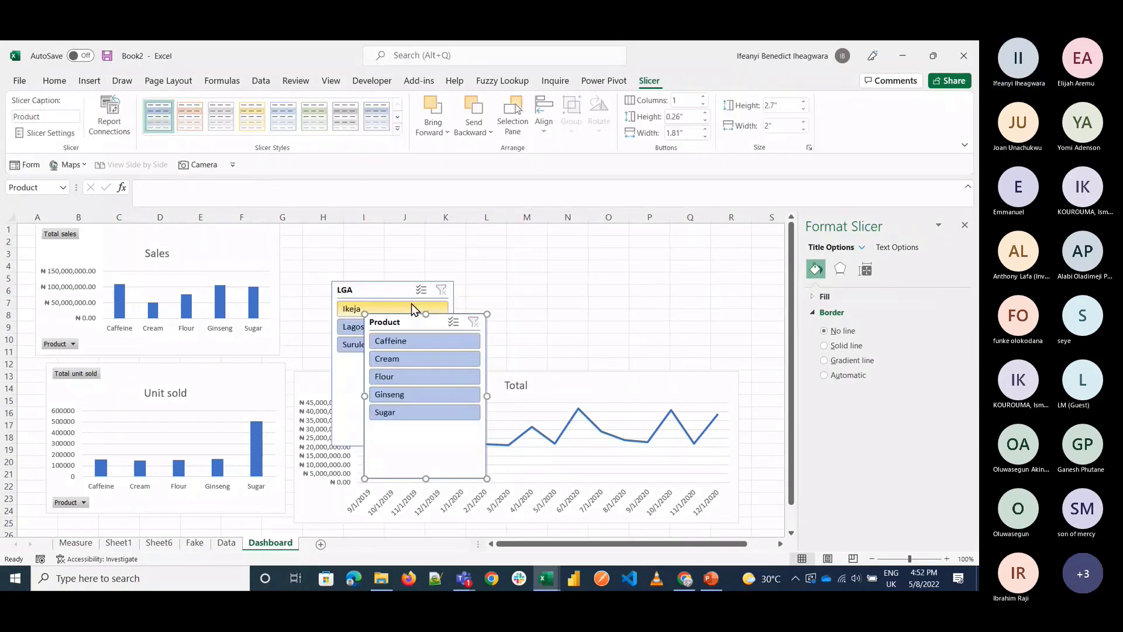
Step: Move the LGA slicer up beside the Sales chart and shorten it to about 1.73" high
{"action": "left_click_drag", "start_coordinate": [389, 294], "coordinate": [354, 238]}
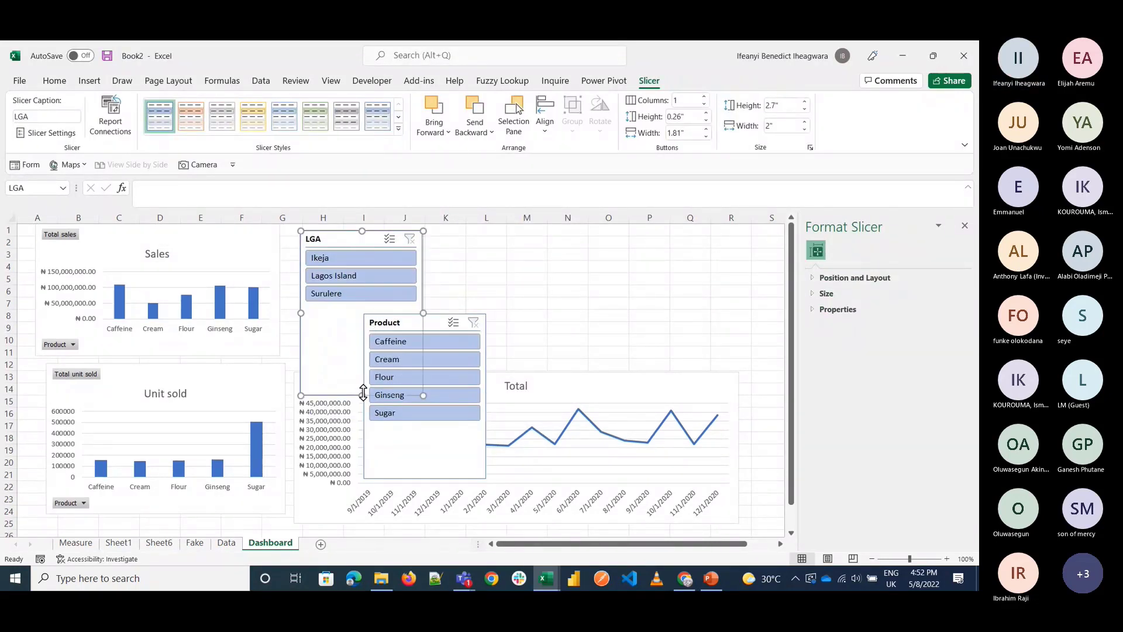
{"action": "left_click_drag", "start_coordinate": [362, 396], "coordinate": [359, 337]}
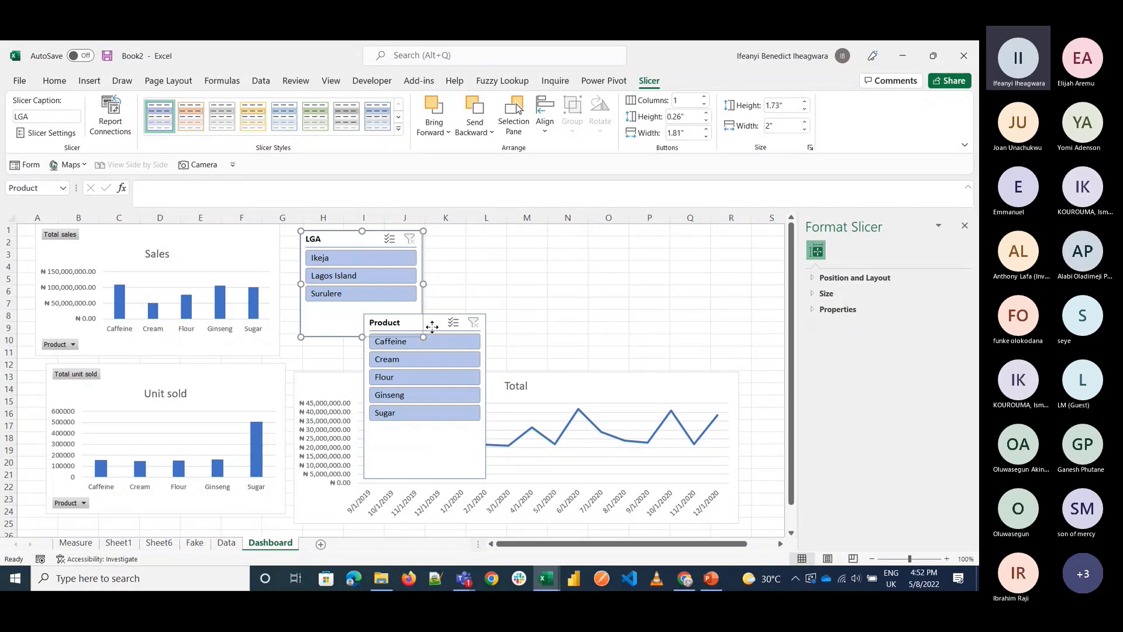
Step: Move the Product slicer up beside the LGA slicer and shorten it to about 2.05" high
{"action": "left_click_drag", "start_coordinate": [433, 324], "coordinate": [503, 239]}
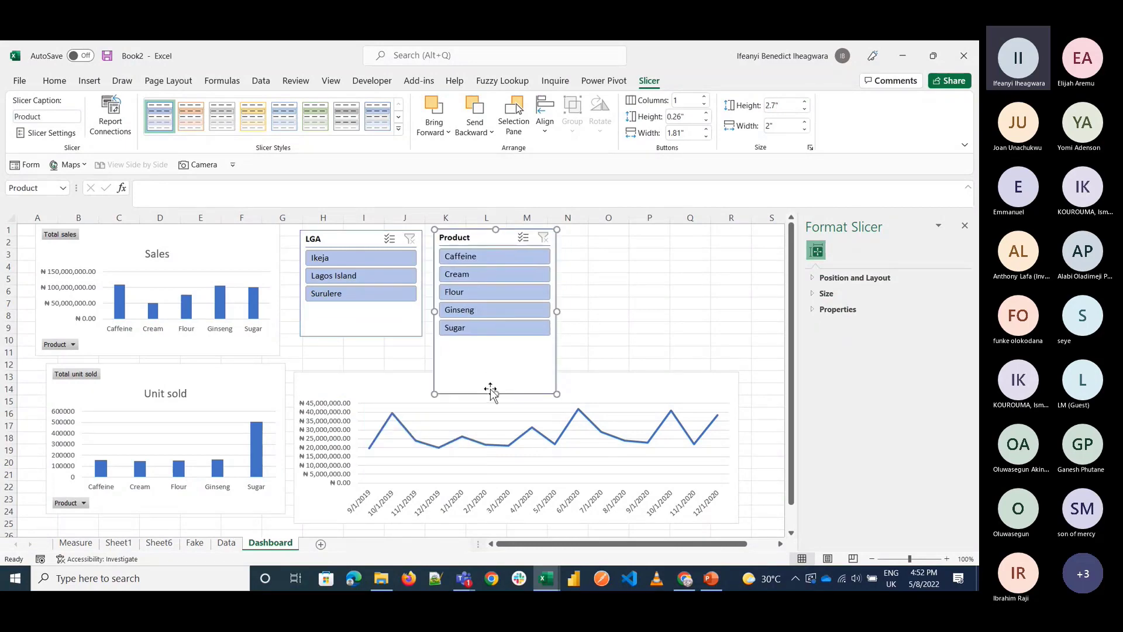
{"action": "left_click_drag", "start_coordinate": [494, 392], "coordinate": [497, 355]}
{"action": "left_click", "coordinate": [609, 328]}
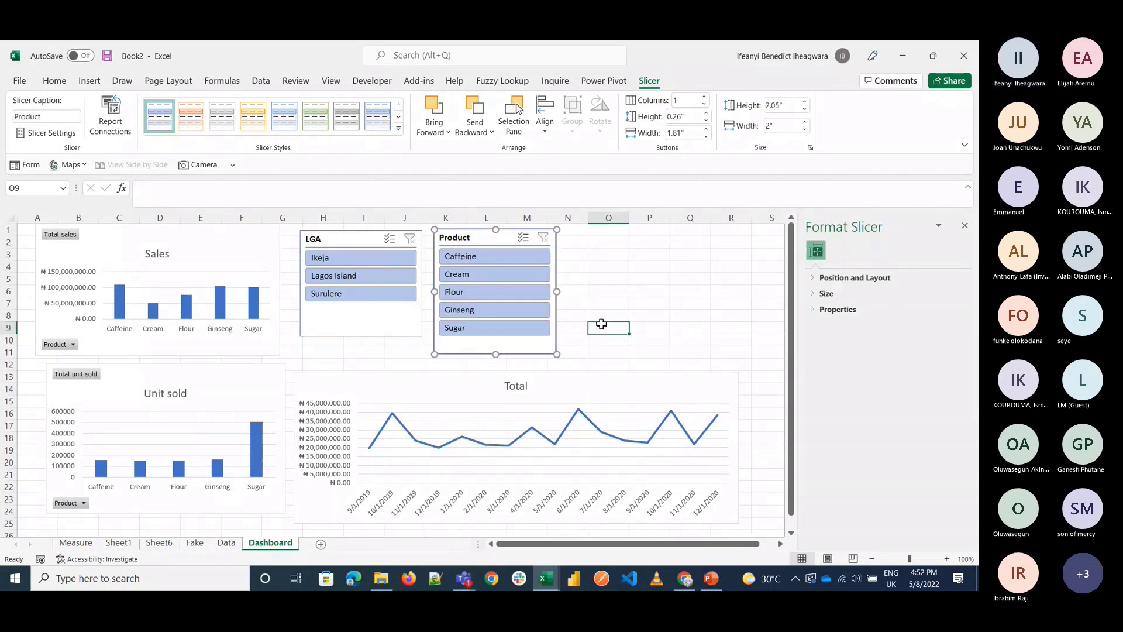
Step: Filter the Product slicer to Caffeine and extend its report connections to PivotTable3 and PivotTable4
{"action": "left_click", "coordinate": [489, 256]}
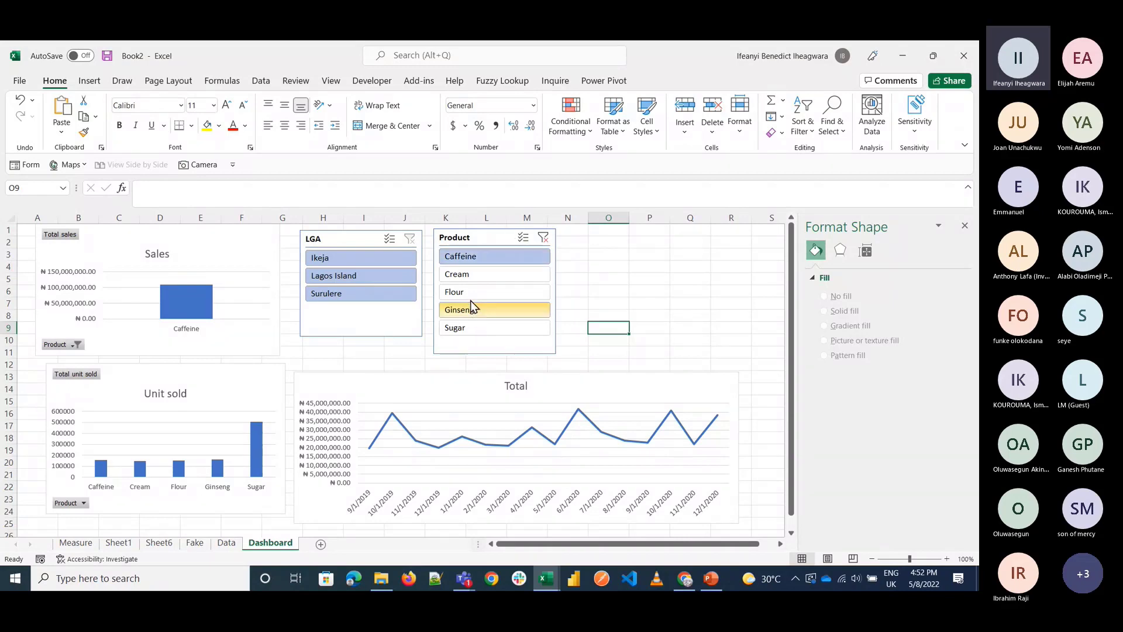
{"action": "right_click", "coordinate": [486, 246]}
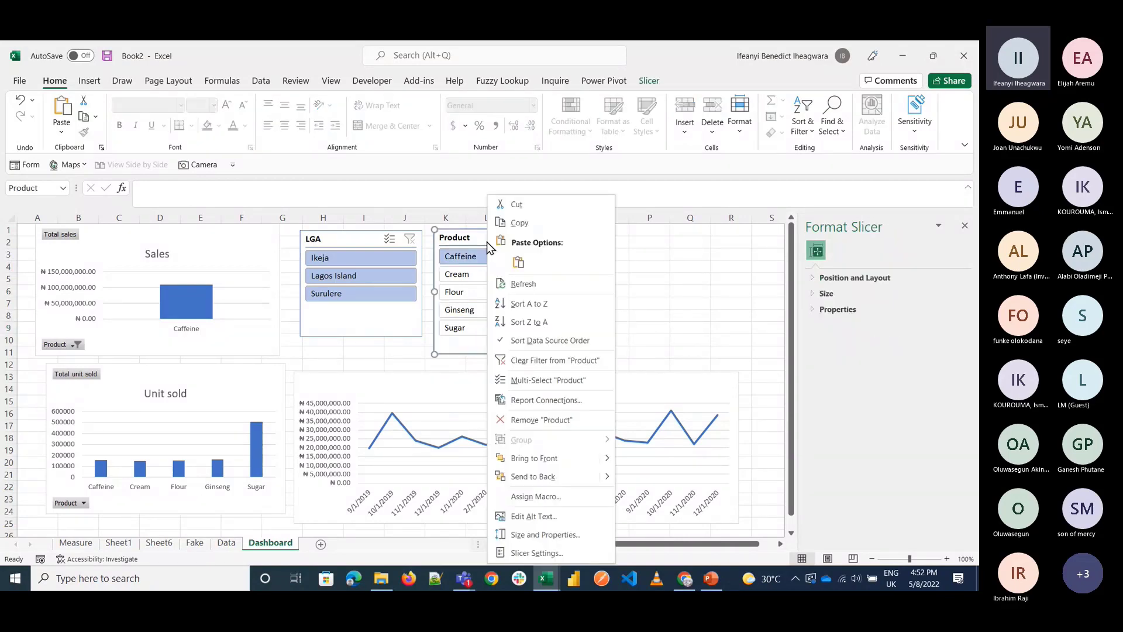
{"action": "left_click", "coordinate": [550, 402]}
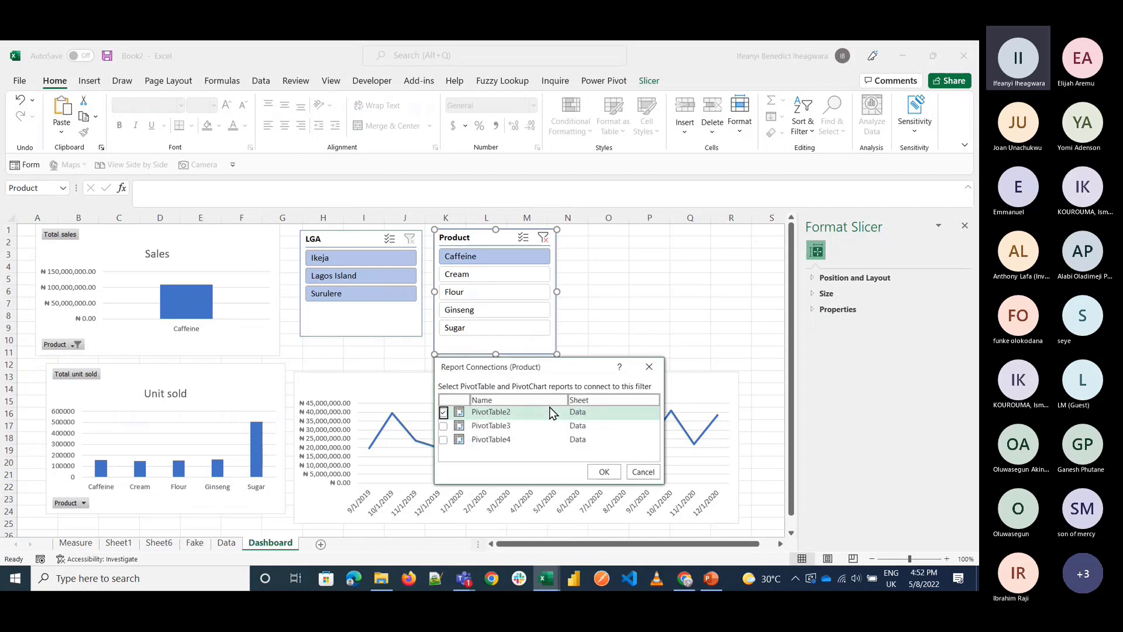
{"action": "left_click", "coordinate": [443, 426]}
{"action": "left_click", "coordinate": [443, 439]}
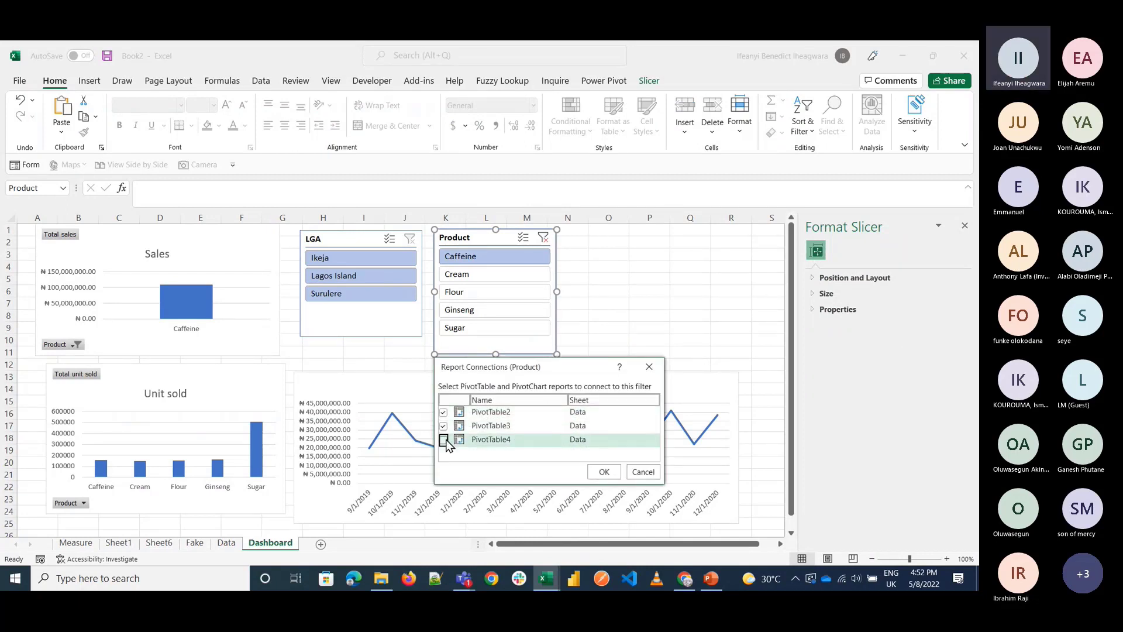
{"action": "left_click", "coordinate": [605, 474]}
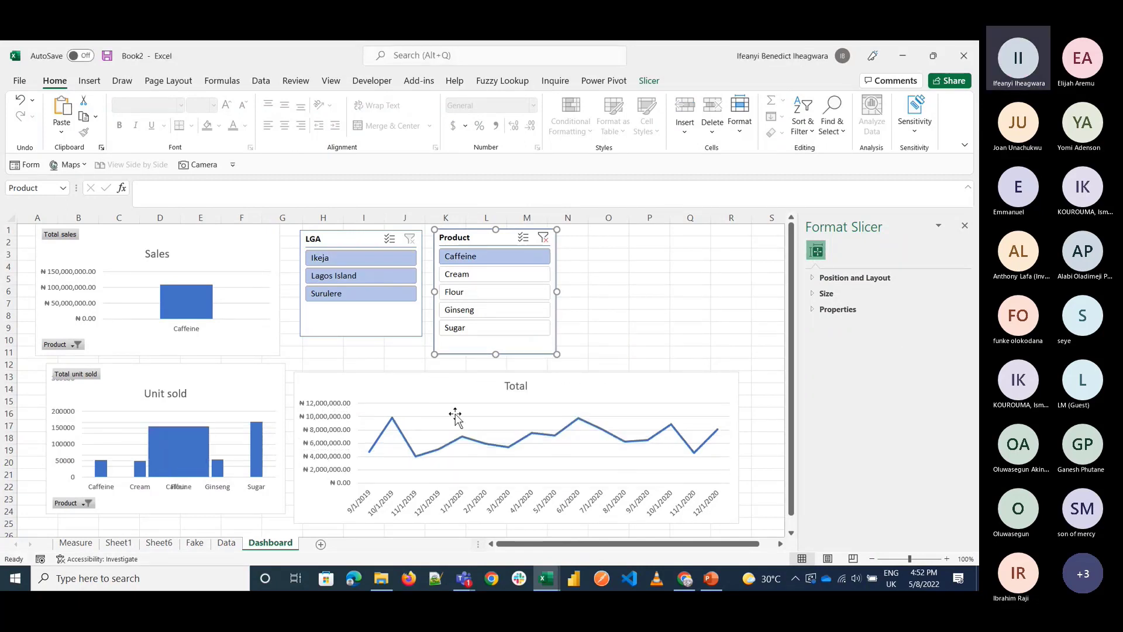
Step: Extend the LGA slicer's report connections to PivotTable3 and PivotTable4
{"action": "right_click", "coordinate": [343, 240]}
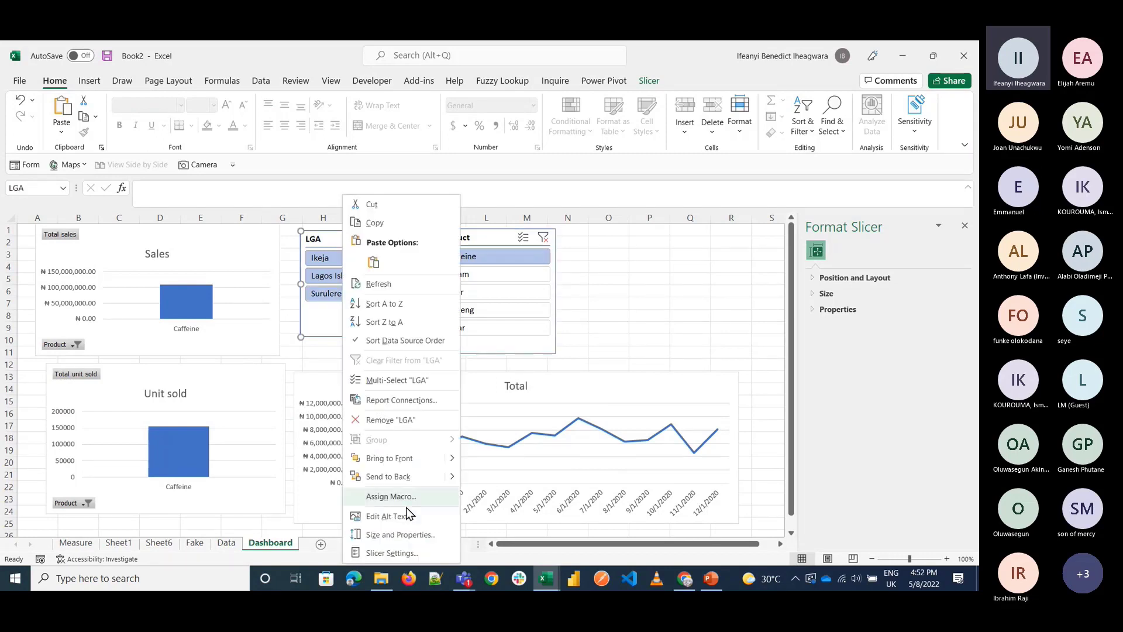
{"action": "left_click", "coordinate": [415, 405]}
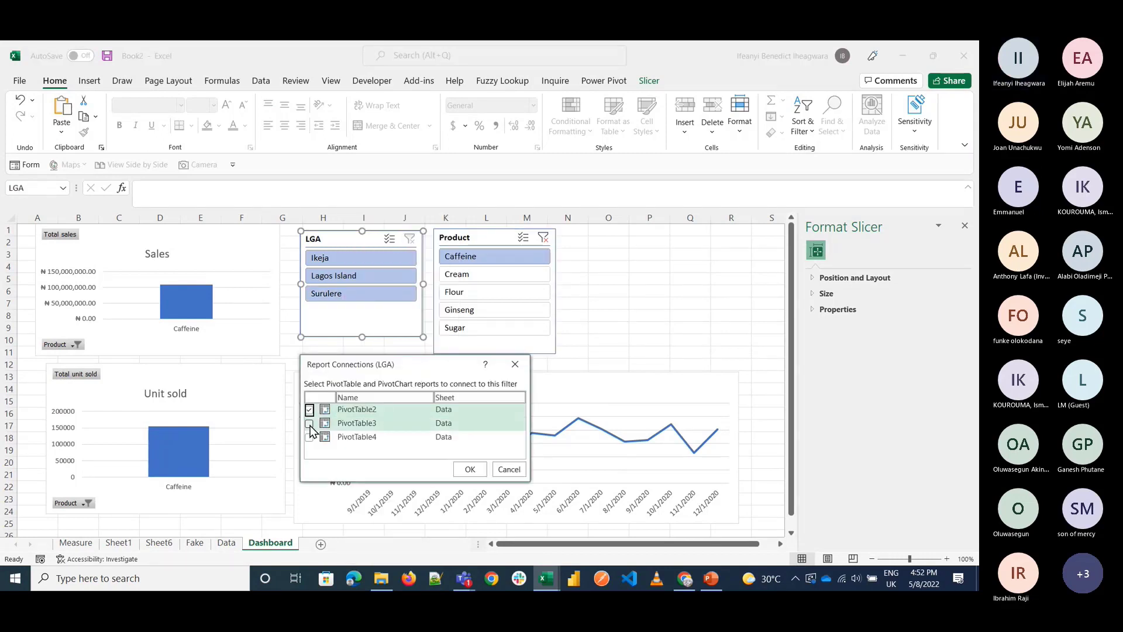
{"action": "left_click", "coordinate": [309, 437]}
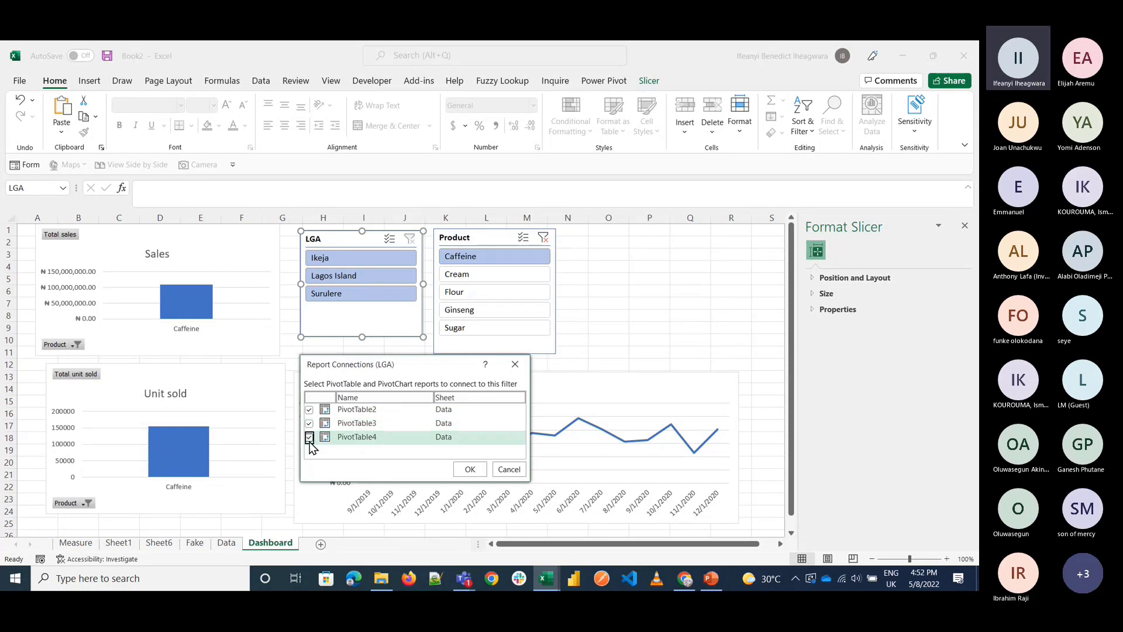
{"action": "left_click", "coordinate": [469, 471]}
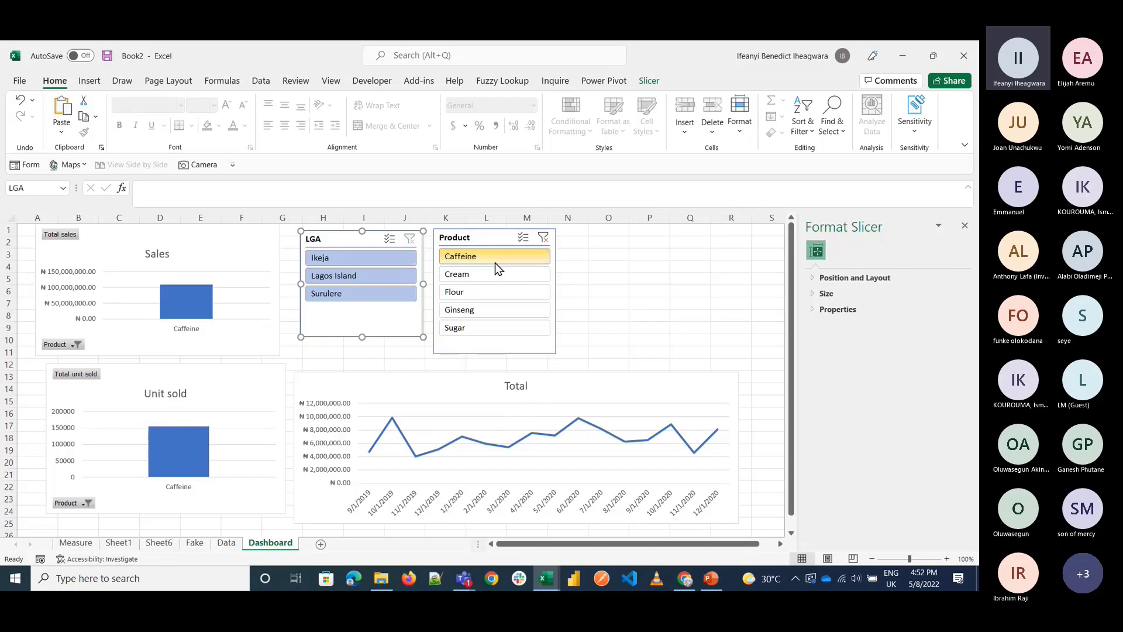
Step: Clear the Product slicer's filter, then filter the dashboard by LGA, first to Ikeja and finally to Surulere
{"action": "left_click", "coordinate": [546, 244]}
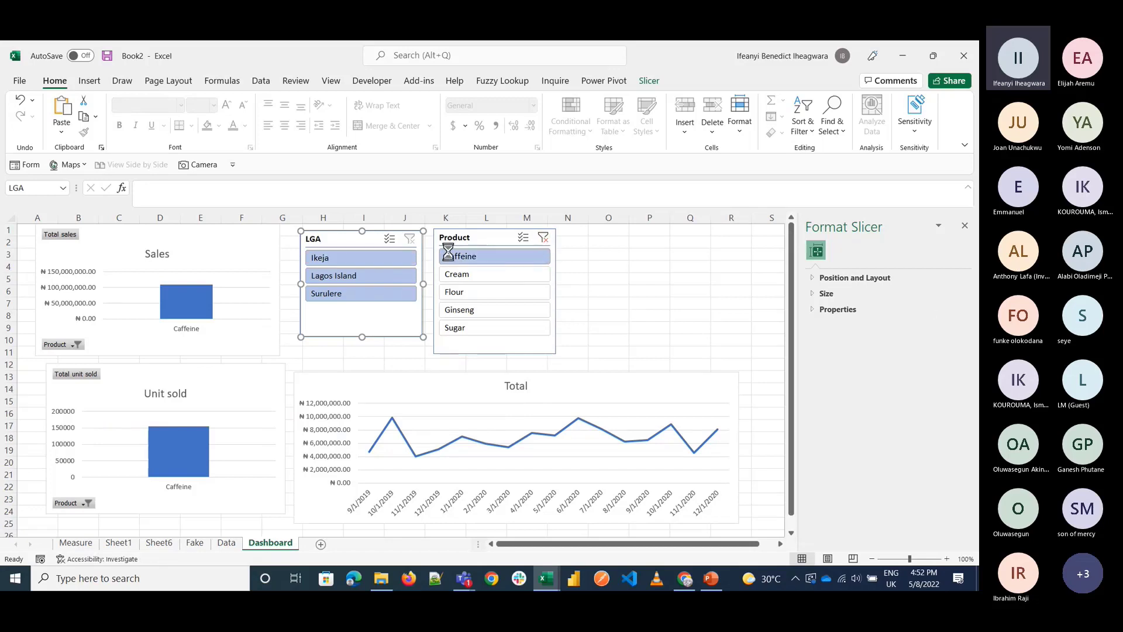
{"action": "left_click", "coordinate": [343, 259]}
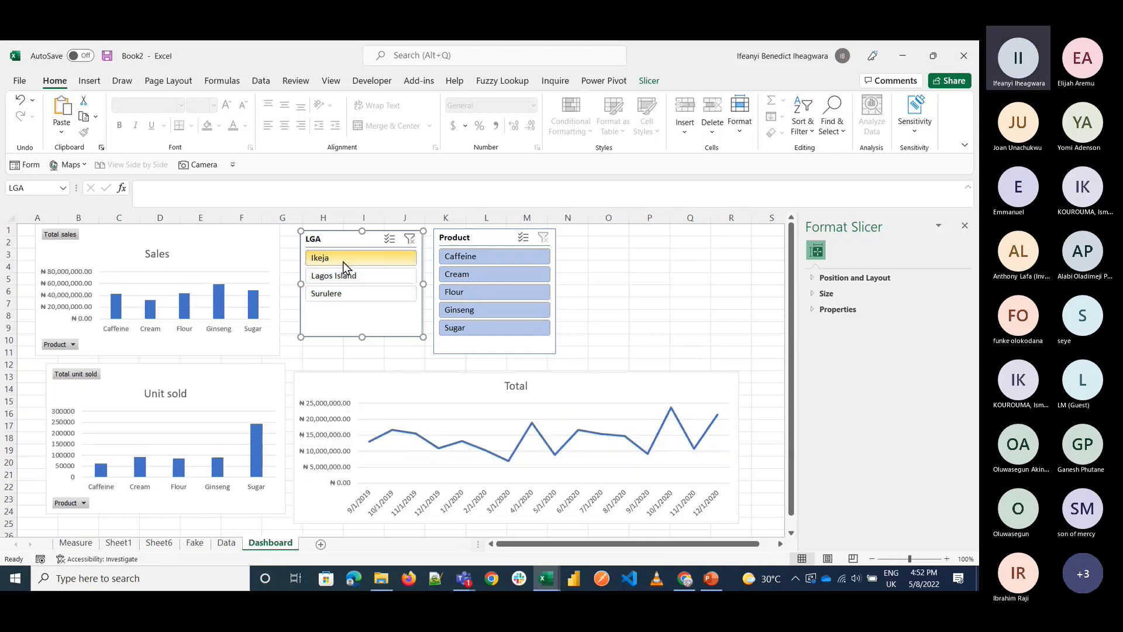
{"action": "left_click", "coordinate": [347, 293]}
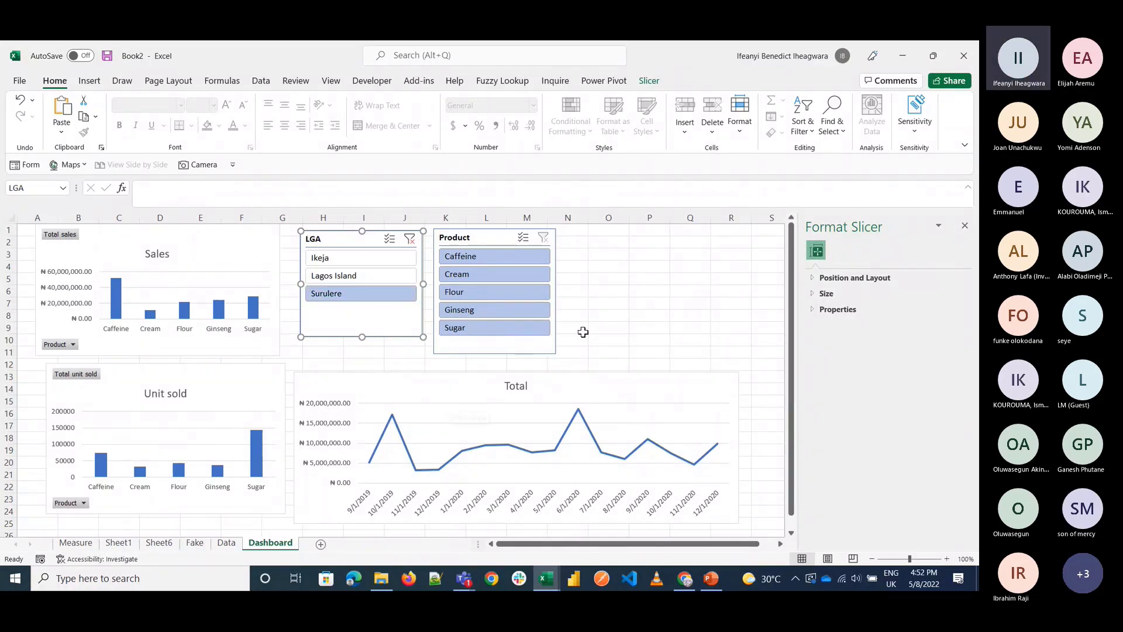
Step: Delete the "Total" title from the line chart and deselect the chart
{"action": "left_click", "coordinate": [515, 384]}
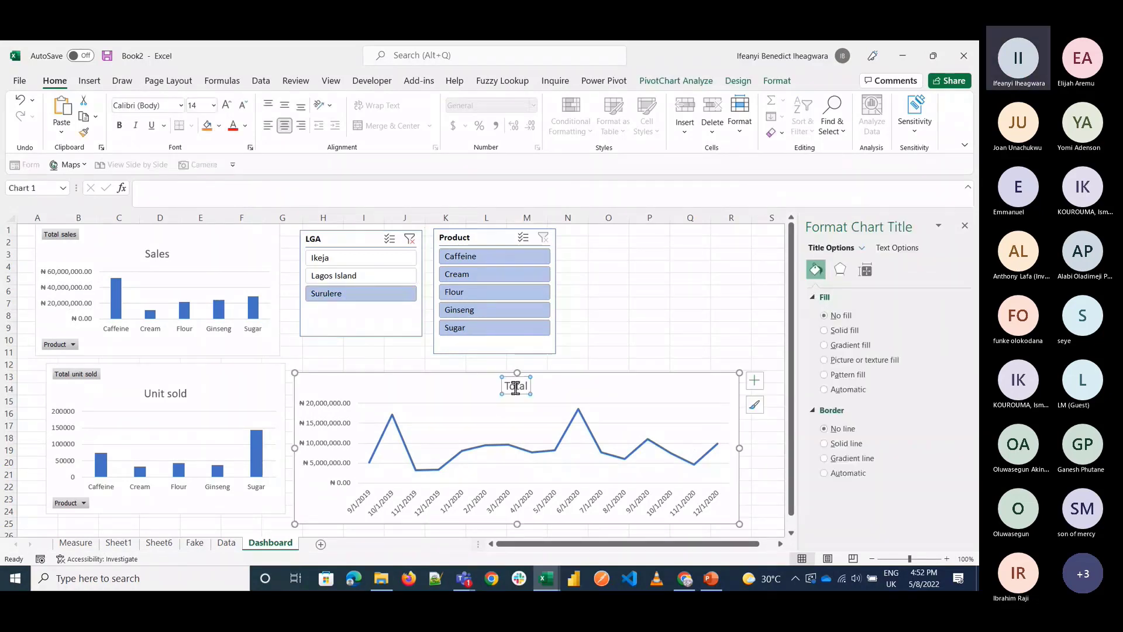
{"action": "key", "text": "Delete"}
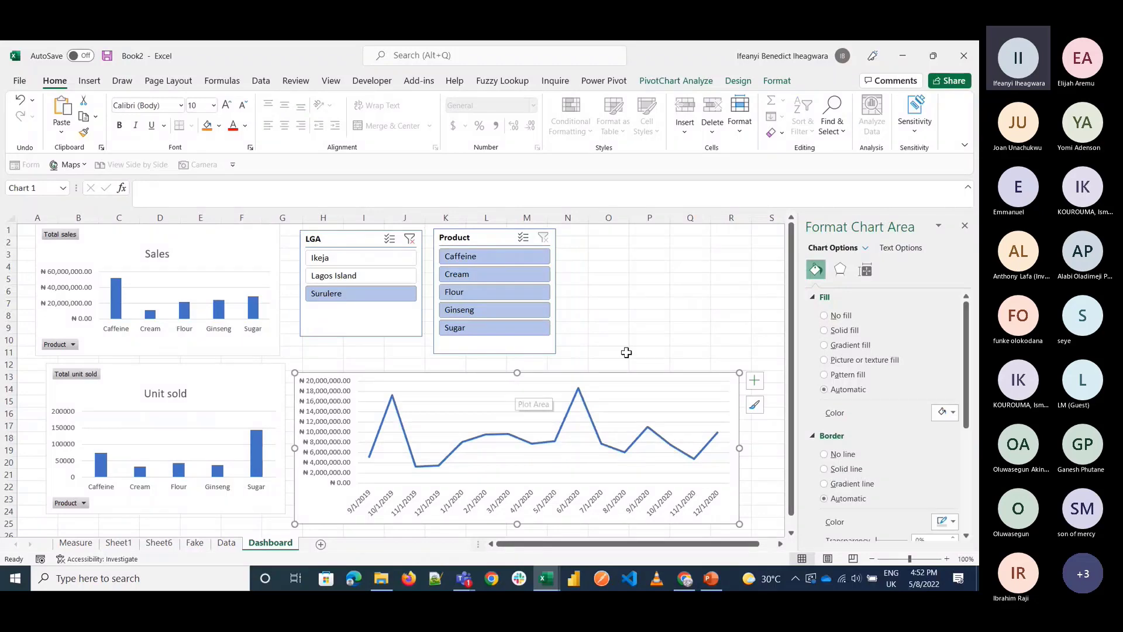
{"action": "left_click", "coordinate": [646, 342]}
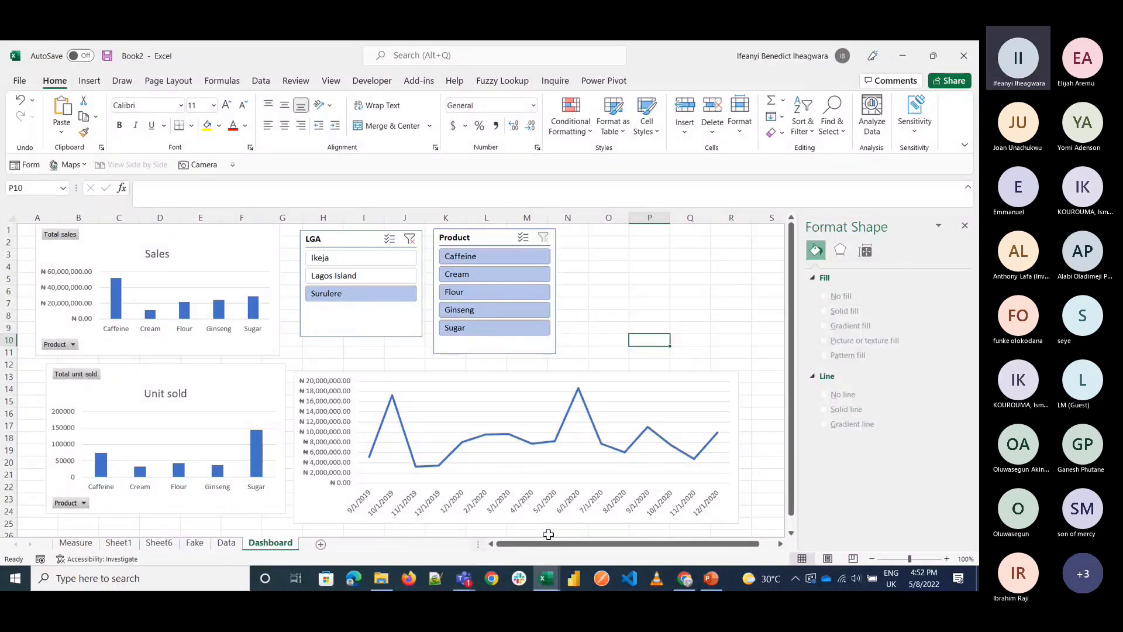
Step: Switch to the Microsoft Teams meeting window and look through the participants list
{"action": "mouse_move", "coordinate": [464, 583]}
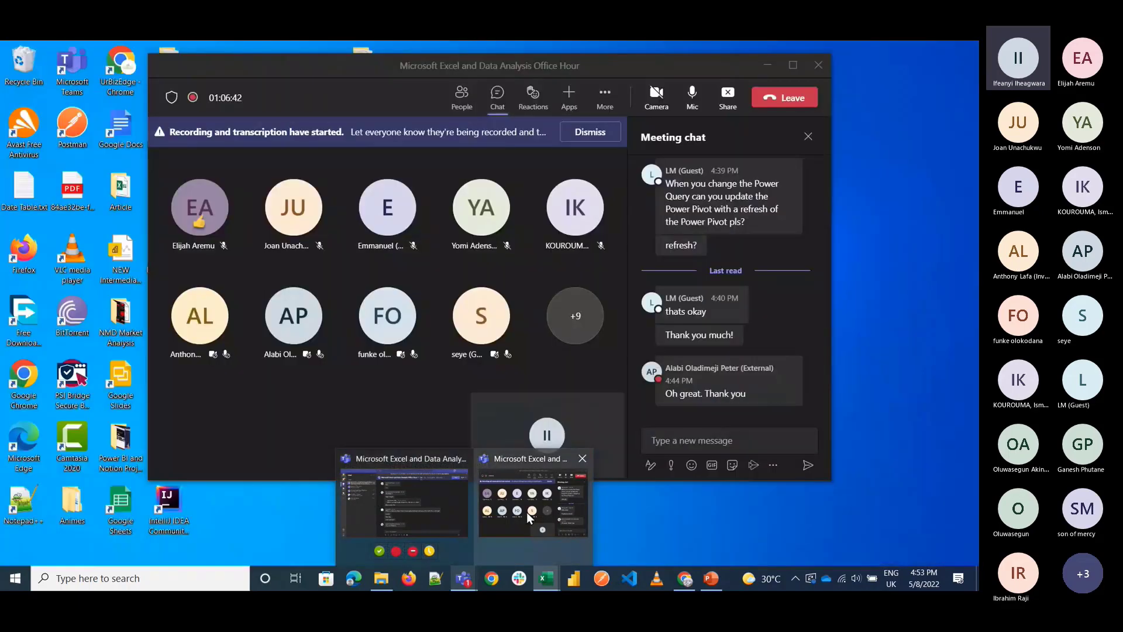
{"action": "left_click", "coordinate": [526, 512]}
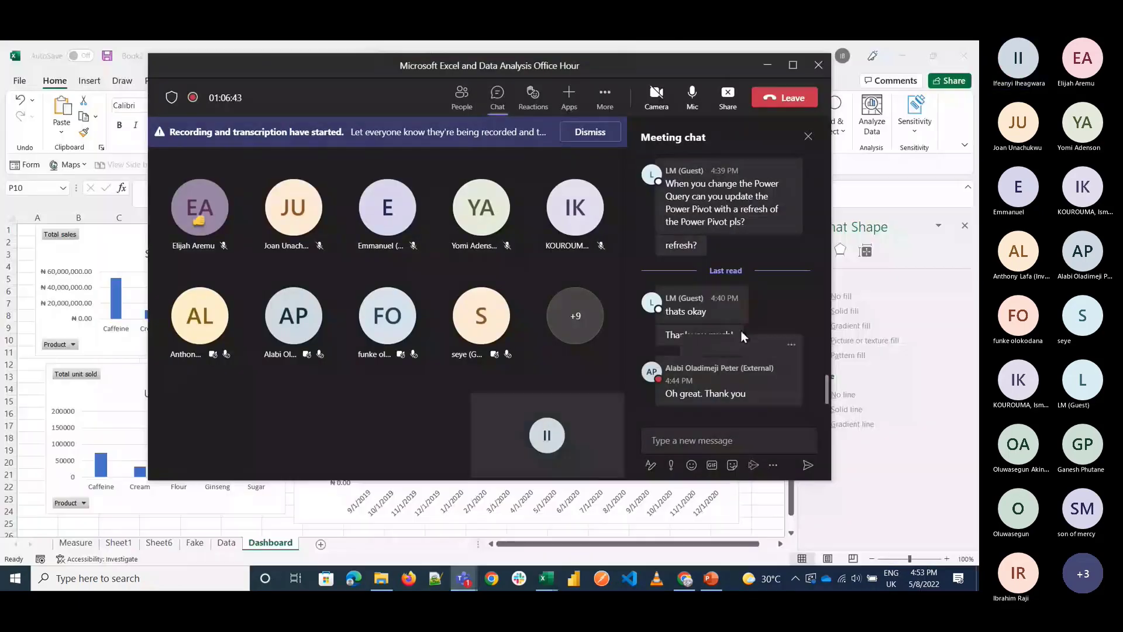
{"action": "left_click", "coordinate": [462, 97]}
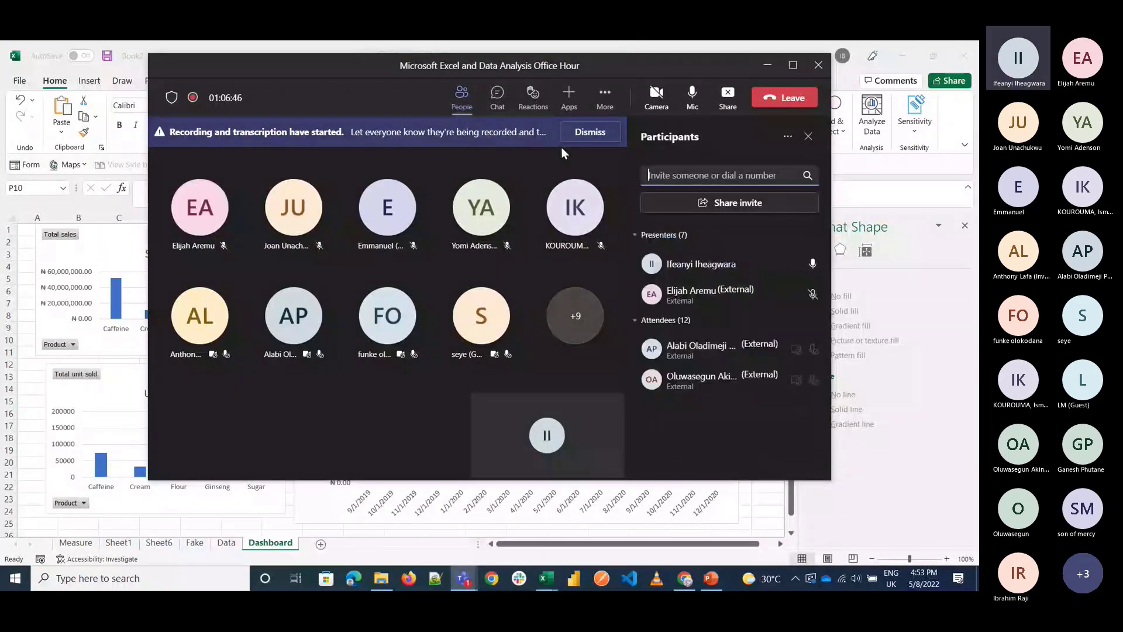
{"action": "scroll", "coordinate": [740, 303], "scroll_direction": "down", "scroll_amount": 1}
{"action": "scroll", "coordinate": [738, 297], "scroll_direction": "down", "scroll_amount": 8}
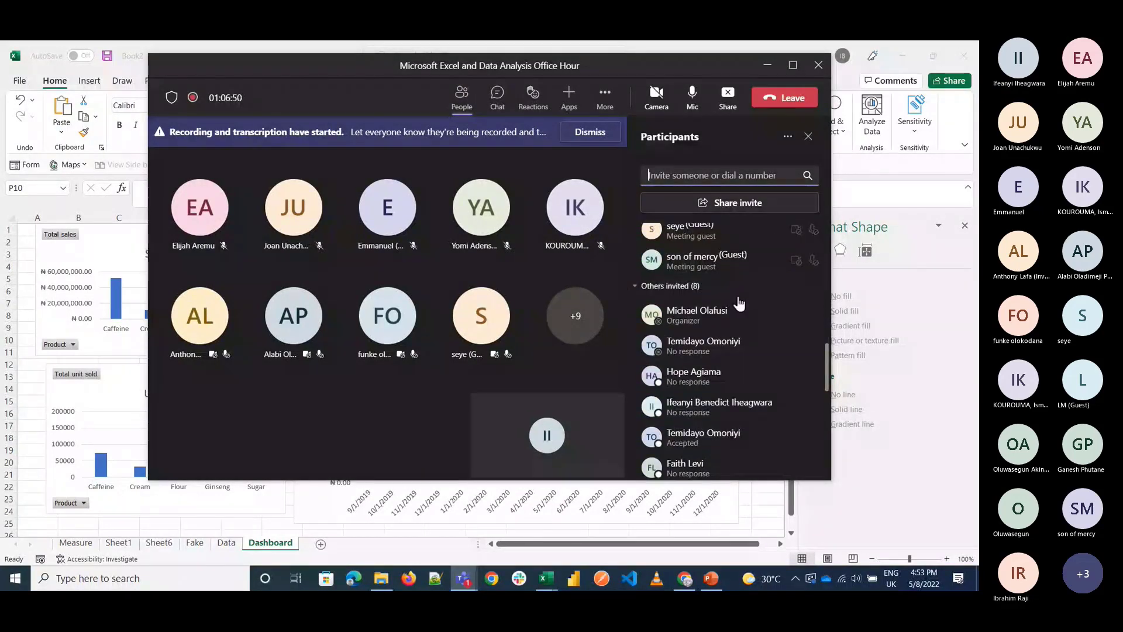
{"action": "scroll", "coordinate": [738, 297], "scroll_direction": "up", "scroll_amount": 10}
{"action": "scroll", "coordinate": [739, 302], "scroll_direction": "down", "scroll_amount": 6}
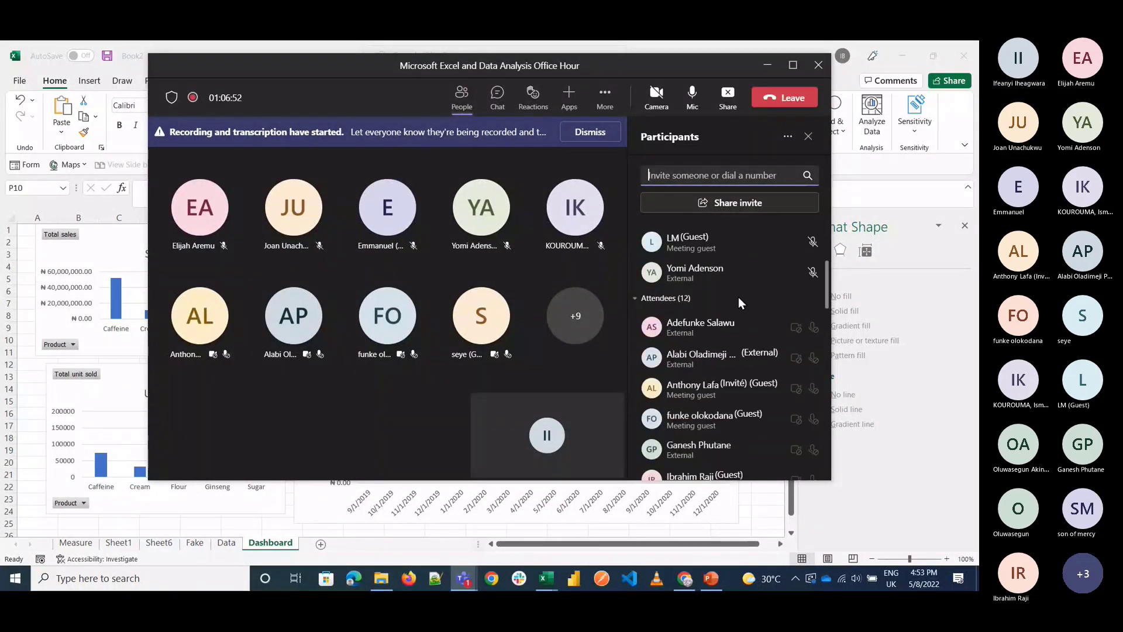
{"action": "scroll", "coordinate": [738, 298], "scroll_direction": "down", "scroll_amount": 3}
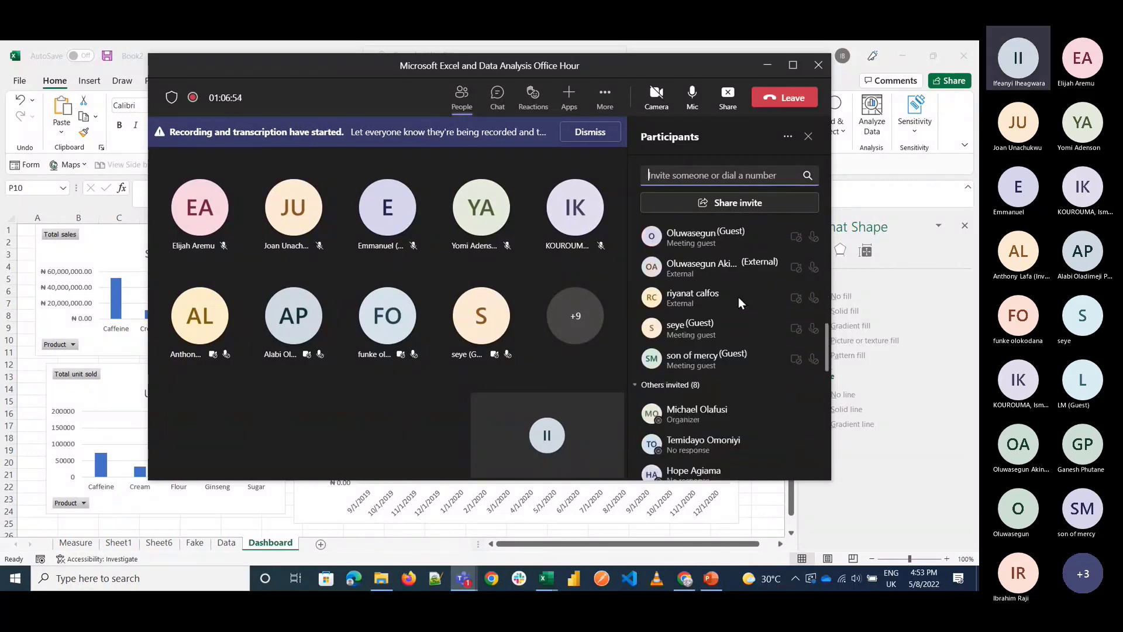
{"action": "scroll", "coordinate": [738, 298], "scroll_direction": "up", "scroll_amount": 5}
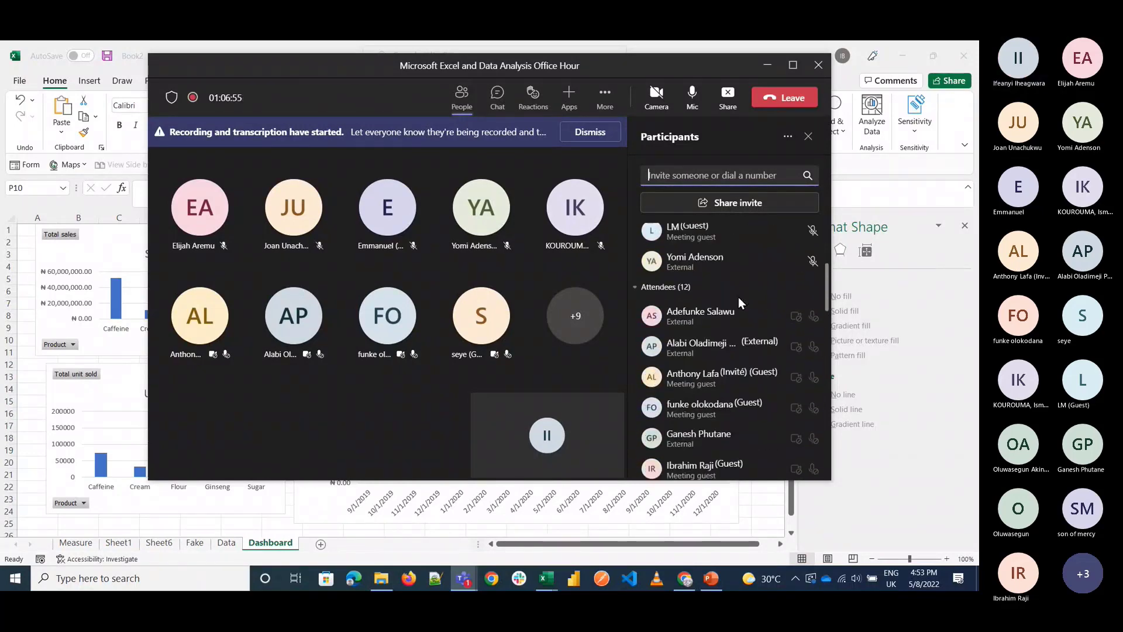
{"action": "scroll", "coordinate": [738, 296], "scroll_direction": "up", "scroll_amount": 4}
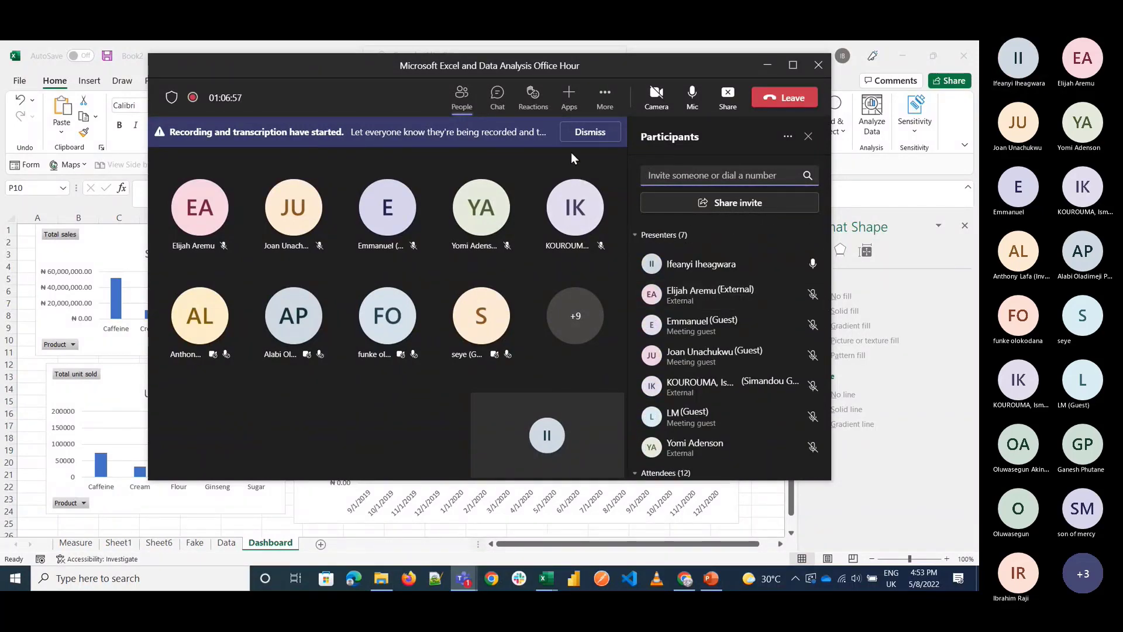
Step: Show the meeting chat and read the earlier and most recent messages
{"action": "left_click", "coordinate": [497, 95]}
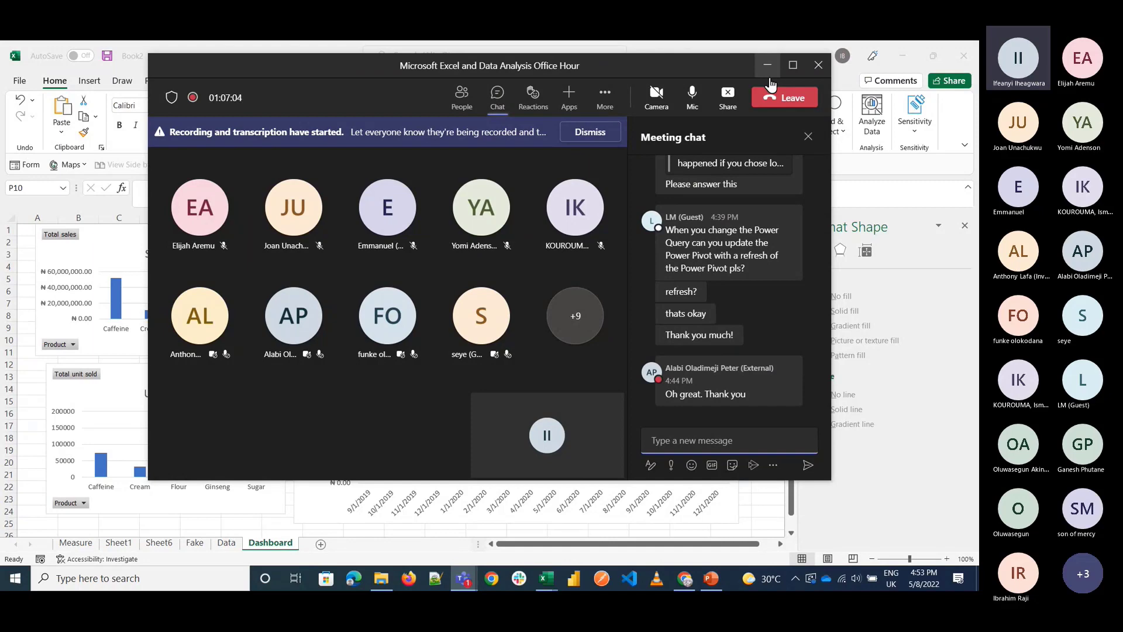
{"action": "scroll", "coordinate": [742, 241], "scroll_direction": "up", "scroll_amount": 3}
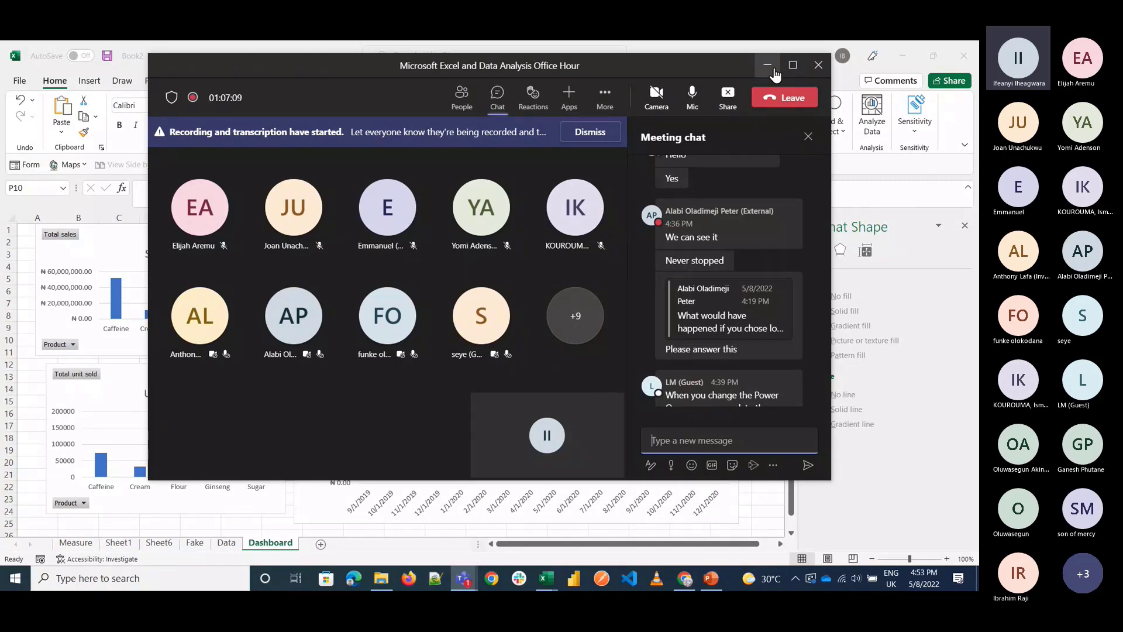
{"action": "scroll", "coordinate": [816, 272], "scroll_direction": "down", "scroll_amount": 5}
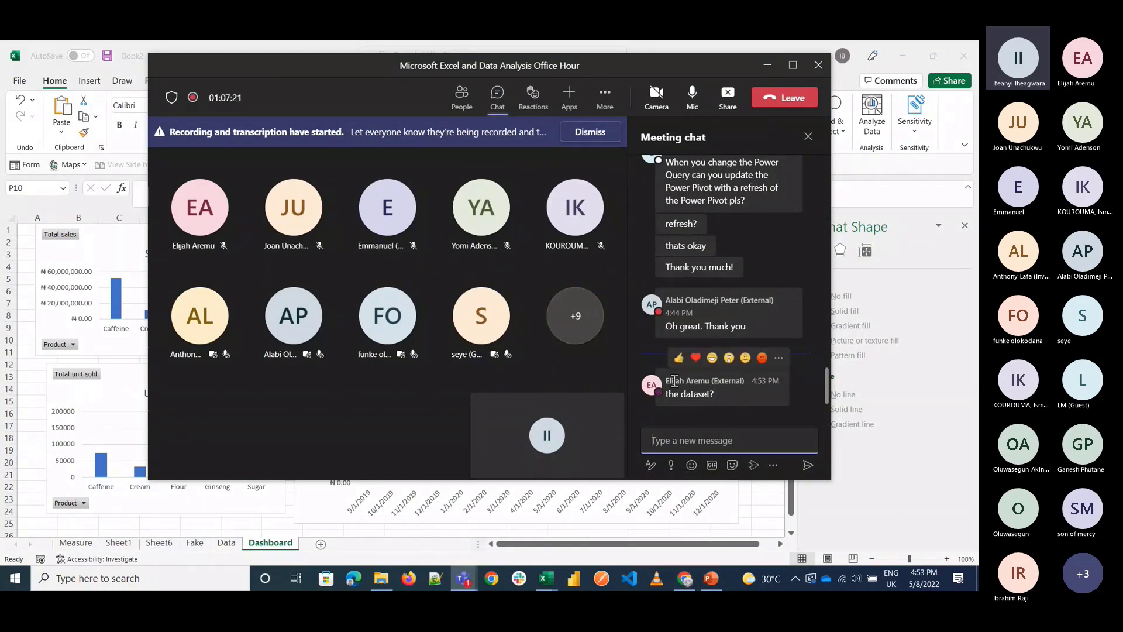
Step: Switch to Chrome and open the UrBizEdge YouTube channel in a new tab by looking up "youtube urbizedge"
{"action": "left_click", "coordinate": [685, 578]}
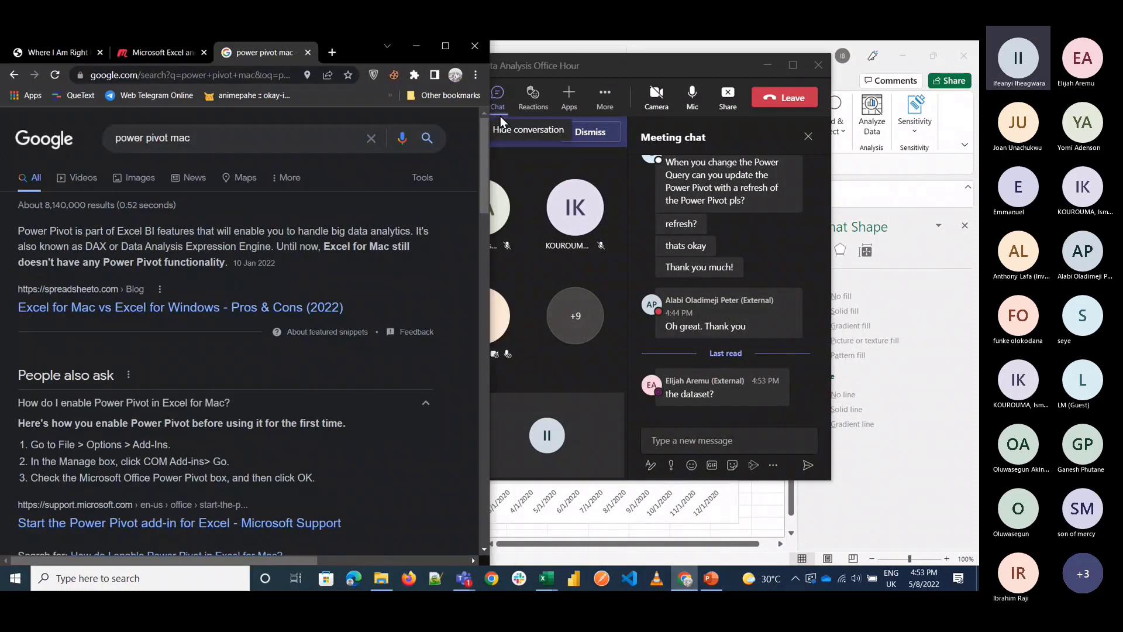
{"action": "left_click", "coordinate": [333, 53]}
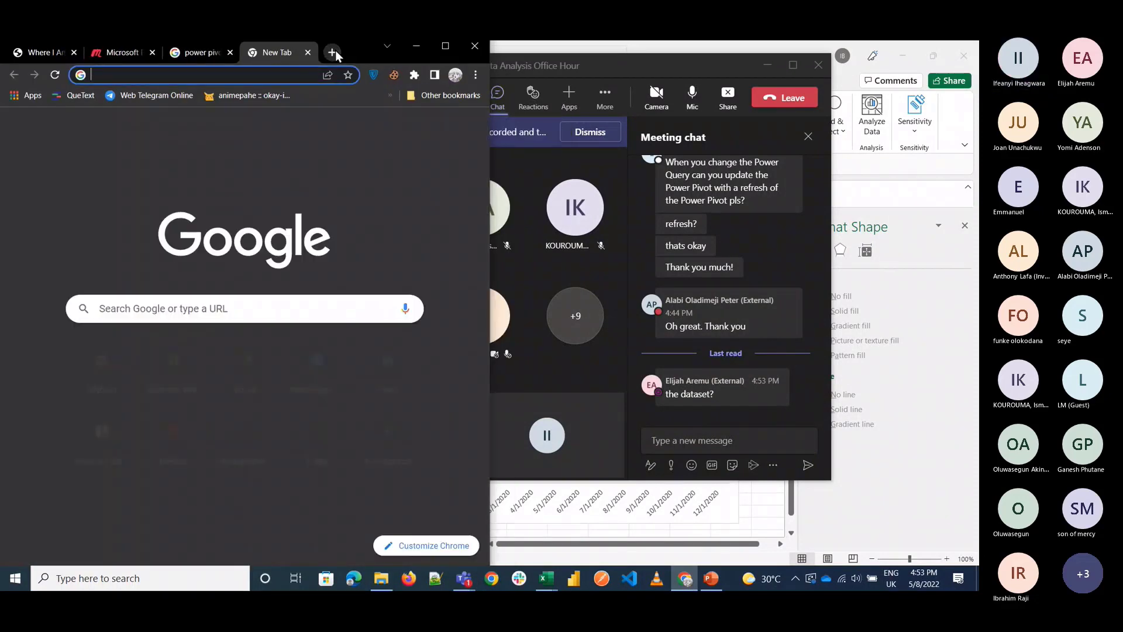
{"action": "type", "text": "youtube y"}
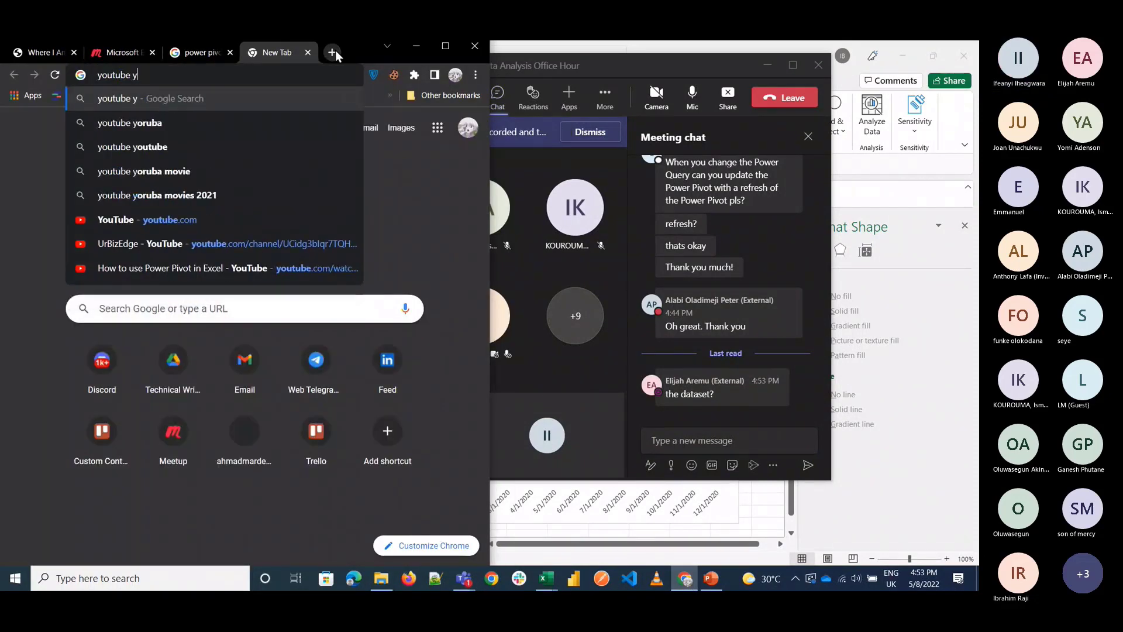
{"action": "type", "text": "oub"}
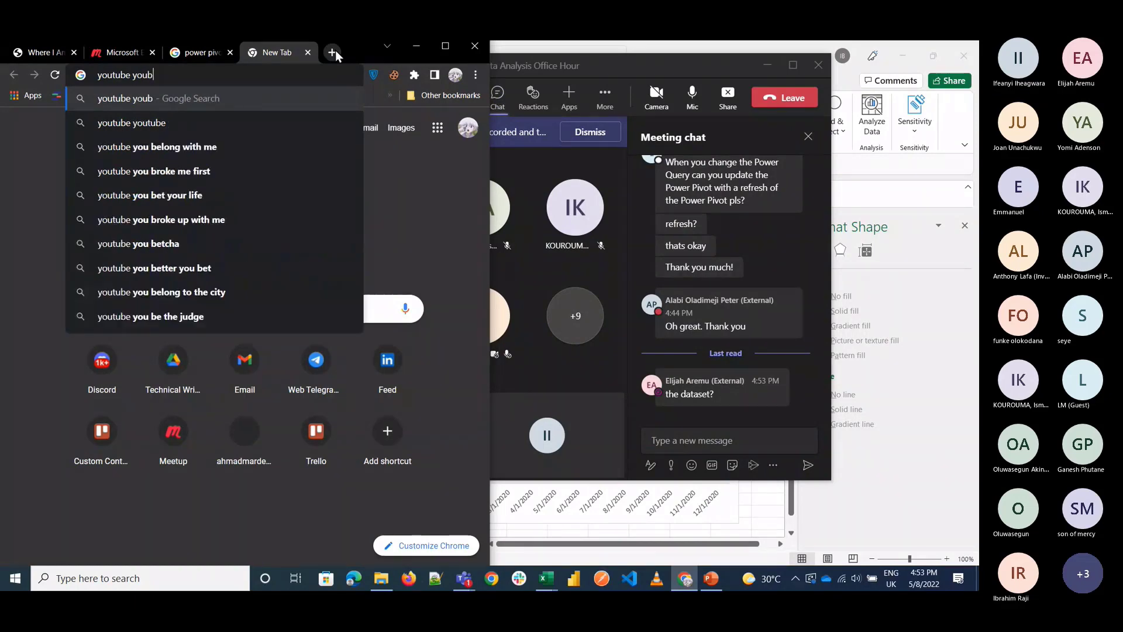
{"action": "key", "text": "BackSpace"}
{"action": "key", "text": "BackSpace"}
{"action": "key", "text": "BackSpace"}
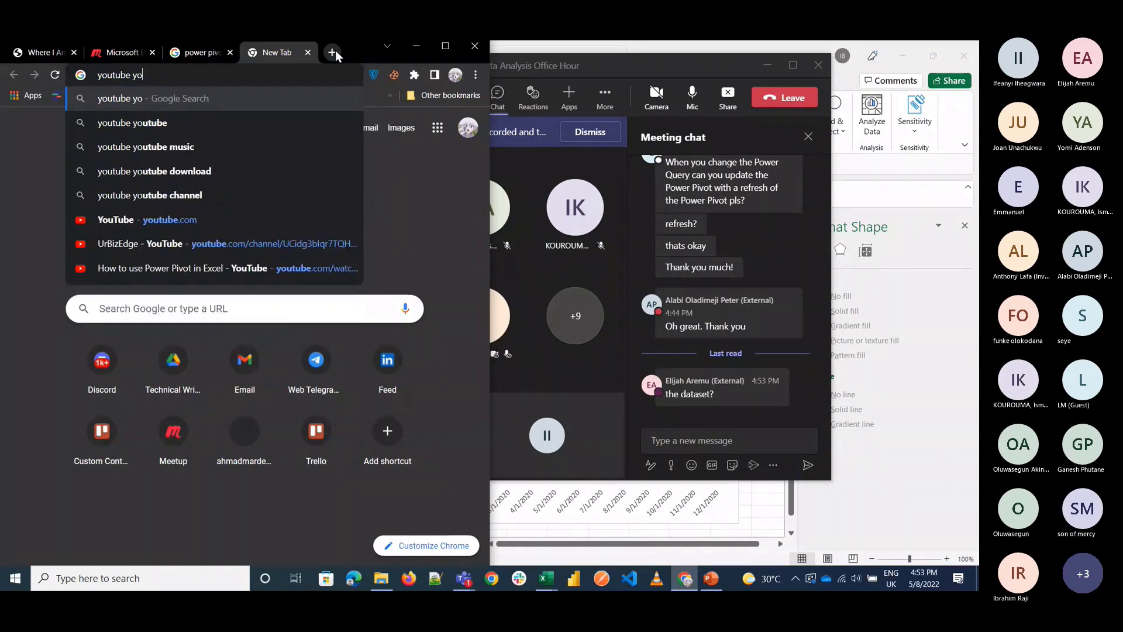
{"action": "type", "text": "urbi"}
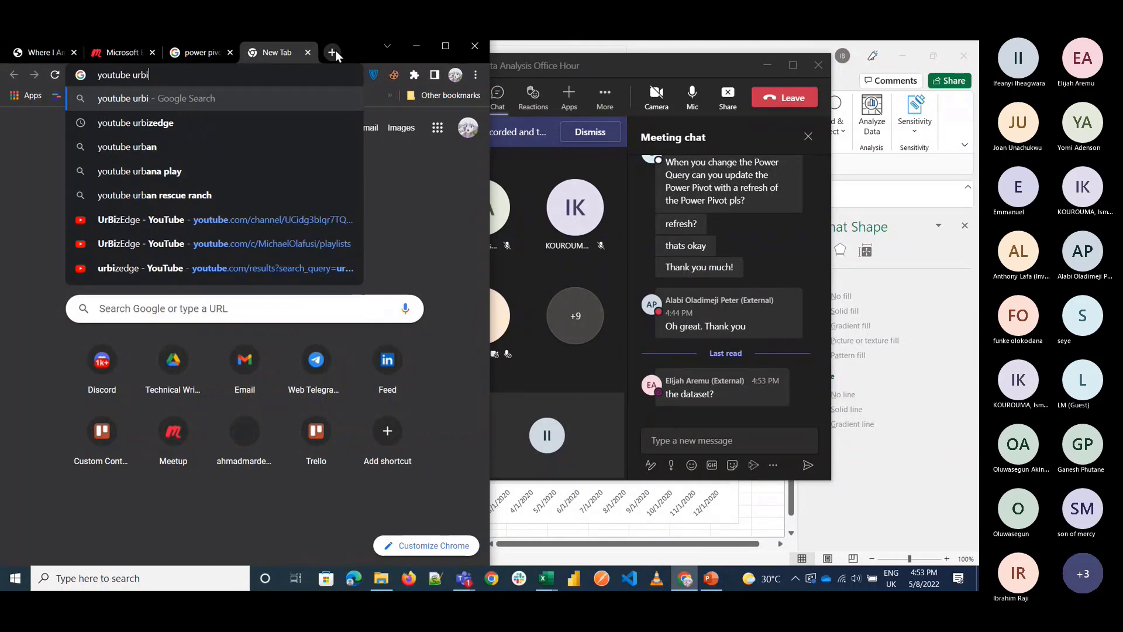
{"action": "type", "text": "ze"}
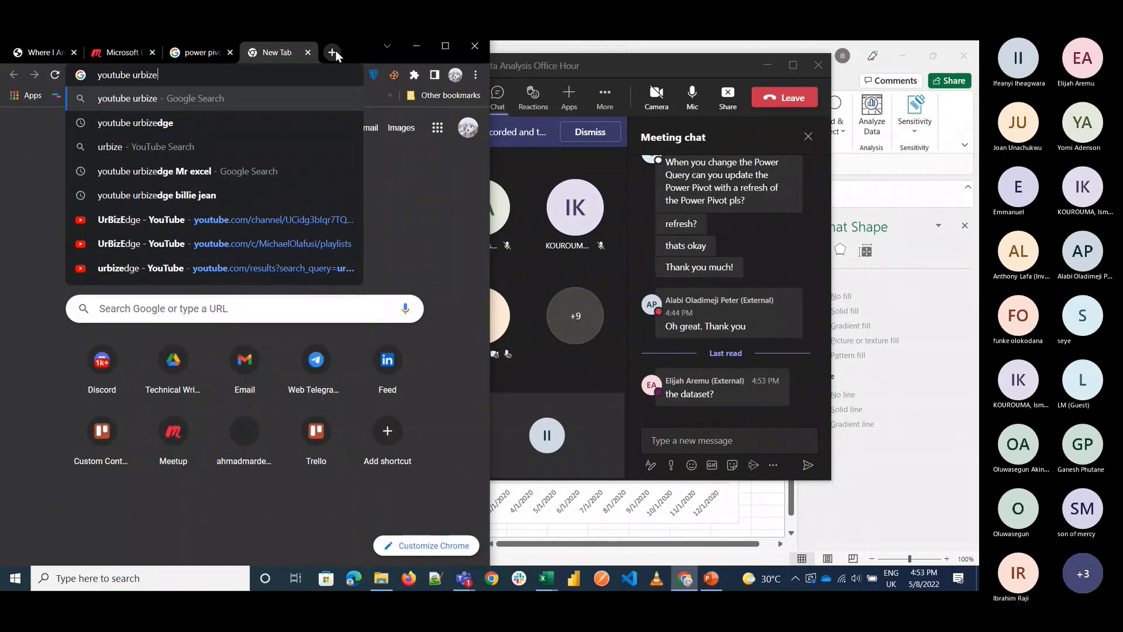
{"action": "type", "text": "dge"}
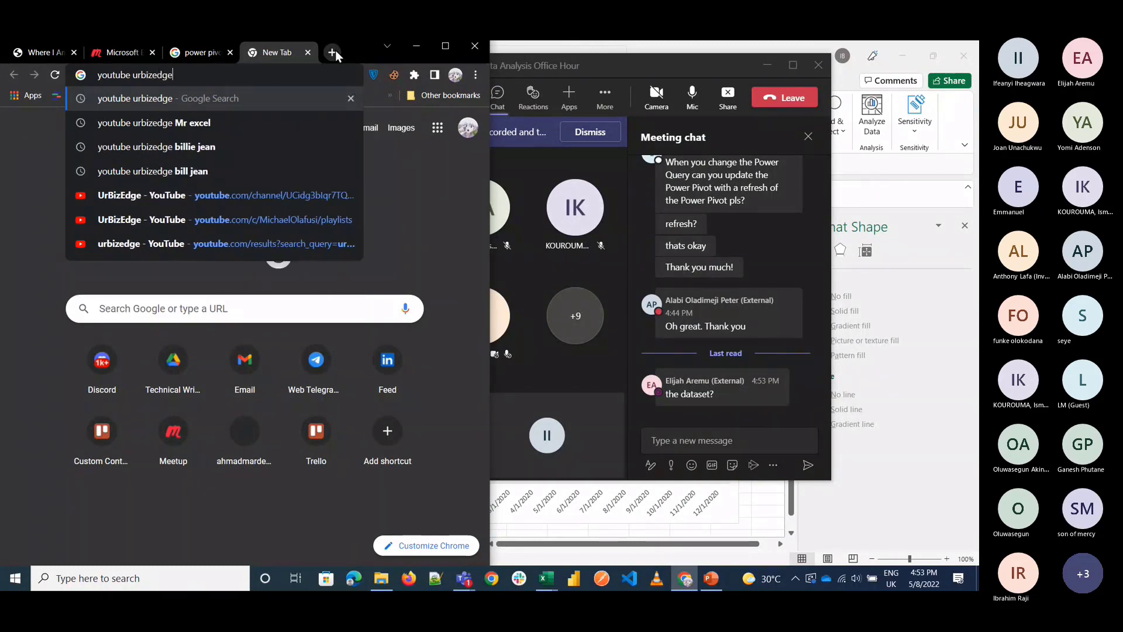
{"action": "left_click", "coordinate": [237, 193]}
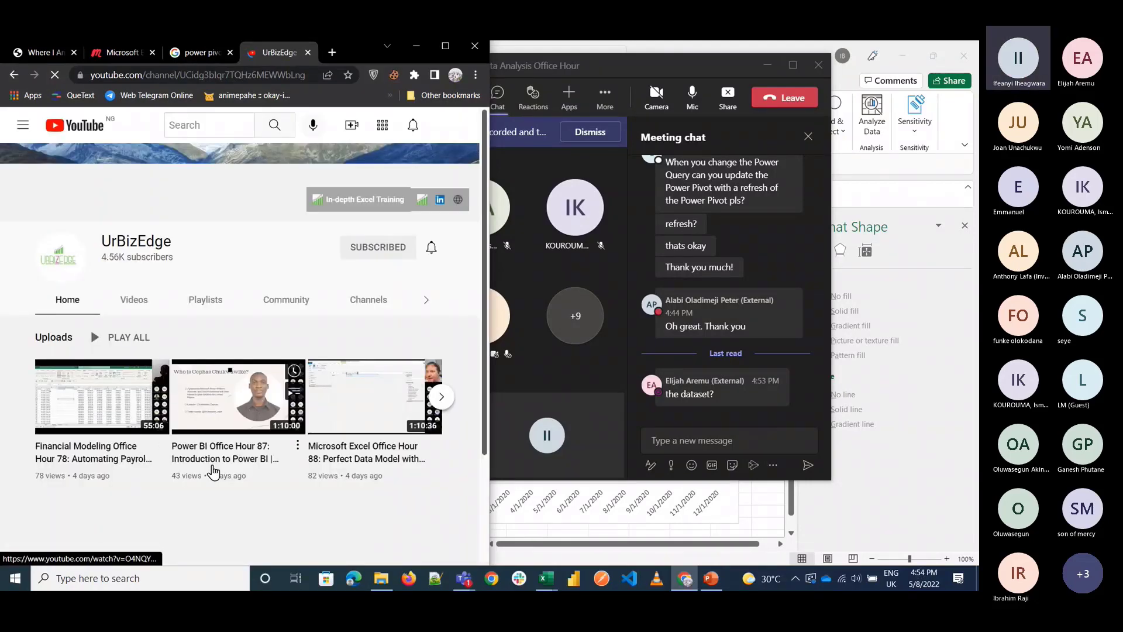
Step: Open the "Microsoft Excel Office Hour 88: Perfect Data Model with Power Query" video, pause it and look through its description
{"action": "left_click", "coordinate": [345, 473]}
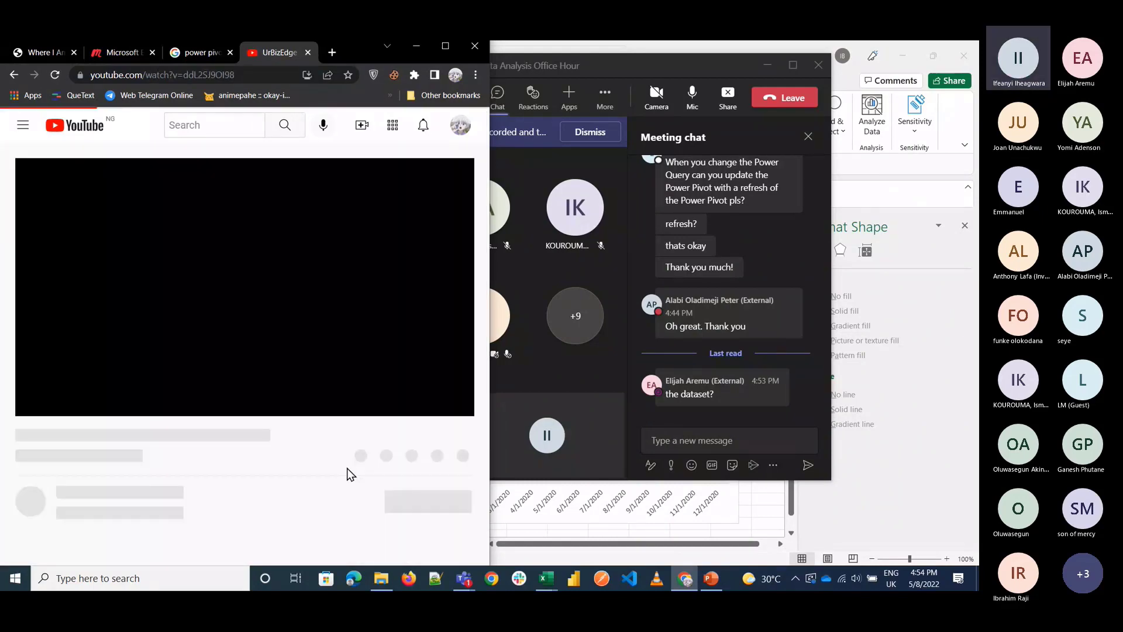
{"action": "left_click", "coordinate": [355, 429]}
{"action": "scroll", "coordinate": [355, 428], "scroll_direction": "down", "scroll_amount": 2}
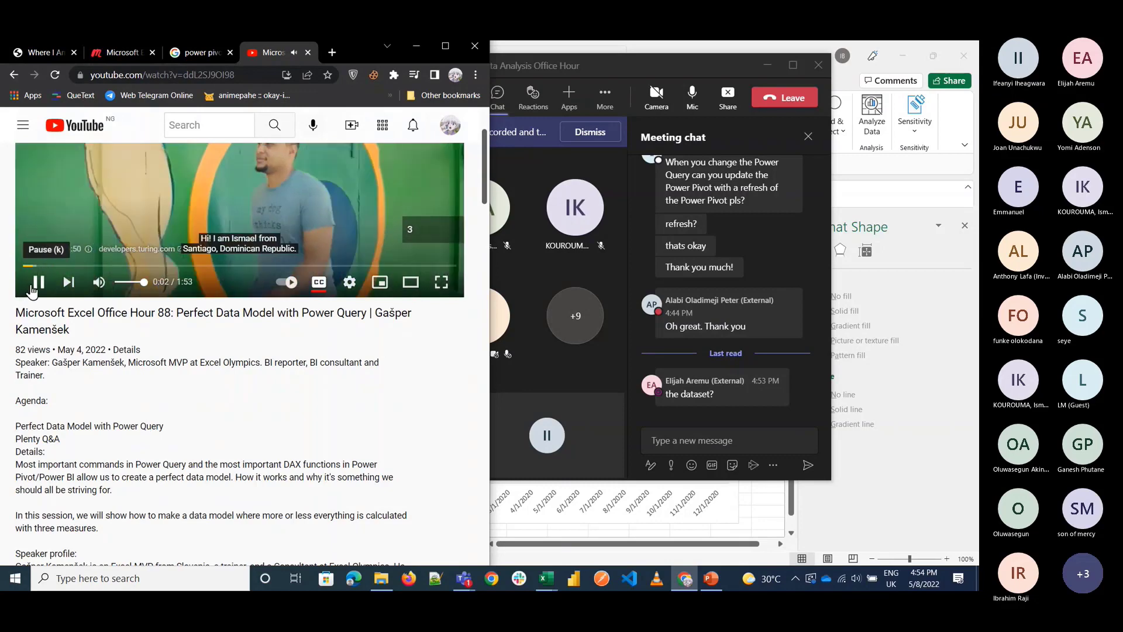
{"action": "scroll", "coordinate": [101, 439], "scroll_direction": "down", "scroll_amount": 10}
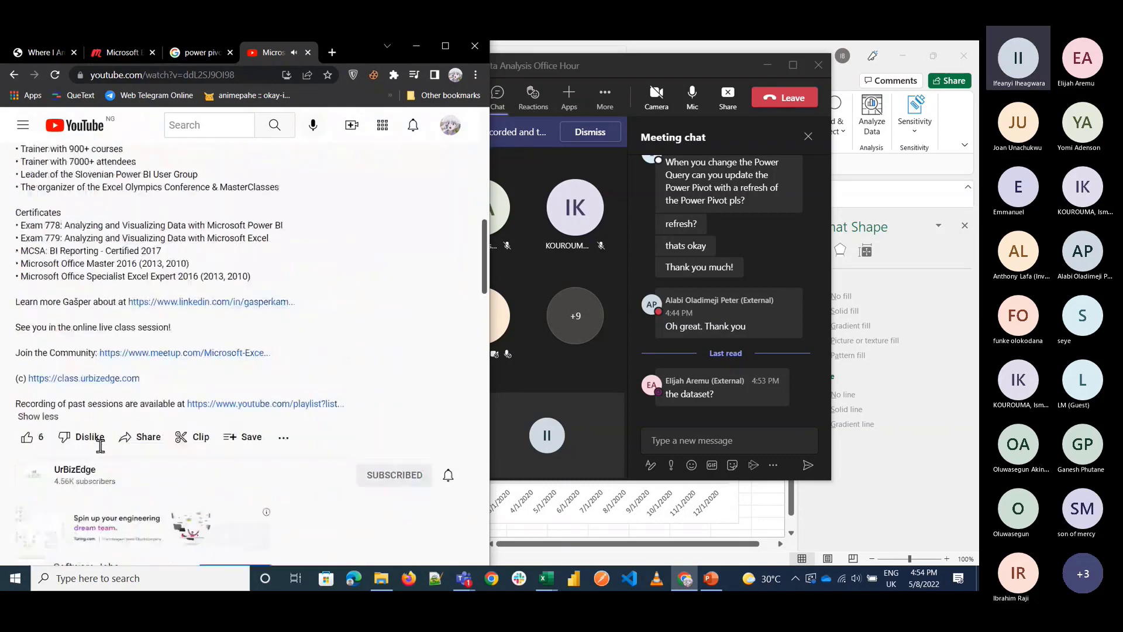
{"action": "scroll", "coordinate": [88, 396], "scroll_direction": "up", "scroll_amount": 1}
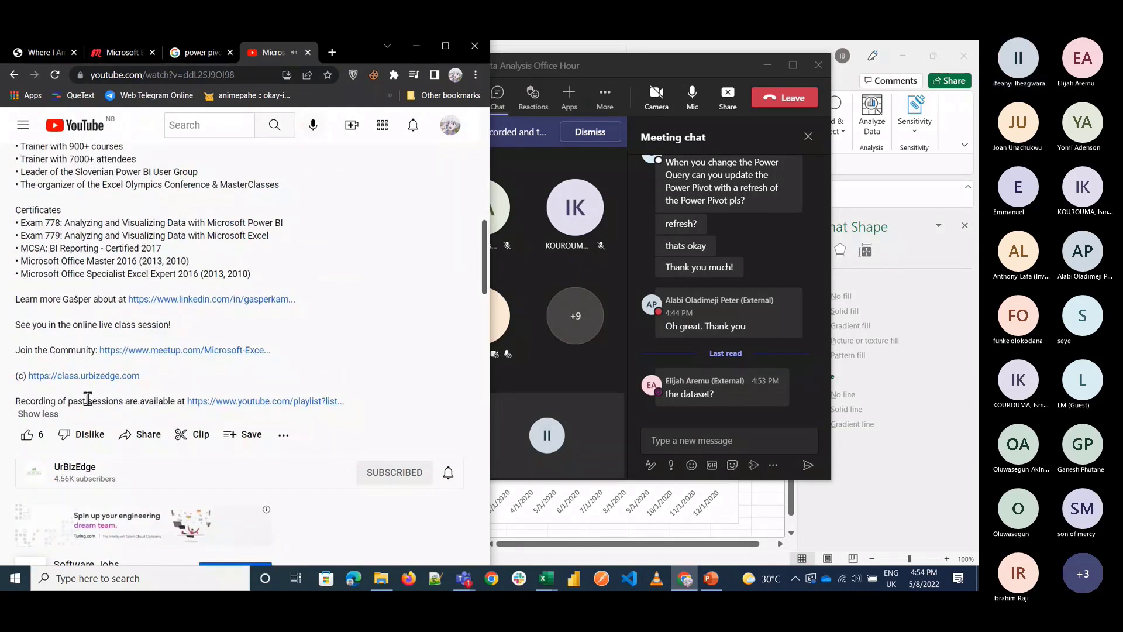
{"action": "scroll", "coordinate": [88, 397], "scroll_direction": "up", "scroll_amount": 10}
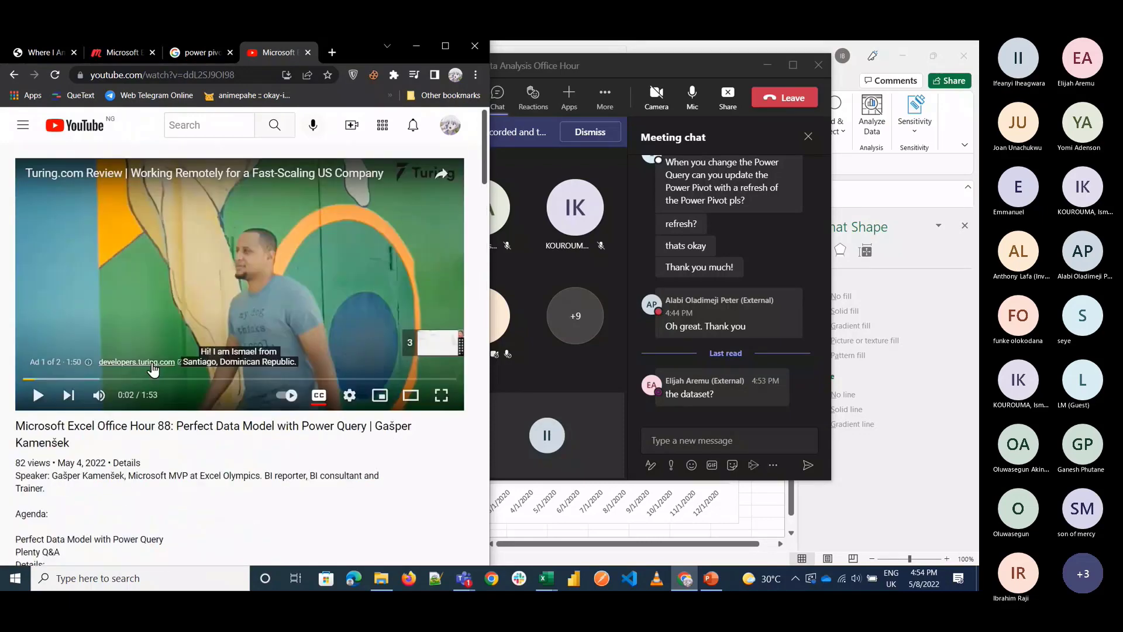
Step: Return to the UrBizEdge channel page, copy its web address and send it in the Teams meeting chat
{"action": "left_click", "coordinate": [11, 76]}
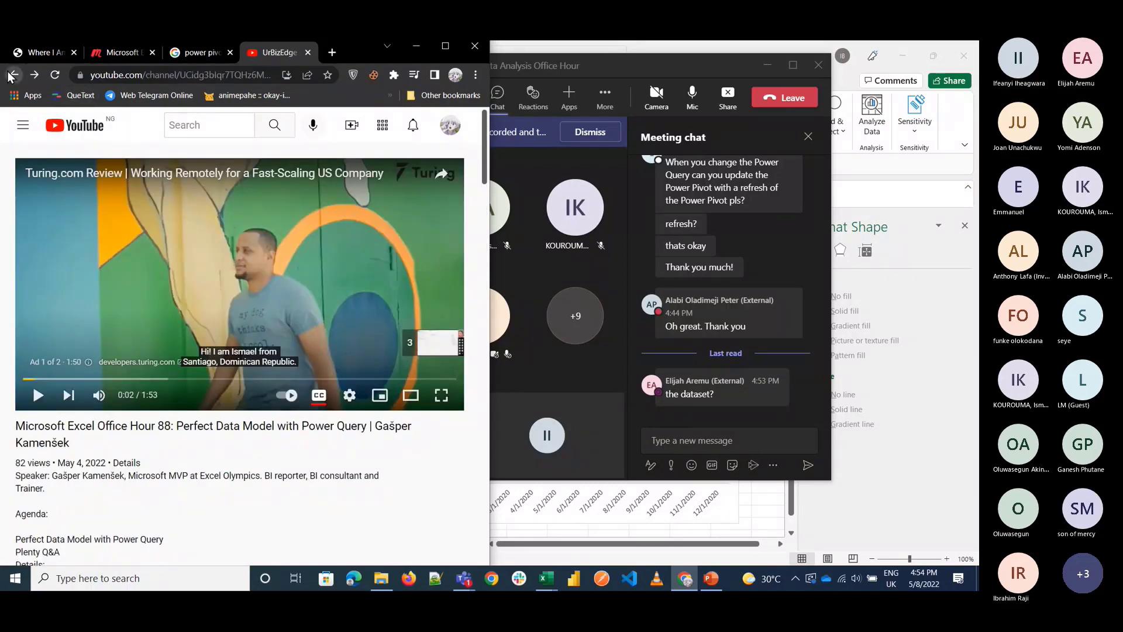
{"action": "left_click", "coordinate": [252, 79]}
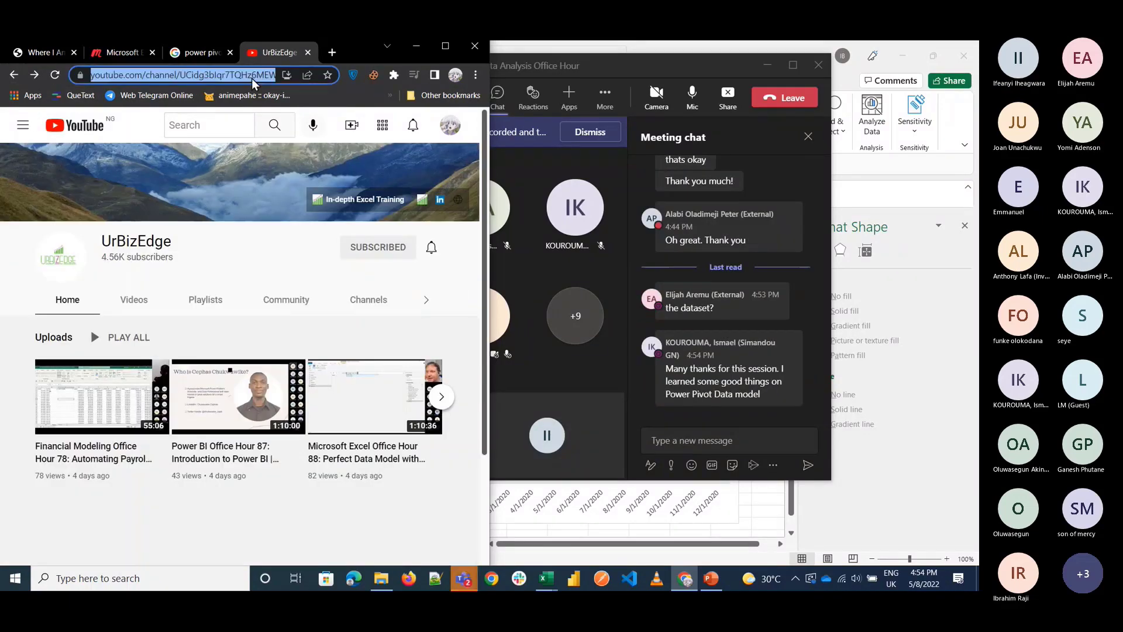
{"action": "left_click", "coordinate": [694, 441]}
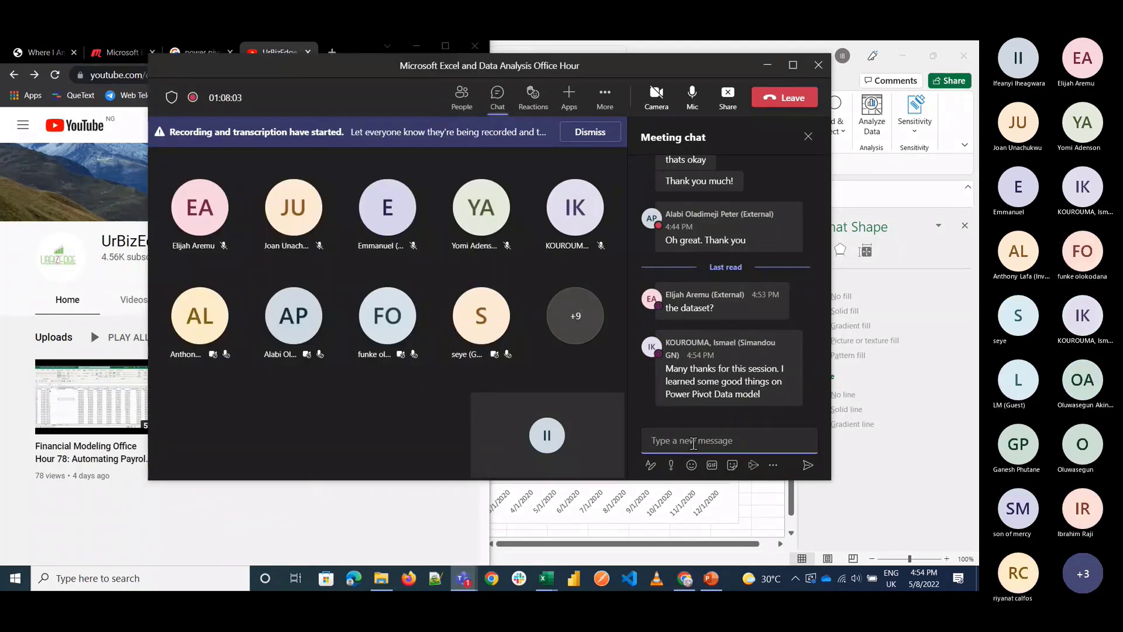
{"action": "type", "text": "https://www.youtube.com/channel/UCidg3bIqr7TQHz6MEWWbLng"}
{"action": "key", "text": "Return"}
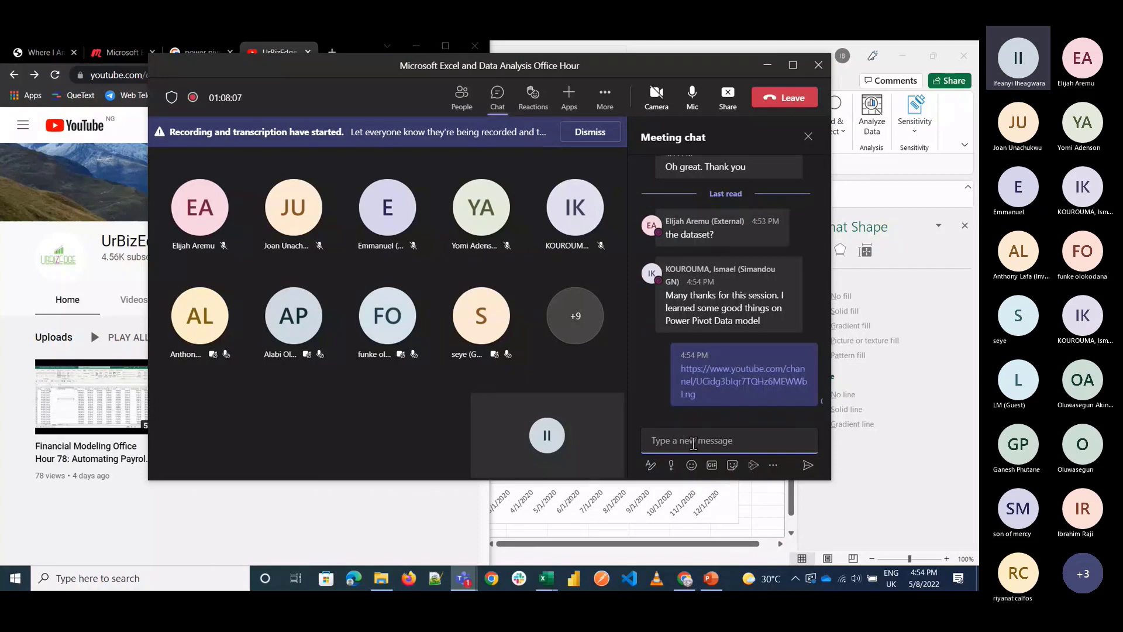
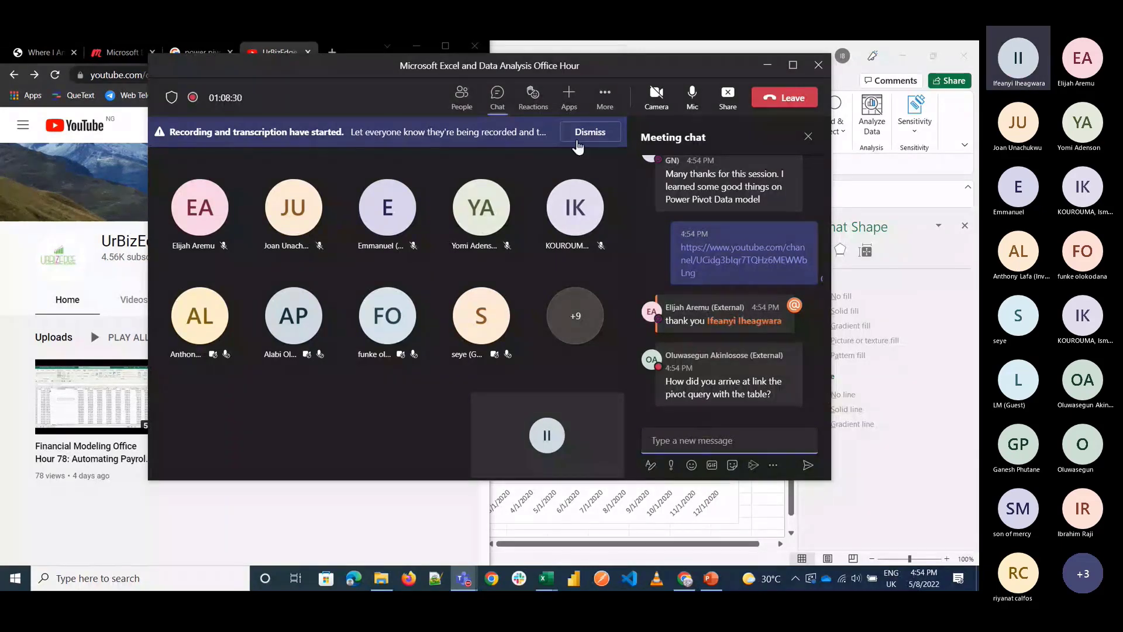
Step: Change the meeting role of the participant asking about linking the pivot query and of the guest sharing that first name, and reopen the chat
{"action": "left_click", "coordinate": [461, 97]}
{"action": "scroll", "coordinate": [722, 356], "scroll_direction": "down", "scroll_amount": 8}
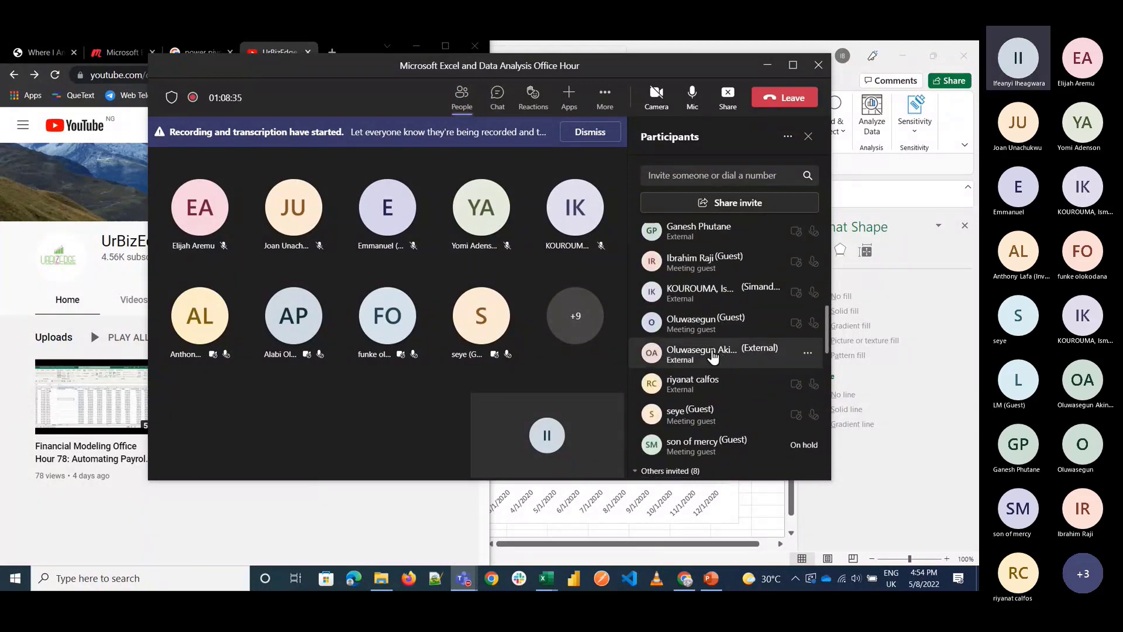
{"action": "right_click", "coordinate": [722, 356]}
{"action": "left_click", "coordinate": [656, 311]}
{"action": "left_click", "coordinate": [630, 294]}
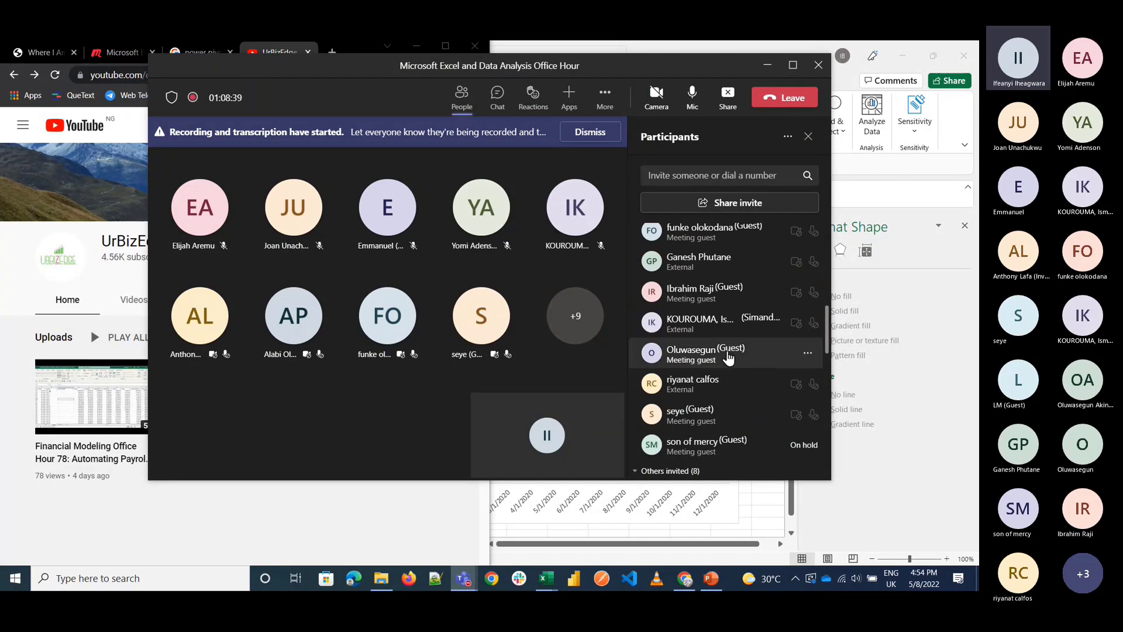
{"action": "right_click", "coordinate": [727, 354]}
{"action": "left_click", "coordinate": [681, 320]}
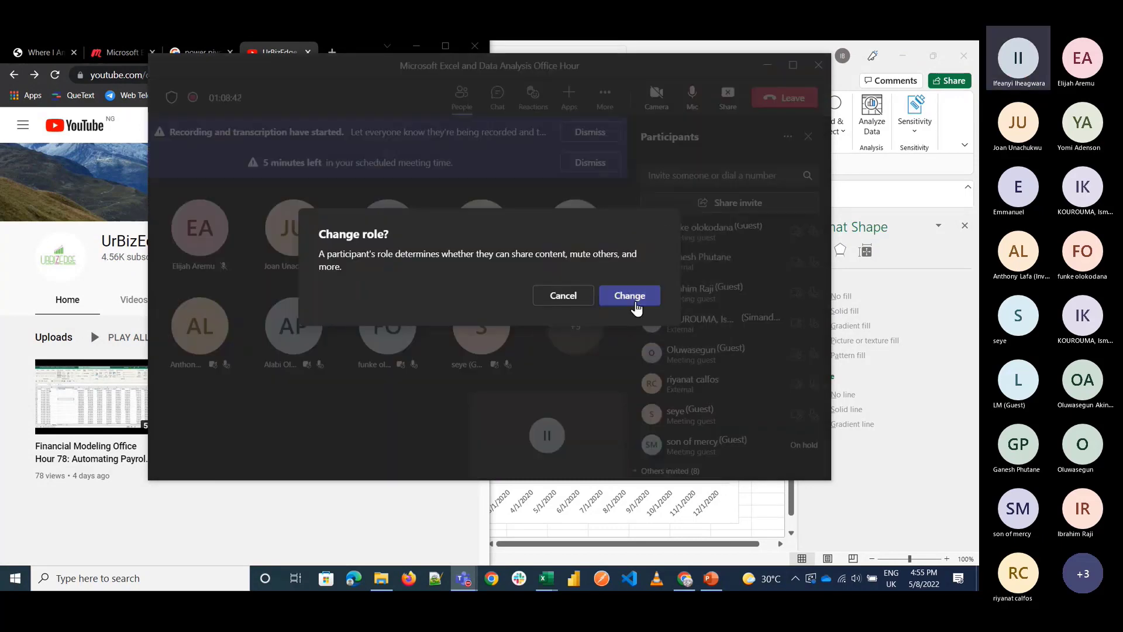
{"action": "left_click", "coordinate": [629, 295]}
{"action": "left_click", "coordinate": [498, 96]}
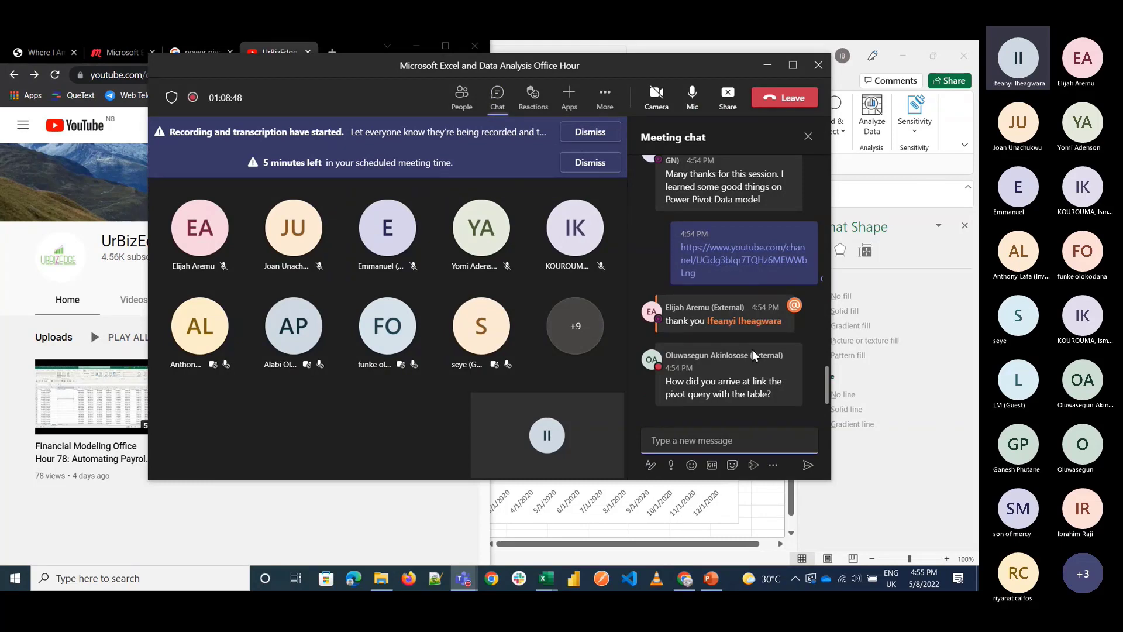
Step: Switch to the Book2 workbook in Excel and add a new blank worksheet after Dashboard
{"action": "left_click", "coordinate": [576, 504]}
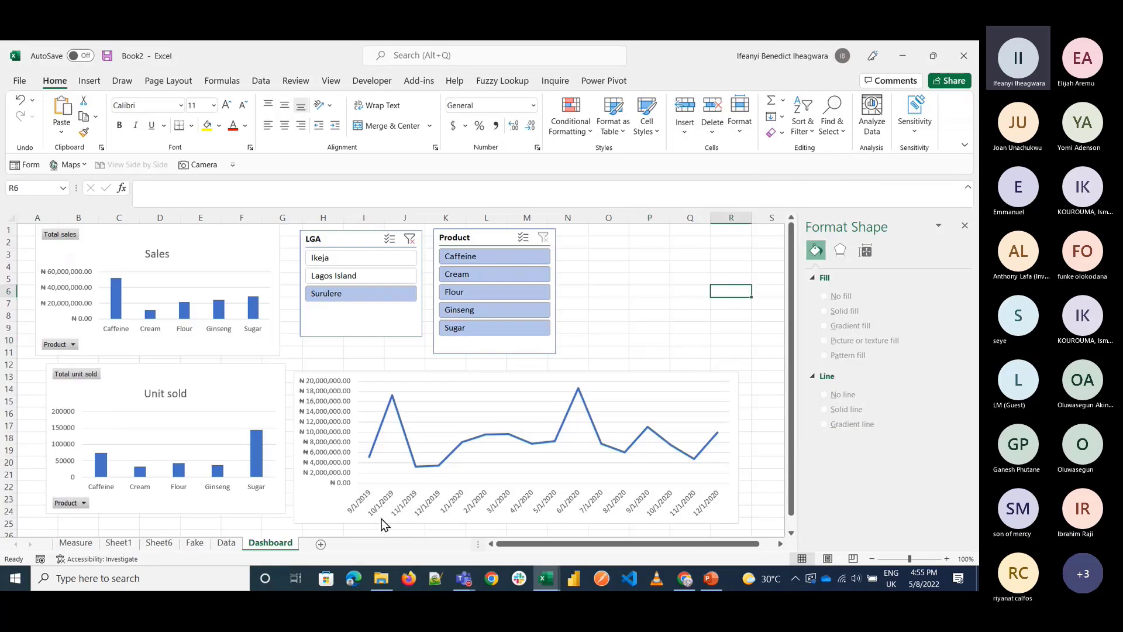
{"action": "left_click", "coordinate": [321, 545]}
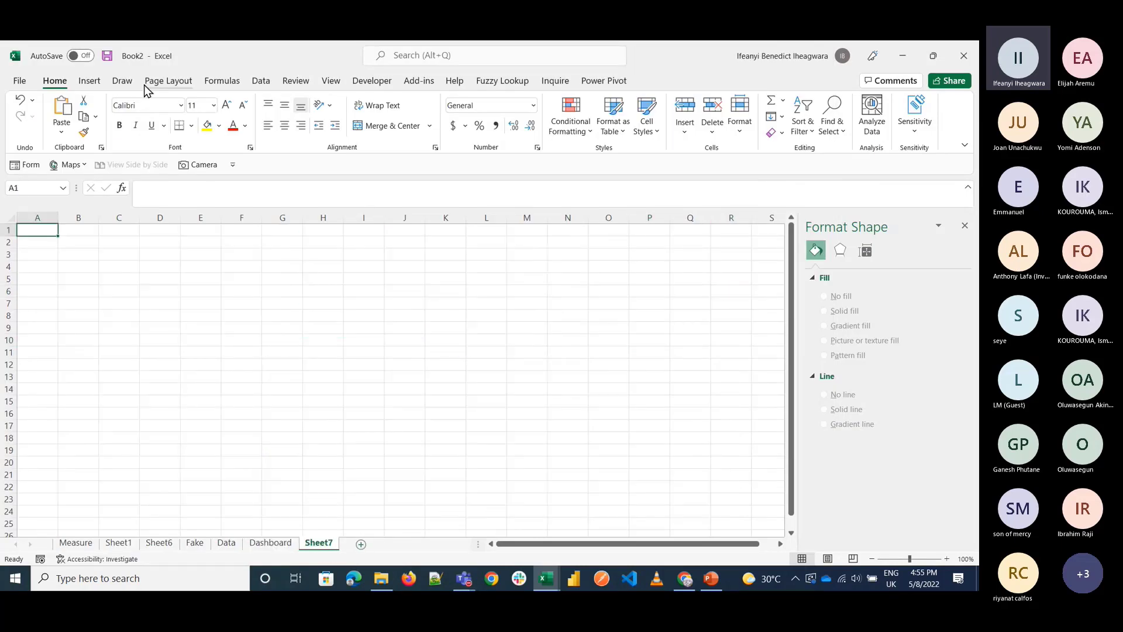
{"action": "left_click", "coordinate": [88, 82]}
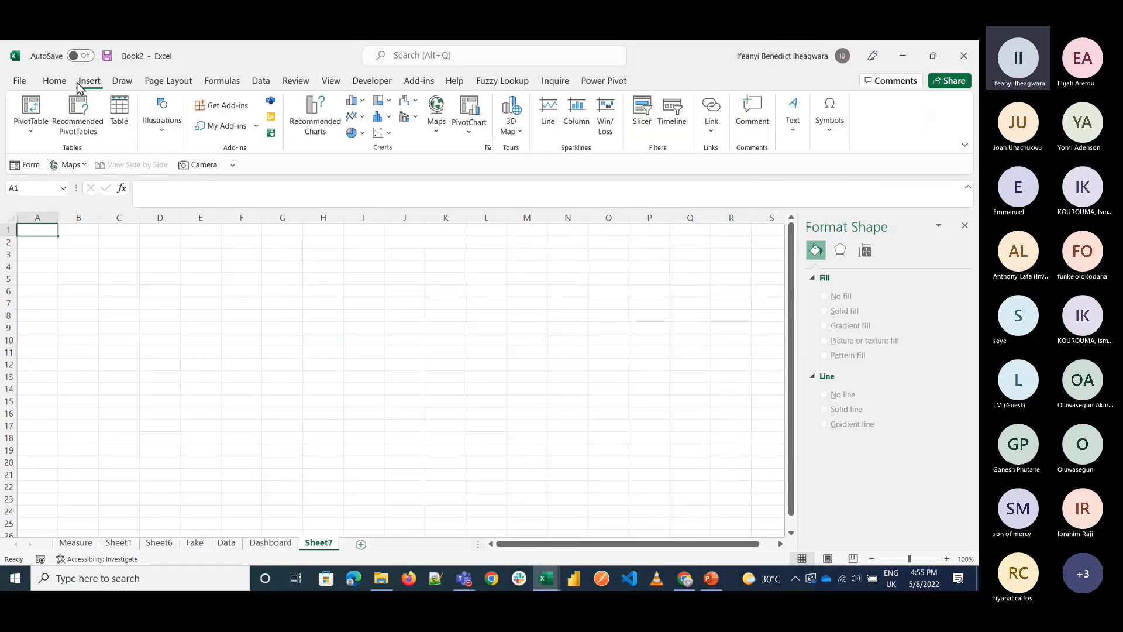
Step: Open the Power Pivot data model, review the sources offered by the Table Import Wizard, and close both without importing anything
{"action": "left_click", "coordinate": [588, 83]}
{"action": "left_click", "coordinate": [32, 117]}
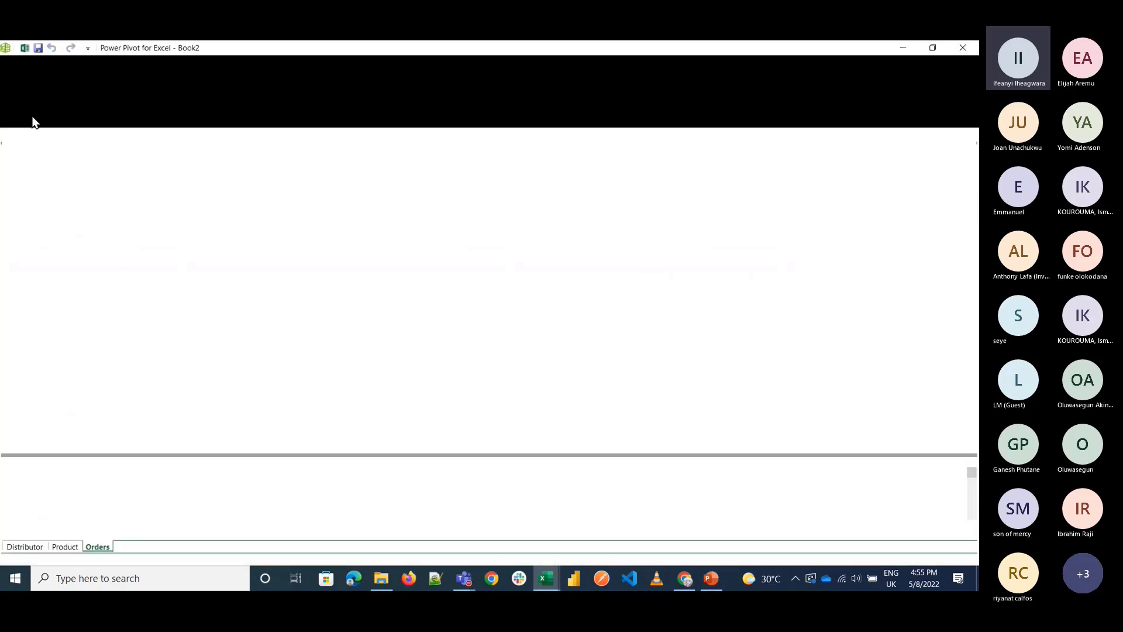
{"action": "left_click", "coordinate": [179, 98]}
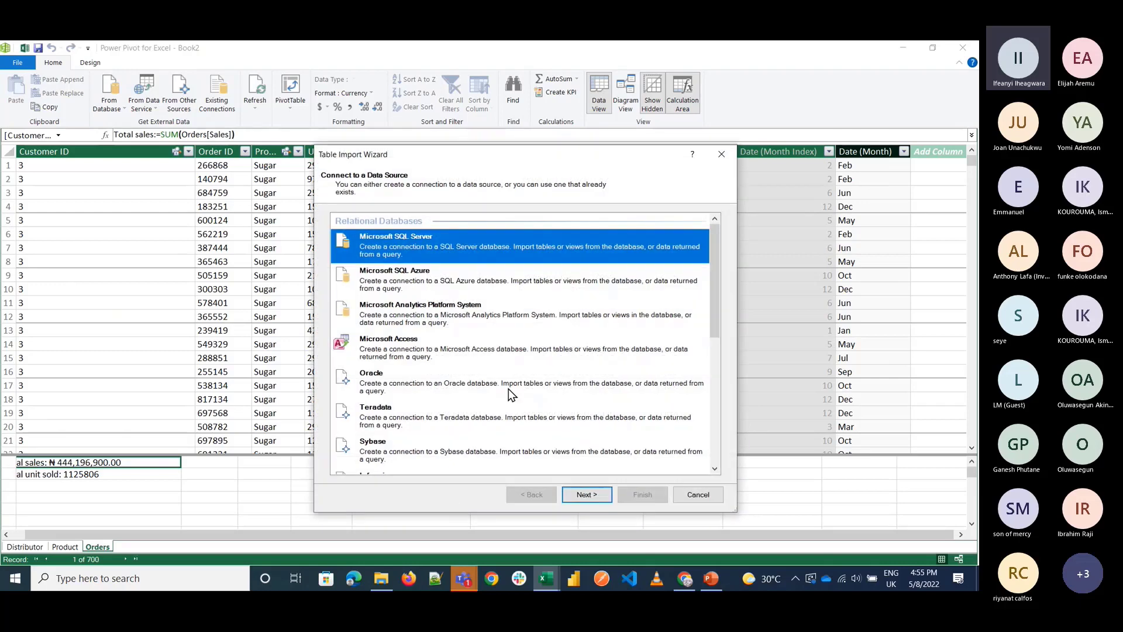
{"action": "scroll", "coordinate": [508, 389], "scroll_direction": "down", "scroll_amount": 6}
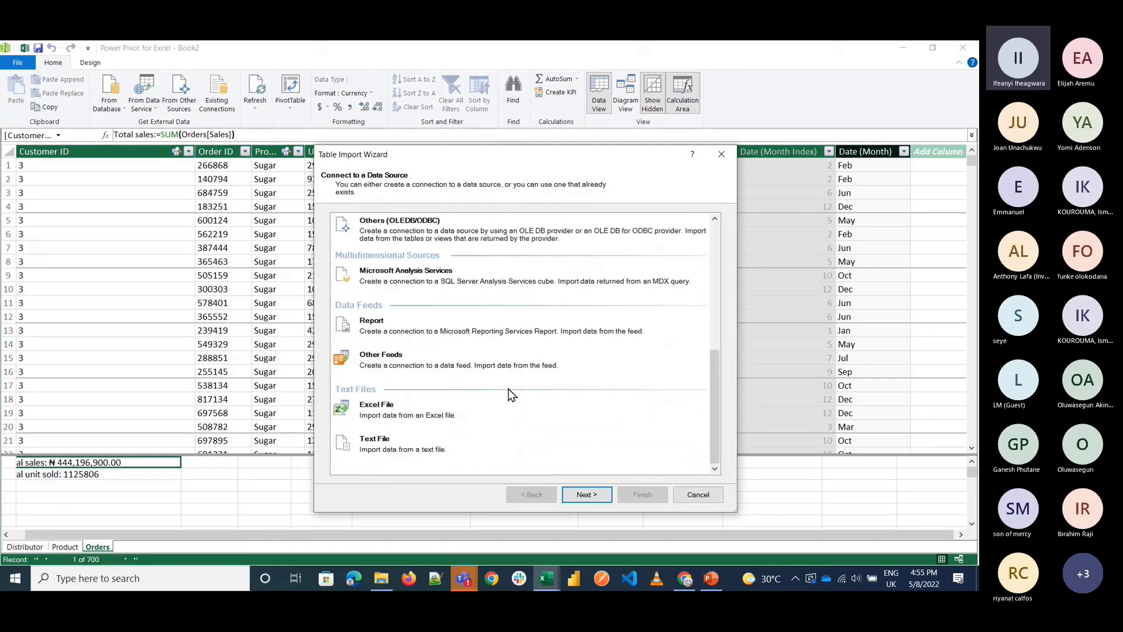
{"action": "left_click", "coordinate": [699, 494]}
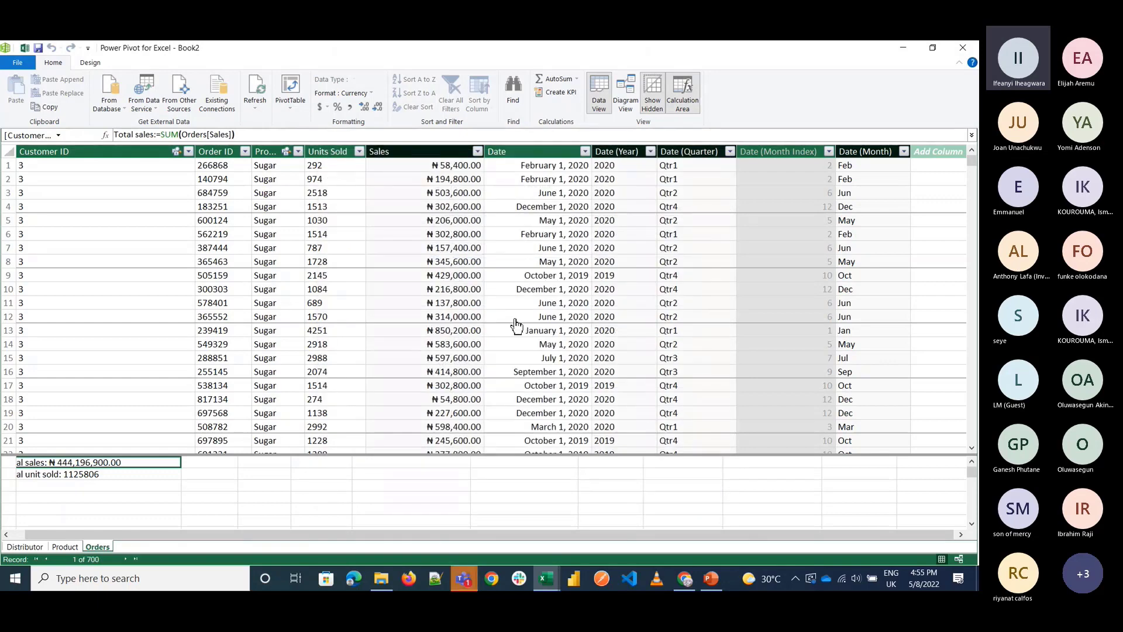
{"action": "left_click", "coordinate": [965, 46]}
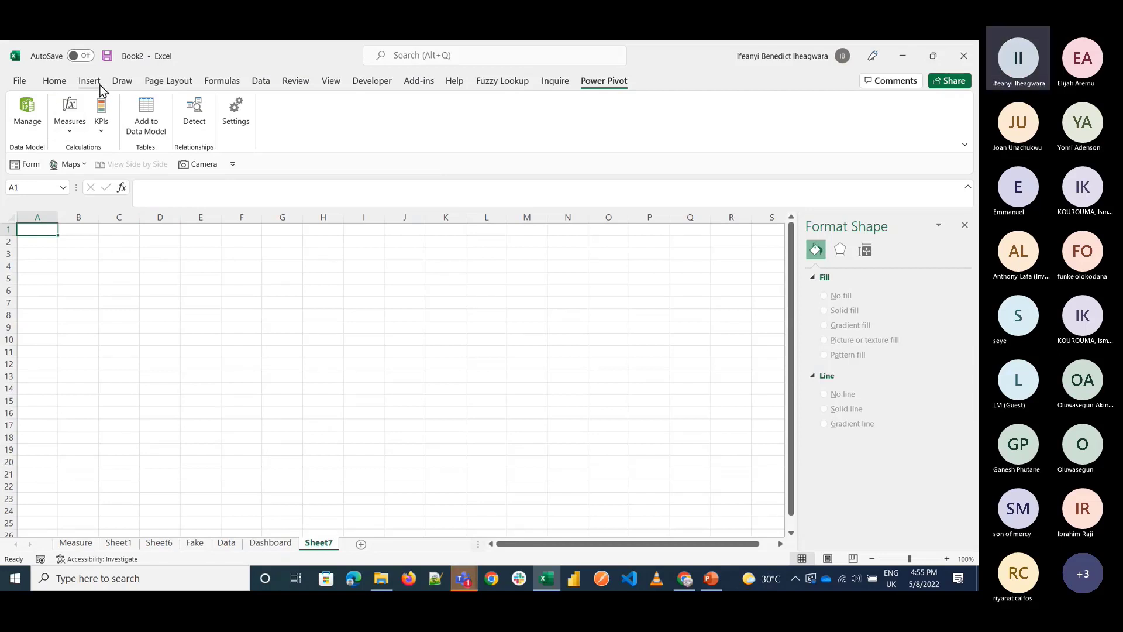
Step: Launch the Power Query Editor for the workbook and display its Home commands
{"action": "left_click", "coordinate": [264, 82]}
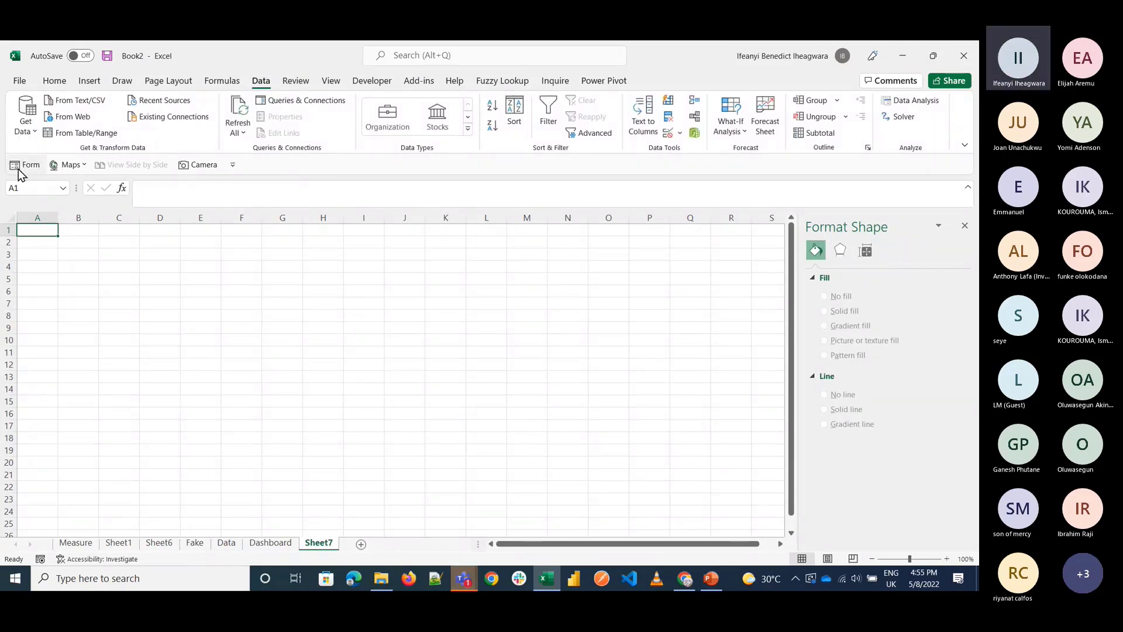
{"action": "left_click", "coordinate": [29, 132]}
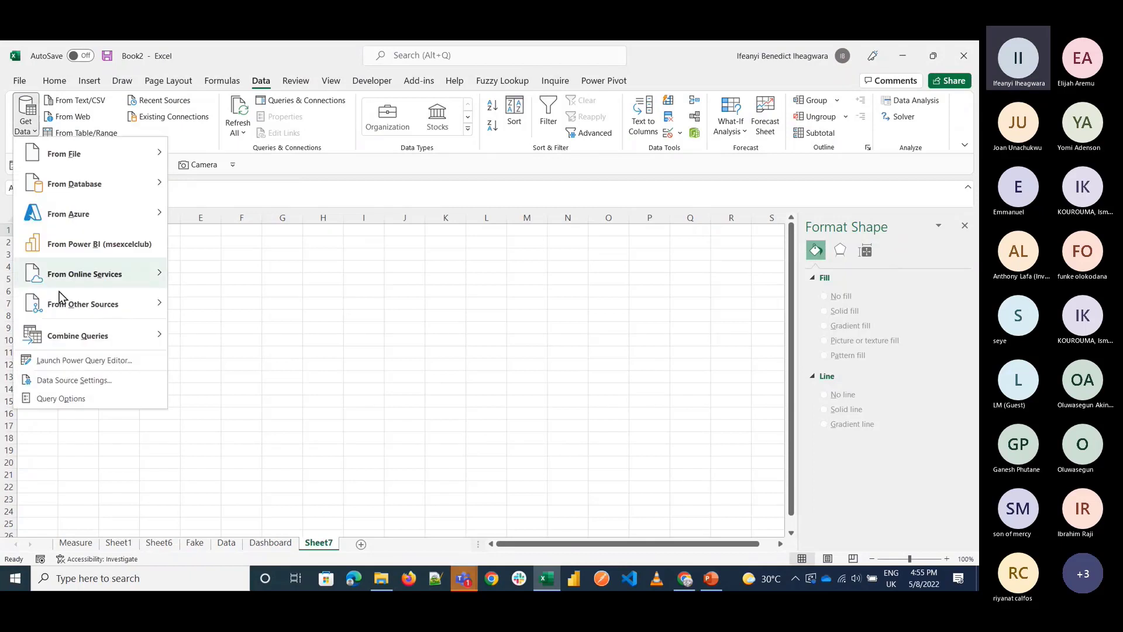
{"action": "left_click", "coordinate": [66, 367]}
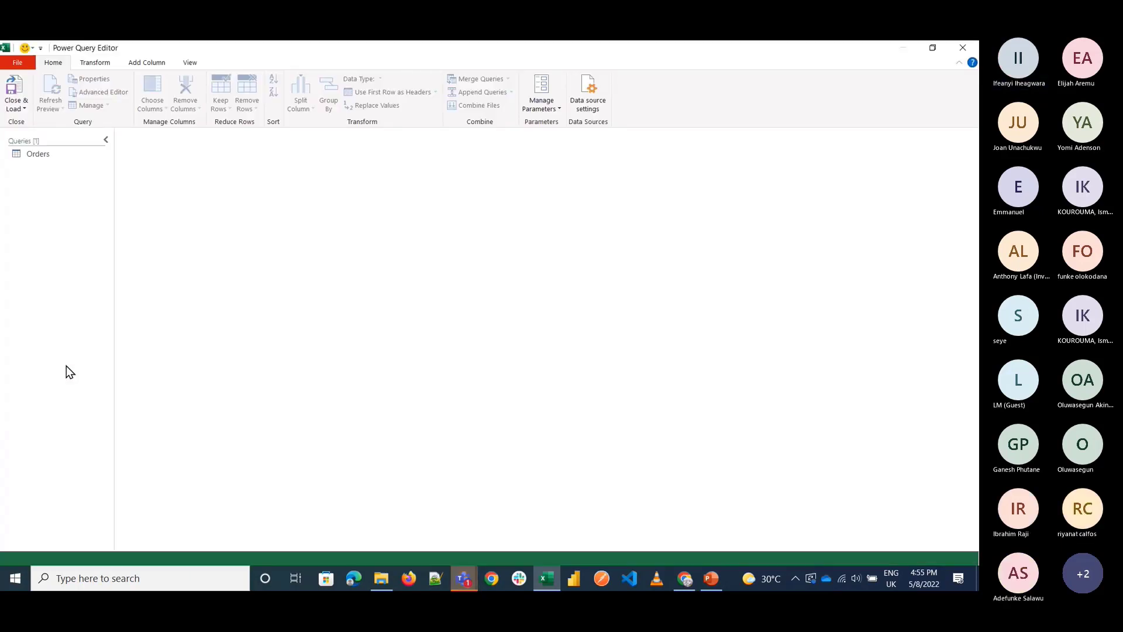
{"action": "left_click", "coordinate": [87, 67]}
{"action": "left_click", "coordinate": [52, 64]}
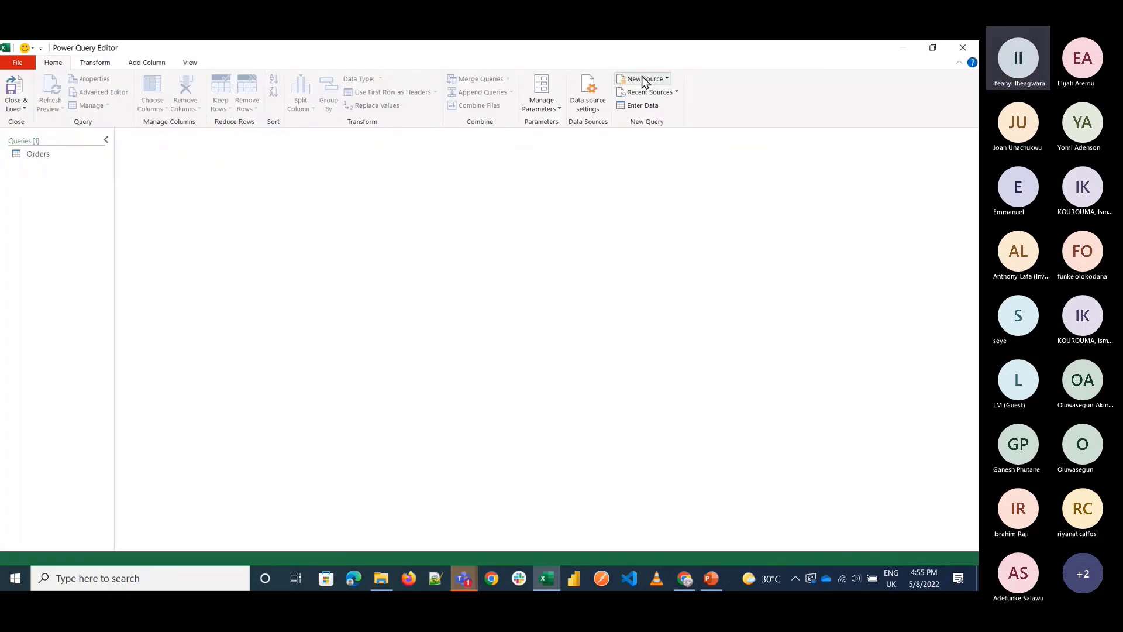
Step: Start a new query from an Excel workbook and look through the files in the Power Pivot Webinar folder
{"action": "left_click", "coordinate": [660, 81]}
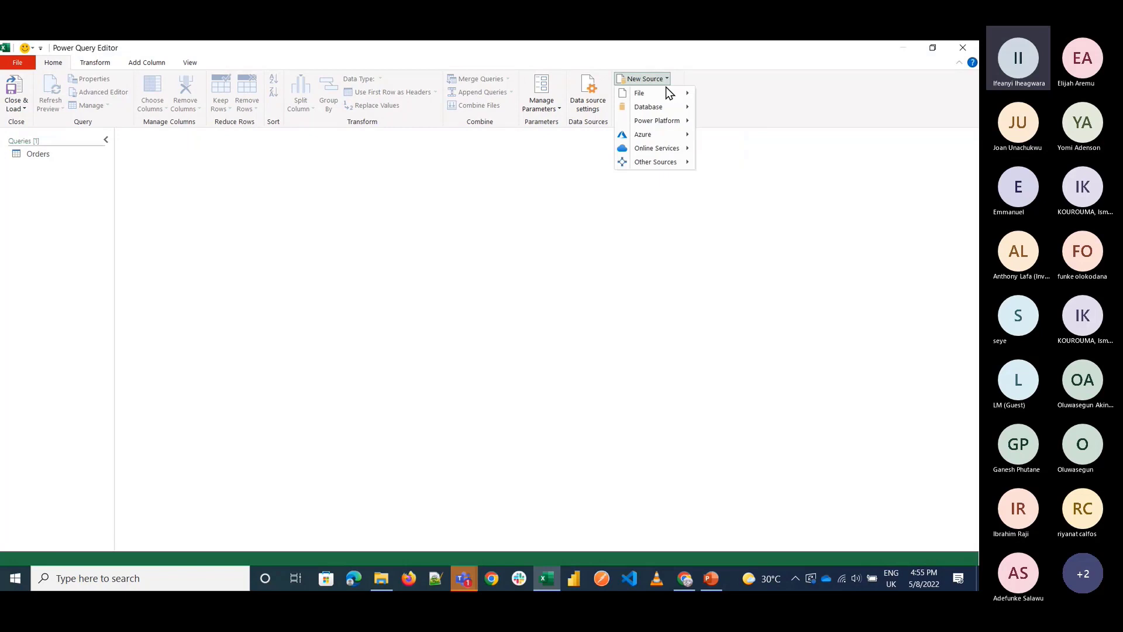
{"action": "mouse_move", "coordinate": [672, 93]}
{"action": "left_click", "coordinate": [729, 102]}
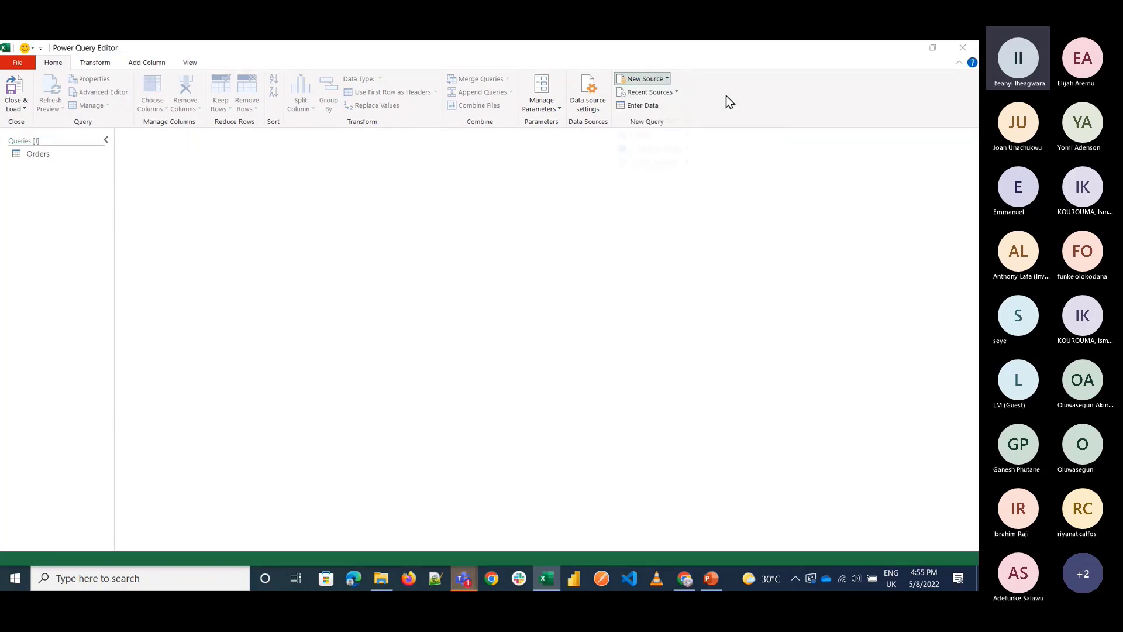
{"action": "left_click", "coordinate": [410, 148]}
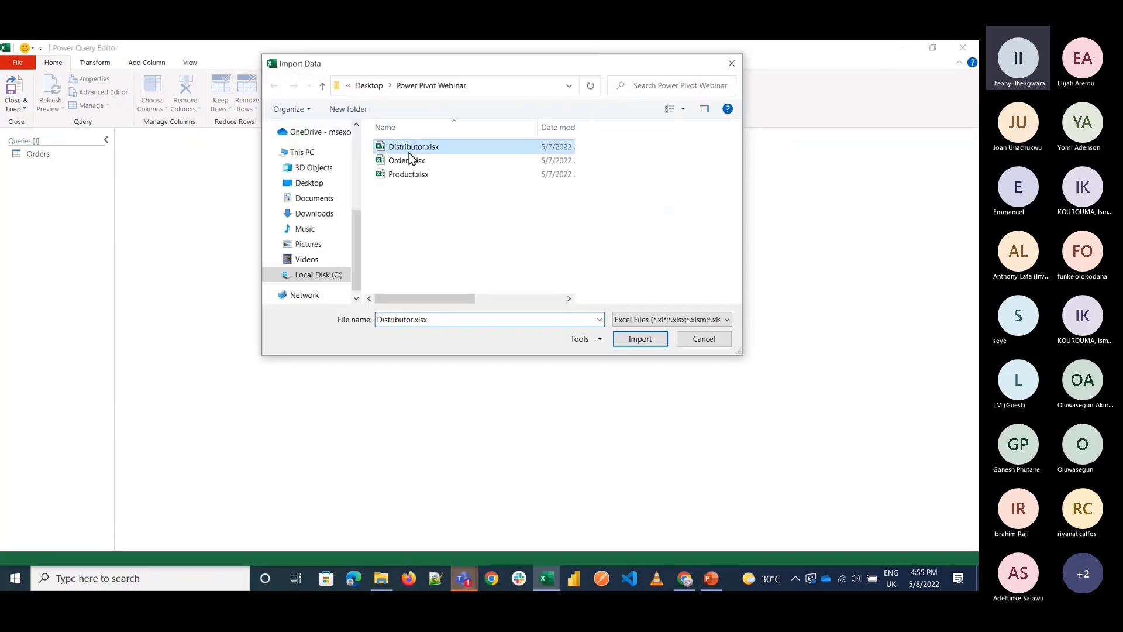
{"action": "left_click", "coordinate": [411, 160]}
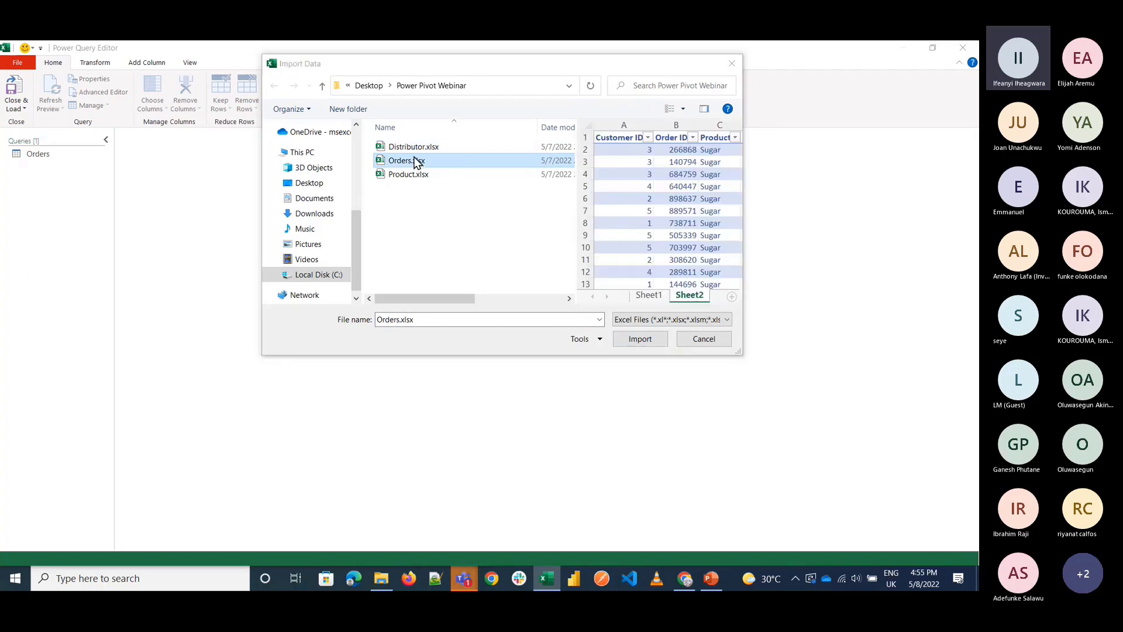
{"action": "left_click", "coordinate": [416, 150]}
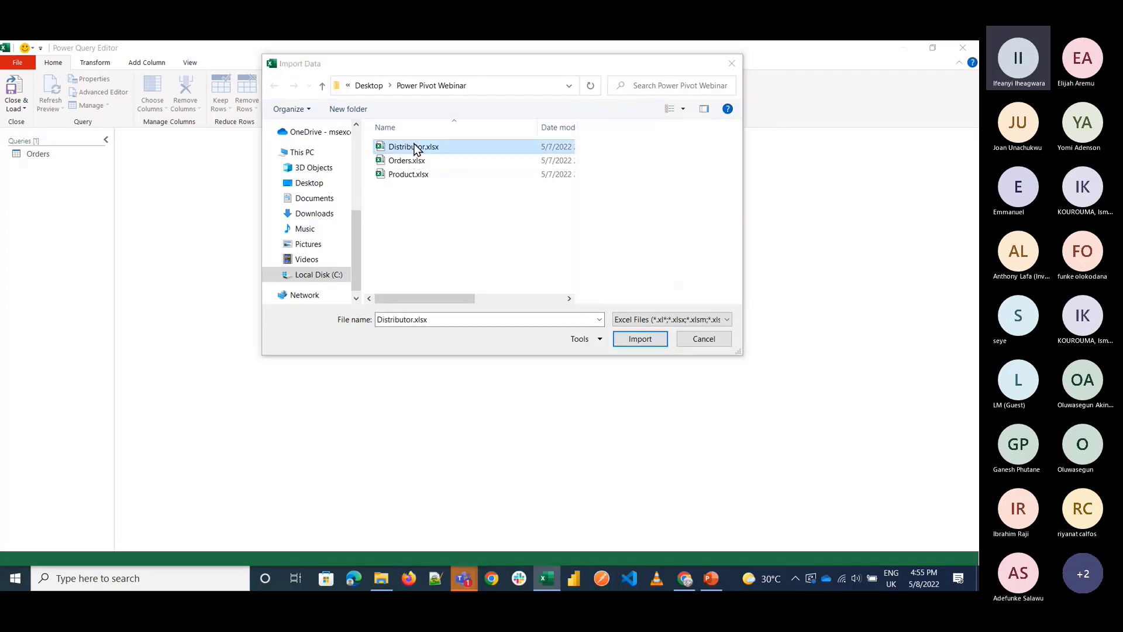
Step: Import the 7.-Medicine-Data-with-lumped-Quantity workbook from the Power Query folder on the Desktop
{"action": "left_click", "coordinate": [322, 86]}
{"action": "left_click", "coordinate": [409, 243]}
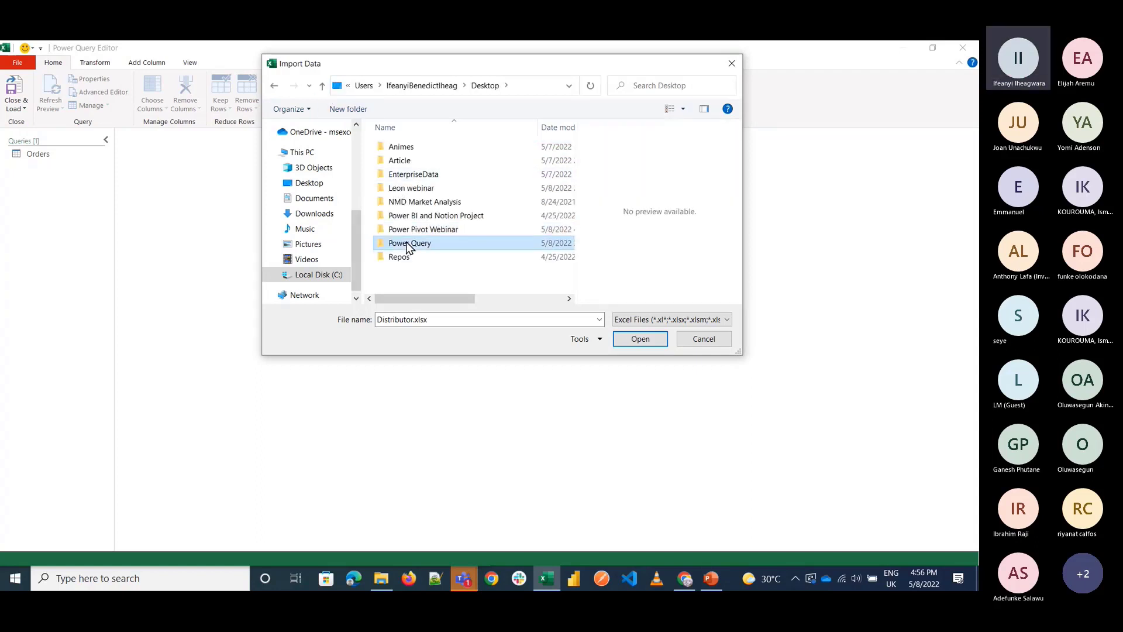
{"action": "double_click", "coordinate": [410, 243]}
{"action": "left_click", "coordinate": [429, 174]}
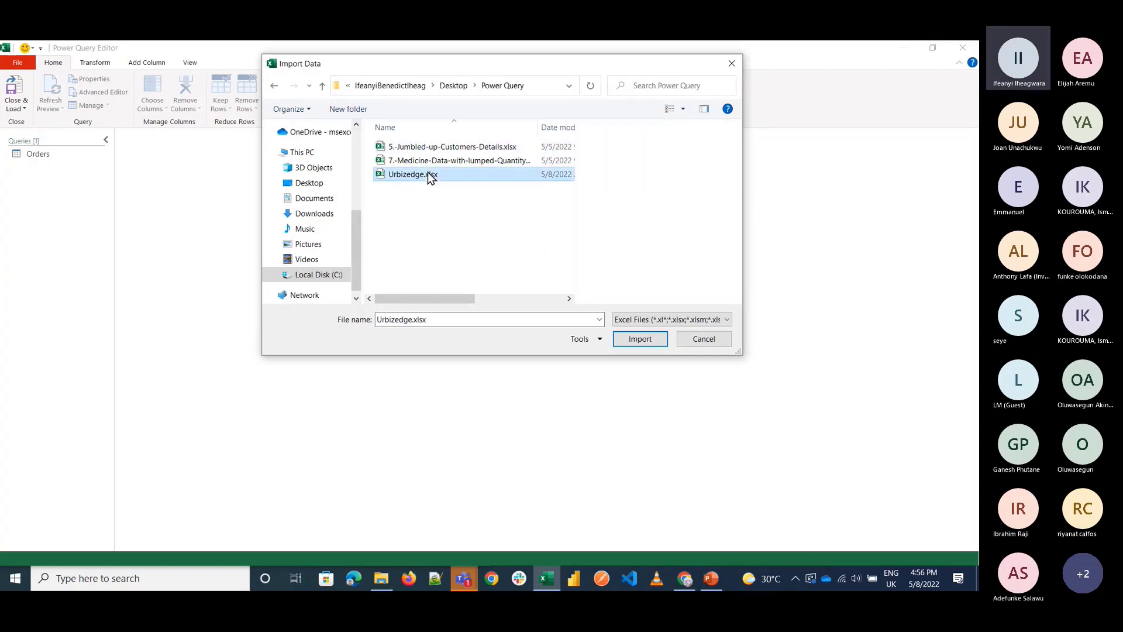
{"action": "left_click", "coordinate": [433, 160]}
{"action": "left_click", "coordinate": [632, 341]}
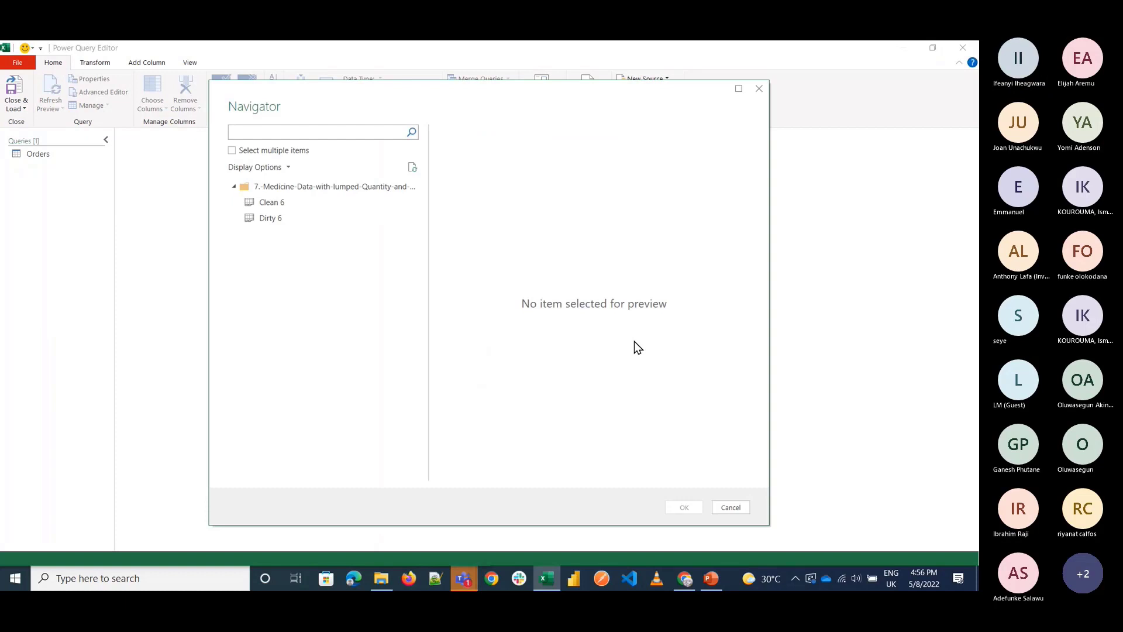
Step: Bring in the Clean 6 sheet as a query and use its first row as headers
{"action": "left_click", "coordinate": [273, 205]}
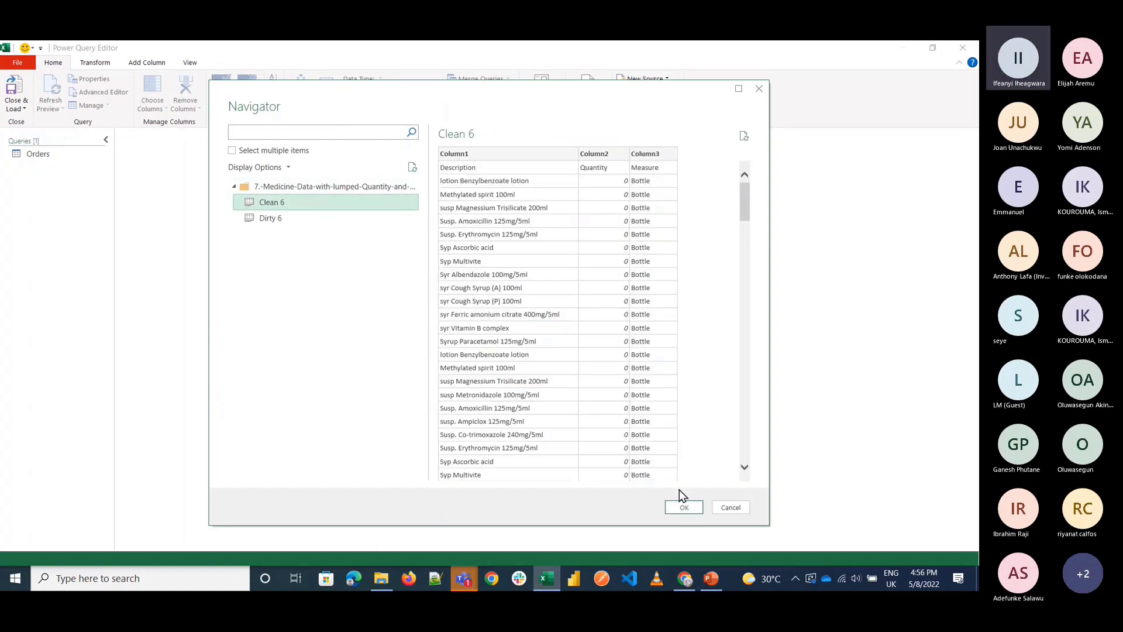
{"action": "left_click", "coordinate": [684, 507]}
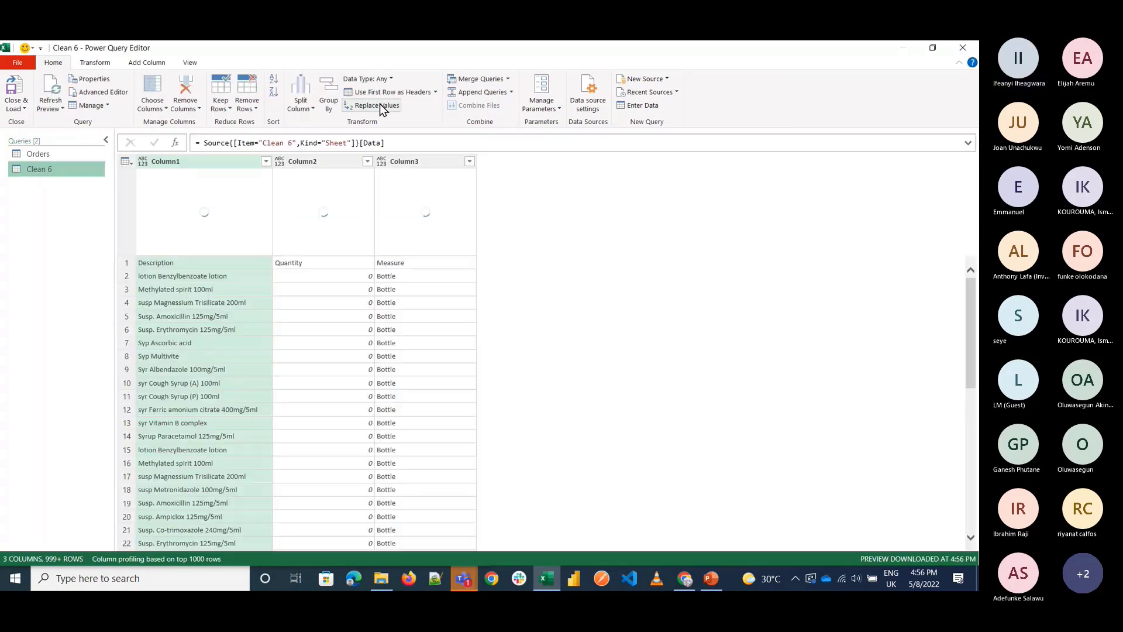
{"action": "left_click", "coordinate": [392, 97]}
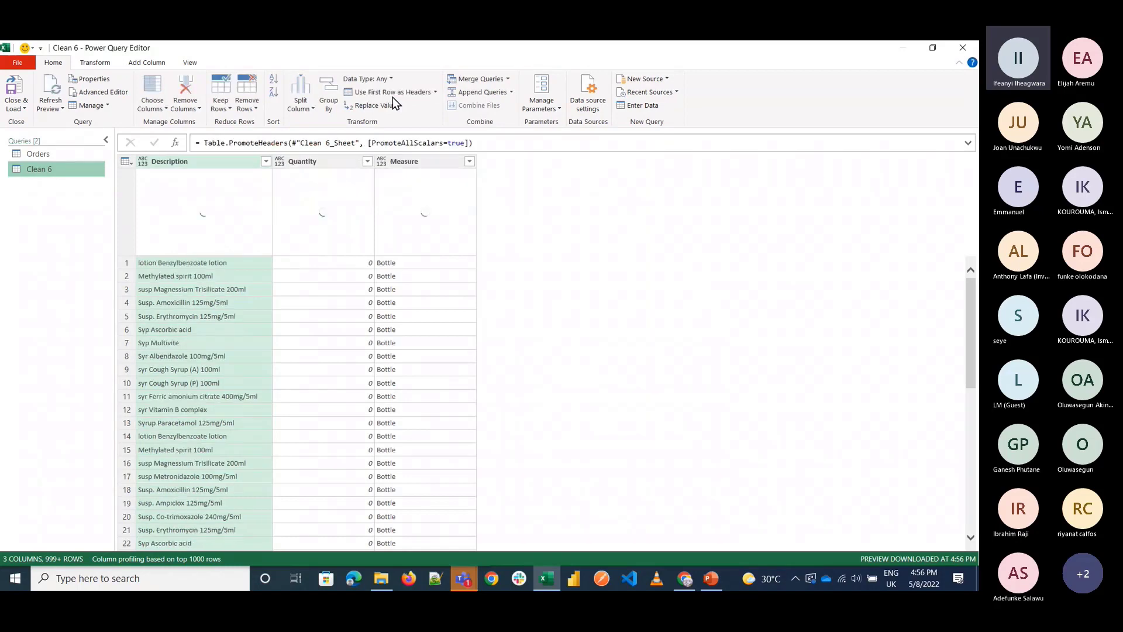
Step: Load the Clean 6 query as a table on a new worksheet and add its data to the Data Model
{"action": "left_click", "coordinate": [20, 111]}
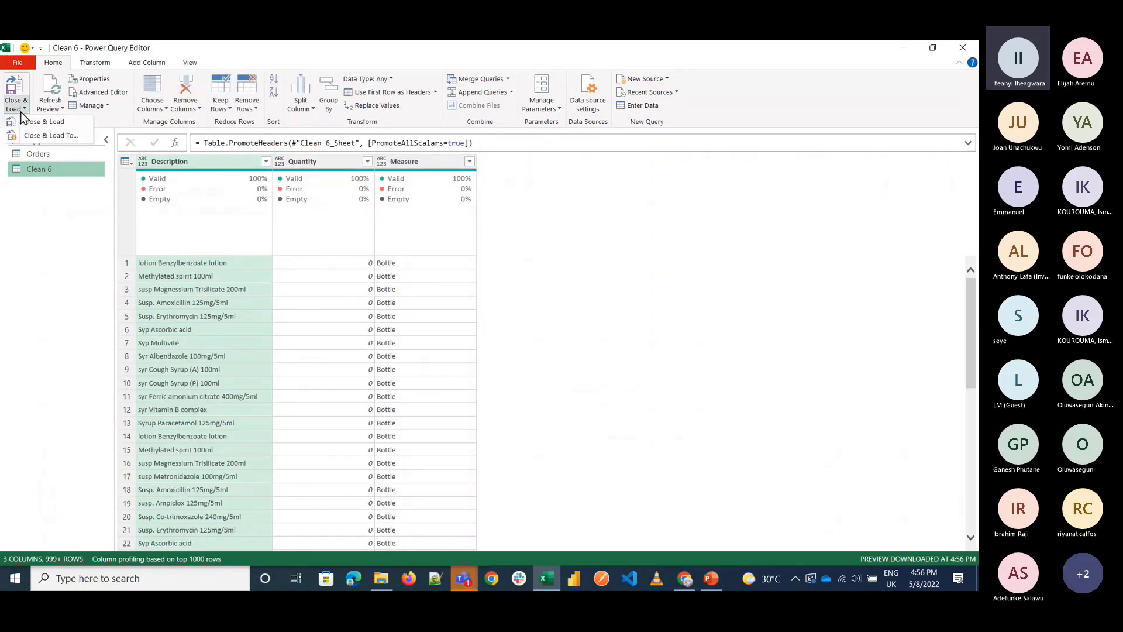
{"action": "left_click", "coordinate": [33, 141]}
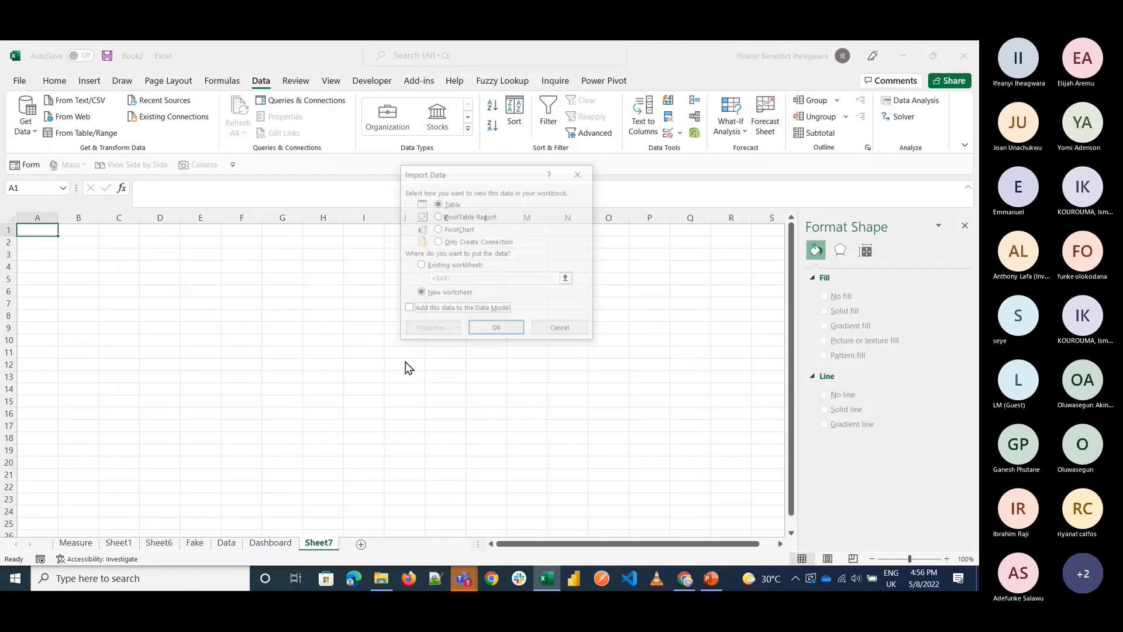
{"action": "left_click", "coordinate": [468, 242]}
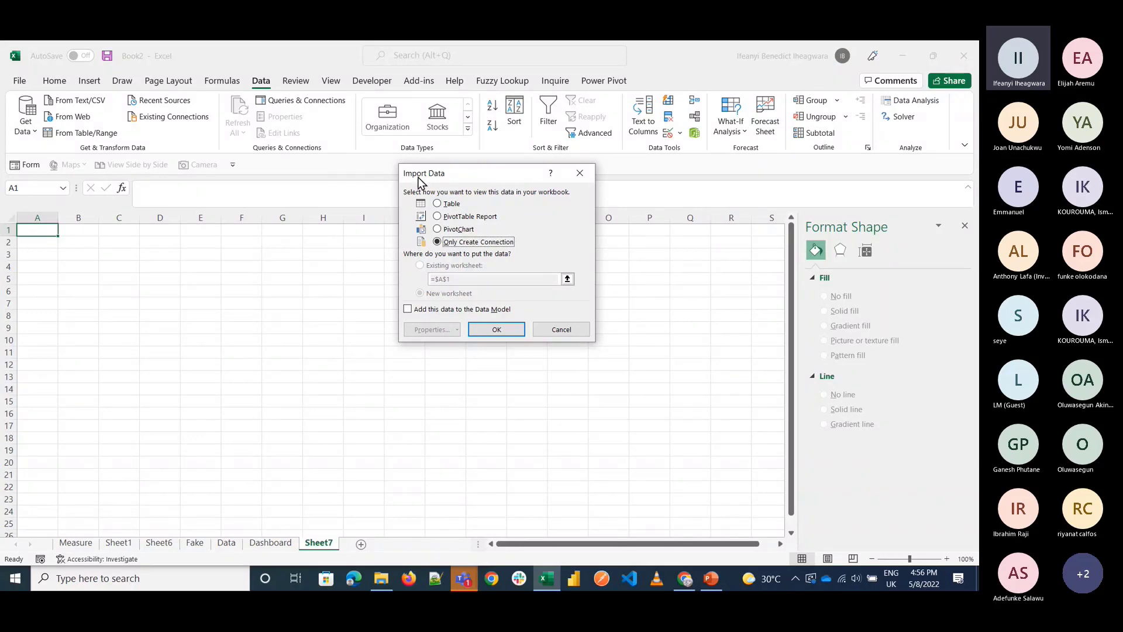
{"action": "left_click", "coordinate": [439, 204]}
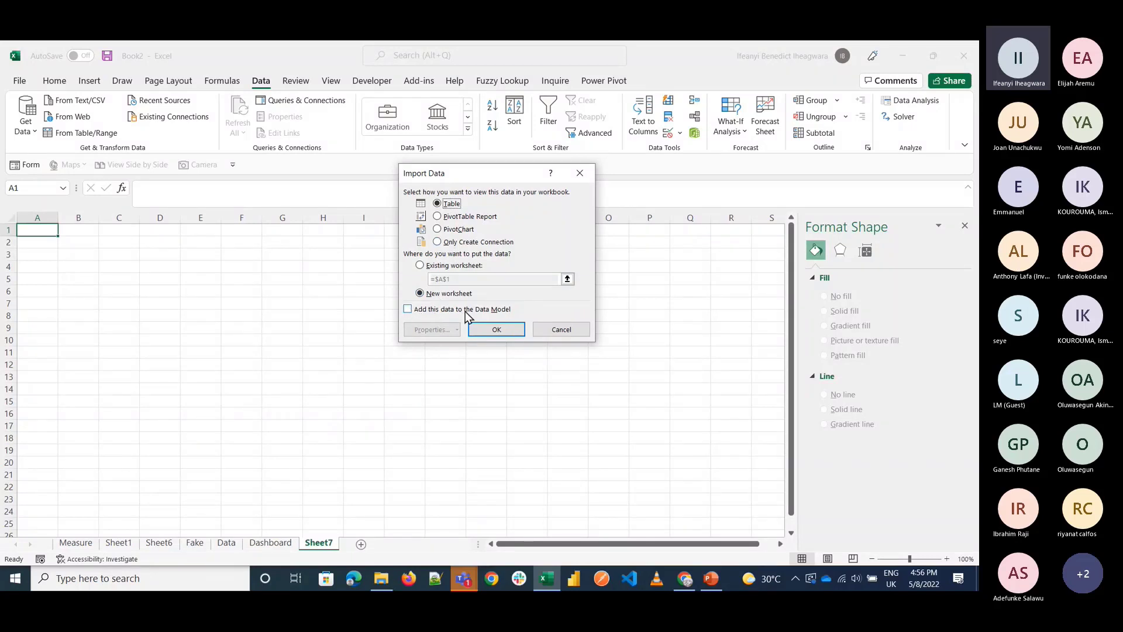
{"action": "left_click", "coordinate": [418, 310]}
{"action": "left_click", "coordinate": [508, 329]}
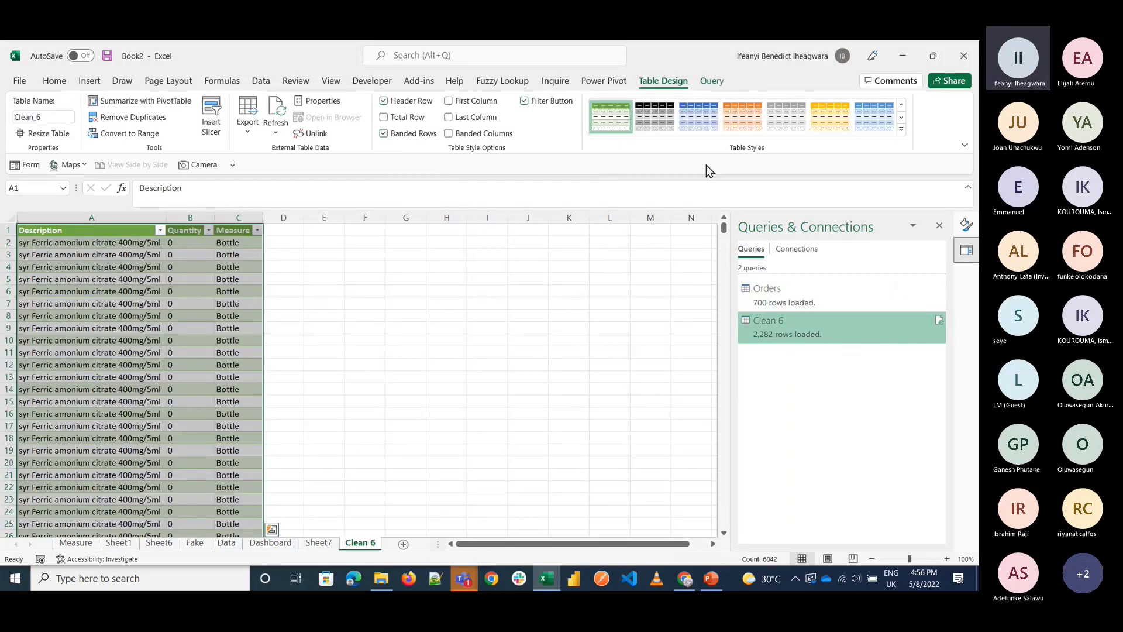
Step: Examine the Clean 6 table in the Power Pivot data model, then return to the workbook
{"action": "left_click", "coordinate": [604, 80]}
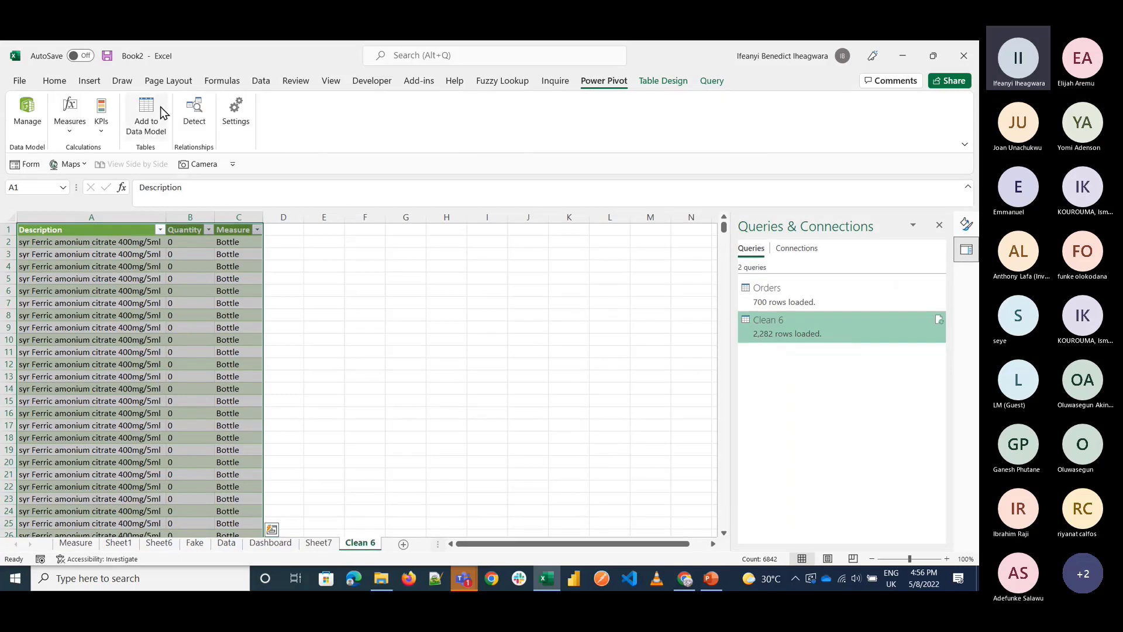
{"action": "left_click", "coordinate": [29, 111]}
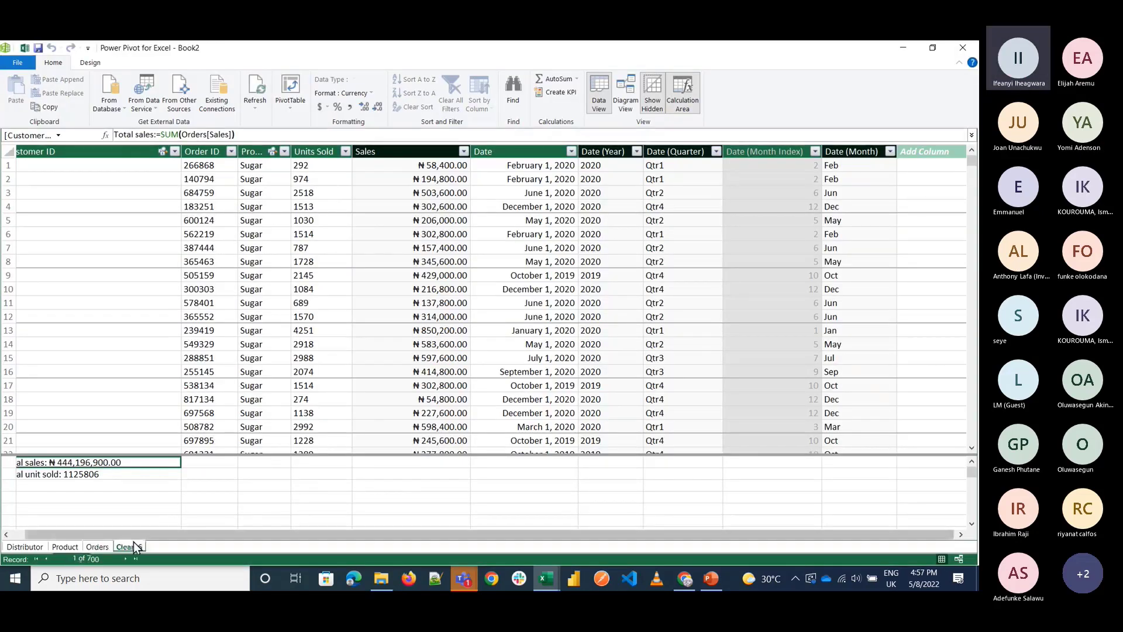
{"action": "left_click", "coordinate": [133, 546]}
{"action": "scroll", "coordinate": [87, 357], "scroll_direction": "up", "scroll_amount": 5}
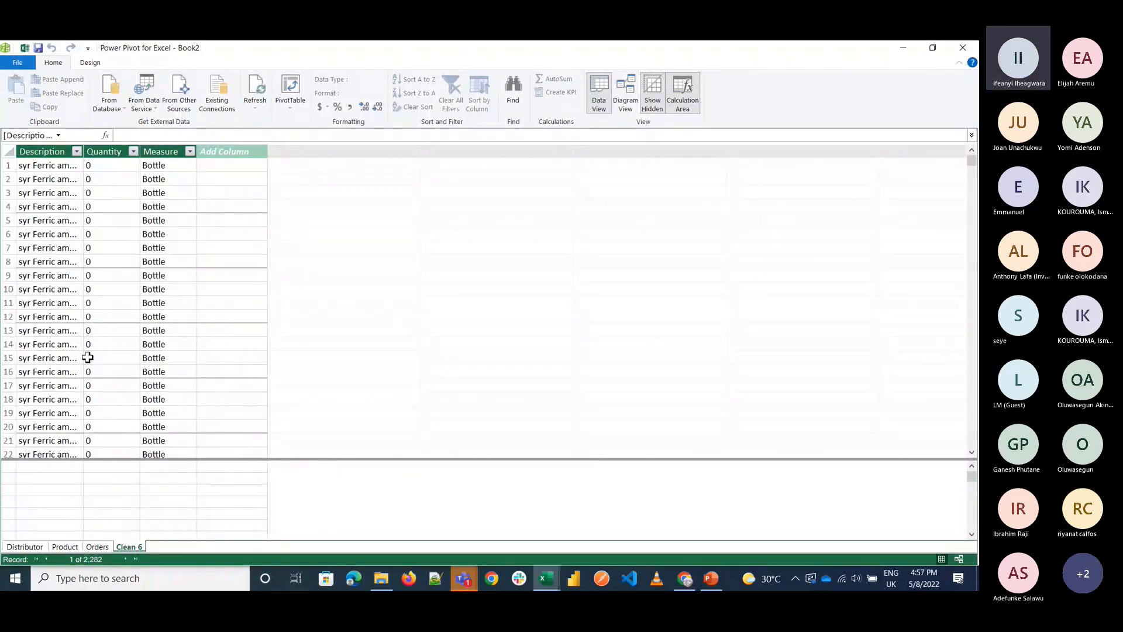
{"action": "left_click", "coordinate": [116, 366]}
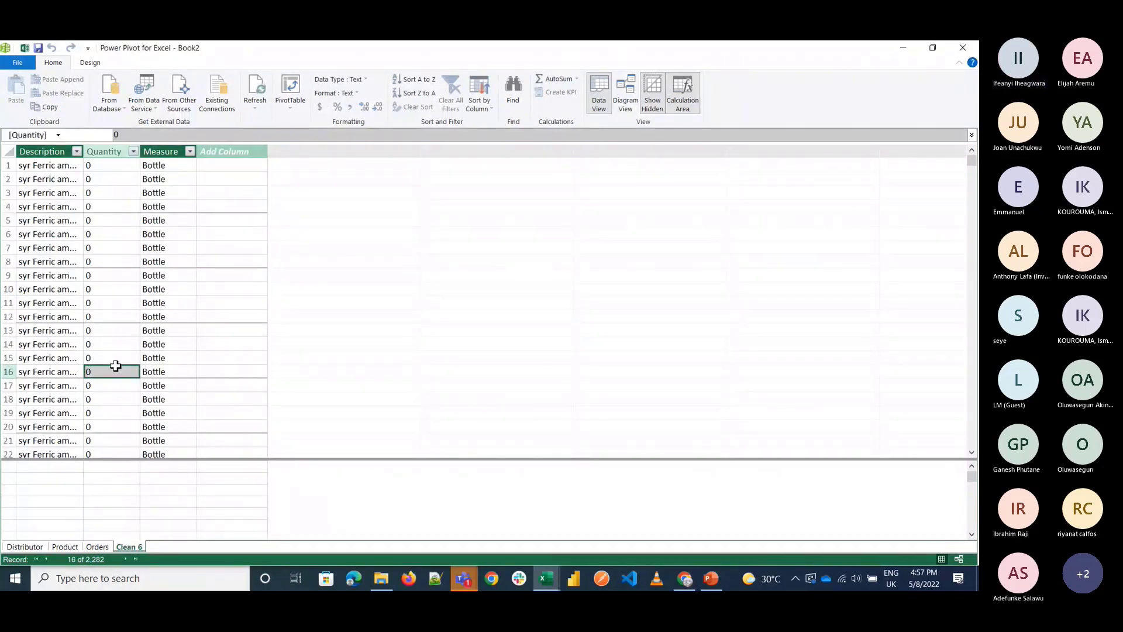
{"action": "left_click", "coordinate": [917, 44]}
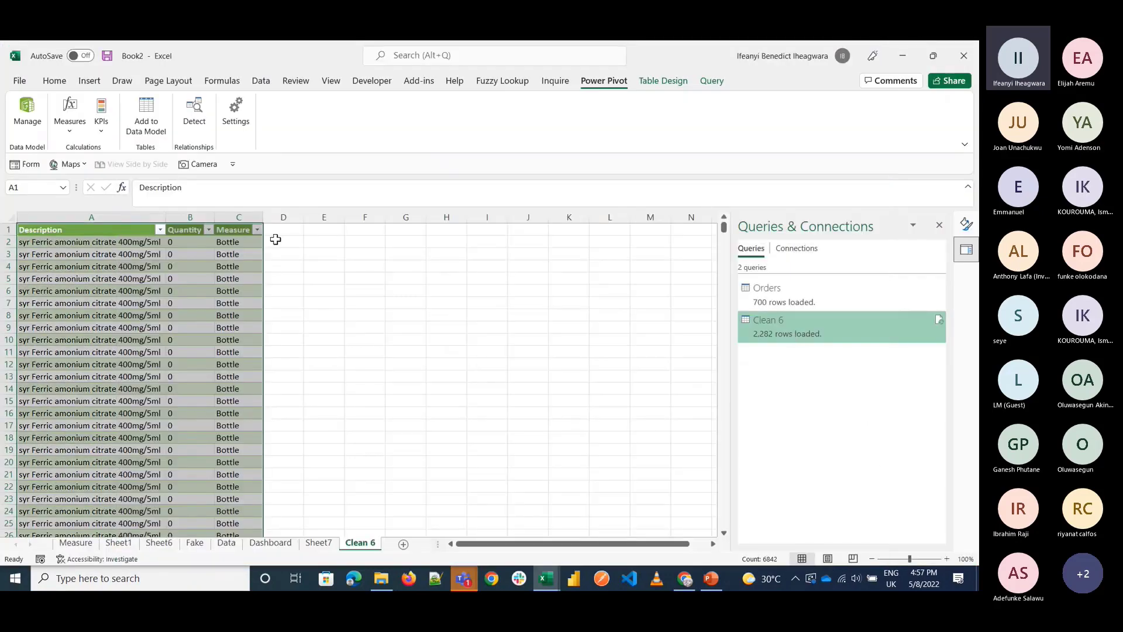
{"action": "left_click", "coordinate": [289, 233]}
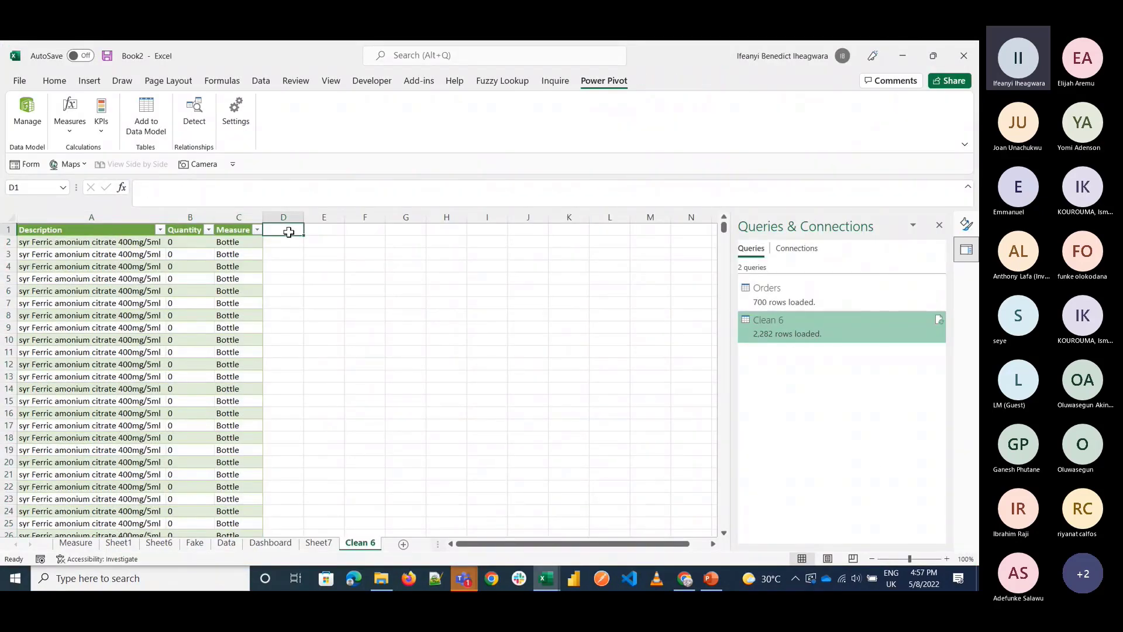
{"action": "type", "text": "ok"}
{"action": "key", "text": "Return"}
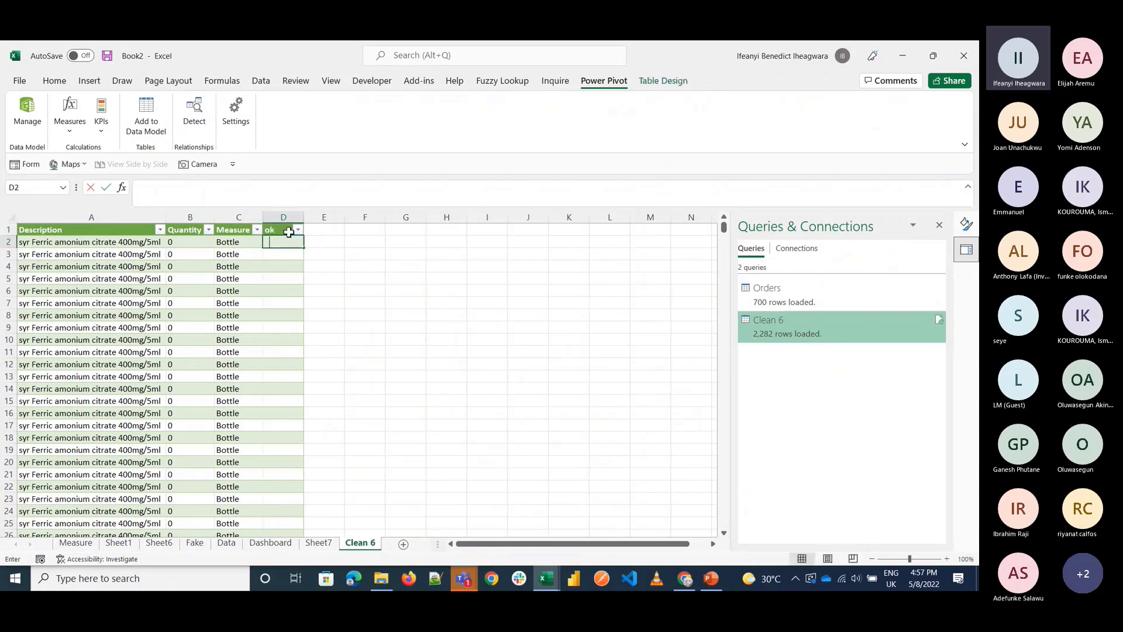
{"action": "type", "text": "="}
{"action": "left_click", "coordinate": [203, 243]}
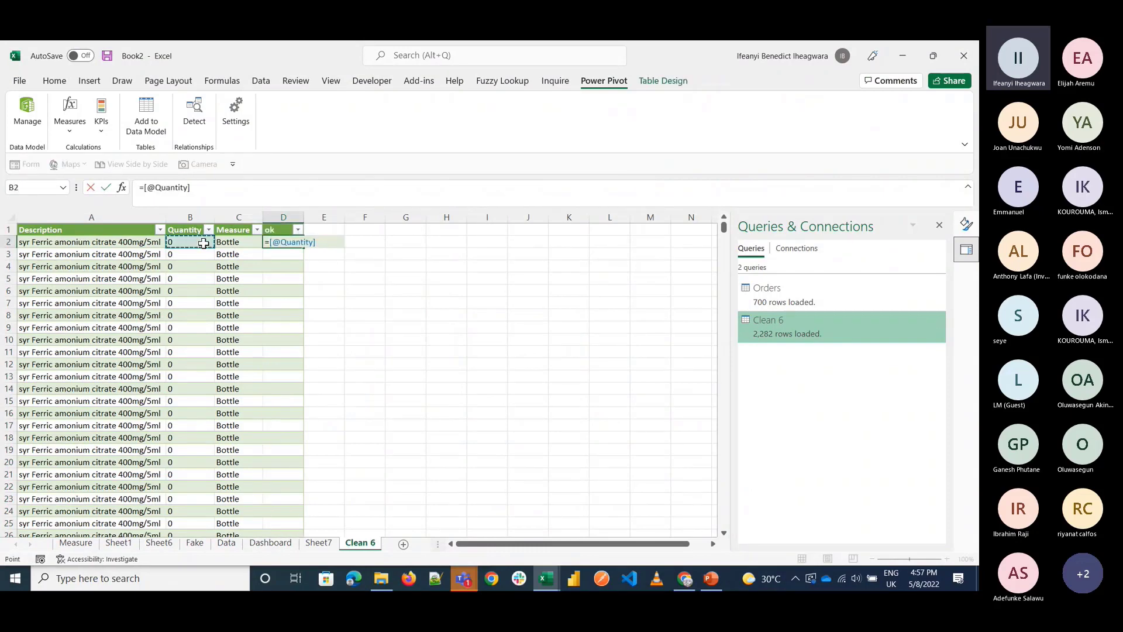
{"action": "type", "text": "*30000"}
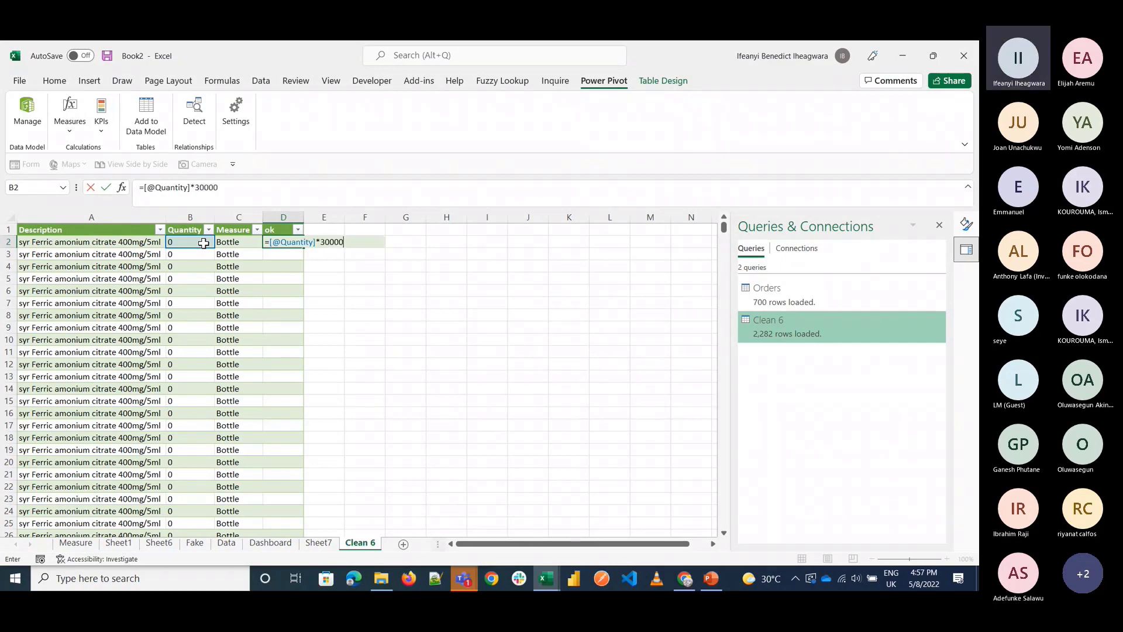
{"action": "key", "text": "Return"}
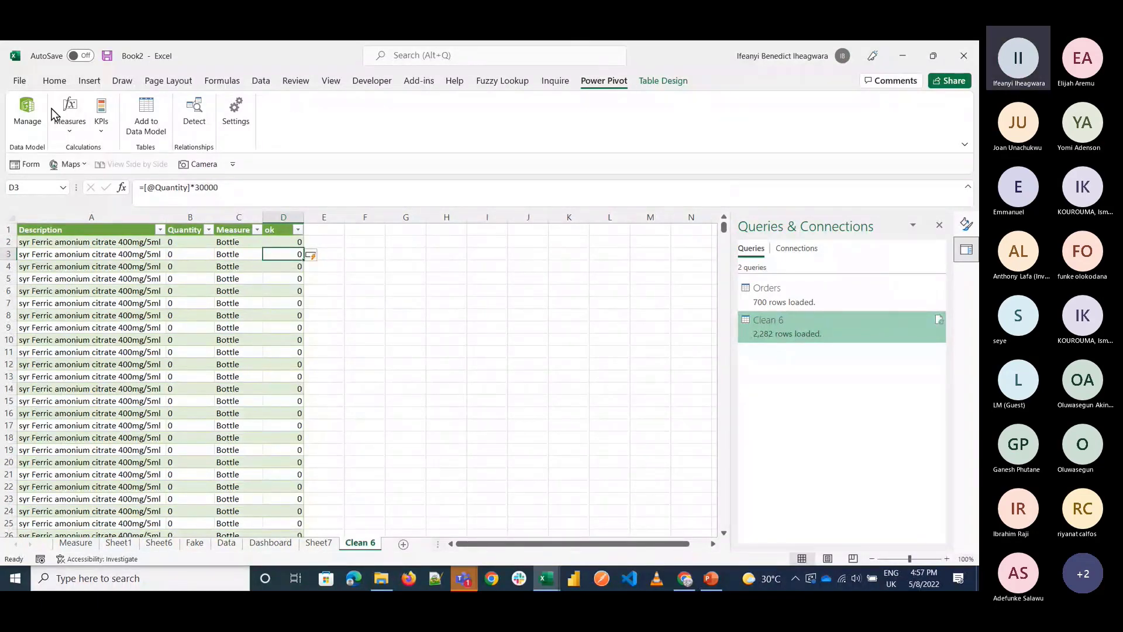
Step: Refresh the Clean 6 table in the Power Pivot data model, reopen the model to check its columns, and close it
{"action": "left_click", "coordinate": [27, 110]}
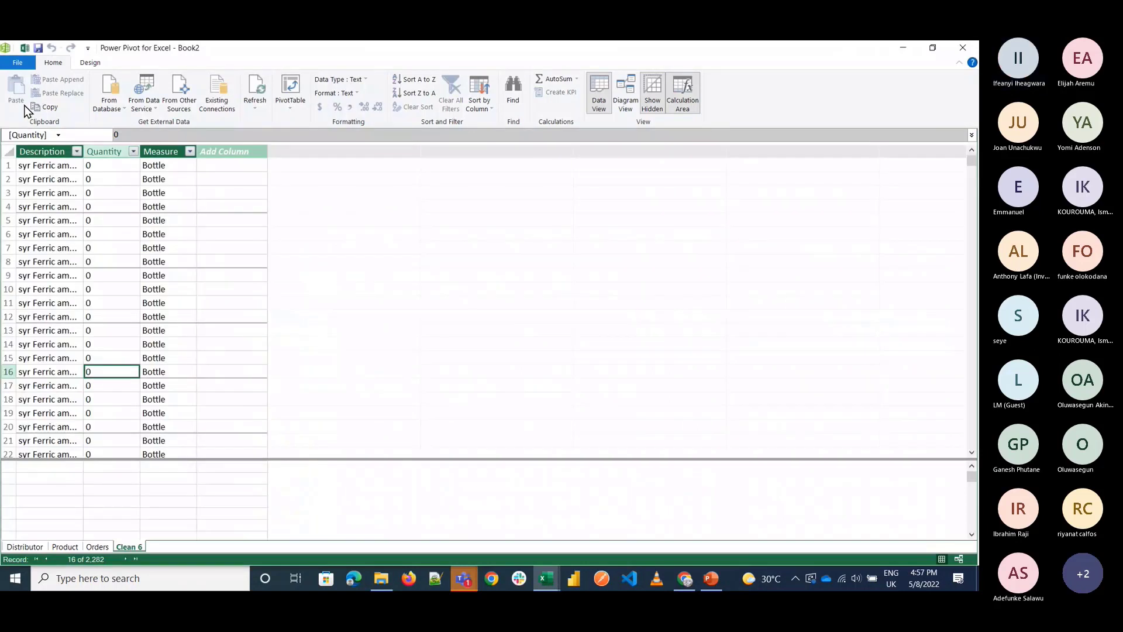
{"action": "left_click", "coordinate": [255, 94]}
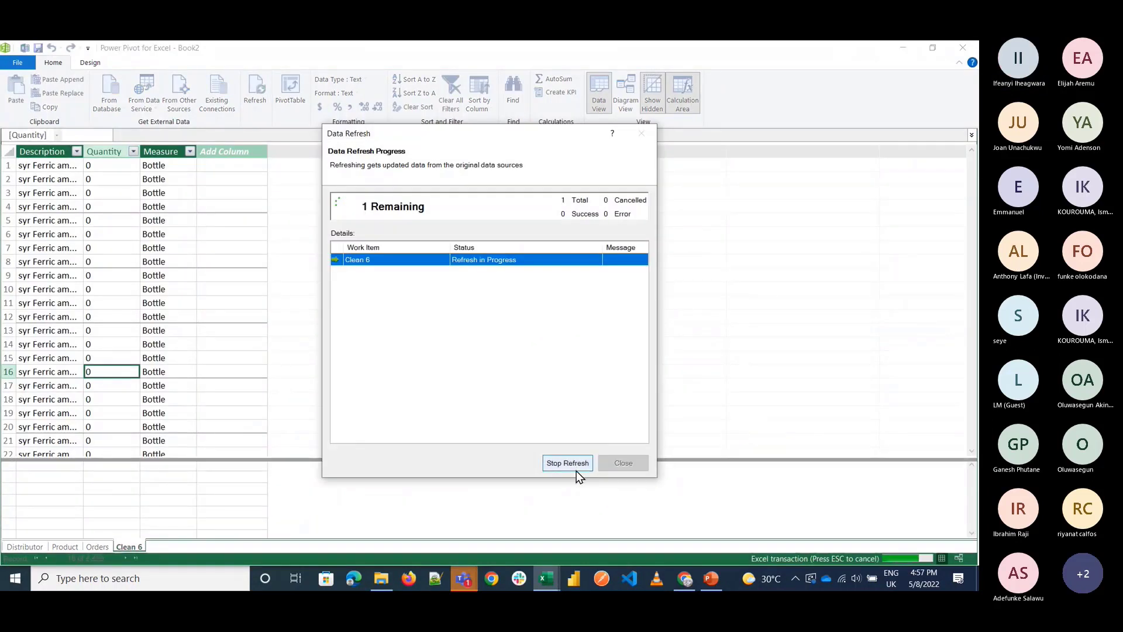
{"action": "left_click", "coordinate": [611, 463]}
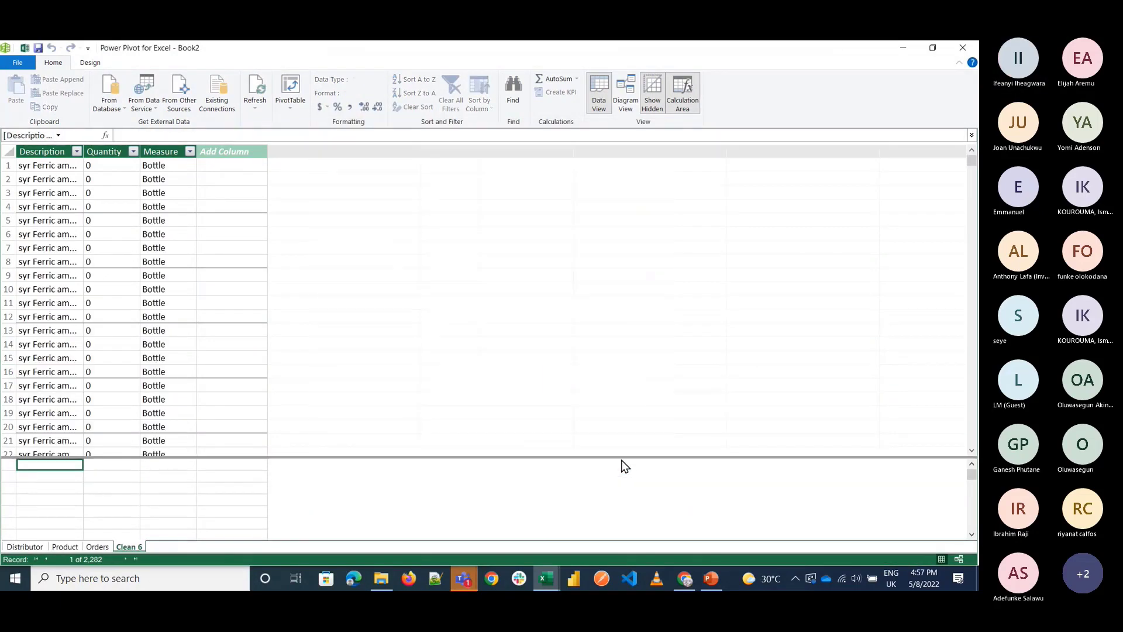
{"action": "left_click", "coordinate": [967, 50]}
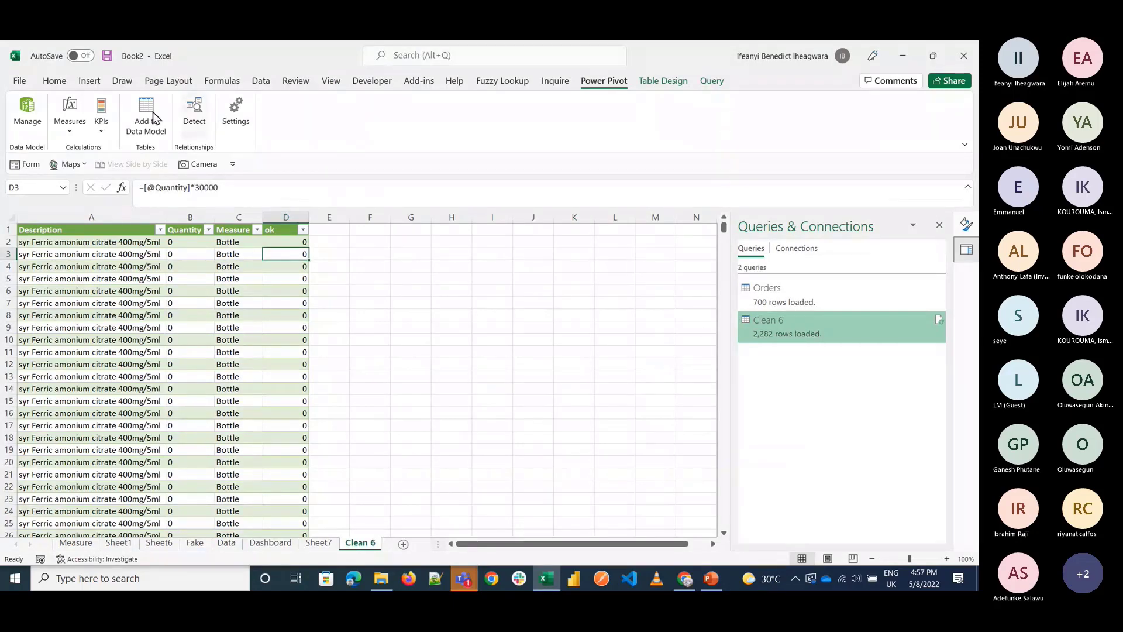
{"action": "left_click", "coordinate": [27, 112]}
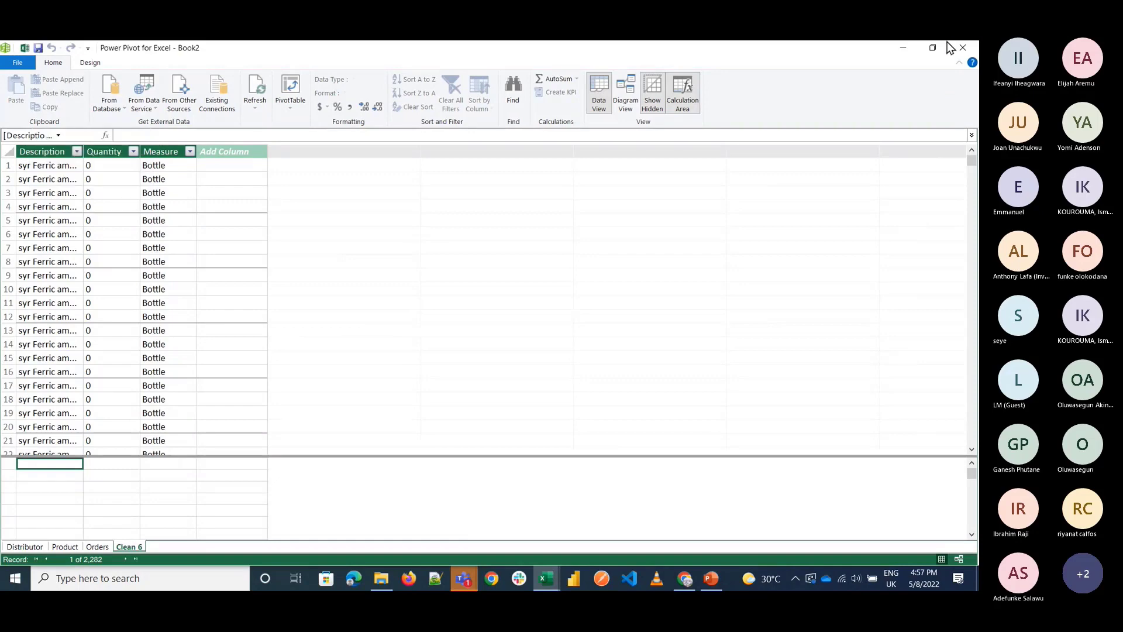
{"action": "left_click", "coordinate": [975, 47]}
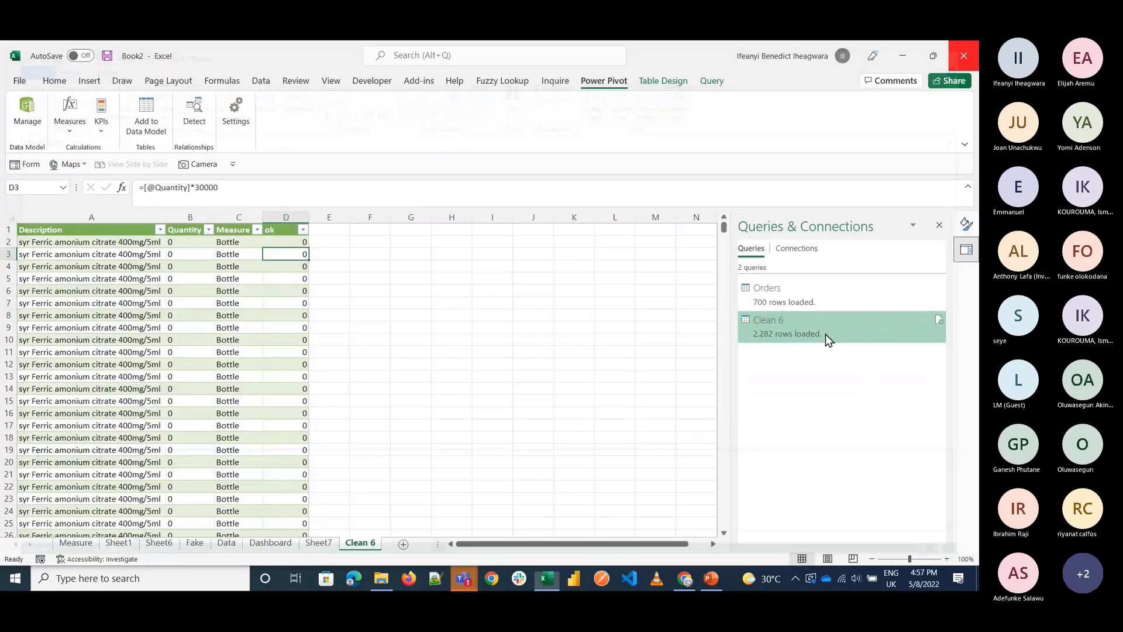
Step: Open the Clean 6 query for editing in the Power Query Editor
{"action": "right_click", "coordinate": [792, 324]}
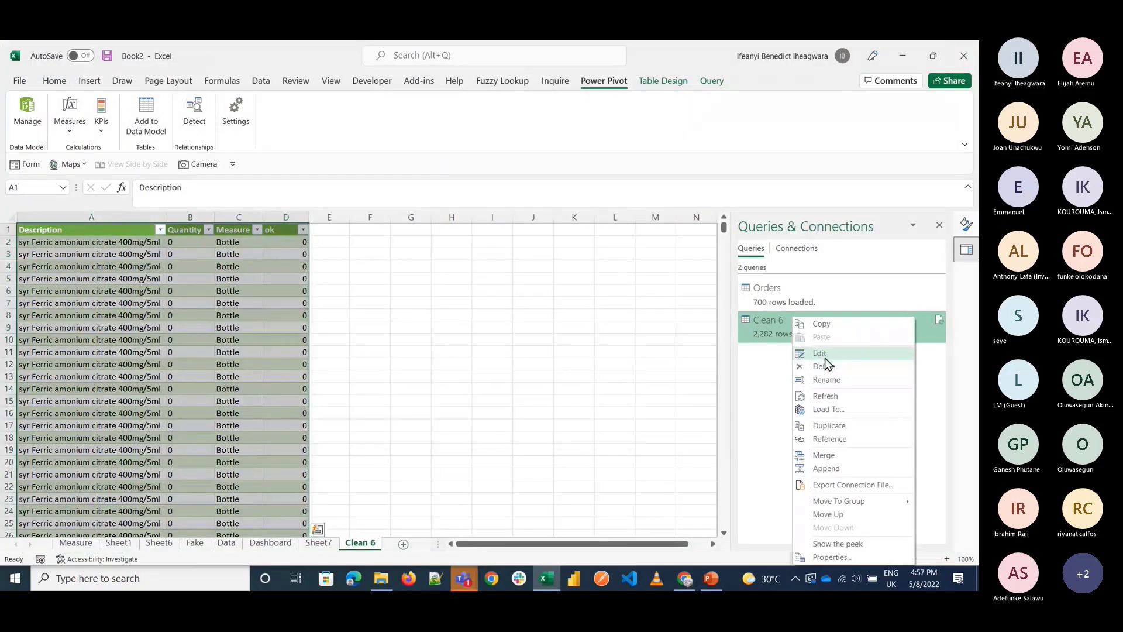
{"action": "left_click", "coordinate": [825, 358]}
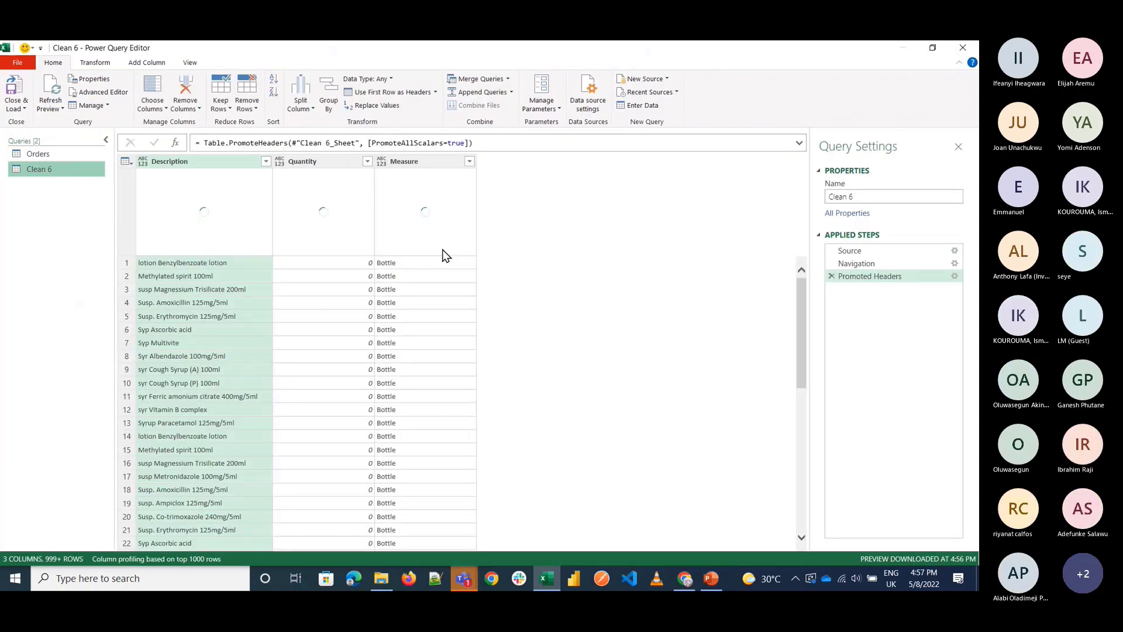
{"action": "right_click", "coordinate": [456, 162]}
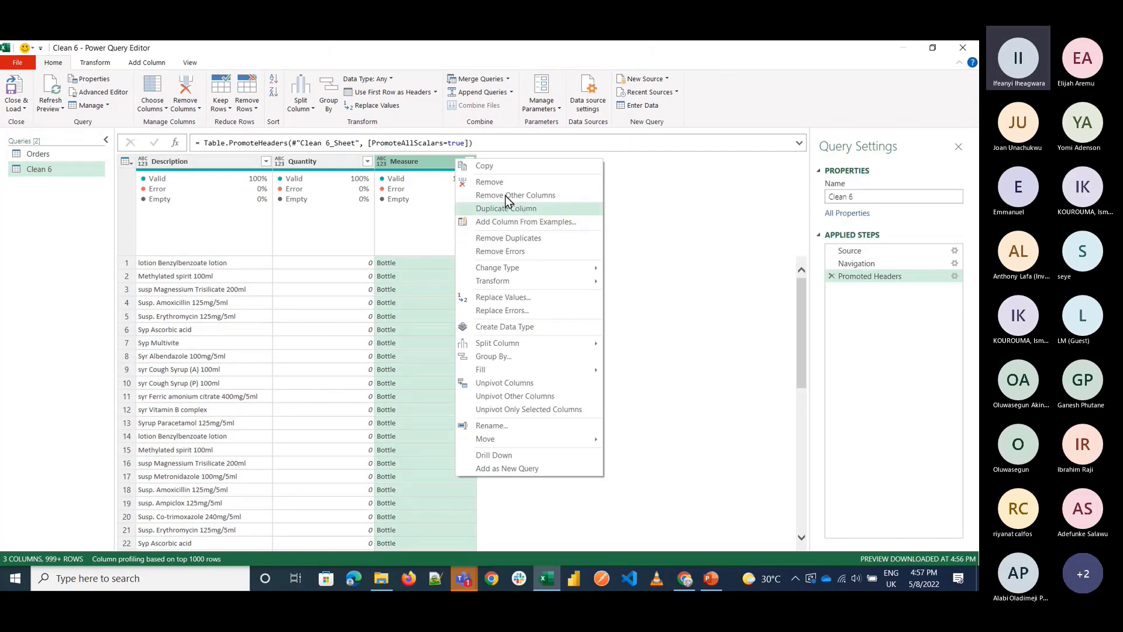
Step: Add a custom column named Ok to the Clean 6 query with the formula = [Quantity] + 20000
{"action": "left_click", "coordinate": [147, 62]}
{"action": "left_click", "coordinate": [147, 63]}
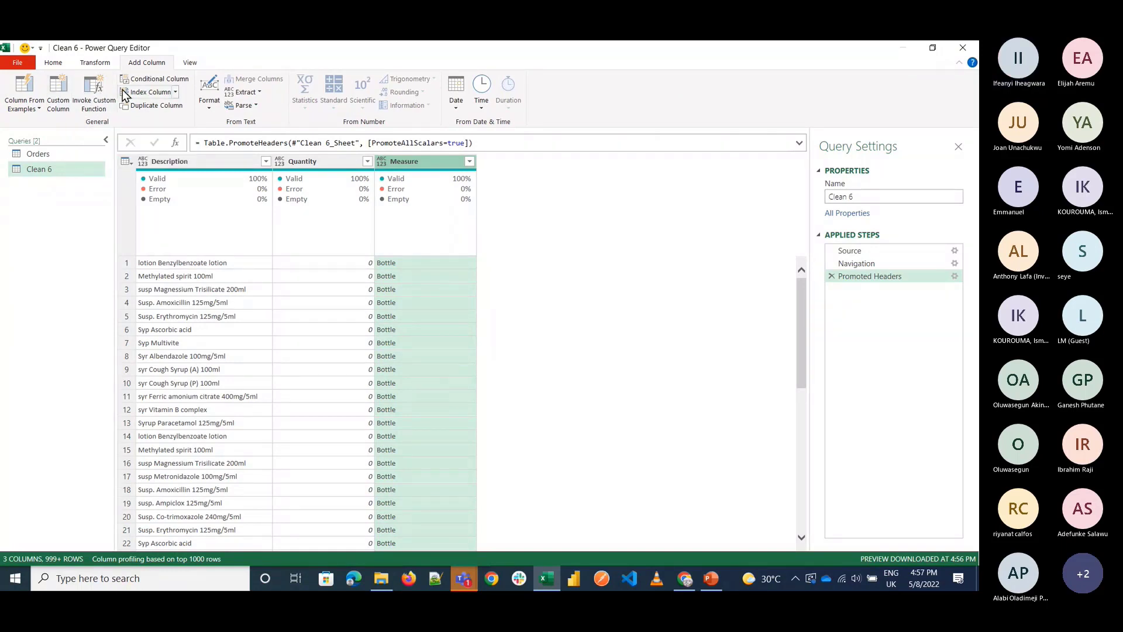
{"action": "left_click", "coordinate": [62, 89]}
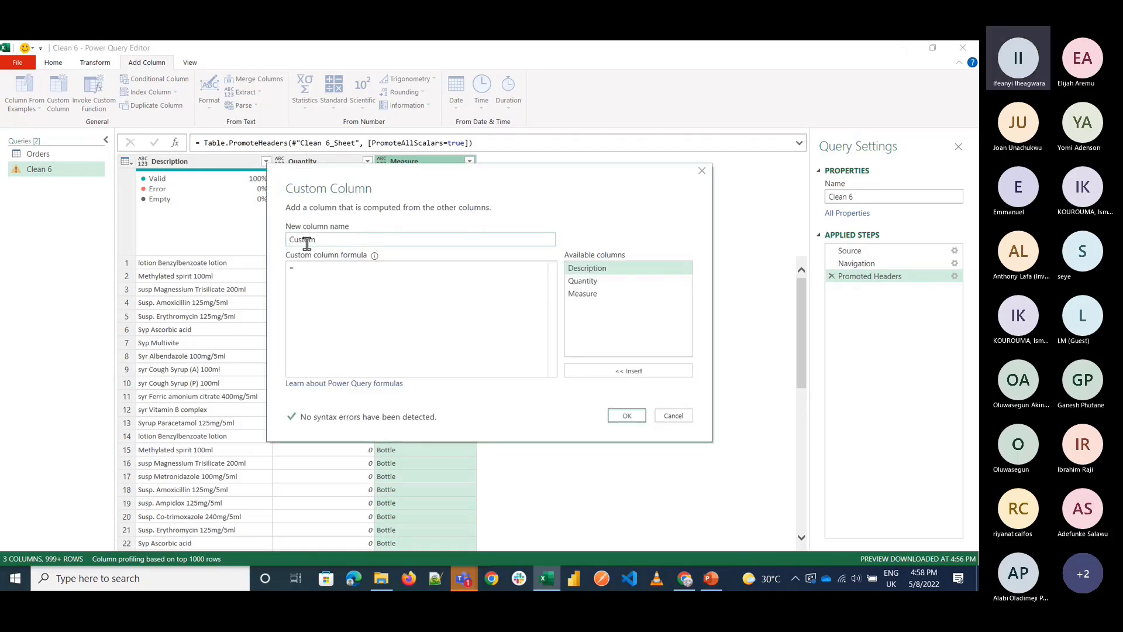
{"action": "type", "text": "Ok"}
{"action": "key", "text": "Delete"}
{"action": "key", "text": "Delete"}
{"action": "key", "text": "Delete"}
{"action": "key", "text": "Delete"}
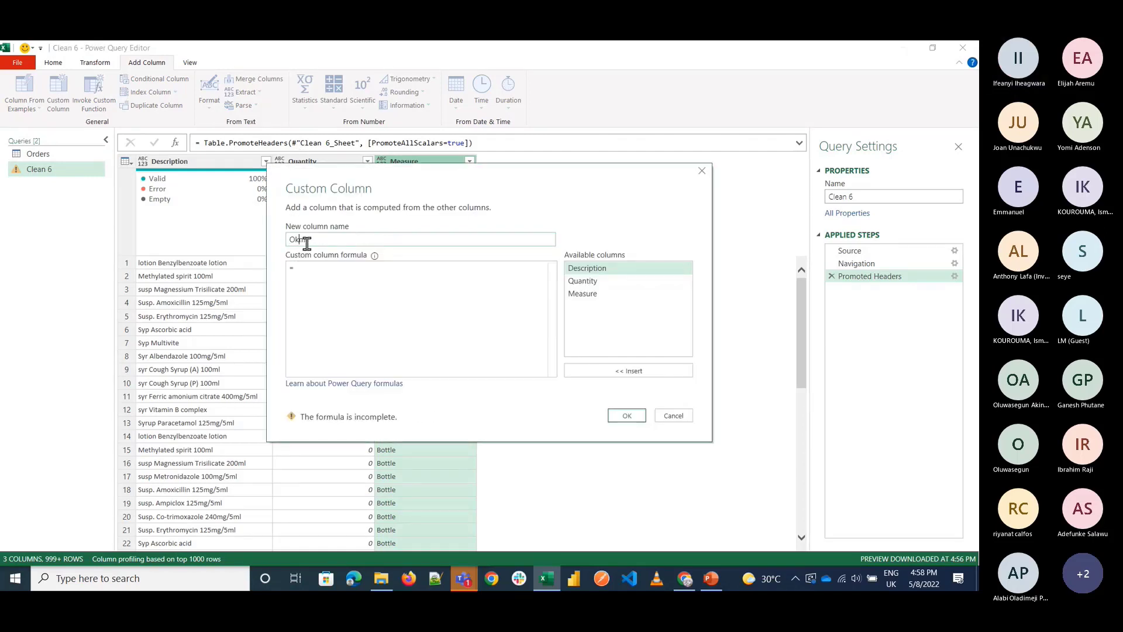
{"action": "left_click", "coordinate": [314, 267]}
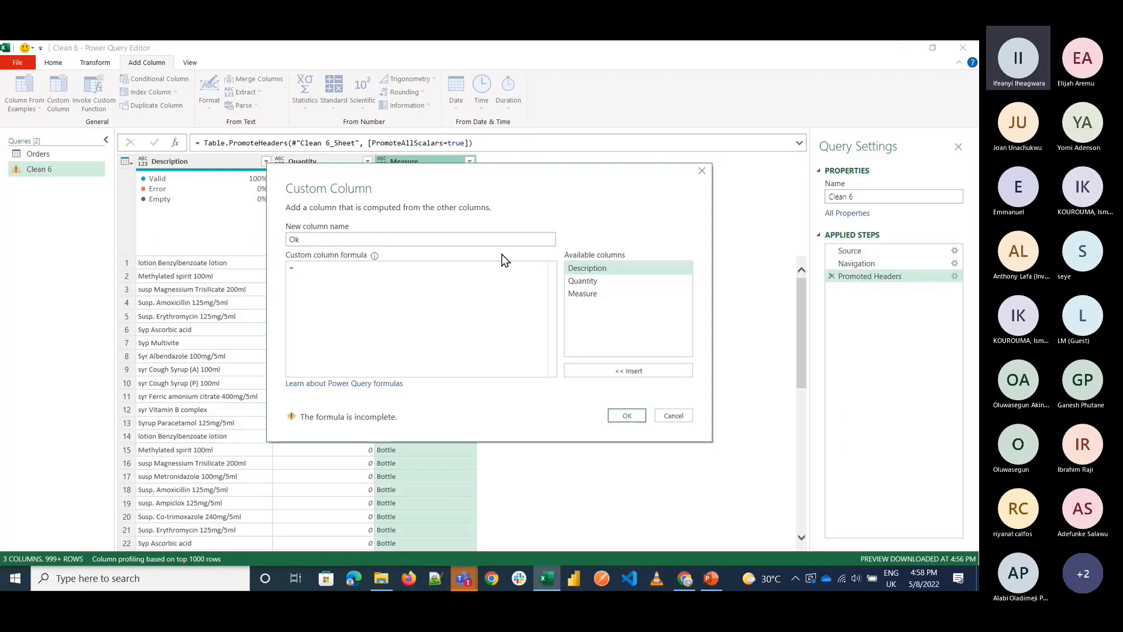
{"action": "left_click", "coordinate": [583, 281]}
{"action": "left_click", "coordinate": [628, 371]}
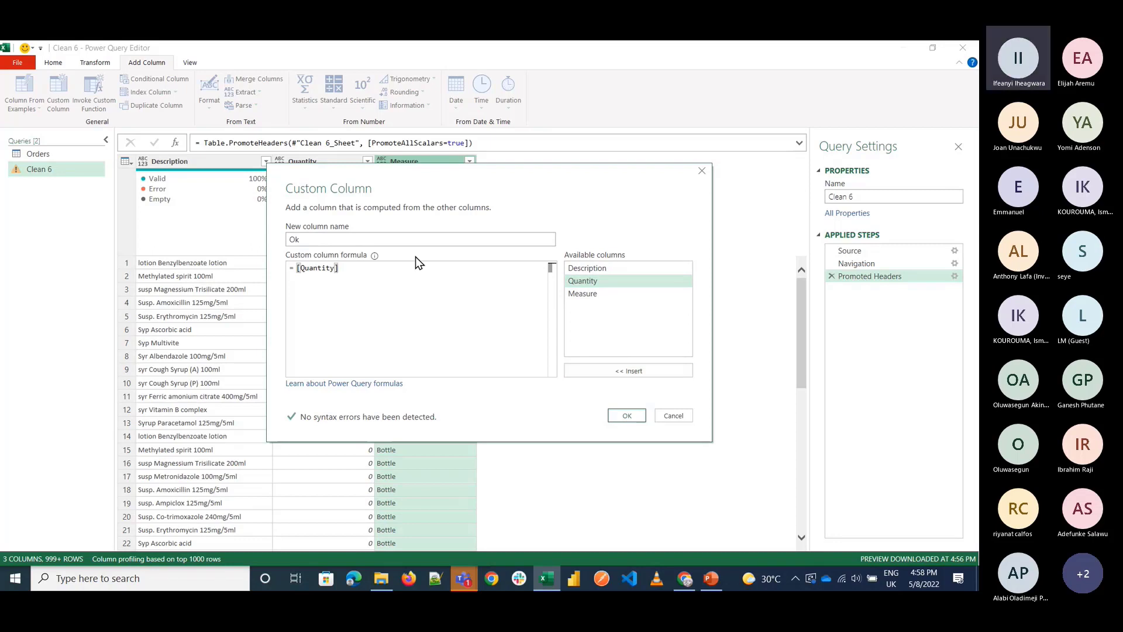
{"action": "type", "text": "+ 20000"}
{"action": "left_click", "coordinate": [627, 419]}
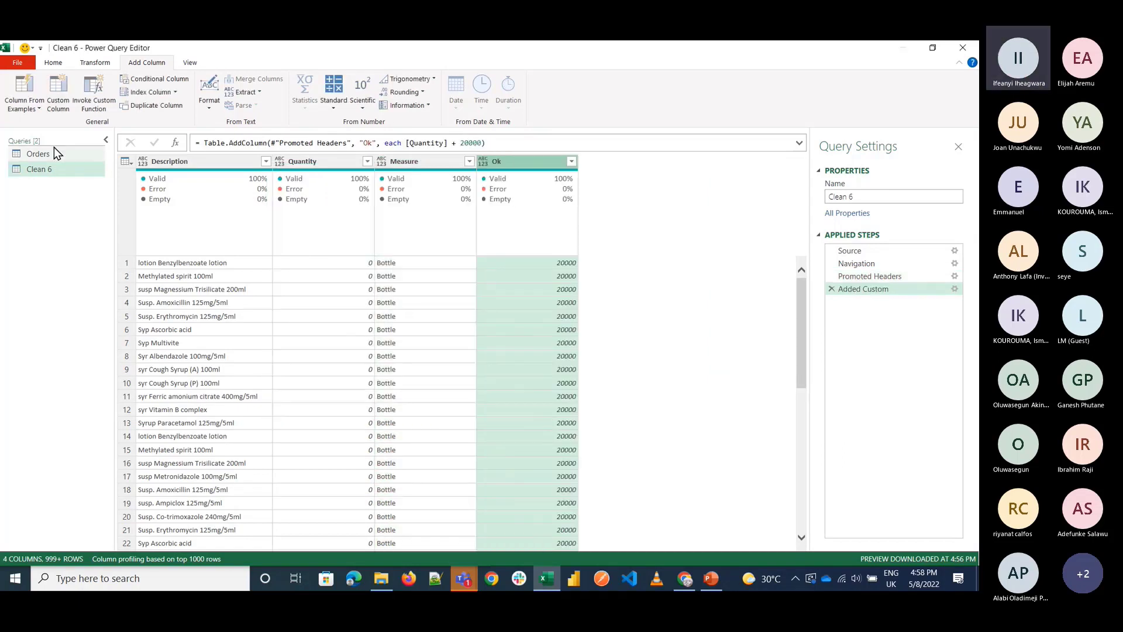
Step: Close the Power Query Editor and load the changed Clean 6 query into the workbook
{"action": "left_click", "coordinate": [53, 62]}
{"action": "left_click", "coordinate": [12, 105]}
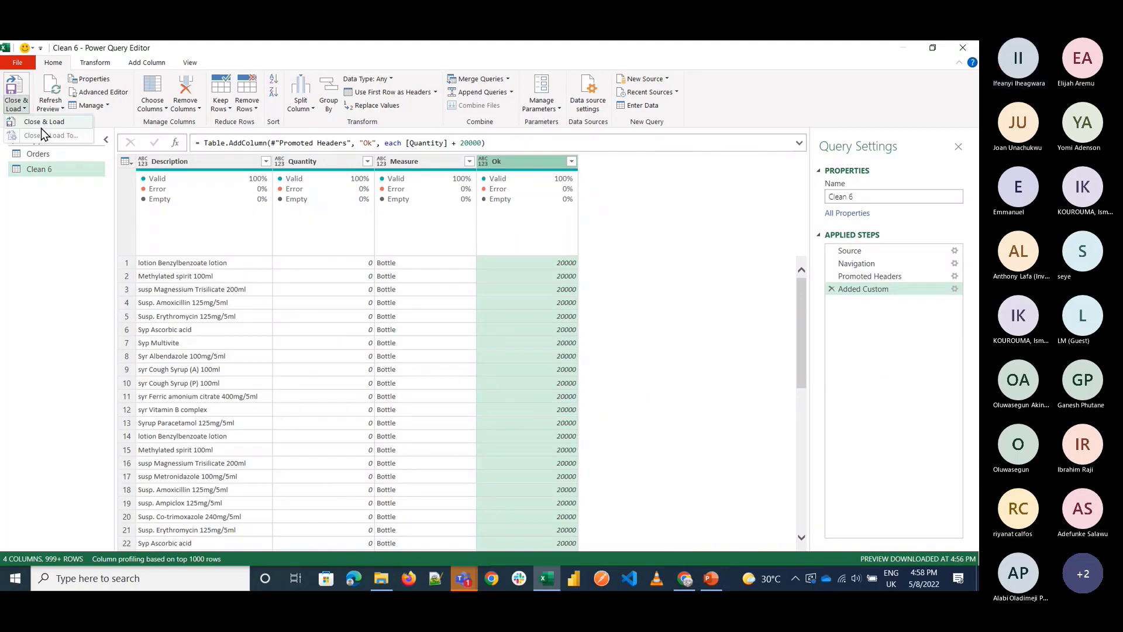
{"action": "left_click", "coordinate": [41, 126]}
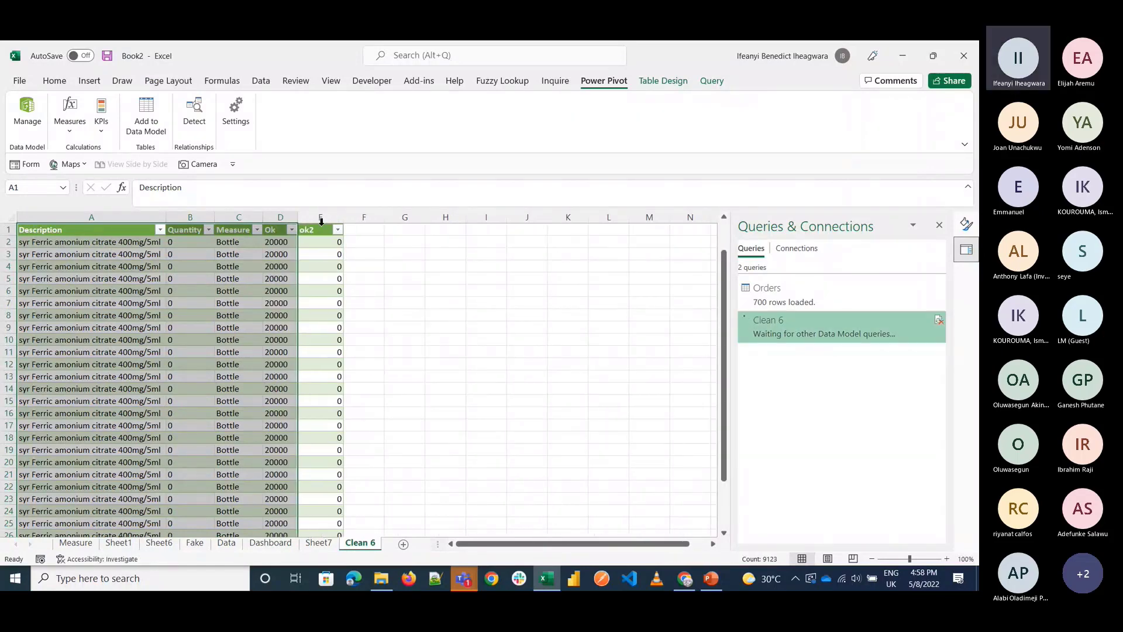
Step: Check the Ok column of the Clean 6 table in the Power Pivot data model, and close the model
{"action": "left_click", "coordinate": [25, 107]}
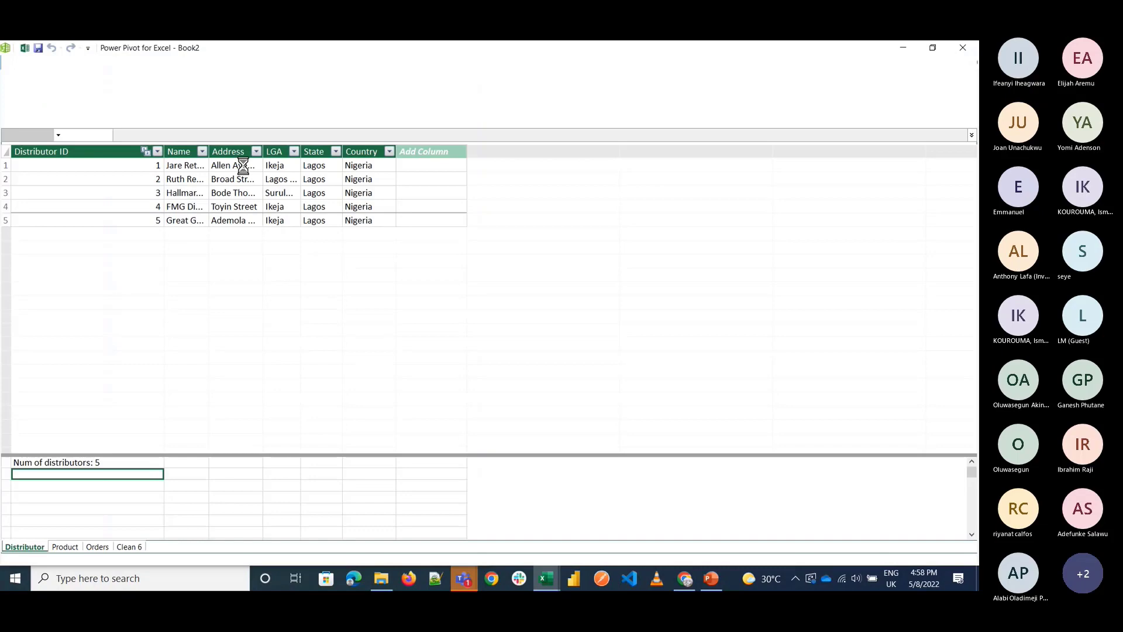
{"action": "left_click", "coordinate": [212, 146]}
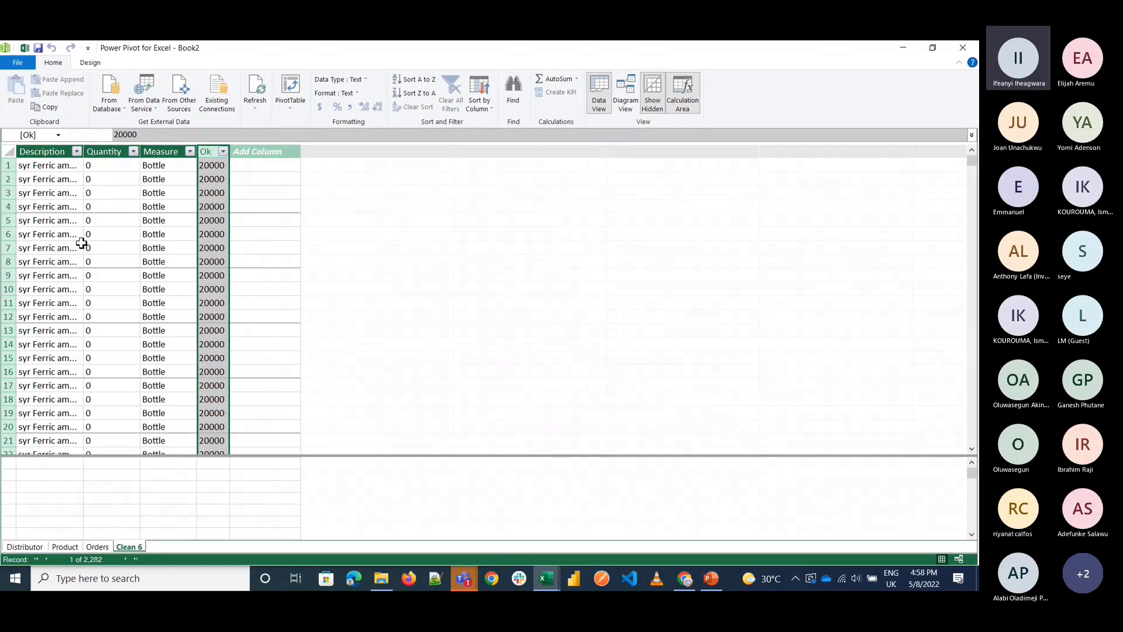
{"action": "left_click", "coordinate": [966, 44]}
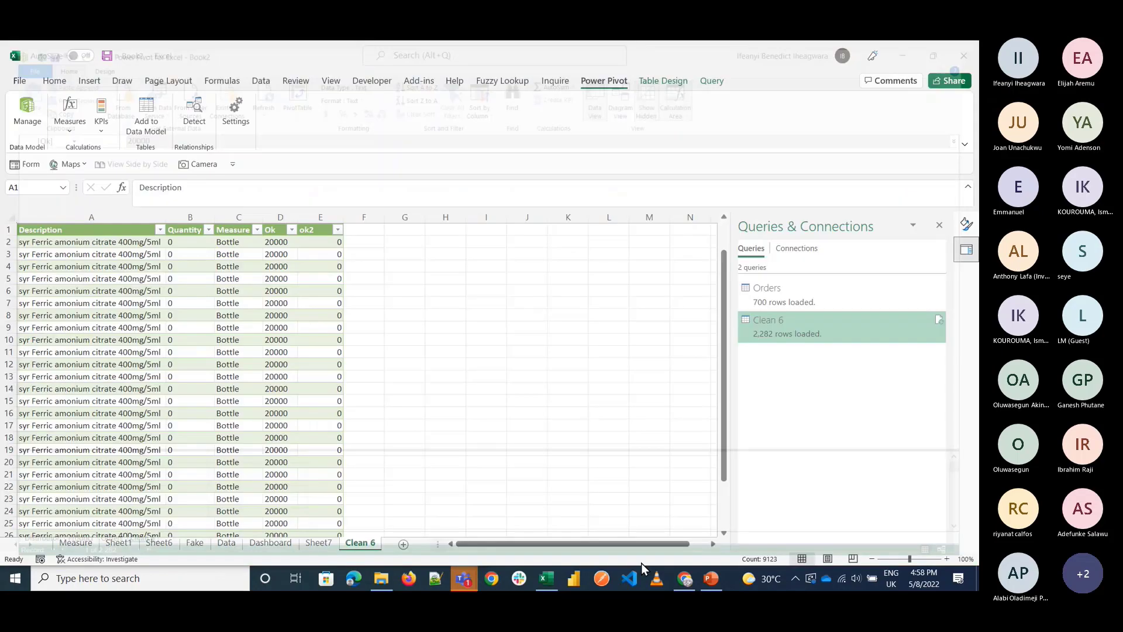
Step: Check the Teams meeting chat, then open the Starting out with Power Query event page on Meetup in Chrome and copy its address
{"action": "left_click", "coordinate": [514, 517]}
{"action": "left_click", "coordinate": [515, 517]}
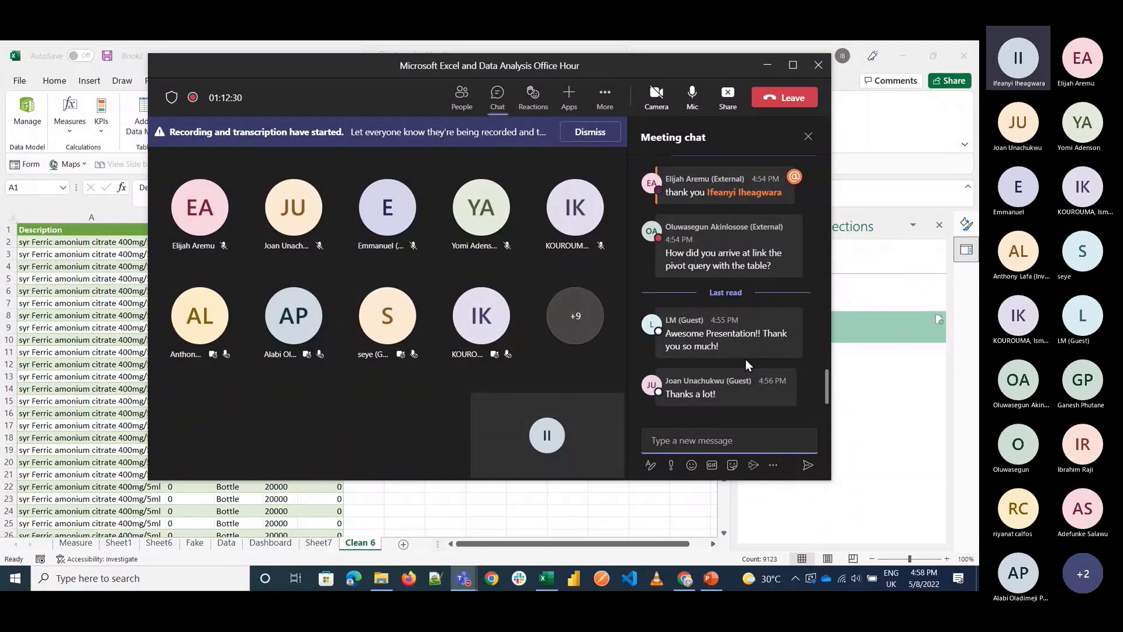
{"action": "left_click", "coordinate": [697, 578]}
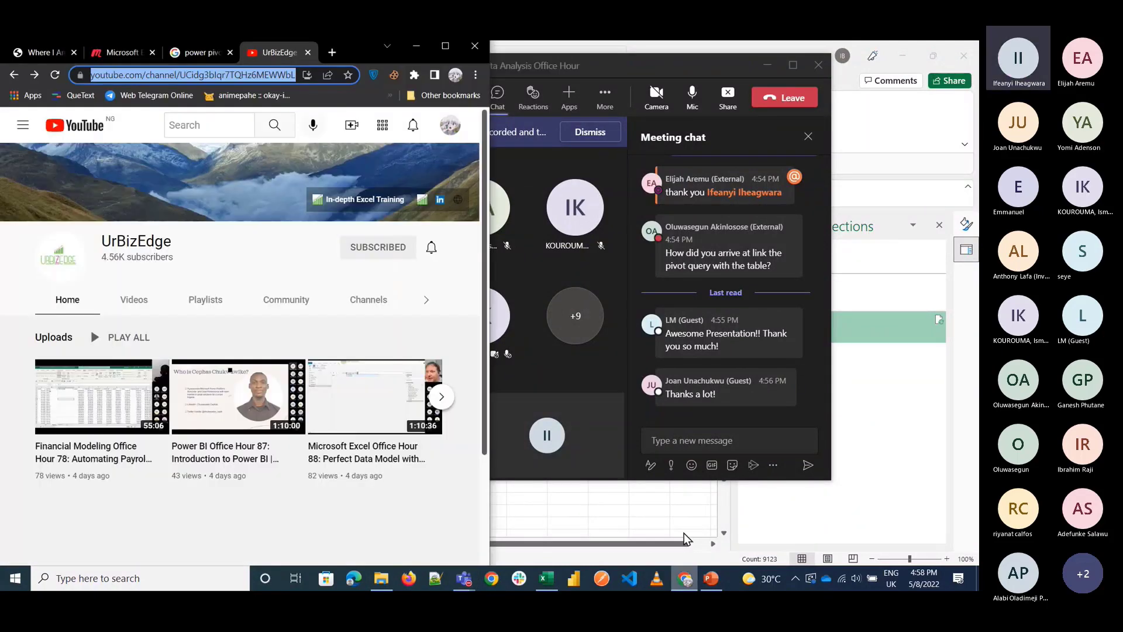
{"action": "left_click", "coordinate": [139, 54]}
{"action": "scroll", "coordinate": [241, 237], "scroll_direction": "up", "scroll_amount": 2}
{"action": "scroll", "coordinate": [241, 237], "scroll_direction": "up", "scroll_amount": 2}
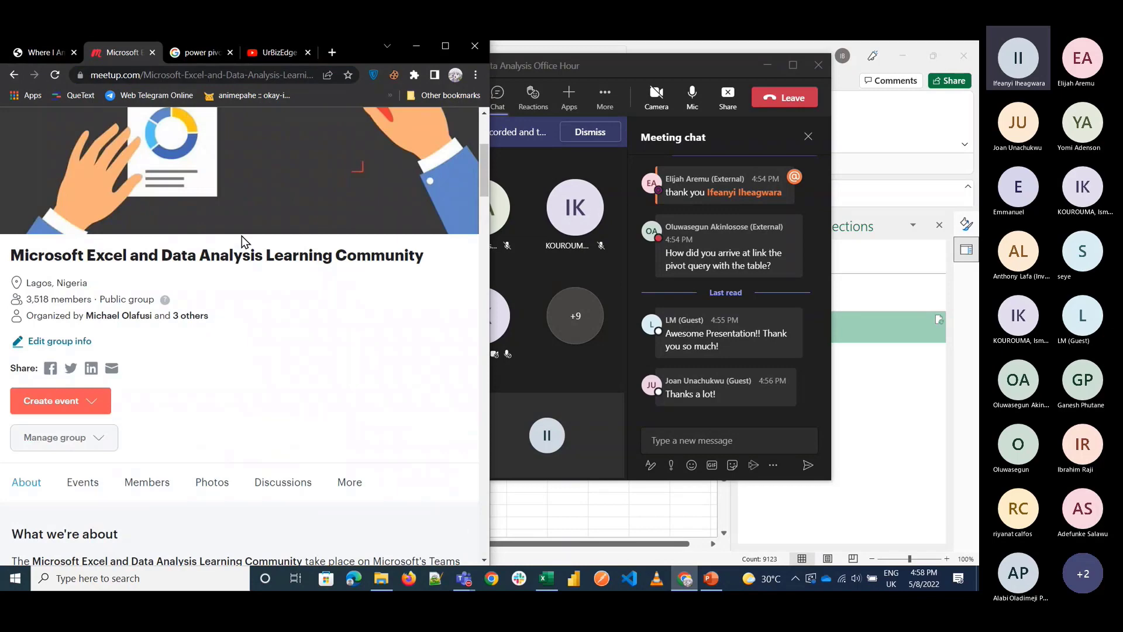
{"action": "scroll", "coordinate": [241, 236], "scroll_direction": "down", "scroll_amount": 5}
{"action": "left_click", "coordinate": [332, 52]}
{"action": "type", "text": "power"}
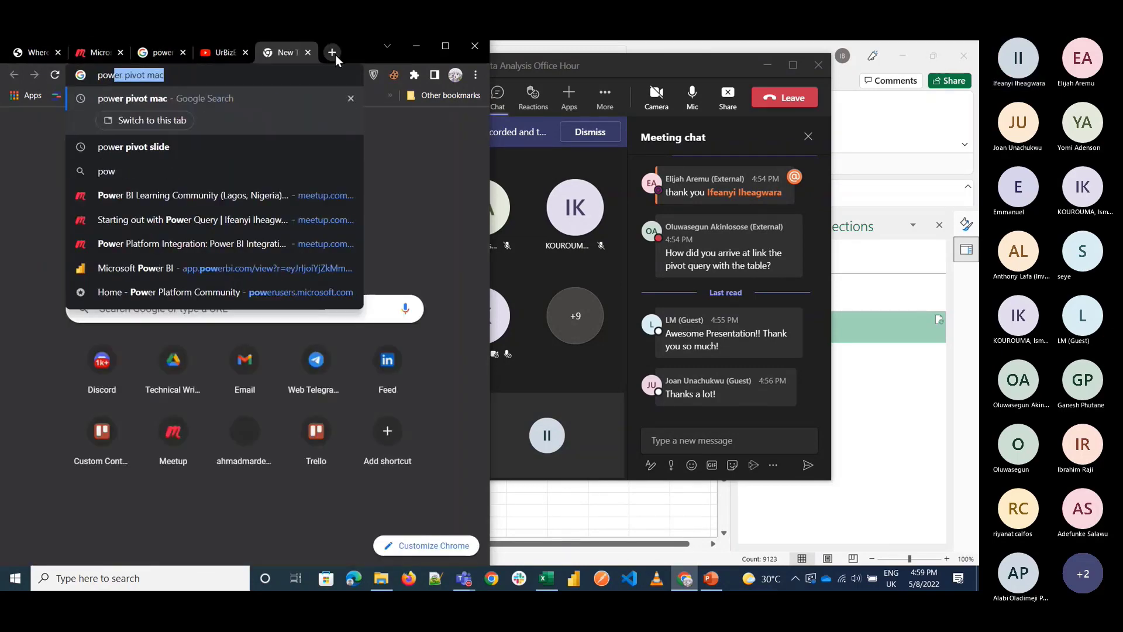
{"action": "left_click", "coordinate": [160, 227]}
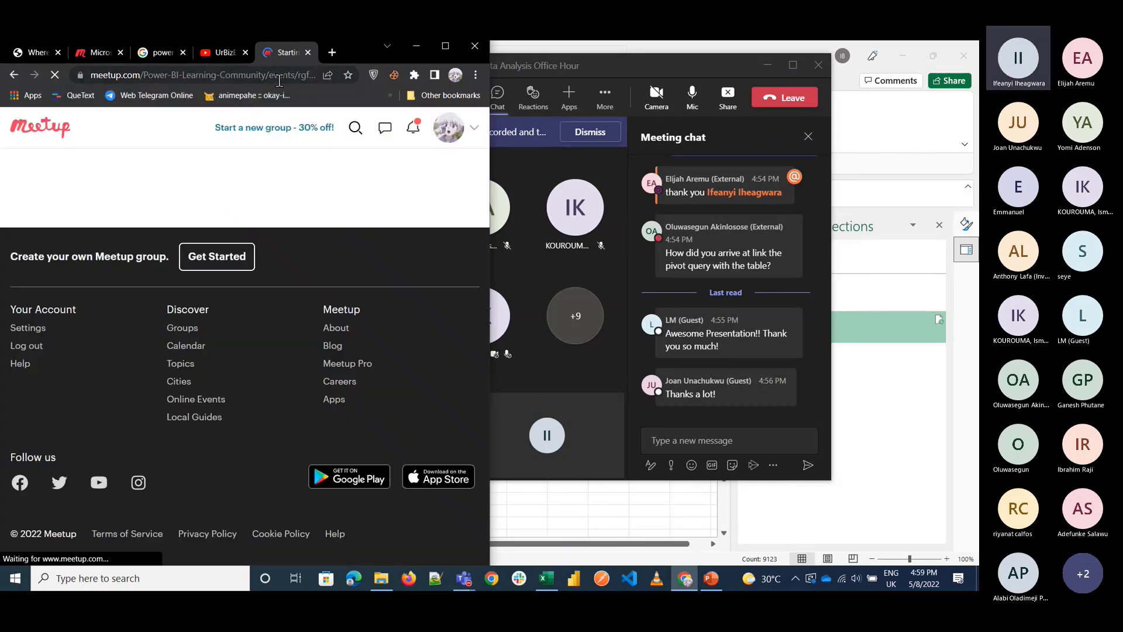
{"action": "left_click", "coordinate": [279, 80]}
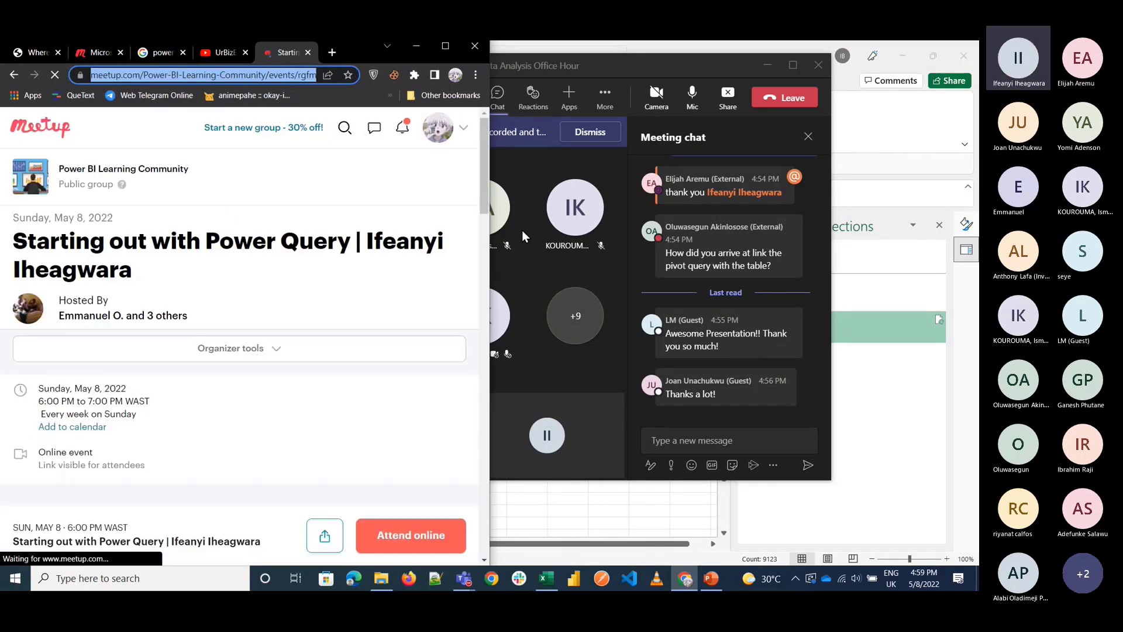
{"action": "left_click", "coordinate": [703, 448]}
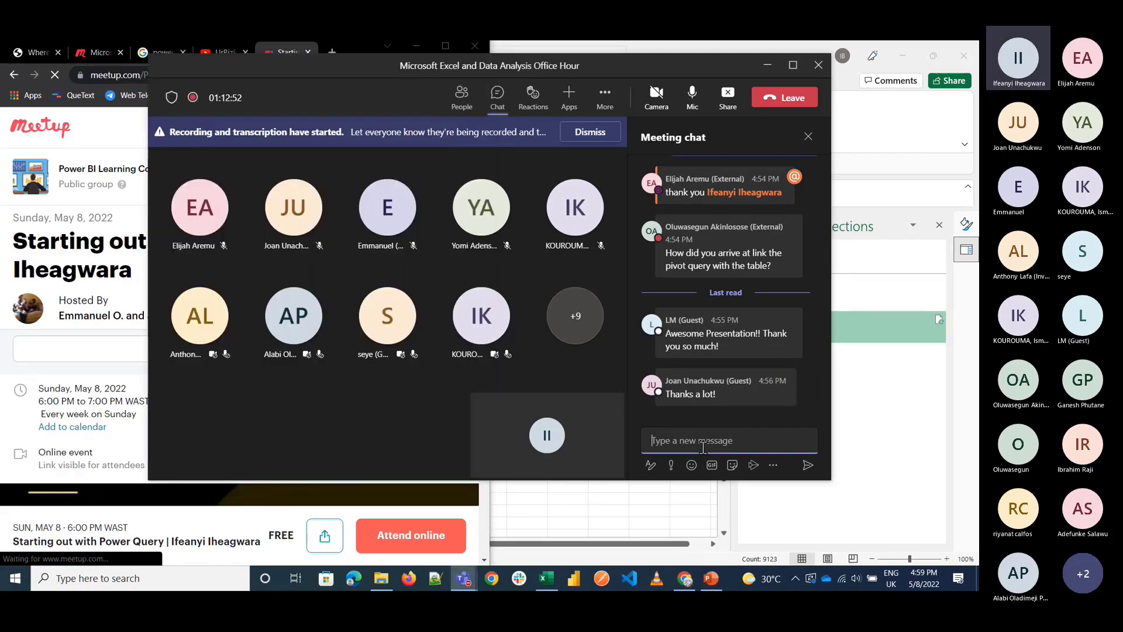
{"action": "type", "text": "https://www.meetup.com/Power-BI-Learning-Community/events/rgfmrsydchblb/"}
{"action": "key", "text": "Return"}
{"action": "scroll", "coordinate": [76, 308], "scroll_direction": "down", "scroll_amount": 10}
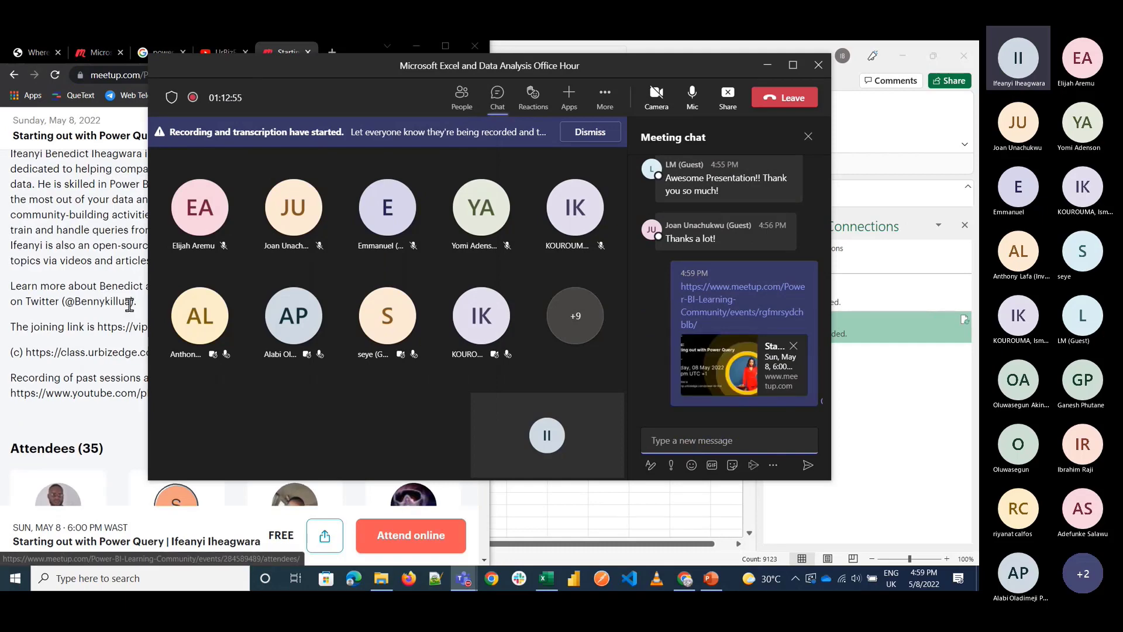
{"action": "left_click", "coordinate": [128, 306]}
{"action": "left_click_drag", "start_coordinate": [298, 329], "coordinate": [100, 328]}
{"action": "key", "text": "ctrl+c"}
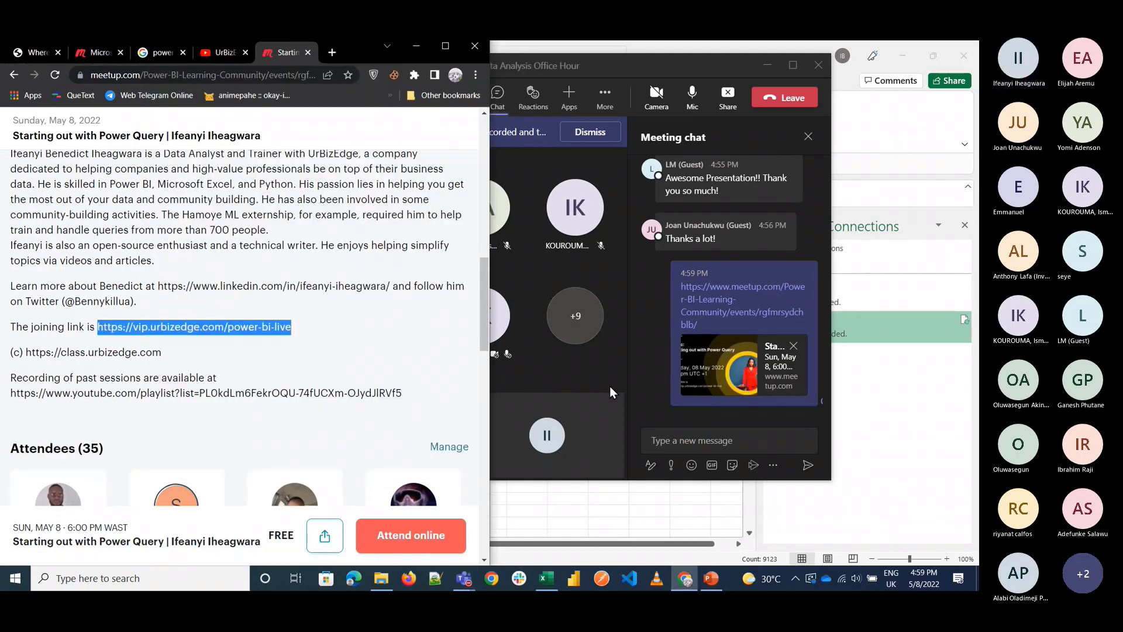
{"action": "left_click", "coordinate": [669, 439]}
{"action": "key", "text": "ctrl+v"}
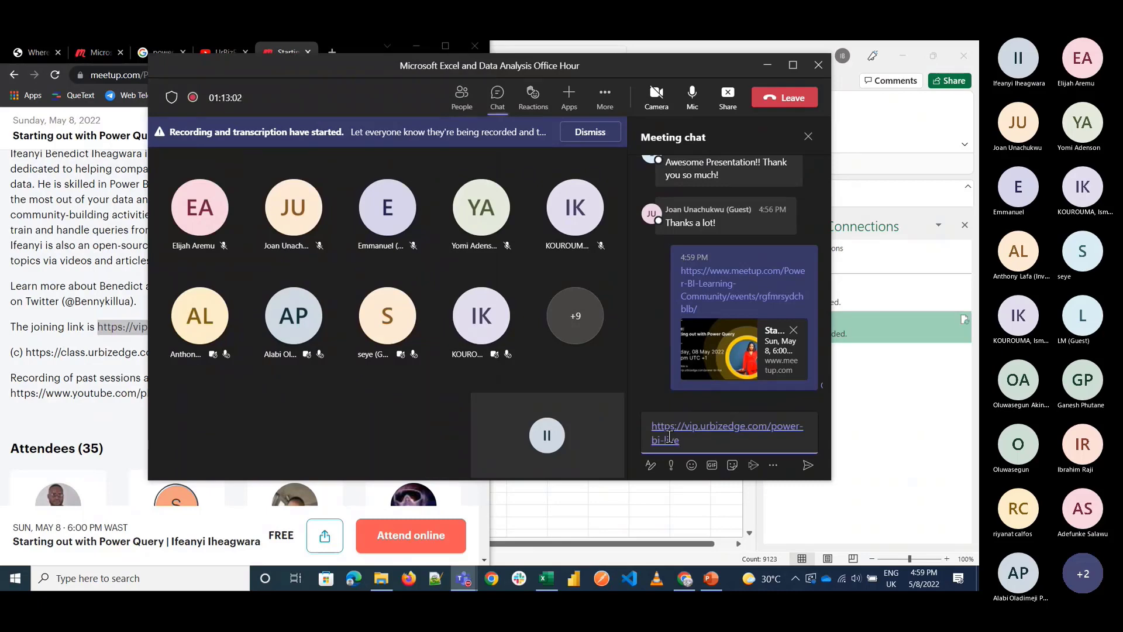
{"action": "key", "text": "Return"}
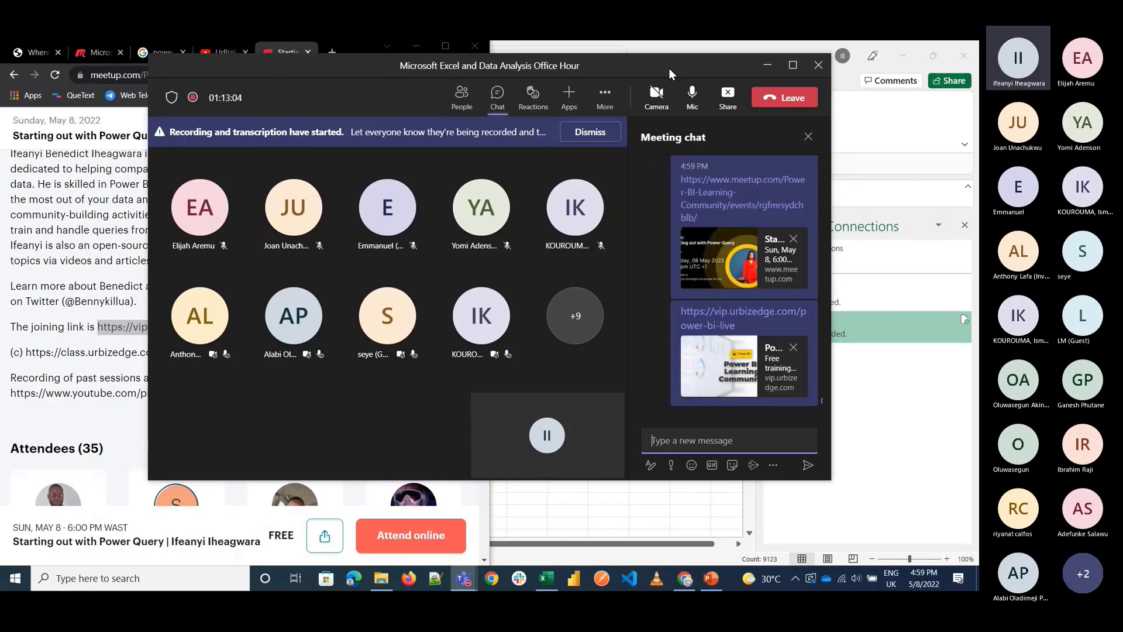
Step: Move the meeting window aside and return to the Excel workbook to show Sheet1, Data and Dashboard
{"action": "left_click_drag", "start_coordinate": [628, 65], "coordinate": [466, 63]}
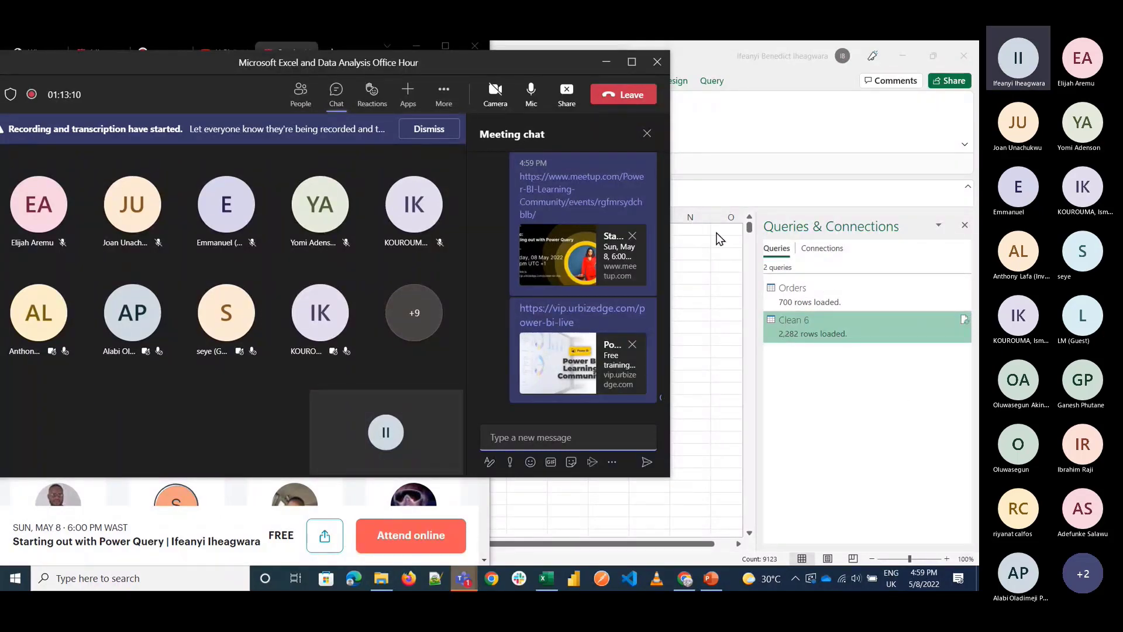
{"action": "left_click", "coordinate": [724, 376]}
{"action": "left_click", "coordinate": [118, 542]}
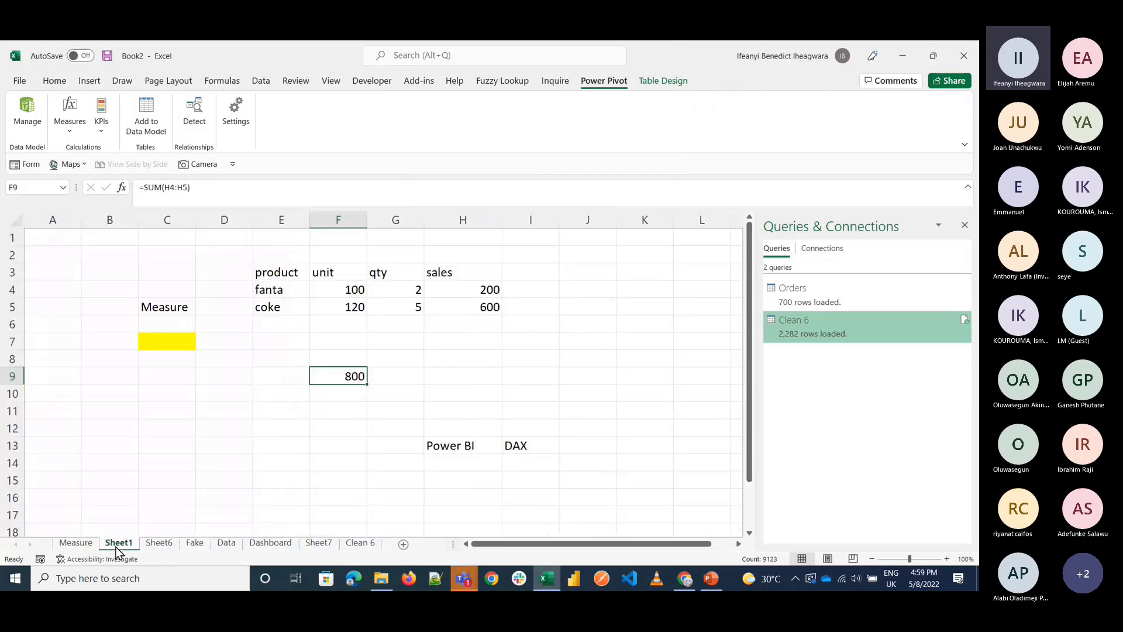
{"action": "left_click", "coordinate": [221, 544]}
{"action": "left_click", "coordinate": [270, 544]}
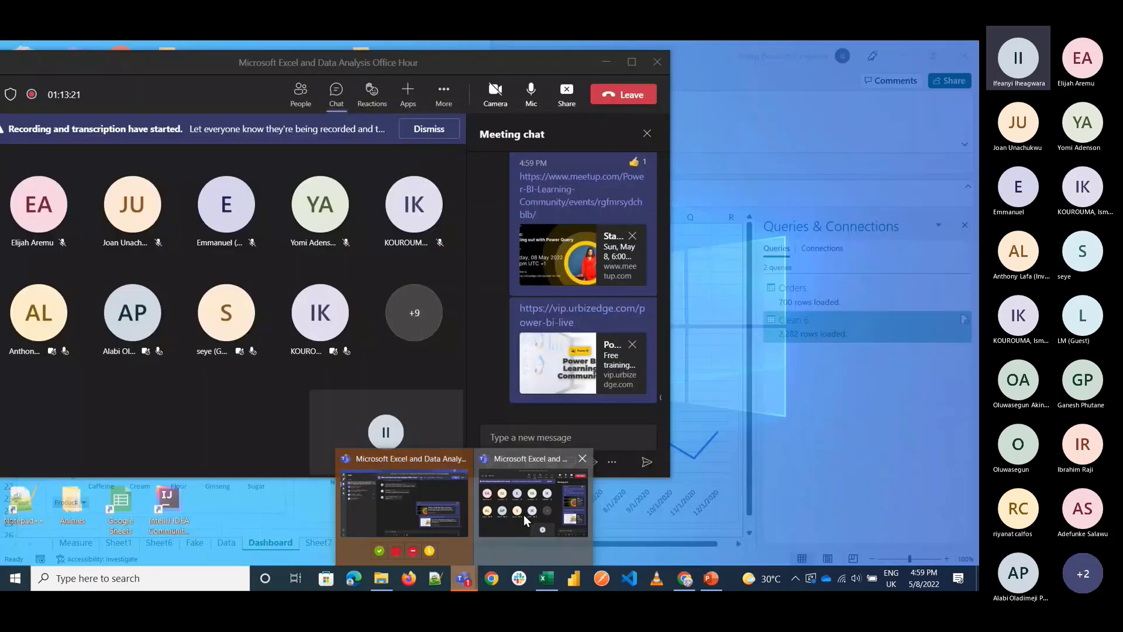
{"action": "left_click", "coordinate": [524, 515]}
{"action": "scroll", "coordinate": [584, 316], "scroll_direction": "up", "scroll_amount": 3}
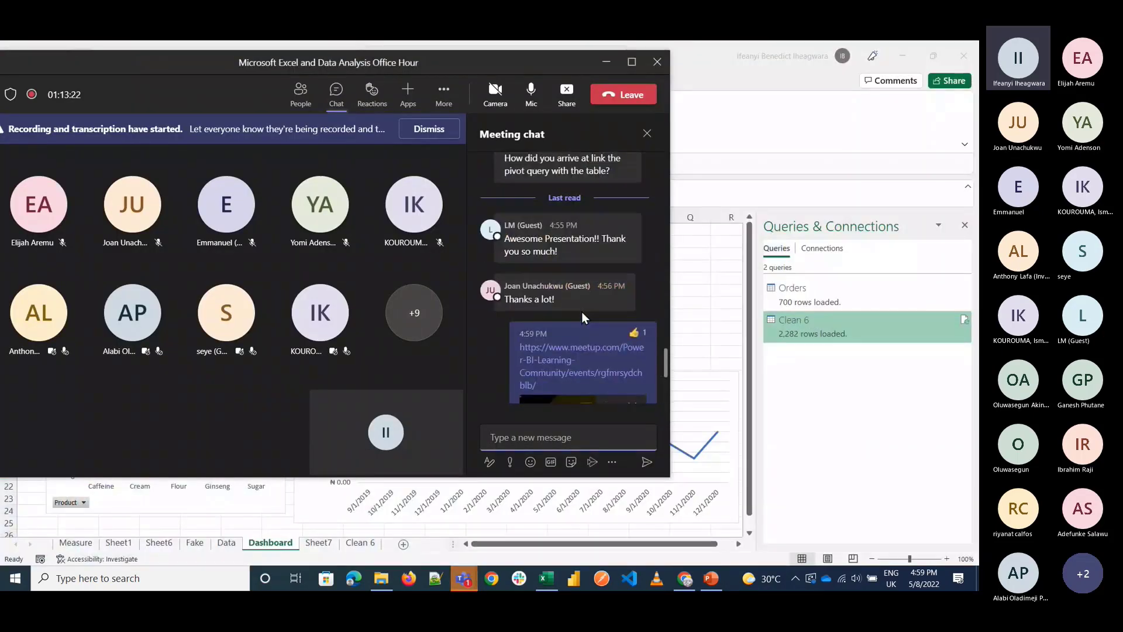
{"action": "scroll", "coordinate": [584, 315], "scroll_direction": "down", "scroll_amount": 3}
{"action": "mouse_move", "coordinate": [582, 314]}
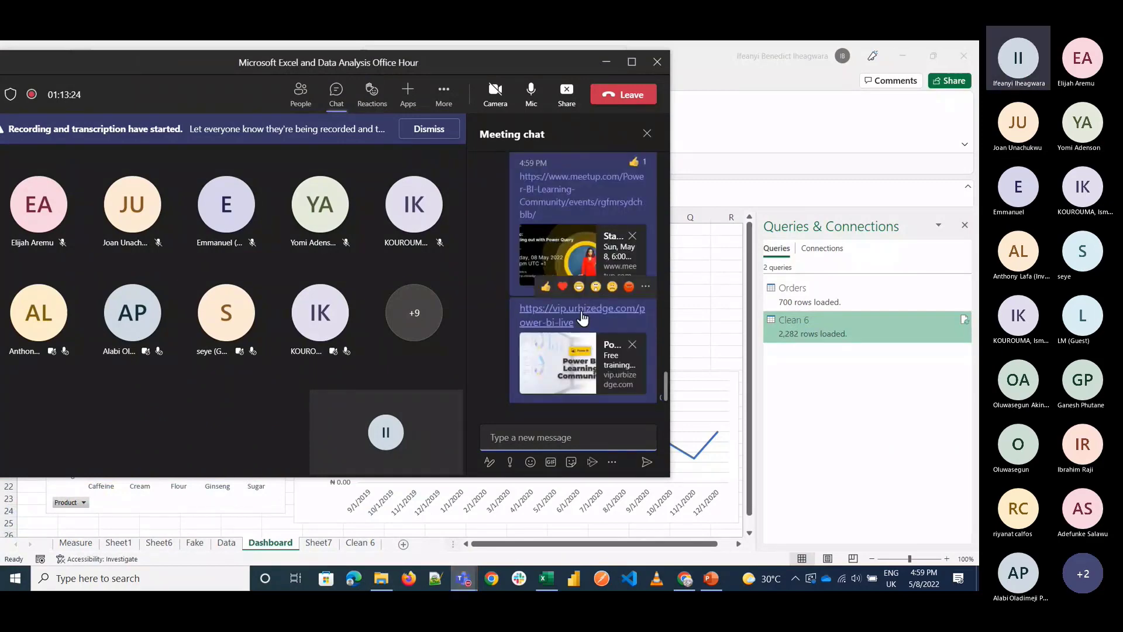
{"action": "scroll", "coordinate": [583, 316], "scroll_direction": "up", "scroll_amount": 5}
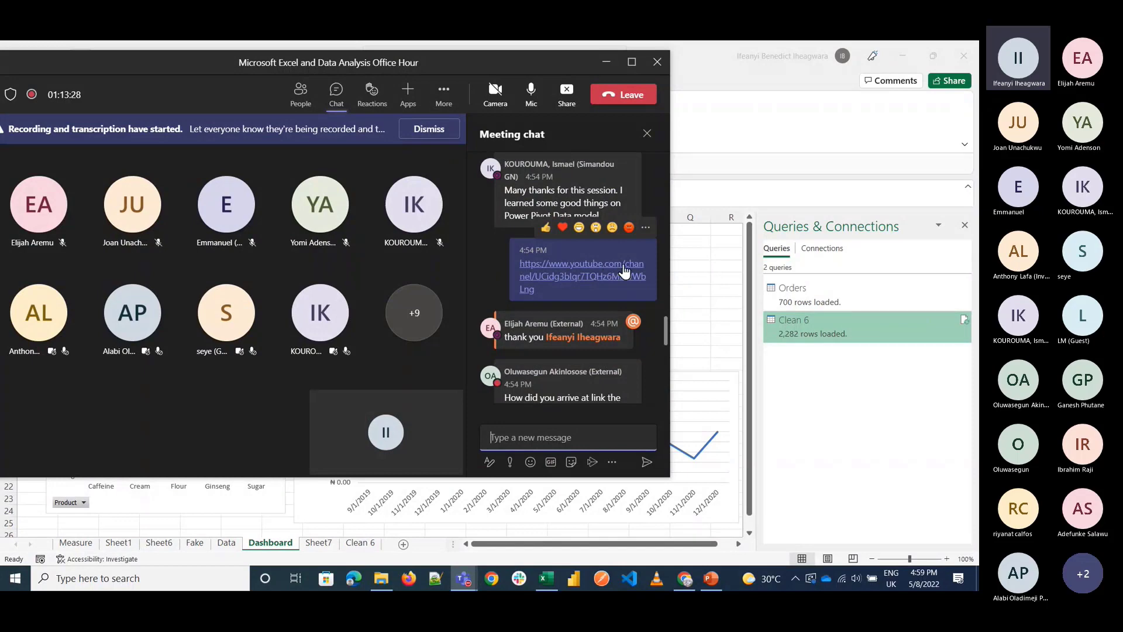
{"action": "scroll", "coordinate": [623, 269], "scroll_direction": "up", "scroll_amount": 4}
{"action": "scroll", "coordinate": [624, 268], "scroll_direction": "up", "scroll_amount": 10}
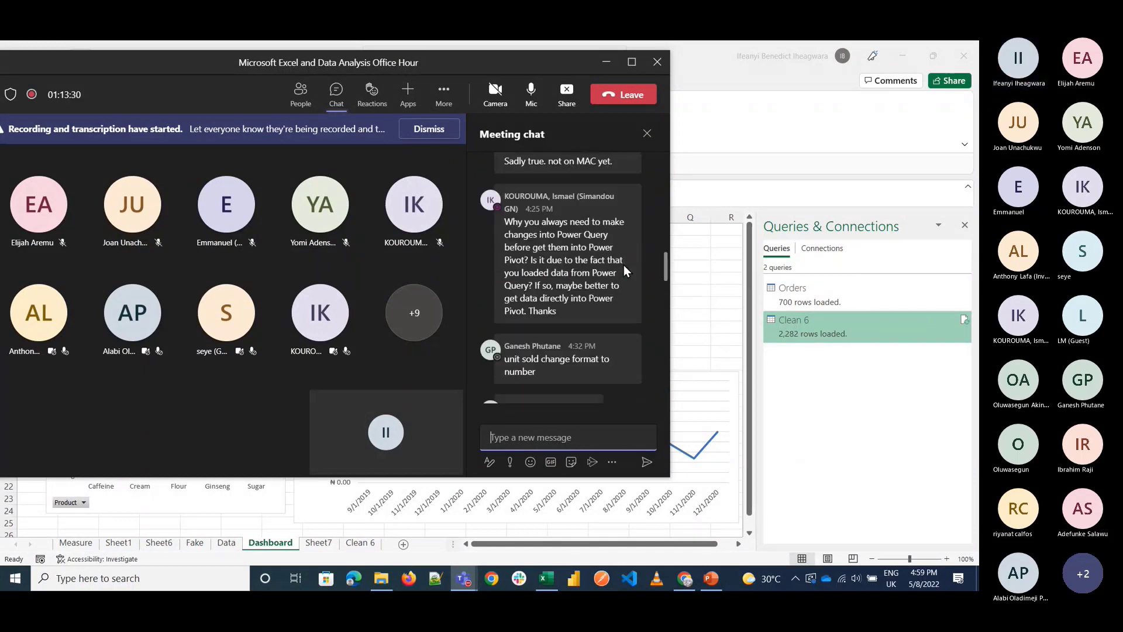
{"action": "scroll", "coordinate": [623, 265], "scroll_direction": "up", "scroll_amount": 10}
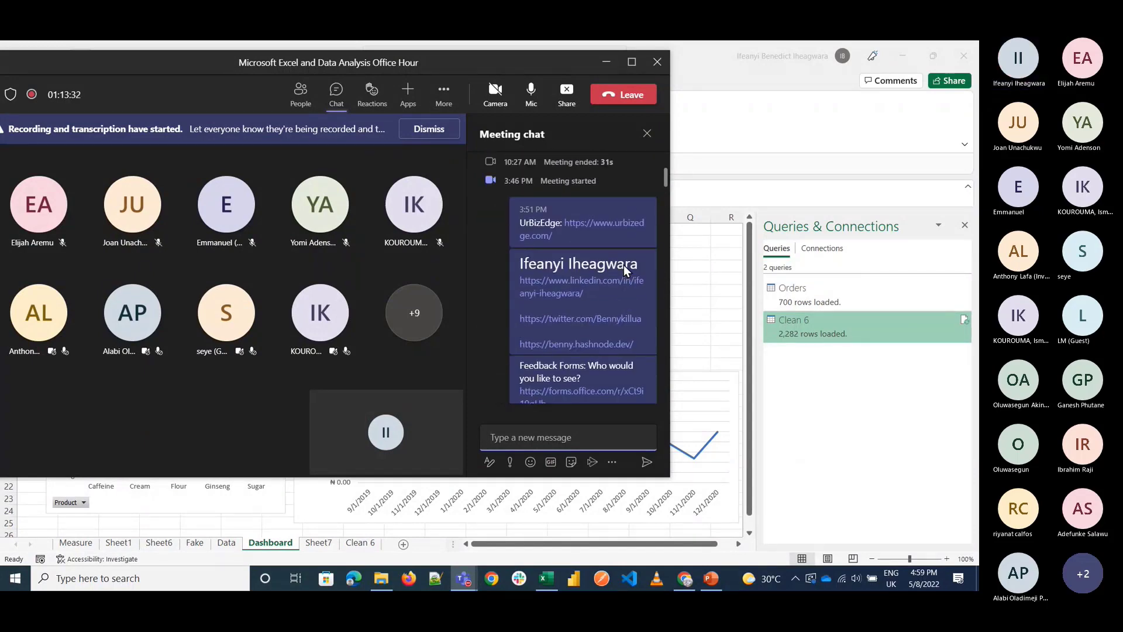
{"action": "left_click_drag", "start_coordinate": [577, 233], "coordinate": [543, 216]}
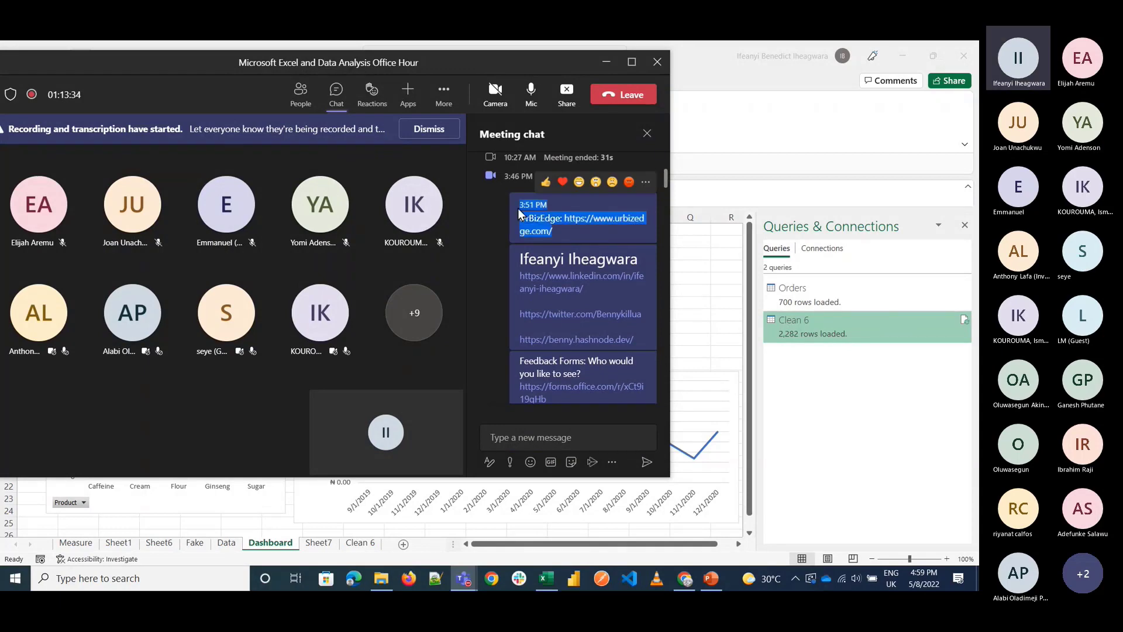
{"action": "left_click", "coordinate": [510, 434]}
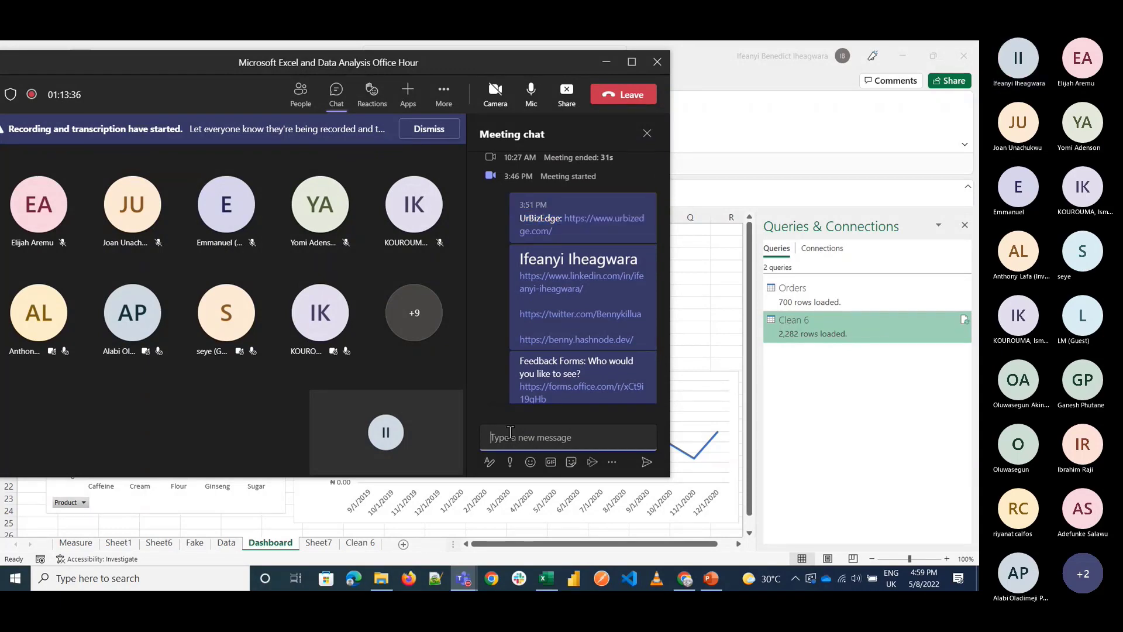
{"action": "type", "text": "UrBizEdge: https://www.urbizedge.com/"}
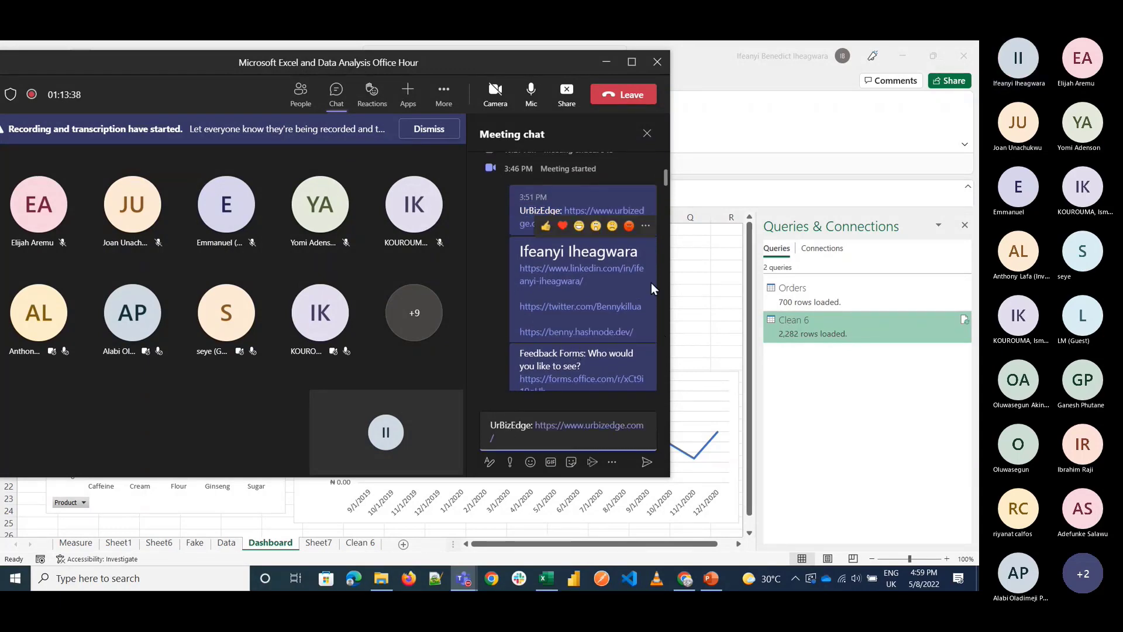
Step: Copy the earlier message with the presenter's LinkedIn, Twitter and blog links, send the drafted UrBizEdge message, and send the copied links in the chat
{"action": "left_click_drag", "start_coordinate": [647, 332], "coordinate": [516, 256]}
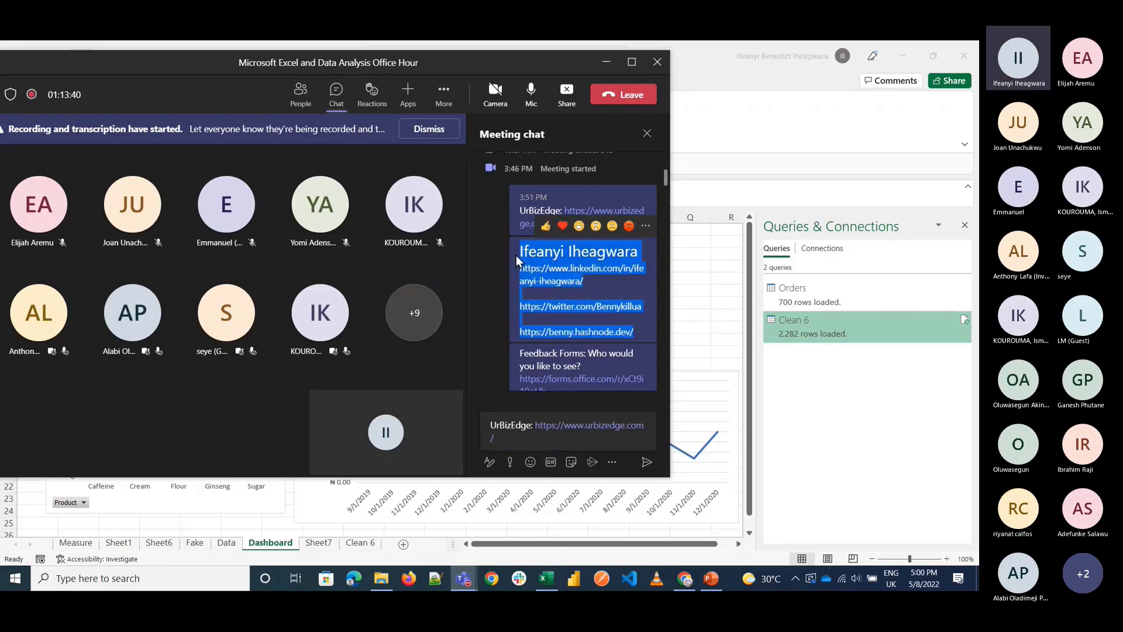
{"action": "key", "text": "ctrl+c"}
{"action": "left_click", "coordinate": [545, 437]}
{"action": "key", "text": "Return"}
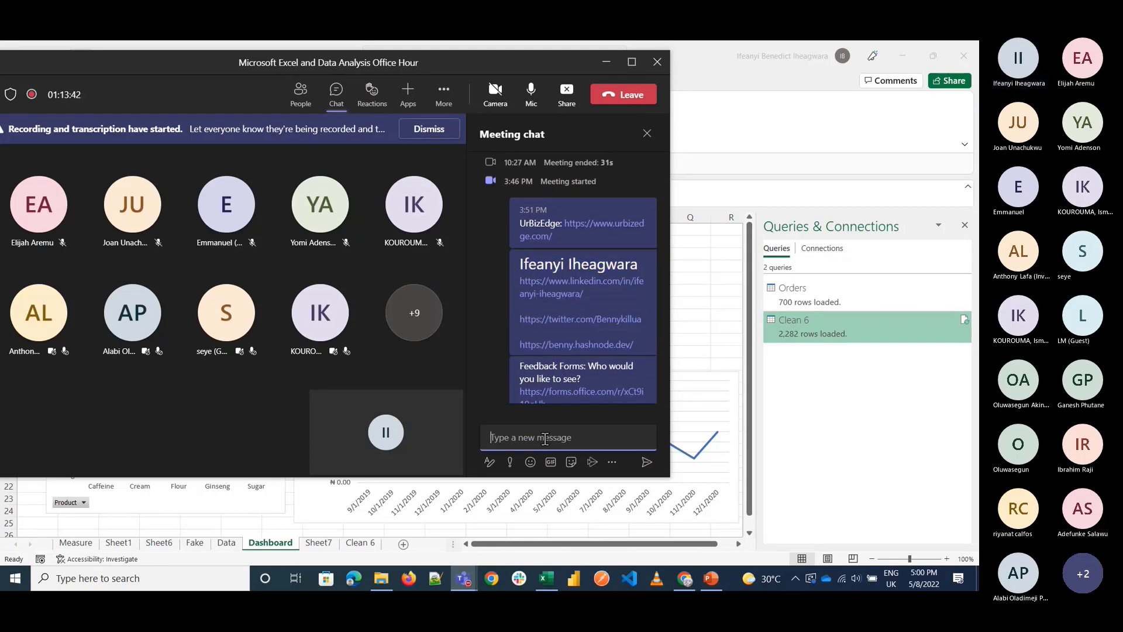
{"action": "key", "text": "ctrl+v"}
{"action": "key", "text": "Return"}
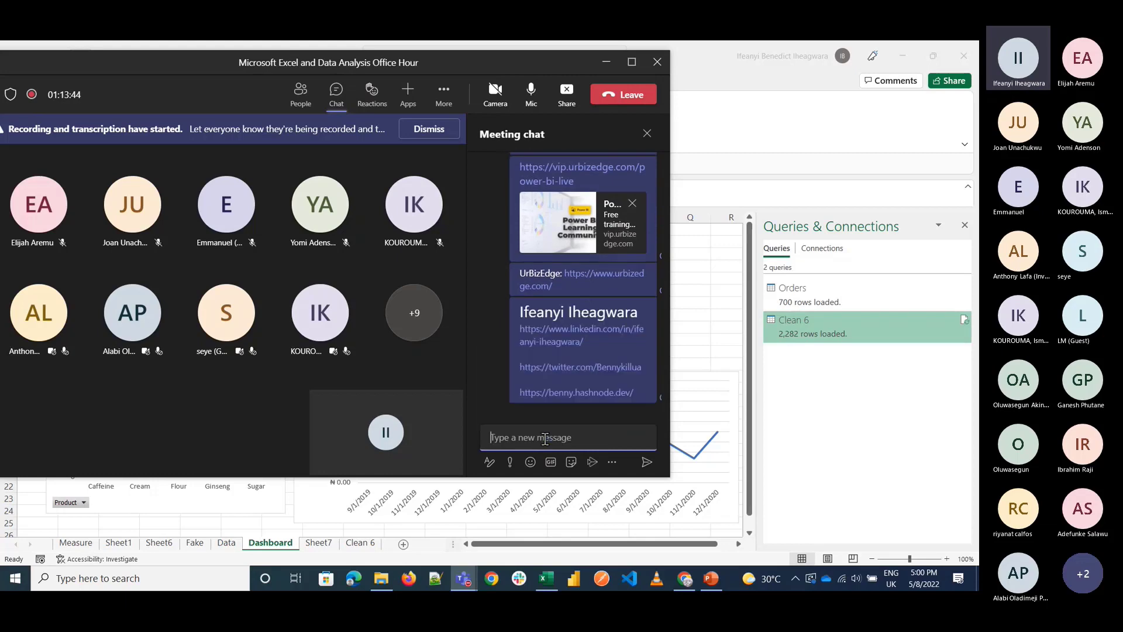
{"action": "scroll", "coordinate": [556, 389], "scroll_direction": "up", "scroll_amount": 10}
{"action": "scroll", "coordinate": [556, 389], "scroll_direction": "up", "scroll_amount": 15}
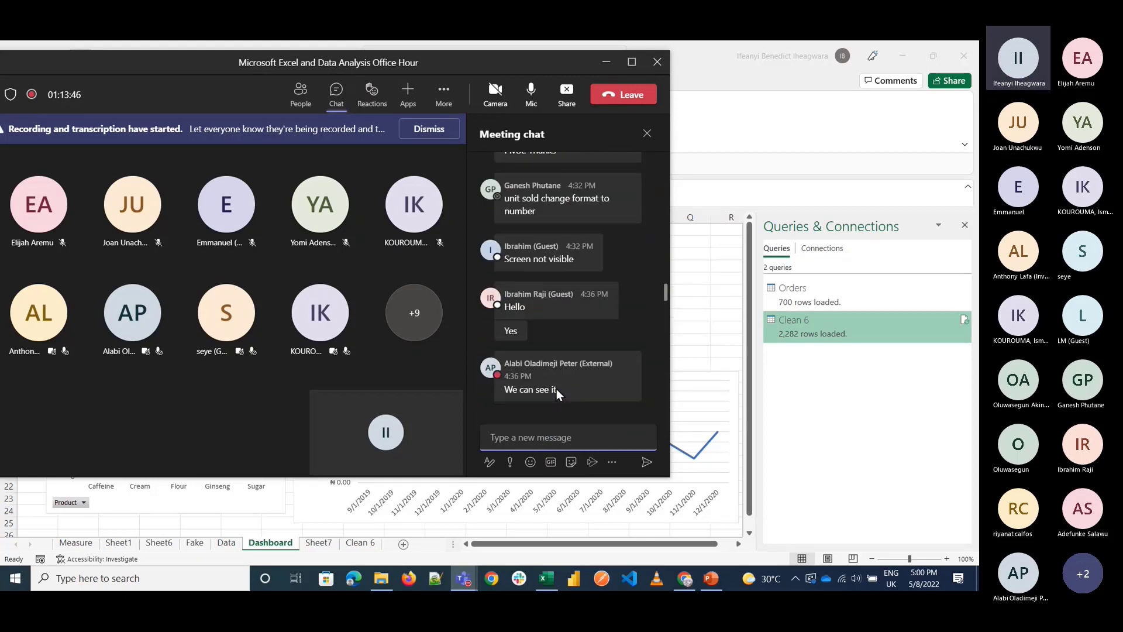
{"action": "scroll", "coordinate": [556, 393], "scroll_direction": "down", "scroll_amount": 1}
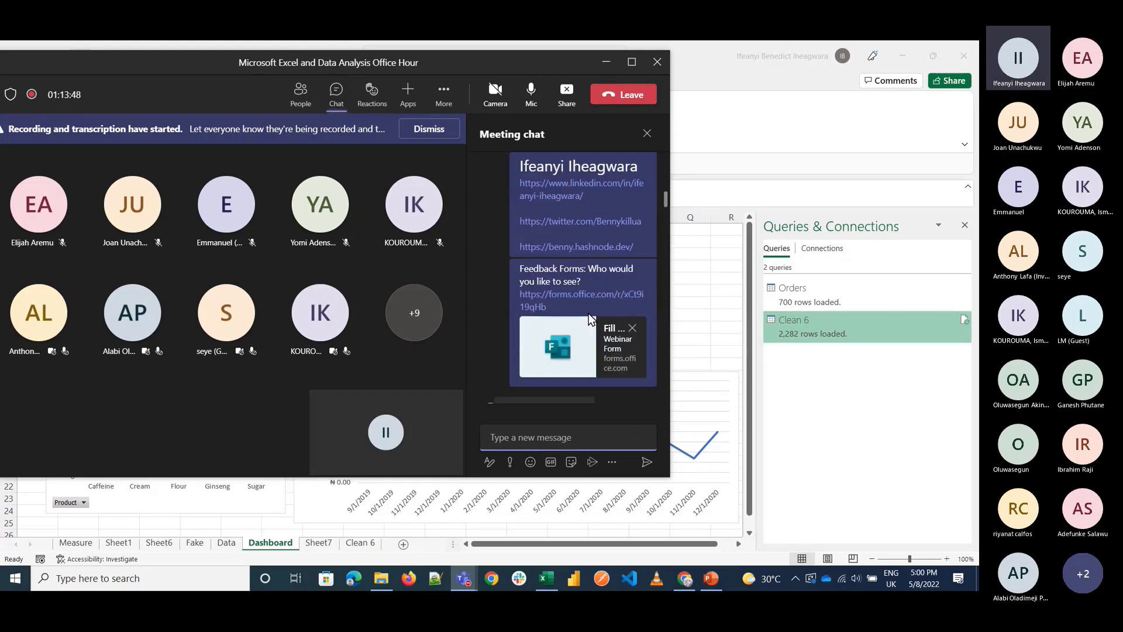
{"action": "left_click_drag", "start_coordinate": [557, 303], "coordinate": [520, 271]}
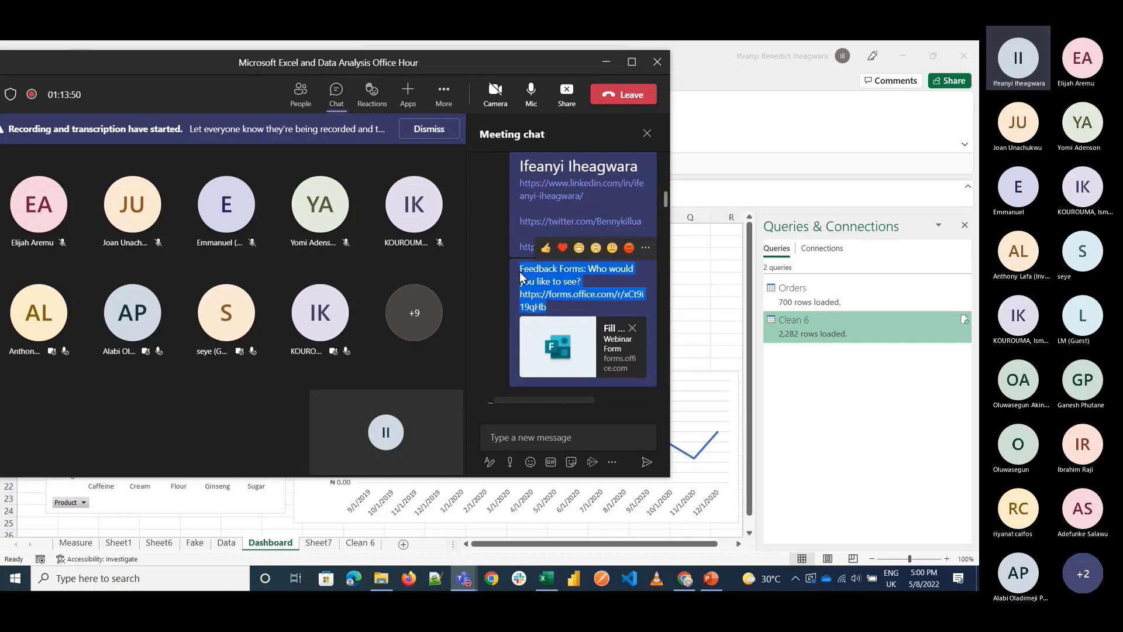
{"action": "key", "text": "ctrl+c"}
{"action": "left_click", "coordinate": [510, 436]}
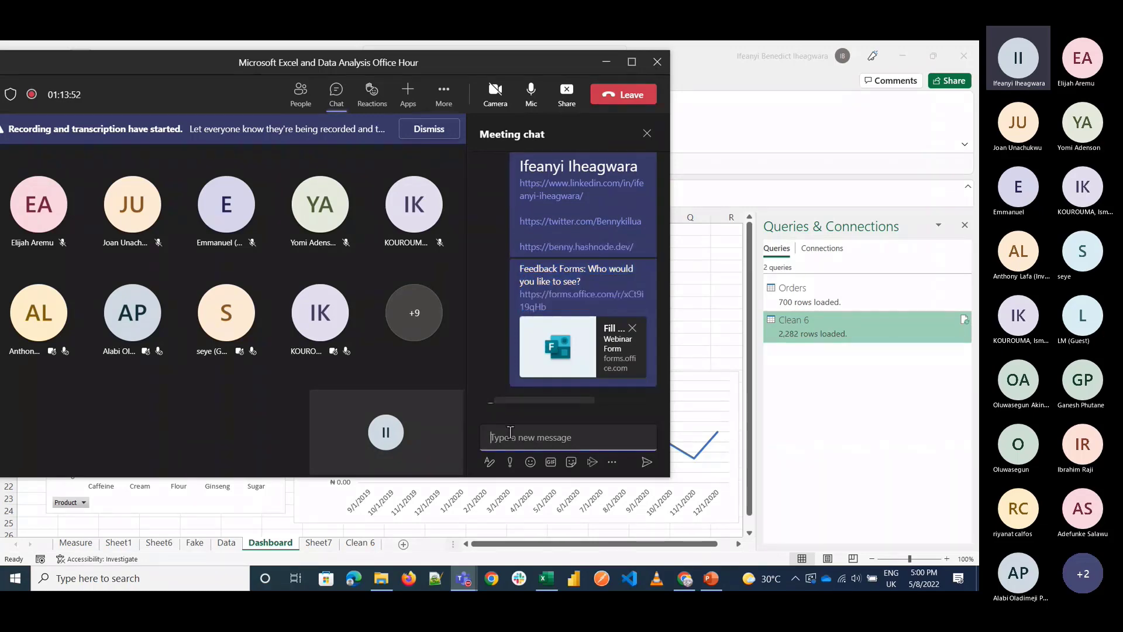
{"action": "key", "text": "ctrl+v"}
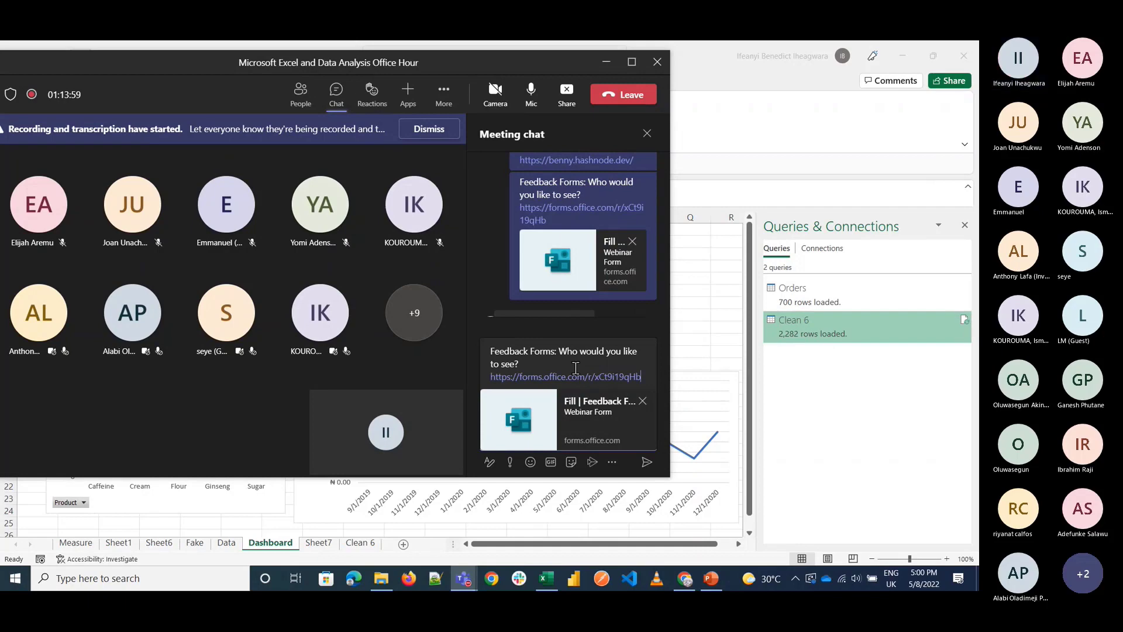
{"action": "key", "text": "Return"}
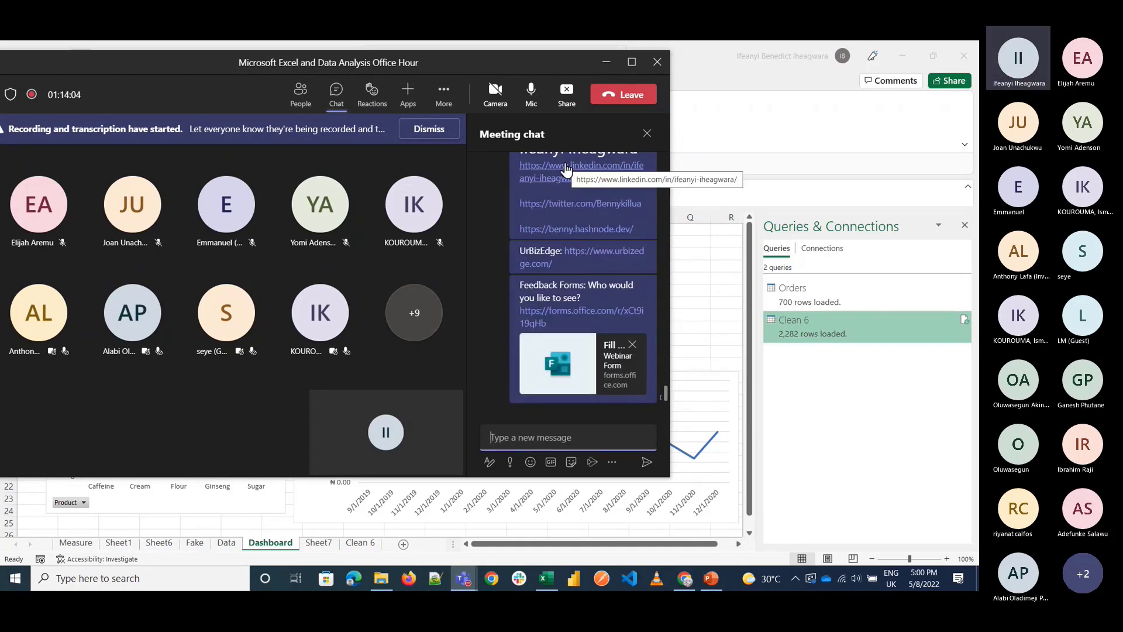
{"action": "left_click", "coordinate": [628, 102]}
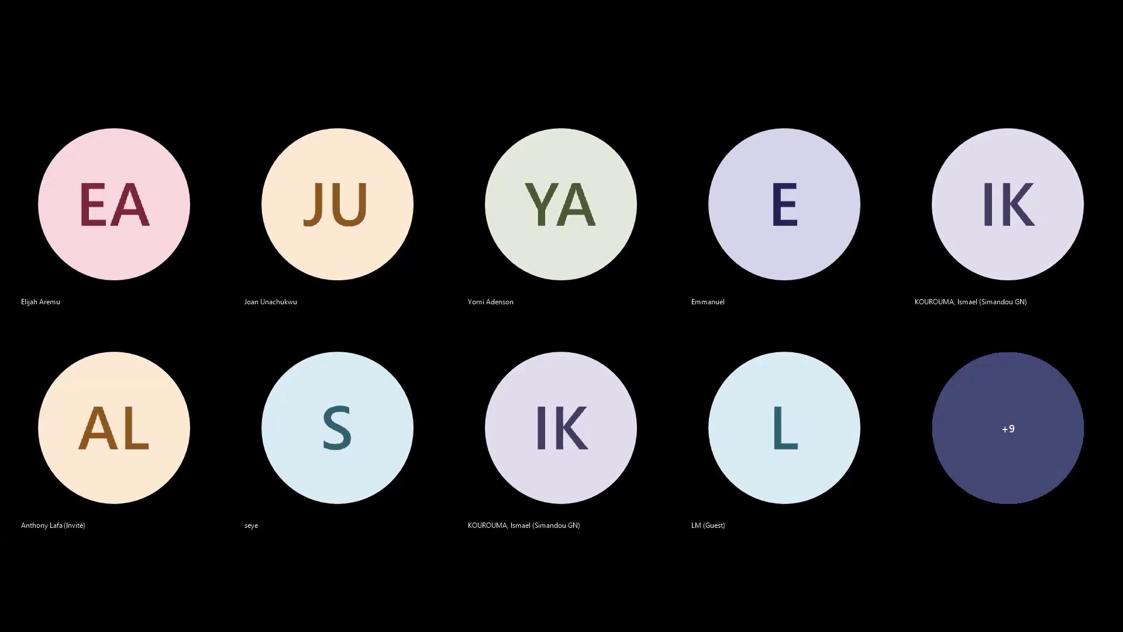